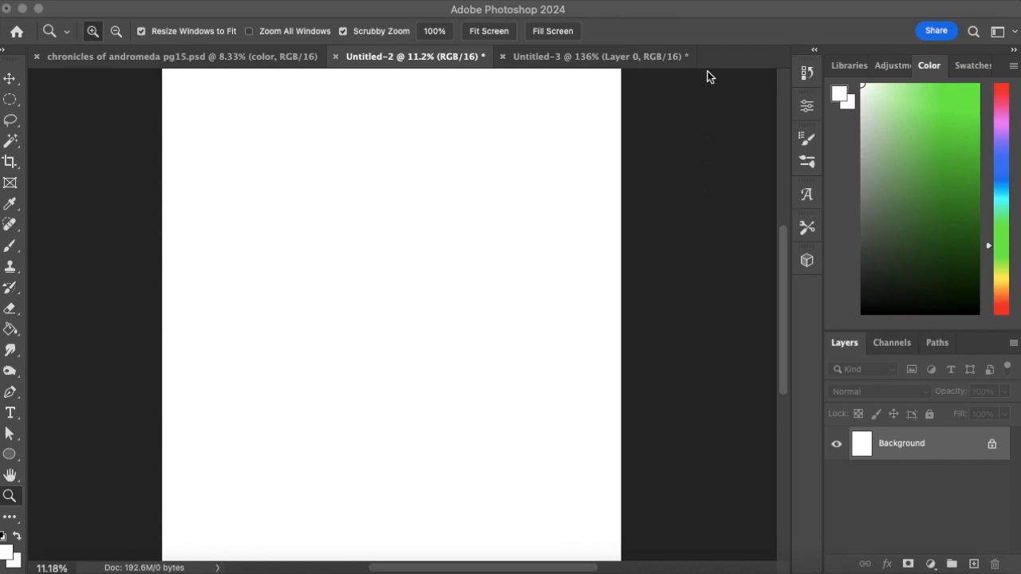
Switch to the Untitled-3 document and make Layer 1 with the rope drawing visible.
click(704, 15)
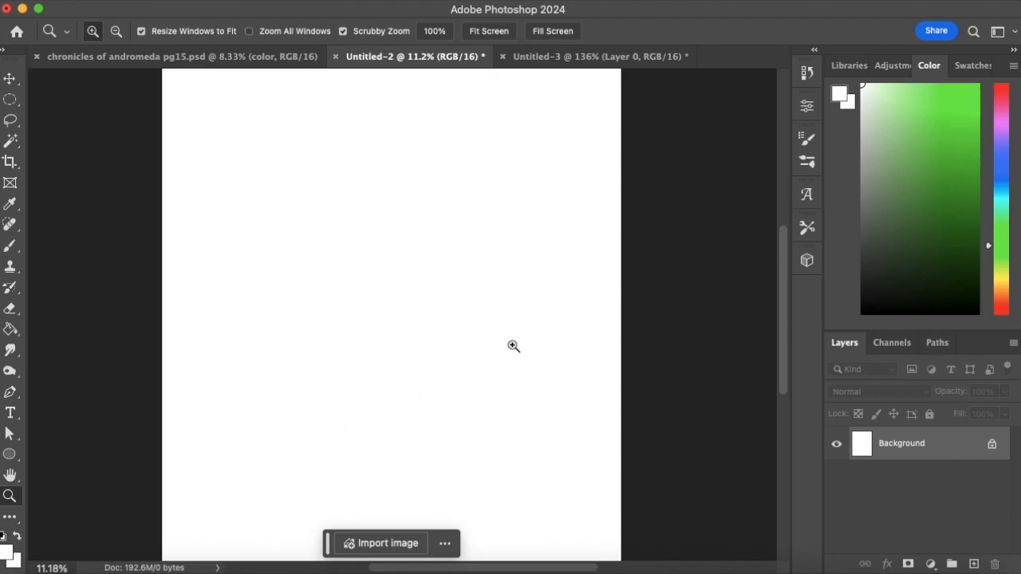
click(541, 62)
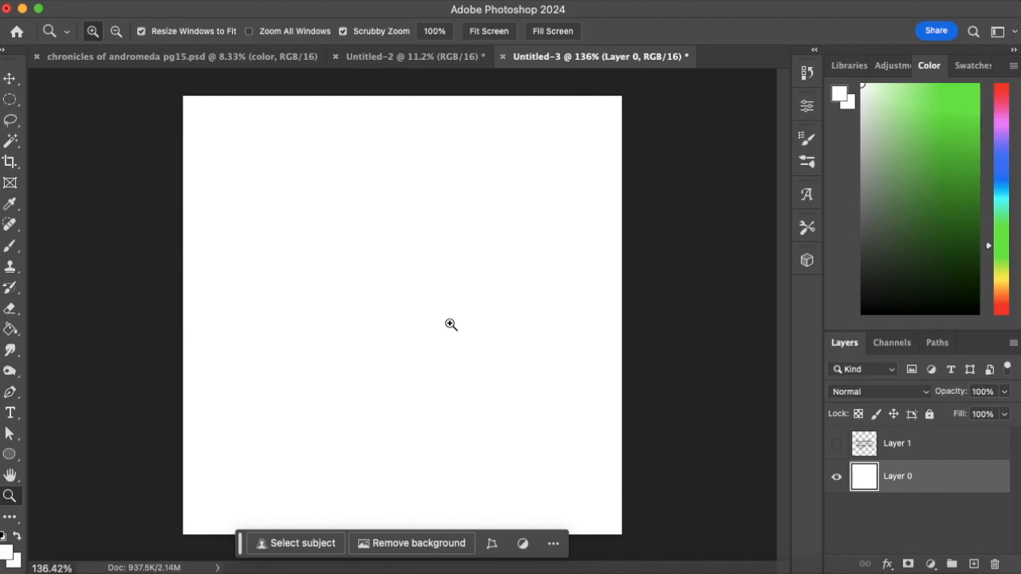
click(837, 445)
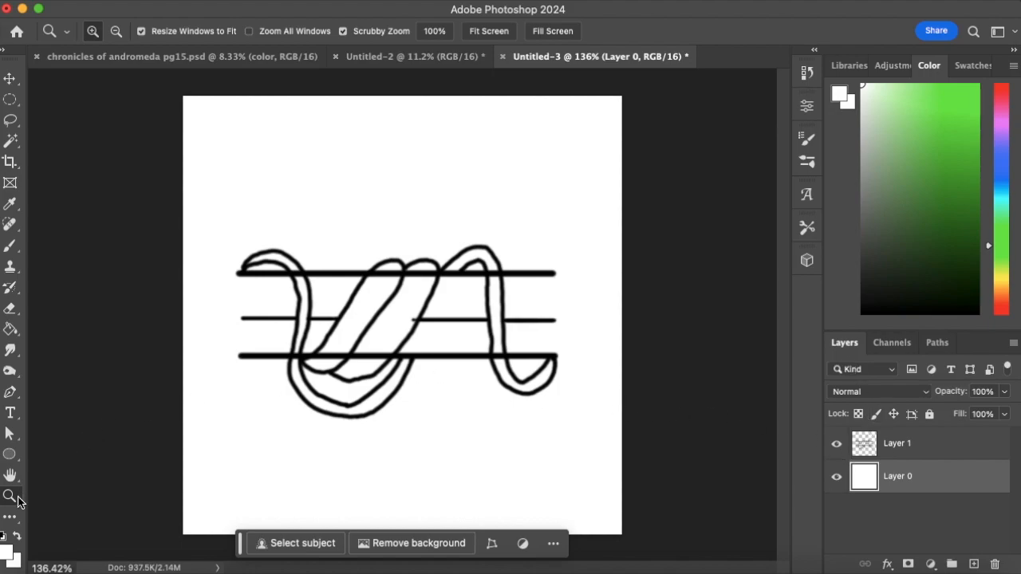
On Layer 1, erase the horizontal lines crossing the left loop and the first diagonal strand with a 4 px eraser.
drag(307, 278, 343, 274)
key(e)
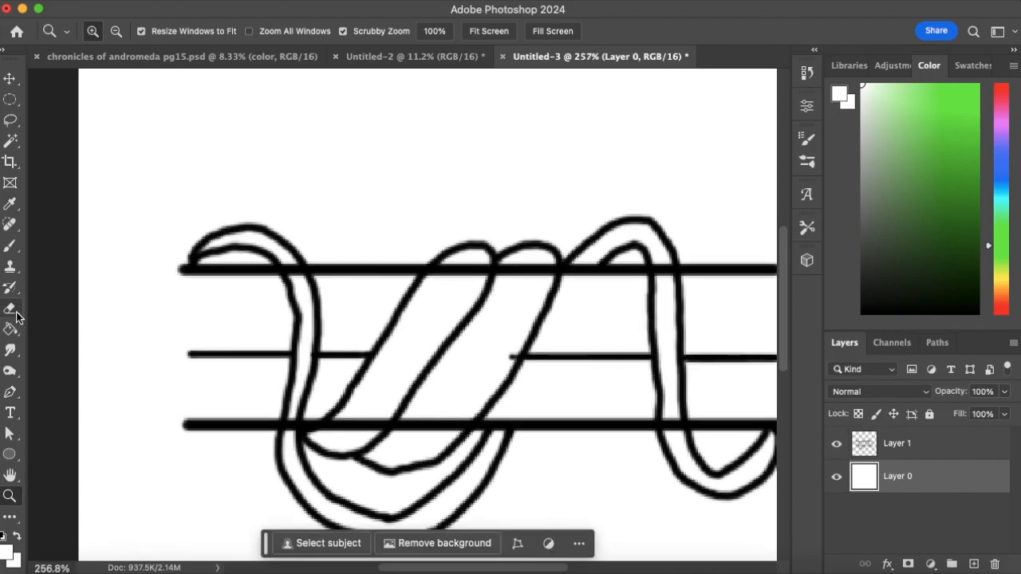
key(bracketleft)
key(bracketleft)
key(bracketleft)
key(bracketleft)
key(bracketleft)
key(bracketleft)
key(bracketleft)
key(bracketleft)
key(bracketleft)
key(bracketleft)
key(bracketleft)
key(bracketleft)
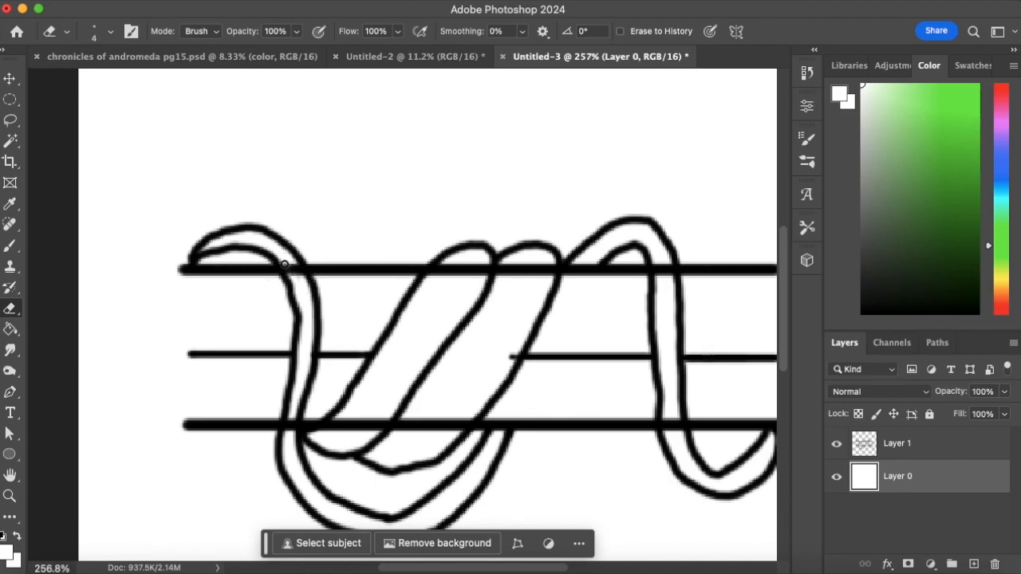
click(926, 447)
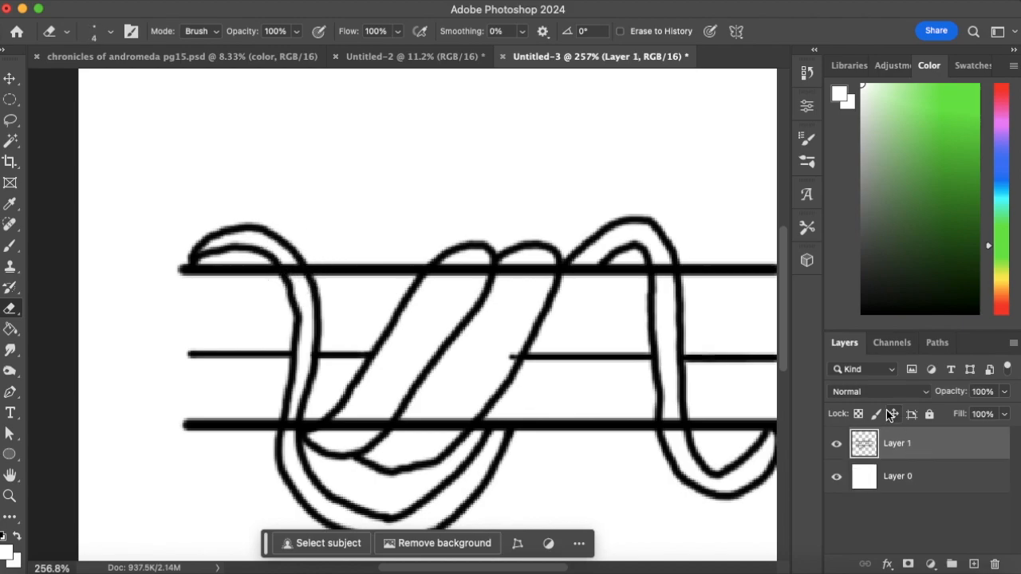
mouse_move(294, 274)
mouse_down()
mouse_move(286, 263)
mouse_move(299, 278)
mouse_up()
mouse_move(288, 436)
mouse_down()
mouse_move(292, 423)
mouse_move(289, 432)
mouse_up()
mouse_move(348, 413)
mouse_down()
mouse_move(328, 432)
mouse_move(375, 429)
mouse_up()
mouse_move(458, 287)
mouse_down()
mouse_move(434, 281)
mouse_move(470, 265)
mouse_move(466, 273)
mouse_move(484, 270)
mouse_move(449, 279)
mouse_up()
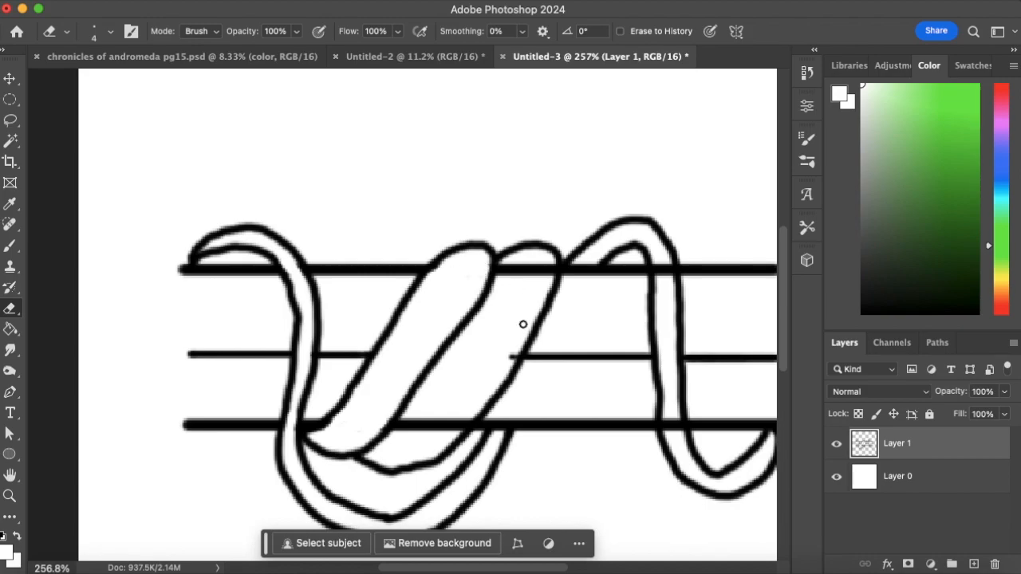
Erase the horizontal lines crossing the second diagonal strand and the right loop of the rope.
mouse_move(412, 426)
mouse_down()
mouse_move(399, 433)
mouse_move(418, 418)
mouse_move(428, 429)
mouse_move(463, 417)
mouse_move(457, 429)
mouse_up()
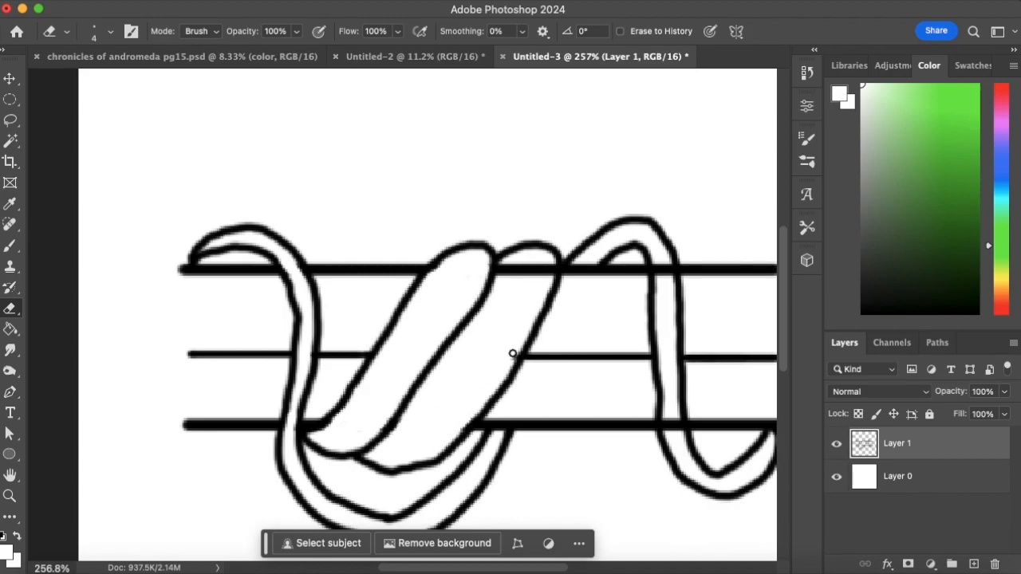
drag(505, 270, 537, 272)
drag(660, 267, 668, 272)
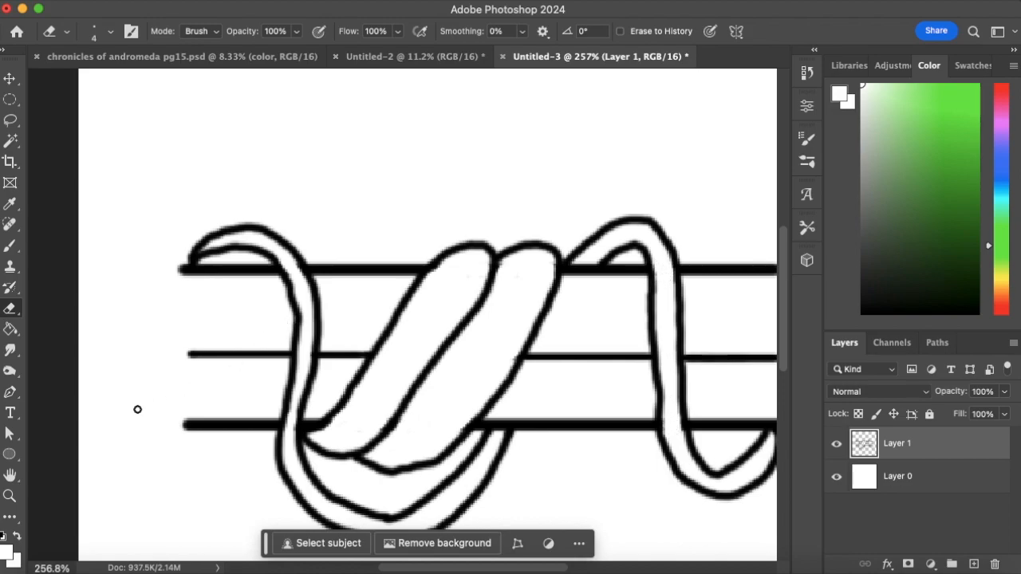
Define the cleaned-up rope drawing as a brush preset named "webbing".
click(10, 497)
drag(494, 347, 445, 365)
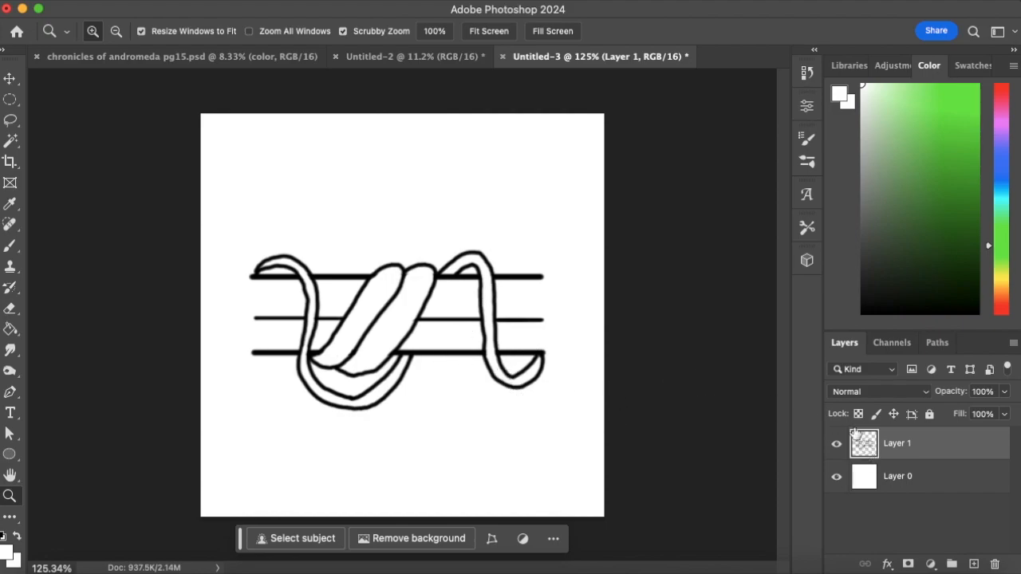
click(10, 245)
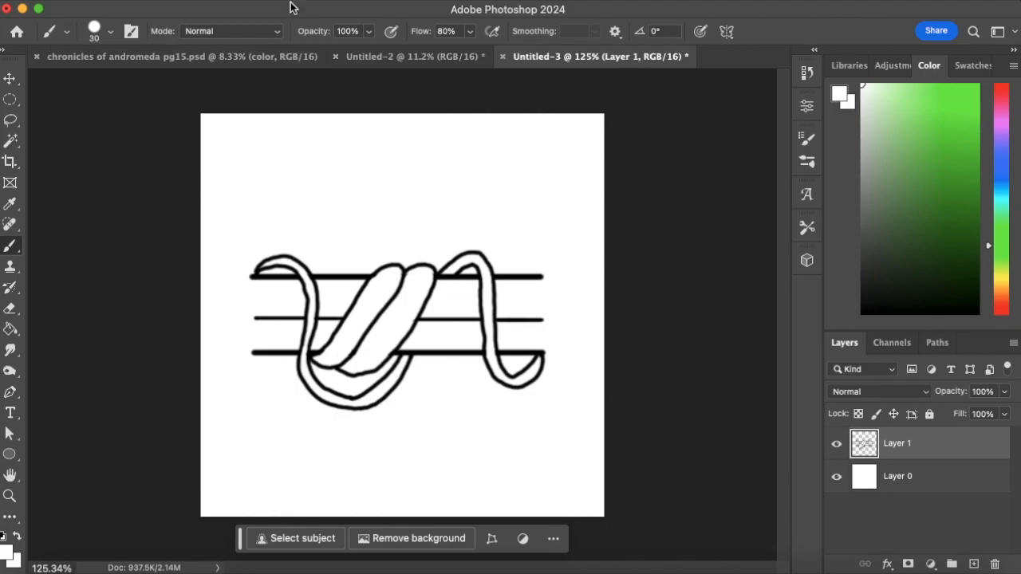
click(191, 3)
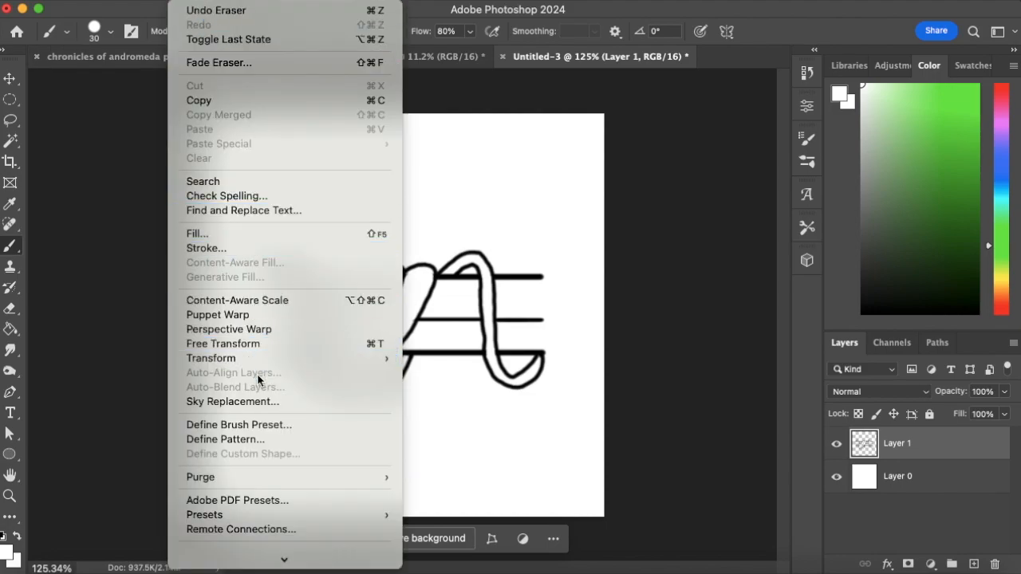
click(276, 424)
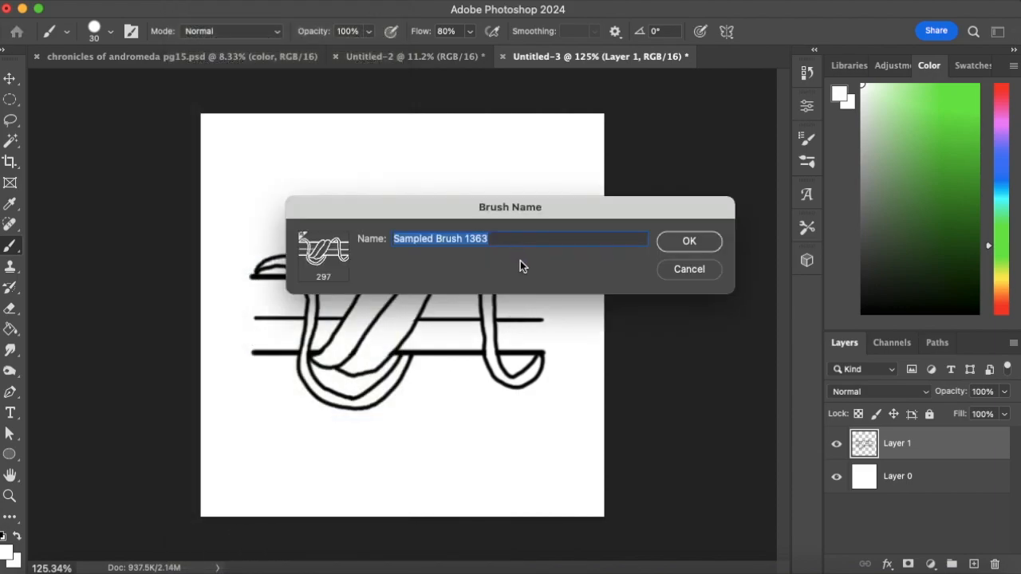
text(webbing)
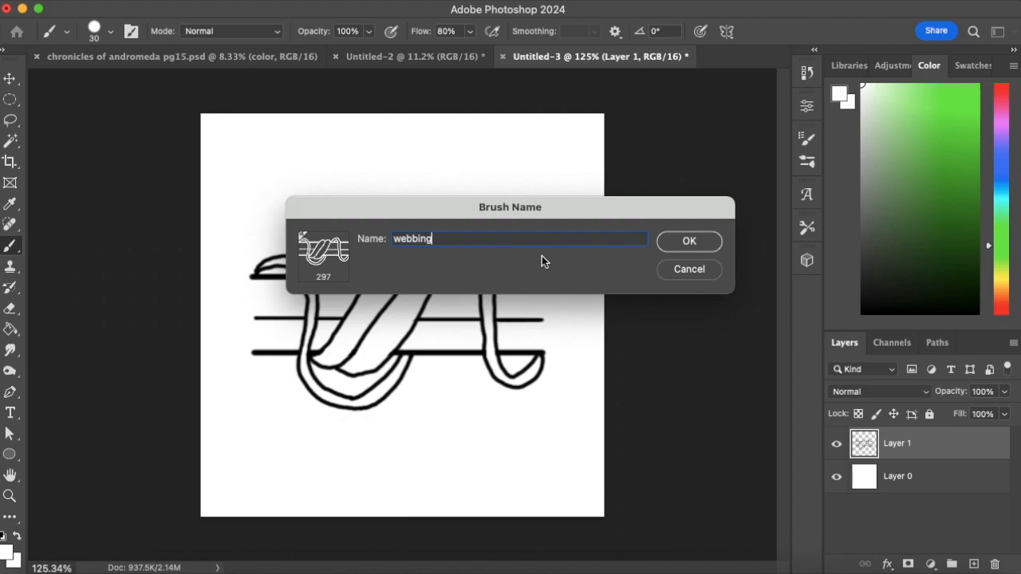
click(685, 242)
In the Untitled-2 document, set the brush size to 600 px and the foreground color to black.
key(bracketleft)
key(bracketleft)
key(bracketleft)
key(bracketleft)
key(bracketleft)
key(bracketleft)
key(bracketleft)
key(bracketleft)
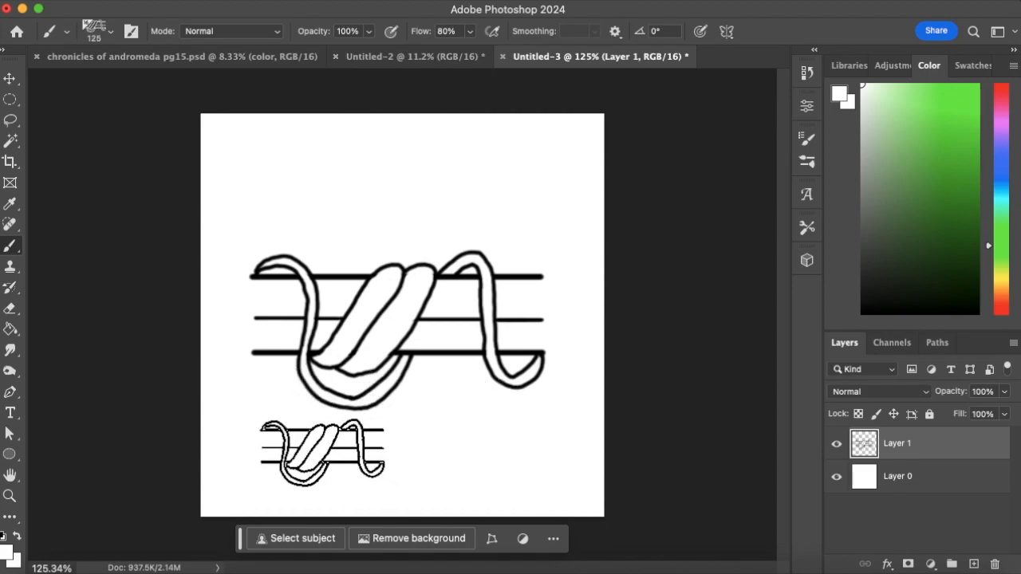
click(450, 55)
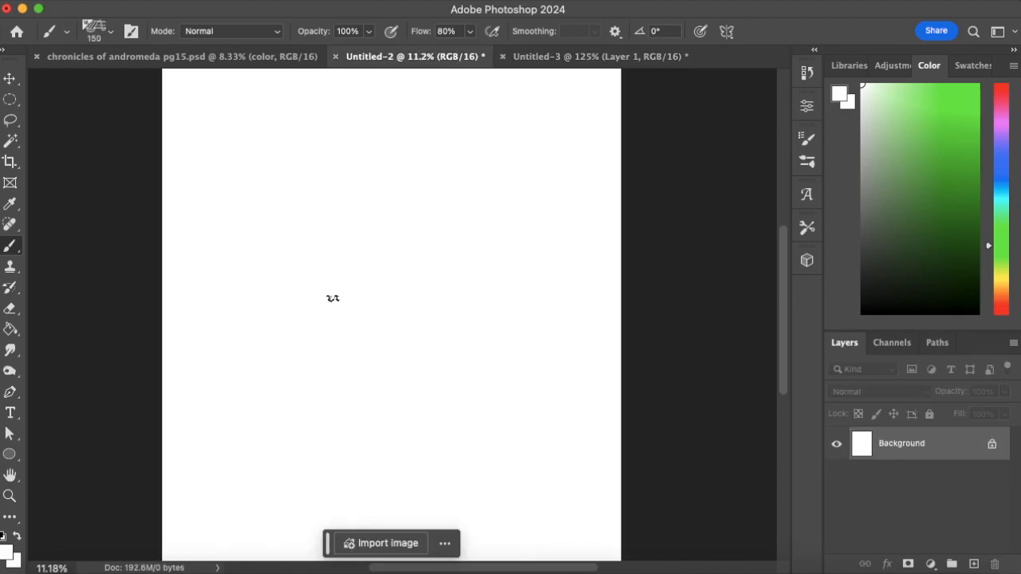
key(bracketright)
key(bracketright)
key(bracketright)
key(bracketright)
key(bracketright)
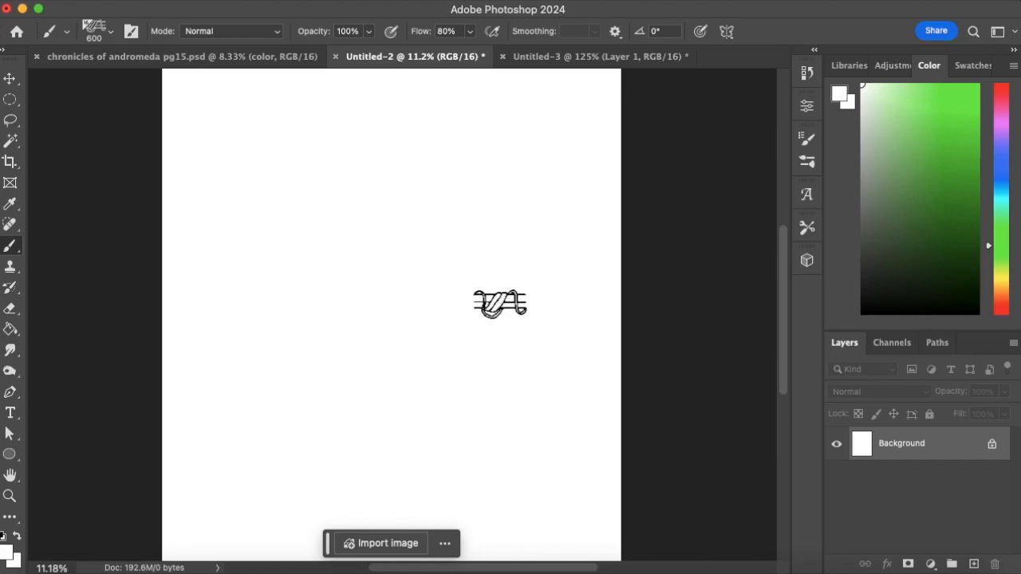
click(864, 310)
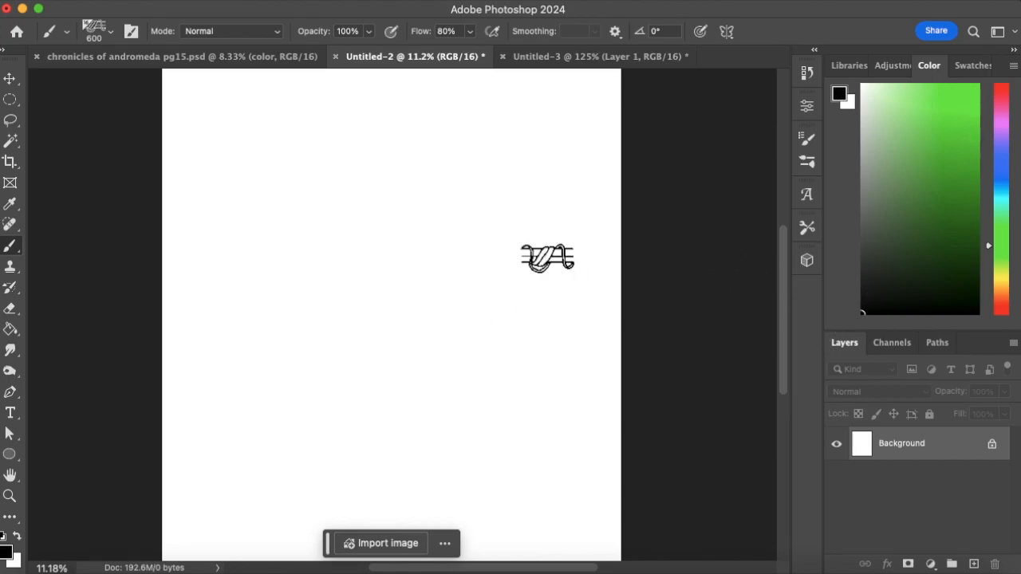
Paint a curved test stroke across the page with the webbing brush and undo it.
mouse_move(211, 337)
mouse_down()
mouse_move(383, 292)
mouse_move(524, 290)
mouse_up()
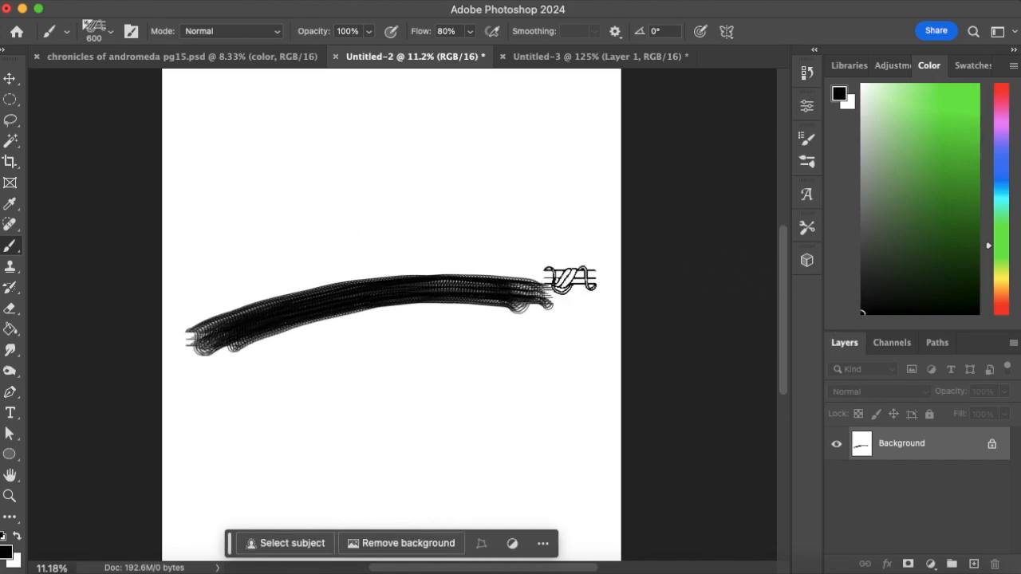
key(super+z)
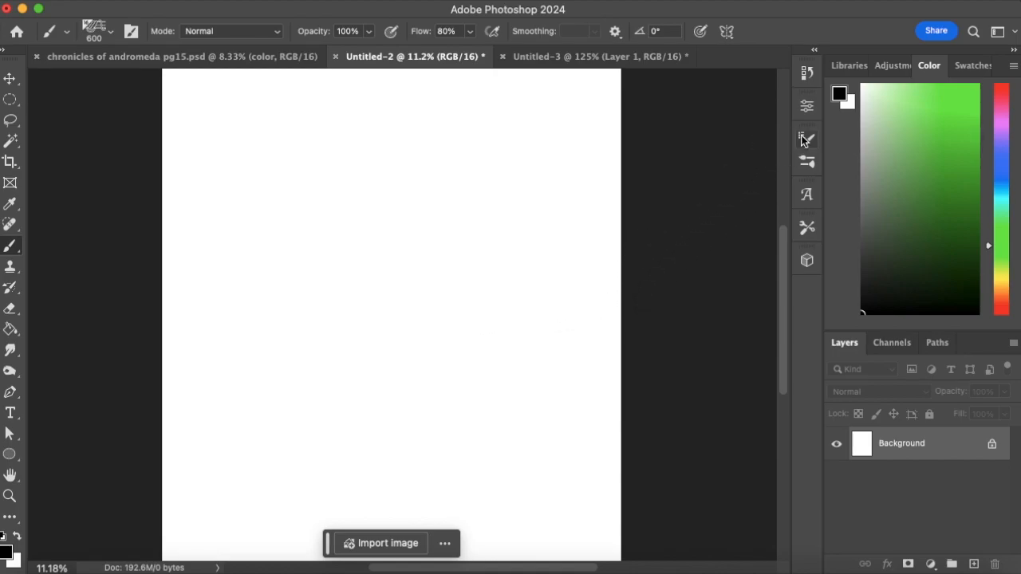
Set the webbing brush's spacing to 165% and its angle jitter control under Shape Dynamics to Direction.
click(807, 140)
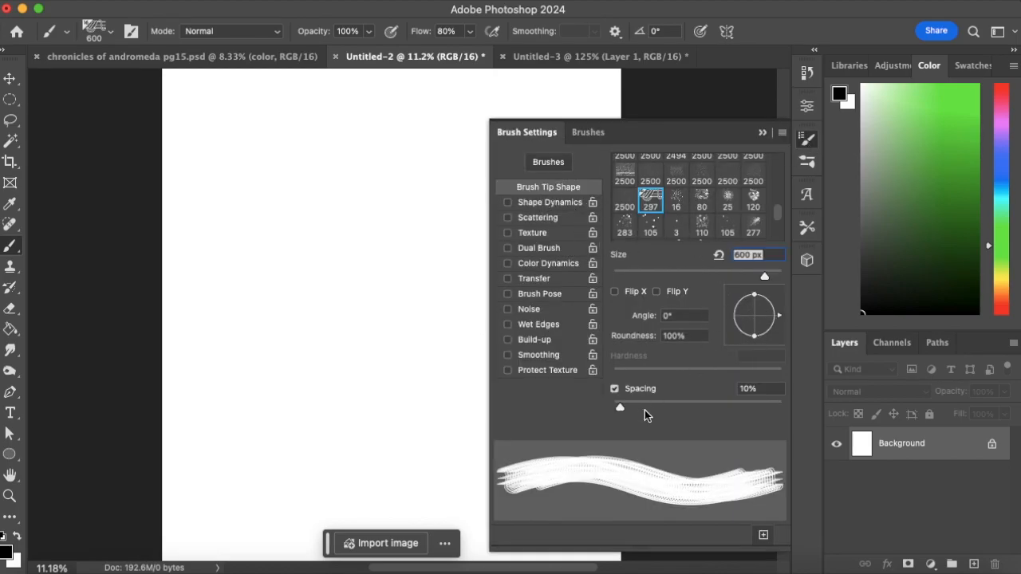
drag(622, 408, 727, 421)
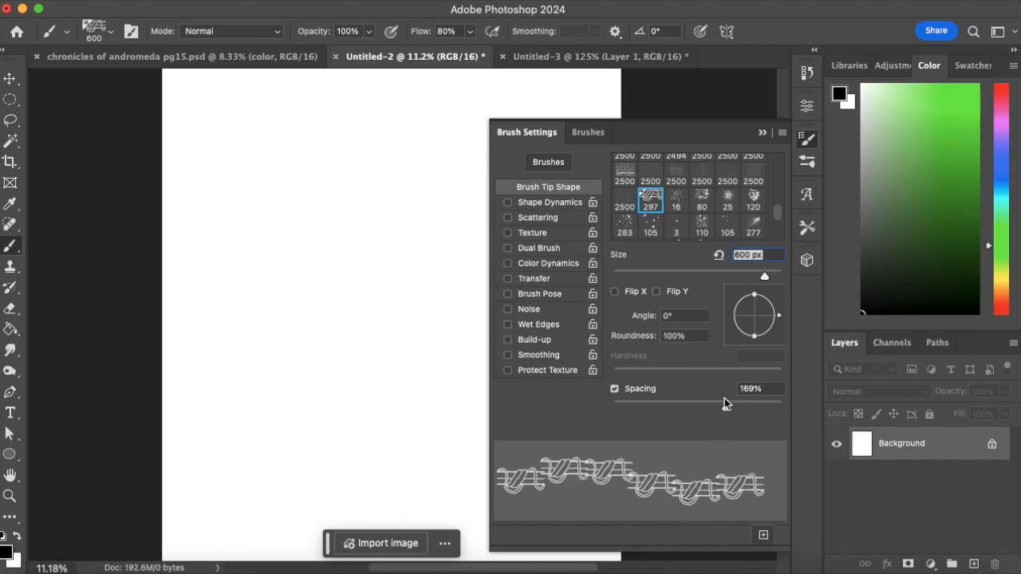
click(519, 204)
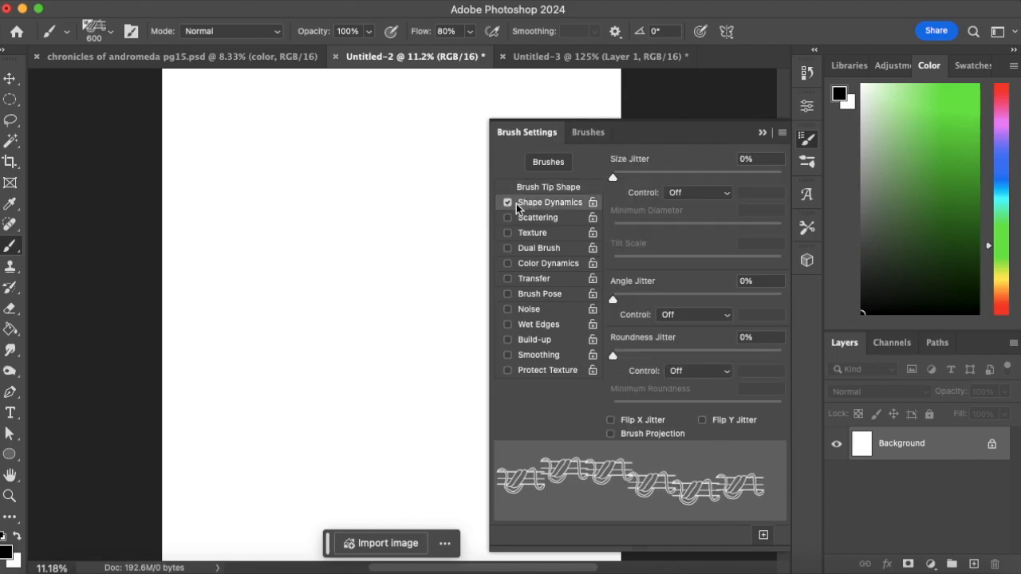
click(724, 316)
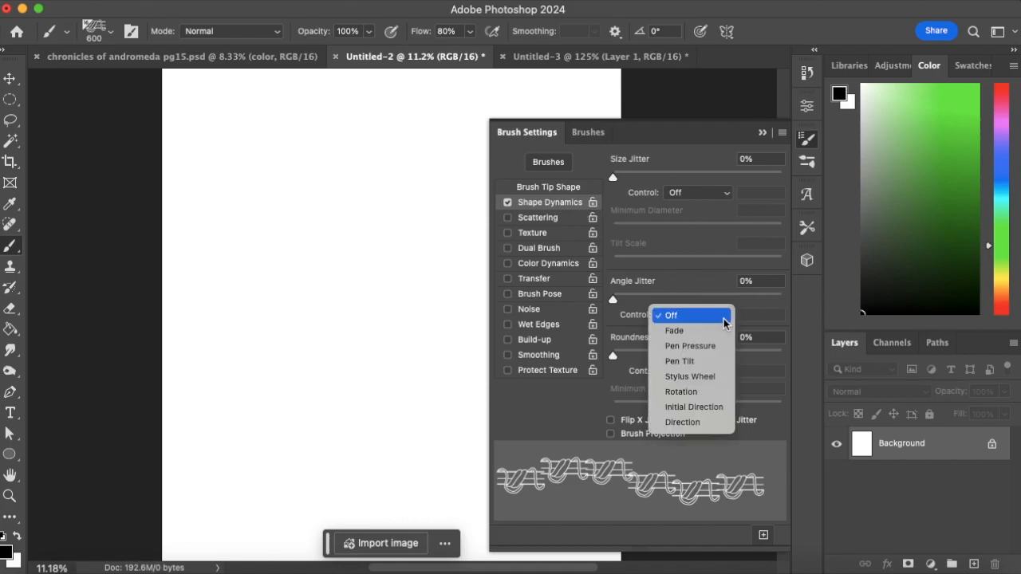
click(701, 425)
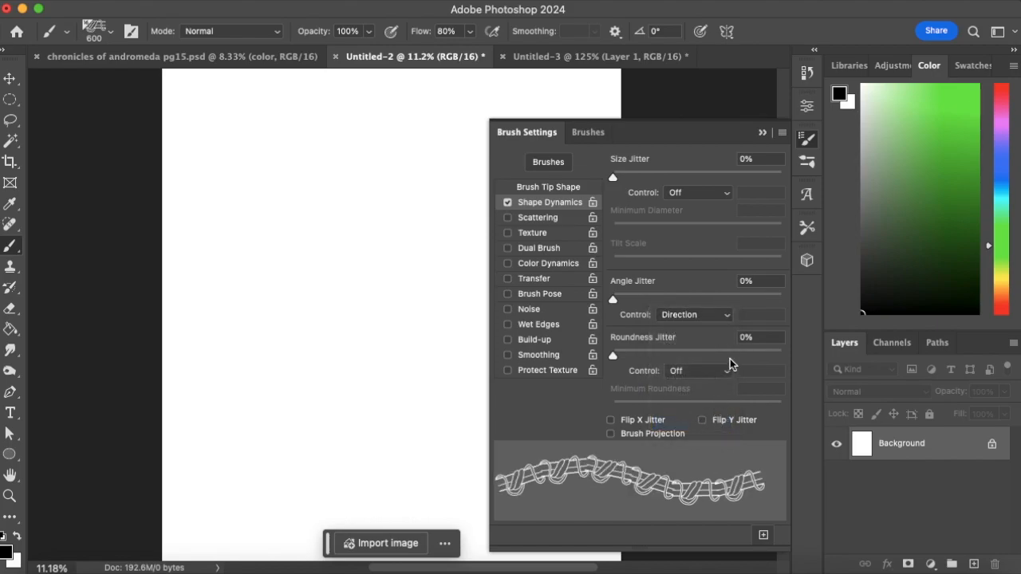
click(546, 190)
drag(725, 409, 726, 411)
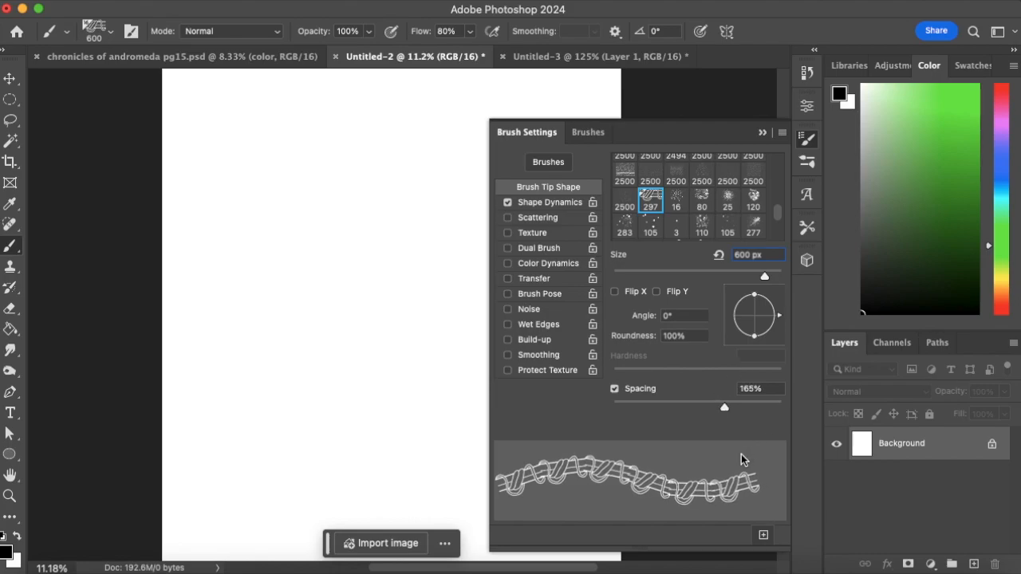
Return to the Untitled-3 document and erase the right ends of the upper and middle horizontal lines.
click(762, 135)
click(582, 57)
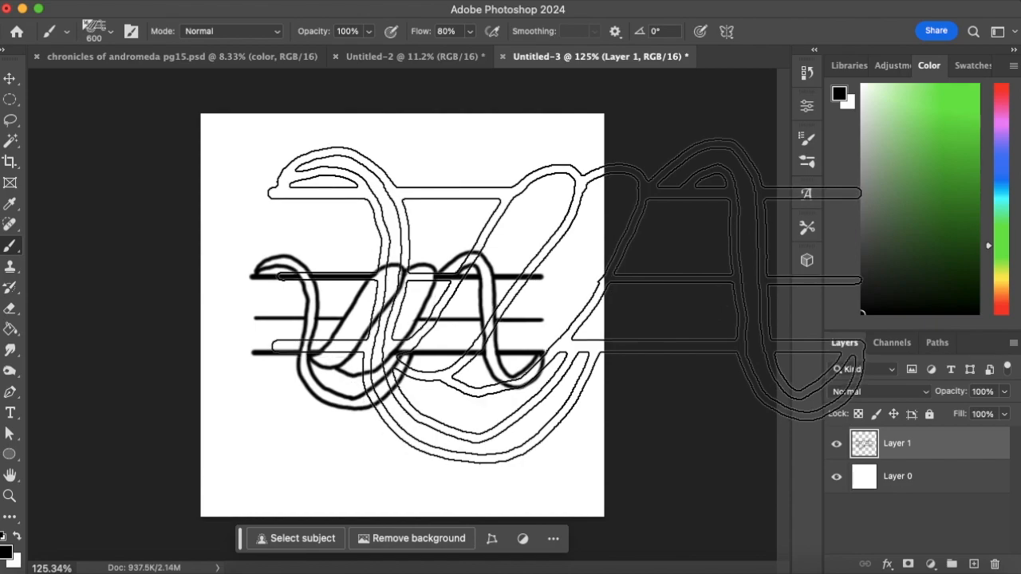
click(10, 308)
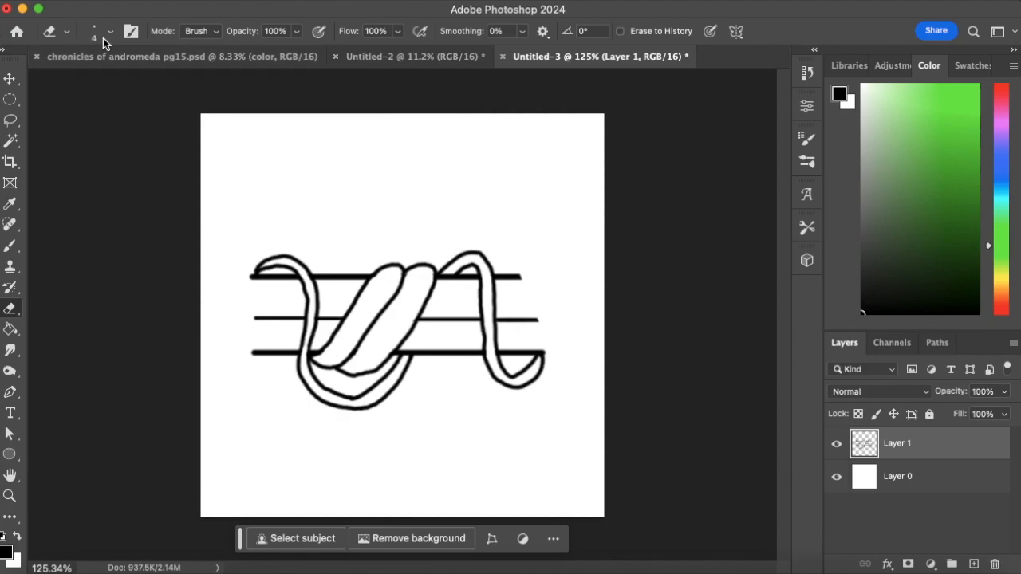
Delete the "webbing" brush preset from the my brushes group.
click(11, 245)
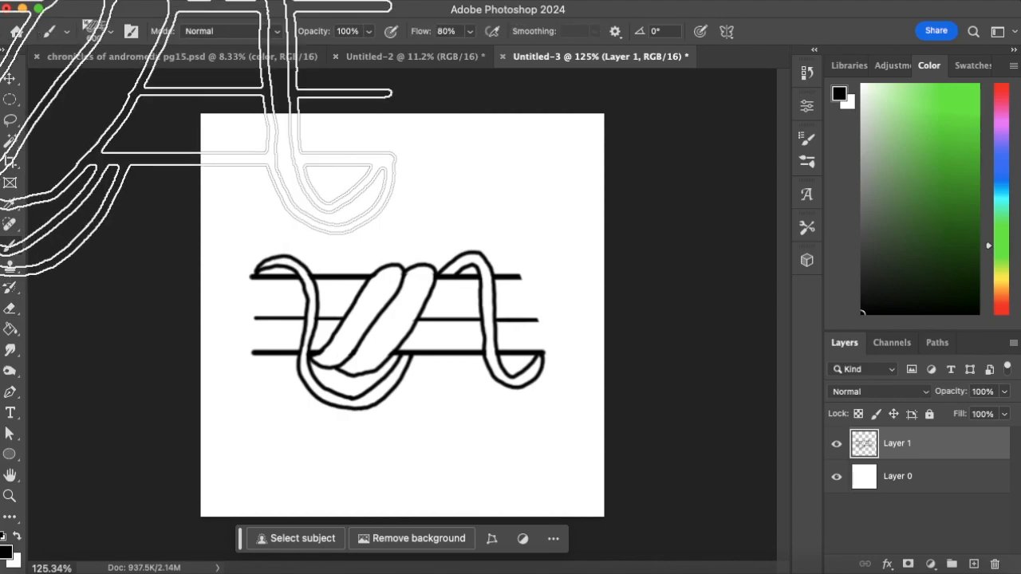
click(111, 33)
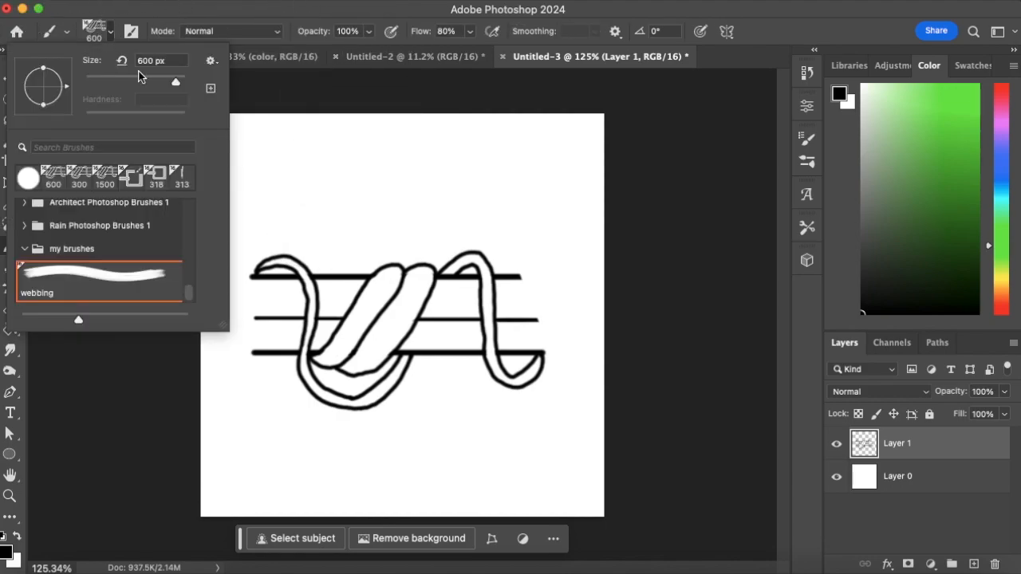
click(210, 63)
click(259, 125)
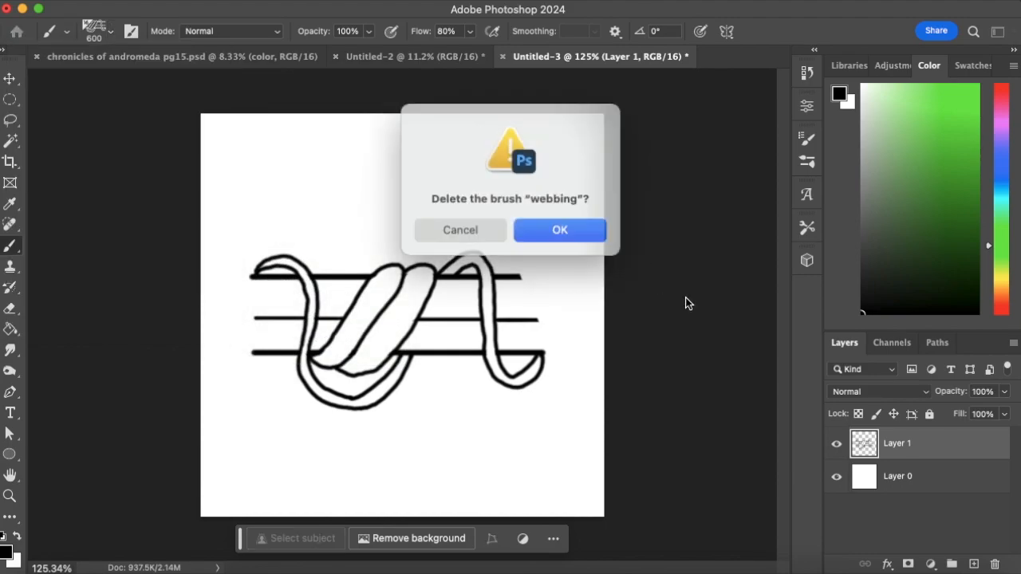
click(588, 230)
Choose the Hard Round brush as the active brush.
click(111, 32)
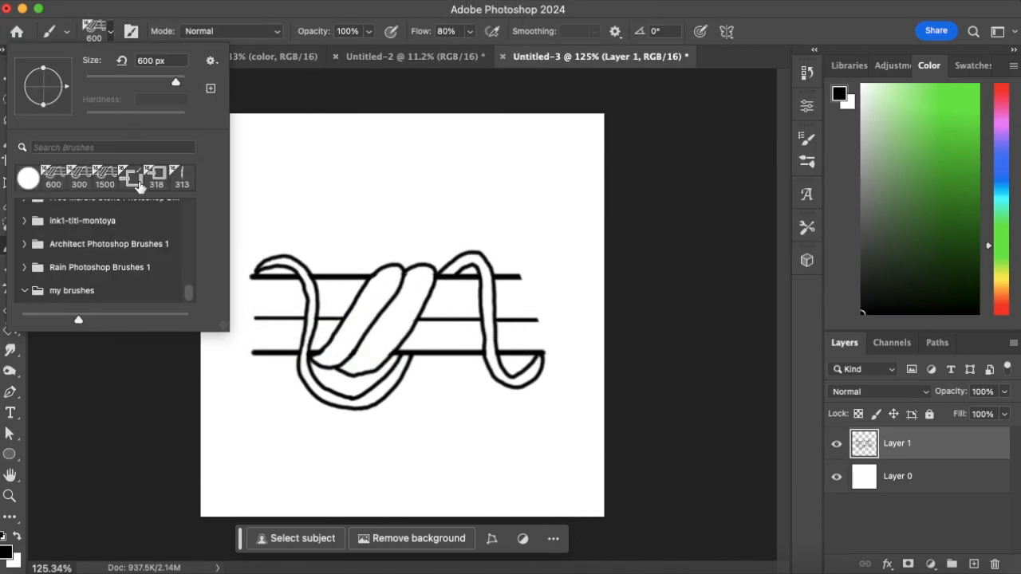
click(28, 178)
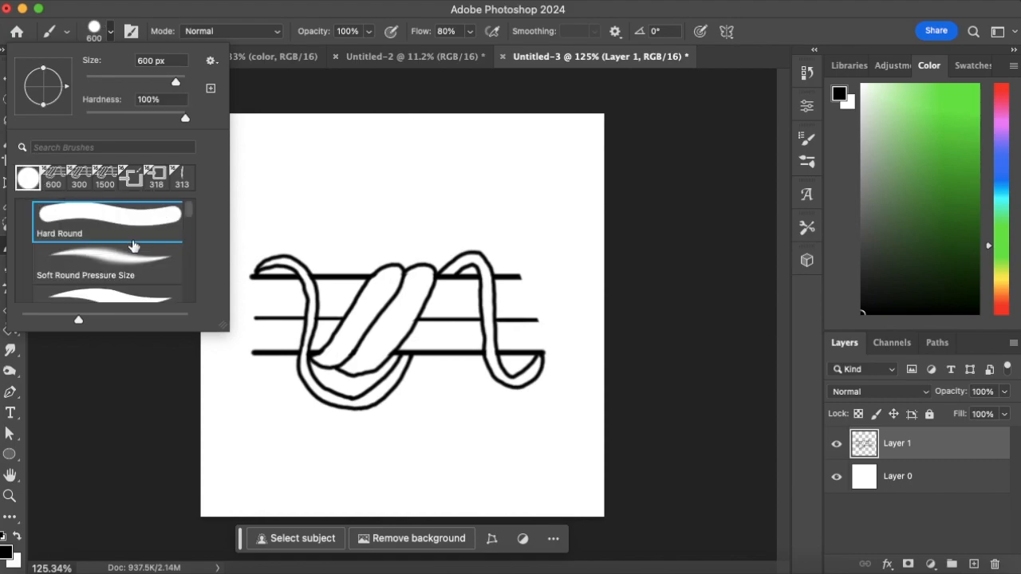
click(353, 19)
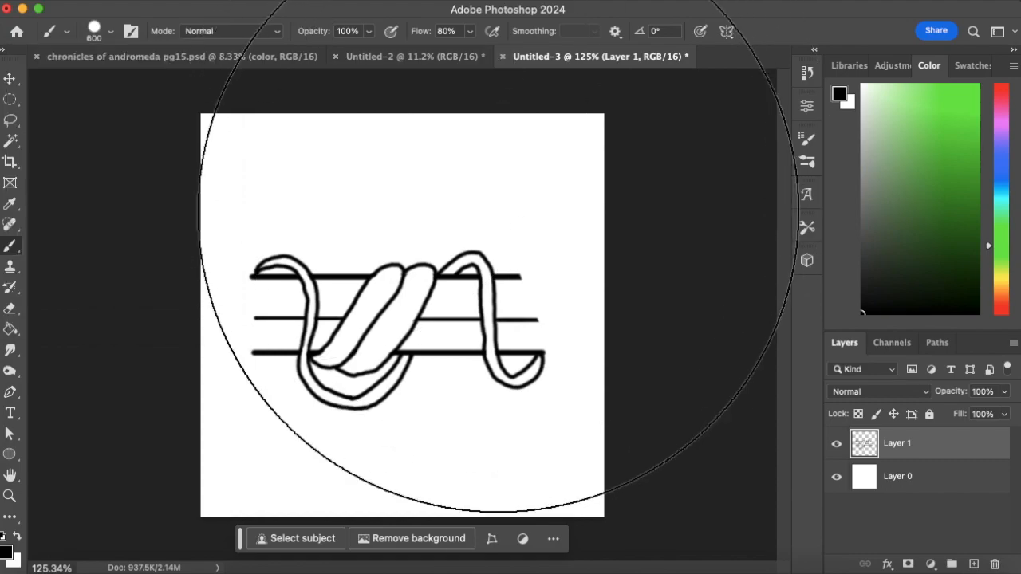
Define the rope drawing in Untitled-3 as a brush preset named "webbing".
click(227, 1)
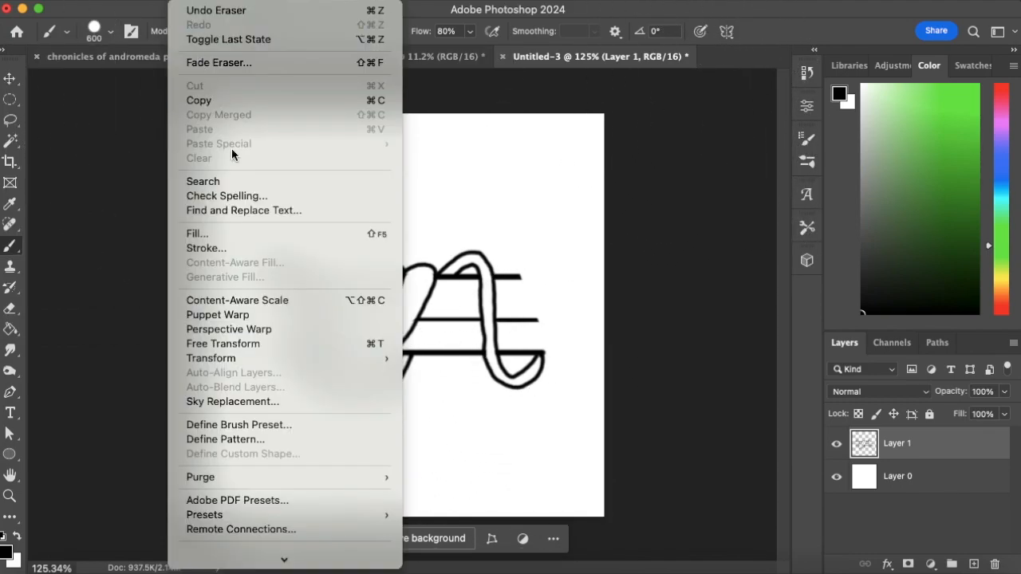
click(285, 425)
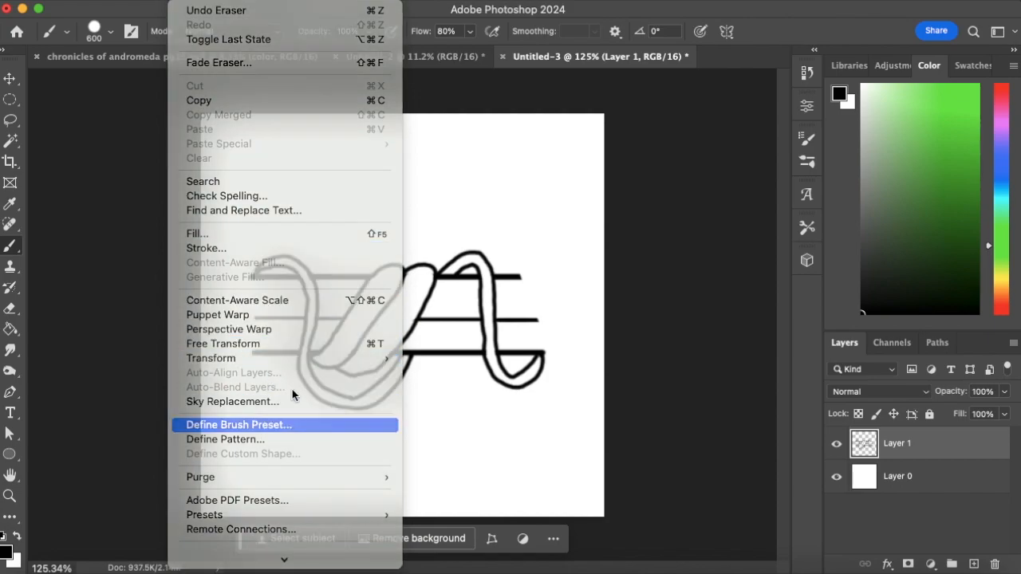
text(webbing)
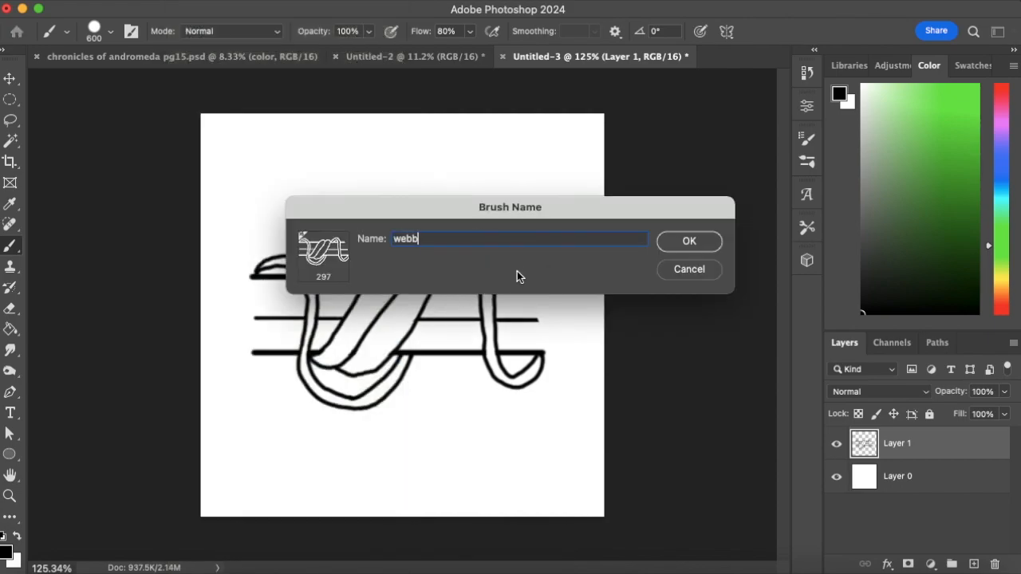
click(689, 240)
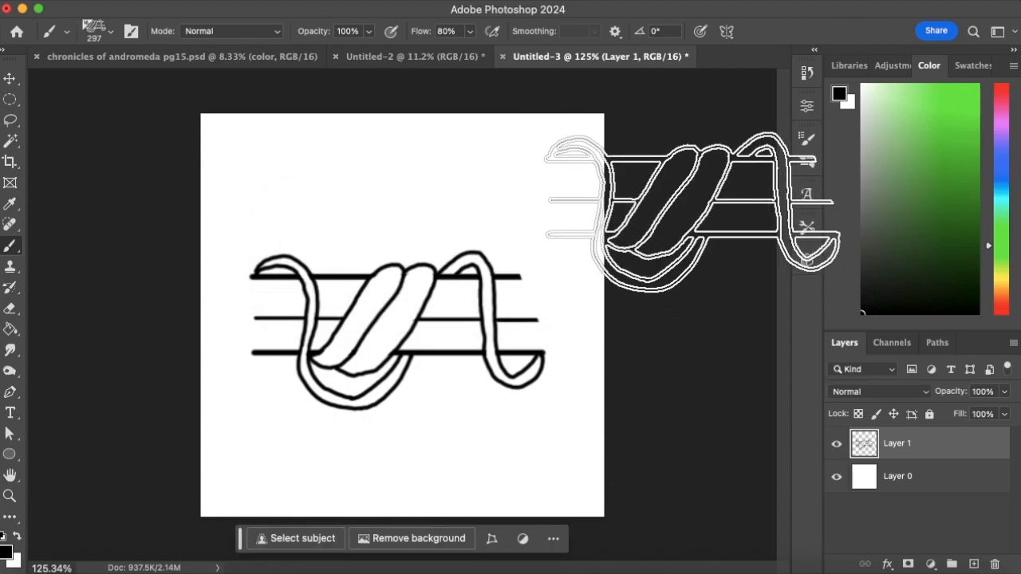
Paint a diagonal test stroke with the webbing brush in the Untitled-2 document and undo it.
click(376, 56)
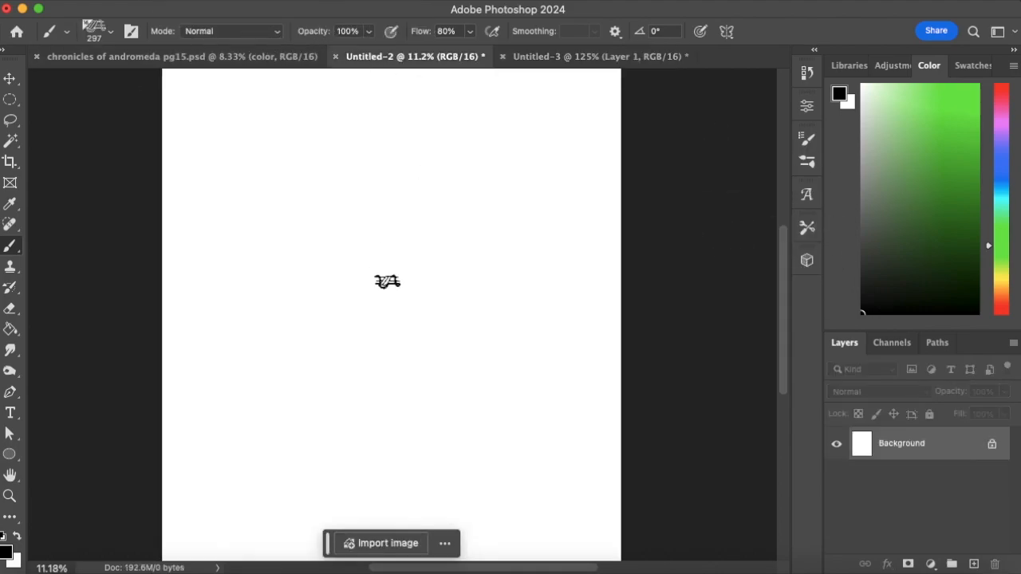
drag(256, 414, 442, 277)
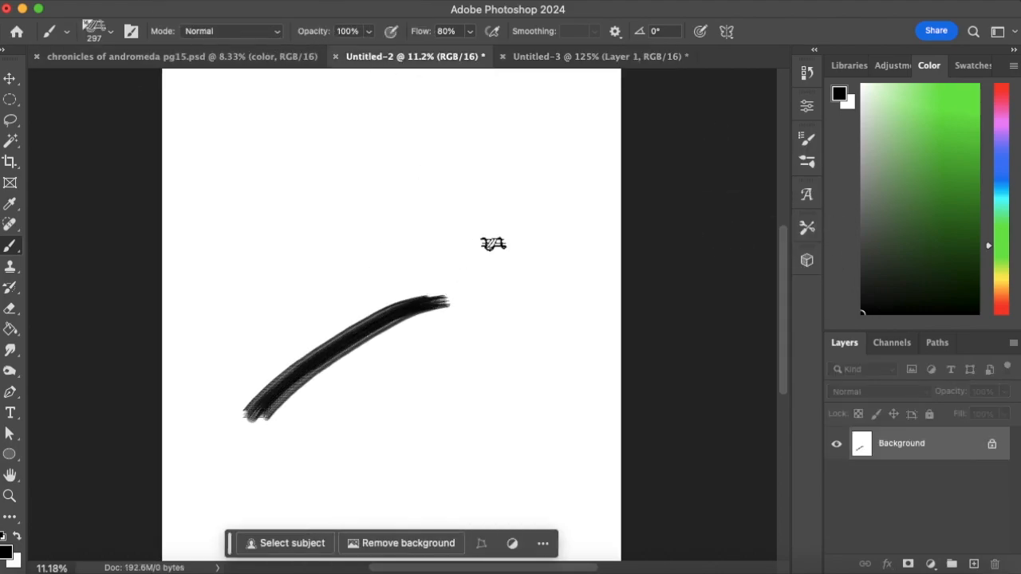
key(super+z)
Set the webbing brush's angle jitter control under Shape Dynamics to Direction and its tip spacing to 174%.
click(807, 138)
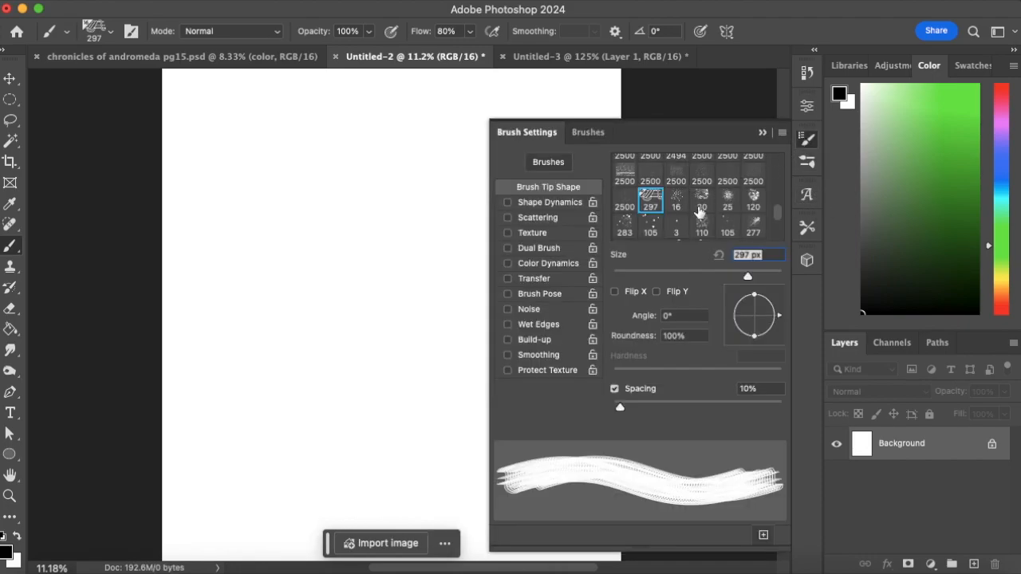
drag(620, 408, 727, 410)
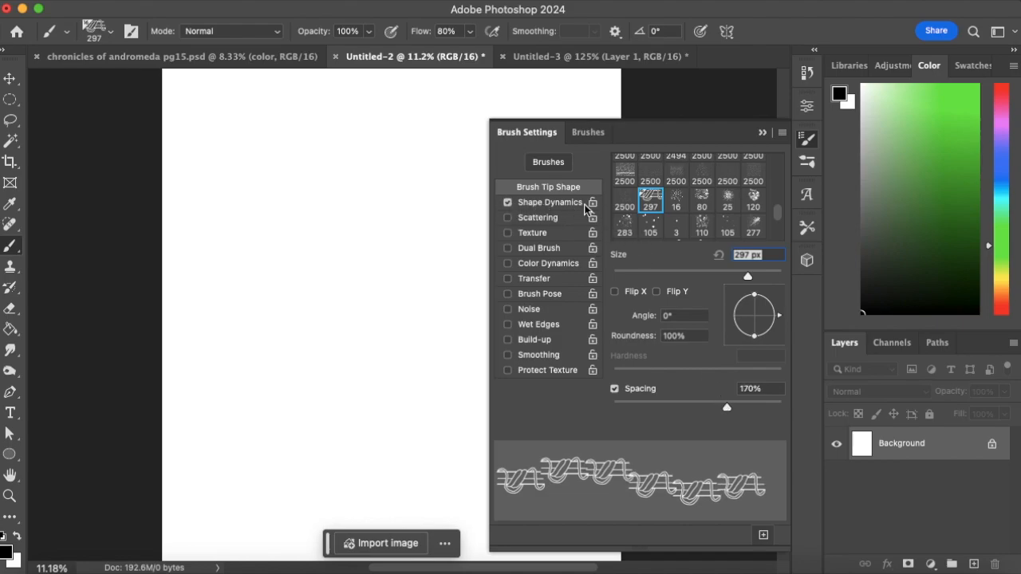
click(559, 205)
click(716, 316)
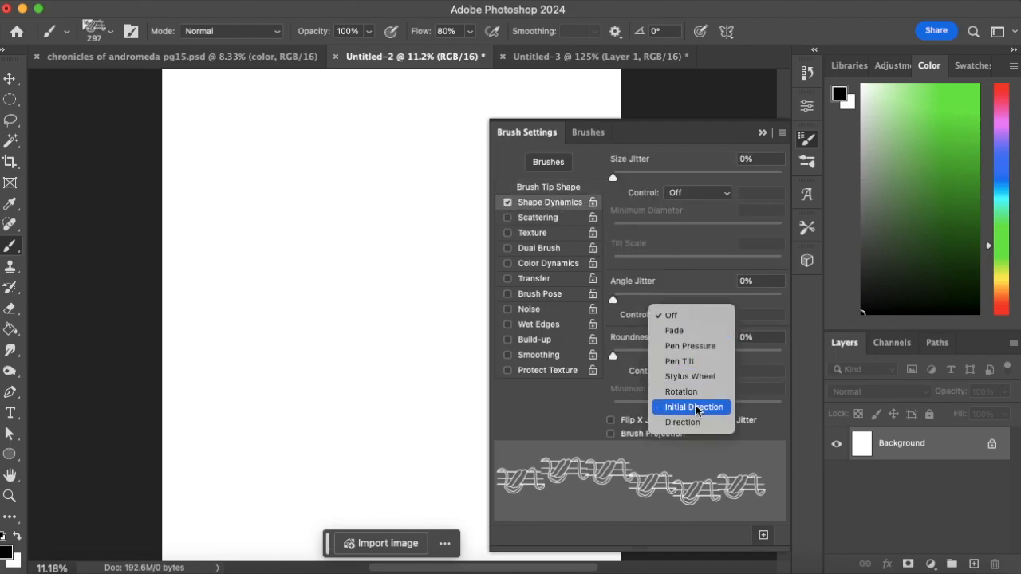
click(699, 420)
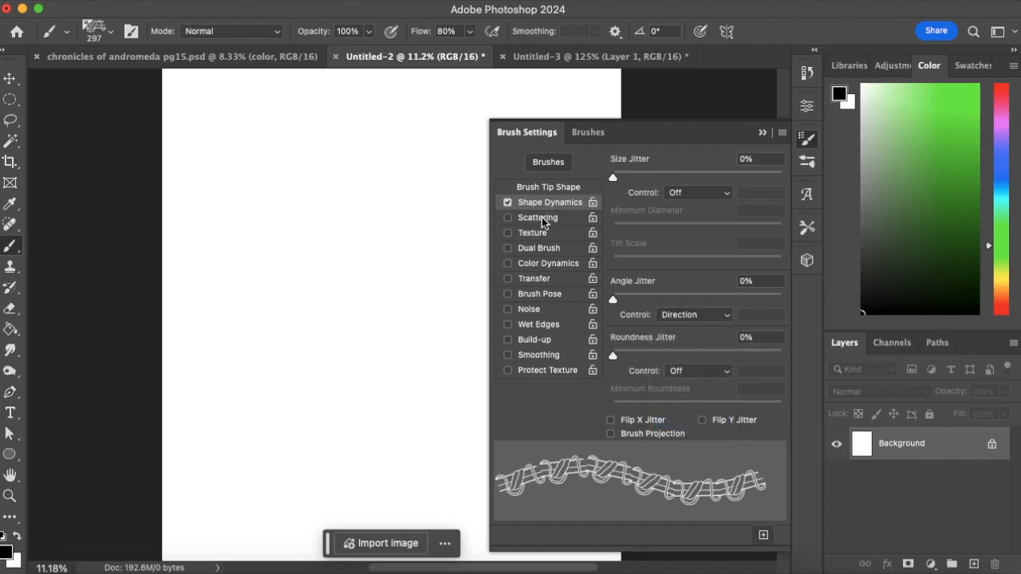
click(548, 189)
mouse_move(727, 408)
mouse_down()
mouse_move(736, 410)
mouse_move(720, 409)
mouse_up()
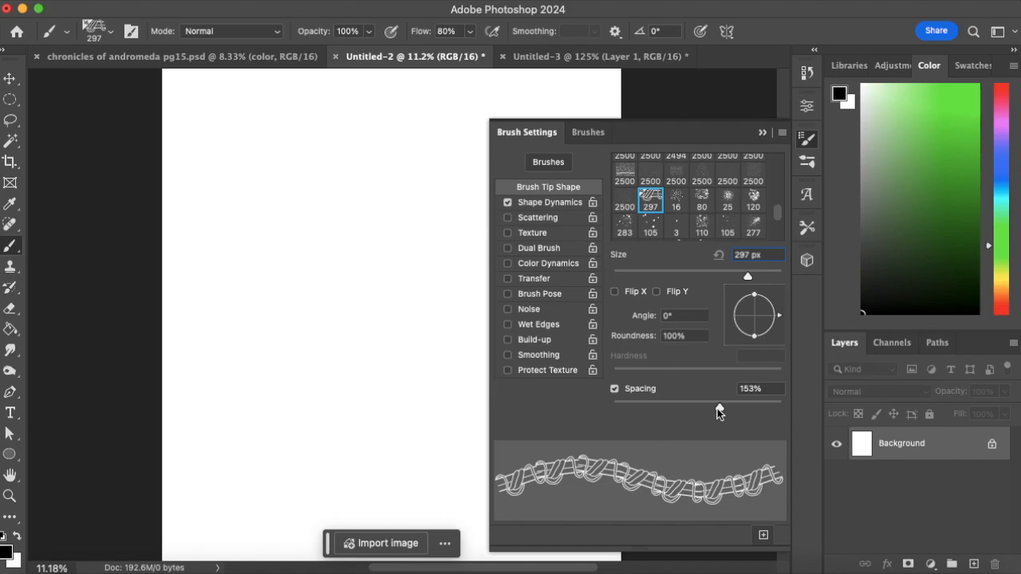
drag(721, 410, 729, 410)
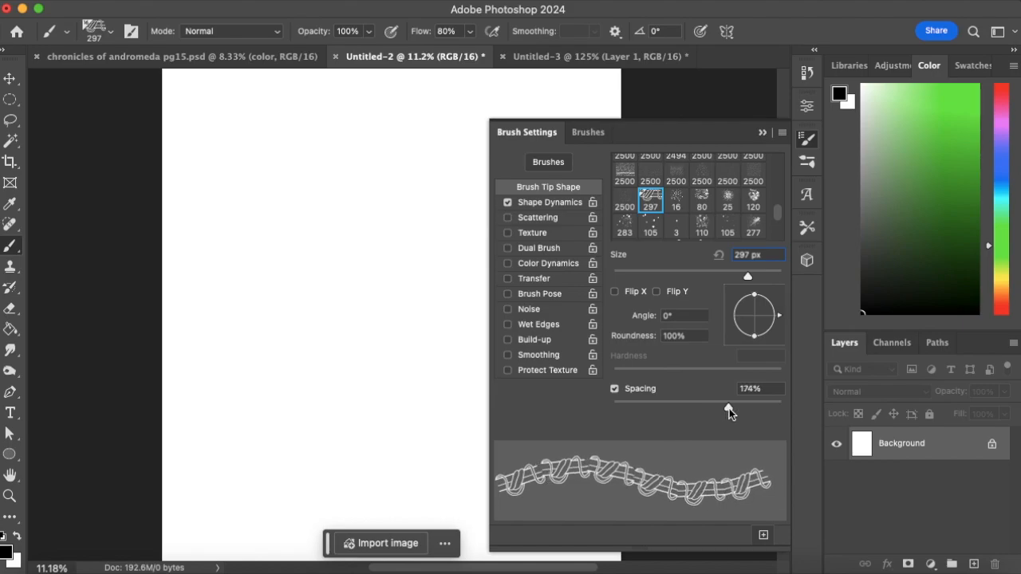
click(761, 136)
Restore the right line ends in Untitled-3 and erase the left ends of the middle and lower horizontal lines instead.
click(595, 55)
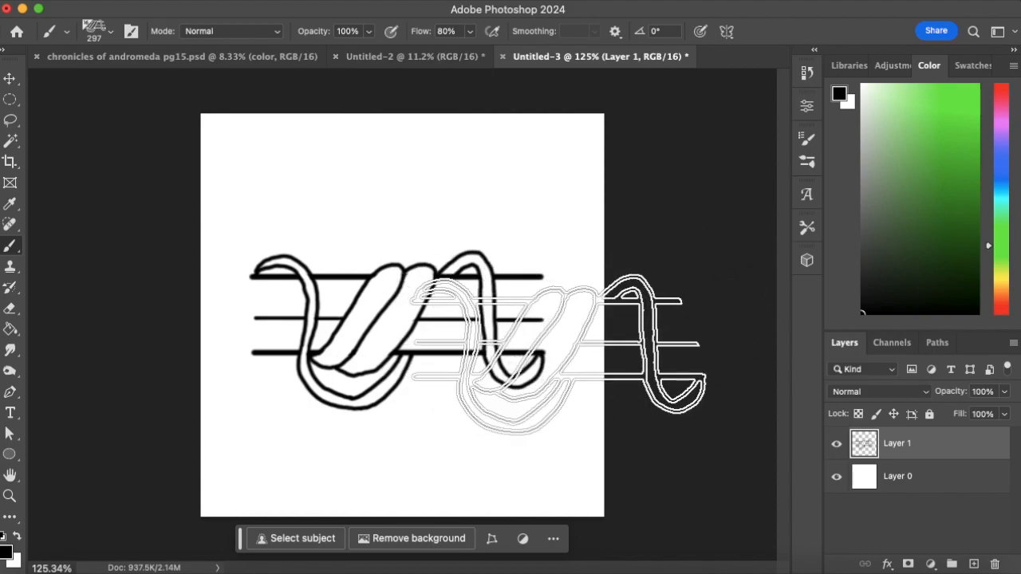
click(10, 308)
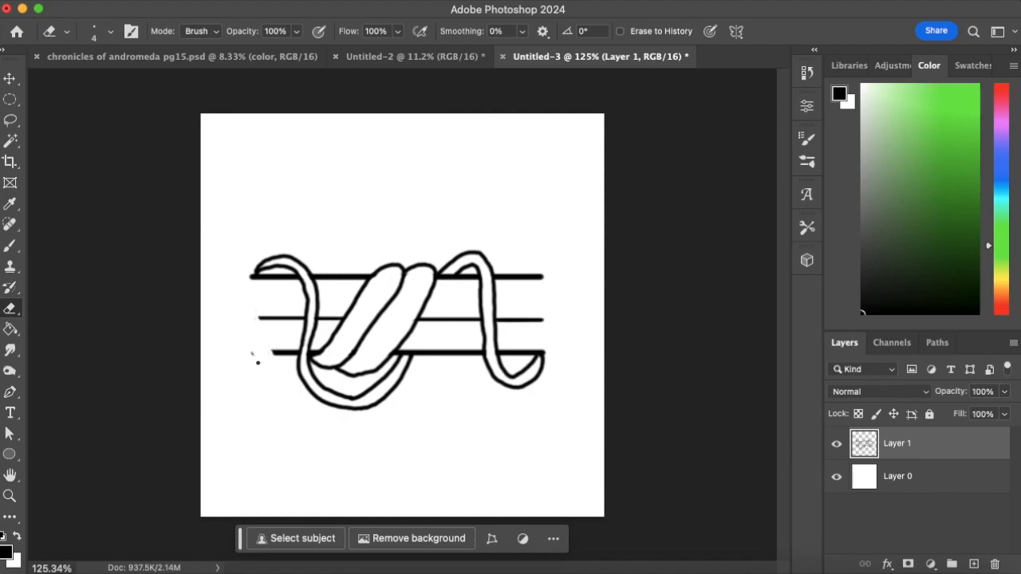
Delete the outdated "webbing" preset from the my brushes group.
click(10, 246)
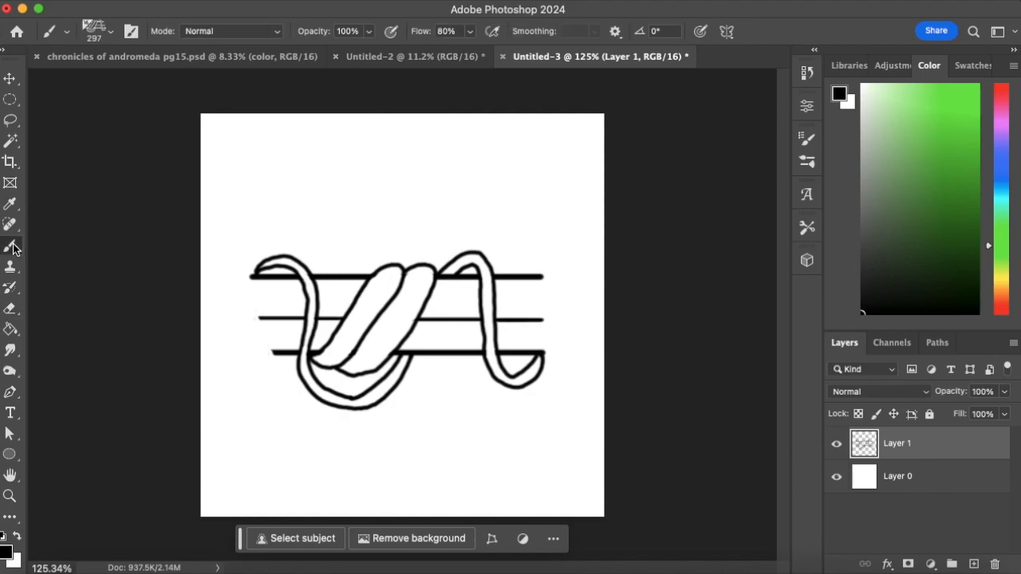
click(111, 32)
click(212, 90)
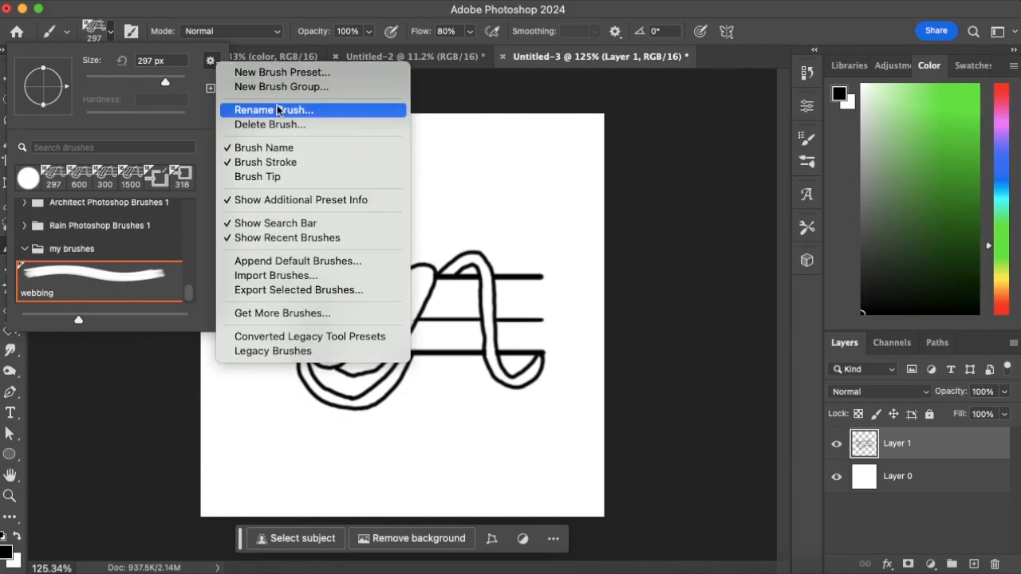
click(509, 168)
click(589, 229)
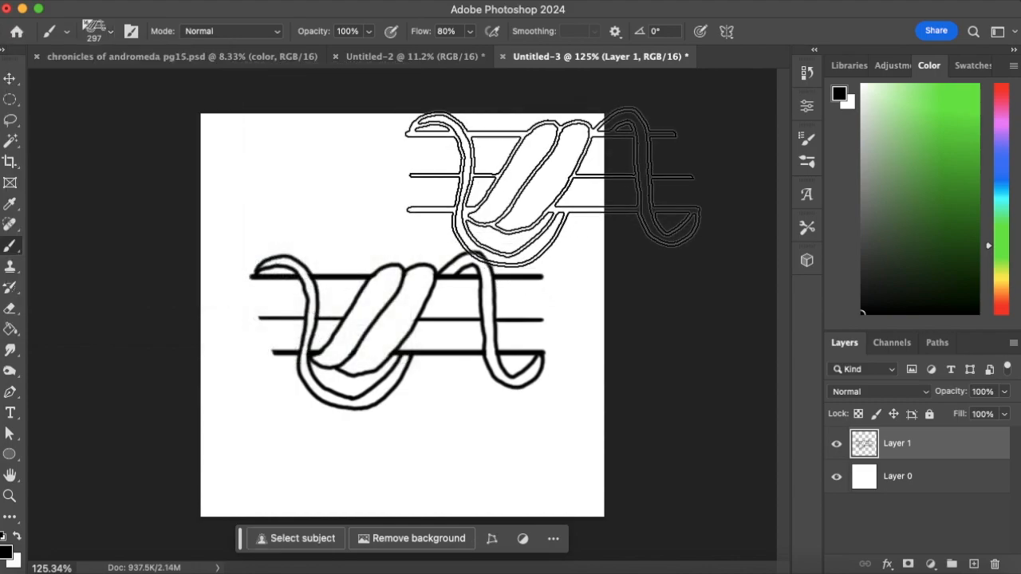
Make Hard Round the active brush.
click(109, 32)
click(30, 180)
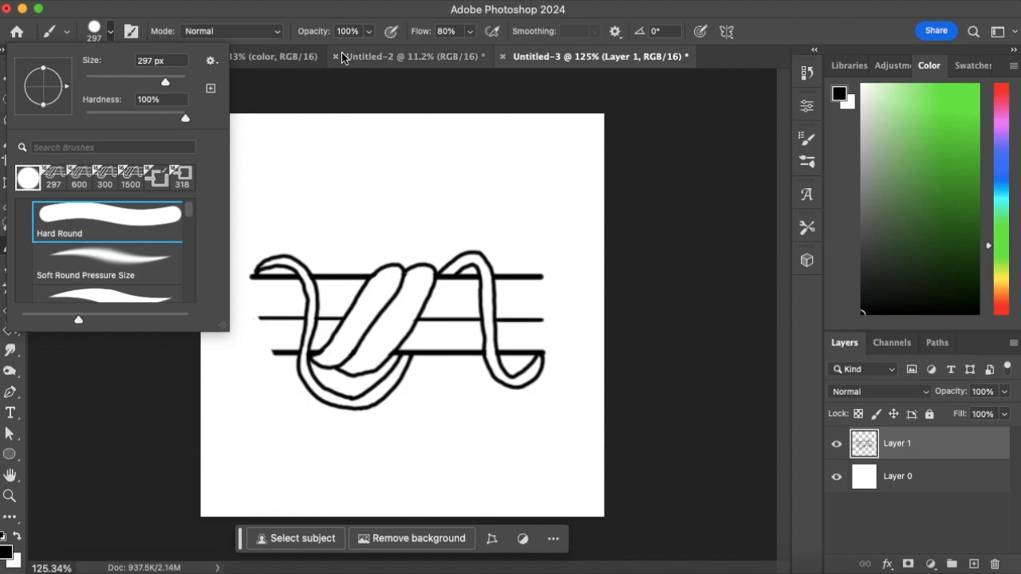
click(383, 12)
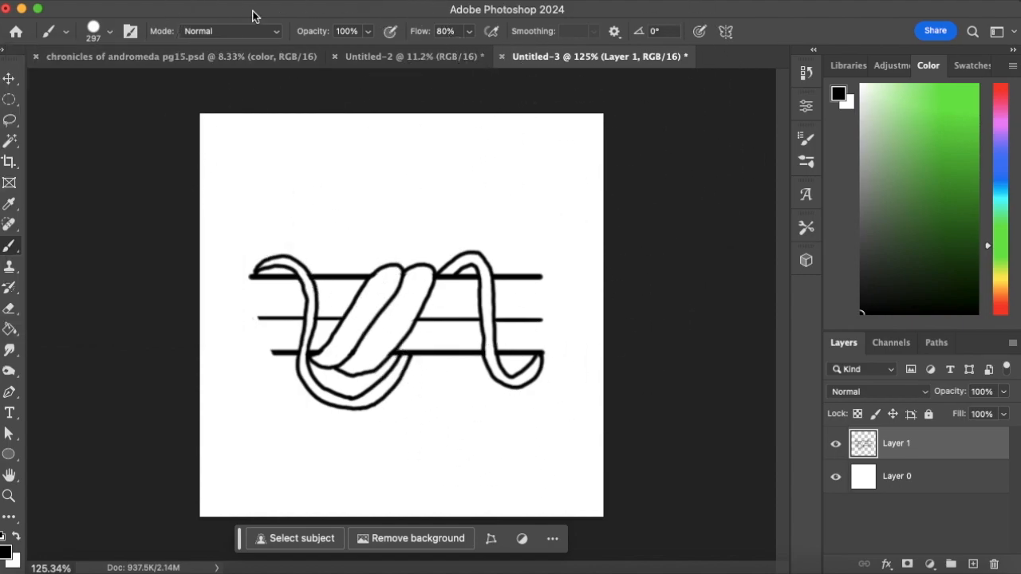
Define a new brush preset named "webbing" from the drawing with the shortened left line ends.
click(222, 1)
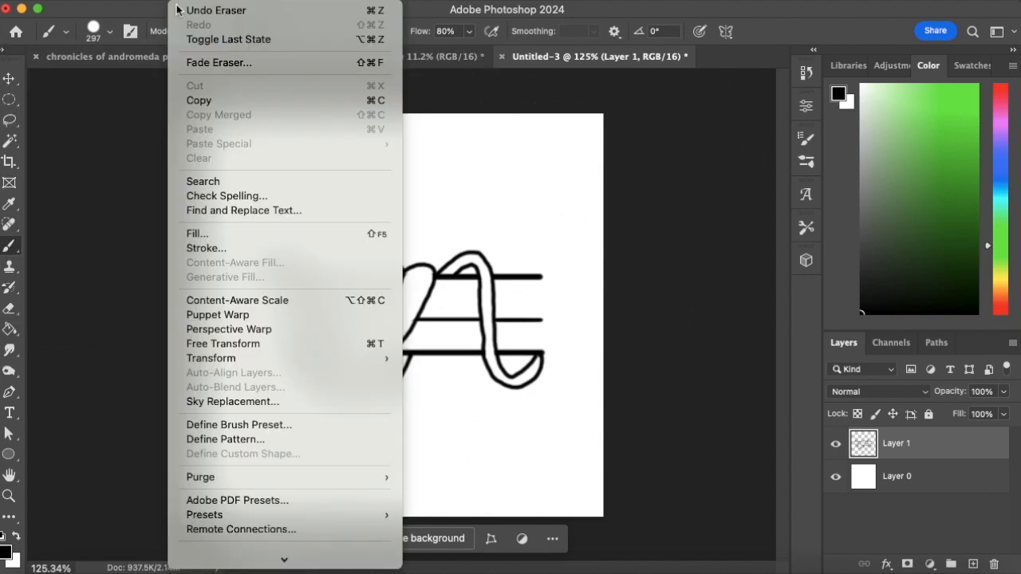
click(280, 425)
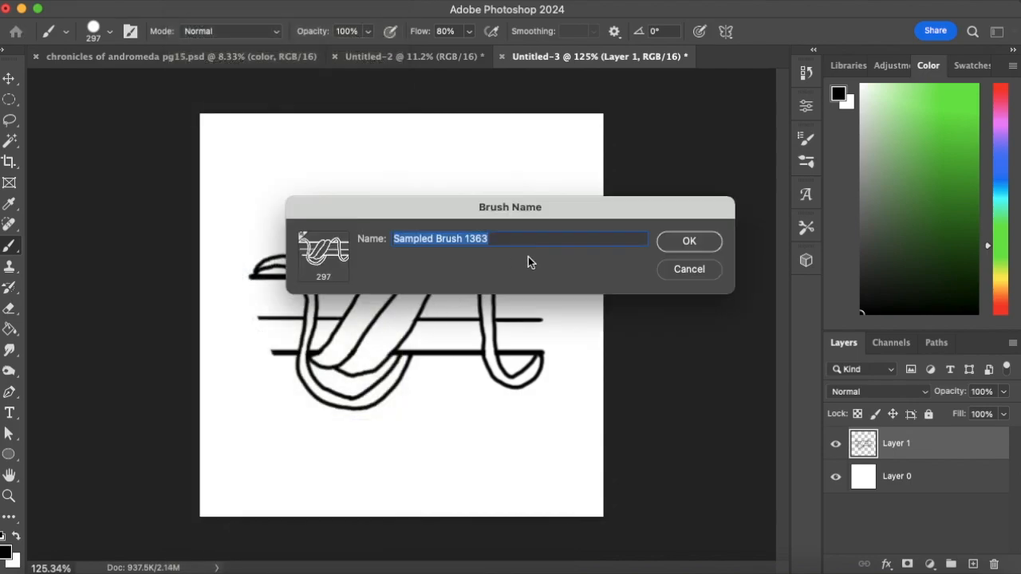
text(webbing)
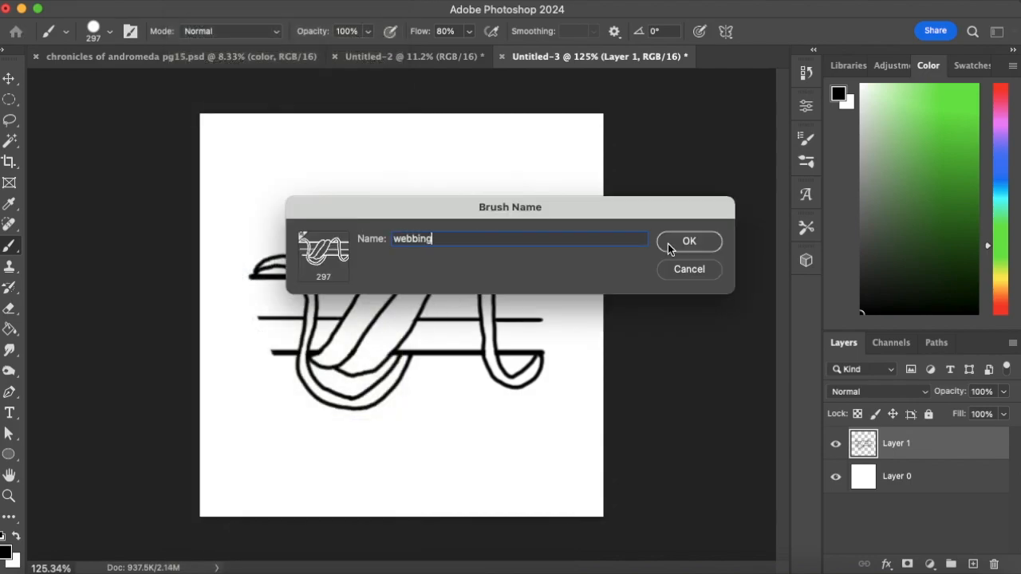
click(668, 247)
In Untitled-2, set the new webbing brush's angle jitter control to Direction and its tip spacing to 163%.
click(361, 57)
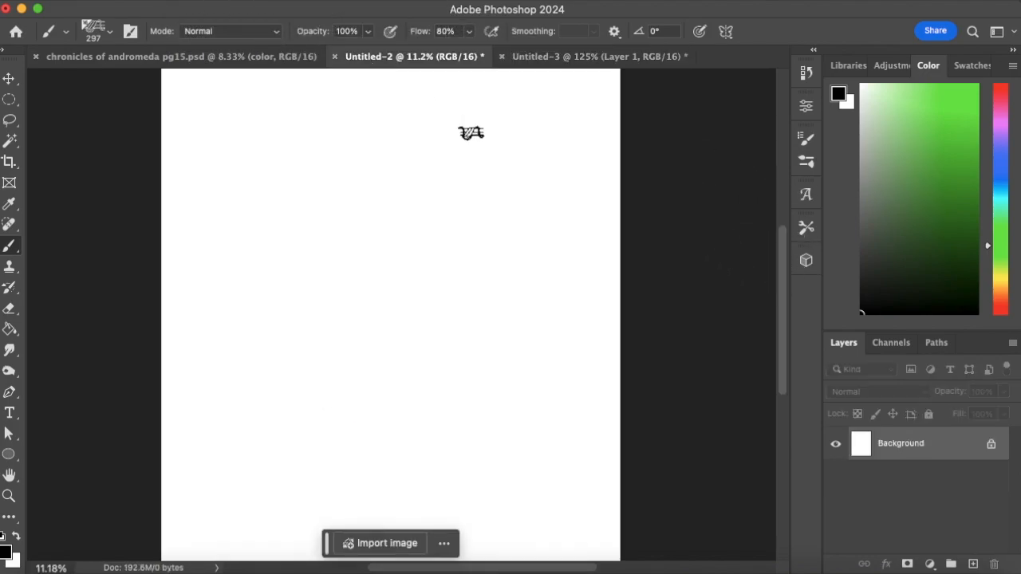
click(807, 139)
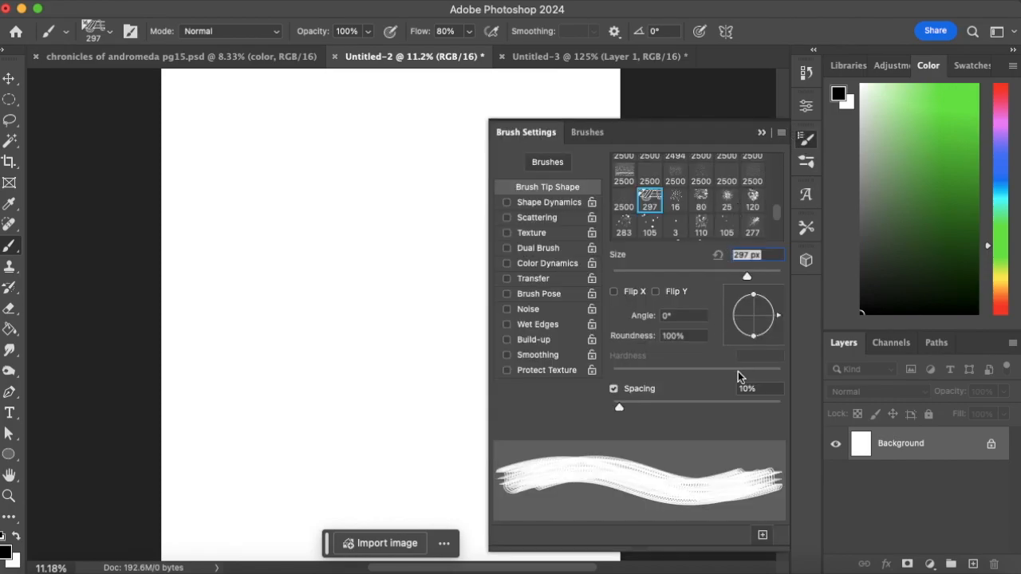
drag(622, 406, 726, 406)
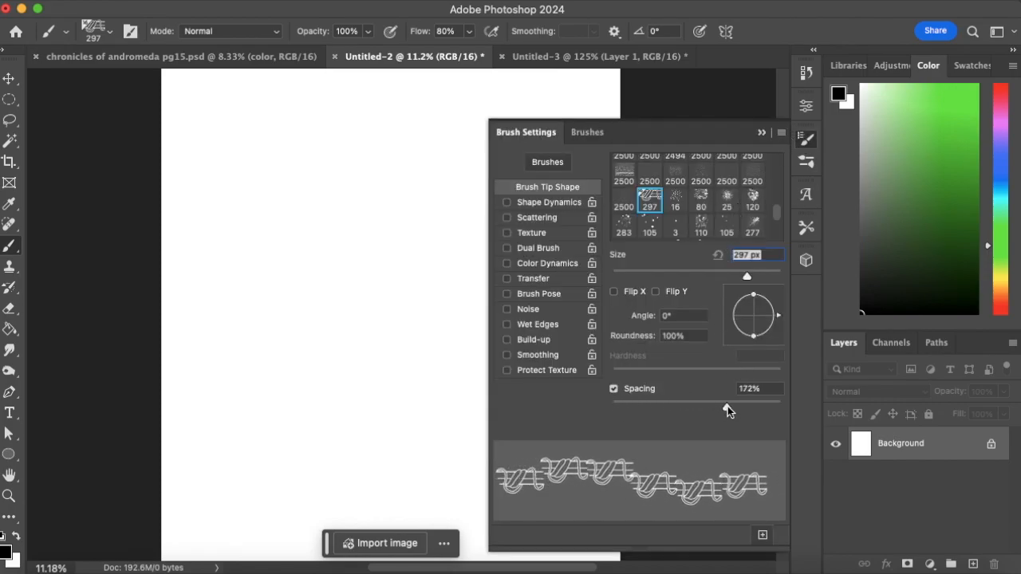
click(530, 203)
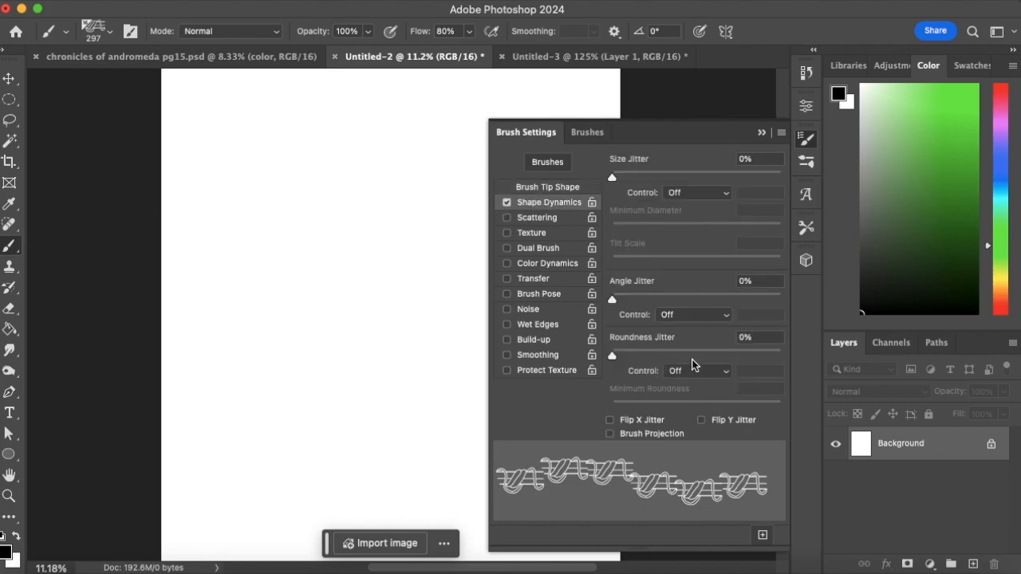
click(702, 316)
click(695, 420)
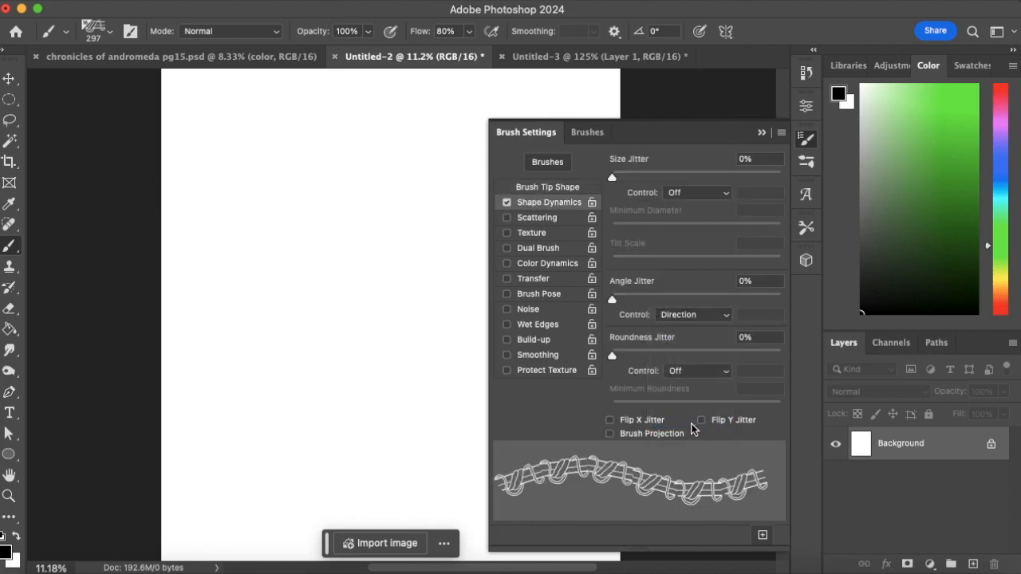
click(554, 188)
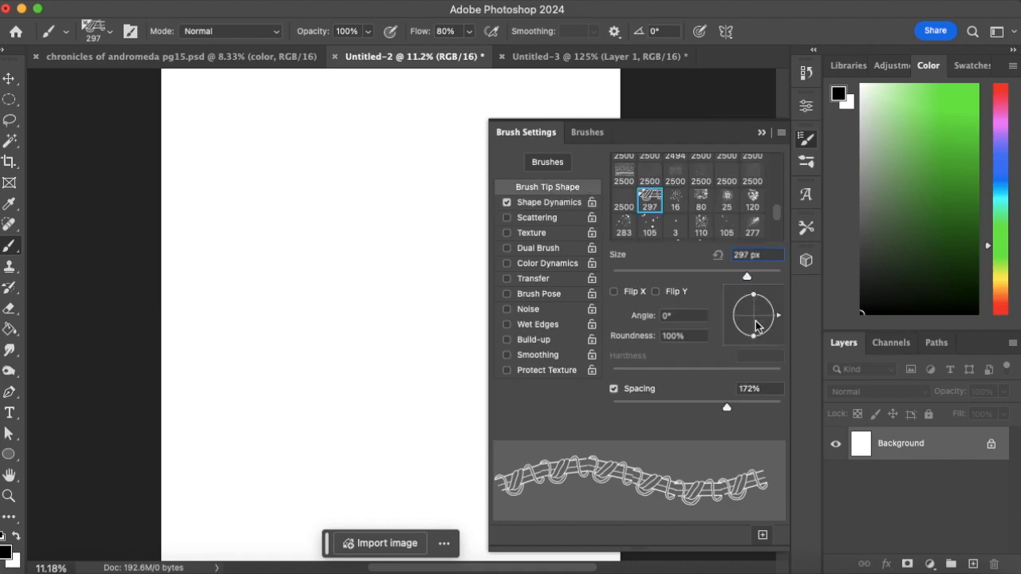
drag(730, 404, 724, 407)
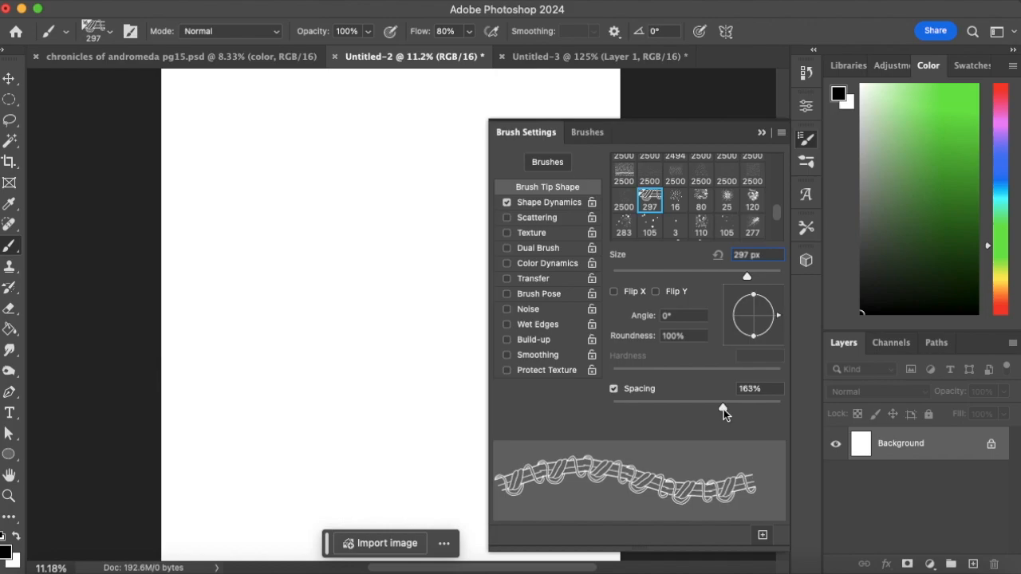
click(759, 134)
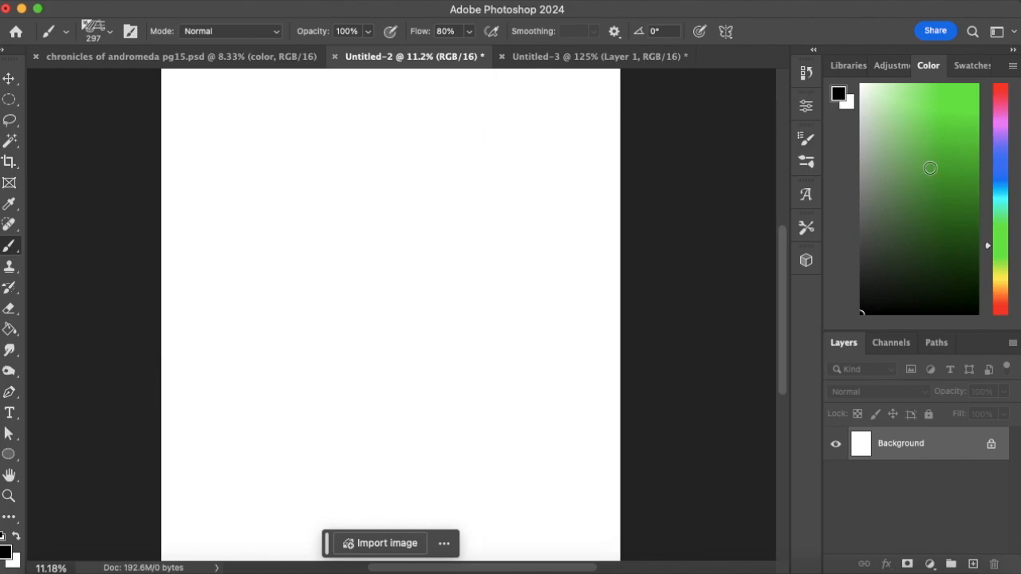
Paint test strokes across the blank page with the 297 px webbing brush and undo them.
drag(270, 304, 196, 378)
mouse_move(303, 279)
mouse_down()
mouse_move(467, 224)
mouse_move(571, 293)
mouse_move(619, 311)
mouse_up()
key(super+z)
Enlarge the webbing brush to 500 px, undo a trial arch, and paint a wavy stroke across the middle of the page.
key(bracketright)
key(bracketright)
mouse_move(183, 399)
mouse_down()
mouse_move(467, 210)
mouse_move(682, 277)
mouse_up()
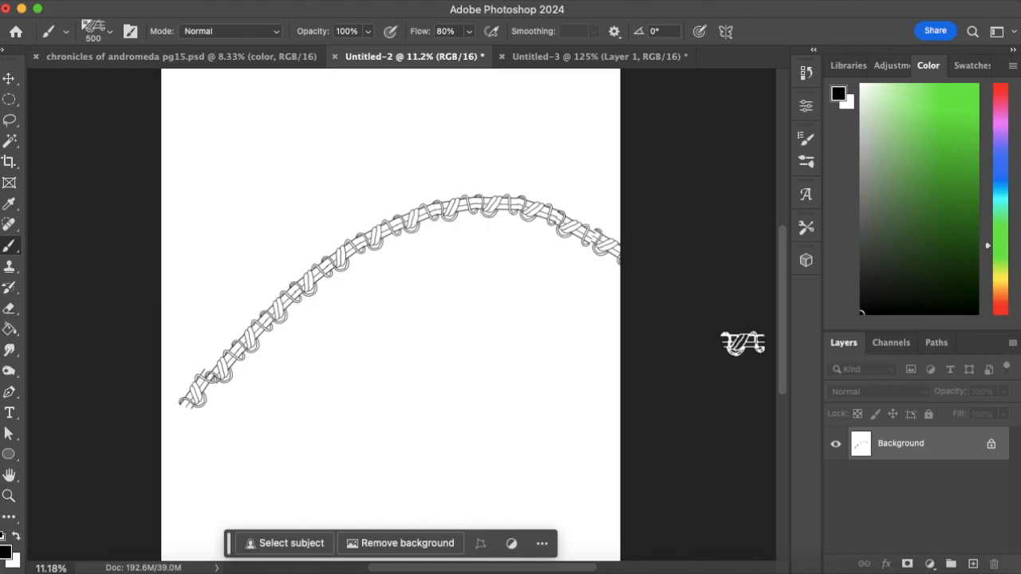
key(super+z)
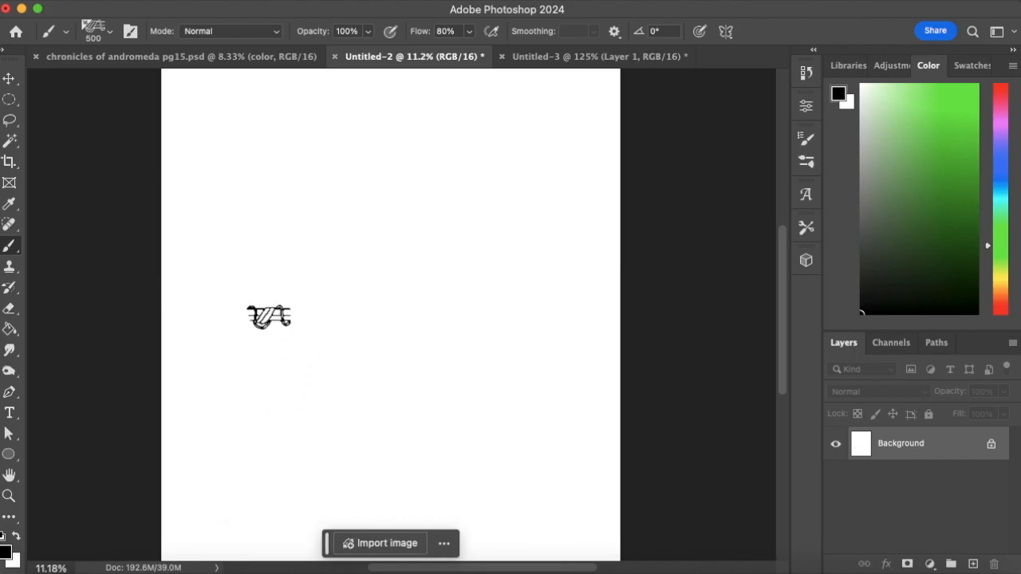
mouse_move(116, 402)
mouse_down()
mouse_move(180, 323)
mouse_move(393, 268)
mouse_move(597, 276)
mouse_move(619, 263)
mouse_up()
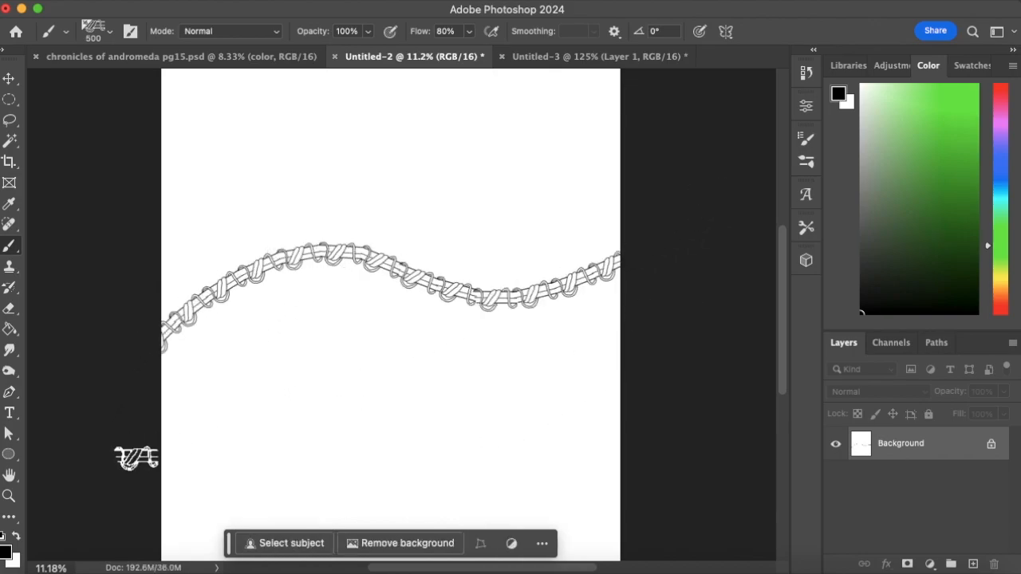
Undo a trial looping stroke, reduce the webbing brush to 200 px, and paint a curving stroke from the lower left to the upper right.
mouse_move(136, 459)
mouse_down()
mouse_move(323, 445)
mouse_move(324, 157)
mouse_move(706, 204)
mouse_up()
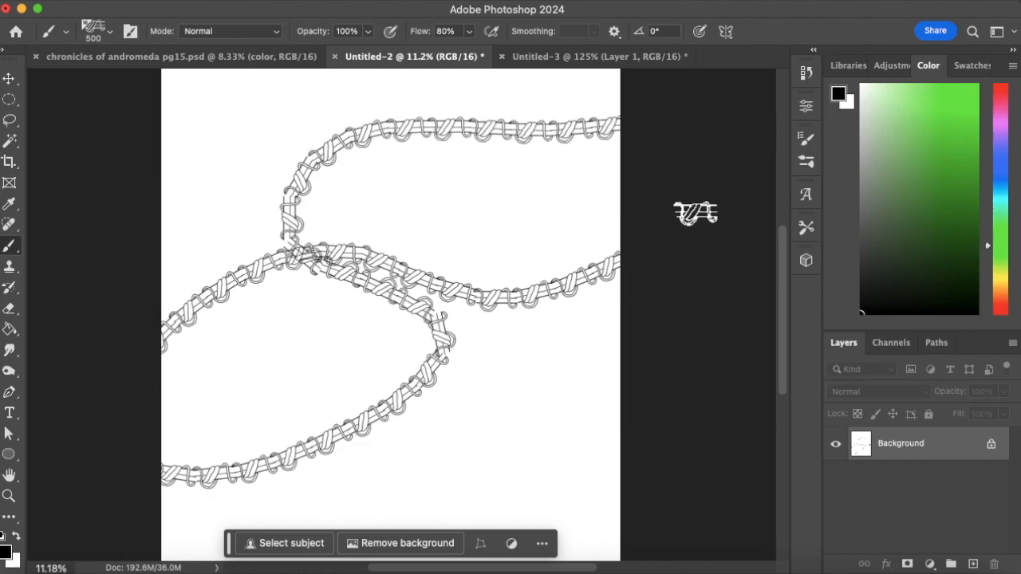
key(ctrl+z)
key(bracketleft)
key(bracketleft)
key(bracketleft)
mouse_move(125, 457)
mouse_down()
mouse_move(185, 449)
mouse_move(349, 149)
mouse_move(690, 71)
mouse_up()
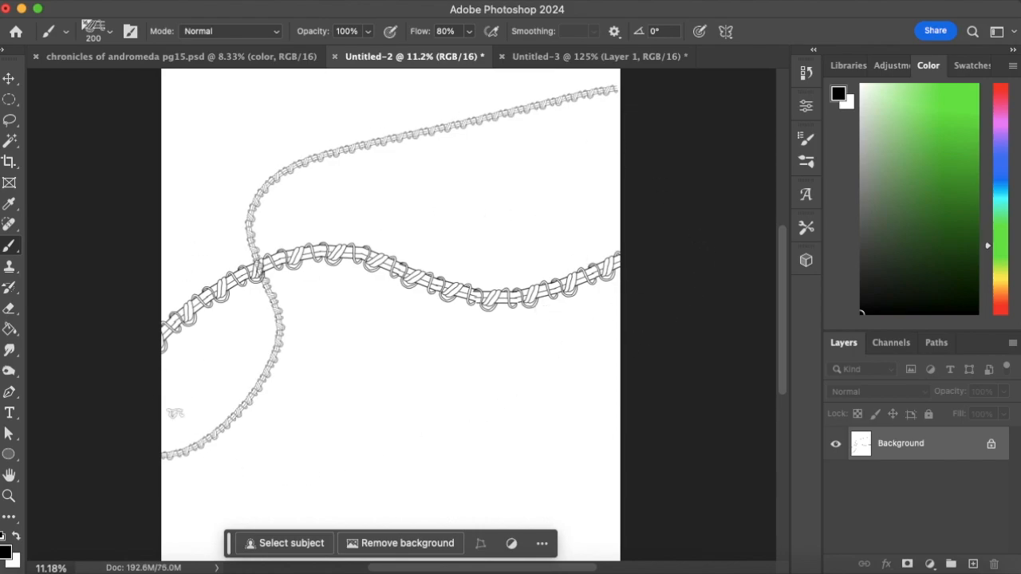
Undo the thin curving and wavy webbing test strokes on the page in Untitled-2.
key(super+z)
key(super+z)
key(super+z)
key(super+z)
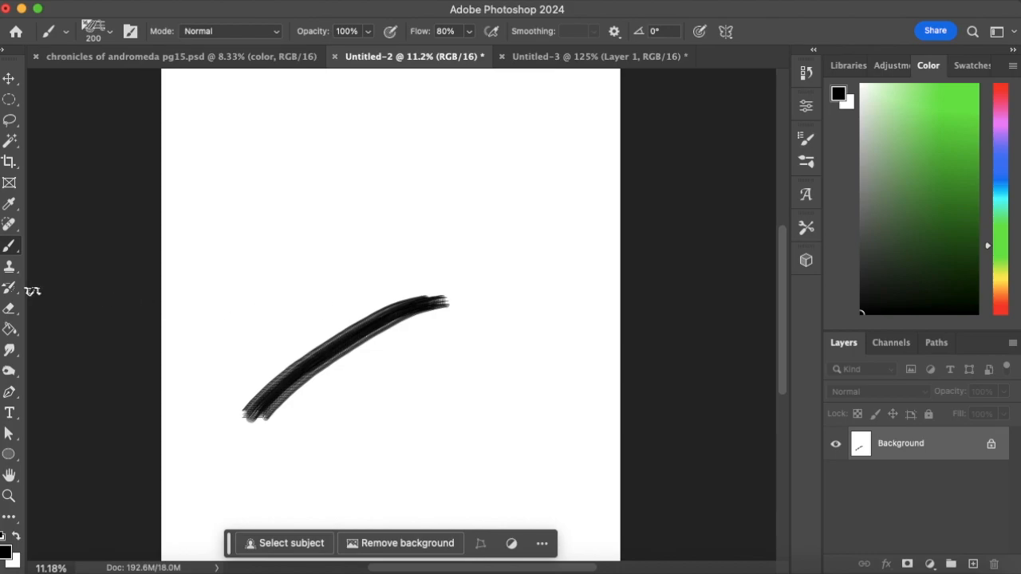
Cover the remaining dark test stroke with white using the Hard Round brush at 200 px.
click(22, 313)
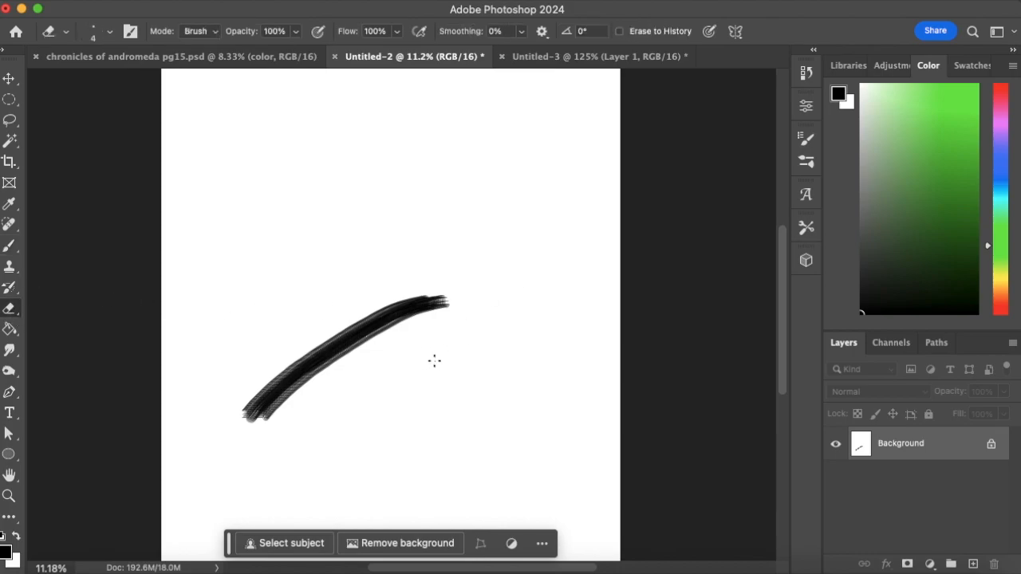
click(11, 245)
key(x)
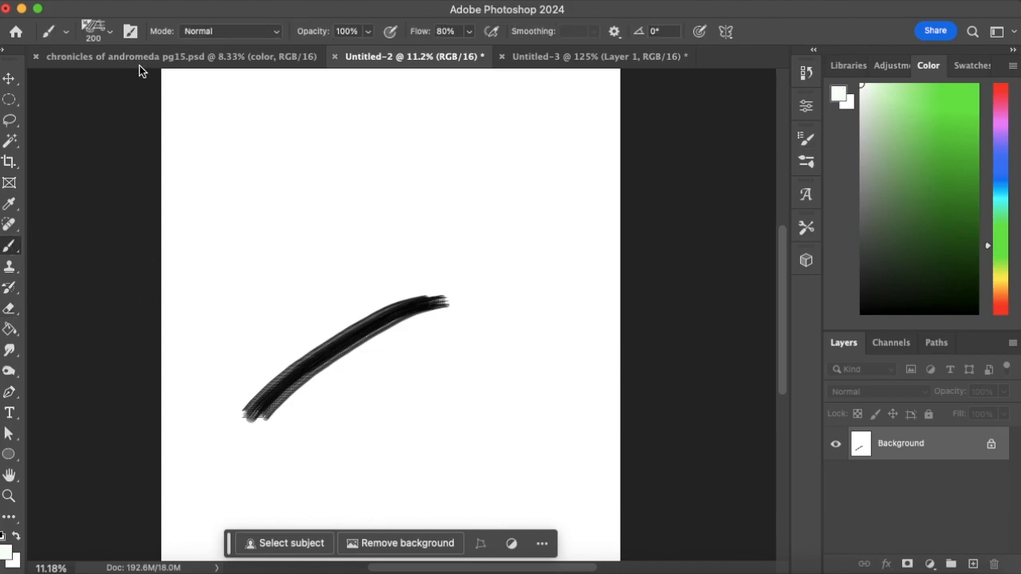
click(109, 30)
click(27, 178)
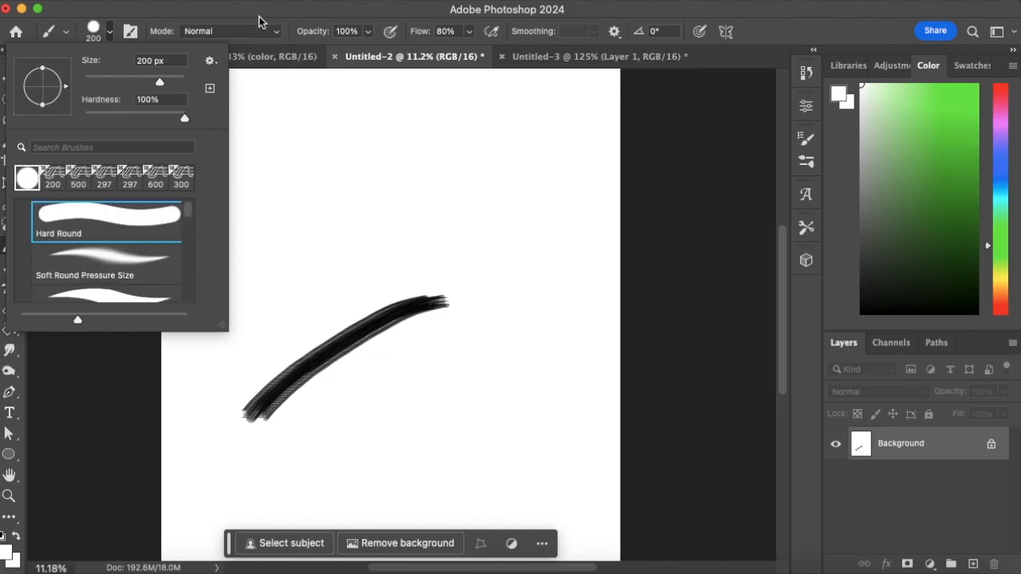
click(257, 22)
mouse_move(262, 412)
mouse_down()
mouse_move(447, 282)
mouse_move(441, 300)
mouse_up()
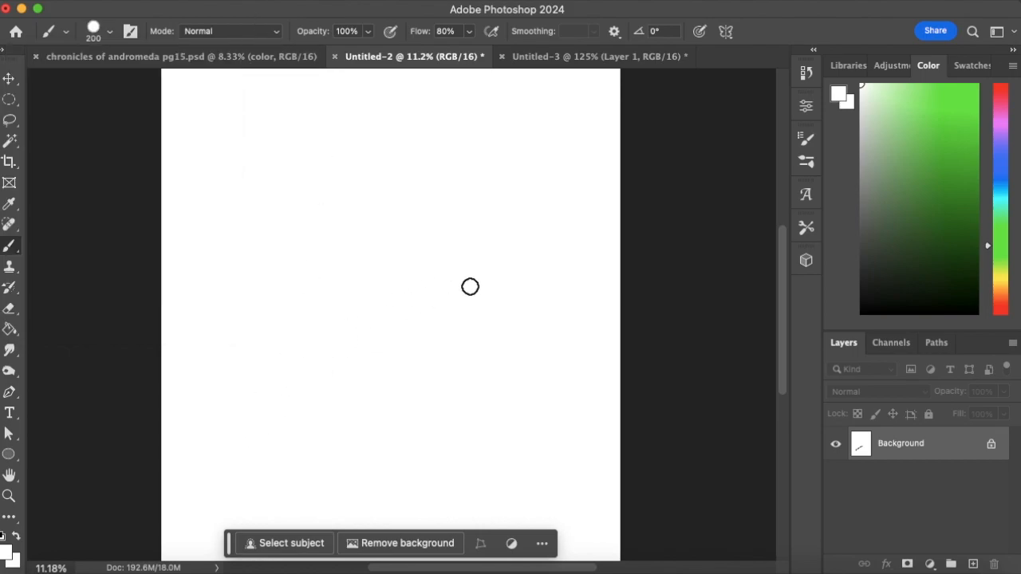
Select the webbing brush from the my brushes group and set its tip spacing to 172%.
click(109, 32)
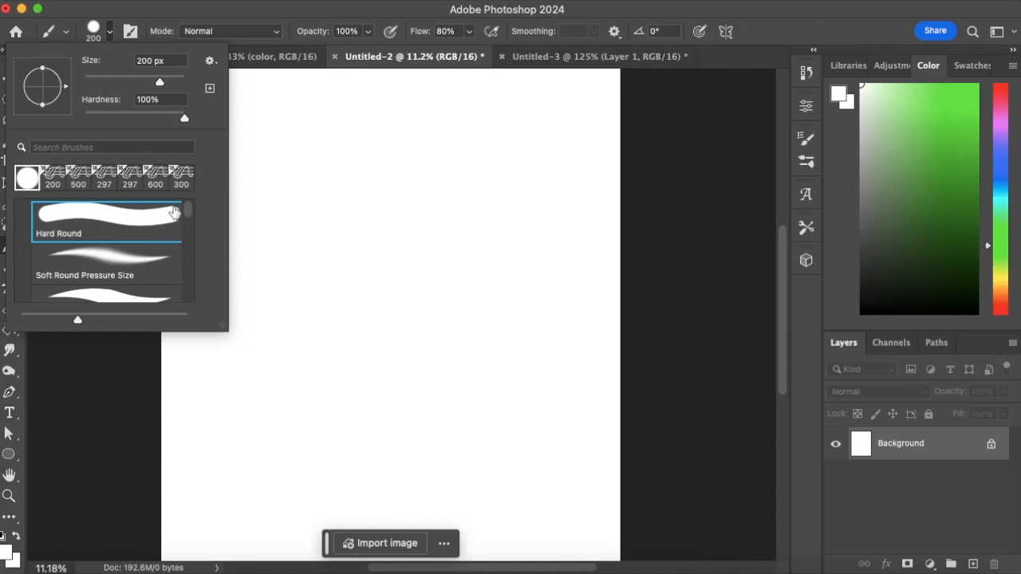
mouse_move(184, 213)
mouse_down()
mouse_move(190, 295)
mouse_move(180, 307)
mouse_up()
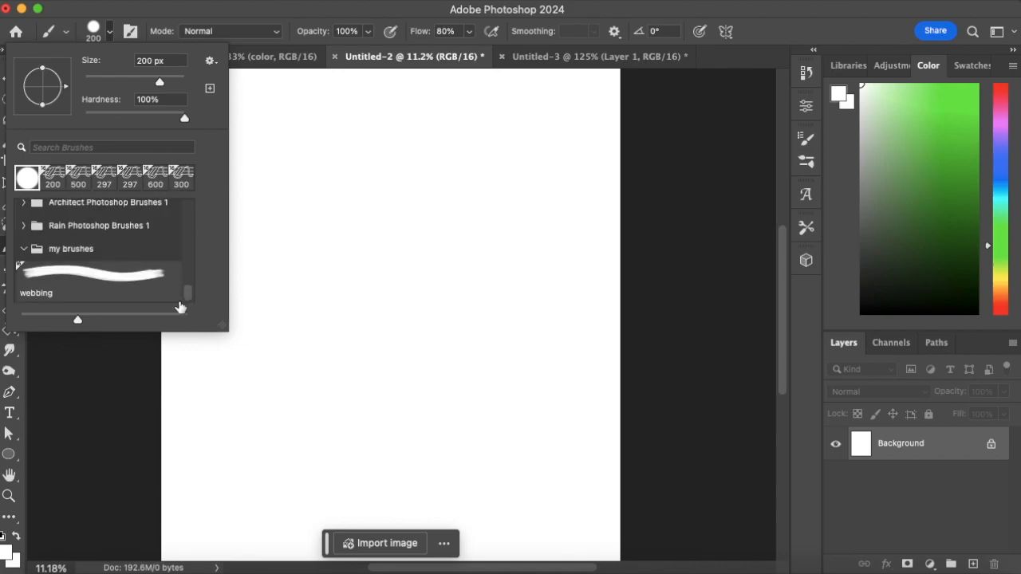
click(125, 293)
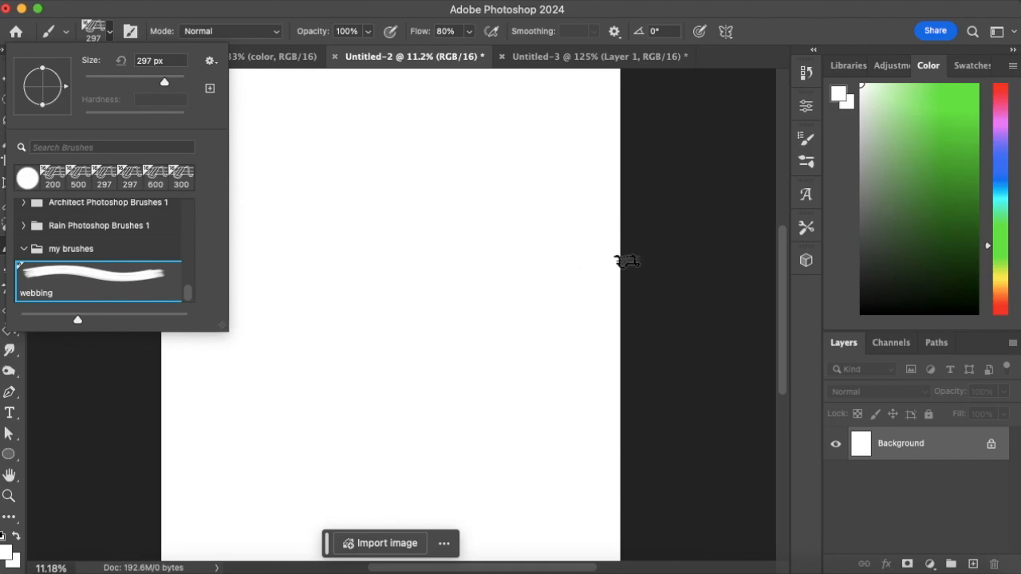
click(806, 139)
drag(623, 411, 728, 417)
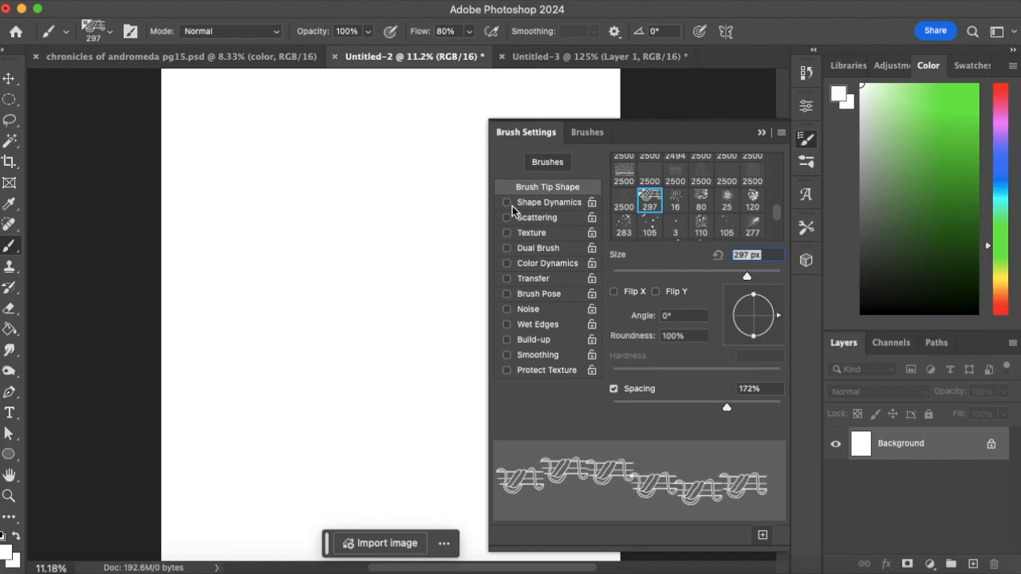
Enable Shape Dynamics with the angle jitter control set to Direction, and reduce the tip spacing to 165%.
click(540, 204)
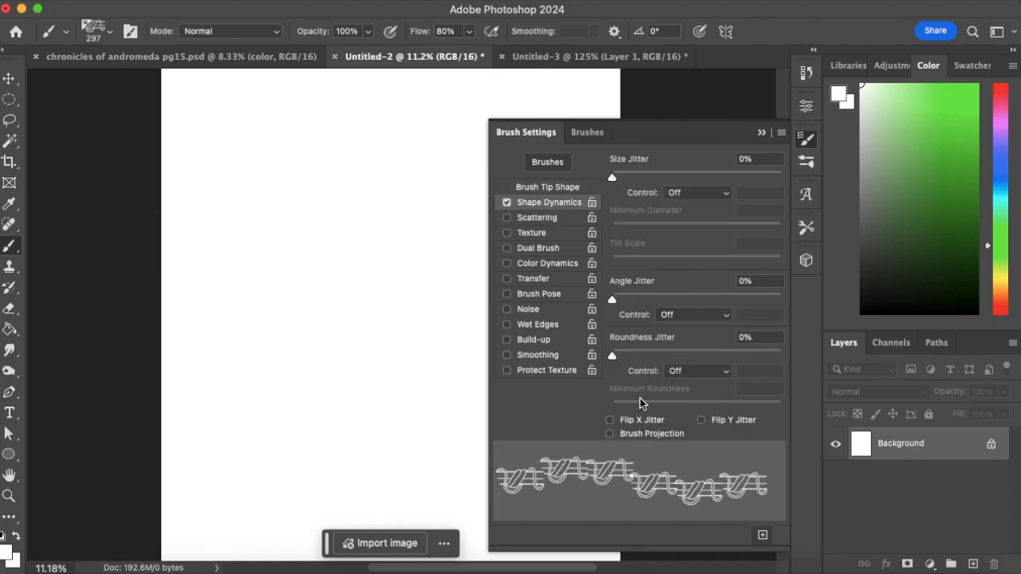
click(692, 316)
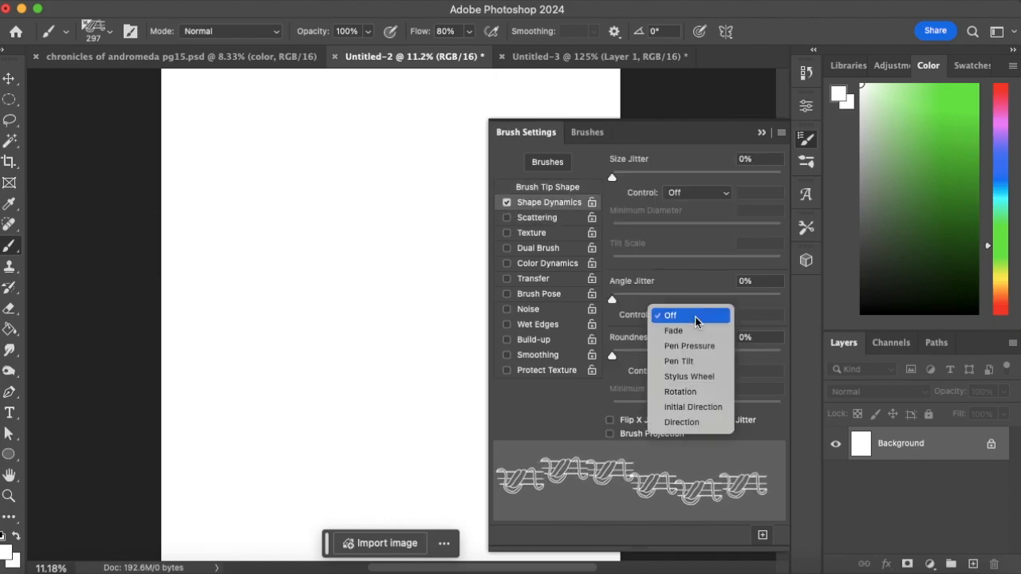
click(691, 422)
click(549, 189)
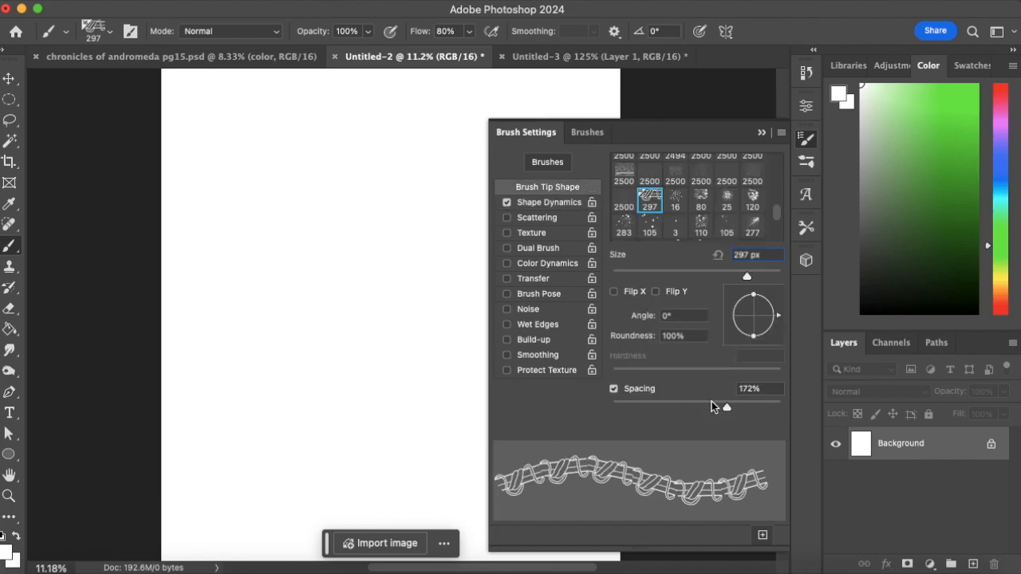
drag(727, 407, 726, 408)
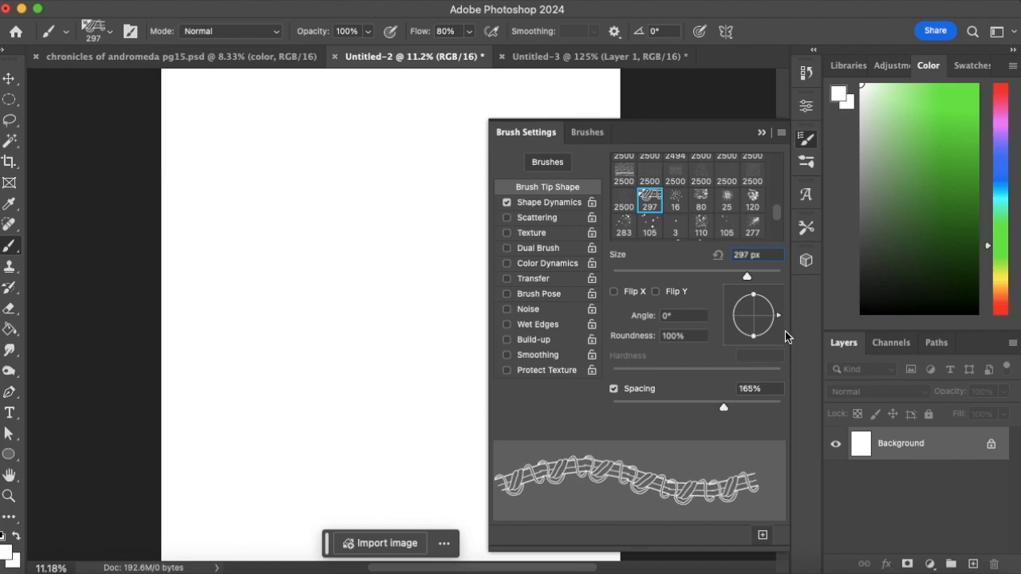
Save the adjusted brush as a new preset named webbing, including tool settings but not the brush size or color.
click(782, 134)
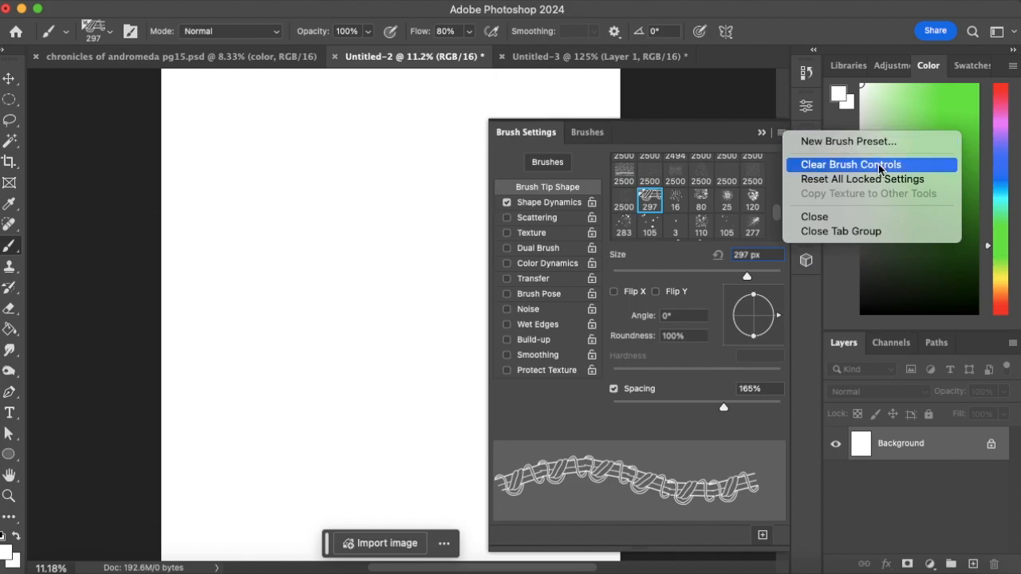
click(872, 143)
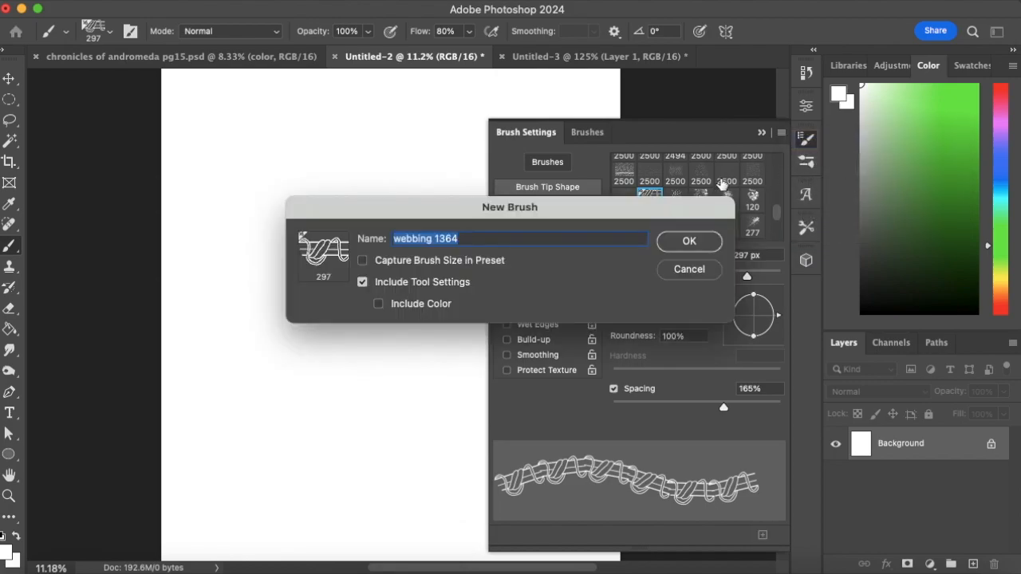
drag(460, 239, 441, 242)
key(BackSpace)
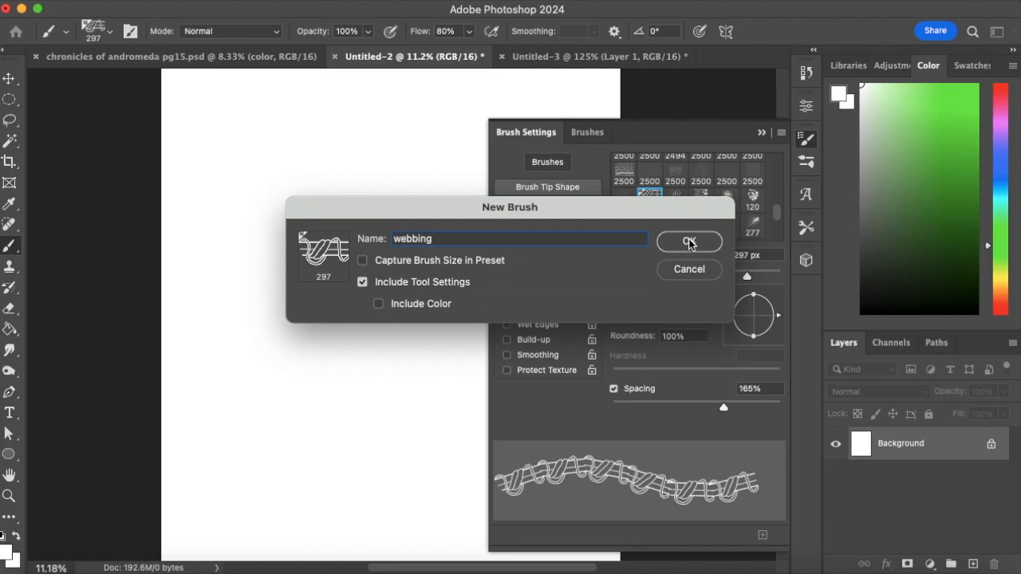
click(689, 242)
click(762, 132)
Delete the old webbing preset with the solid stroke preview and select the remaining rope-patterned webbing brush.
click(110, 31)
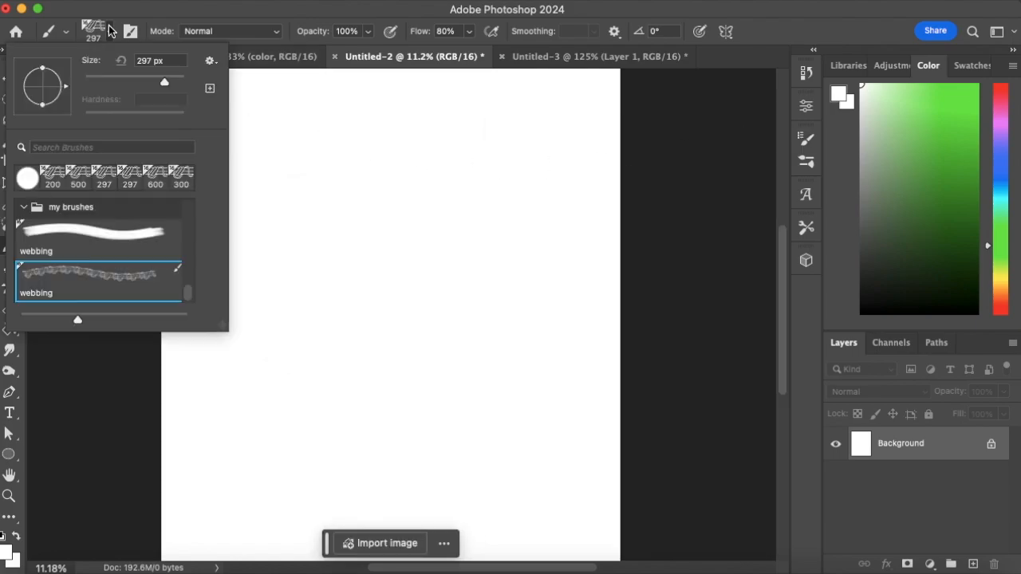
click(143, 251)
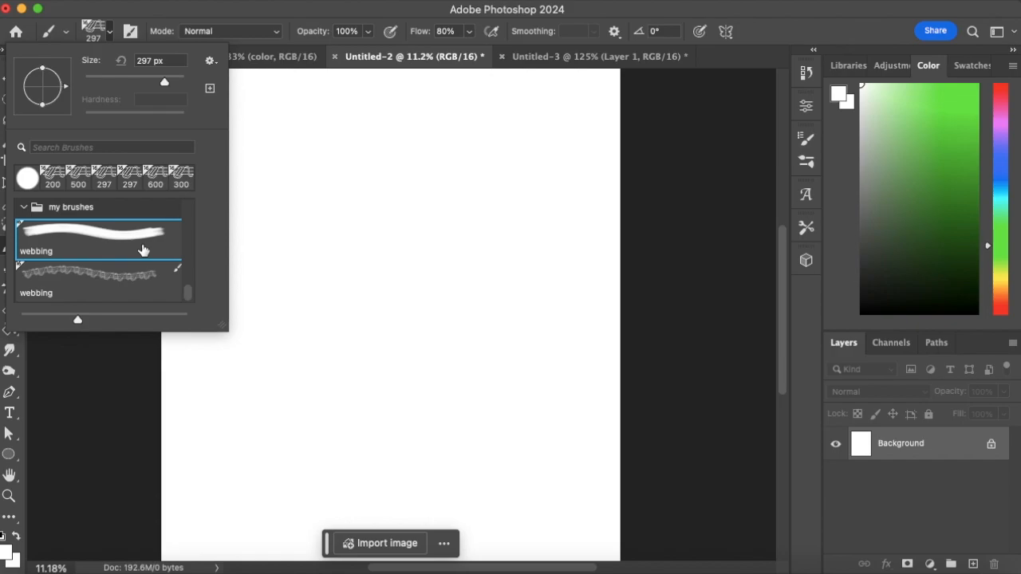
click(212, 66)
click(281, 129)
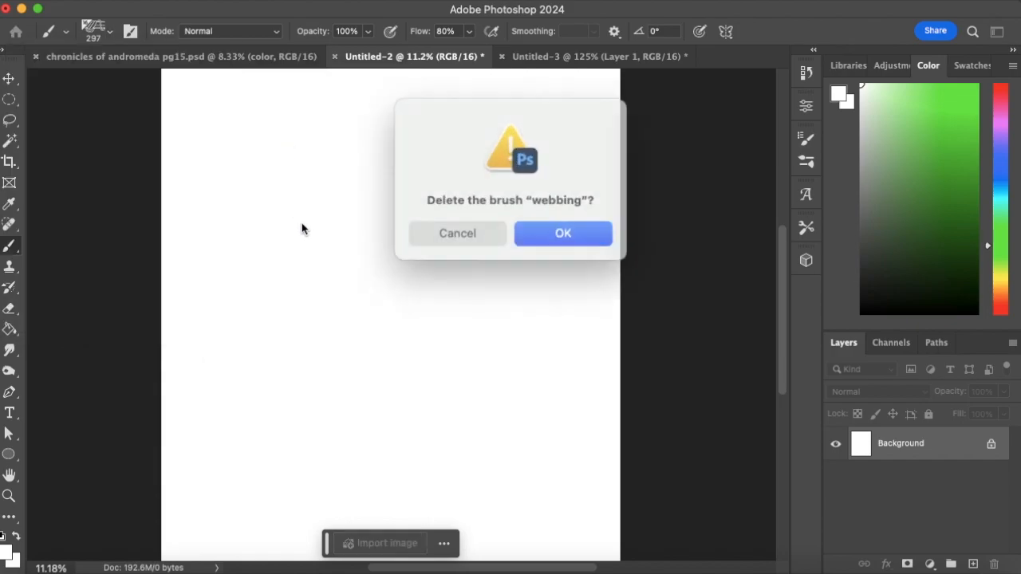
click(557, 229)
click(100, 32)
click(112, 274)
click(292, 11)
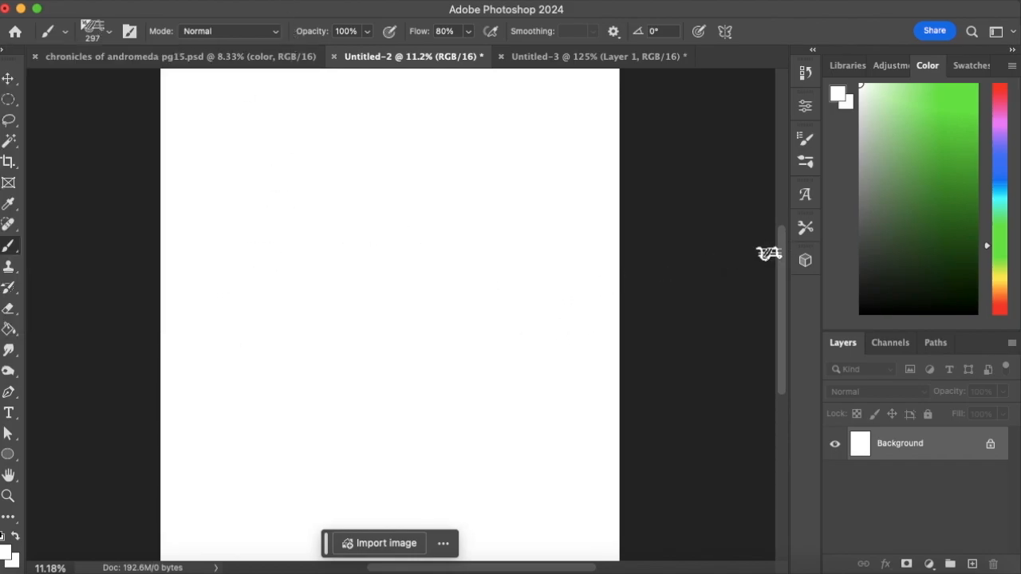
Add a new layer above the Background, set the paint color to black, and undo a trial webbing arch.
click(967, 563)
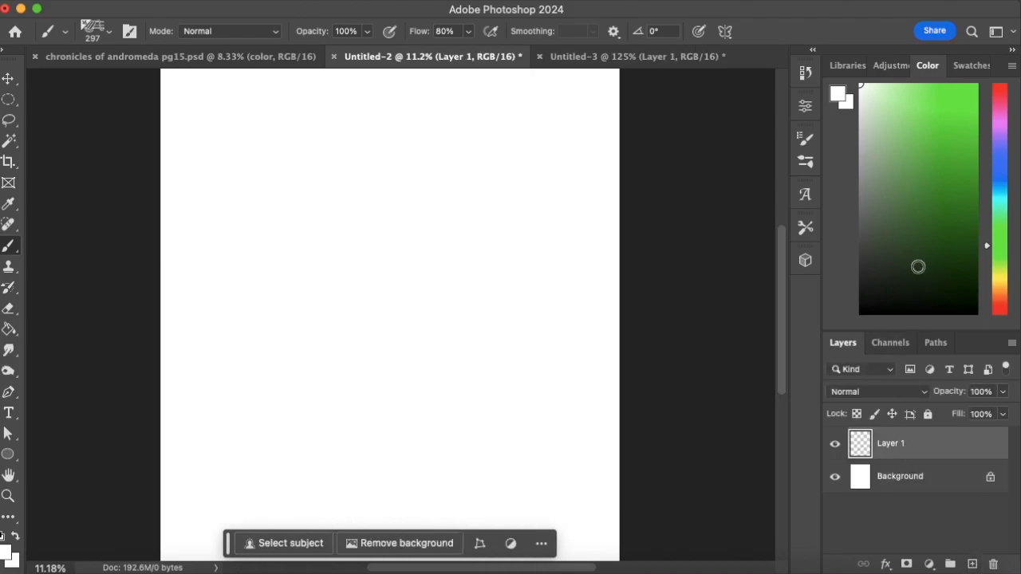
click(860, 309)
mouse_move(198, 431)
mouse_down()
mouse_move(497, 212)
mouse_move(623, 273)
mouse_up()
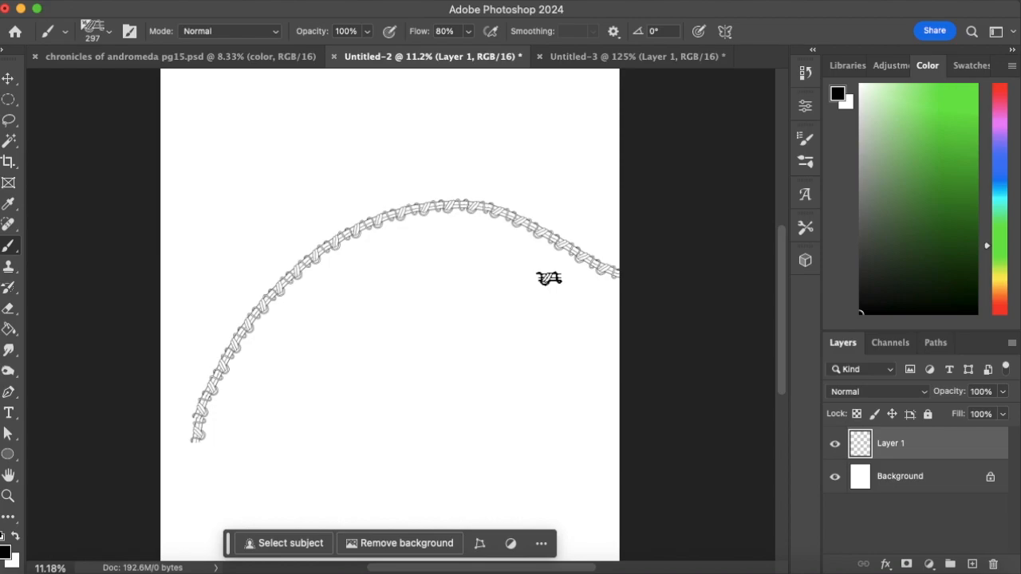
key(super+z)
Switch to the Hard Round brush and back to the saved webbing preset, paint another trial arch, and undo it.
click(109, 31)
click(54, 179)
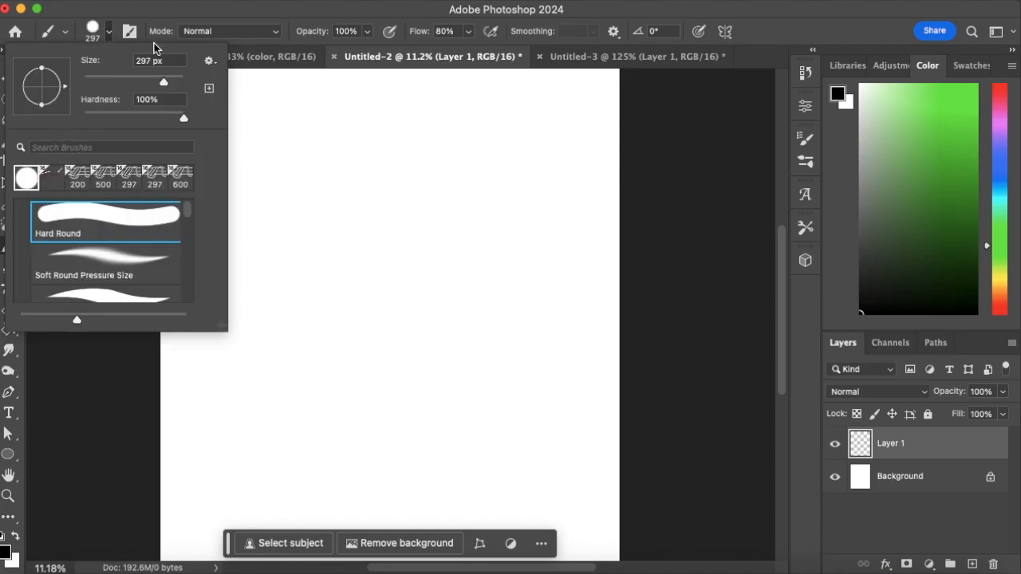
drag(189, 207, 183, 327)
click(101, 293)
mouse_move(271, 367)
mouse_down()
mouse_move(412, 219)
mouse_move(608, 334)
mouse_move(729, 289)
mouse_up()
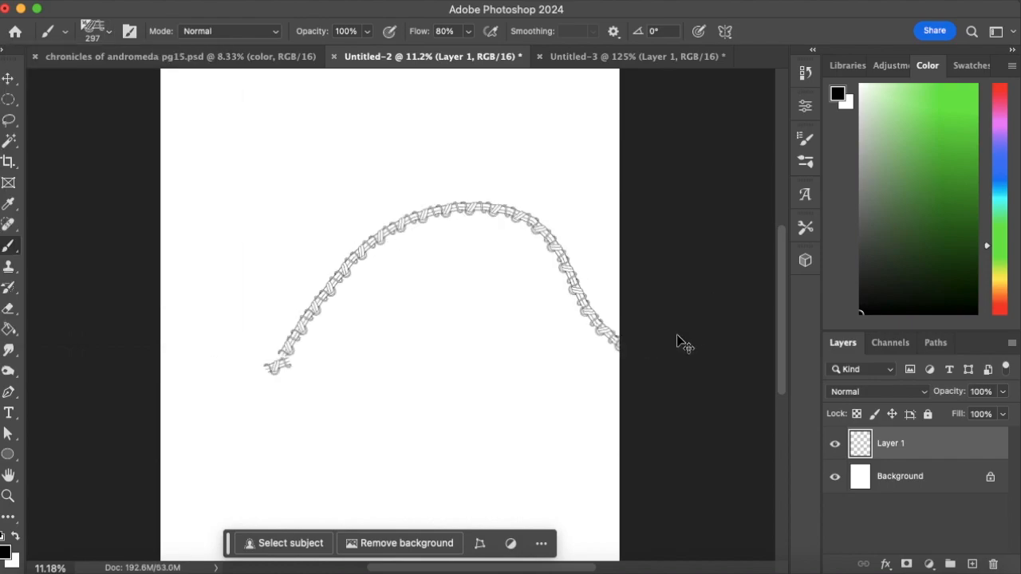
key(ctrl+z)
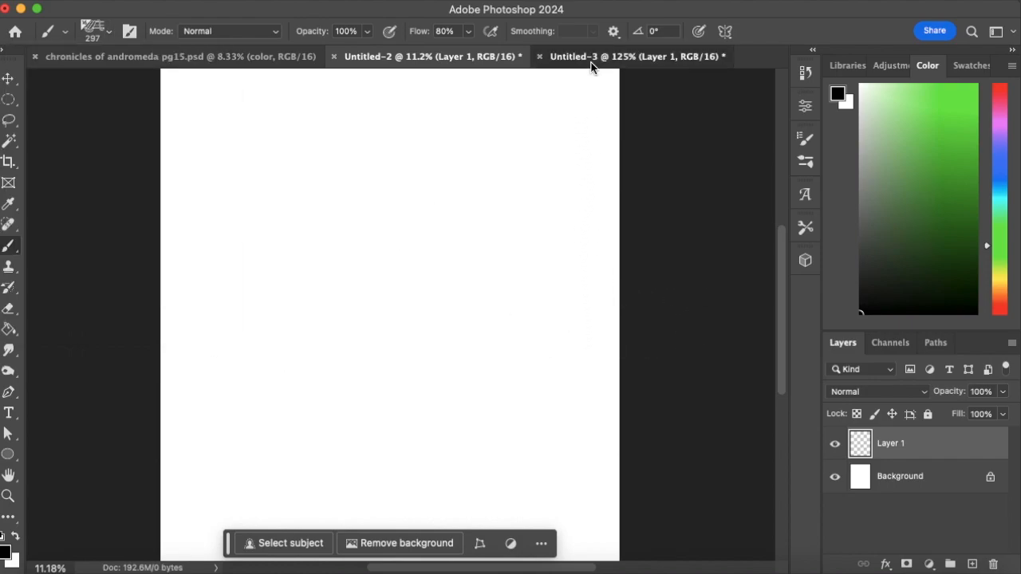
In Untitled-3, delete the layer with the rope drawing and add a new empty layer above Layer 0.
click(590, 58)
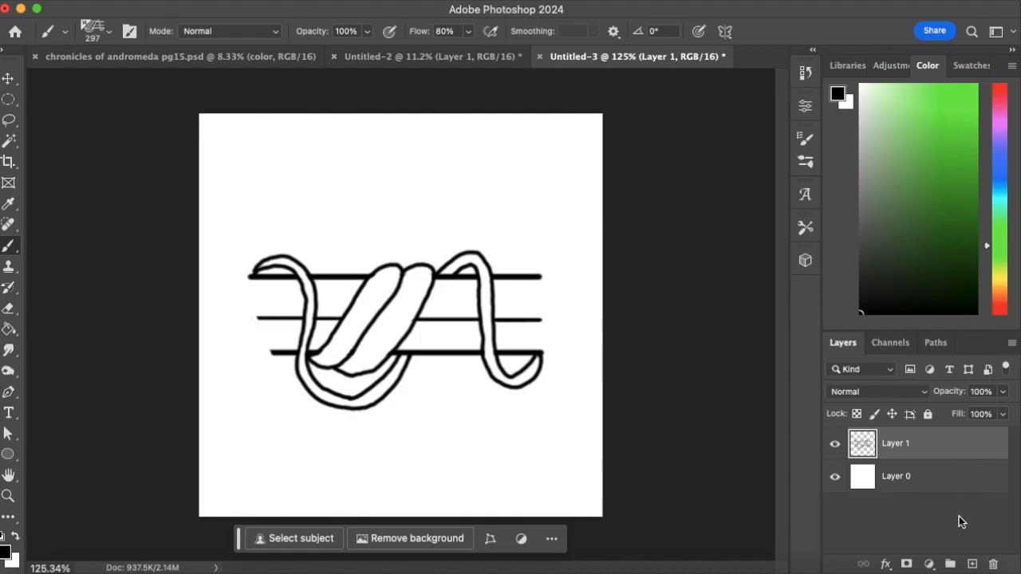
click(993, 565)
key(Return)
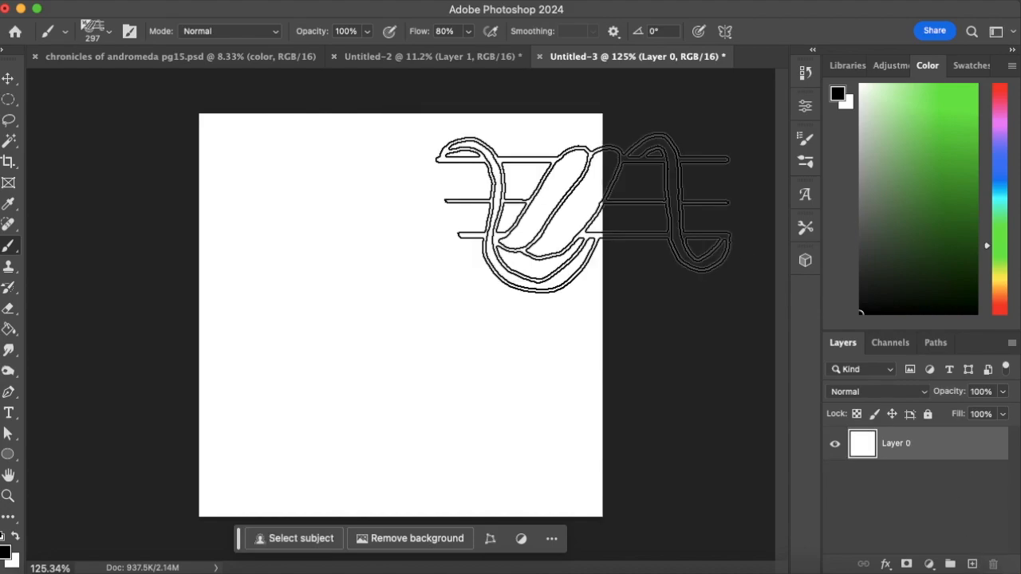
click(973, 565)
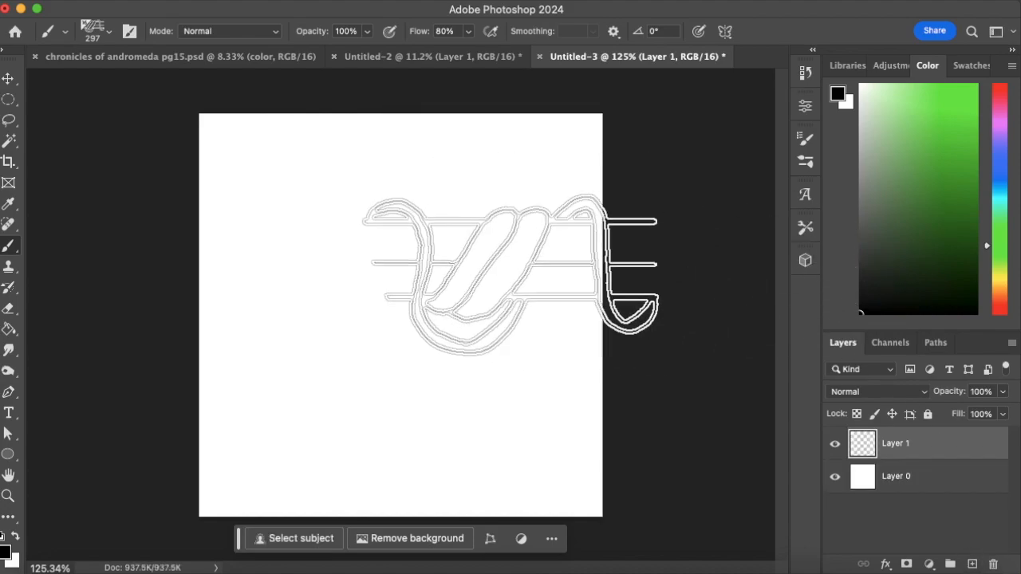
With the Hard Round brush reduced to 4 px, draw a tall, narrow shape with pointed ends and fill it with black.
click(109, 31)
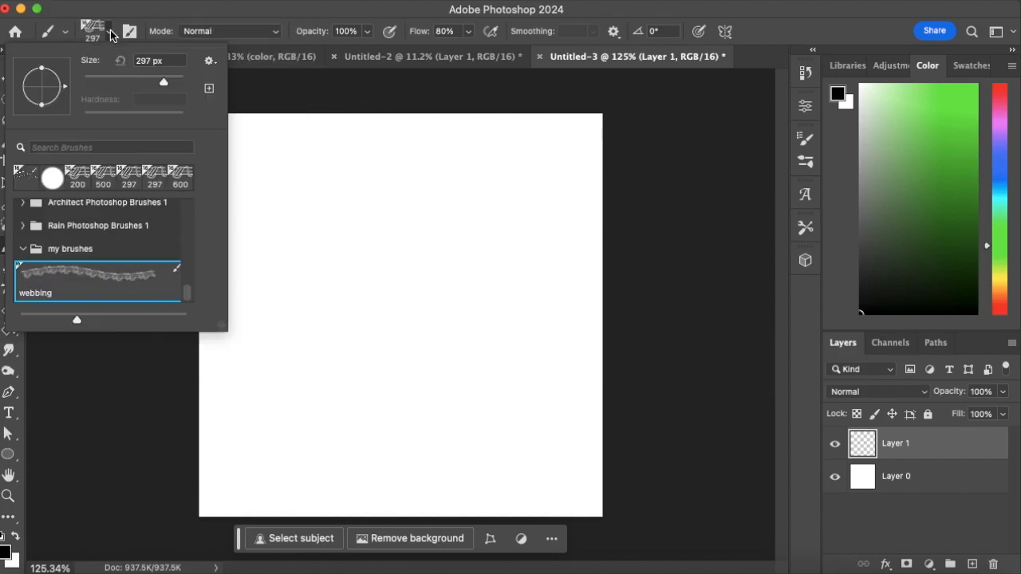
click(52, 177)
click(179, 20)
key(bracketleft)
key(bracketleft)
key(bracketleft)
key(bracketleft)
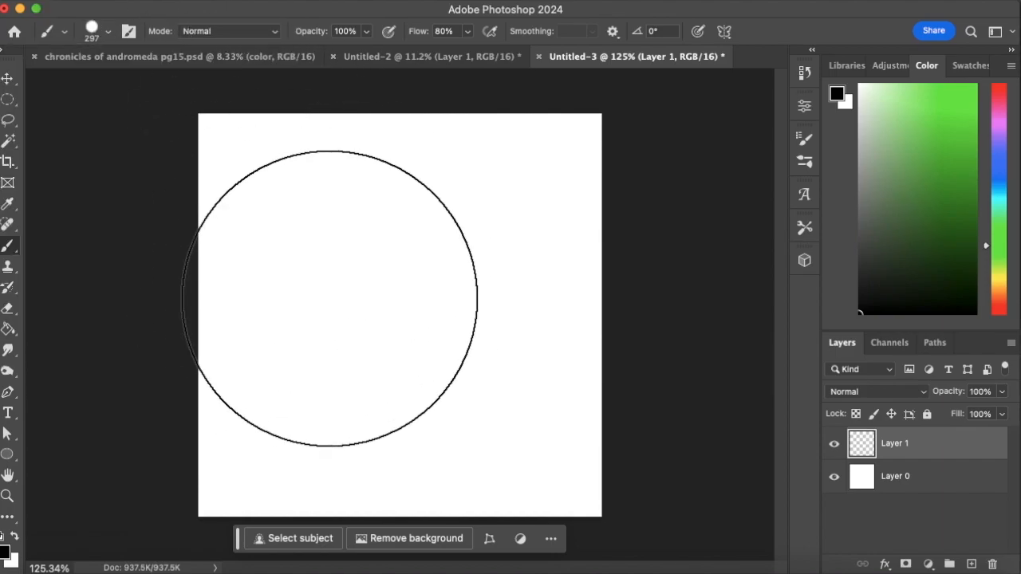
key(bracketleft)
key(bracketleft)
key(bracketleft)
key(bracketleft)
key(bracketleft)
key(bracketleft)
key(bracketleft)
key(bracketleft)
key(bracketleft)
key(bracketleft)
key(bracketleft)
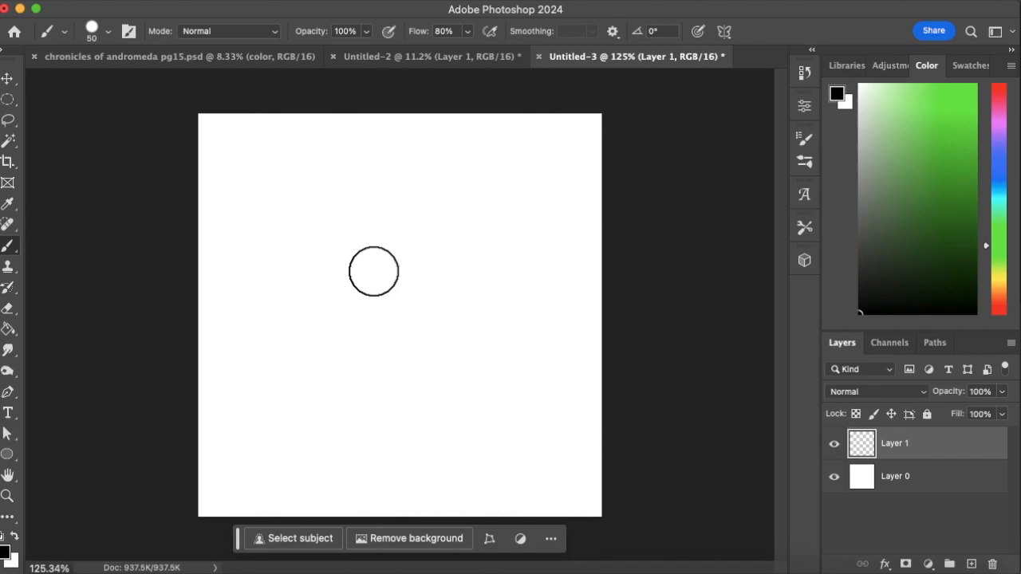
key(bracketleft)
key(bracketleft)
key(bracketleft)
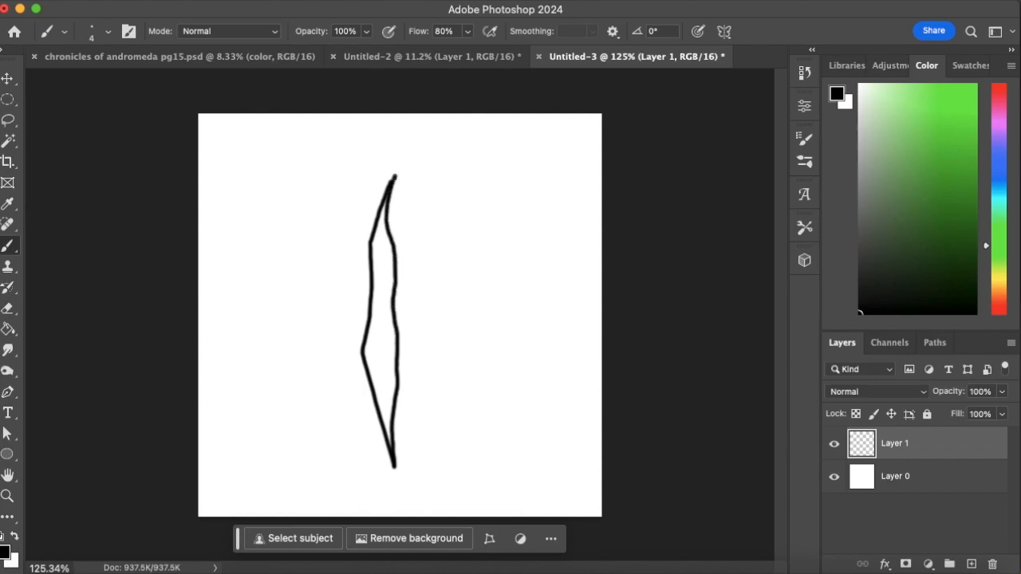
mouse_move(392, 178)
mouse_down()
mouse_move(377, 249)
mouse_move(380, 227)
mouse_move(379, 272)
mouse_move(387, 231)
mouse_move(391, 279)
mouse_move(384, 301)
mouse_move(380, 263)
mouse_move(377, 301)
mouse_move(380, 275)
mouse_move(391, 302)
mouse_move(377, 339)
mouse_move(373, 283)
mouse_move(373, 392)
mouse_move(385, 424)
mouse_move(390, 310)
mouse_move(386, 399)
mouse_move(375, 345)
mouse_move(372, 360)
mouse_up()
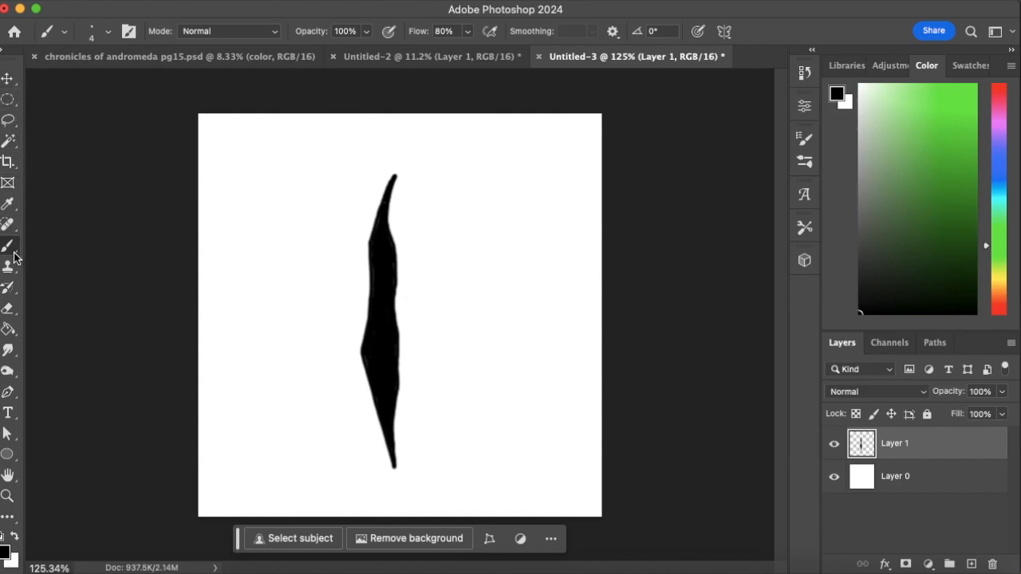
Erase along the right edge of the black pointed shape to slim it and smooth out its bumps.
click(8, 310)
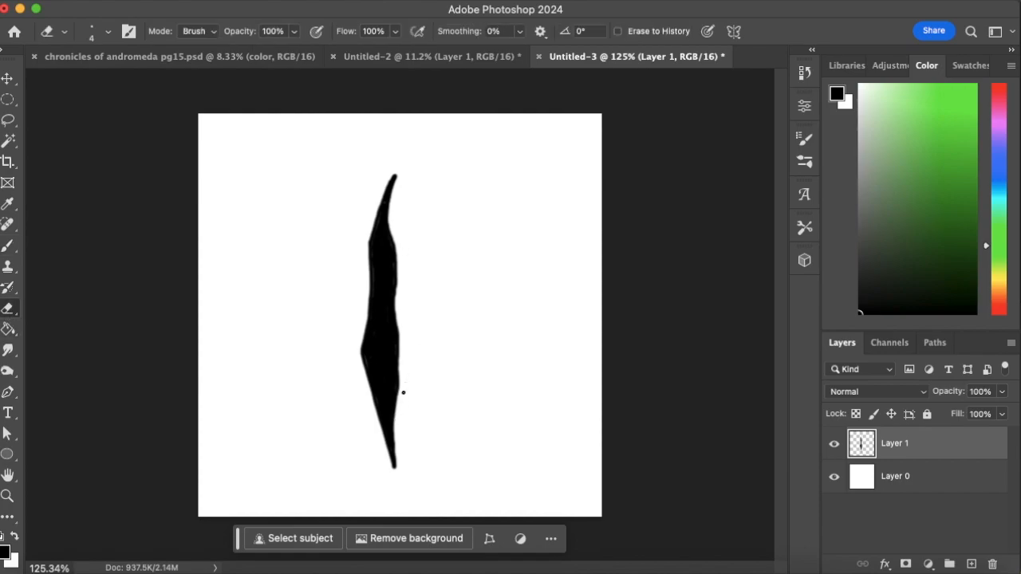
drag(397, 360, 399, 303)
drag(394, 334, 397, 294)
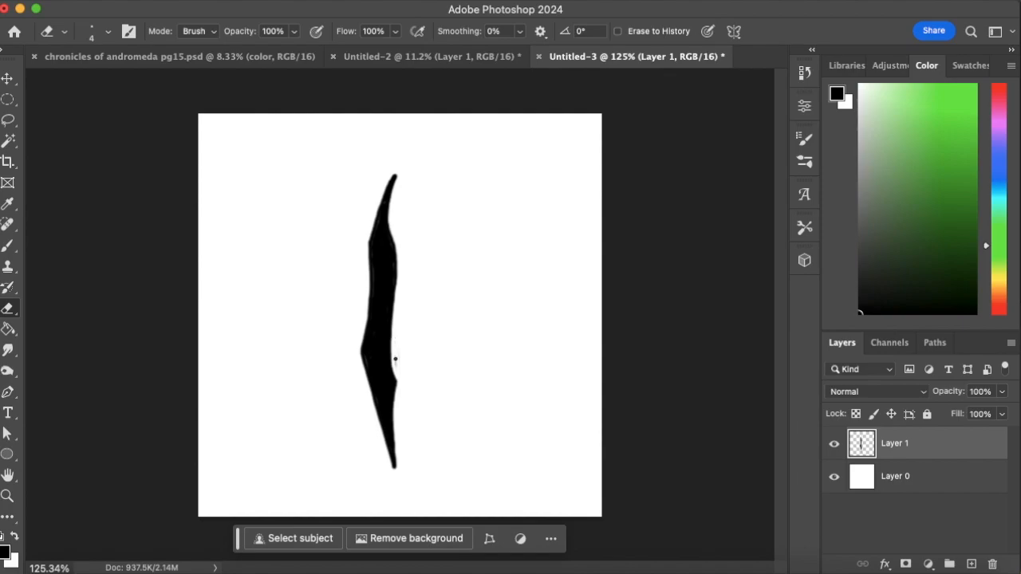
mouse_move(393, 322)
mouse_down()
mouse_move(398, 219)
mouse_move(397, 278)
mouse_up()
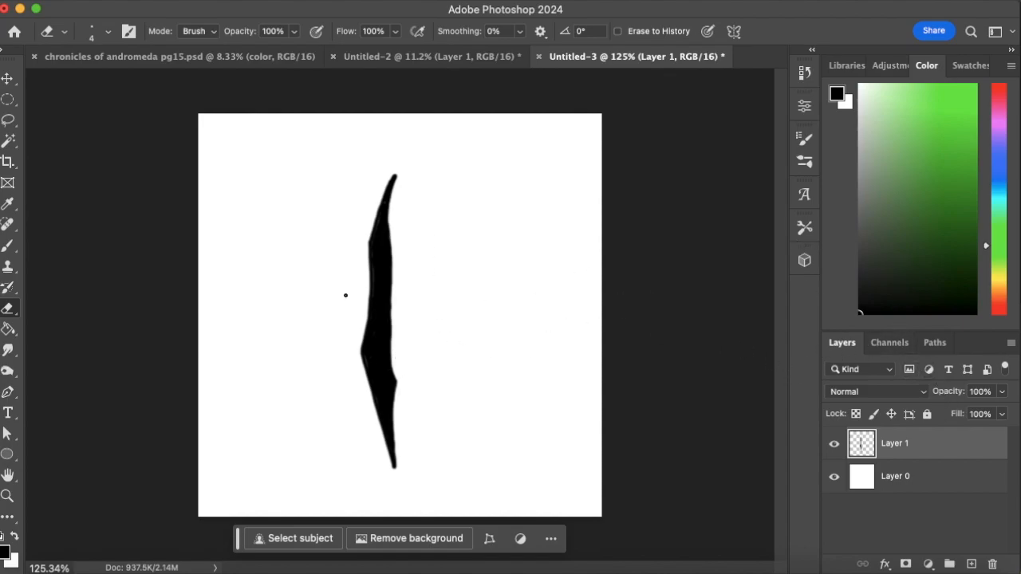
Define the black pointed shape as a brush preset named "grass" and make the Brush tool active.
key(b)
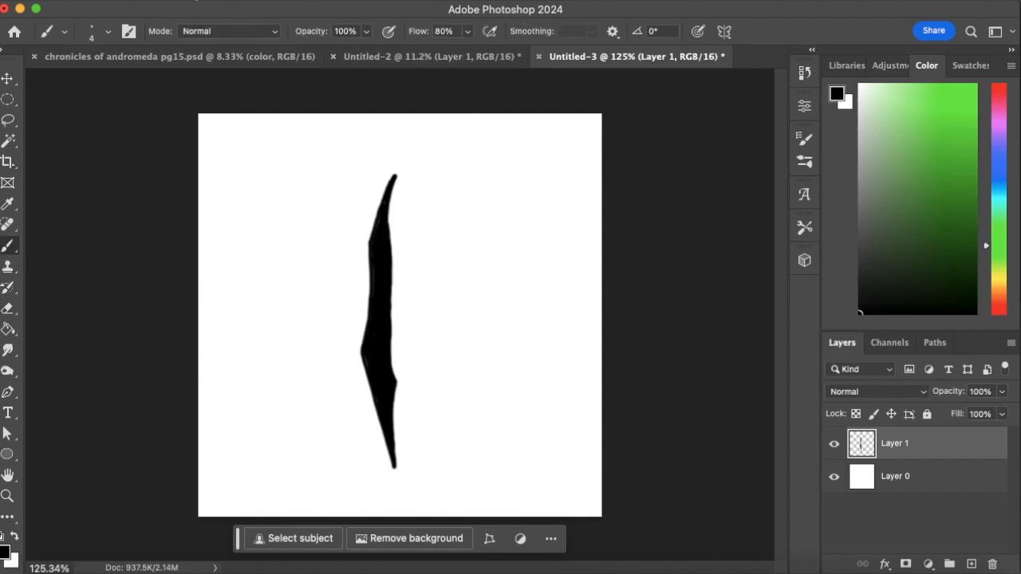
click(196, 1)
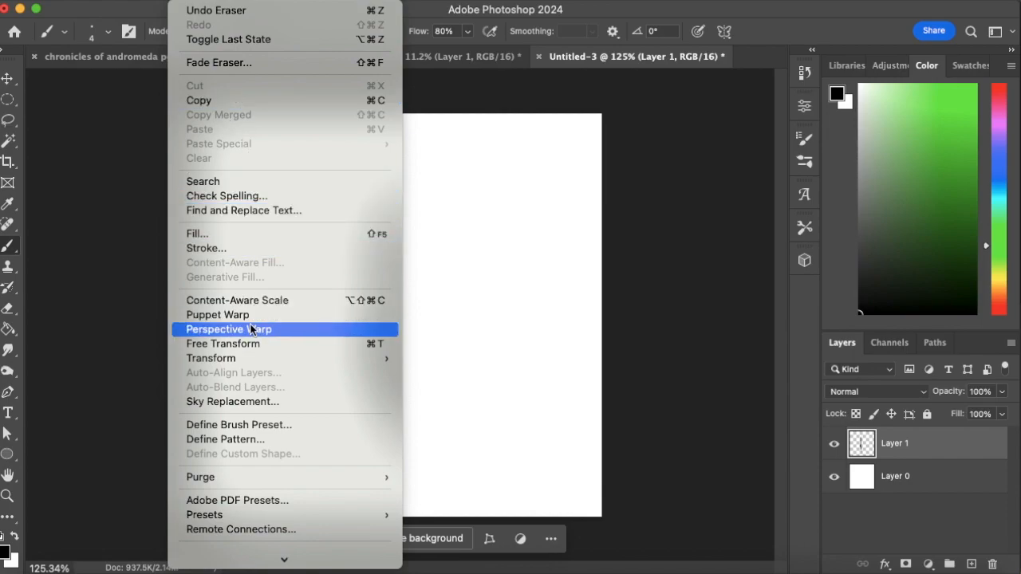
click(270, 423)
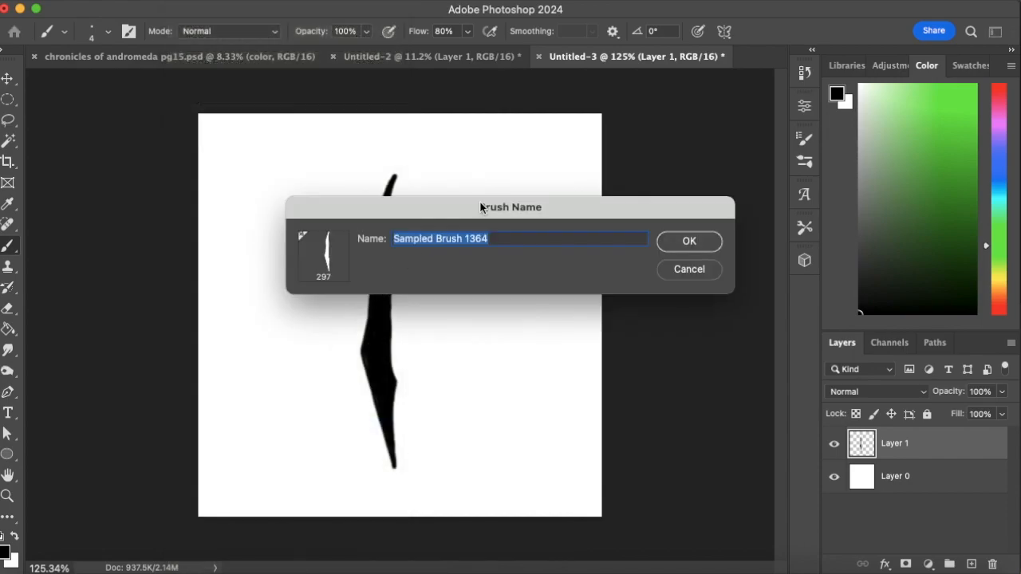
text(grass)
key(Return)
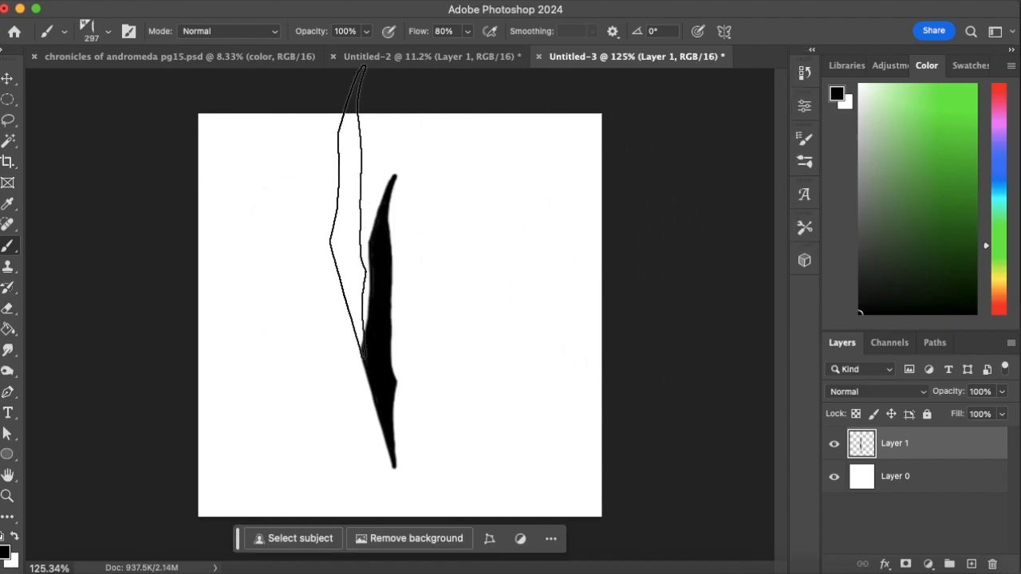
In Untitled-2, paint a trial stroke across the page with the new grass brush and undo it.
click(431, 56)
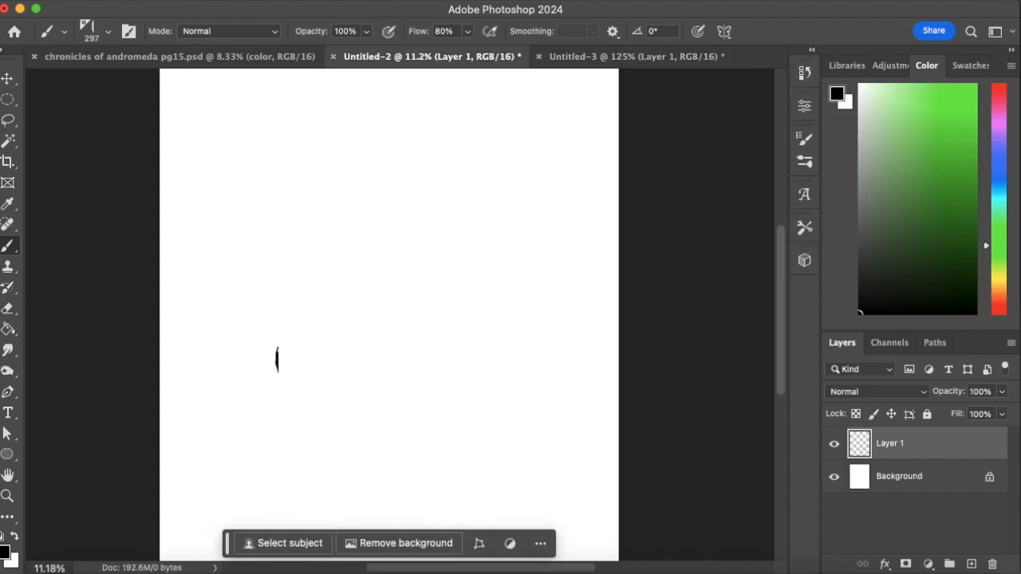
mouse_move(236, 366)
mouse_down()
mouse_move(364, 337)
mouse_move(580, 339)
mouse_up()
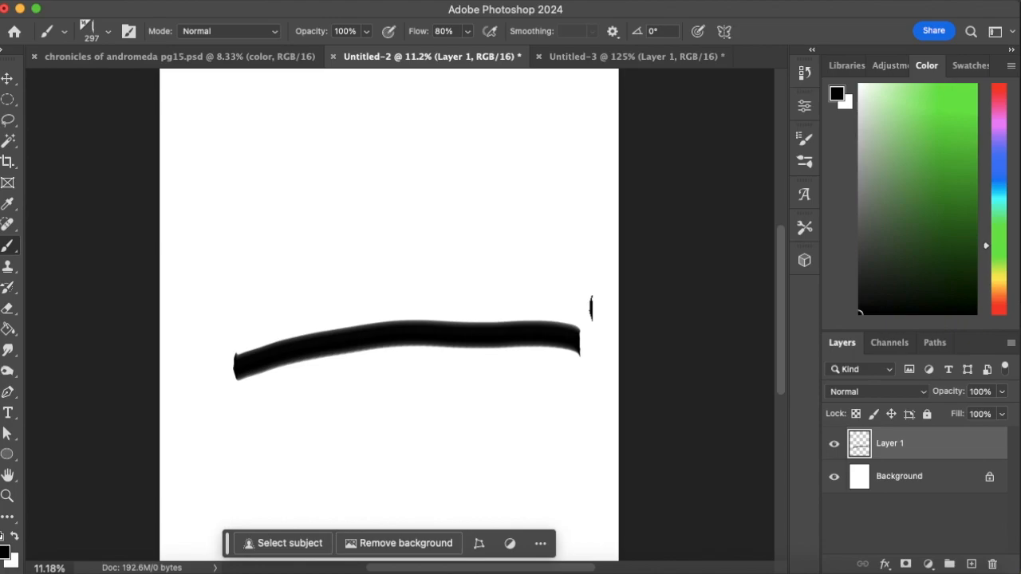
key(super+z)
Set the grass brush's tip size to 32 px and its spacing to 73%.
click(805, 138)
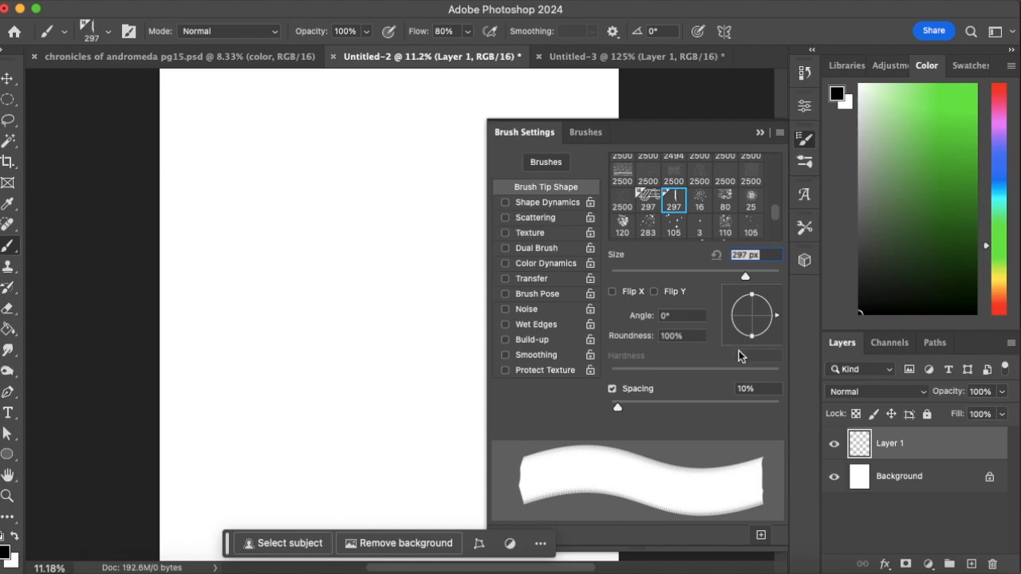
click(749, 390)
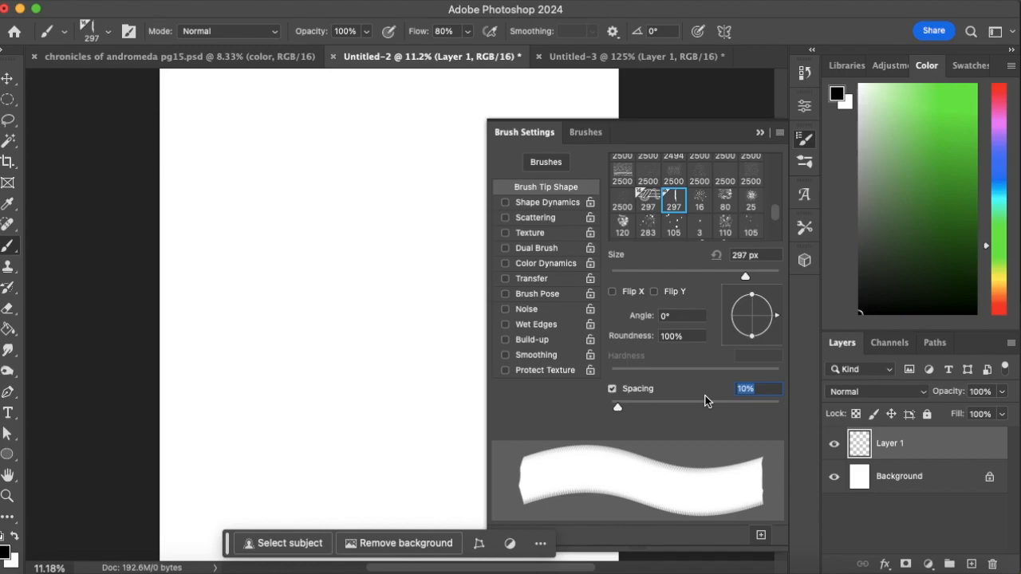
click(746, 255)
text(32)
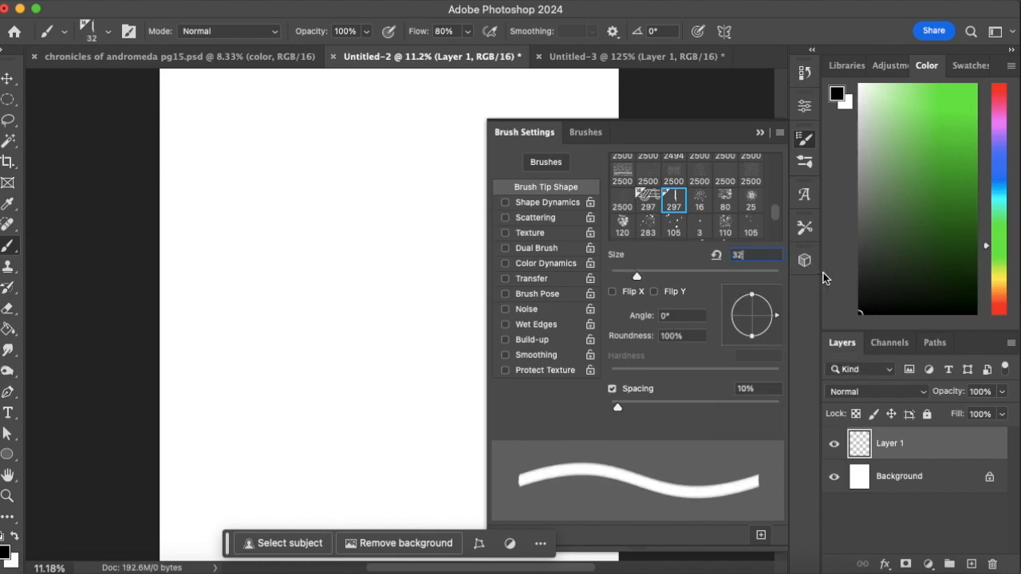
click(759, 389)
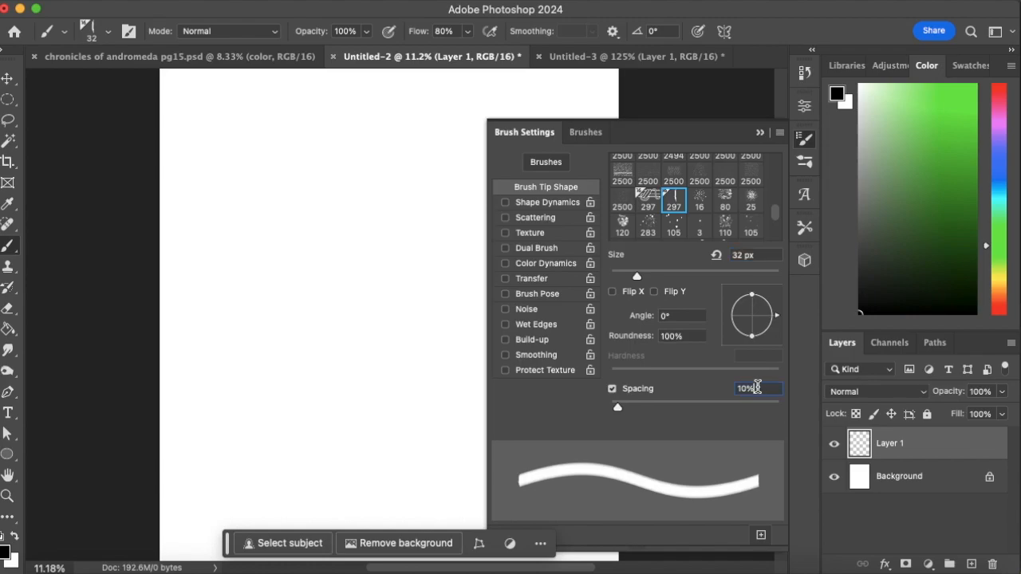
text(73)
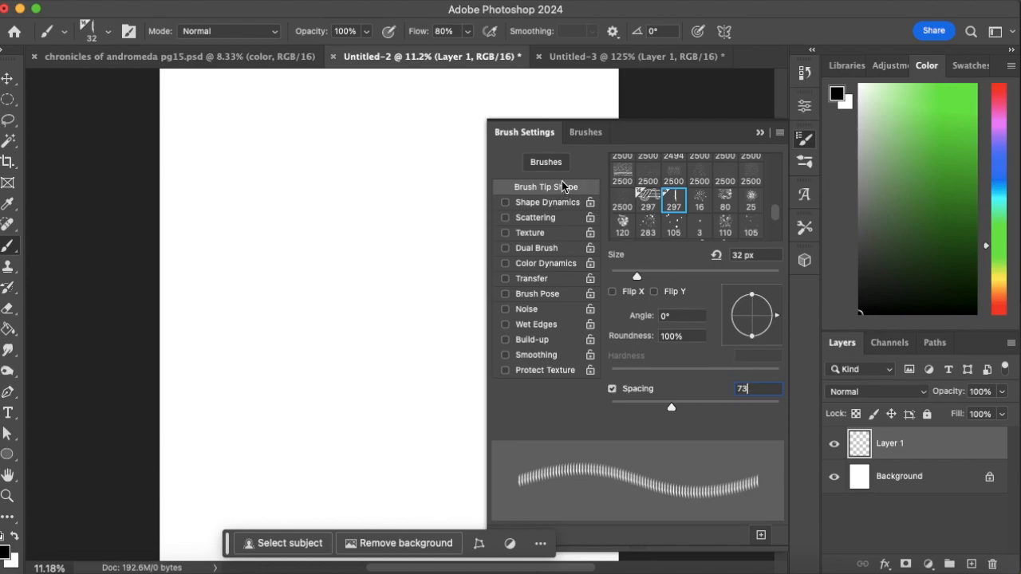
Enable Shape Dynamics for the brush with a Size Jitter of 21% and a Minimum Diameter of 38%.
click(540, 204)
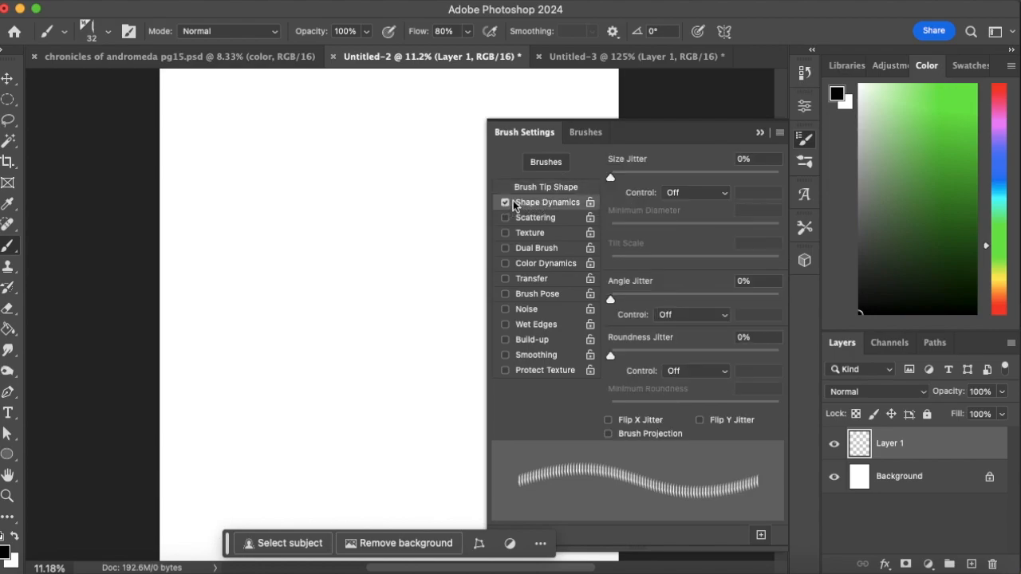
click(755, 159)
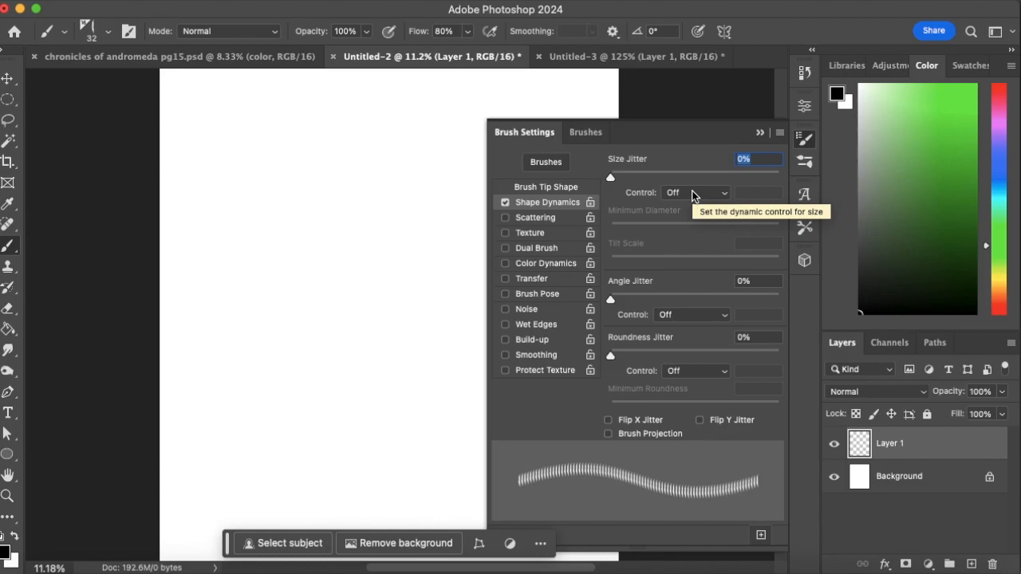
text(21)
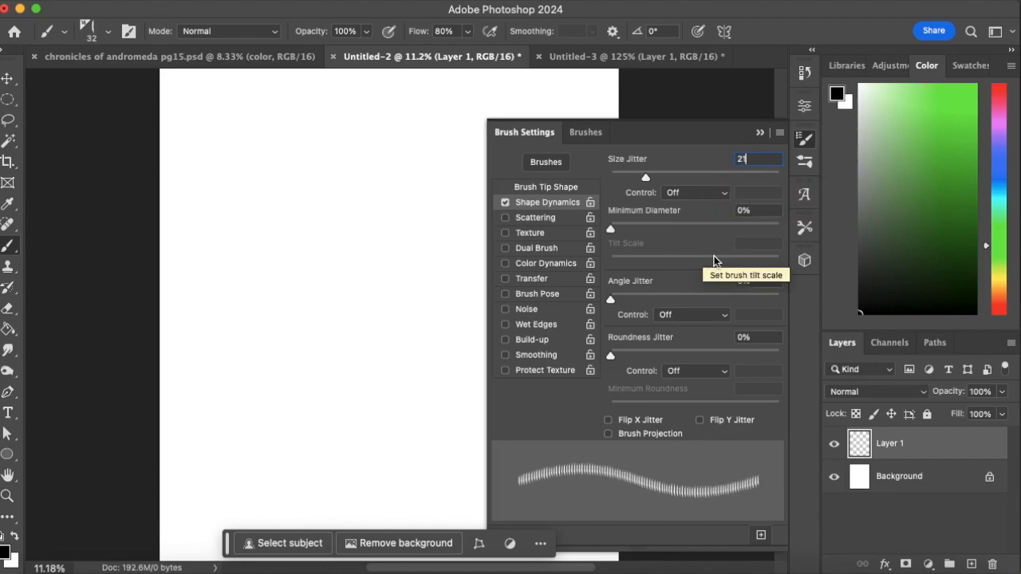
key(Tab)
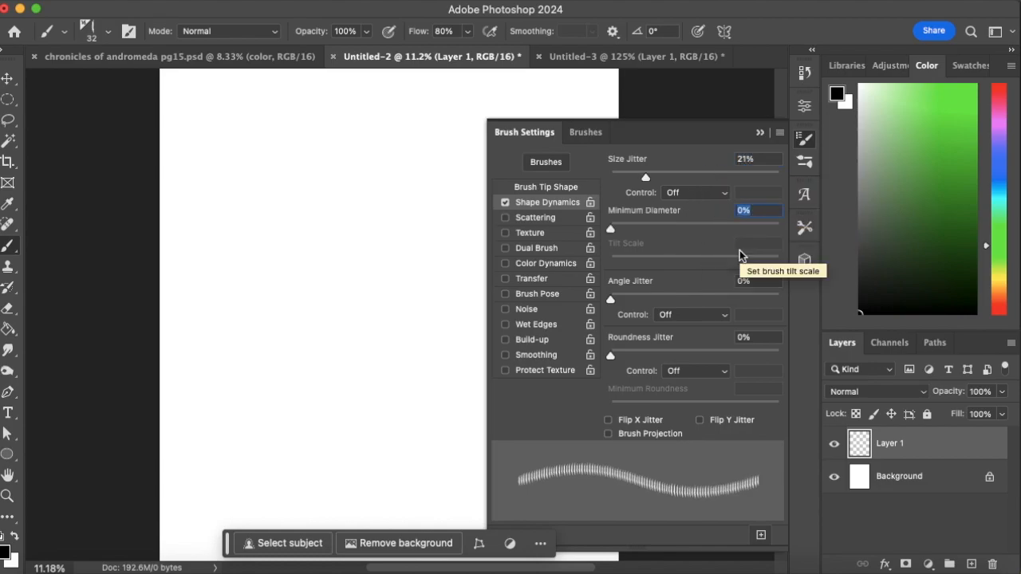
text(38)
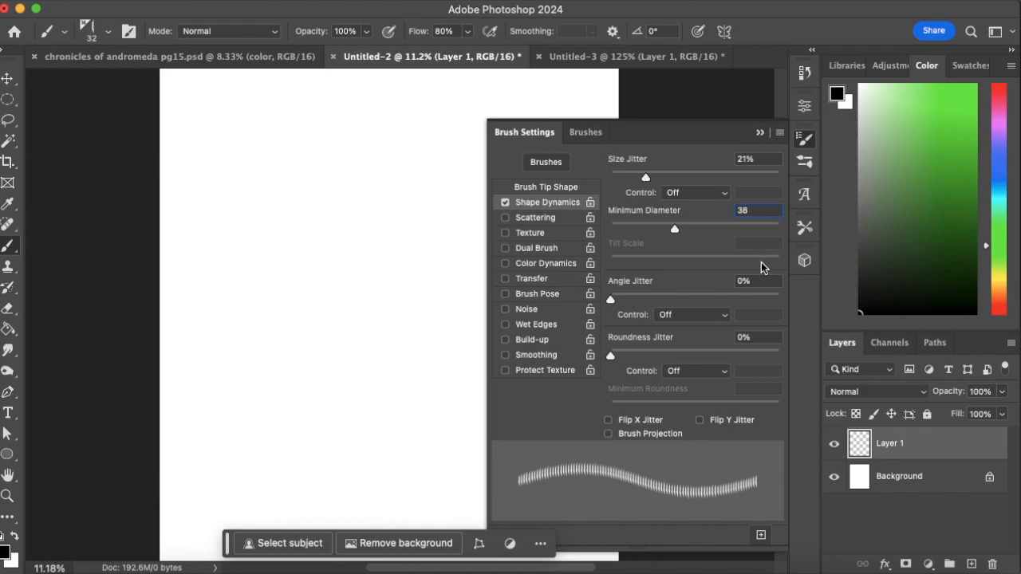
Set the brush's Angle Jitter to 3% and have the angle controlled by Direction.
click(753, 281)
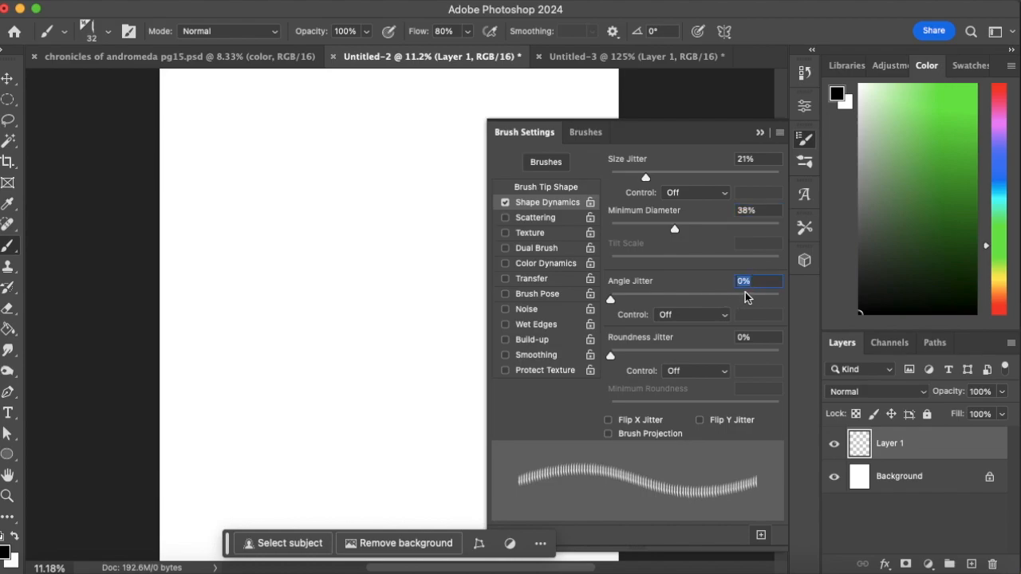
text(3)
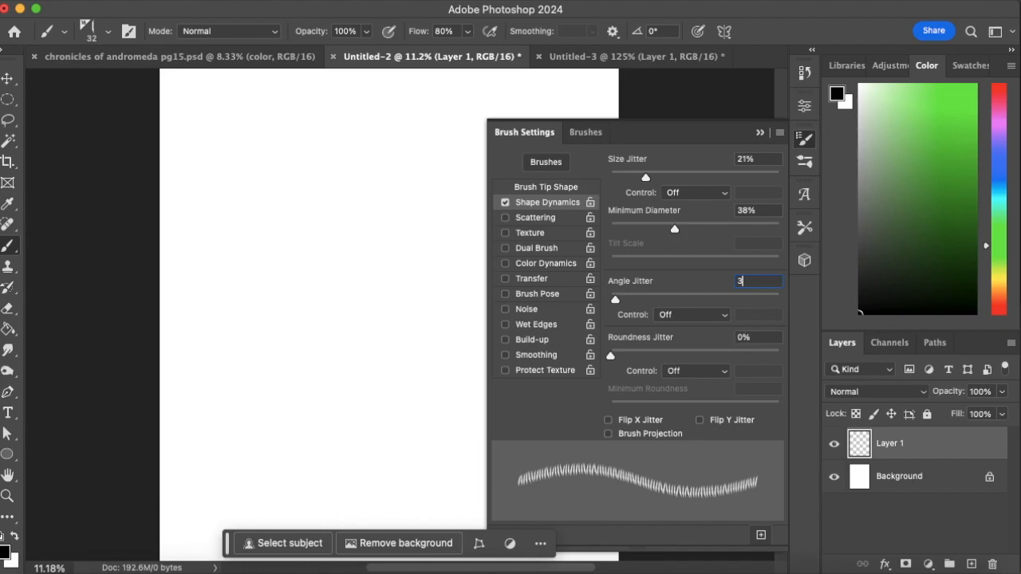
key(super+Tab)
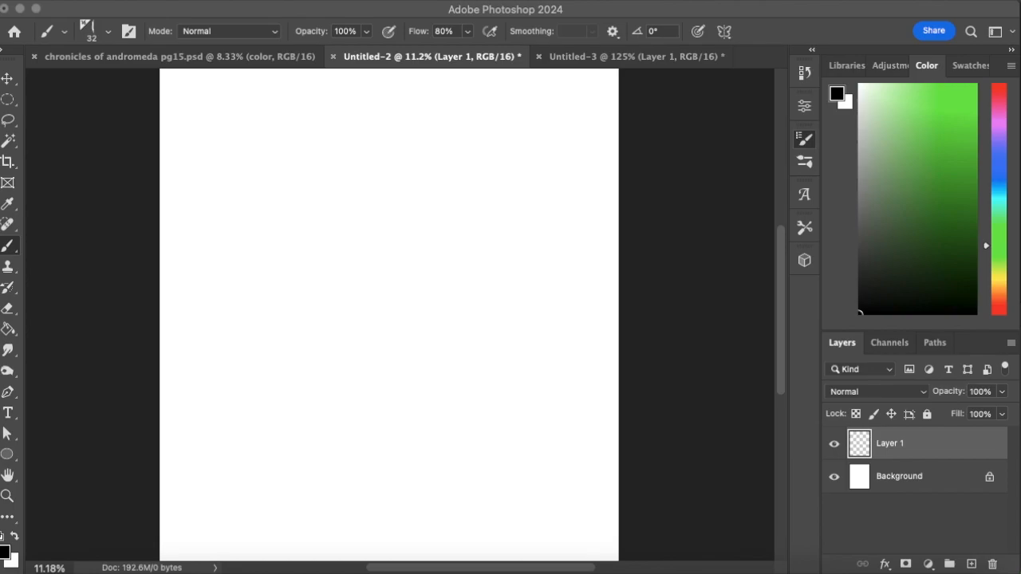
key(F5)
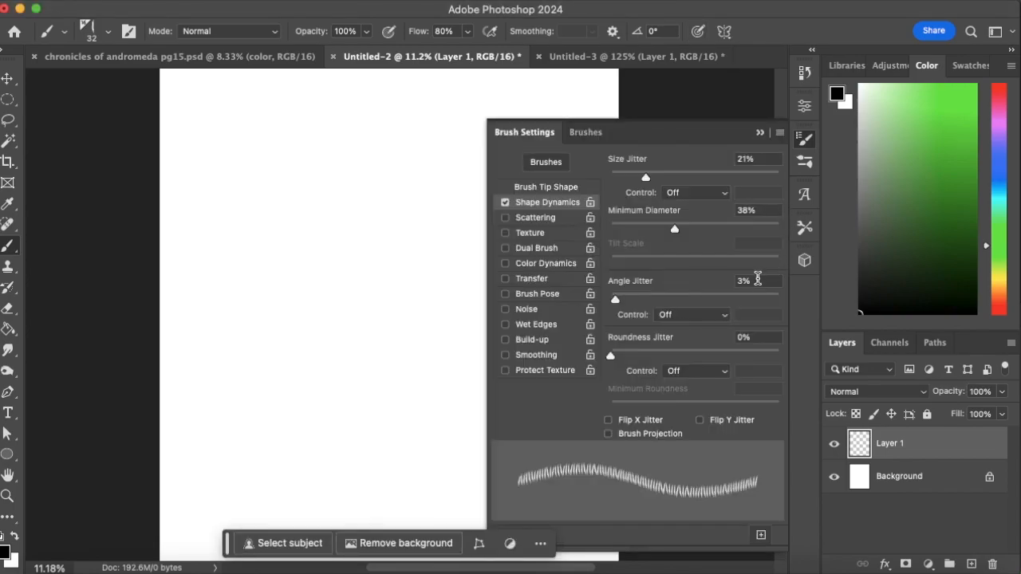
click(719, 316)
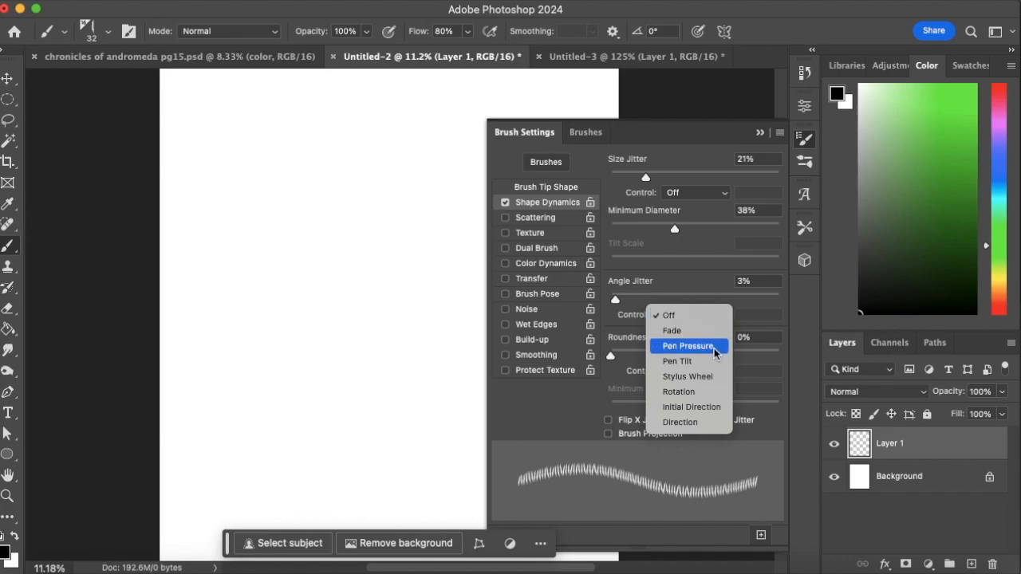
click(702, 422)
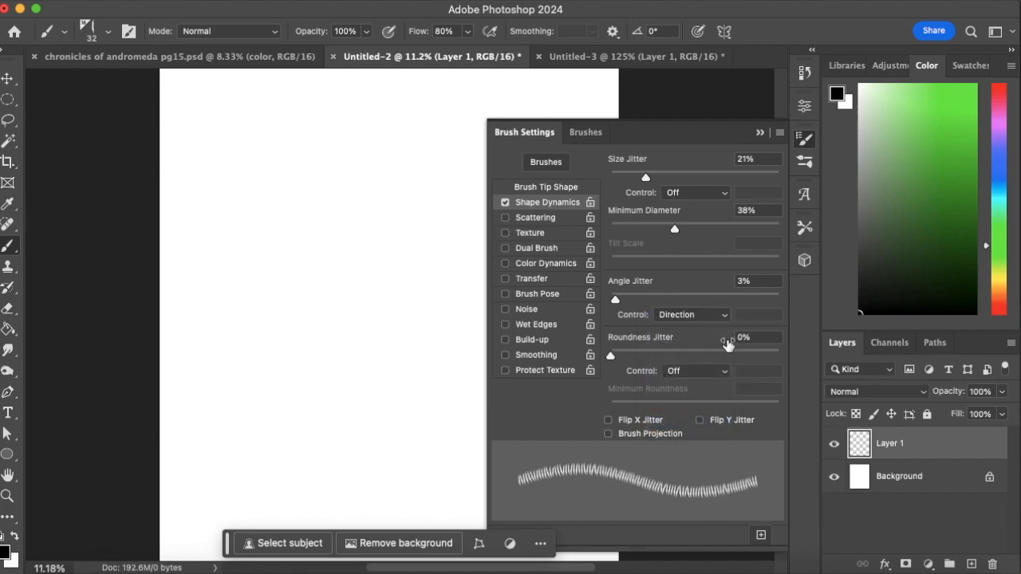
Set the brush's Roundness Jitter to 51%.
click(751, 336)
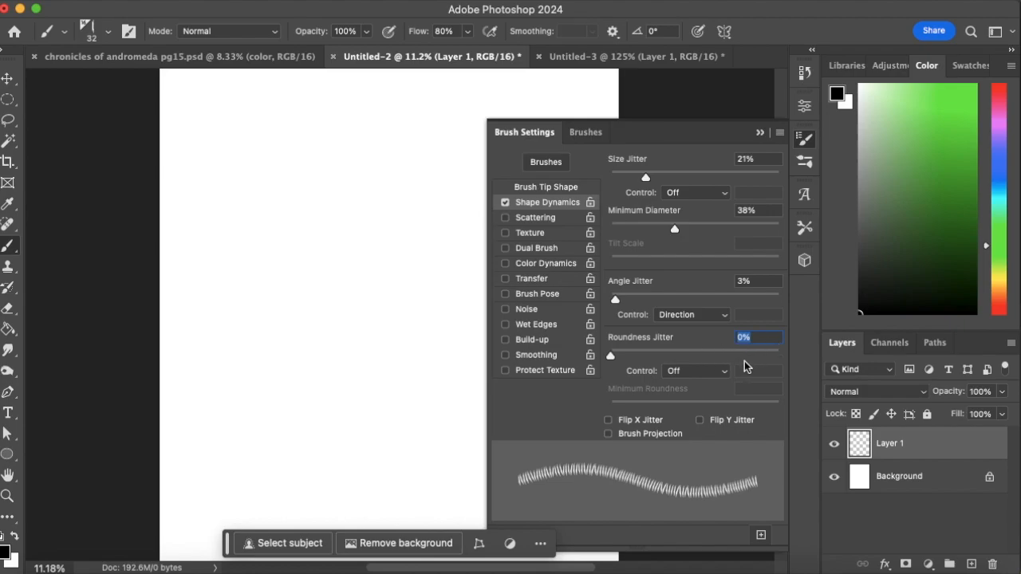
text(51)
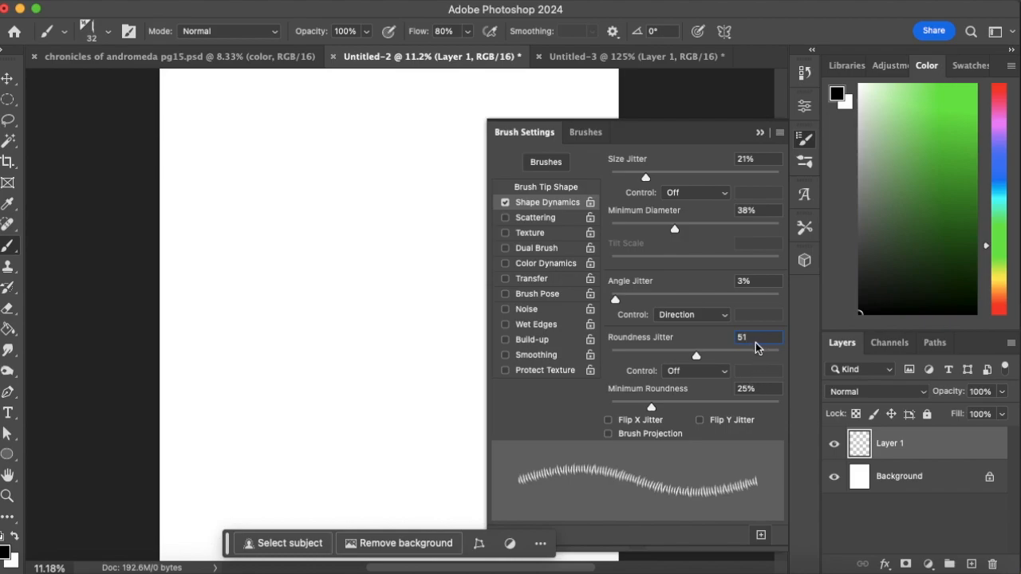
key(Return)
key(Delete)
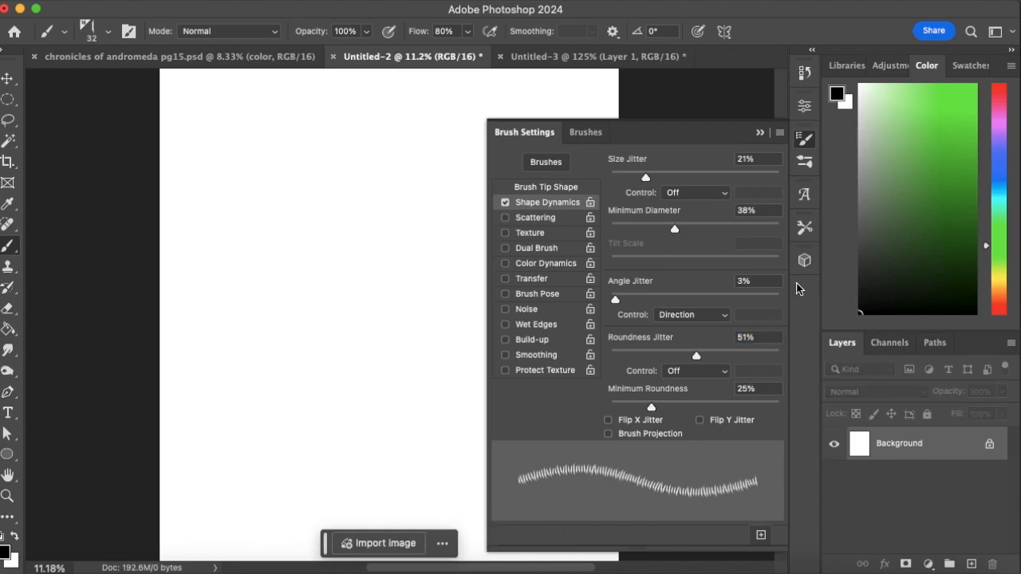
drag(696, 357, 650, 367)
click(754, 338)
text(51)
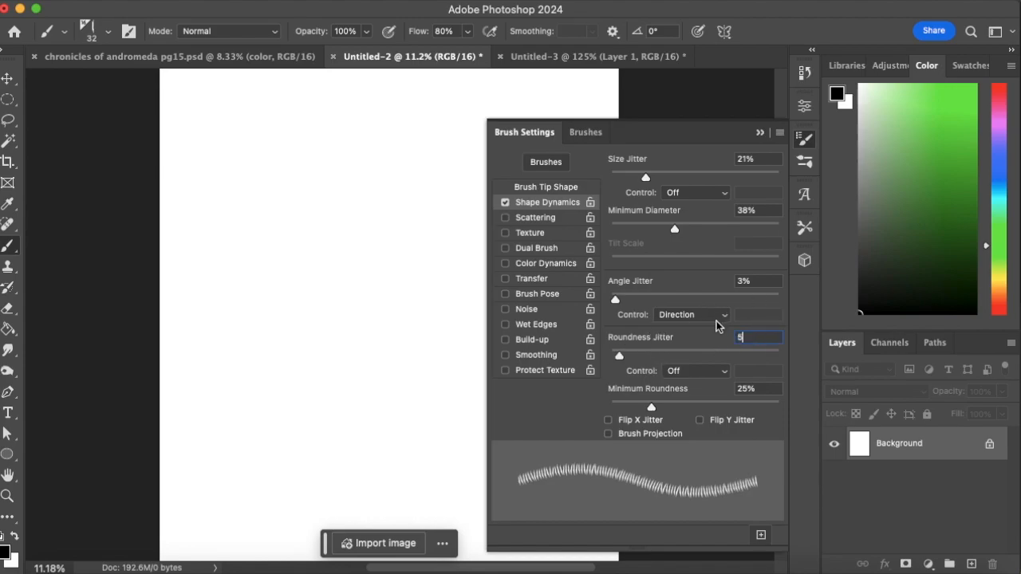
Set the Minimum Roundness to 1% and have the brush size controlled by Pen Pressure.
click(733, 393)
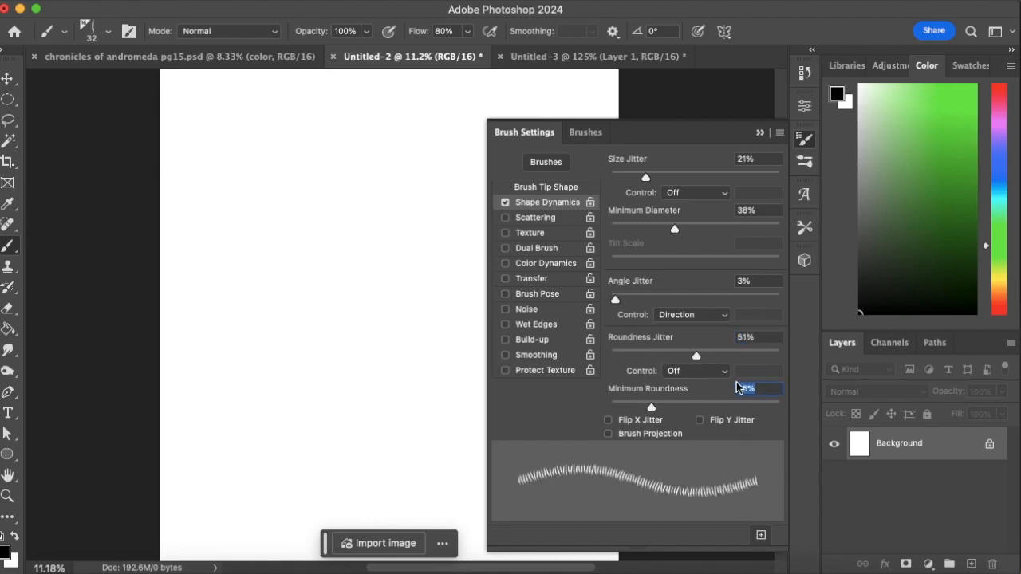
text(1)
click(701, 195)
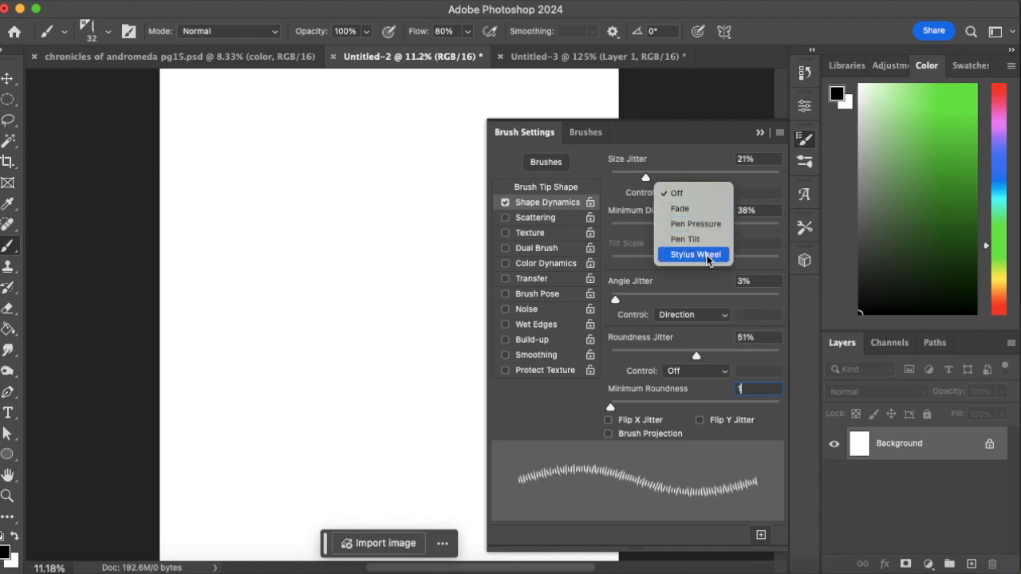
click(710, 224)
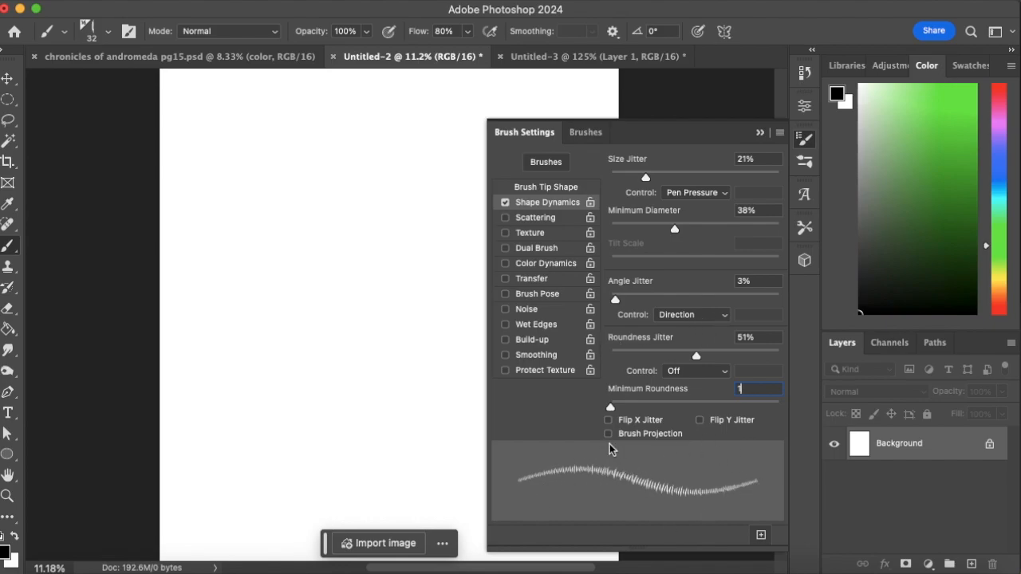
Enable Scattering for the brush and turn on Flip X Jitter in Shape Dynamics.
click(515, 221)
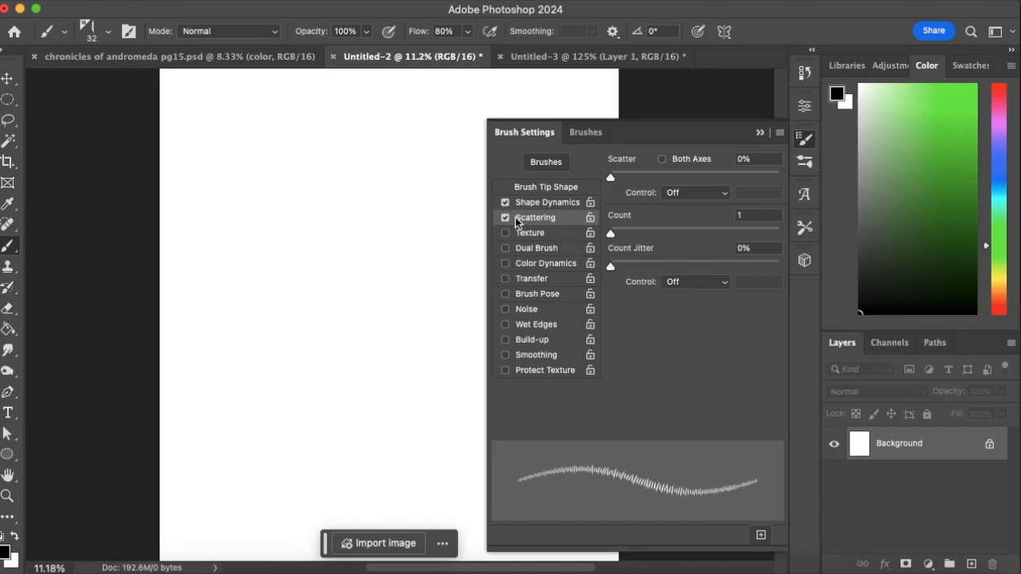
click(551, 206)
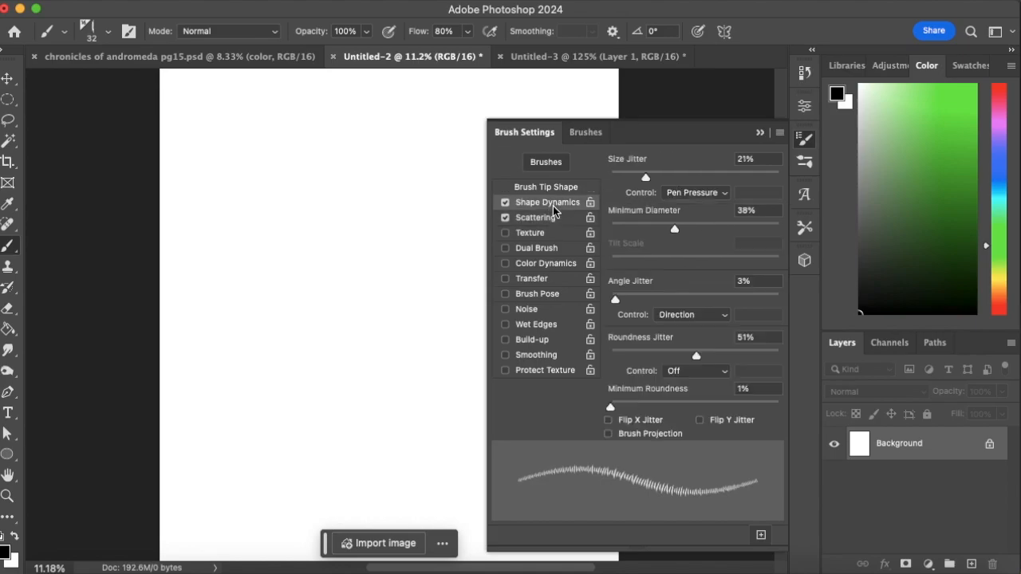
click(608, 421)
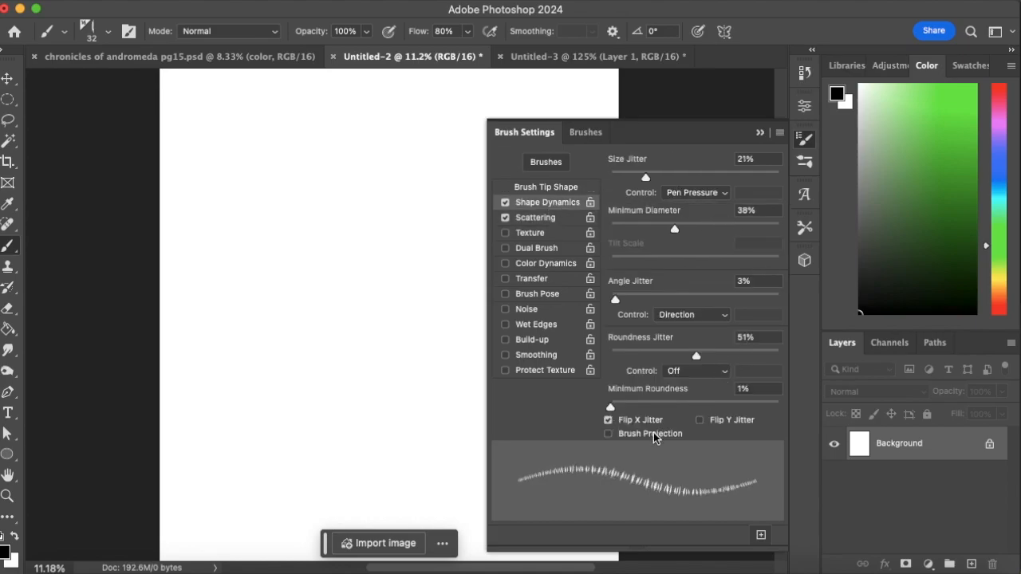
Set the brush's Scatter amount to 69%.
click(533, 217)
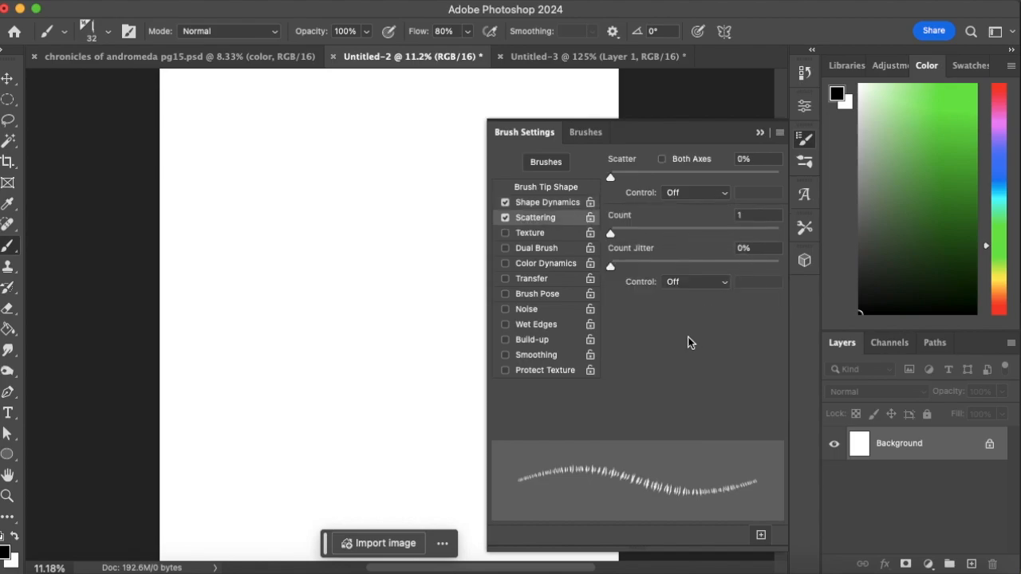
click(758, 158)
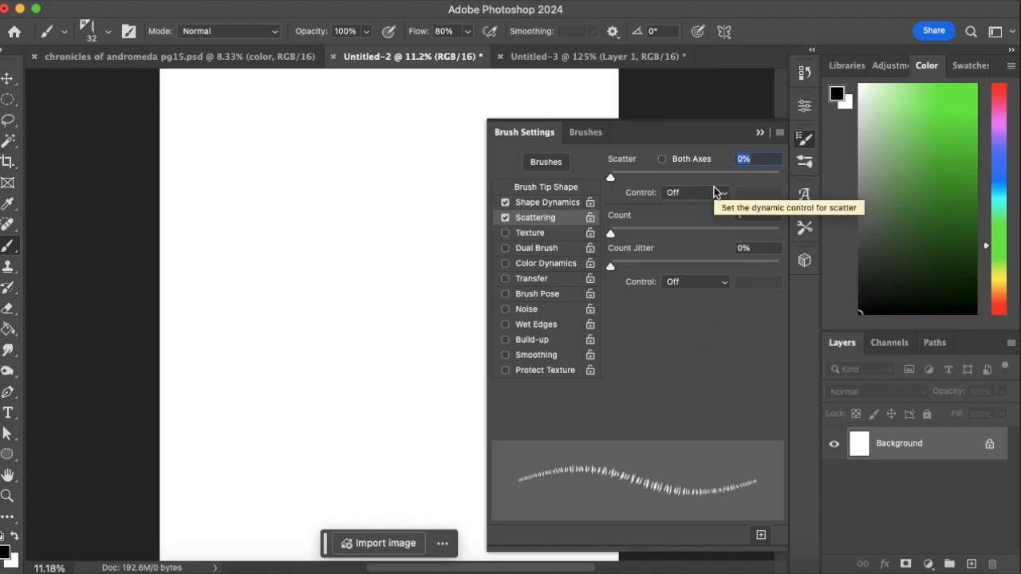
text(65)
key(Return)
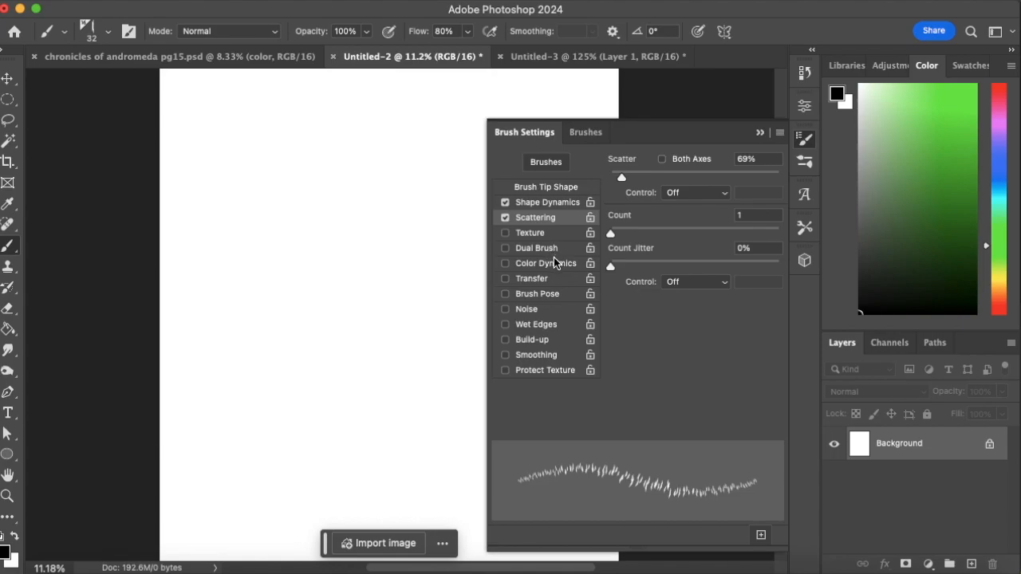
Set the brush tip size to 382 px and close the brush settings.
click(558, 205)
drag(755, 210, 732, 213)
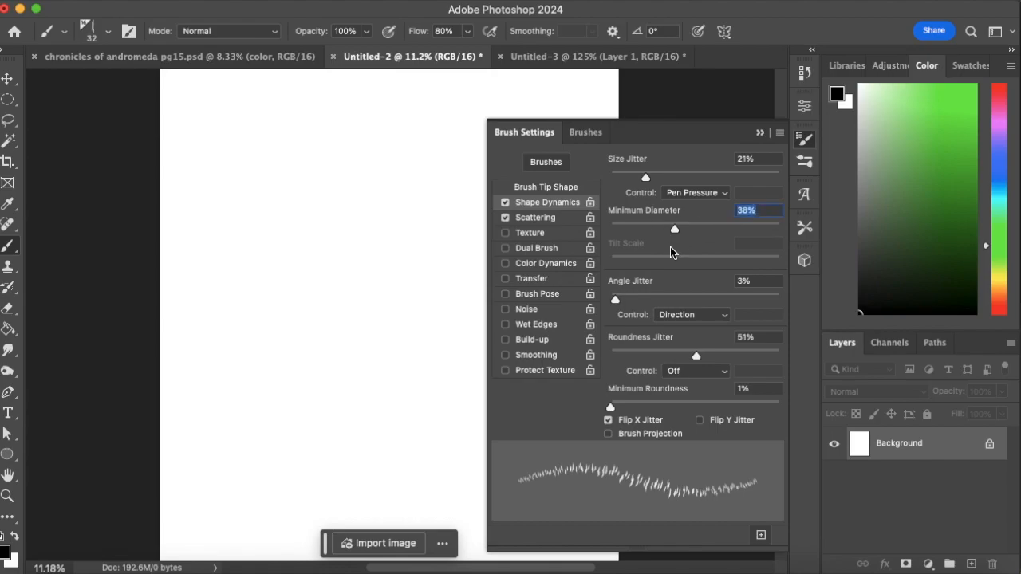
click(549, 188)
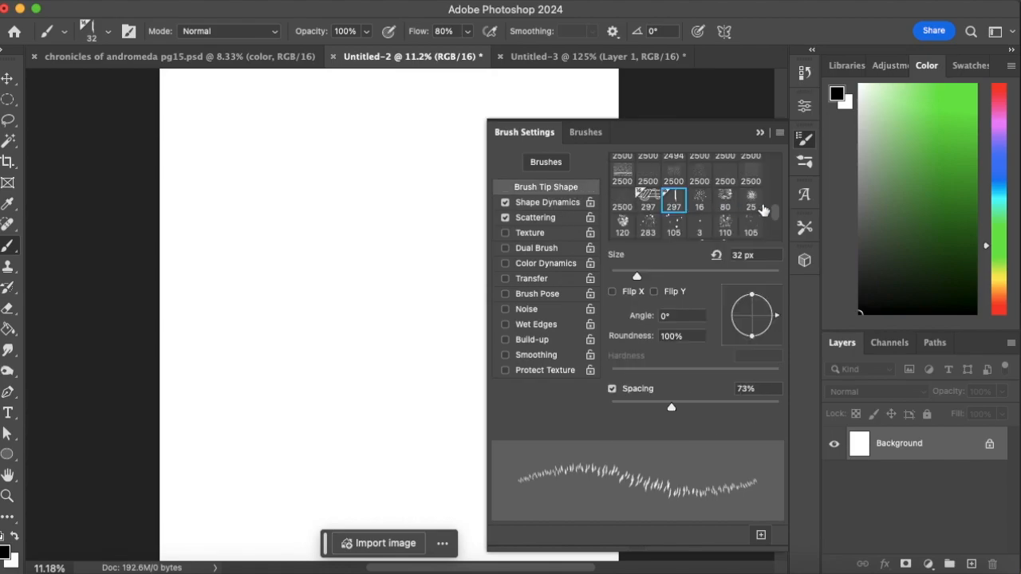
drag(763, 254, 715, 262)
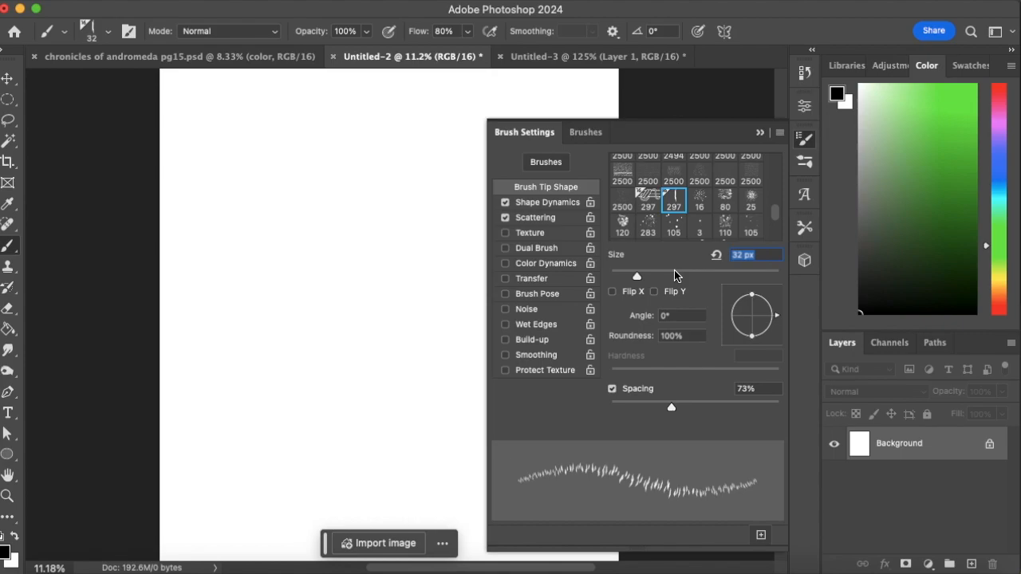
text(382)
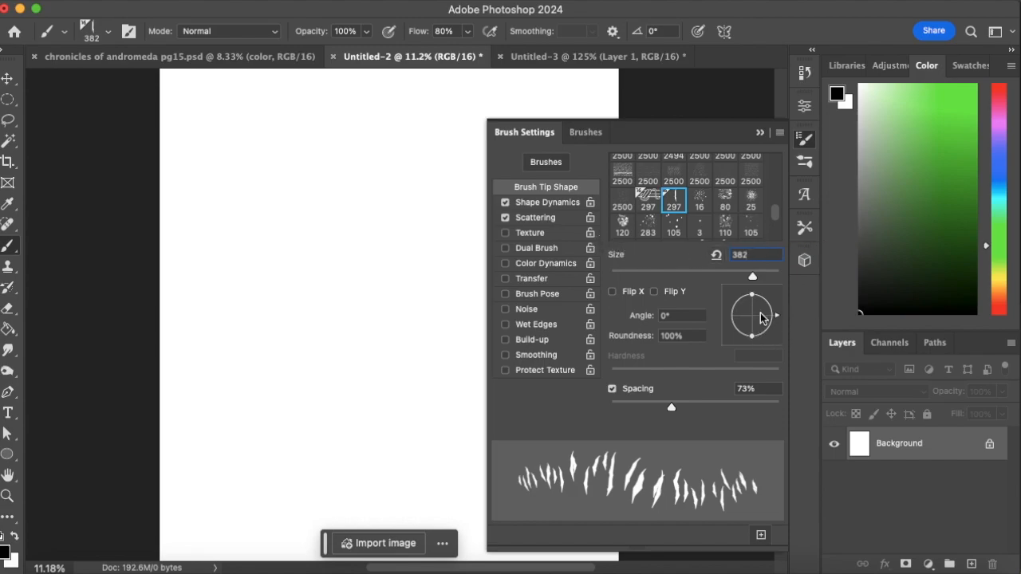
click(760, 133)
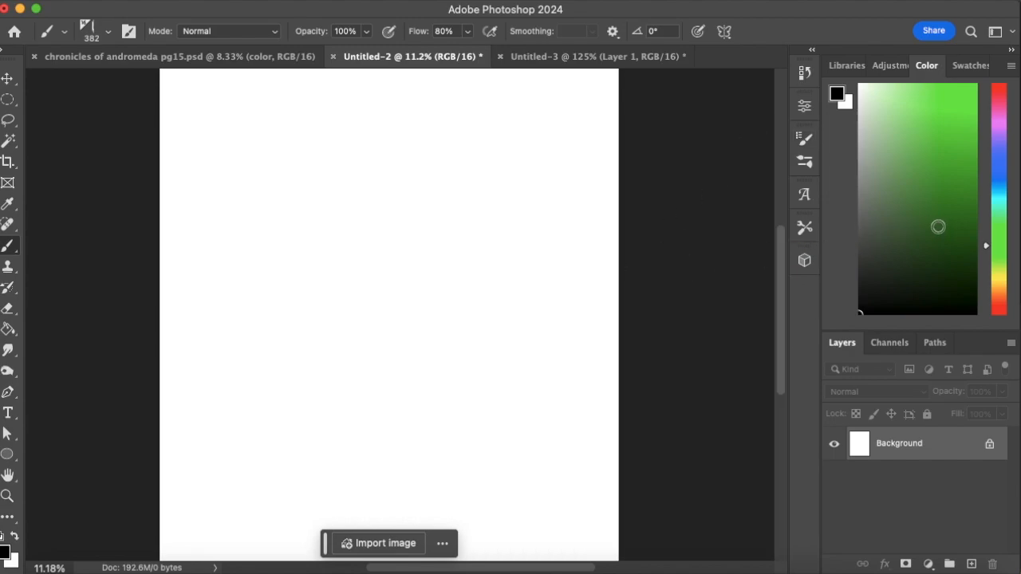
Test the brush with back-and-forth rows of grass in a medium-dark green, and undo the stroke.
drag(927, 217, 936, 198)
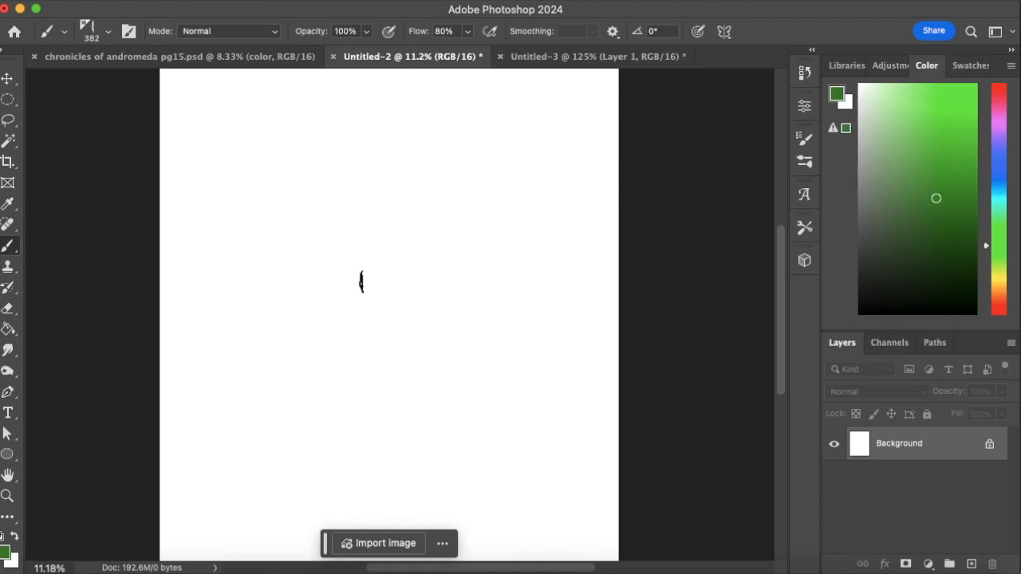
mouse_move(240, 332)
mouse_down()
mouse_move(511, 314)
mouse_move(338, 330)
mouse_move(524, 346)
mouse_move(307, 357)
mouse_move(561, 319)
mouse_move(219, 354)
mouse_move(575, 315)
mouse_move(567, 344)
mouse_move(292, 433)
mouse_move(439, 411)
mouse_up()
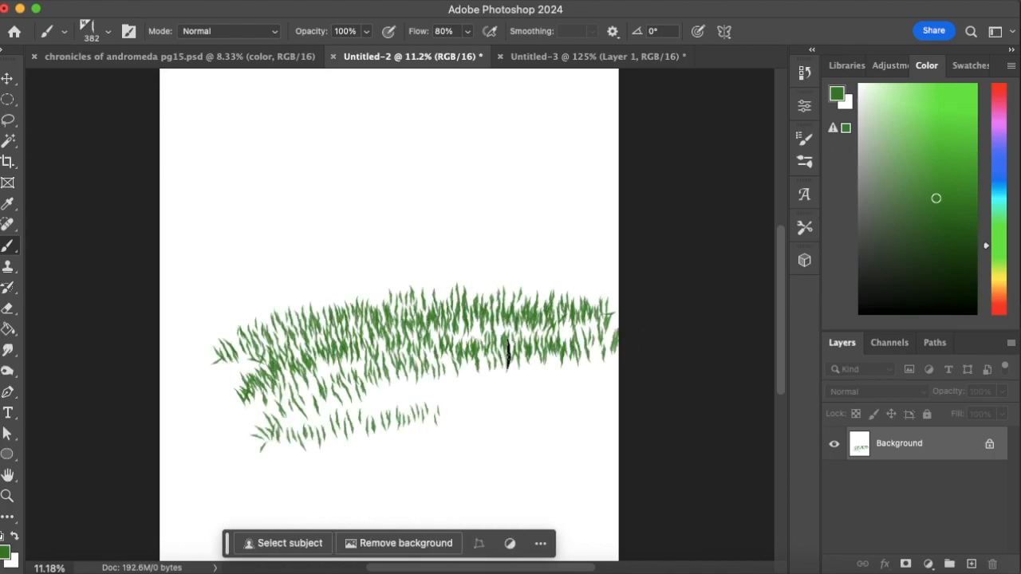
key(super+z)
Enlarge the brush to 900 px, choose a light green and paint a rising band of grass across the canvas.
key(bracketright)
key(bracketright)
key(bracketright)
key(bracketright)
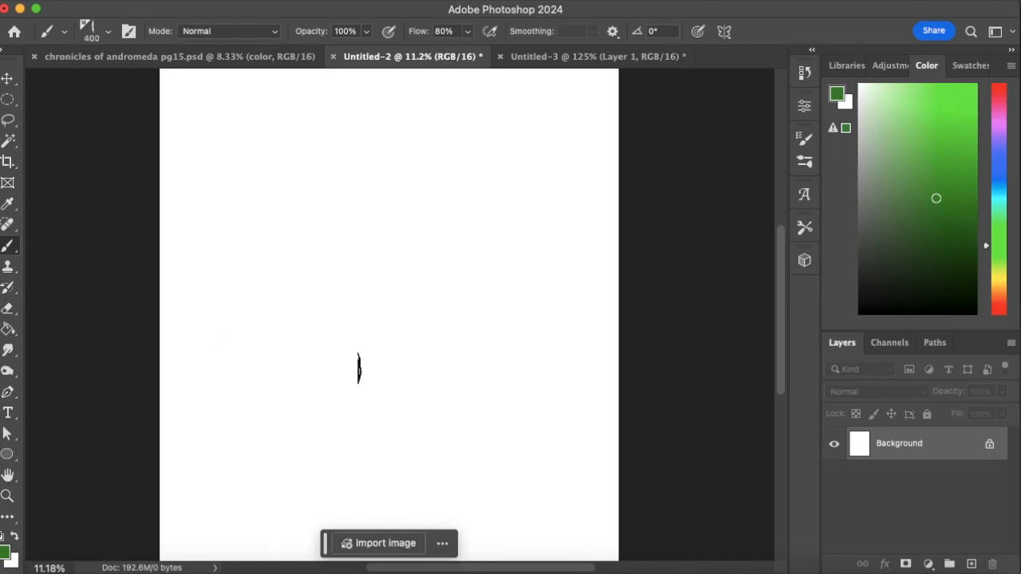
key(bracketright)
key(bracketright)
drag(921, 133, 907, 116)
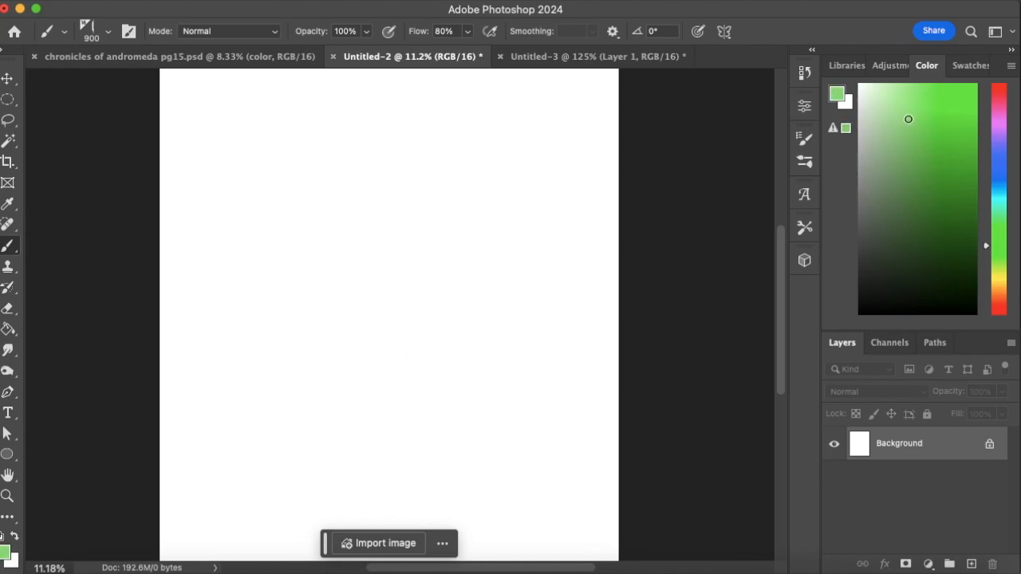
mouse_move(214, 371)
mouse_down()
mouse_move(409, 255)
mouse_move(615, 213)
mouse_up()
mouse_move(351, 289)
mouse_down()
mouse_move(497, 284)
mouse_move(262, 353)
mouse_move(210, 412)
mouse_move(609, 285)
mouse_move(199, 399)
mouse_move(616, 257)
mouse_move(340, 330)
mouse_move(417, 319)
mouse_move(394, 319)
mouse_move(310, 369)
mouse_up()
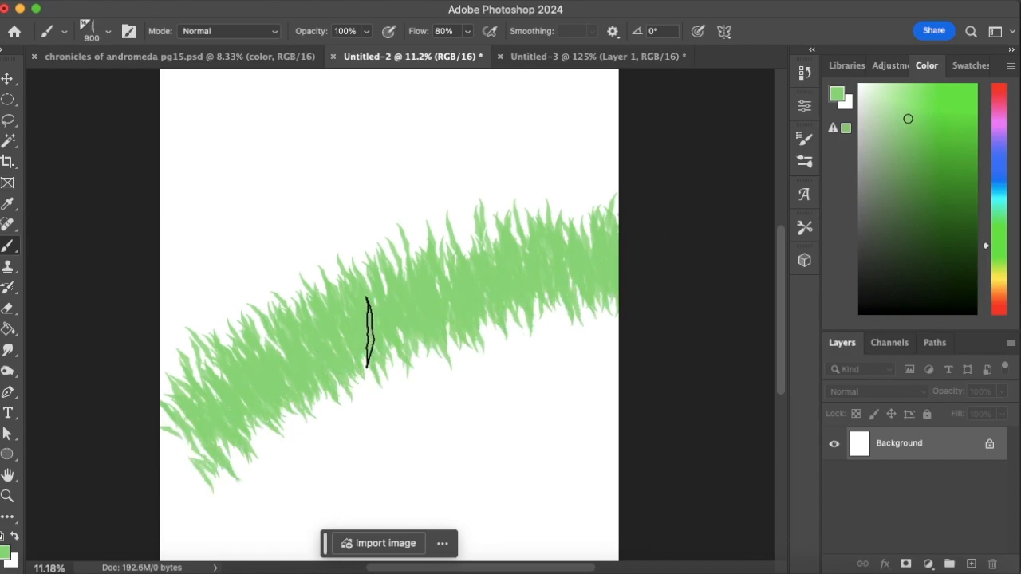
Paint three overlapping grass bands below the light one, using a progressively darker green for each.
click(928, 153)
mouse_move(577, 250)
mouse_down()
mouse_move(371, 326)
mouse_move(194, 450)
mouse_move(244, 415)
mouse_move(314, 397)
mouse_move(217, 455)
mouse_move(274, 444)
mouse_move(137, 519)
mouse_move(156, 488)
mouse_move(269, 433)
mouse_move(659, 323)
mouse_move(503, 365)
mouse_move(321, 474)
mouse_move(404, 399)
mouse_move(695, 295)
mouse_move(573, 333)
mouse_move(635, 292)
mouse_up()
click(944, 207)
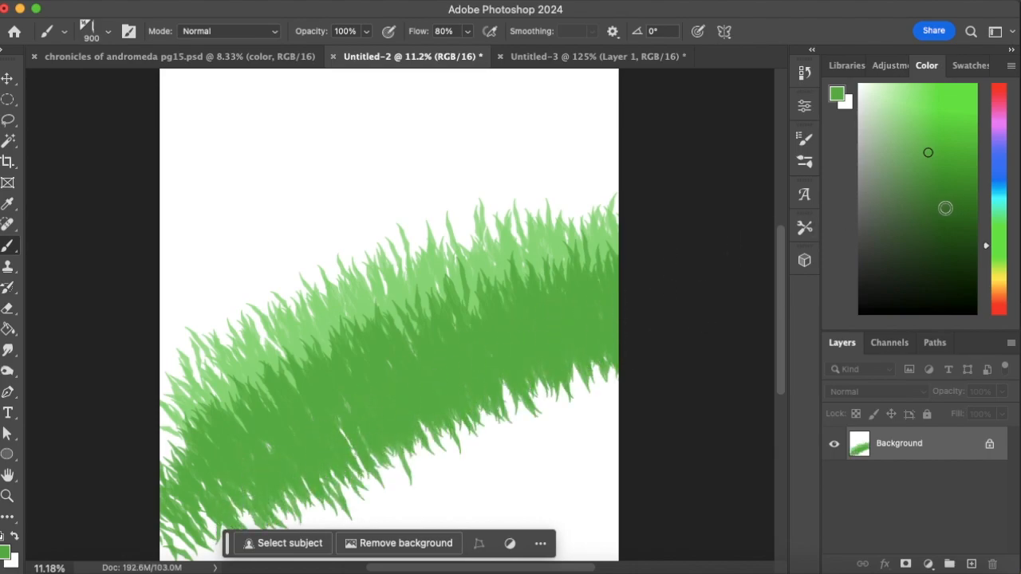
mouse_move(328, 458)
mouse_down()
mouse_move(210, 538)
mouse_move(229, 542)
mouse_move(503, 431)
mouse_move(574, 359)
mouse_move(529, 376)
mouse_move(684, 327)
mouse_move(492, 385)
mouse_move(397, 504)
mouse_move(705, 388)
mouse_move(443, 519)
mouse_move(502, 433)
mouse_move(365, 497)
mouse_move(432, 489)
mouse_up()
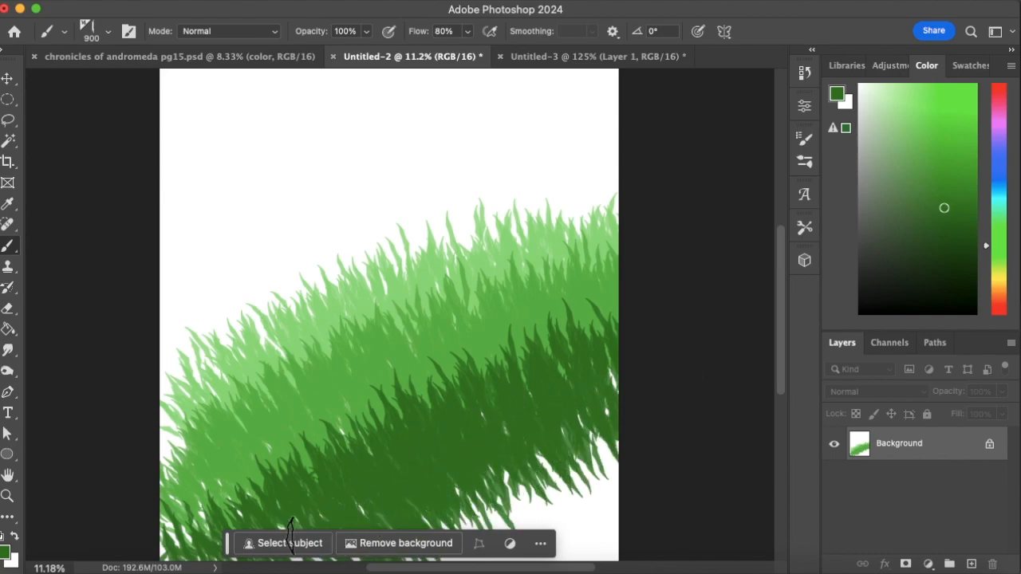
click(949, 254)
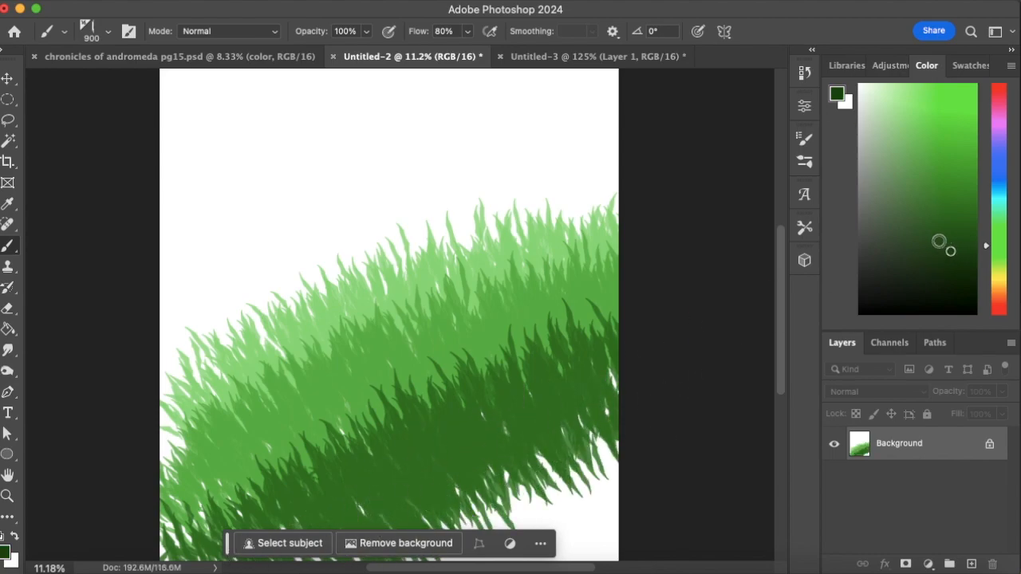
mouse_move(460, 511)
mouse_down()
mouse_move(456, 490)
mouse_move(672, 427)
mouse_move(627, 467)
mouse_move(574, 547)
mouse_move(570, 494)
mouse_move(655, 399)
mouse_move(337, 535)
mouse_move(534, 462)
mouse_up()
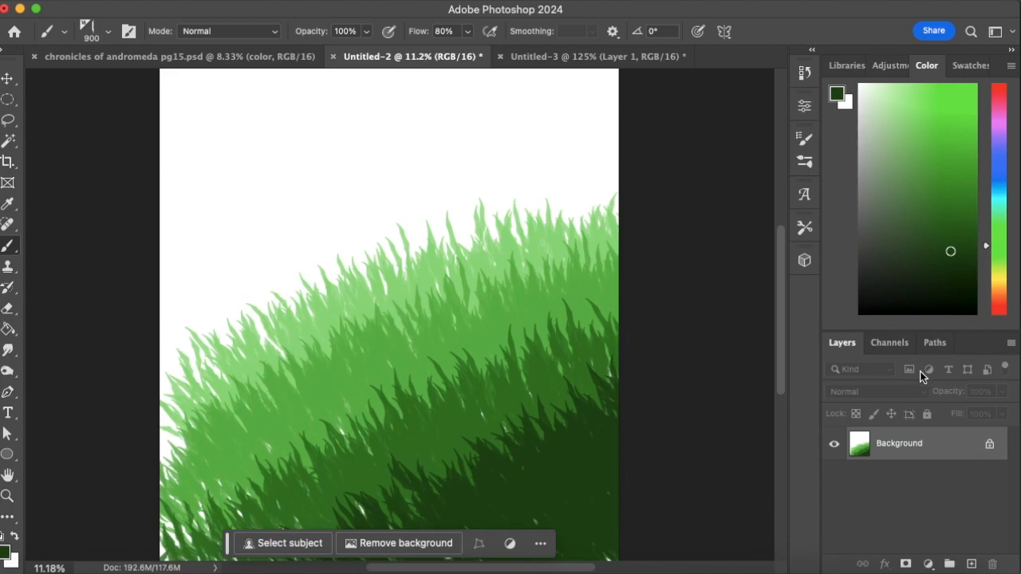
Undo all the test grass strokes until the canvas is blank and Layer 1 is restored.
key(super+z)
key(super+z)
key(super+z)
key(super+z)
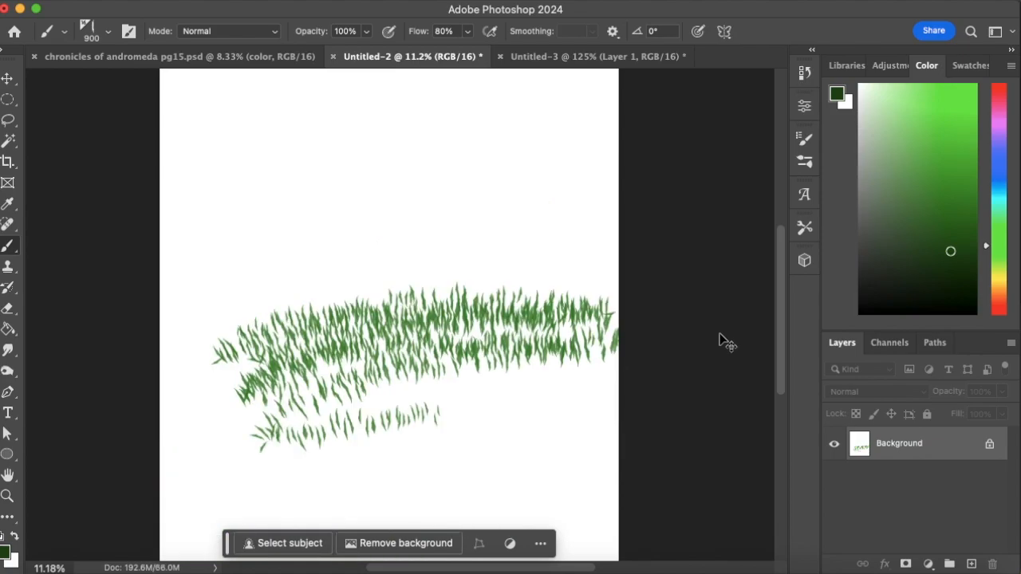
key(super+z)
key(super+z)
key(super+z)
key(super+z)
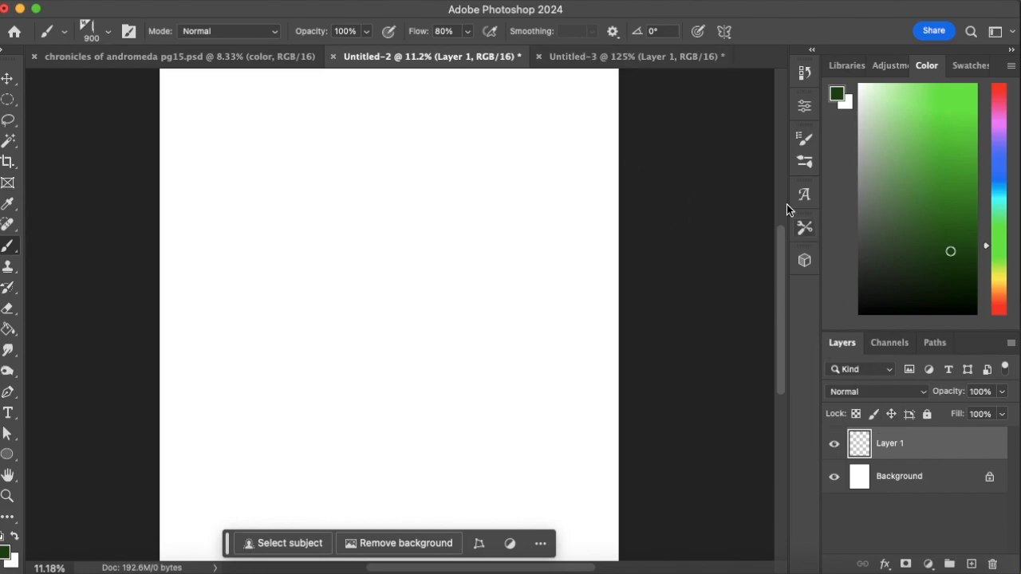
Delete Layer 1 with the black pointed shape from the Untitled-3 document.
click(594, 61)
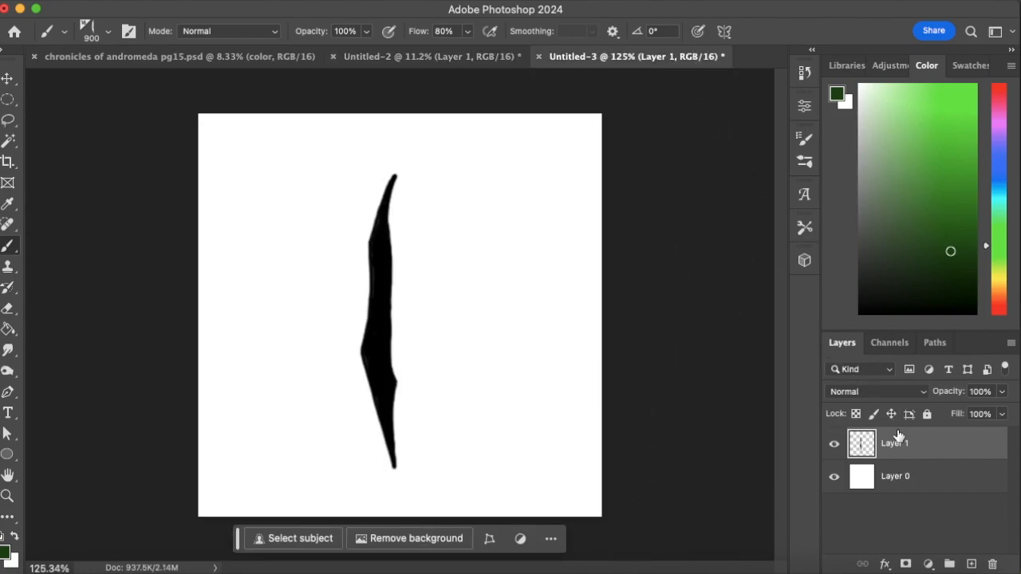
click(993, 564)
click(565, 210)
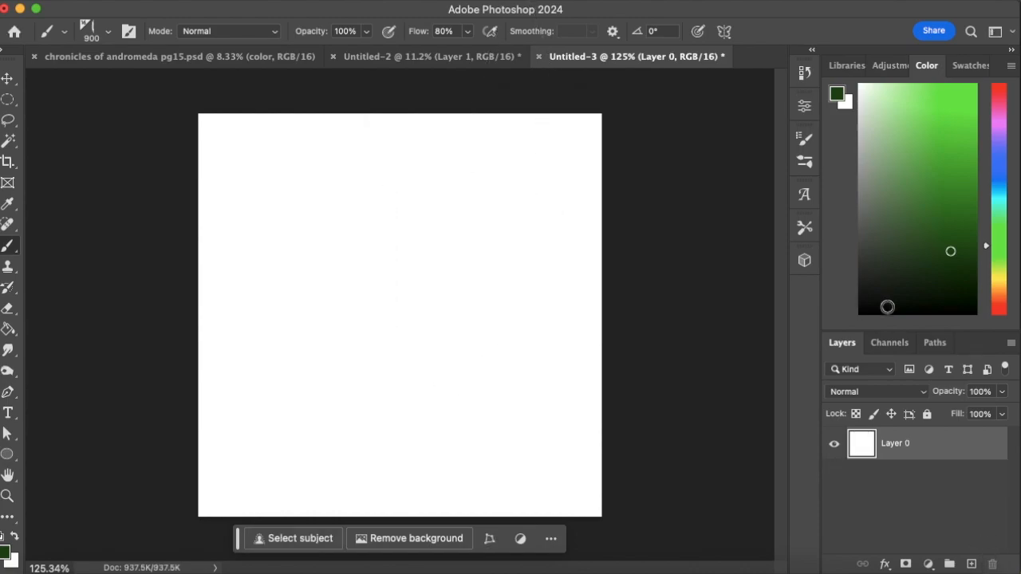
mouse_move(967, 558)
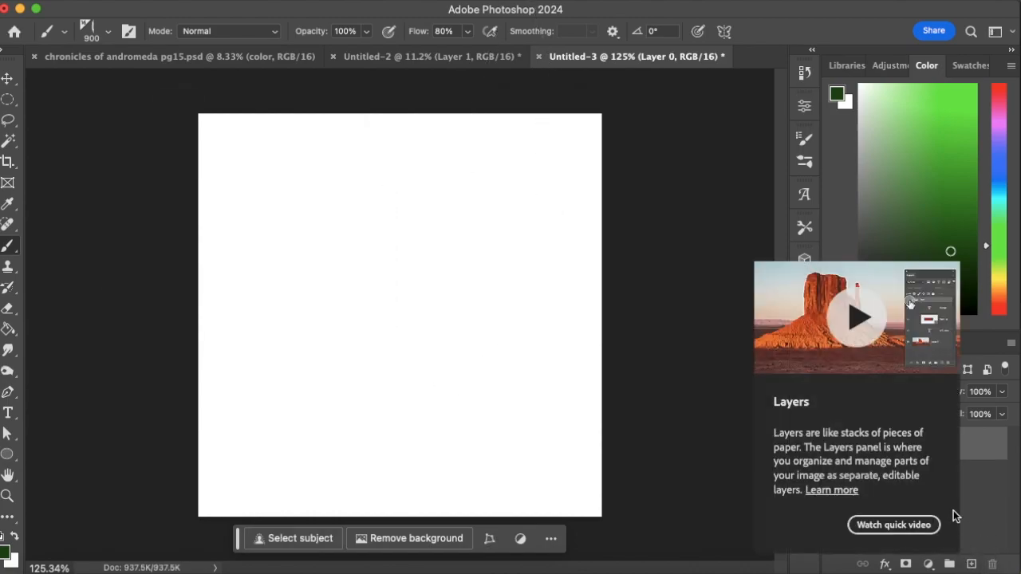
Return to the Untitled-2 document and save the tuned brush as a new preset named "grass", including tool settings but not size or color.
click(431, 56)
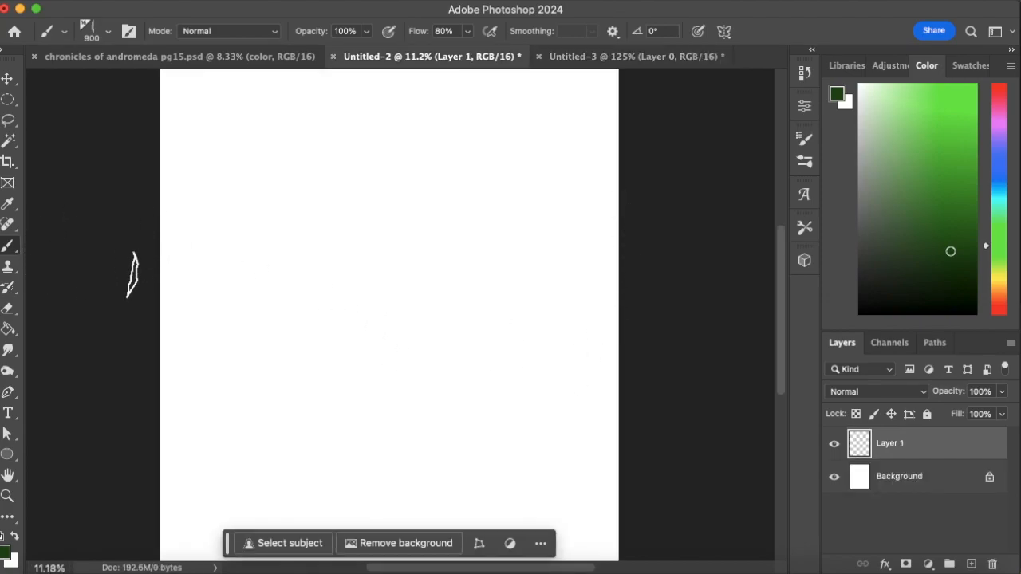
click(110, 32)
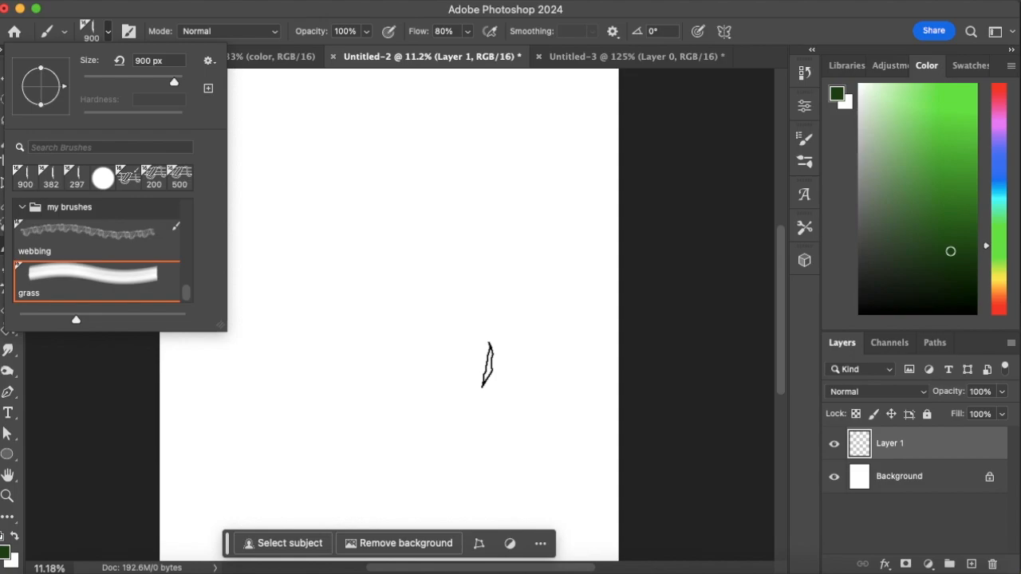
click(804, 143)
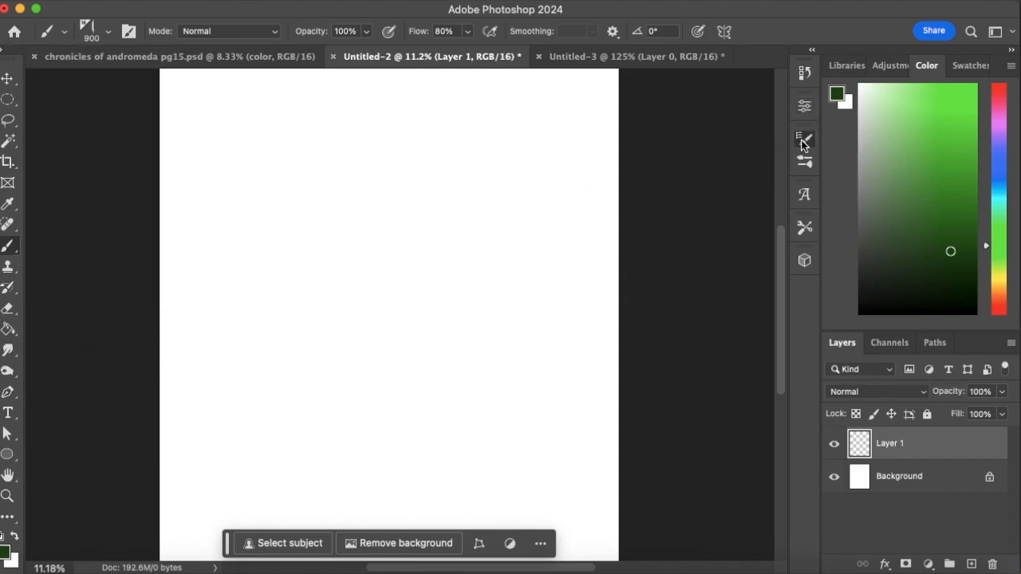
click(804, 140)
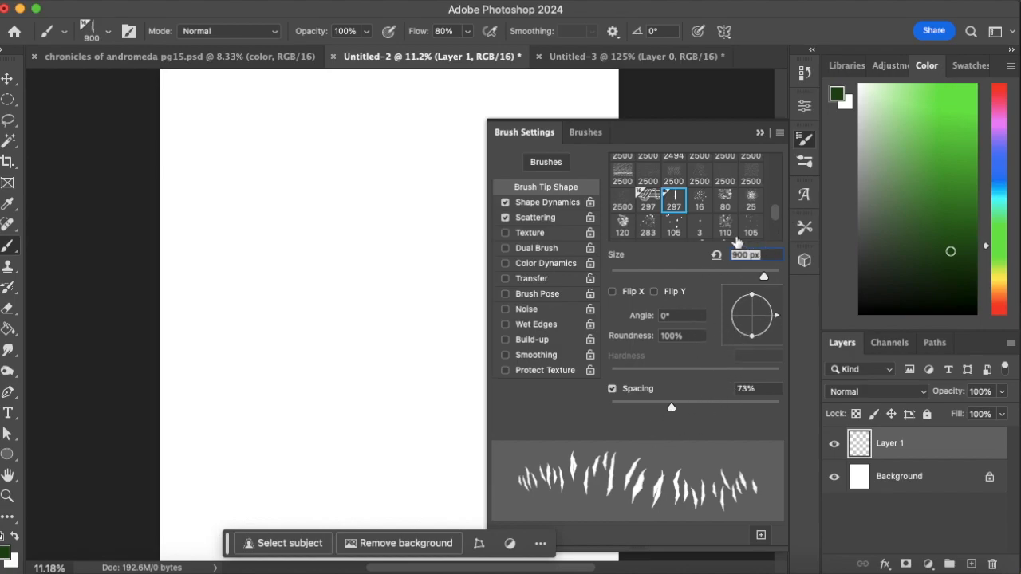
click(779, 133)
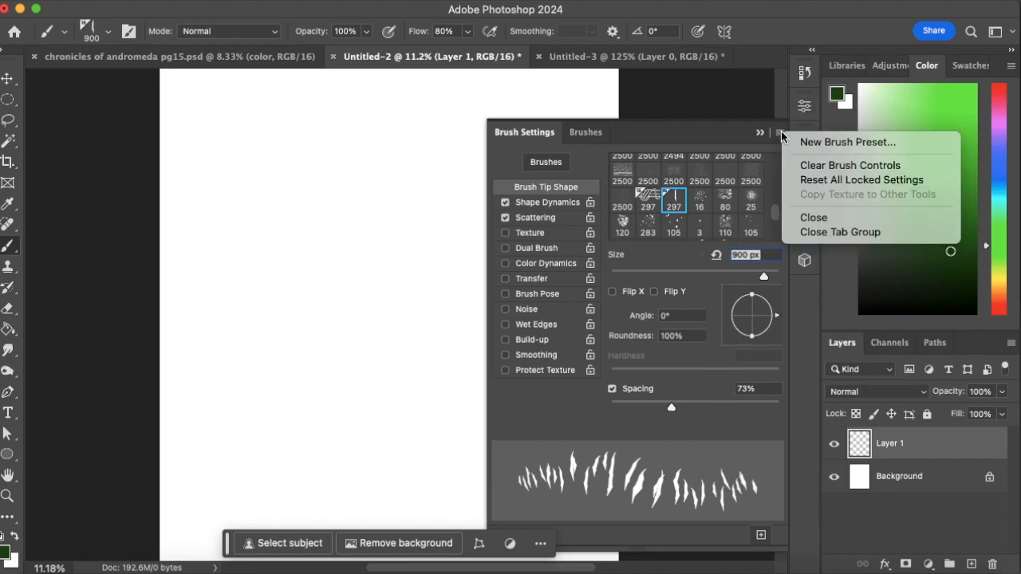
click(852, 142)
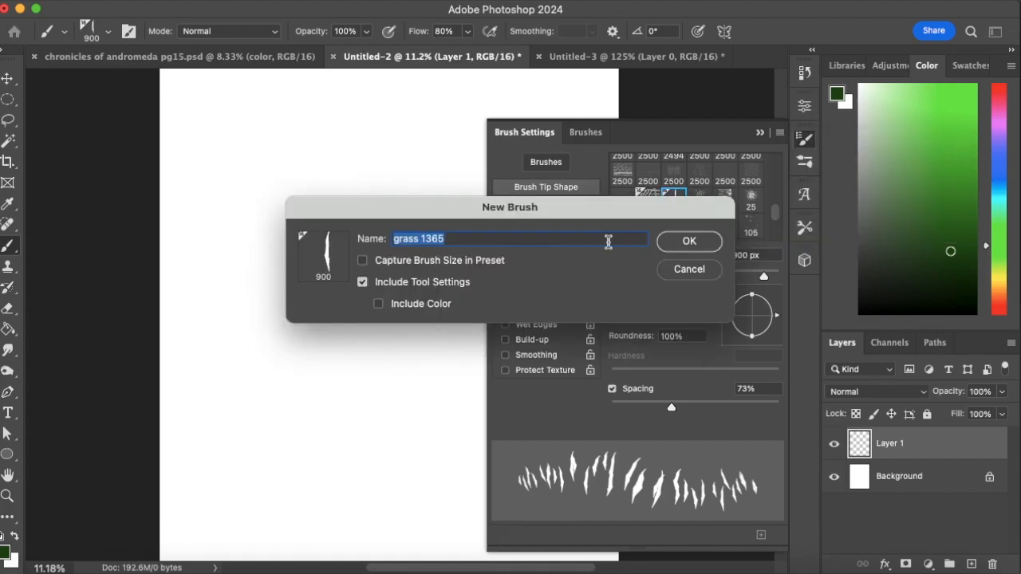
text(grass)
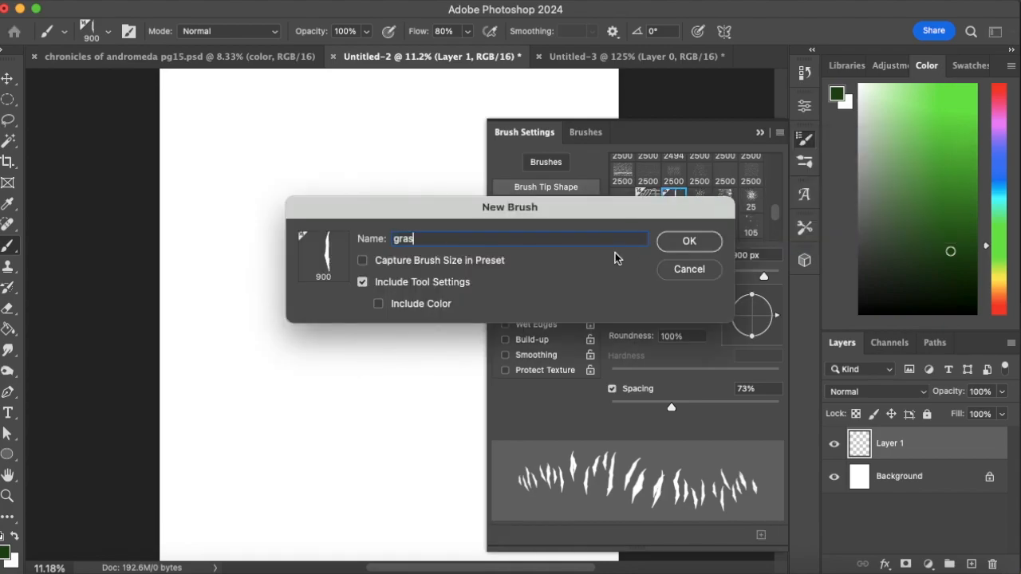
click(705, 241)
click(760, 134)
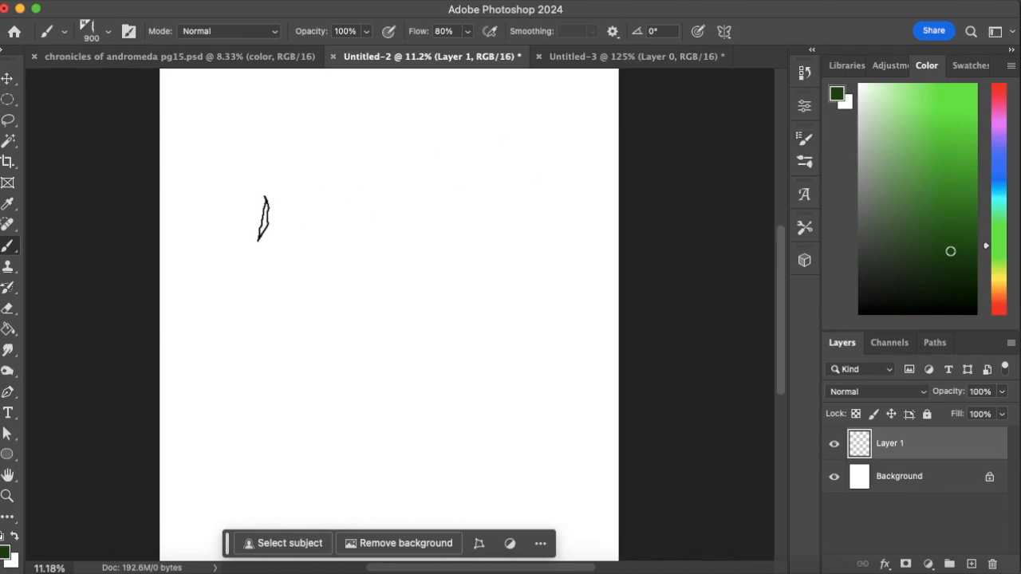
Delete the original grass brush preset with the smooth, solid stroke.
click(107, 31)
click(126, 239)
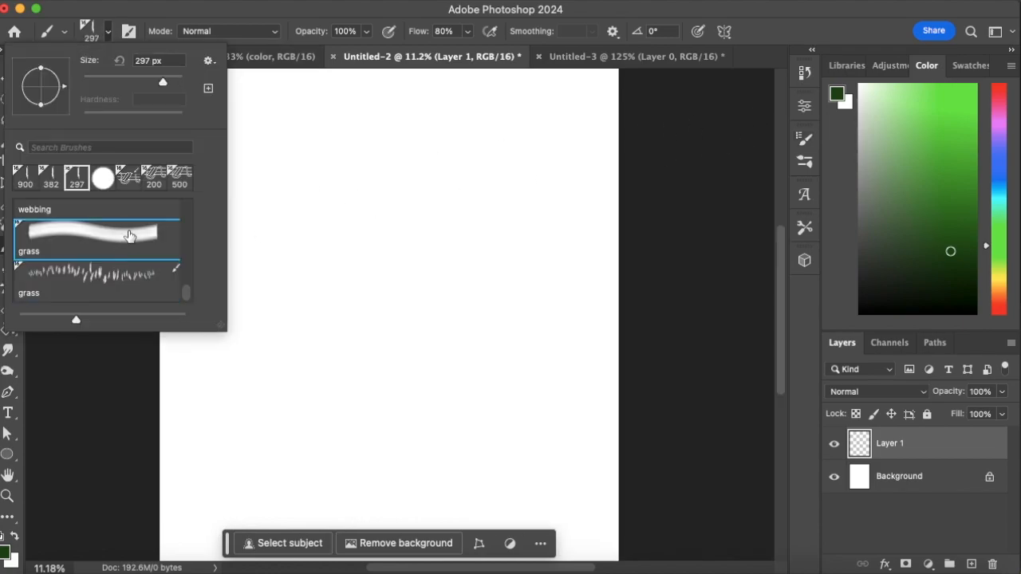
click(208, 61)
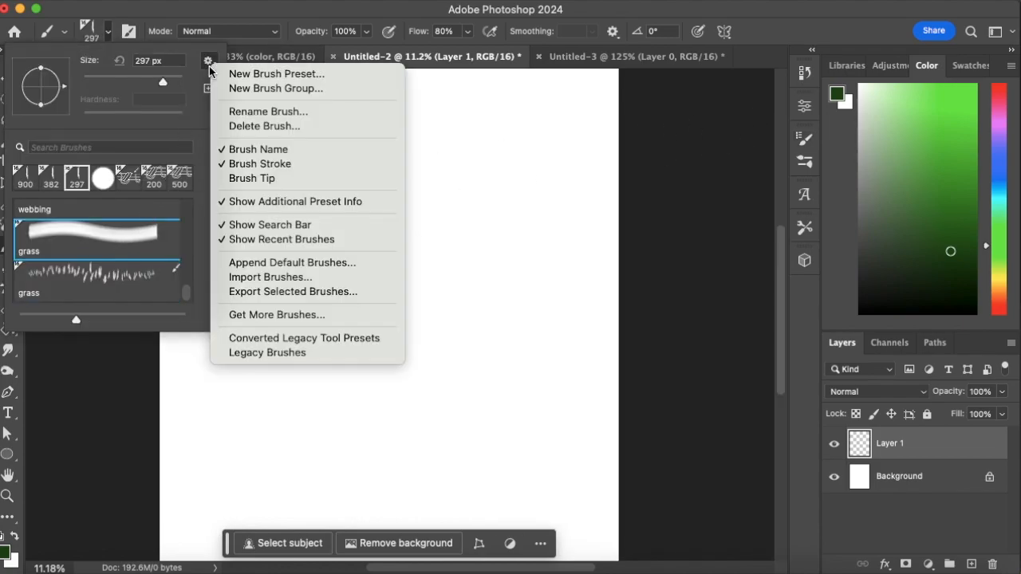
click(315, 126)
click(527, 227)
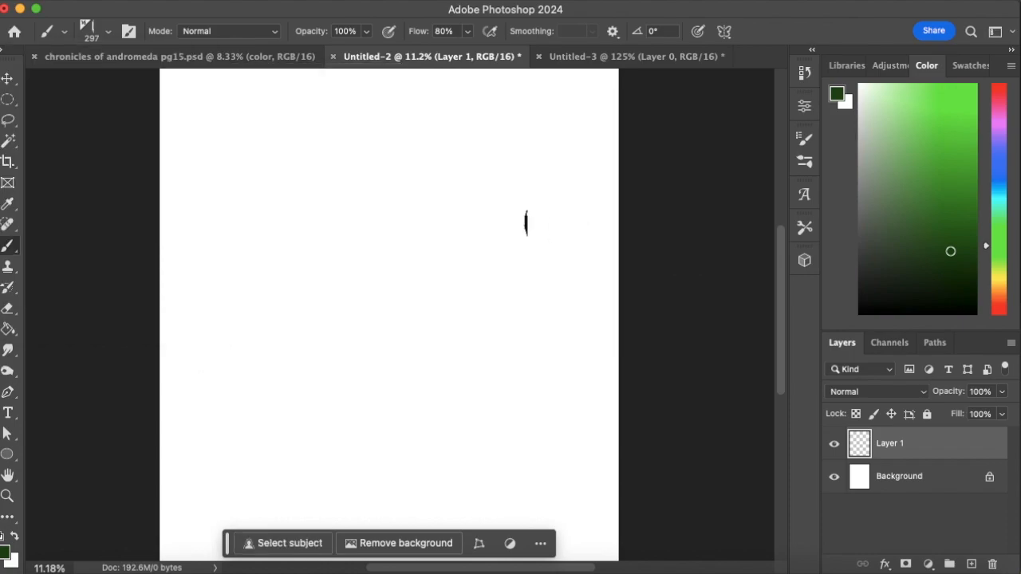
Test the current 297 px brush with a dark green zigzag stroke on Layer 1, and undo it.
mouse_move(231, 335)
mouse_down()
mouse_move(312, 354)
mouse_move(275, 393)
mouse_up()
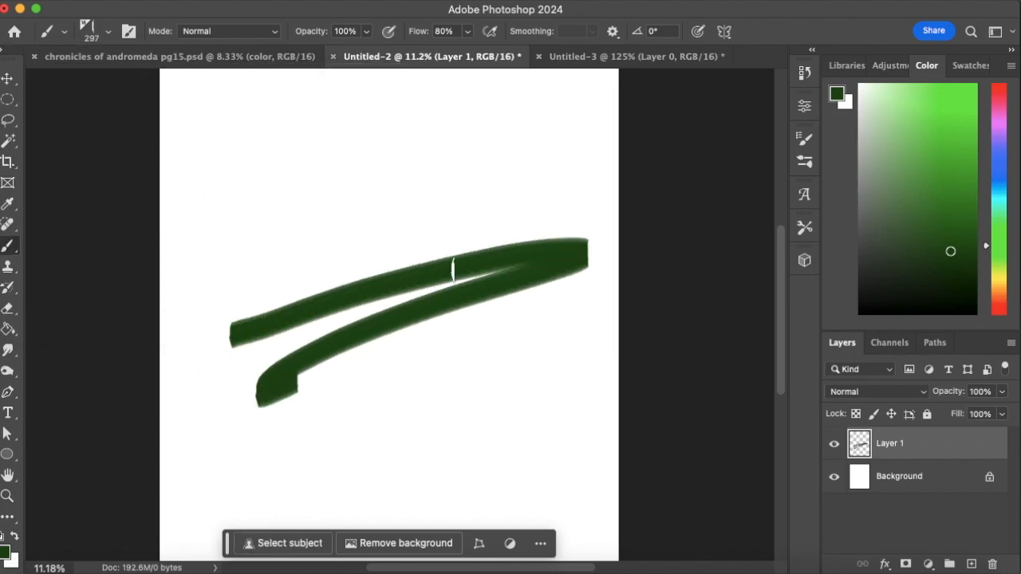
key(super+z)
Select the saved grass brush preset, test it with a stroke across Layer 1, and undo the stroke.
click(110, 30)
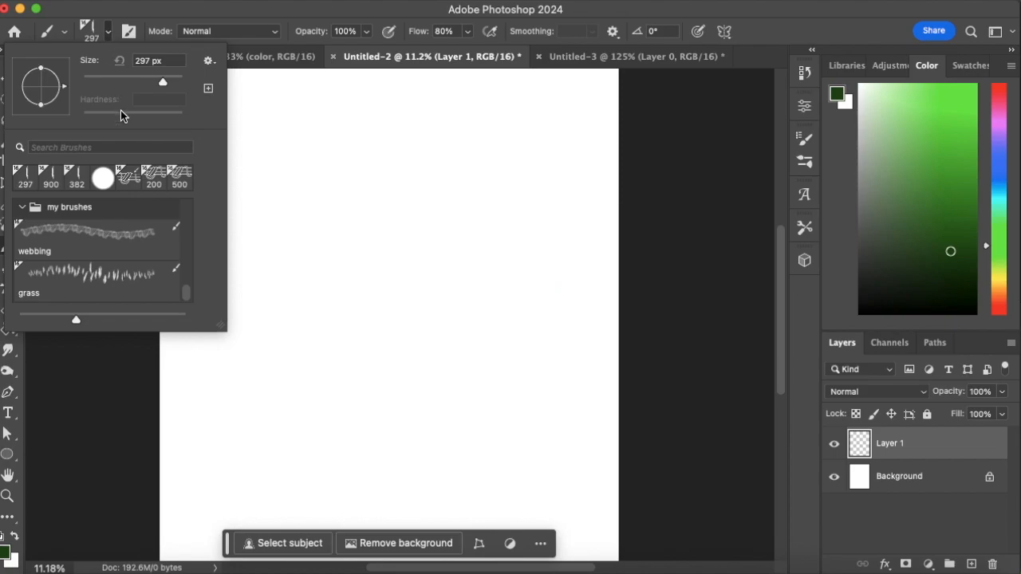
click(117, 279)
mouse_move(267, 275)
mouse_down()
mouse_move(372, 256)
mouse_move(485, 256)
mouse_move(331, 334)
mouse_move(459, 304)
mouse_move(506, 307)
mouse_move(580, 266)
mouse_up()
key(super+z)
click(110, 31)
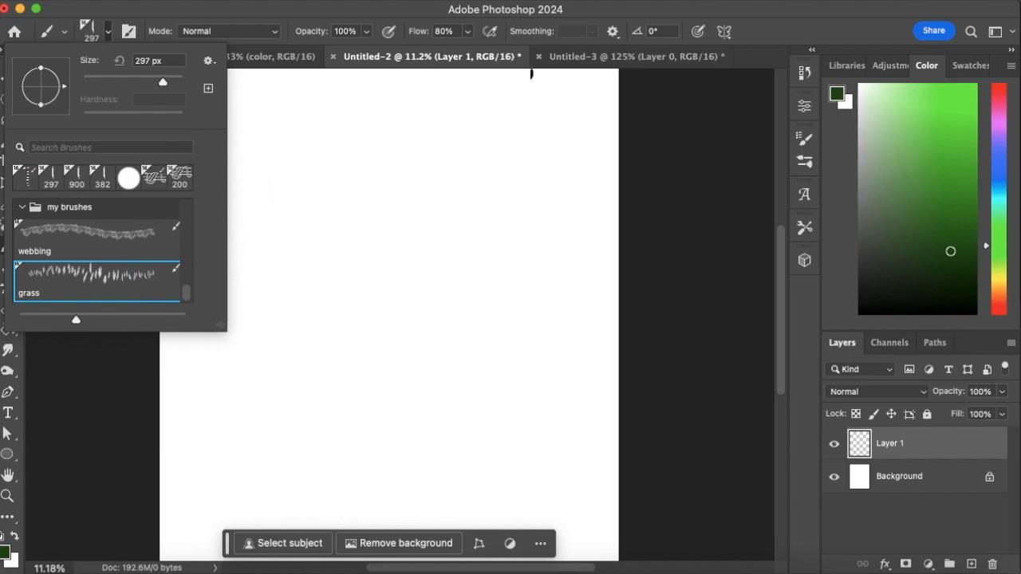
Switch to the Untitled-3 document and choose the recently used solid round brush.
click(578, 59)
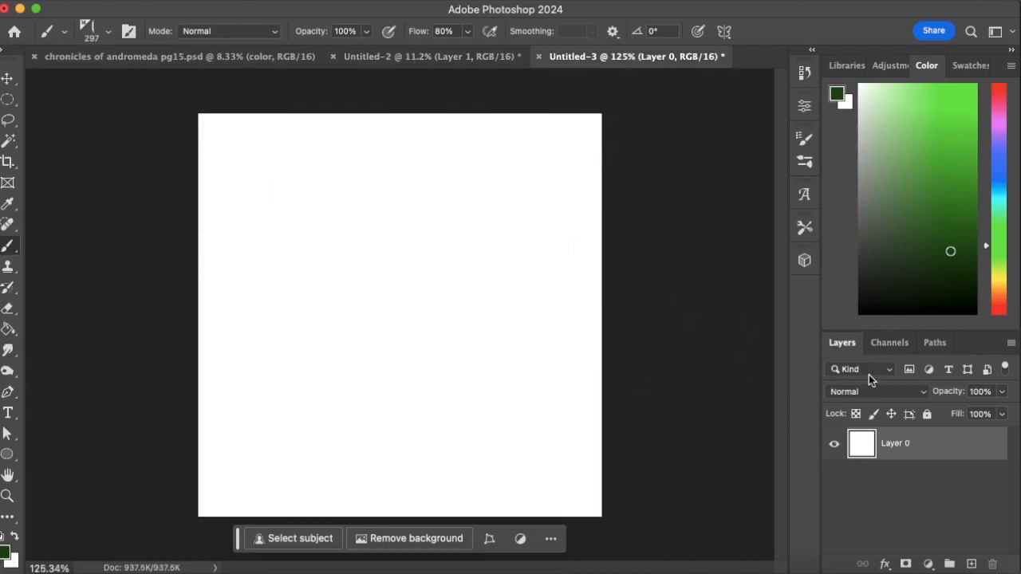
click(109, 32)
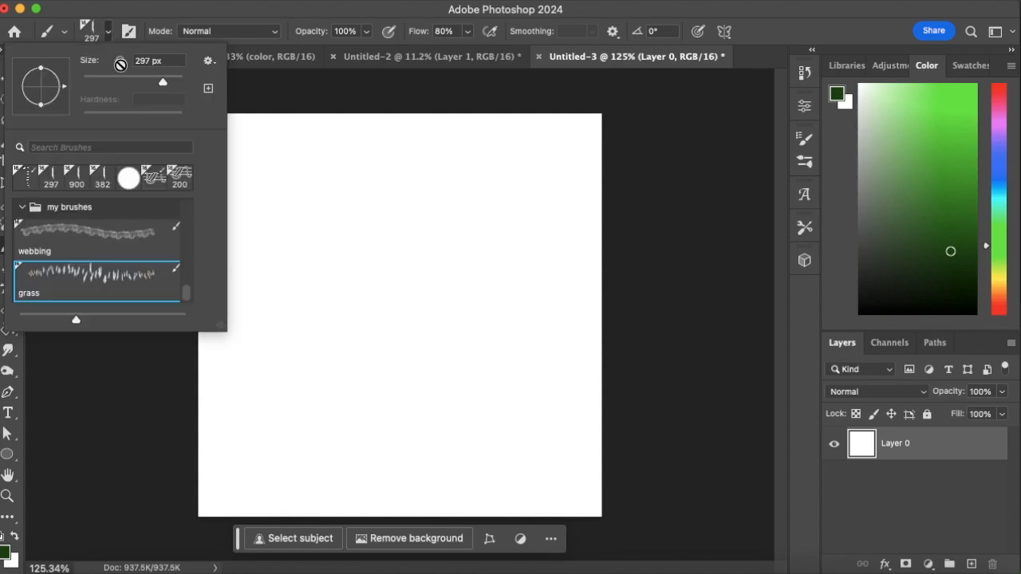
click(129, 179)
click(205, 22)
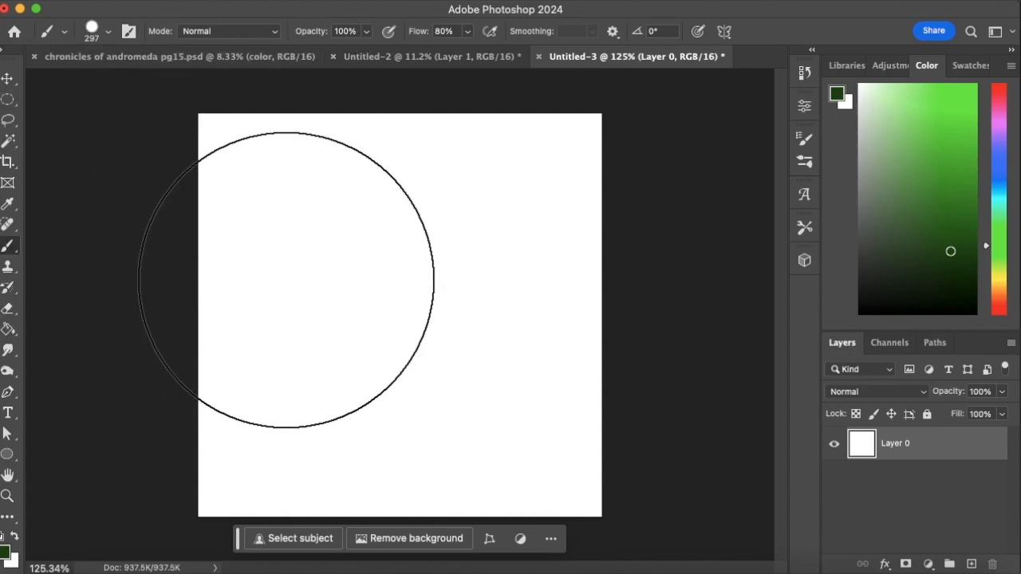
Shrink the round brush to 5 px and set the foreground color to black.
key(bracketleft)
key(bracketleft)
key(bracketleft)
key(bracketleft)
key(bracketleft)
key(bracketleft)
key(bracketleft)
key(bracketleft)
key(bracketleft)
key(bracketleft)
key(bracketleft)
click(860, 312)
key(bracketleft)
key(bracketleft)
key(bracketleft)
key(bracketleft)
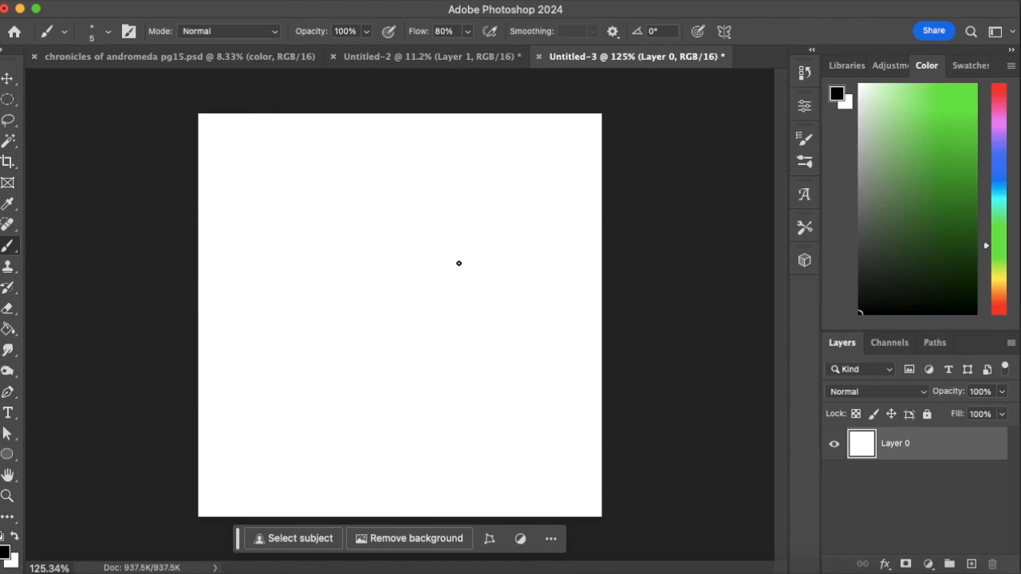
Outline a tall elliptical selection at the center of Layer 0 with a 3 px black centered stroke, and deselect it.
click(8, 496)
drag(364, 290, 392, 299)
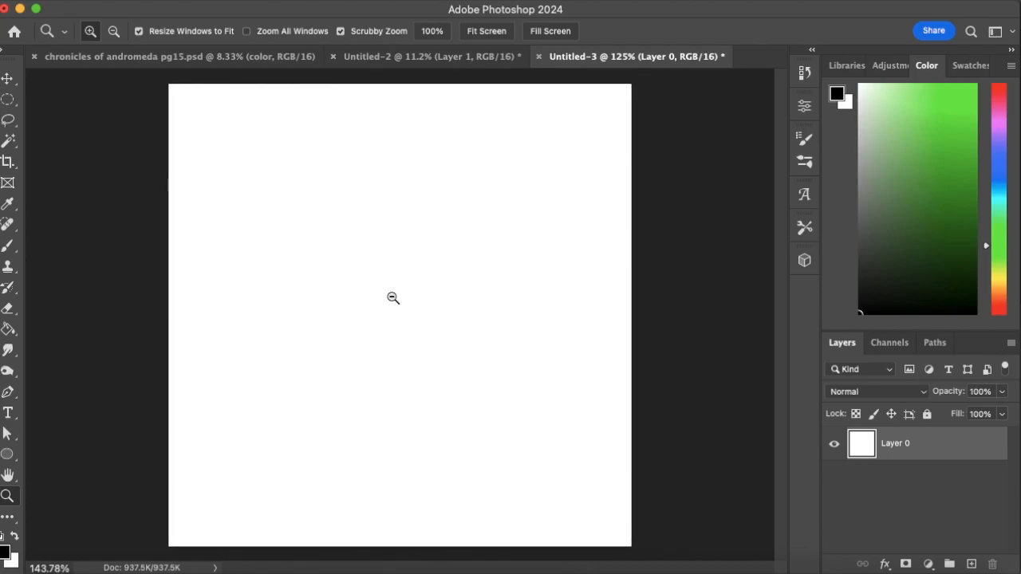
click(8, 102)
drag(363, 245, 471, 440)
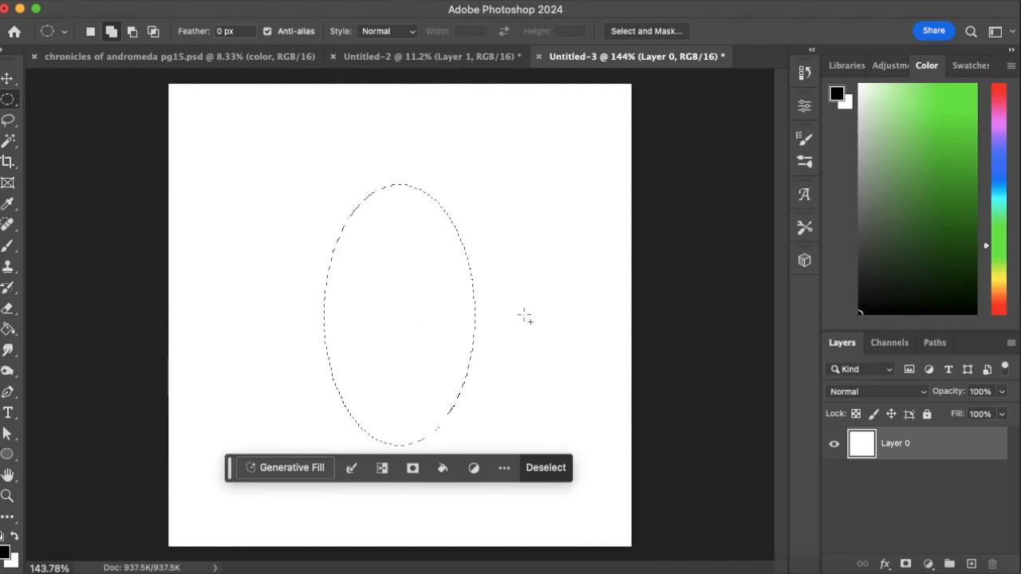
right_click(473, 335)
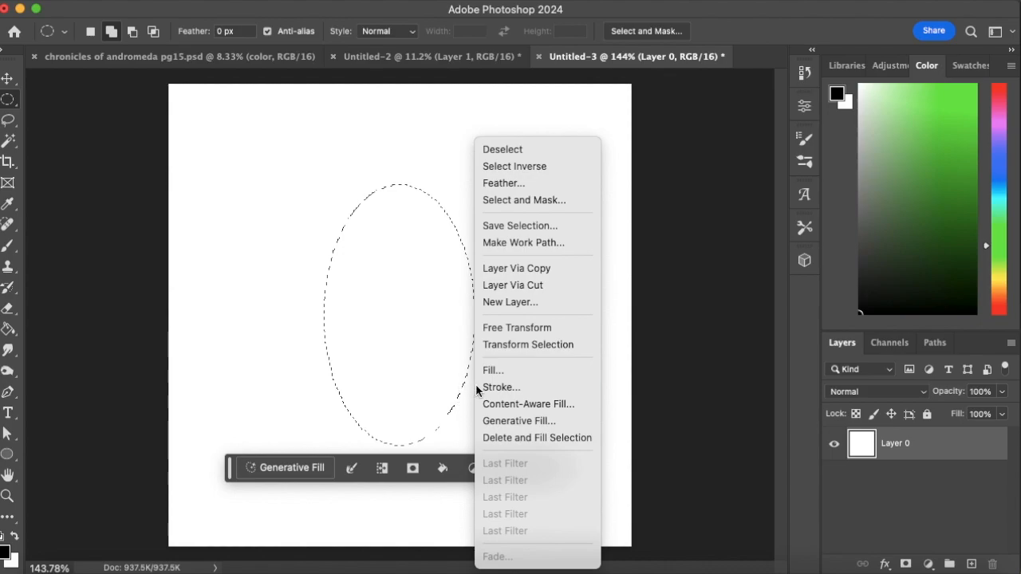
click(500, 387)
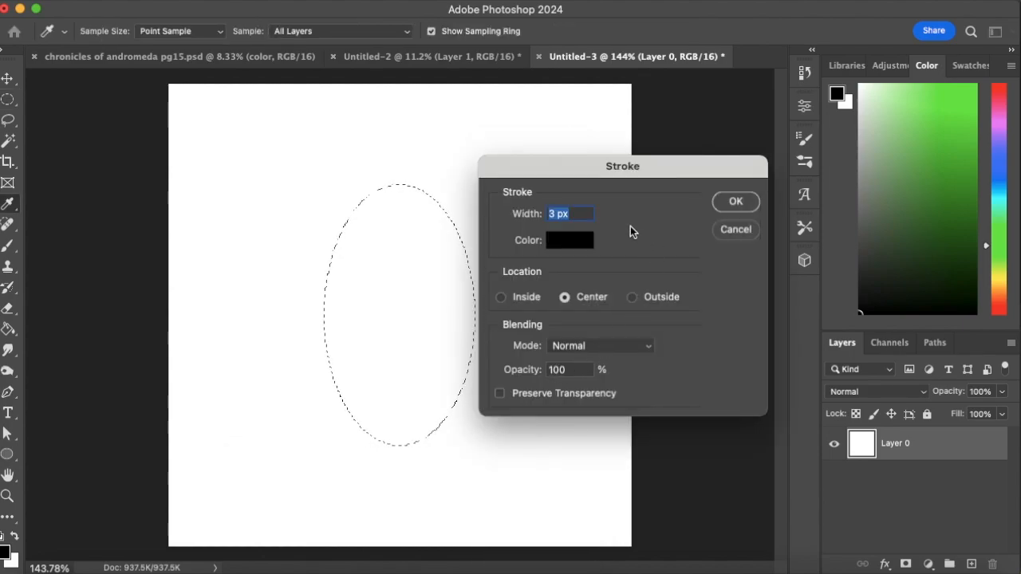
click(732, 203)
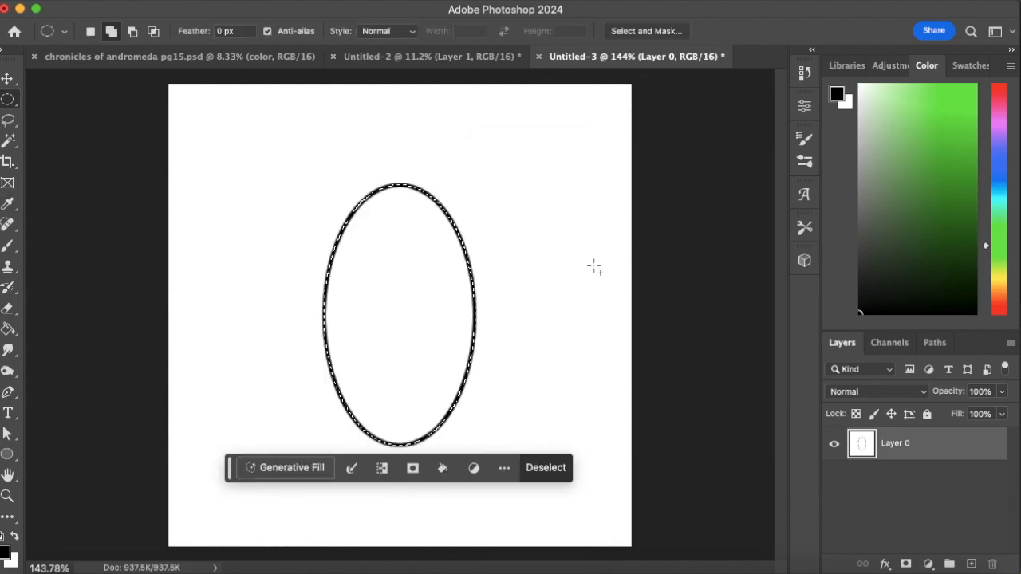
key(super+d)
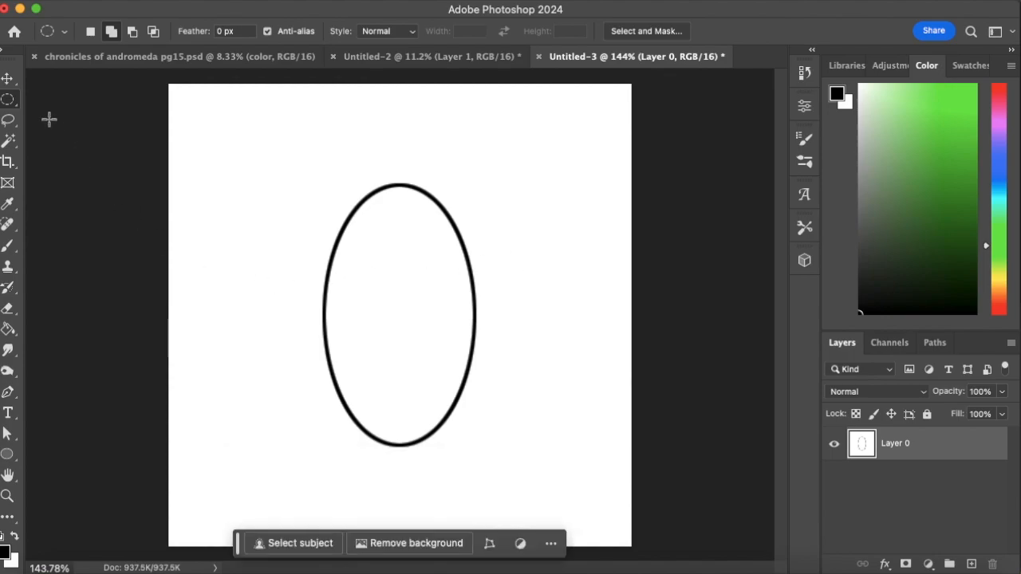
Outline a smaller concentric elliptical selection inside the first oval with a black stroke, and deselect it.
drag(357, 219, 452, 424)
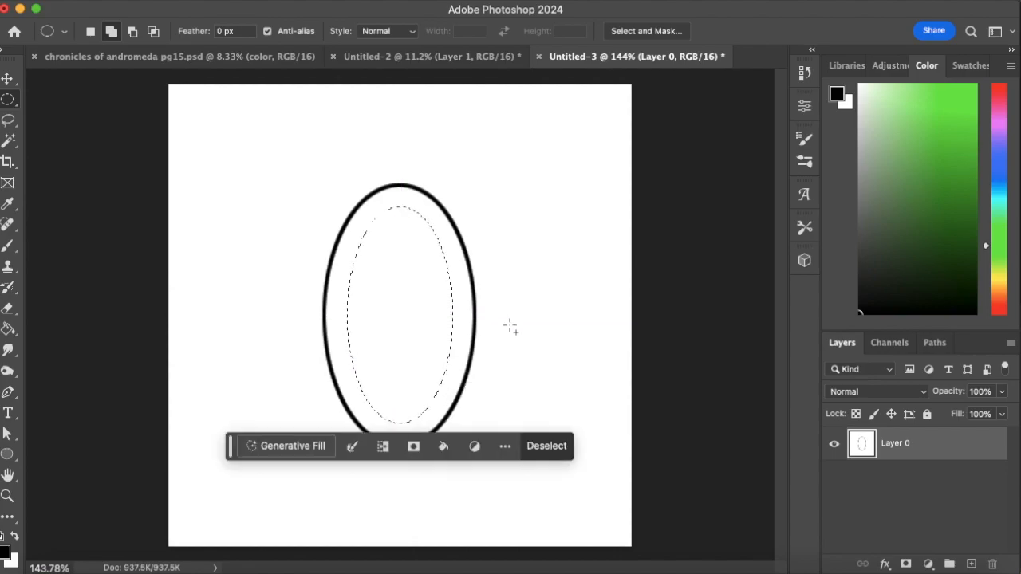
right_click(454, 339)
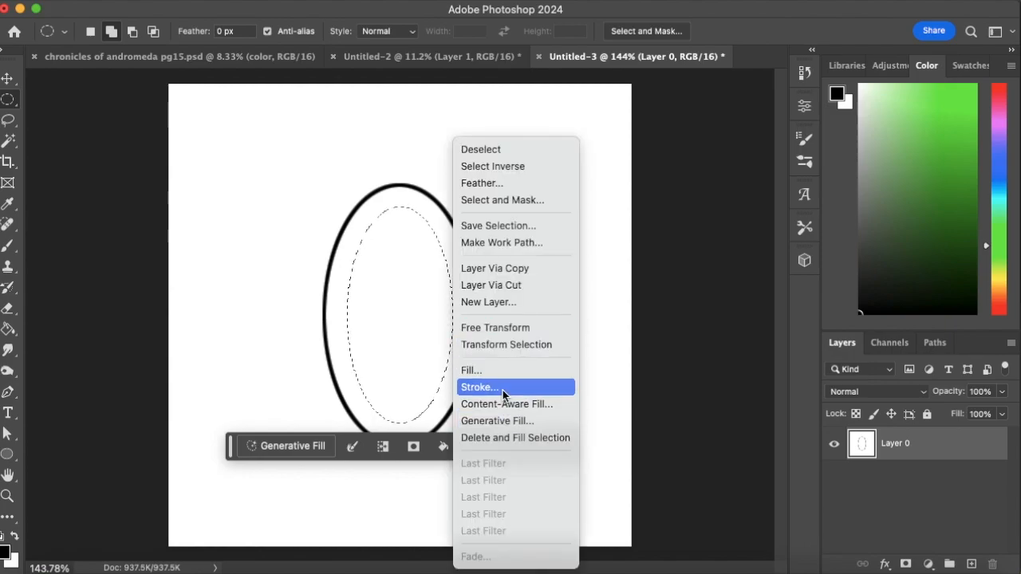
click(643, 263)
click(718, 201)
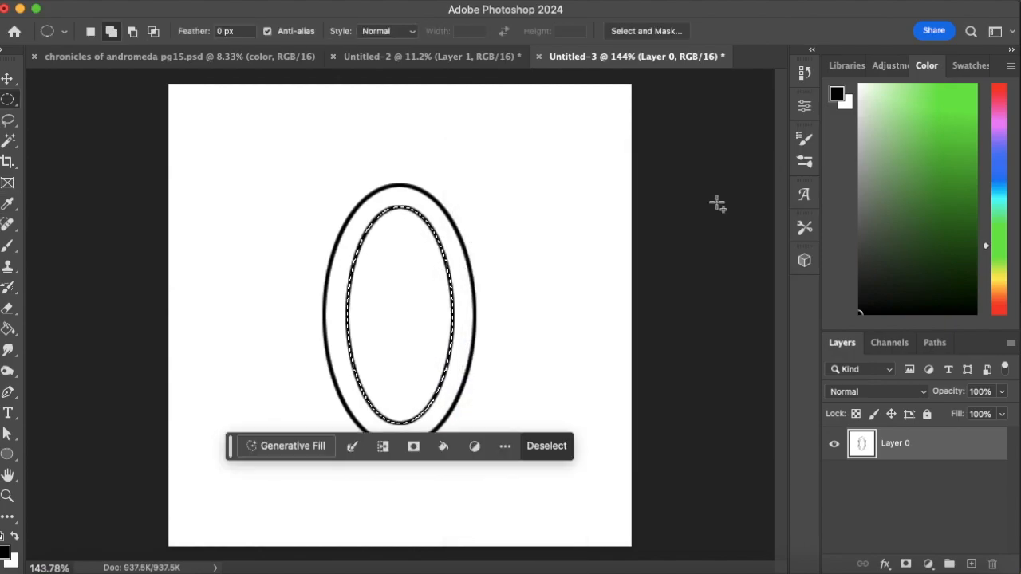
click(434, 331)
Try sketching a narrow link shape across the upper edge of the oval ring with a 3 px brush, and undo it.
drag(376, 117, 418, 235)
click(416, 221)
key(b)
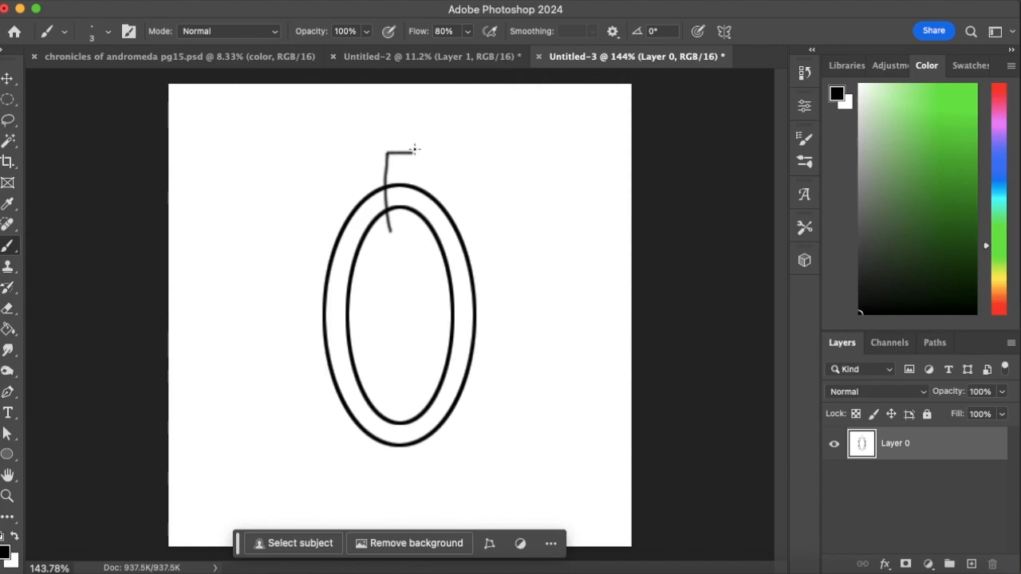
drag(413, 154, 414, 158)
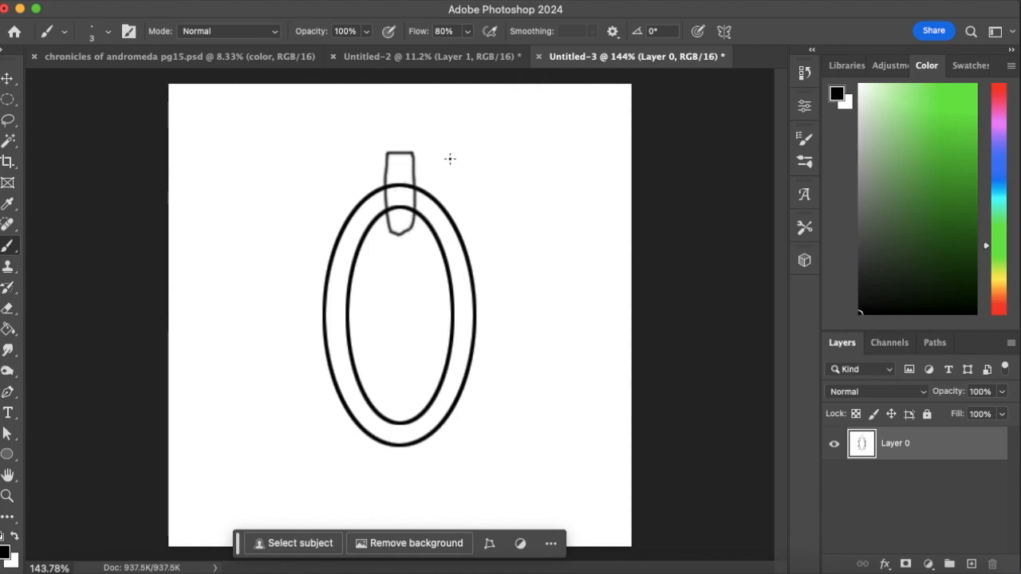
key(super+z)
key(super+z)
key(super+z)
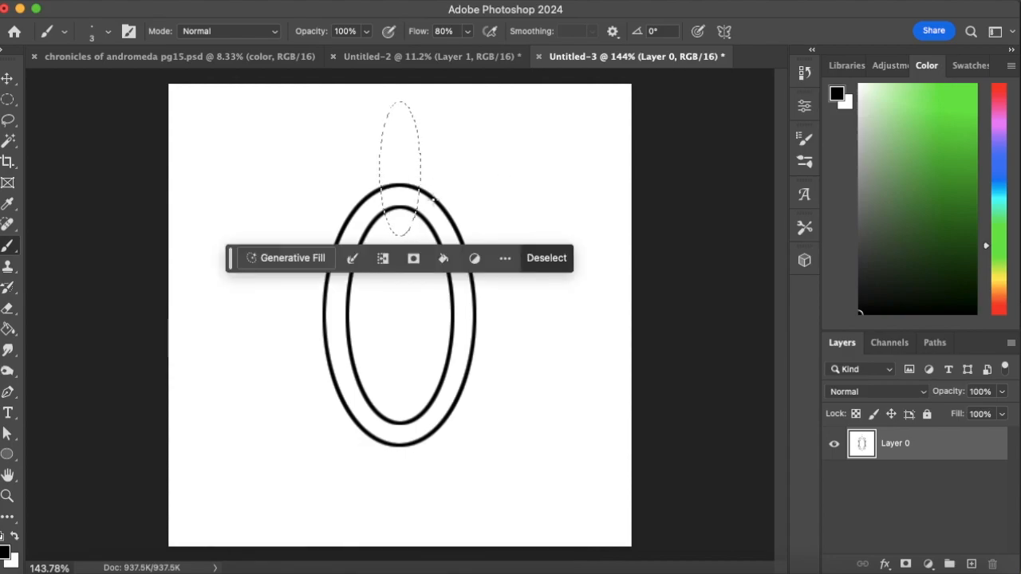
key(super+z)
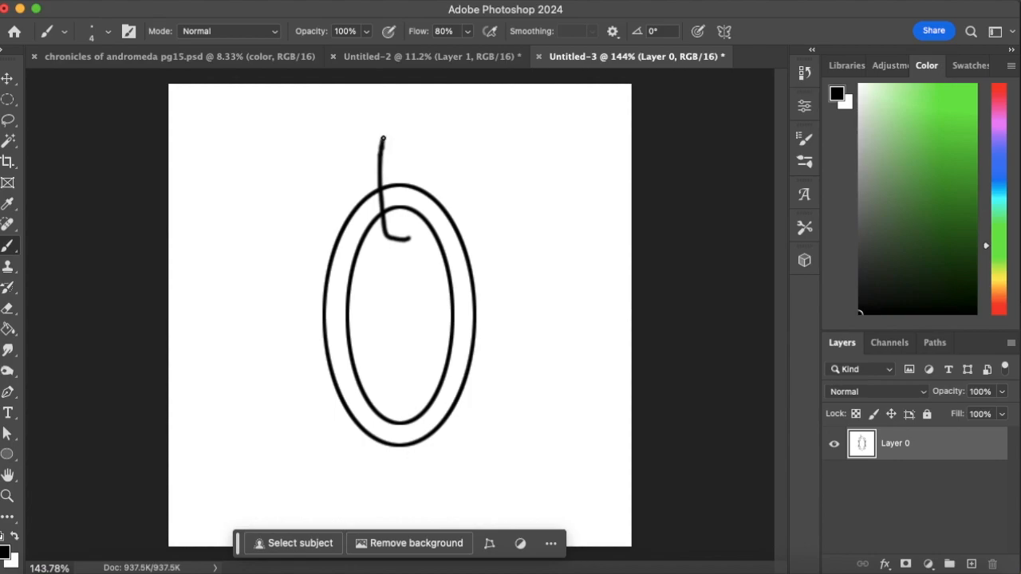
Try a wider link shape across the ring's upper edge with a 4 px brush, and undo it.
drag(396, 141, 423, 145)
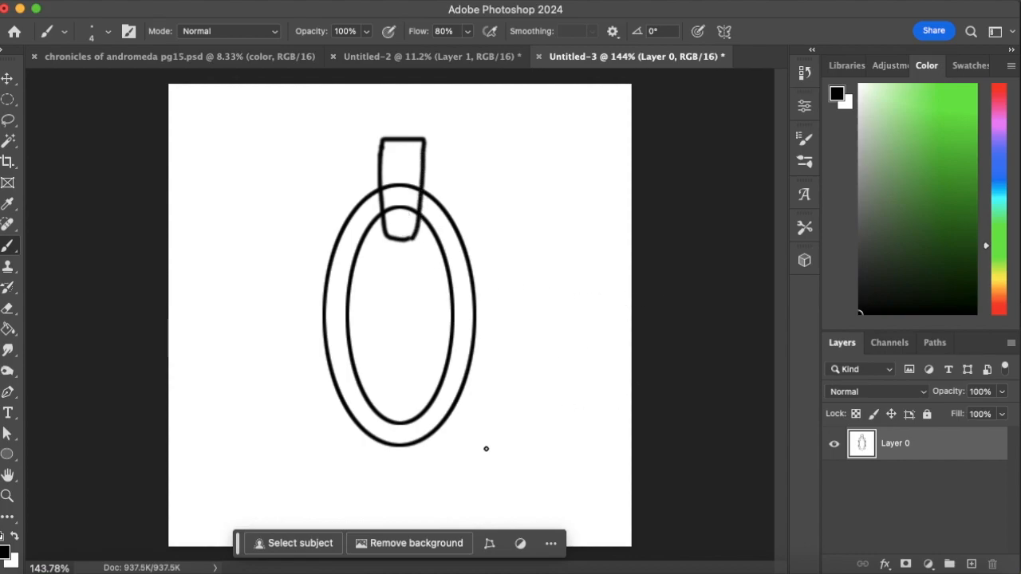
key(super+z)
key(super+z)
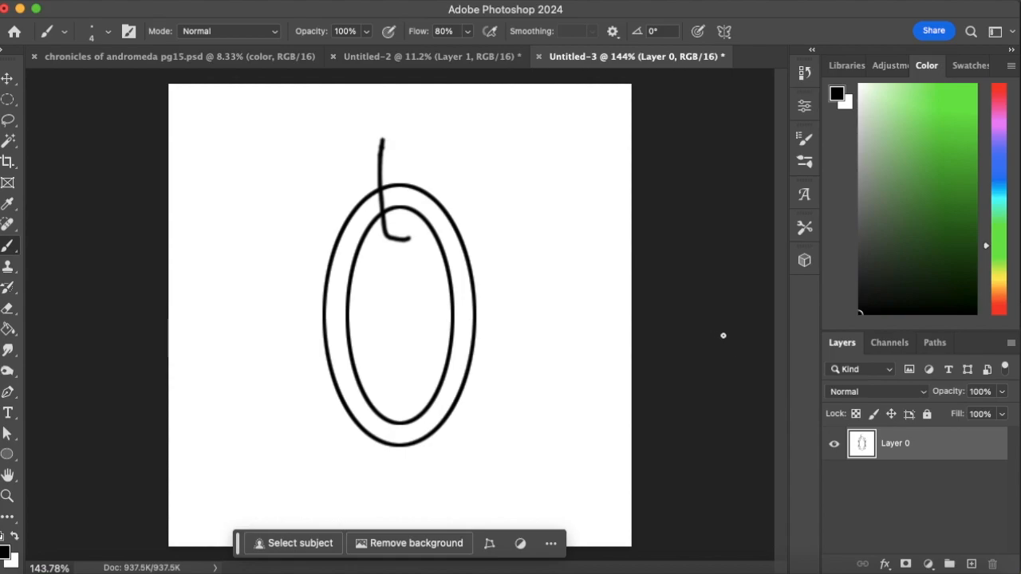
key(super+z)
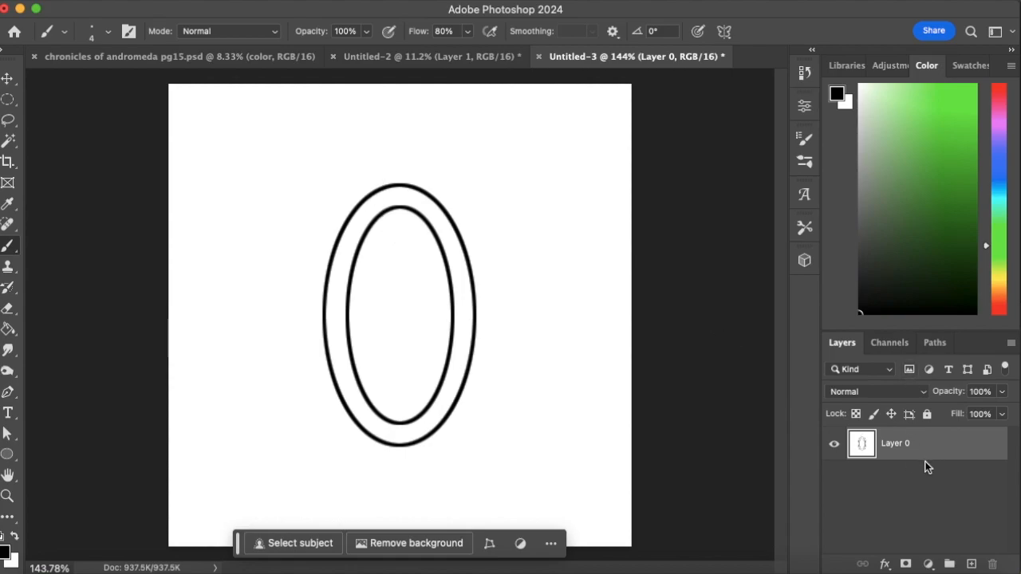
Undo all the ring drawing on Layer 0, back to the blank white canvas.
key(super+shift+z)
key(super+shift+z)
key(super+shift+z)
key(super+z)
key(super+z)
key(super+z)
key(super+z)
key(super+z)
key(super+z)
key(super+z)
key(super+z)
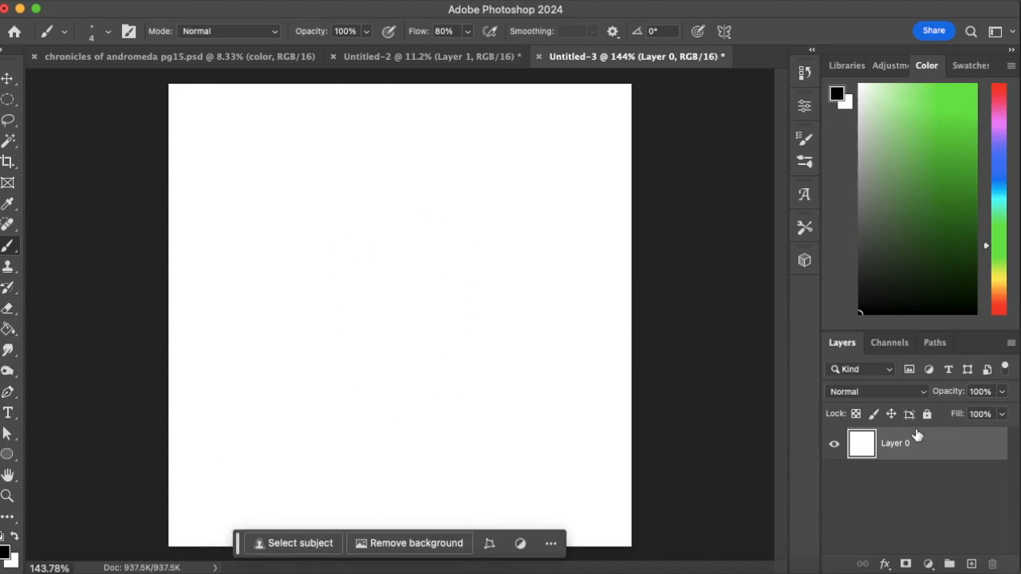
Add a new layer and outline a tall centered ellipse on it with a 3 px black centered stroke, leaving nothing selected.
click(970, 563)
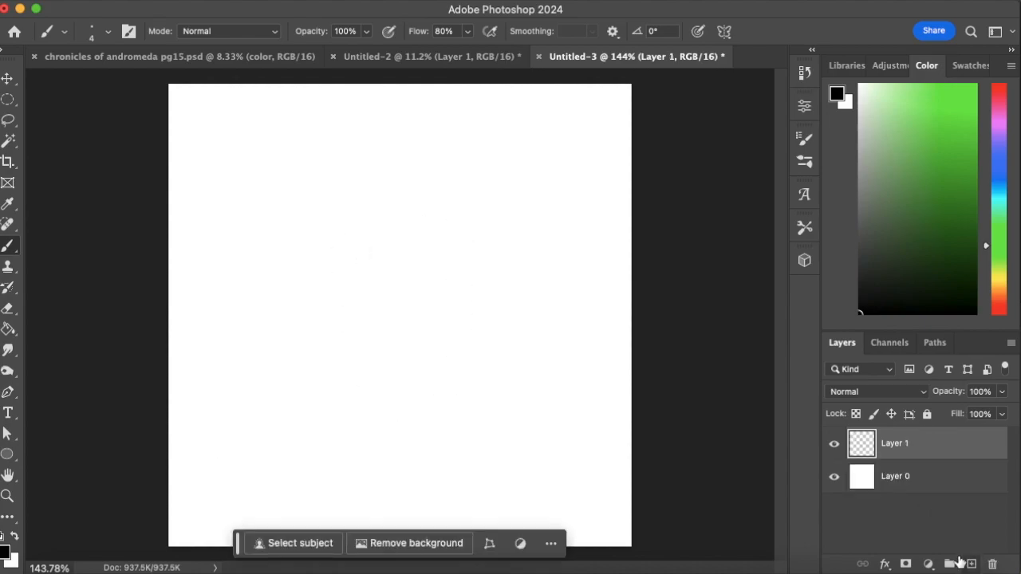
click(16, 100)
drag(340, 223, 469, 431)
right_click(466, 364)
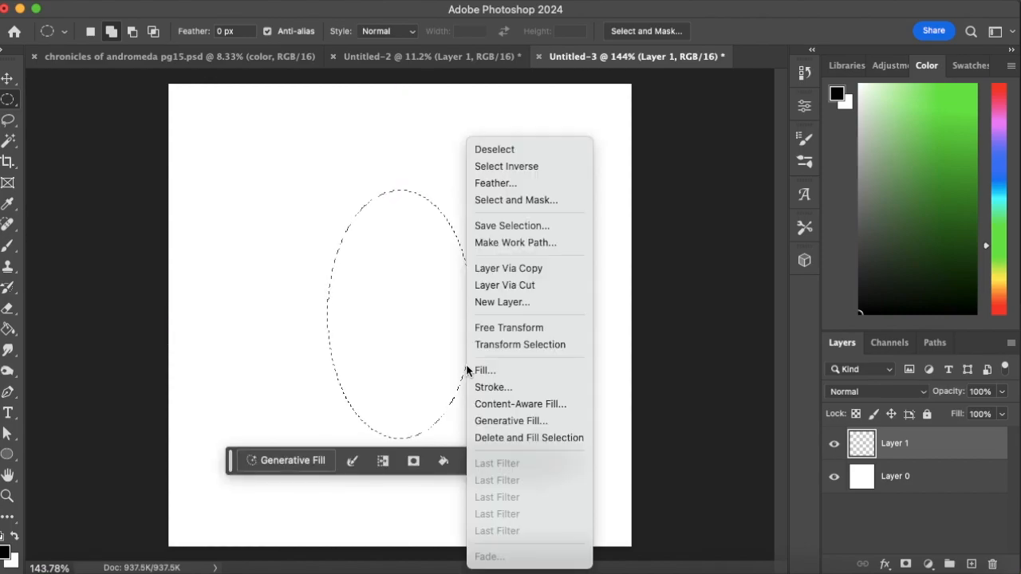
click(521, 387)
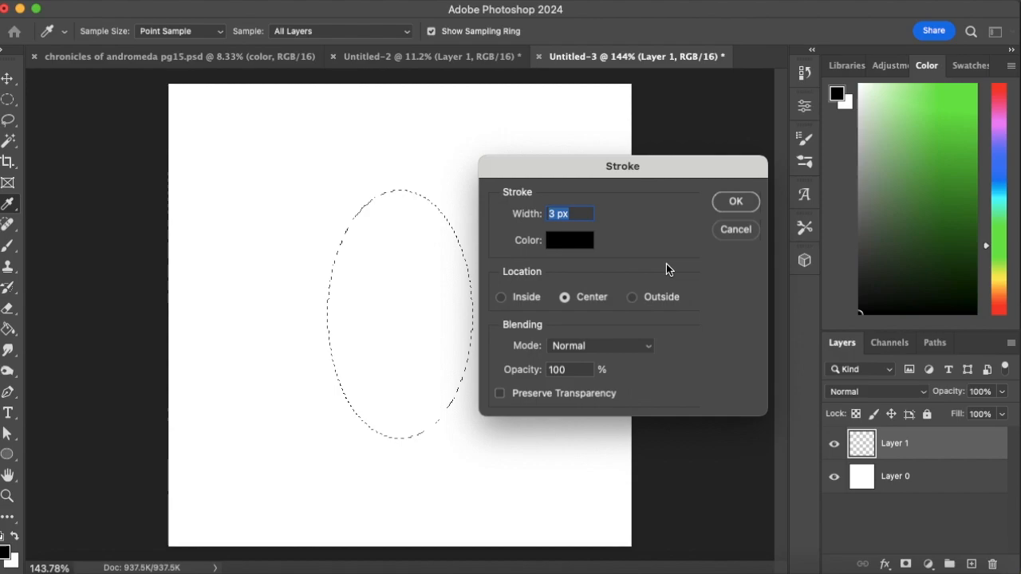
click(722, 200)
key(super+d)
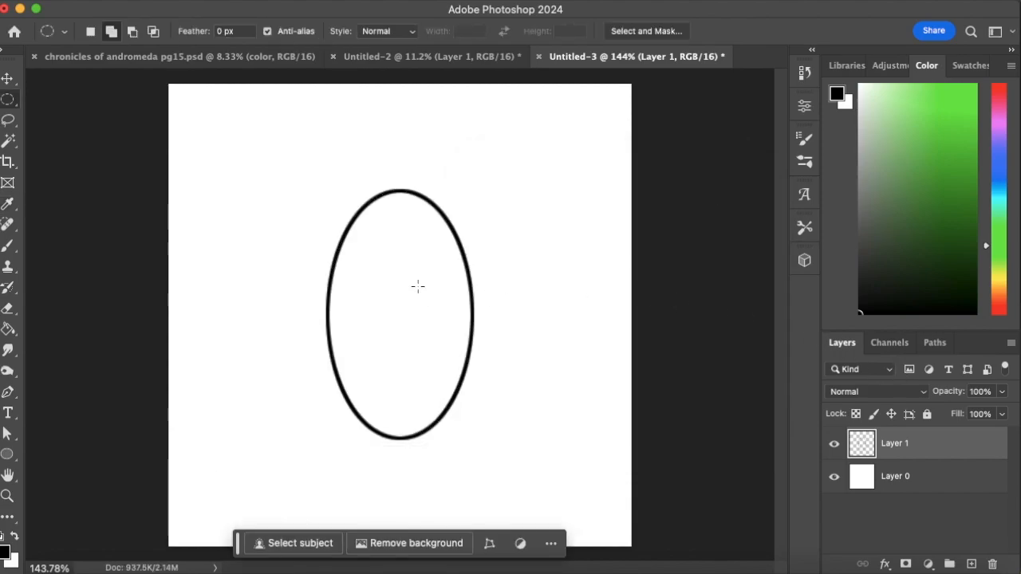
Outline a smaller concentric ellipse inside the oval on Layer 1 with a black stroke, and deselect it.
drag(361, 238, 444, 407)
right_click(442, 357)
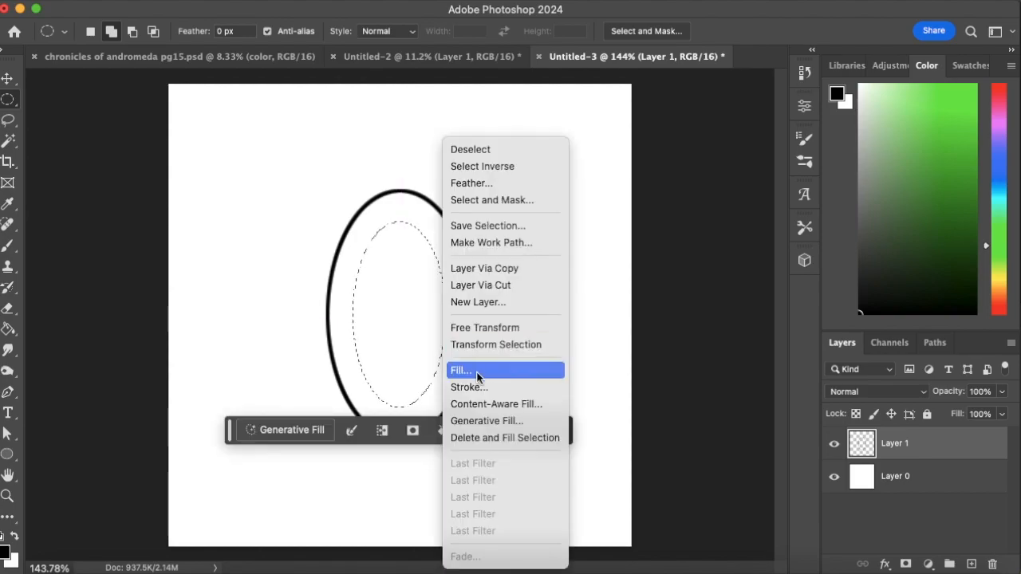
click(477, 387)
click(726, 201)
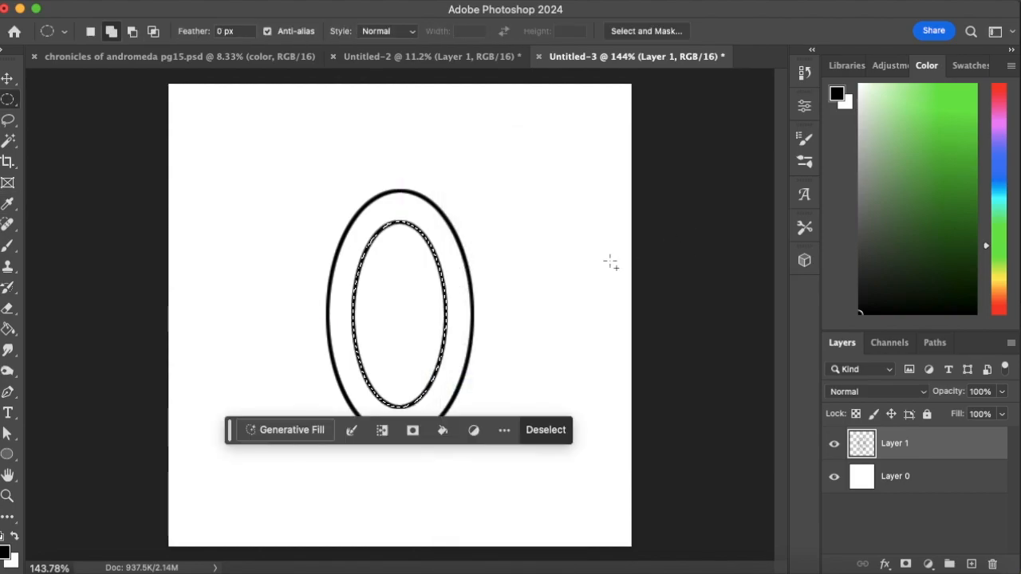
key(ctrl+d)
Add another layer and draw a tapered link end across the ring's upper edge with a 4 px black brush, trimming the overhanging line end.
click(14, 248)
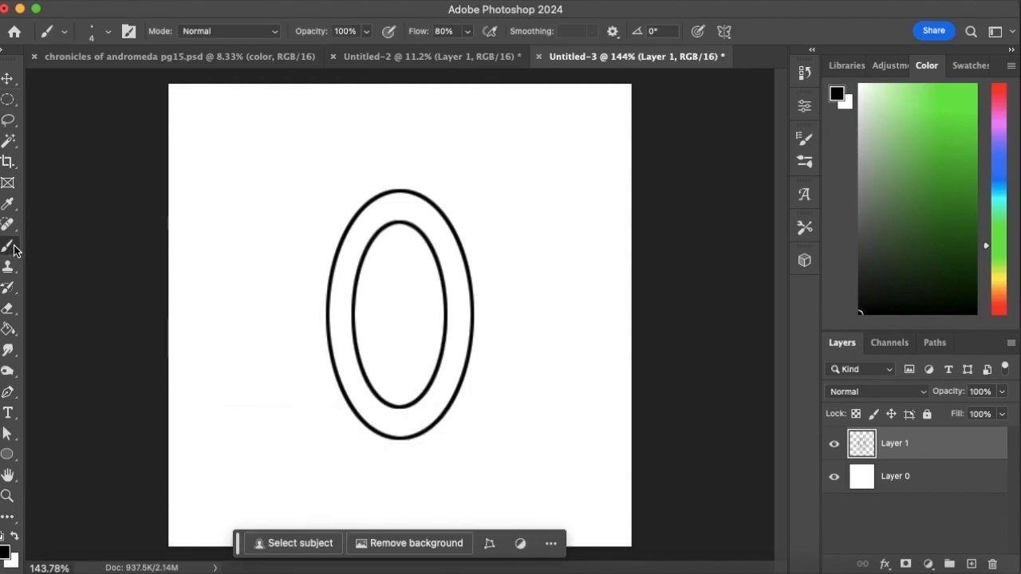
click(971, 564)
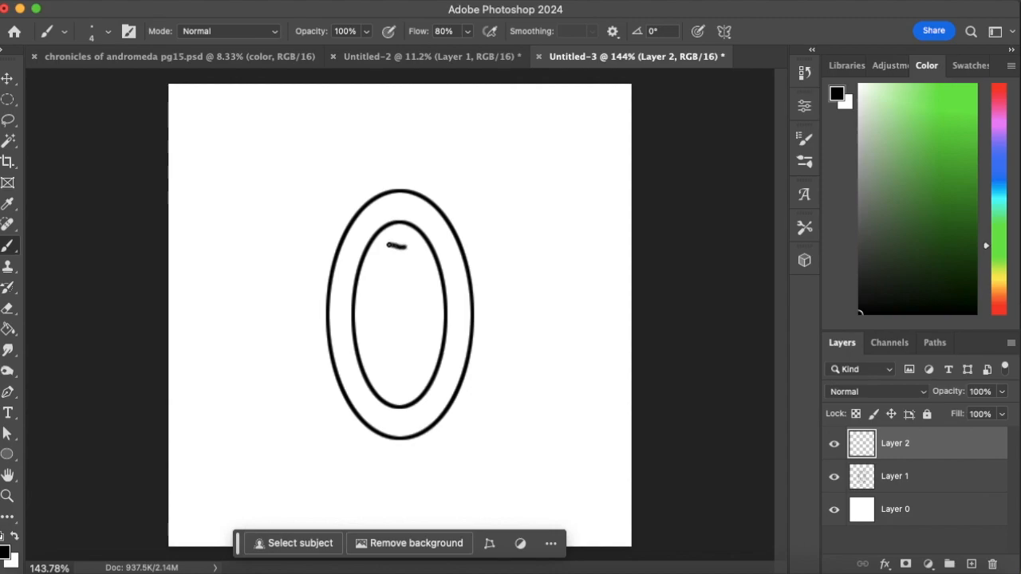
key(super+z)
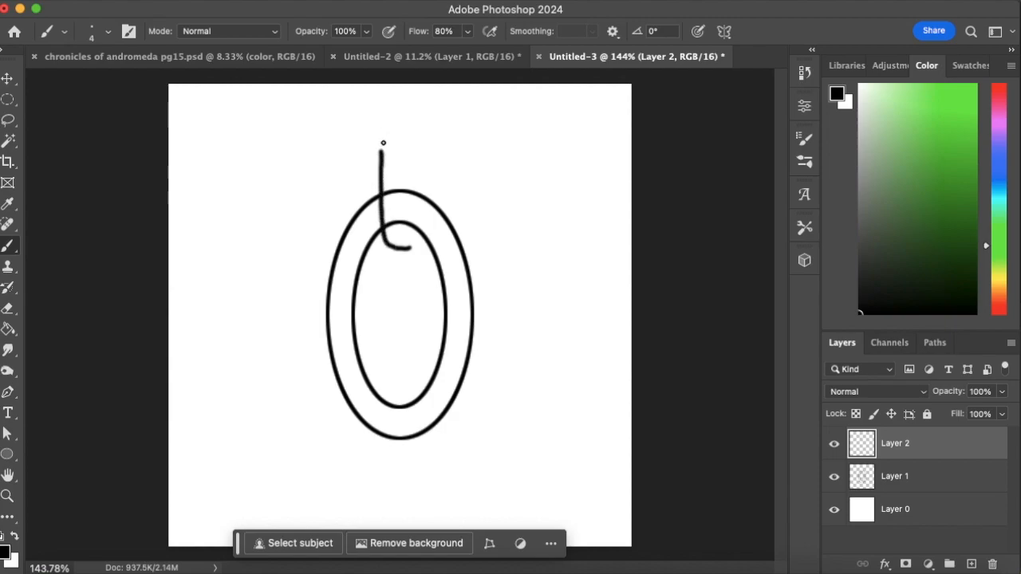
drag(392, 154, 430, 150)
drag(419, 217, 431, 160)
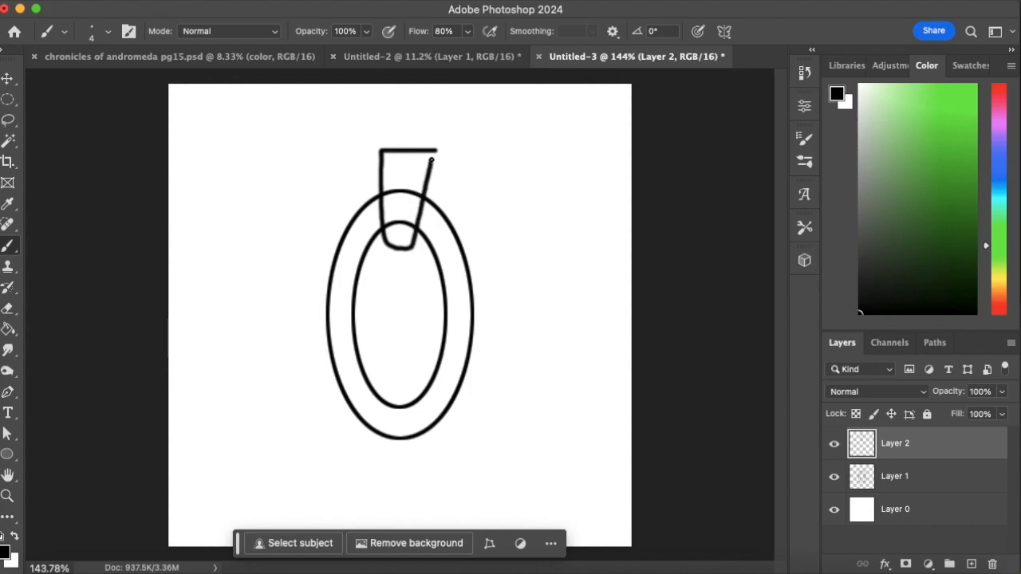
click(8, 308)
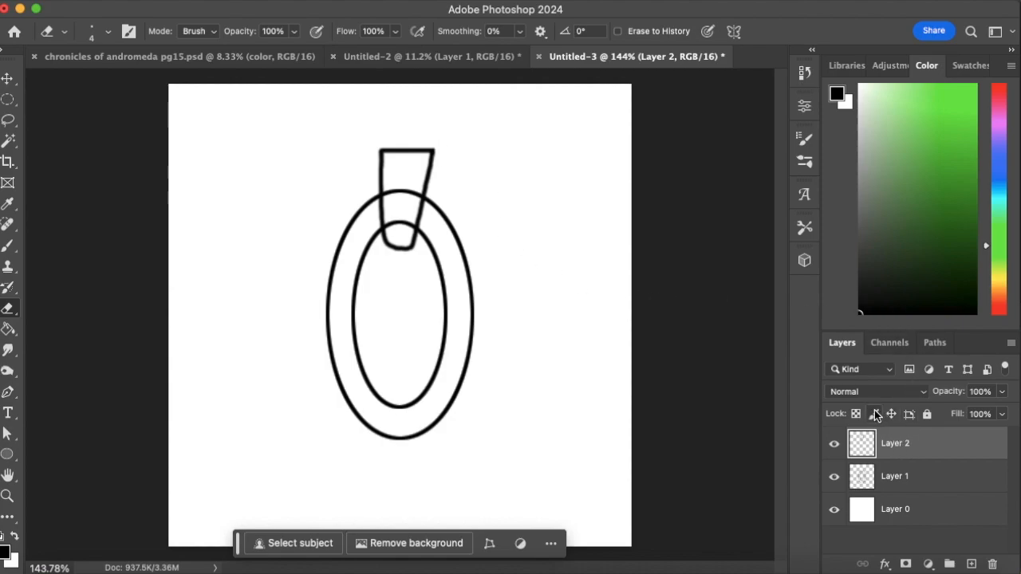
key(super+j)
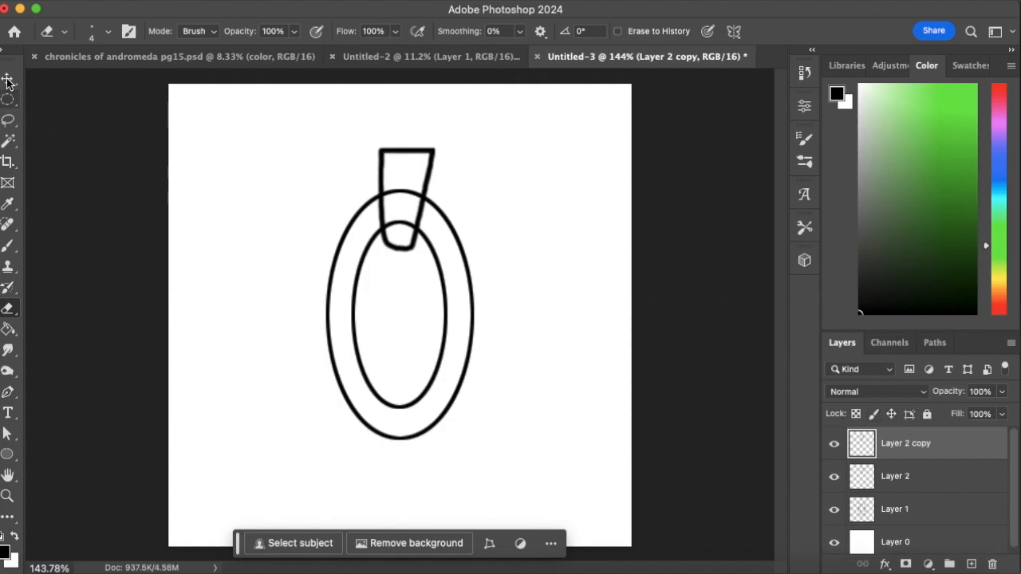
click(7, 80)
drag(457, 144, 303, 356)
drag(437, 190, 428, 428)
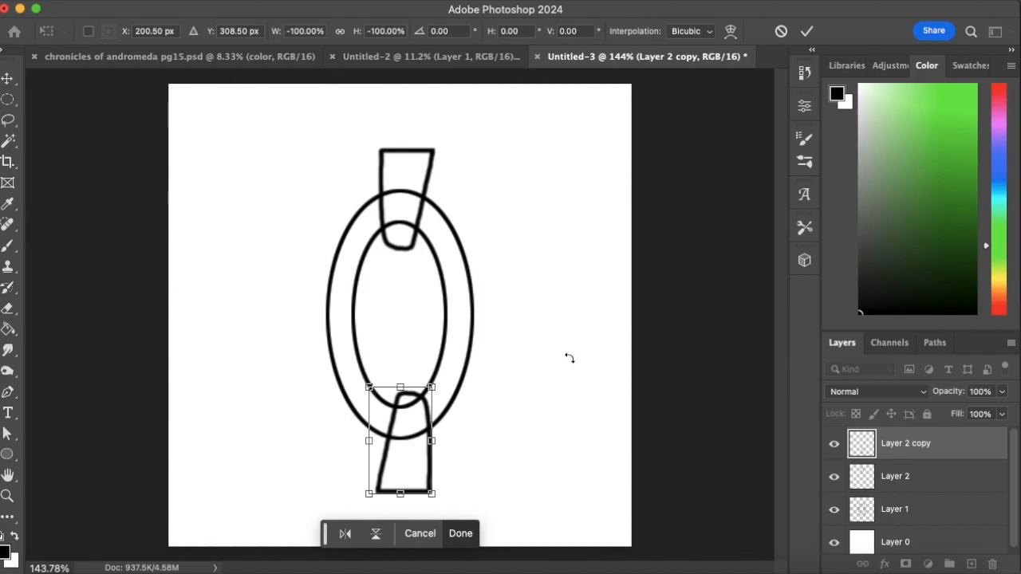
key(super+z)
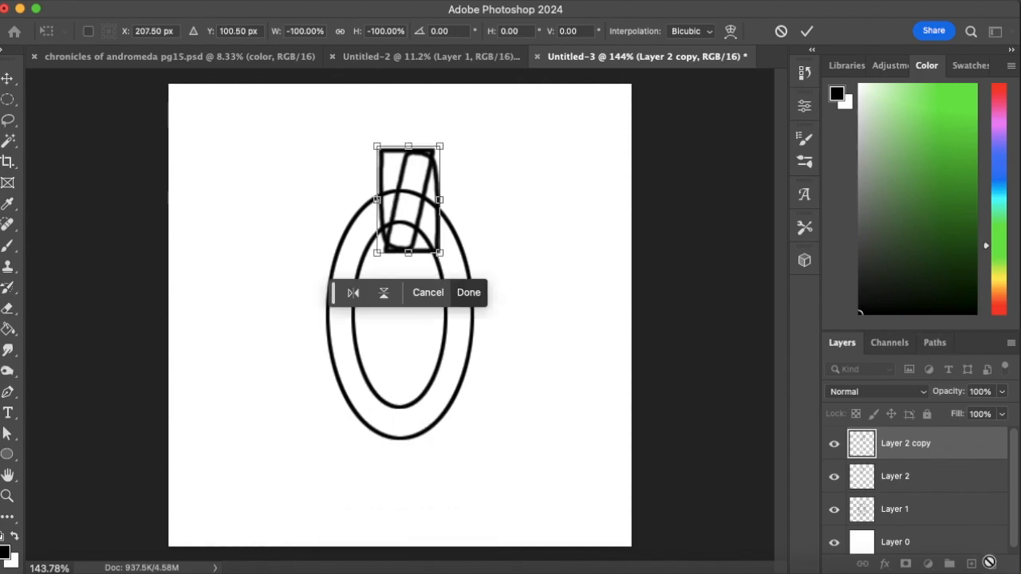
click(781, 32)
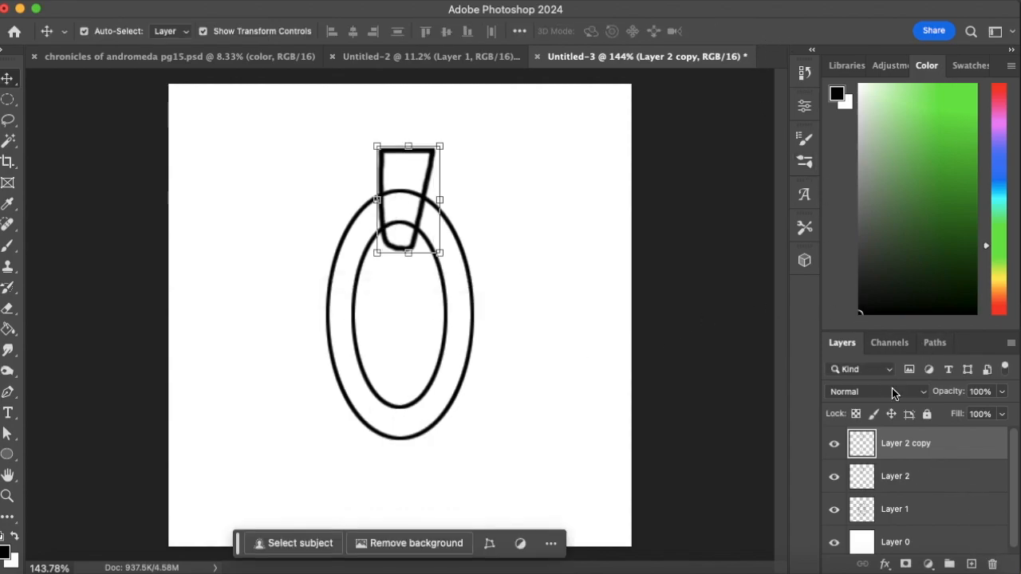
click(992, 564)
click(572, 215)
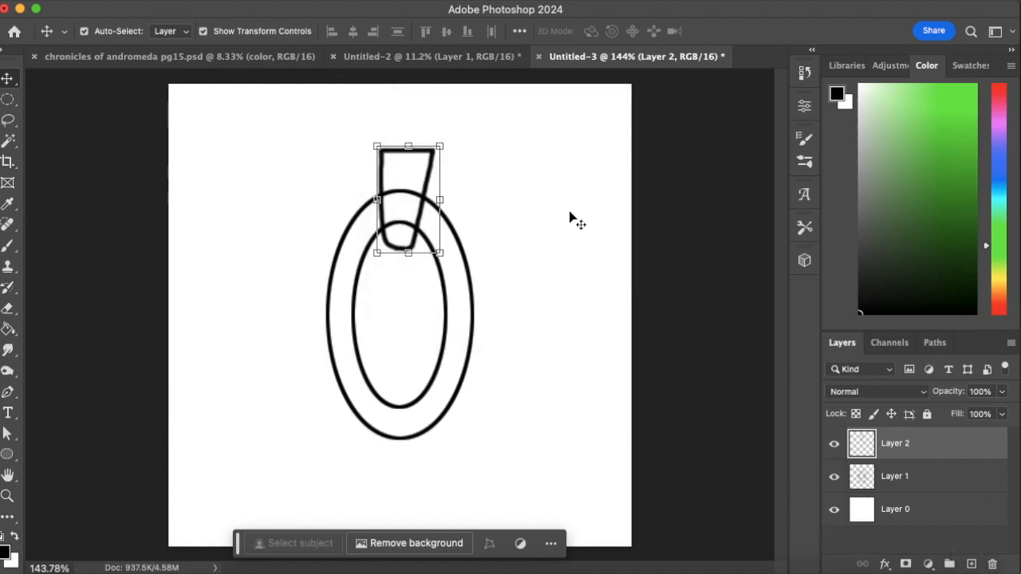
Delete Layer 2 with its link end and add a fresh empty layer above Layer 1.
click(992, 563)
click(529, 212)
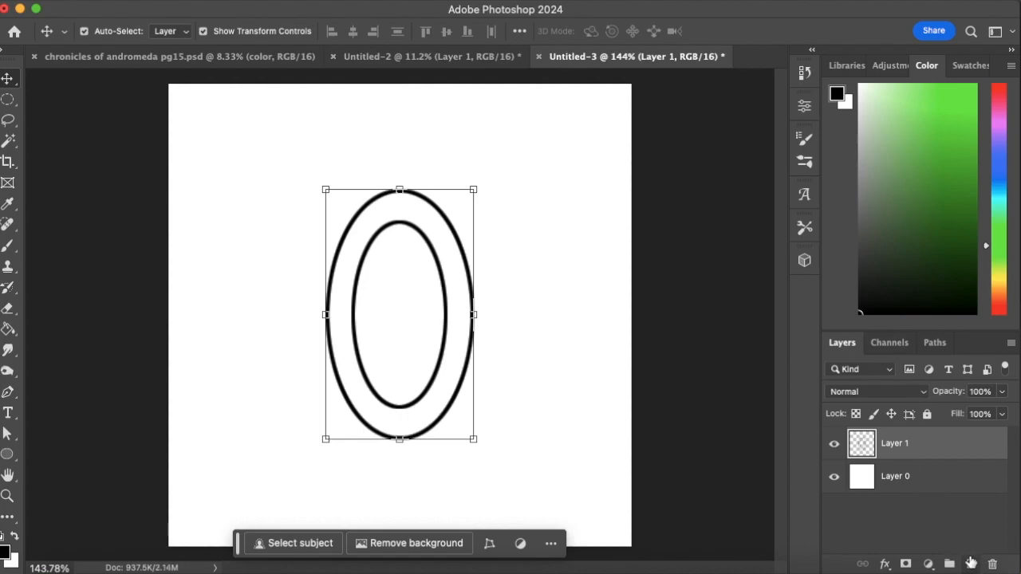
click(970, 563)
Draw a narrower tapered link end with a rounded tip across the ring's upper edge, using the 4 px black brush.
click(9, 244)
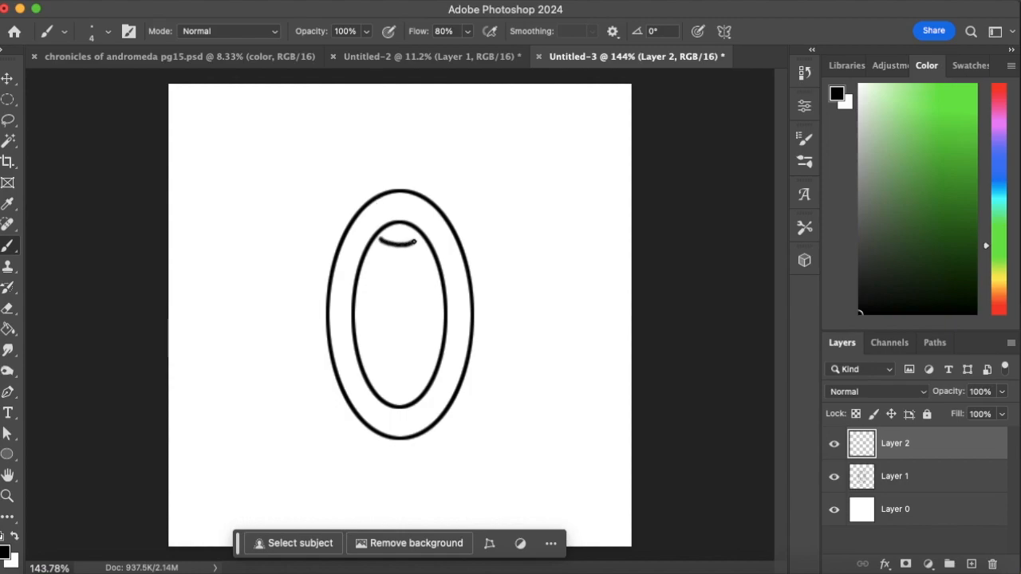
shift+click(422, 161)
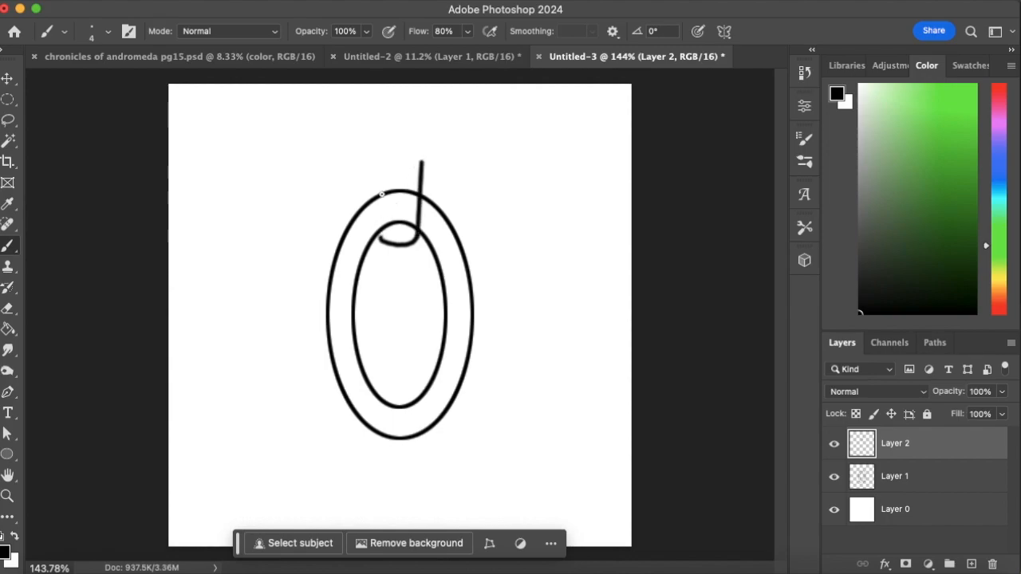
shift+click(369, 165)
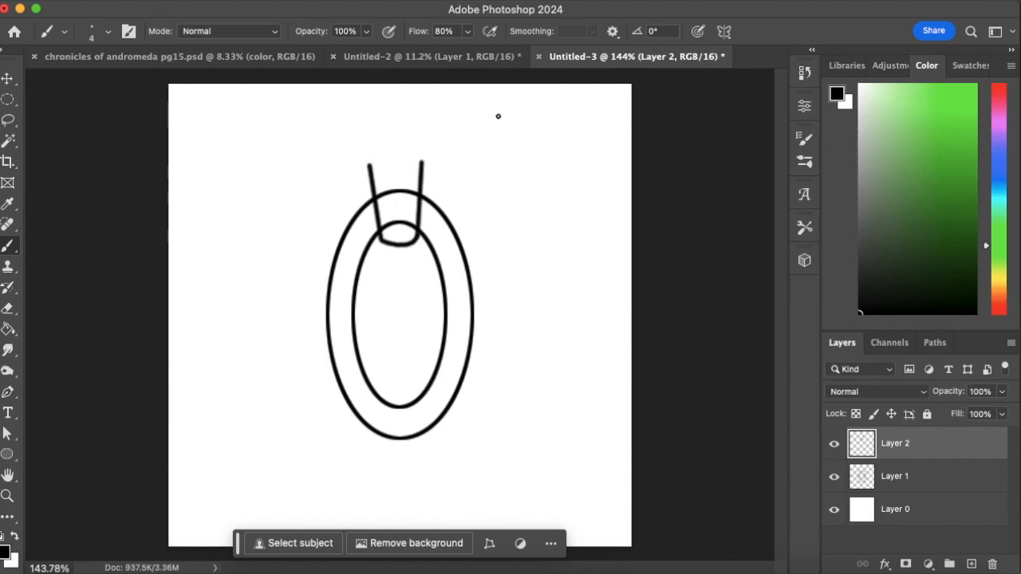
drag(415, 165, 371, 187)
Erase the upper link end's closing line on Layer 2 and the ring lines inside the link end on Layer 1.
key(e)
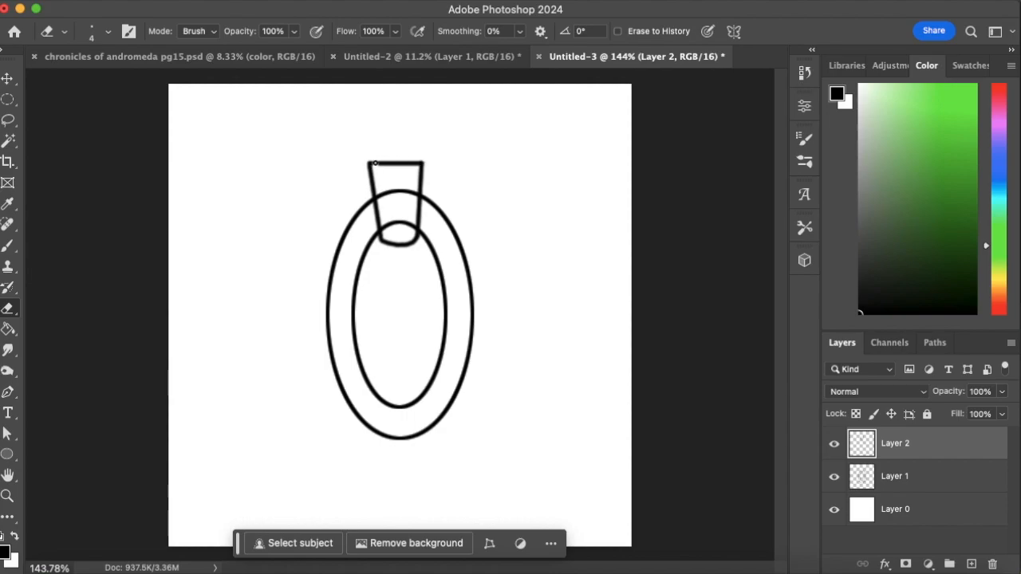
drag(379, 173, 403, 163)
click(907, 476)
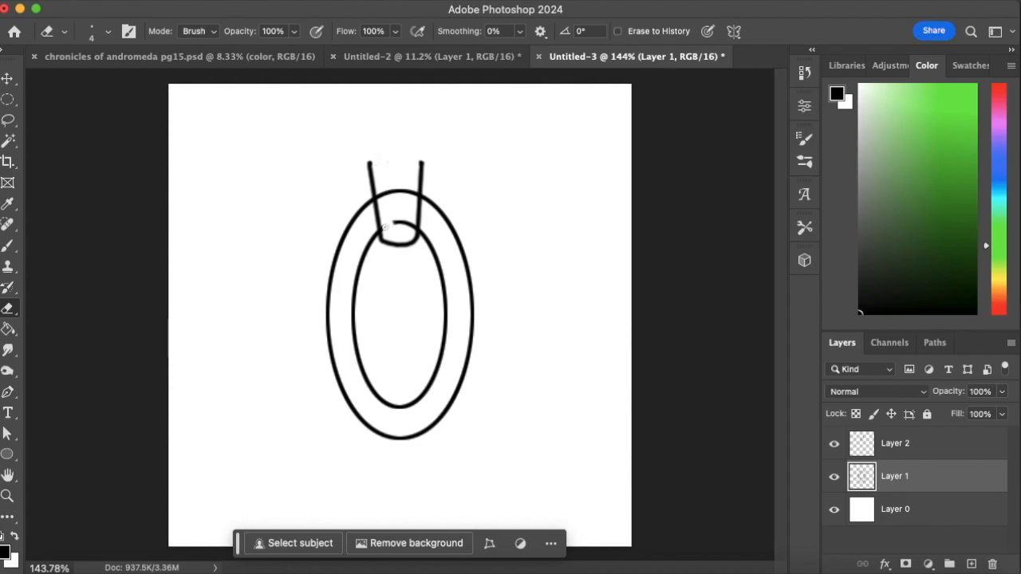
mouse_move(381, 196)
mouse_down()
mouse_move(389, 192)
mouse_move(395, 230)
mouse_move(384, 231)
mouse_move(403, 220)
mouse_move(412, 230)
mouse_move(413, 208)
mouse_move(398, 207)
mouse_up()
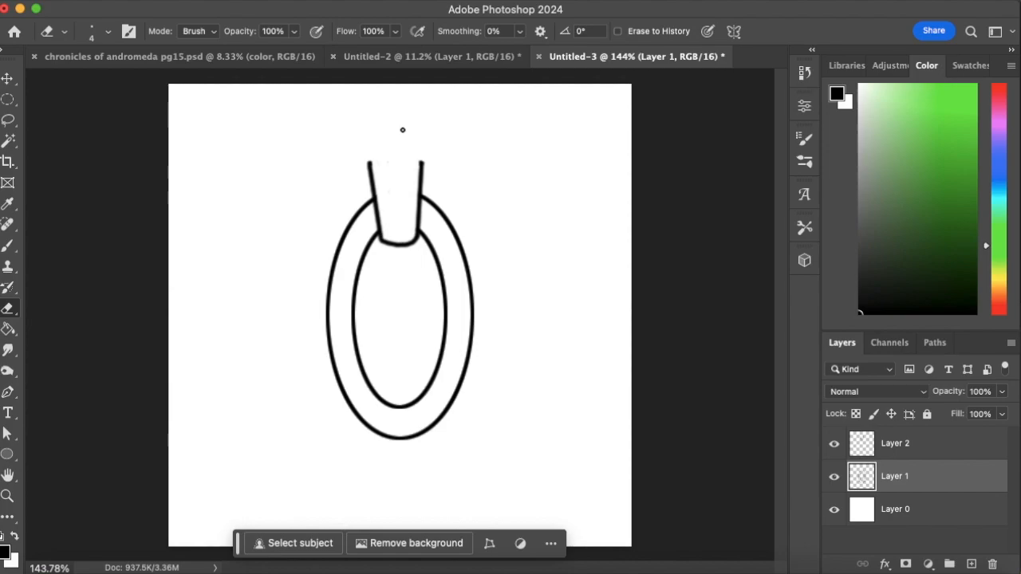
Duplicate Layer 2, flip the copy both horizontally and vertically, and place it straight down over the ring's lower edge.
click(11, 248)
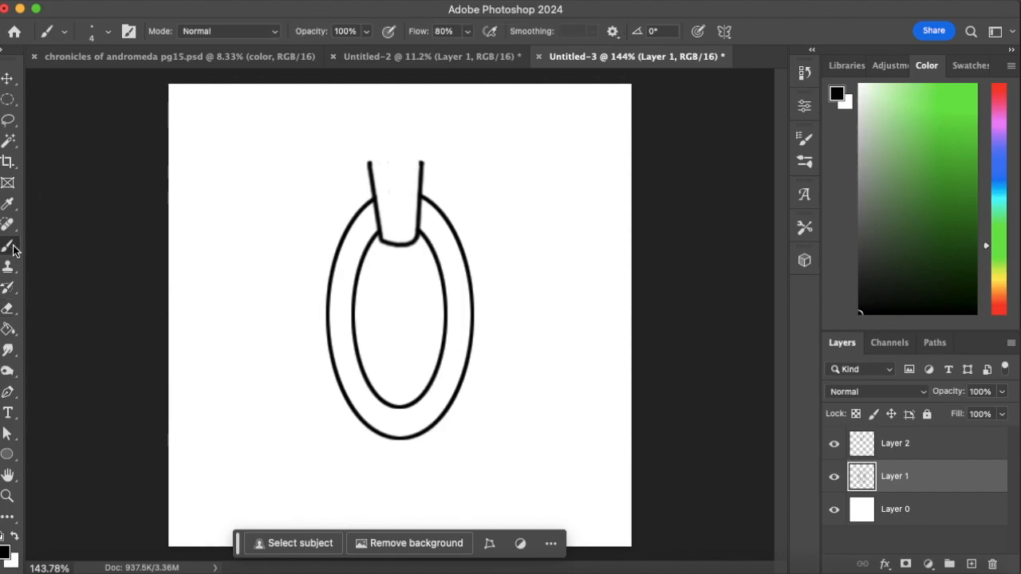
click(909, 449)
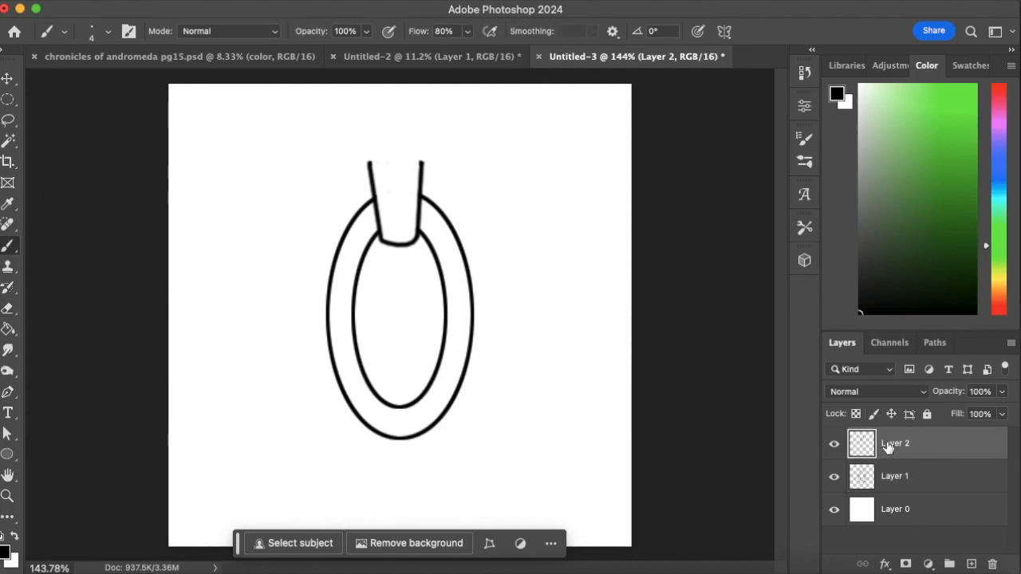
key(super+j)
key(v)
drag(439, 153, 289, 296)
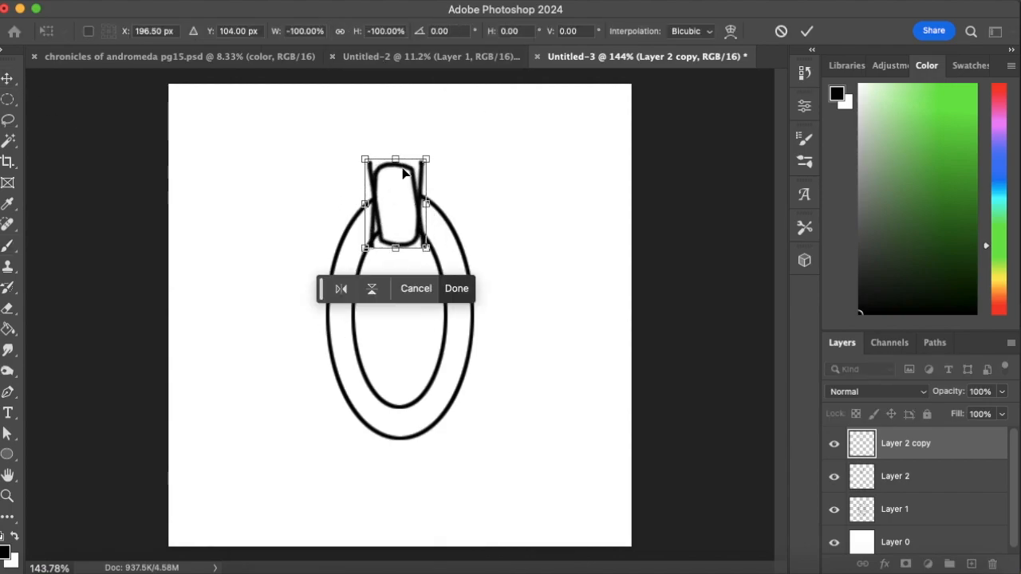
drag(403, 179, 437, 390)
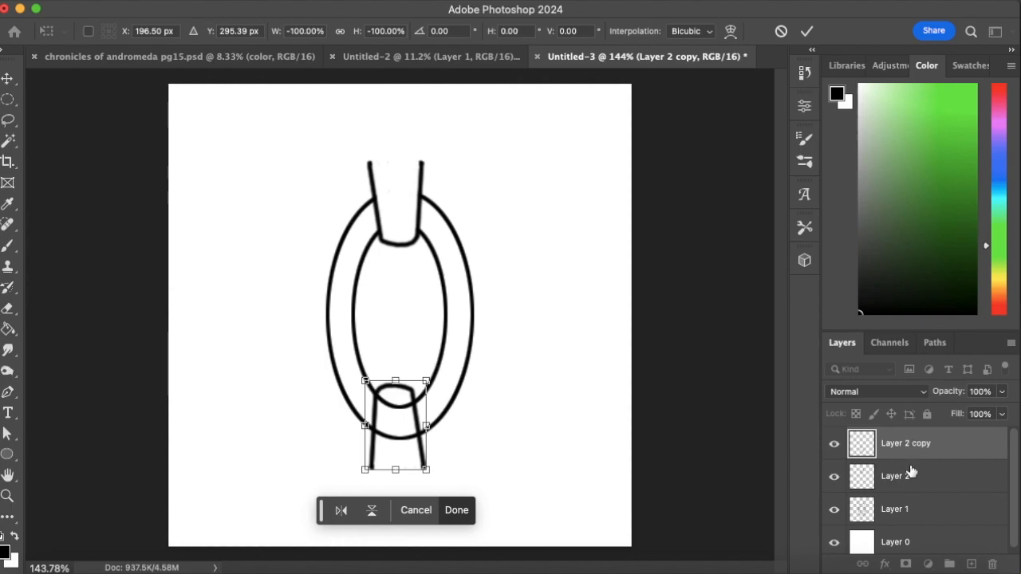
Keep the flipped copy's placement and erase the ring lines inside the lower link end on Layer 1.
click(910, 509)
click(8, 308)
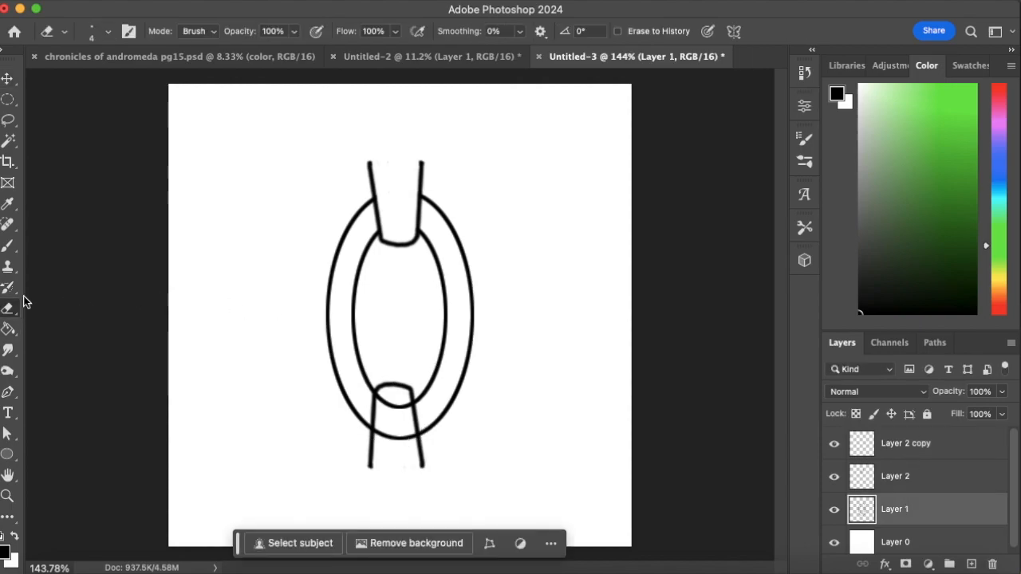
mouse_move(379, 434)
mouse_down()
mouse_move(381, 404)
mouse_move(396, 419)
mouse_move(407, 403)
mouse_up()
mouse_move(414, 437)
mouse_down()
mouse_move(399, 405)
mouse_move(384, 441)
mouse_move(382, 402)
mouse_move(402, 430)
mouse_up()
Merge Layer 1, Layer 2 and Layer 2 copy into one line-art layer.
shift+click(940, 445)
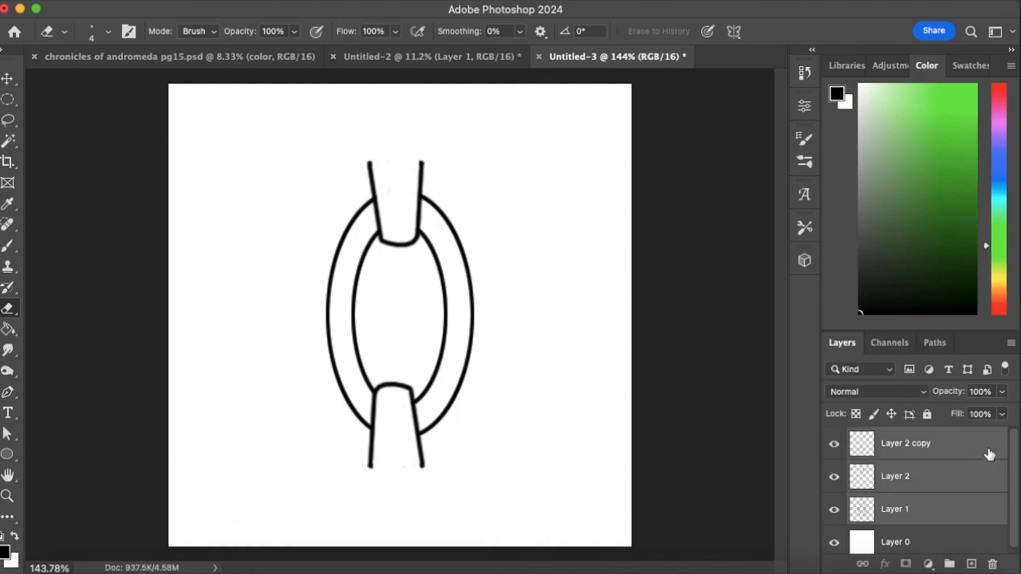
click(263, 4)
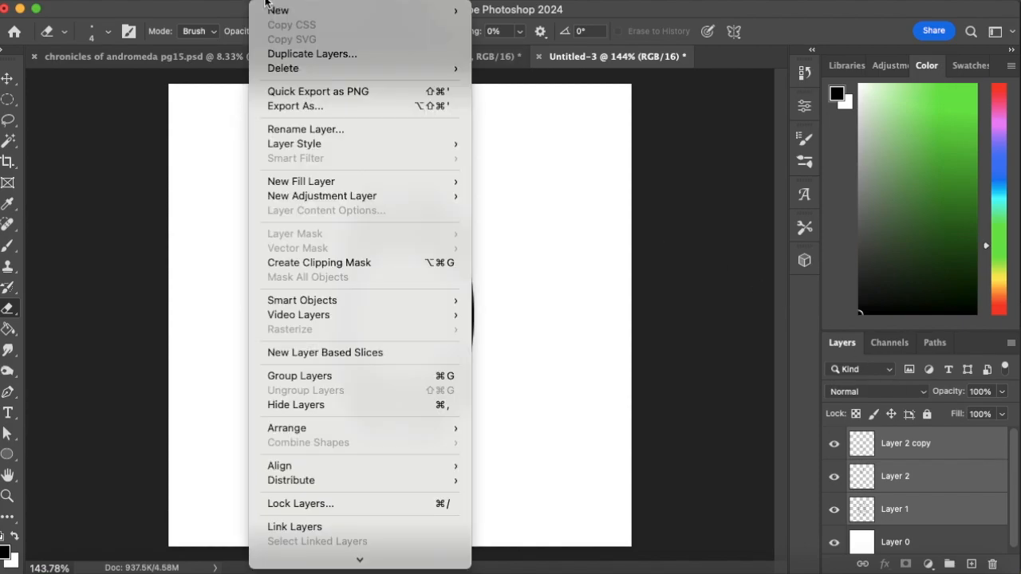
click(351, 505)
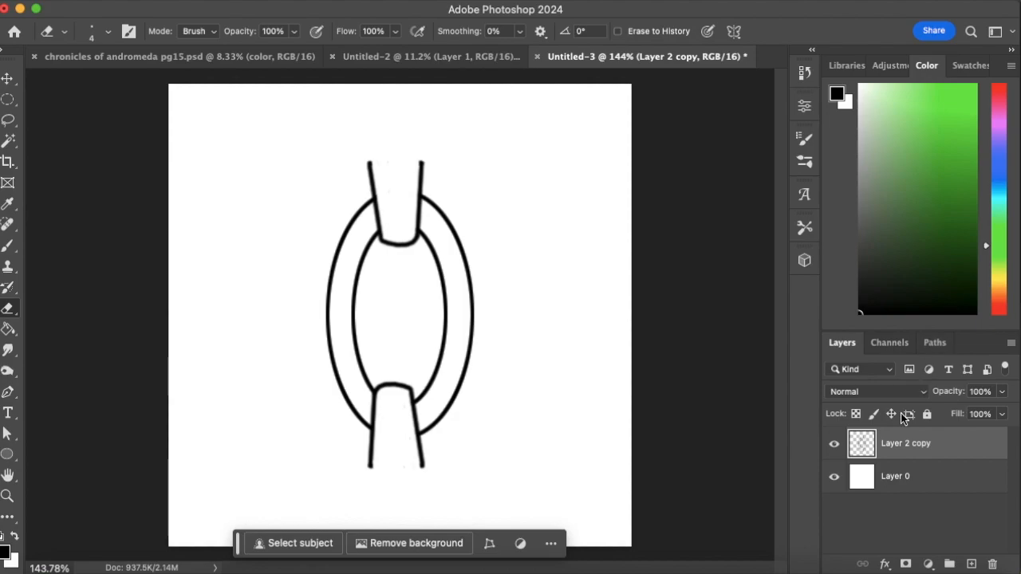
Add a layer between Layer 0 and the line art and name it color.
click(8, 246)
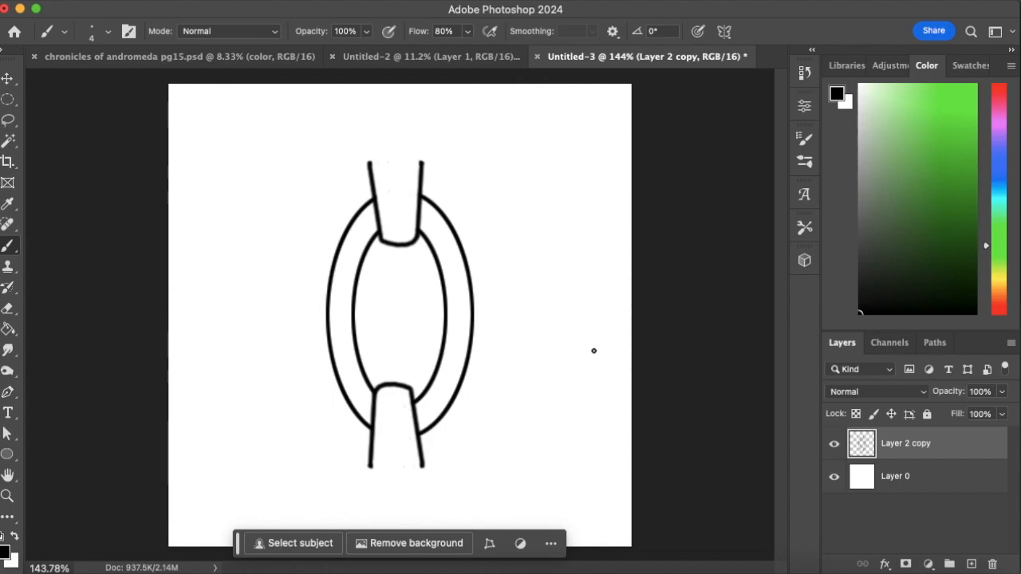
click(940, 475)
click(971, 563)
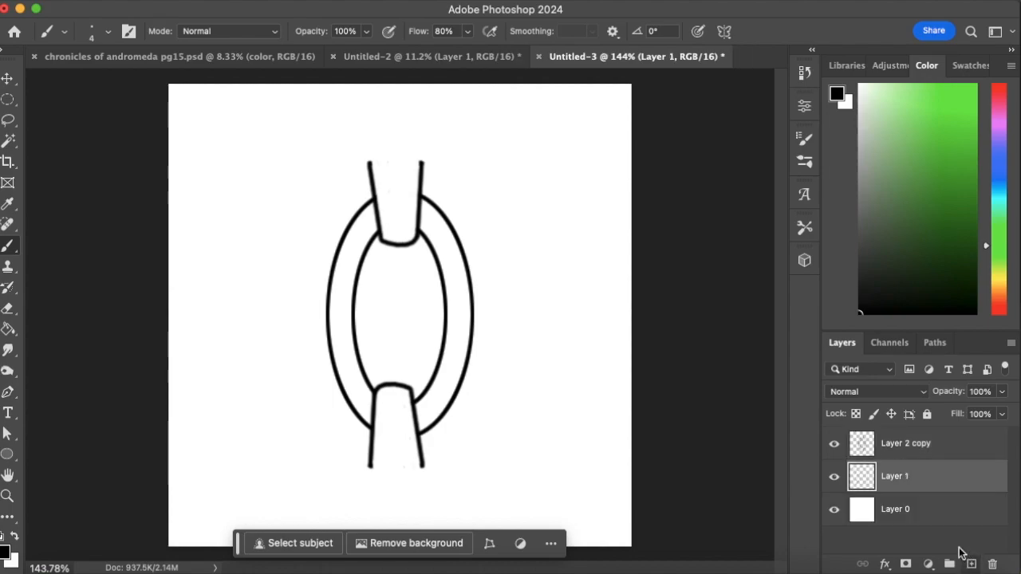
double_click(892, 476)
text(color)
key(Return)
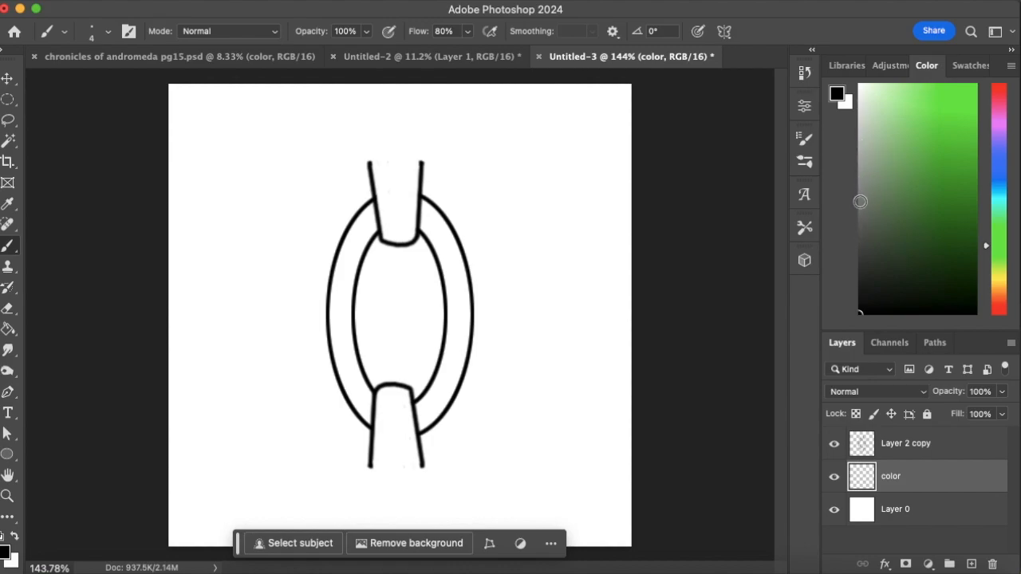
Choose a medium grey and fill the upper and lower link ends with the 4 px brush on the color layer.
drag(860, 198, 839, 174)
mouse_move(372, 165)
mouse_down()
mouse_move(420, 173)
mouse_move(421, 164)
mouse_move(368, 182)
mouse_up()
click(9, 307)
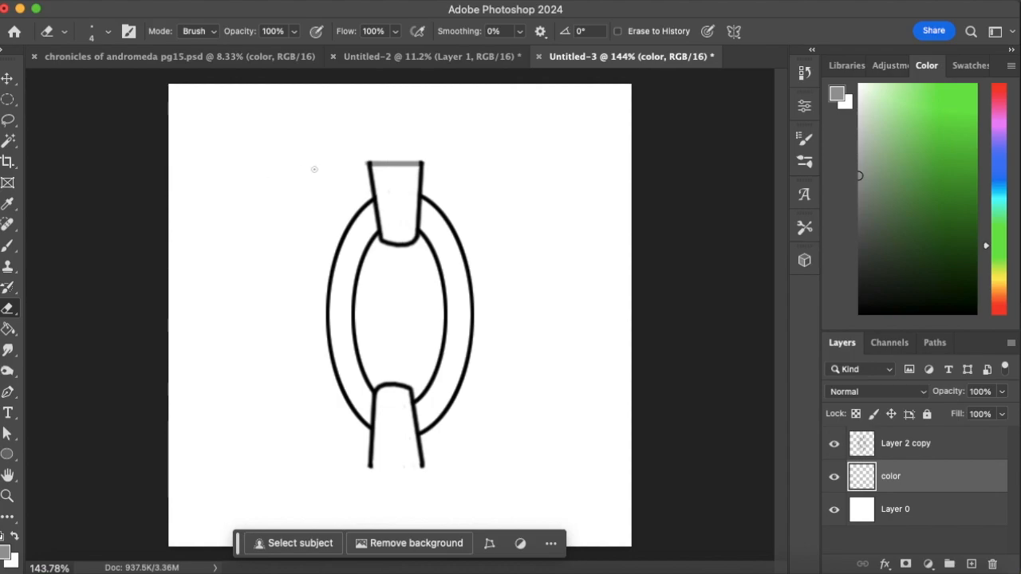
click(8, 245)
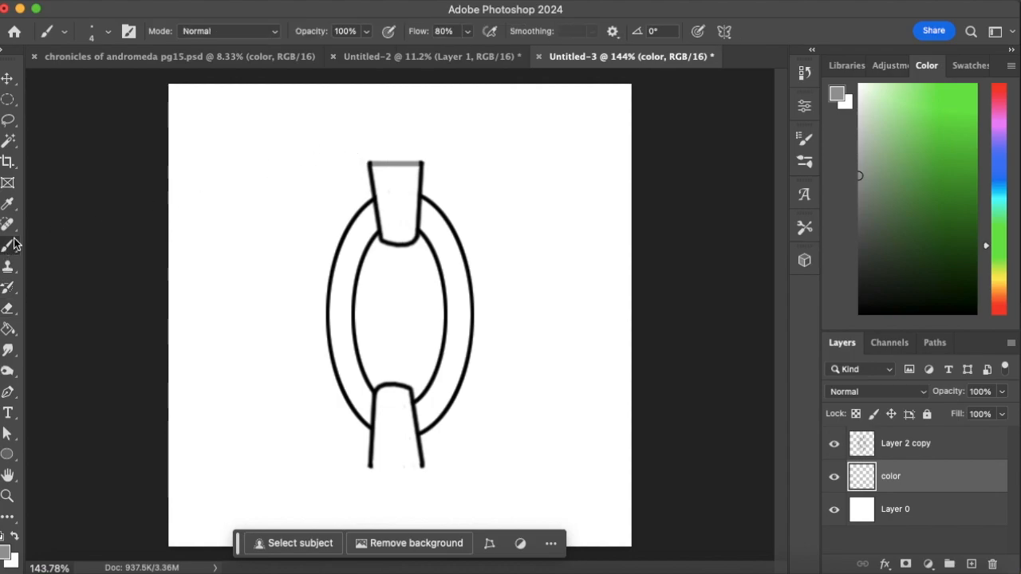
mouse_move(374, 165)
mouse_down()
mouse_move(391, 221)
mouse_move(376, 174)
mouse_move(391, 234)
mouse_move(383, 231)
mouse_move(406, 237)
mouse_move(385, 238)
mouse_move(404, 240)
mouse_move(415, 224)
mouse_move(410, 190)
mouse_move(414, 214)
mouse_move(408, 207)
mouse_move(393, 229)
mouse_move(407, 176)
mouse_move(383, 199)
mouse_move(392, 181)
mouse_move(383, 168)
mouse_move(409, 170)
mouse_move(378, 168)
mouse_move(417, 168)
mouse_move(414, 212)
mouse_up()
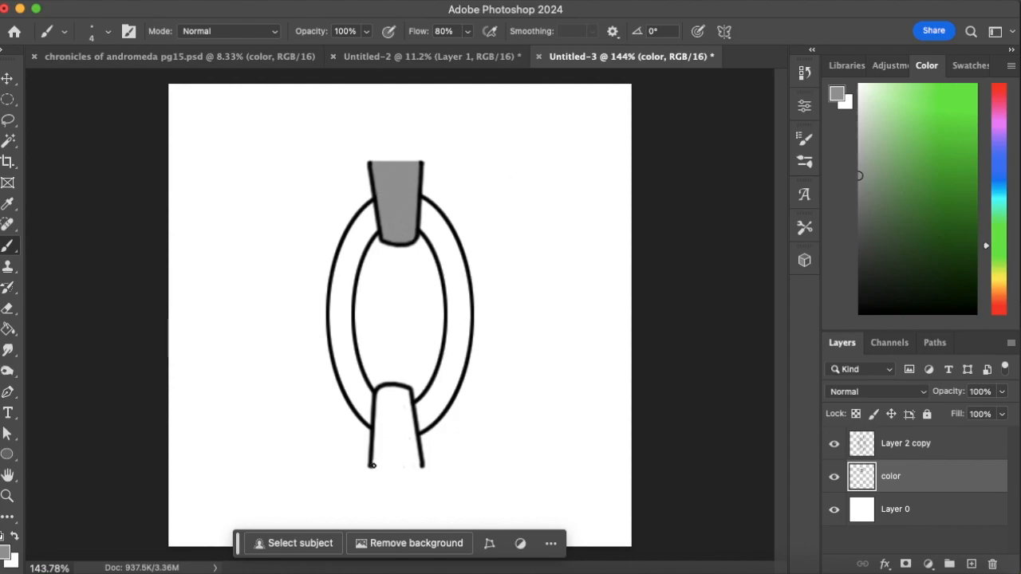
mouse_move(371, 466)
mouse_down()
mouse_move(421, 474)
mouse_move(380, 433)
mouse_move(379, 458)
mouse_move(385, 429)
mouse_up()
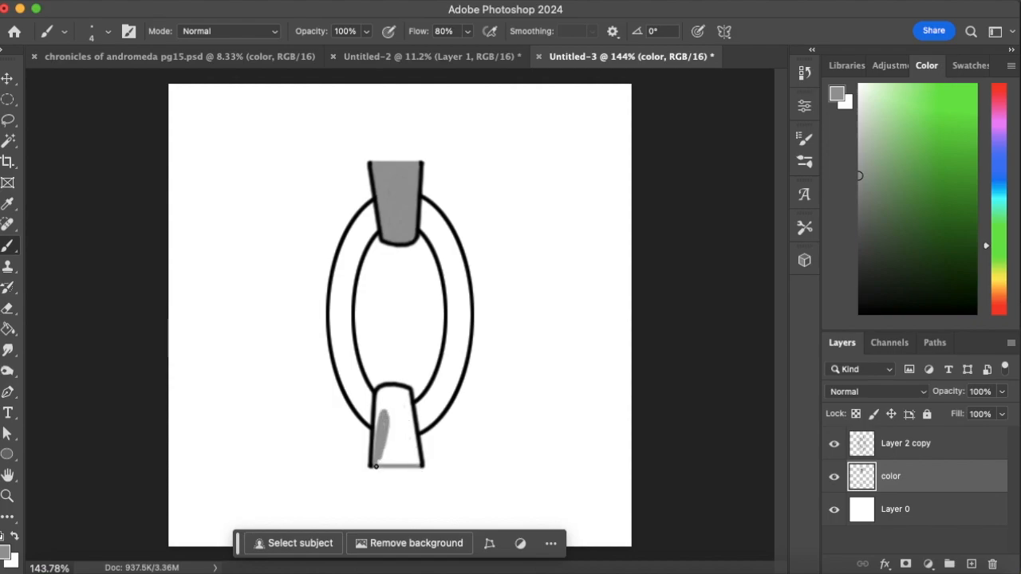
mouse_move(375, 462)
mouse_down()
mouse_move(419, 460)
mouse_move(410, 446)
mouse_move(379, 459)
mouse_move(402, 453)
mouse_move(410, 409)
mouse_move(401, 399)
mouse_move(395, 435)
mouse_move(387, 399)
mouse_move(377, 451)
mouse_up()
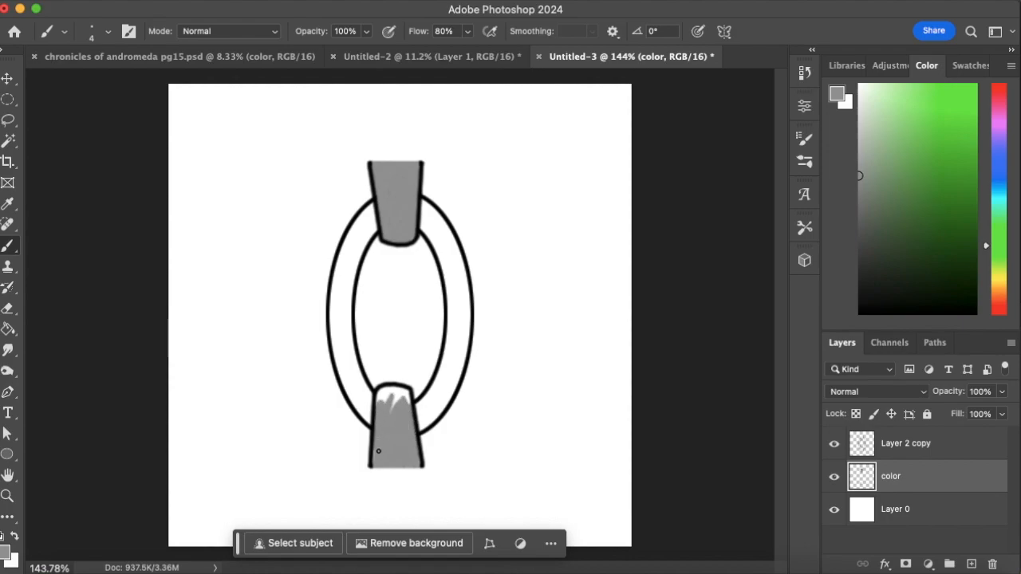
mouse_move(391, 402)
mouse_down()
mouse_move(378, 391)
mouse_move(409, 404)
mouse_up()
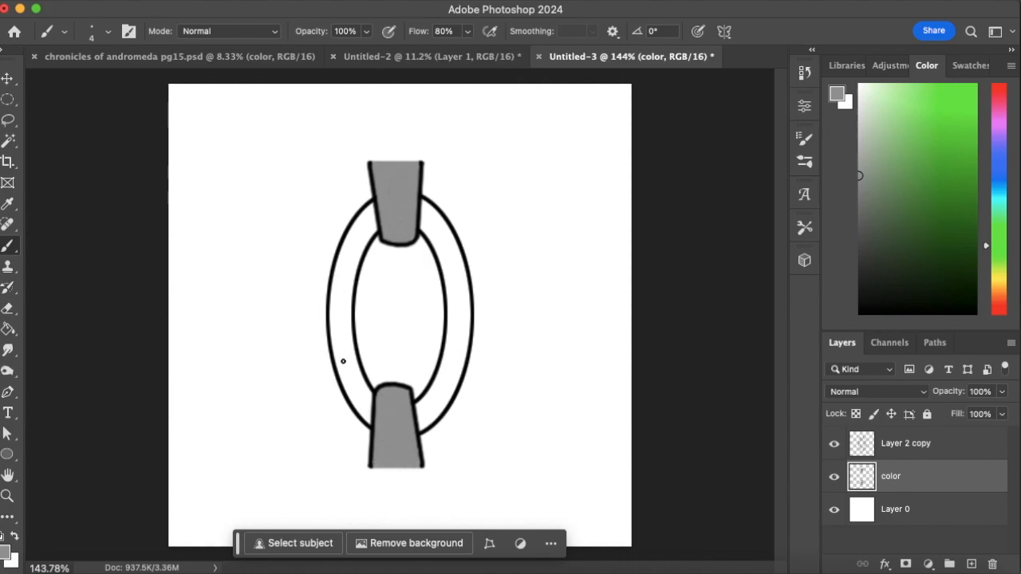
Fill both sides of the ring between its two outlines with the same grey on the color layer.
mouse_move(365, 415)
mouse_down()
mouse_move(346, 384)
mouse_move(367, 418)
mouse_move(340, 358)
mouse_move(357, 406)
mouse_move(348, 359)
mouse_move(368, 407)
mouse_move(347, 311)
mouse_move(345, 361)
mouse_move(336, 328)
mouse_move(335, 349)
mouse_move(341, 369)
mouse_move(336, 277)
mouse_move(343, 253)
mouse_move(351, 317)
mouse_move(342, 261)
mouse_move(336, 288)
mouse_move(374, 206)
mouse_move(361, 248)
mouse_up()
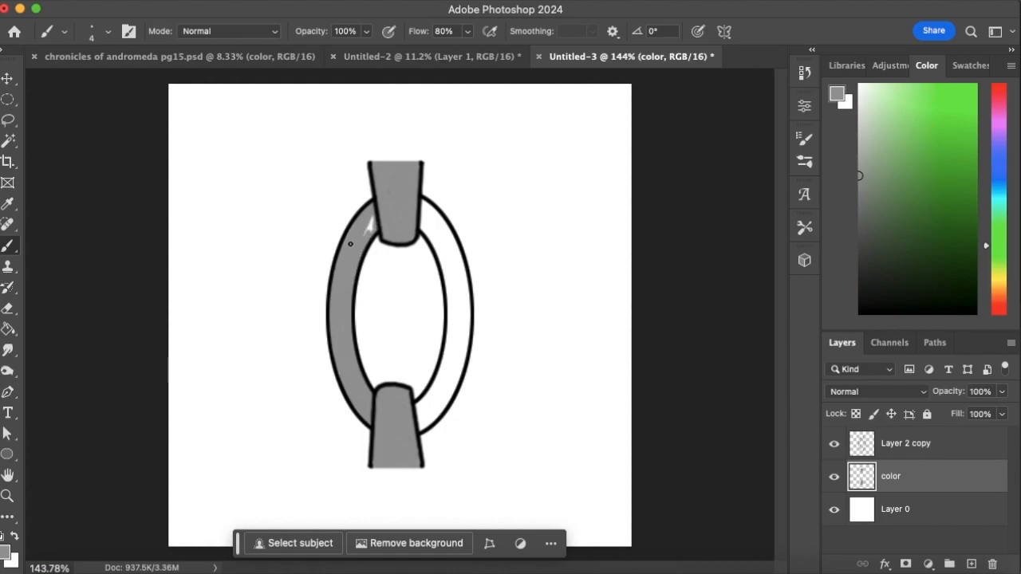
drag(357, 223, 369, 232)
mouse_move(424, 230)
mouse_down()
mouse_move(427, 204)
mouse_move(448, 276)
mouse_move(429, 205)
mouse_move(451, 236)
mouse_move(436, 213)
mouse_move(465, 283)
mouse_move(444, 232)
mouse_move(456, 309)
mouse_move(439, 253)
mouse_move(456, 308)
mouse_move(457, 246)
mouse_move(457, 301)
mouse_move(440, 225)
mouse_move(465, 321)
mouse_move(469, 307)
mouse_move(457, 371)
mouse_move(421, 430)
mouse_move(417, 410)
mouse_move(450, 360)
mouse_move(440, 380)
mouse_move(453, 305)
mouse_move(458, 358)
mouse_move(447, 369)
mouse_move(461, 371)
mouse_move(426, 426)
mouse_up()
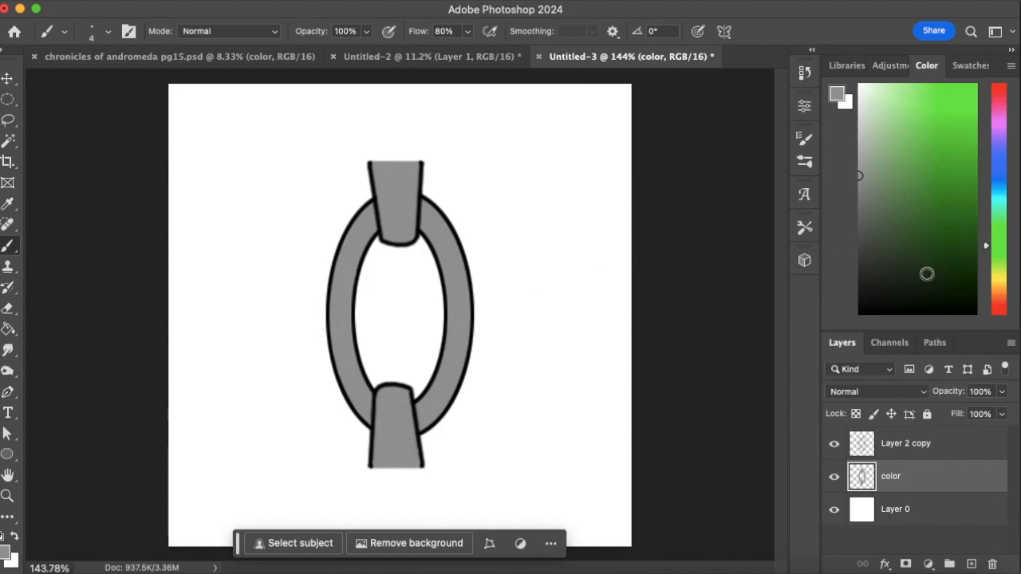
Paint short black accent strokes on both link ends and one long stroke on the ring's right side on Layer 2 copy.
click(923, 449)
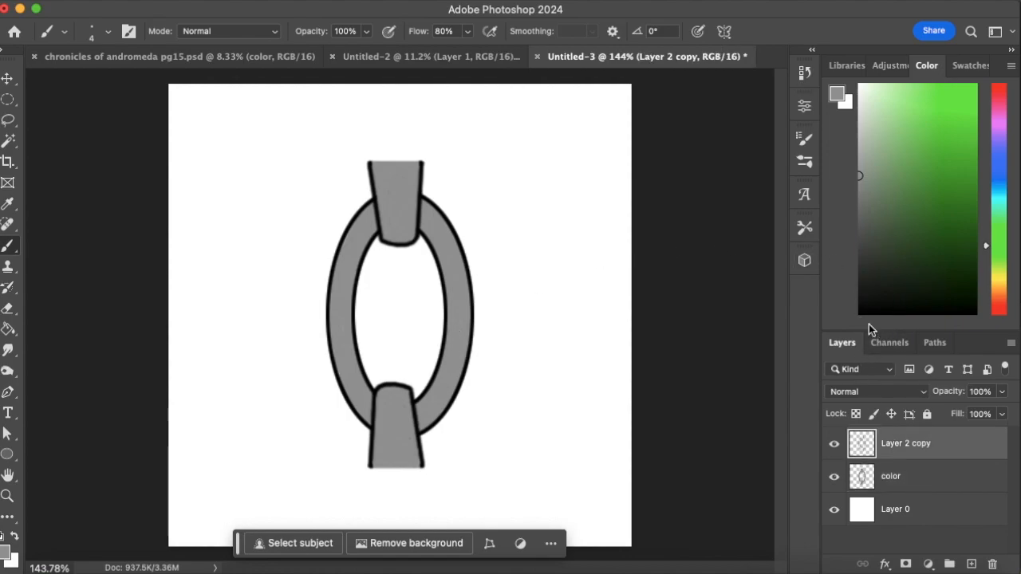
click(861, 311)
drag(392, 397, 386, 404)
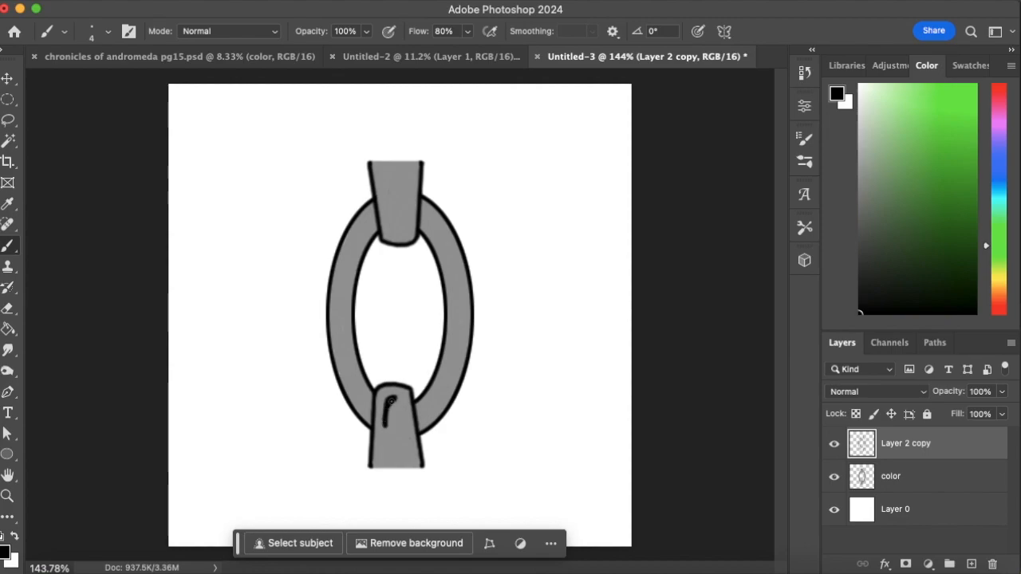
drag(405, 232, 409, 221)
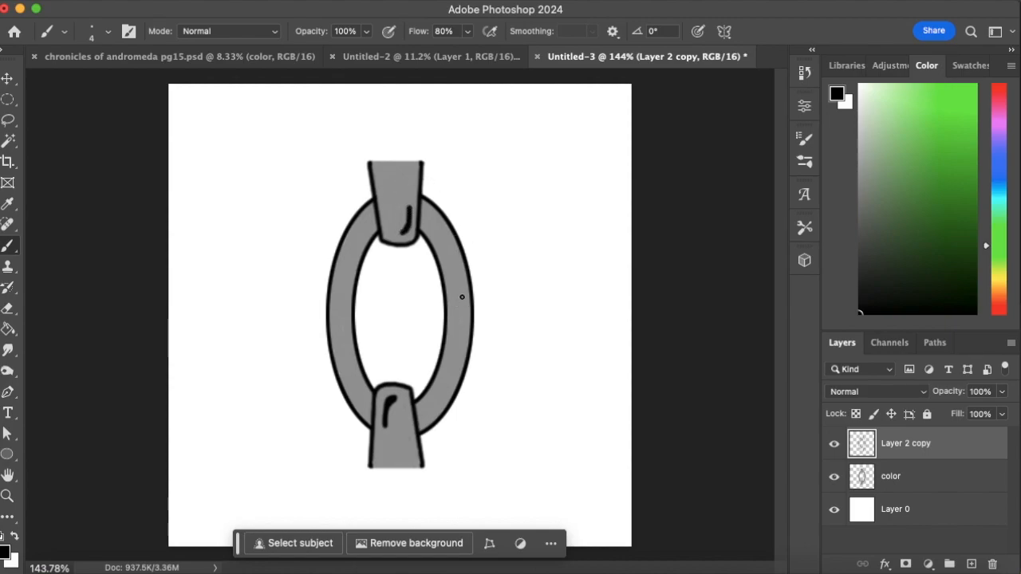
drag(455, 275, 459, 349)
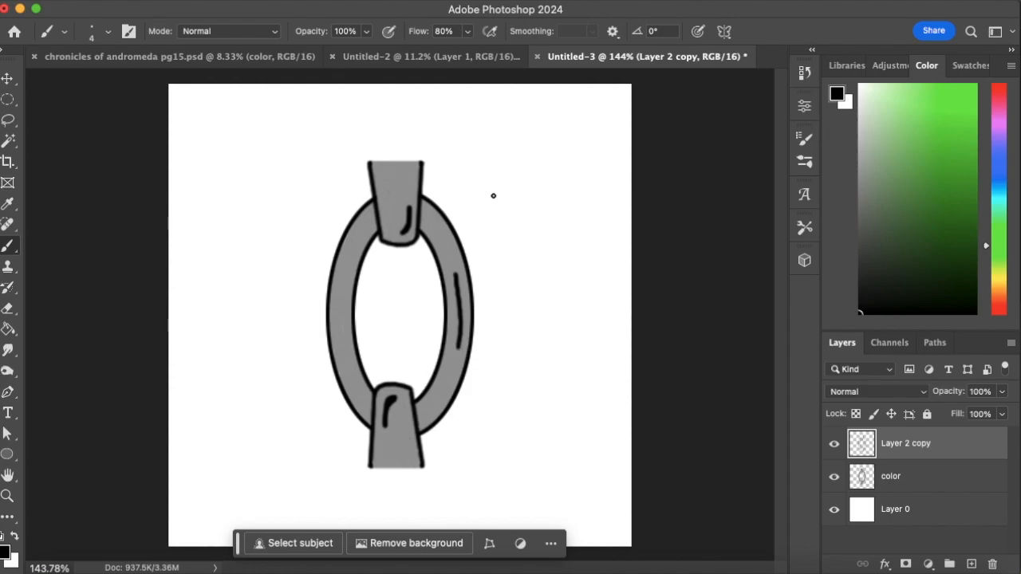
Replace the long accent stroke on the ring's right side with a shorter curved black stroke on Layer 2 copy.
key(super+z)
drag(454, 284, 458, 343)
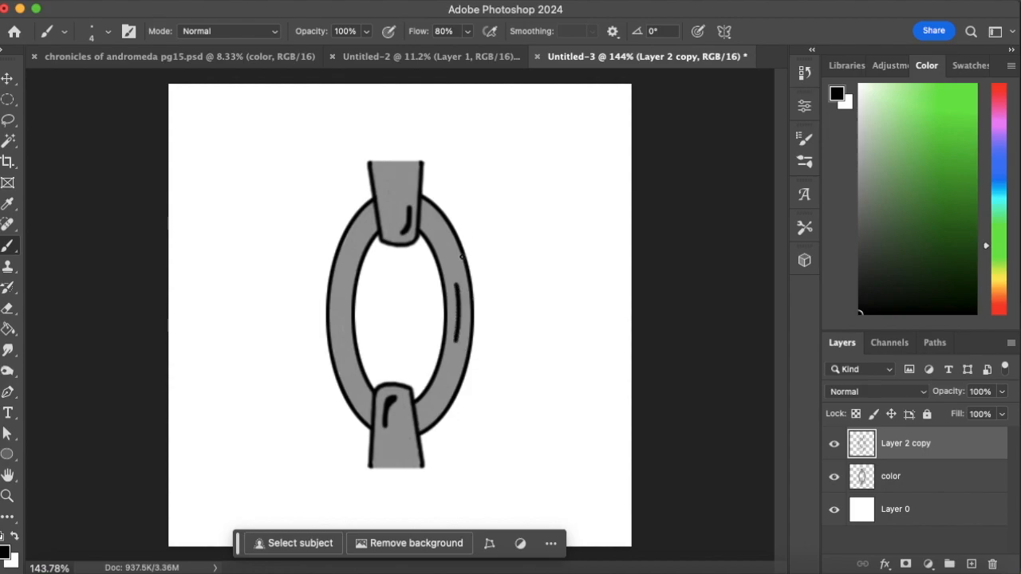
drag(343, 353, 341, 282)
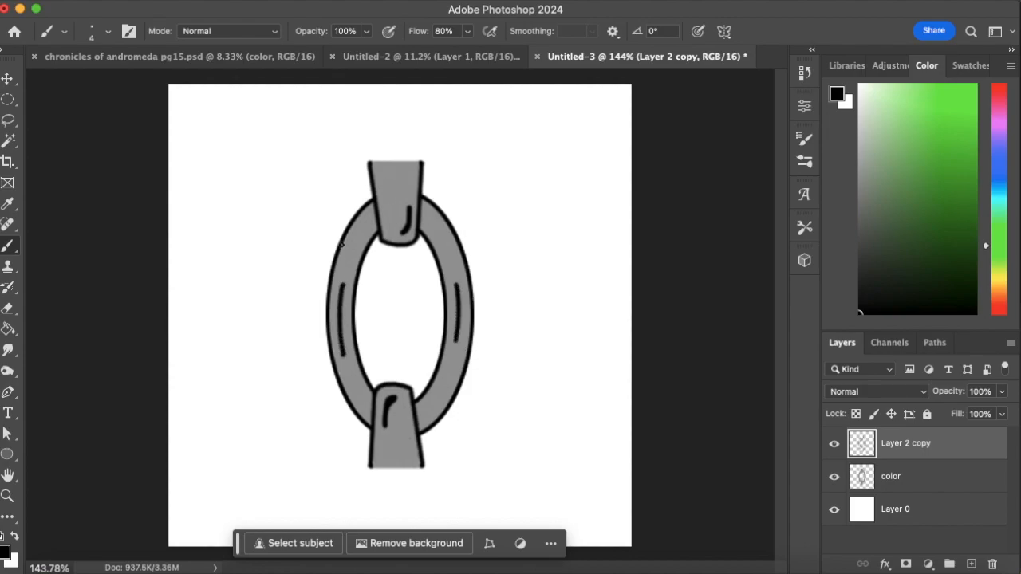
key(super+z)
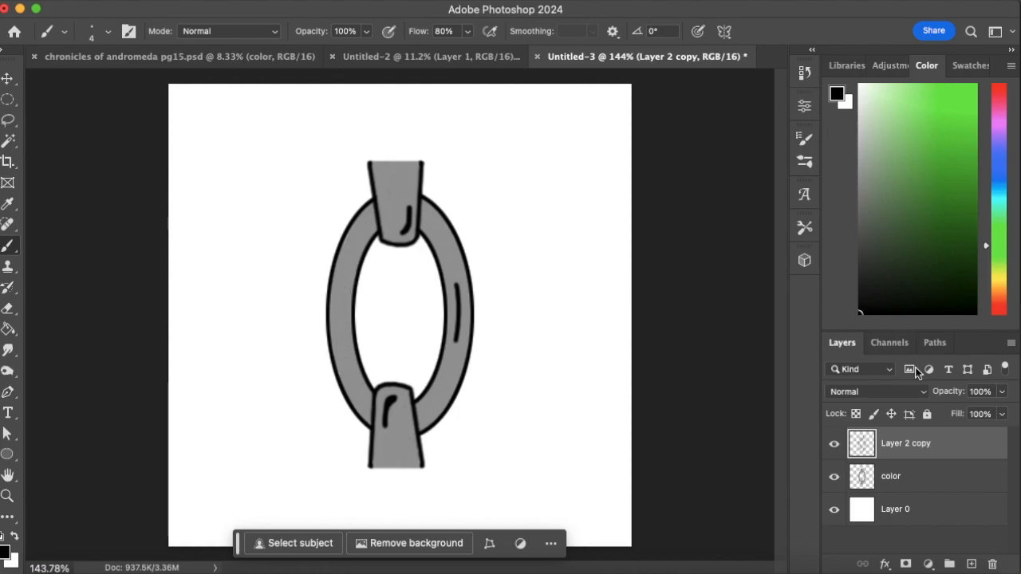
Rotate the Layer 2 copy and color layers together 90° clockwise so the chain link lies horizontally.
shift+click(918, 483)
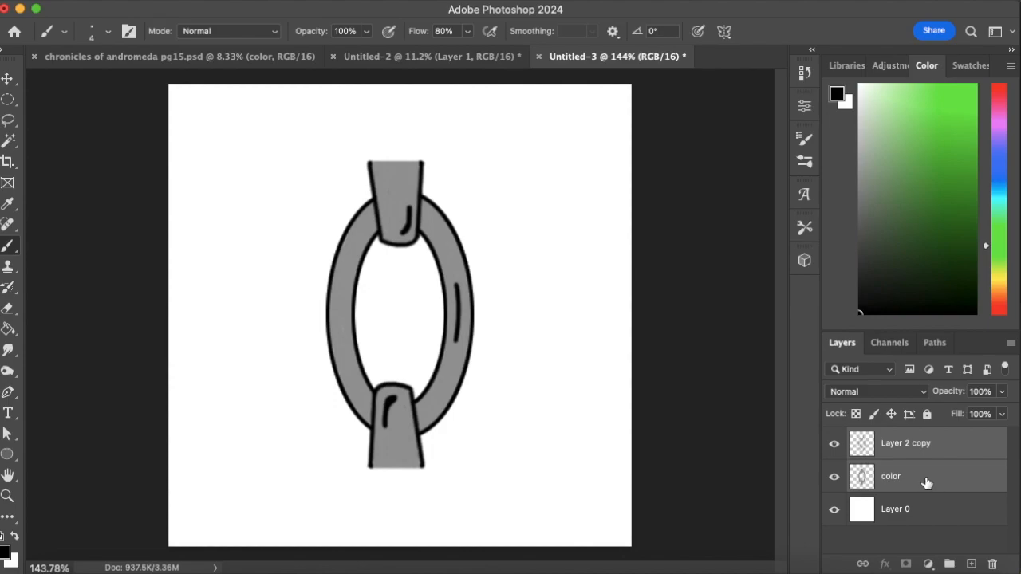
click(8, 79)
drag(490, 152, 574, 408)
click(806, 30)
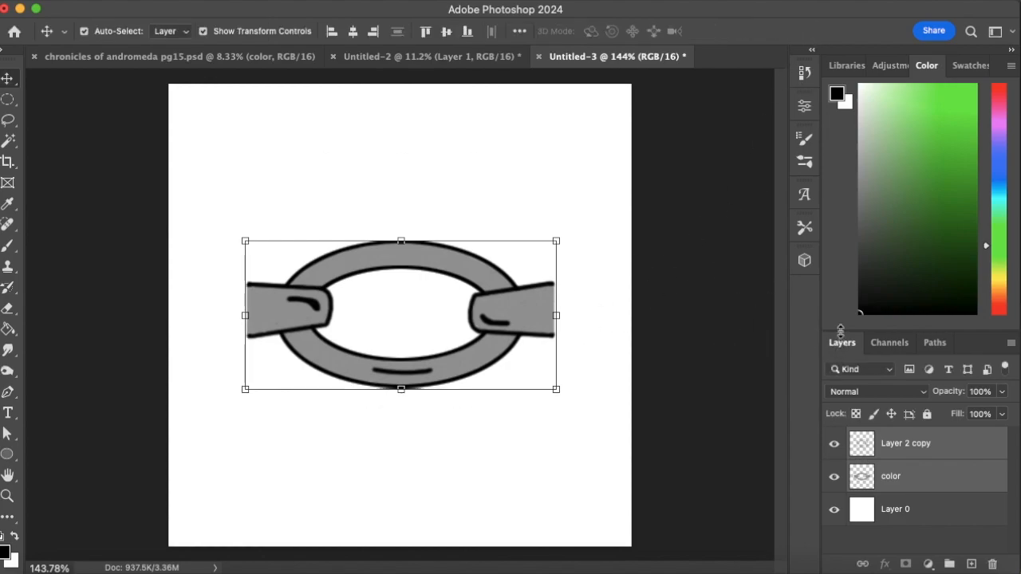
Add a new layer directly above the color layer and set its blend mode to Multiply.
click(936, 481)
click(971, 564)
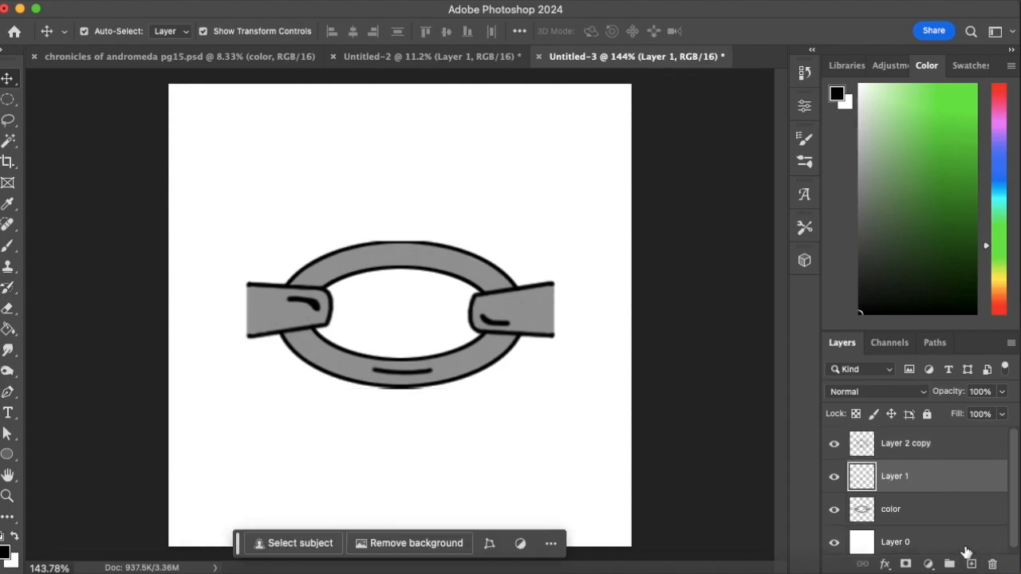
click(917, 402)
click(870, 447)
Sample the link's grey and paint a shadow along the outer edge of the ring's lower half on the Multiply layer.
click(8, 246)
drag(460, 371, 477, 368)
key(super+z)
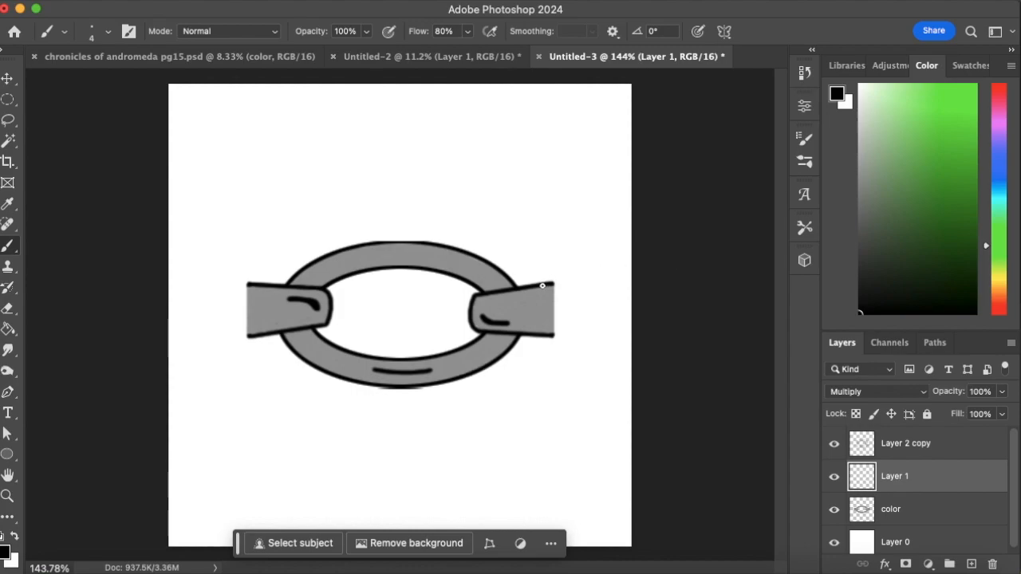
alt+click(538, 297)
mouse_move(458, 373)
mouse_down()
mouse_move(484, 362)
mouse_move(465, 372)
mouse_move(508, 338)
mouse_up()
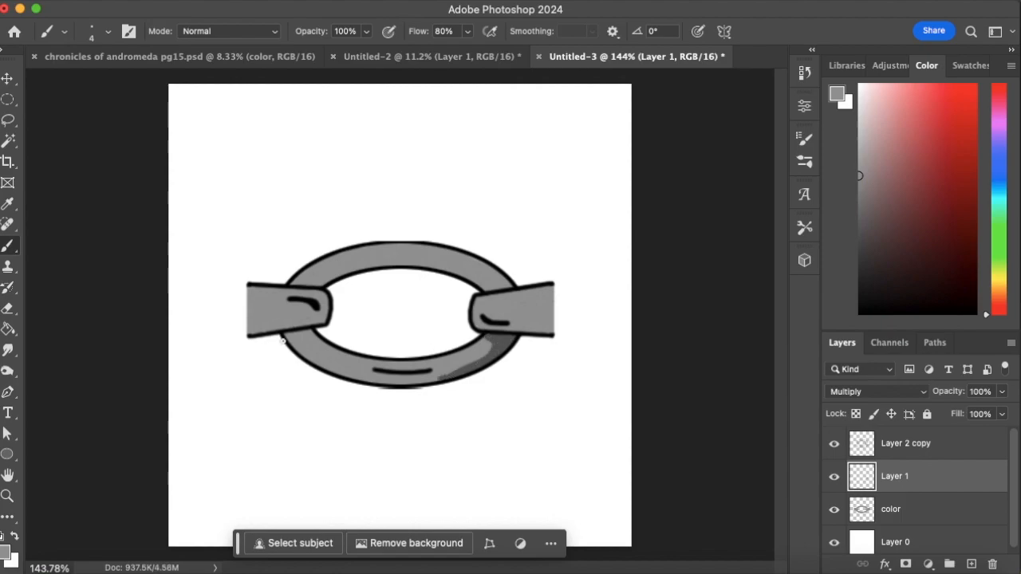
mouse_move(308, 332)
mouse_down()
mouse_move(320, 365)
mouse_move(292, 341)
mouse_move(296, 349)
mouse_up()
drag(317, 364, 401, 386)
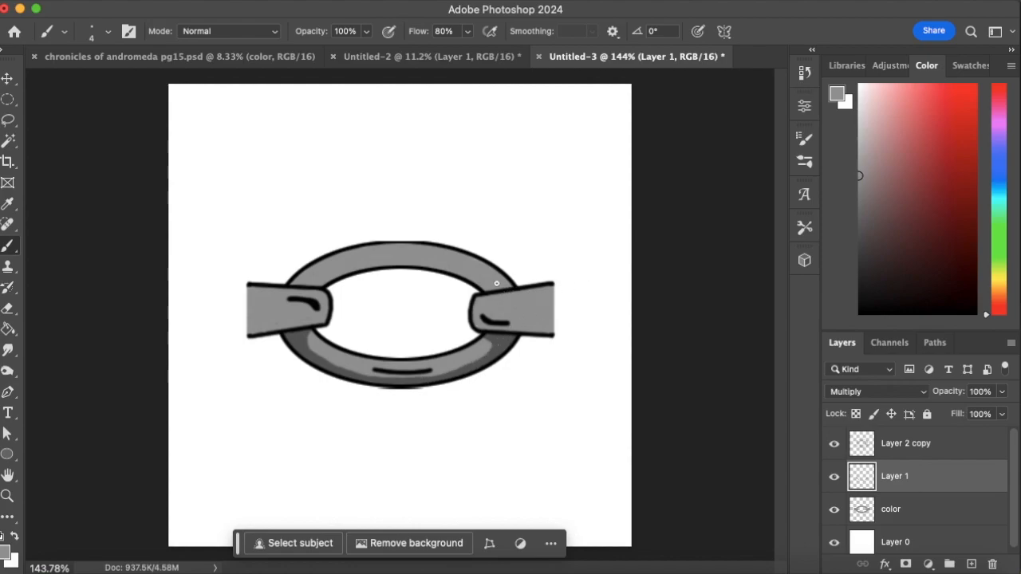
Shade the lower edges of both link ends and widen the shadow on the ring's lower half.
mouse_move(472, 322)
mouse_down()
mouse_move(552, 330)
mouse_move(475, 320)
mouse_up()
drag(550, 329, 477, 321)
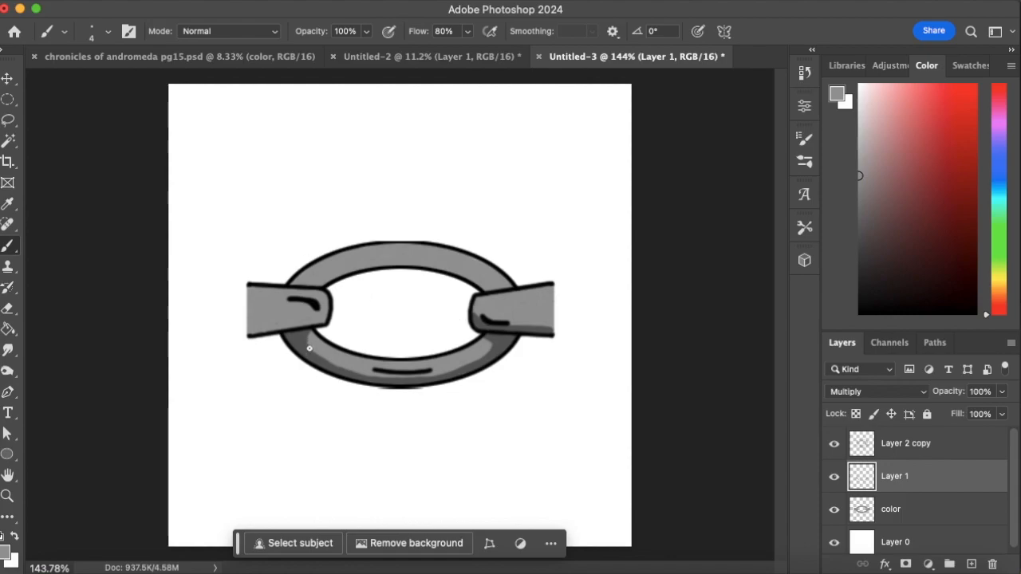
drag(382, 375, 307, 345)
mouse_move(384, 372)
mouse_down()
mouse_move(429, 374)
mouse_move(384, 375)
mouse_move(433, 365)
mouse_move(423, 377)
mouse_move(480, 358)
mouse_up()
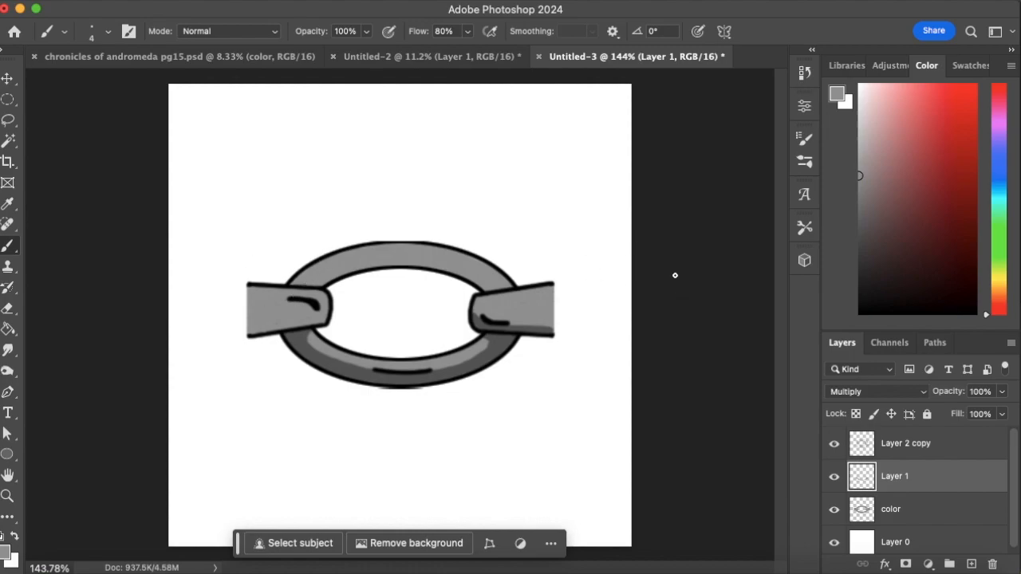
drag(326, 311, 260, 323)
drag(250, 328, 305, 325)
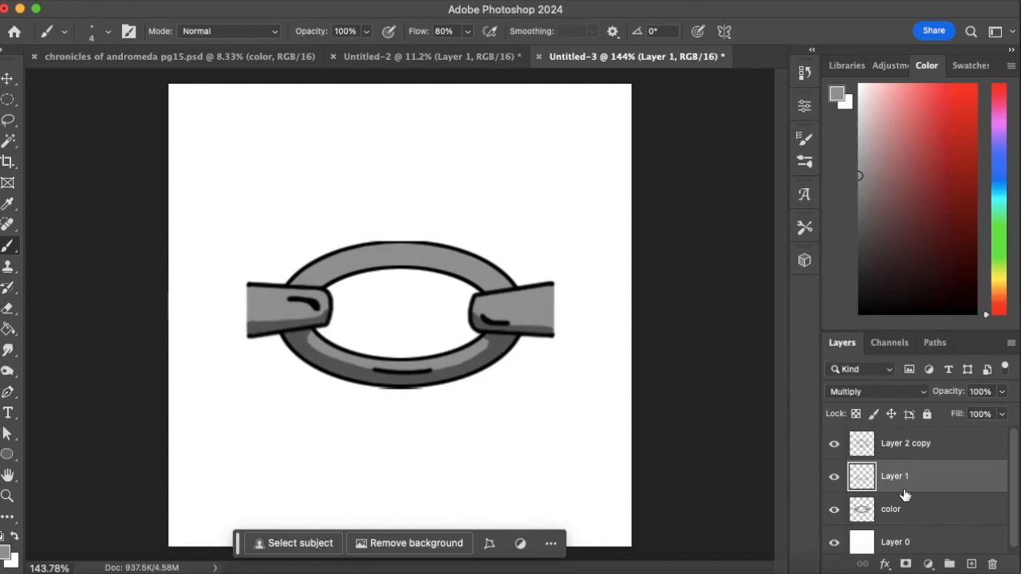
Erase the left link end's accent on Layer 2 copy and repaint it in black, curving along the end's lower right.
click(908, 447)
drag(860, 308, 851, 322)
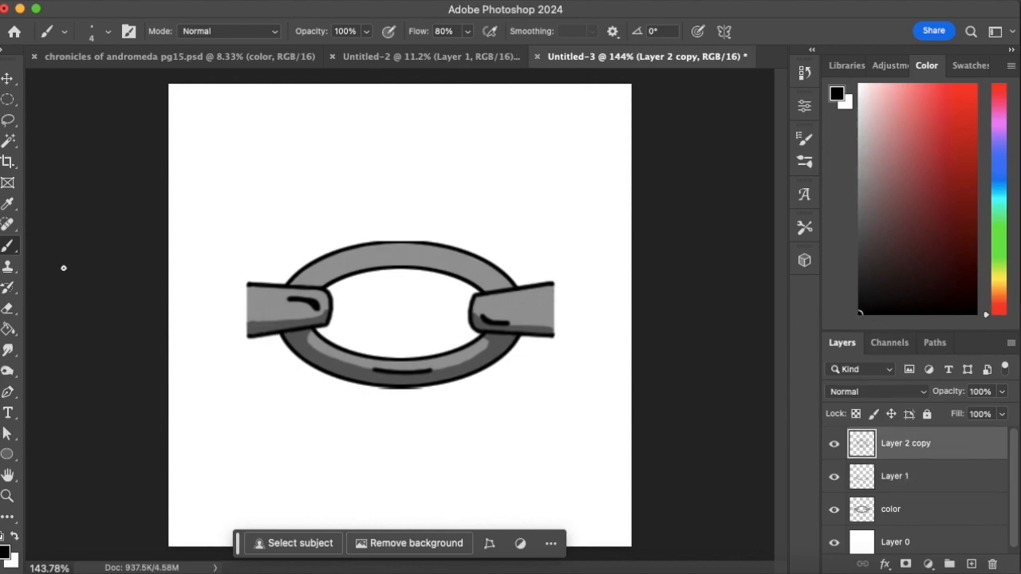
click(10, 311)
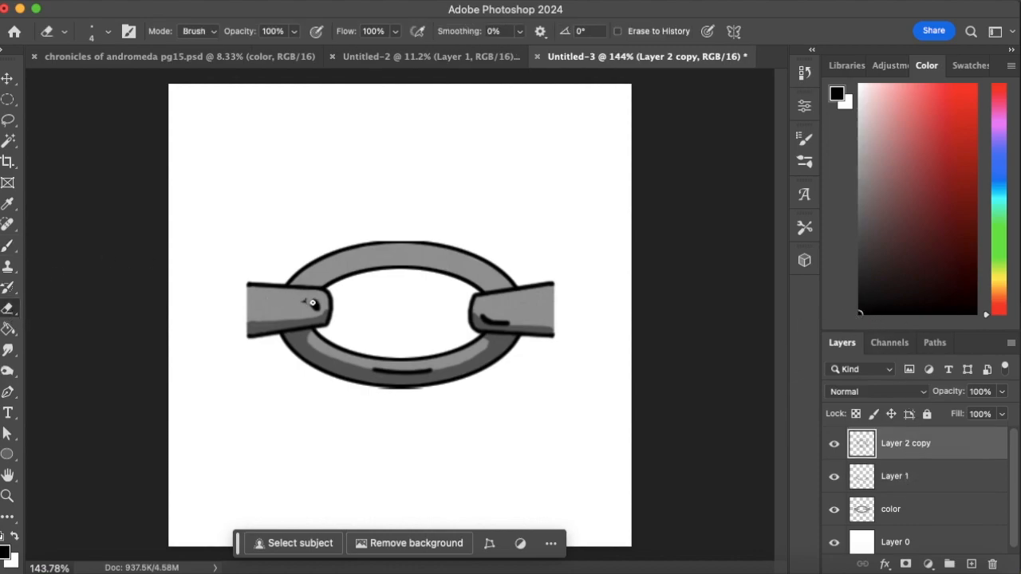
drag(310, 303, 317, 306)
key(b)
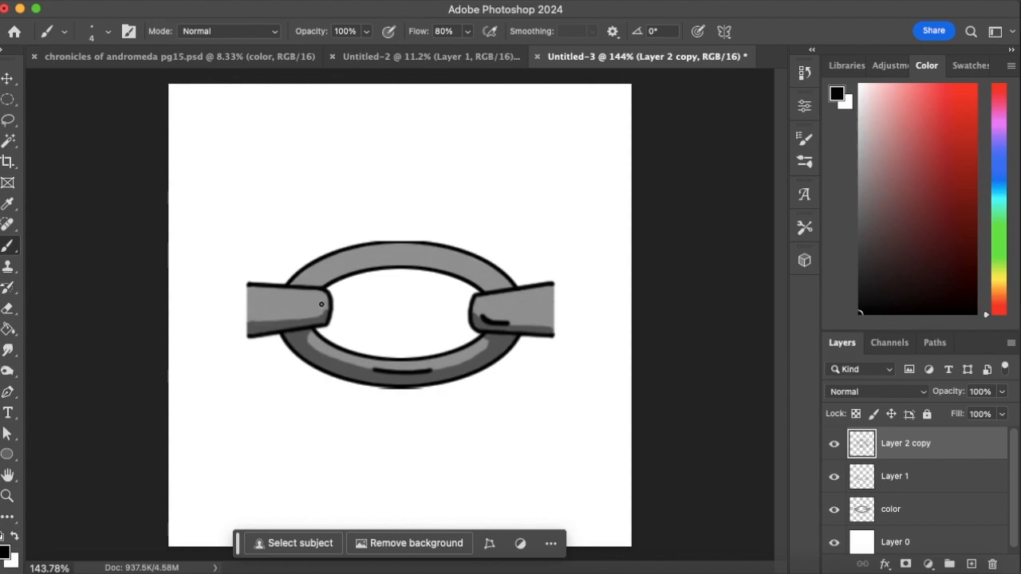
drag(300, 317, 320, 312)
click(319, 306)
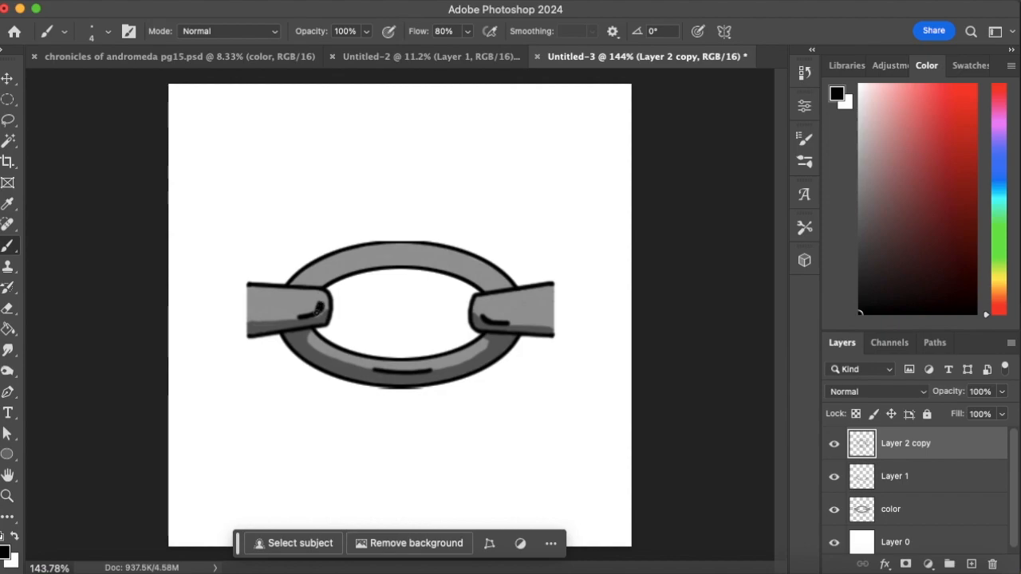
Sample the grey from the color layer and shade around the left end's accent and the upper ring's inner edge on Layer 1.
click(908, 507)
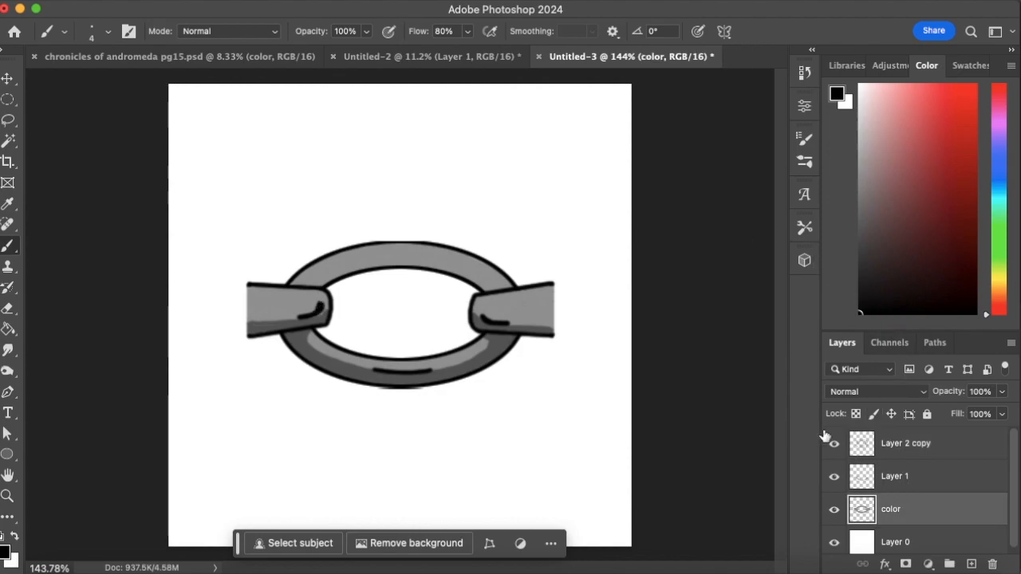
alt+click(492, 266)
click(914, 485)
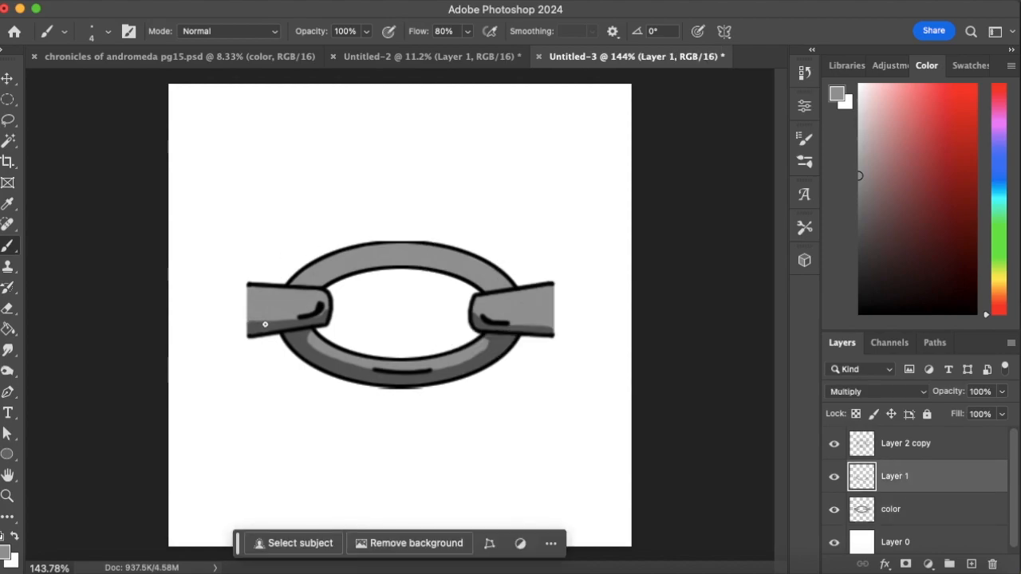
drag(296, 321, 321, 314)
mouse_move(293, 281)
mouse_down()
mouse_move(347, 273)
mouse_move(294, 283)
mouse_move(392, 265)
mouse_up()
mouse_move(511, 285)
mouse_down()
mouse_move(467, 276)
mouse_move(492, 291)
mouse_move(510, 285)
mouse_move(421, 263)
mouse_move(350, 271)
mouse_up()
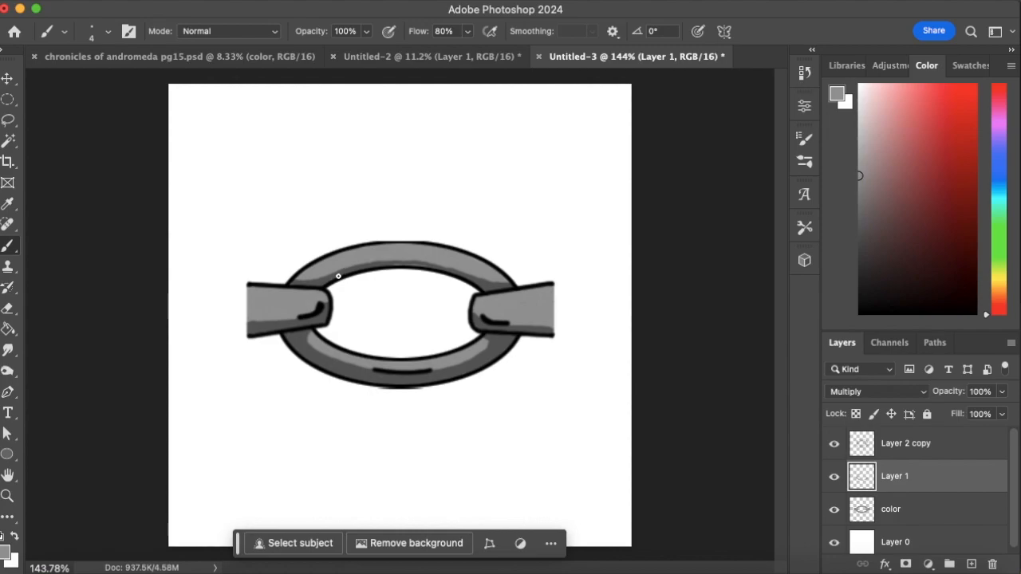
mouse_move(367, 265)
mouse_down()
mouse_move(439, 264)
mouse_move(504, 287)
mouse_up()
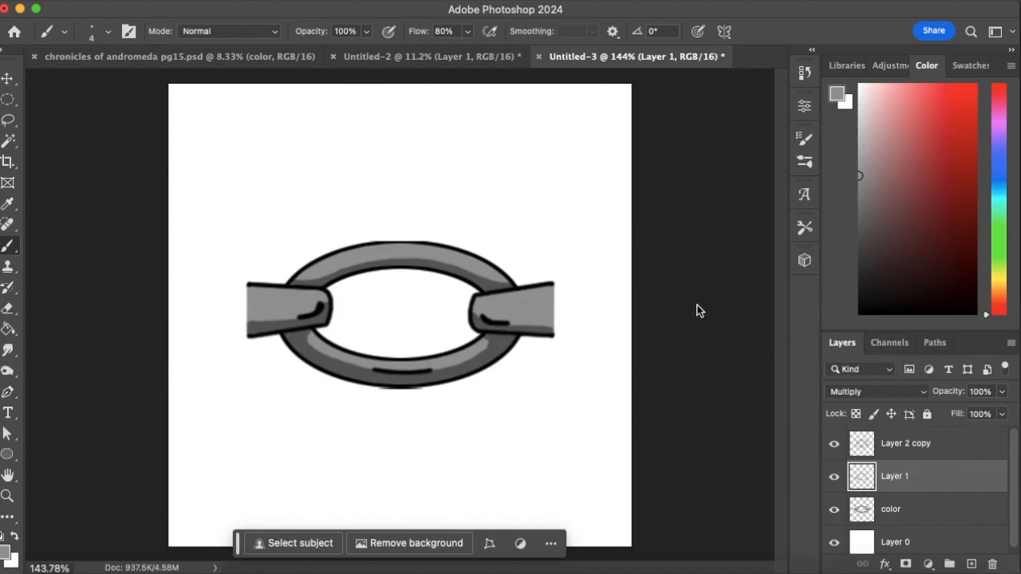
Define the chain-link drawing as a brush preset named basic silver chain.
click(197, 1)
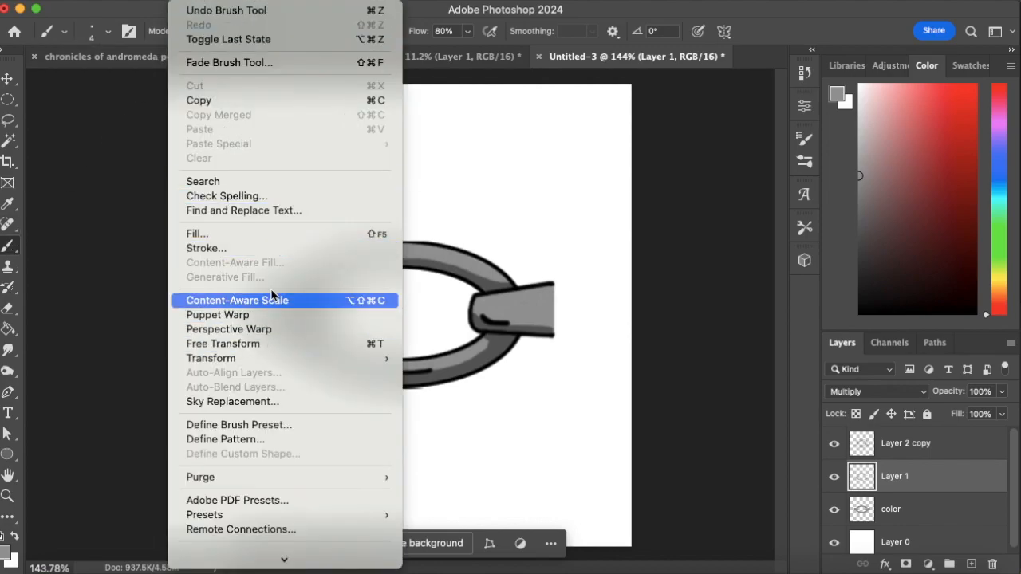
click(275, 423)
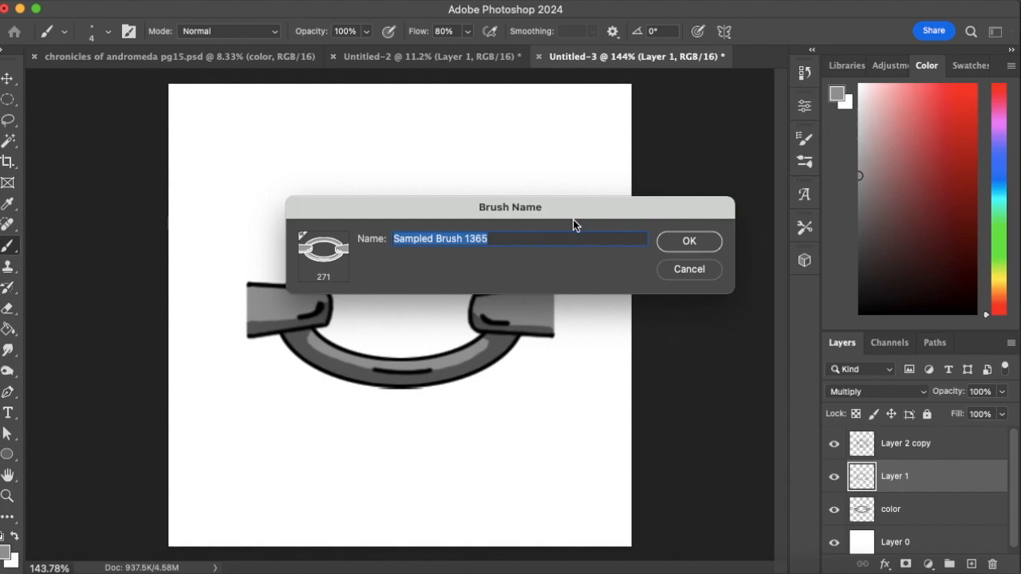
text(basic si)
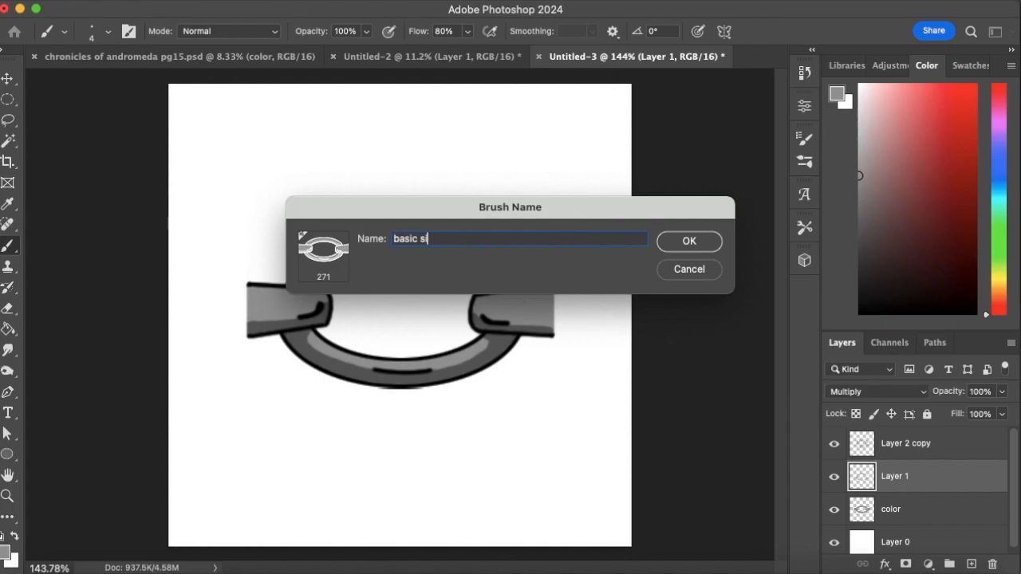
text(lver chain)
click(691, 242)
Switch to the Untitled-2 document, set the colour to black and test the new chain brush, undoing the test strokes.
click(426, 57)
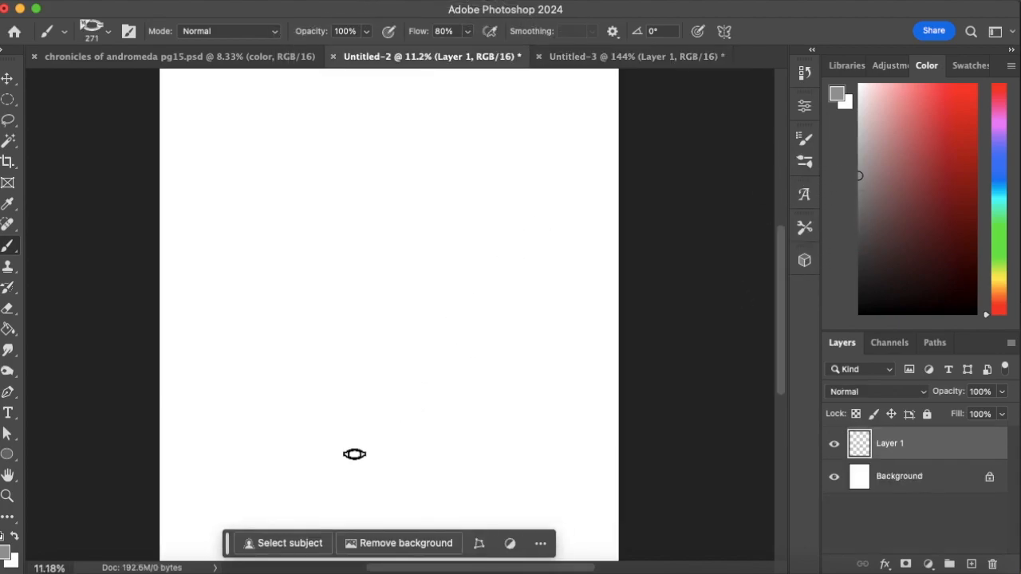
mouse_move(257, 404)
mouse_down()
mouse_move(401, 299)
mouse_move(533, 258)
mouse_up()
key(ctrl+z)
drag(859, 257, 860, 313)
mouse_move(236, 390)
mouse_down()
mouse_move(331, 314)
mouse_move(533, 244)
mouse_up()
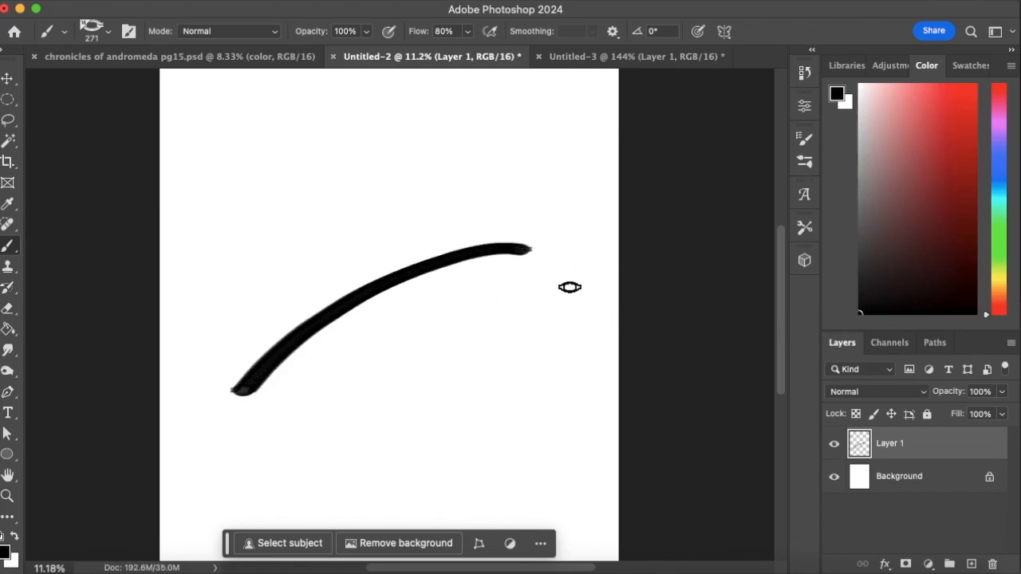
key(ctrl+z)
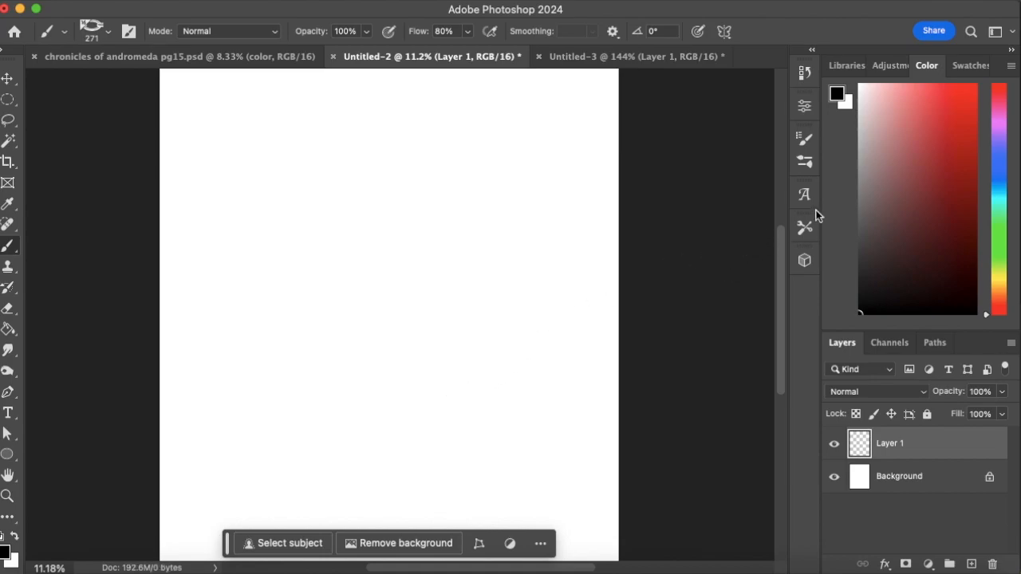
Set the chain brush's spacing to 174% and enable Shape Dynamics with the angle controlled by Direction.
click(806, 139)
drag(611, 415, 732, 427)
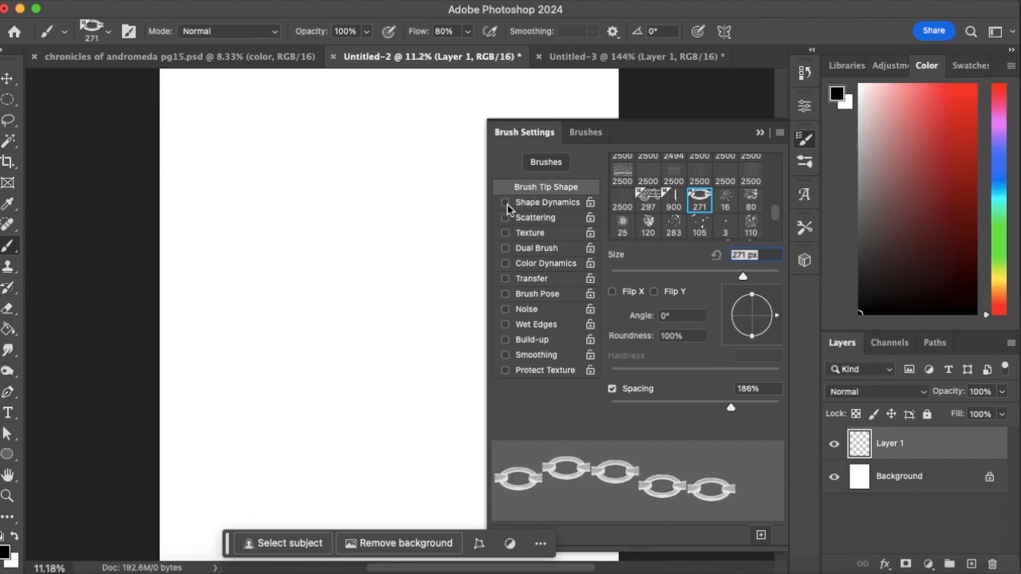
click(537, 203)
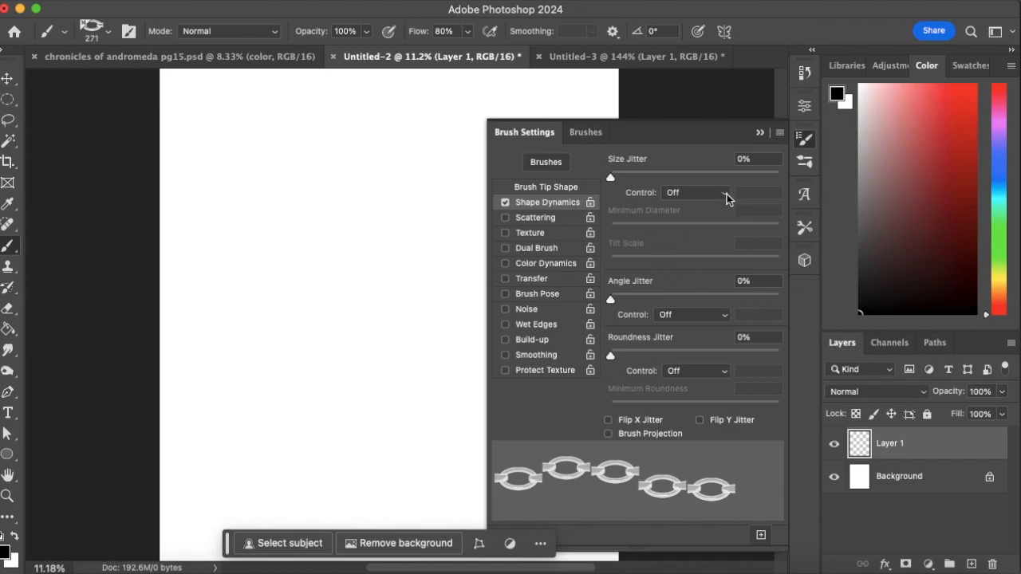
click(707, 316)
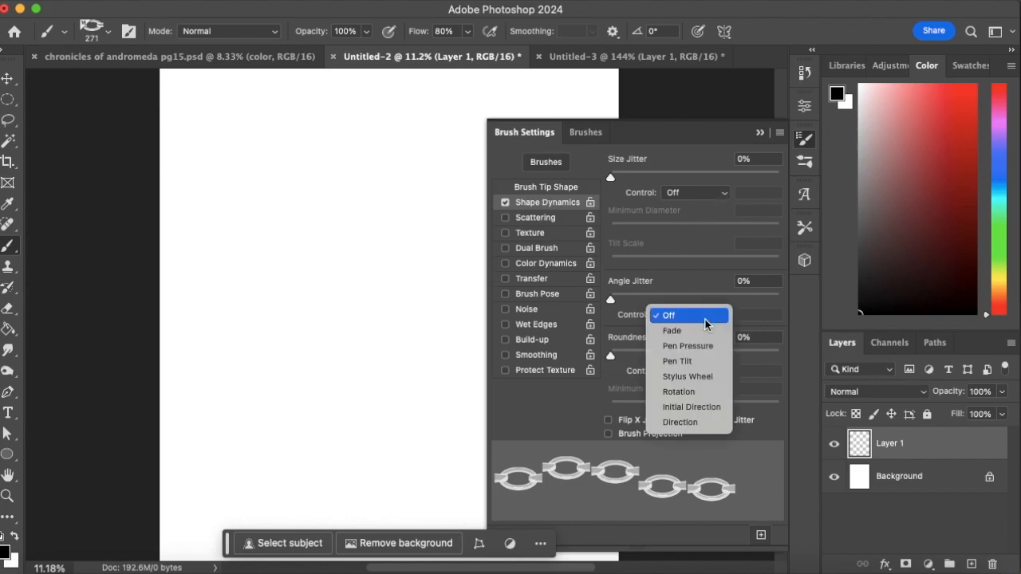
click(694, 423)
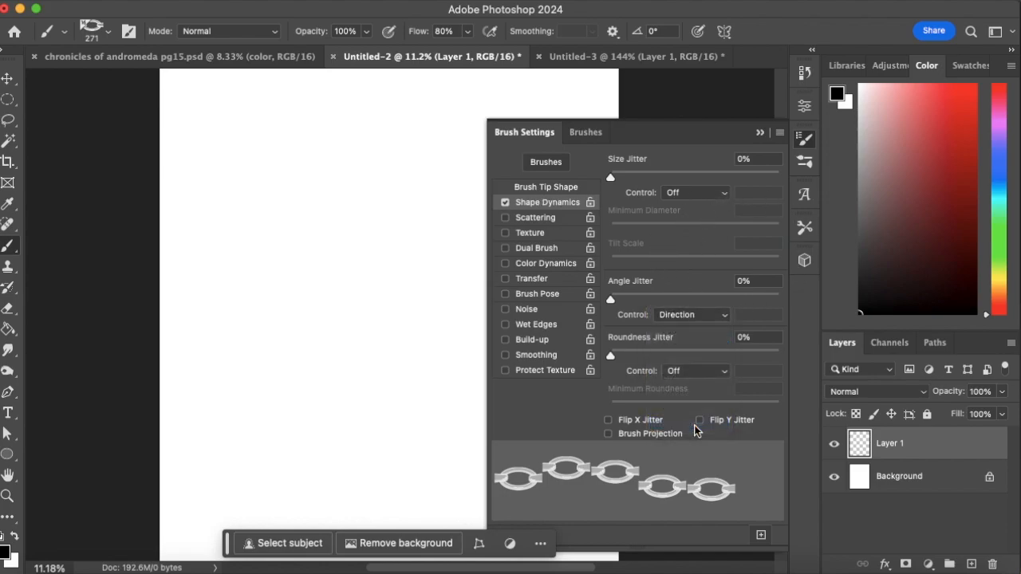
click(551, 188)
drag(728, 409, 727, 412)
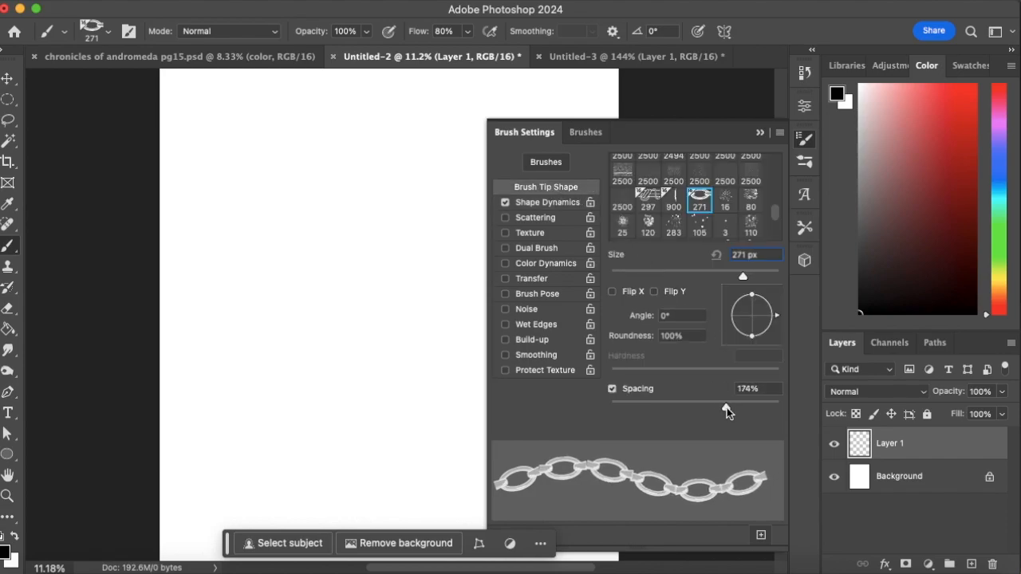
Test the chain brush with long curved strokes across the blank Layer 1, undoing each one.
click(761, 134)
mouse_move(211, 420)
mouse_down()
mouse_move(283, 337)
mouse_move(423, 246)
mouse_move(615, 326)
mouse_up()
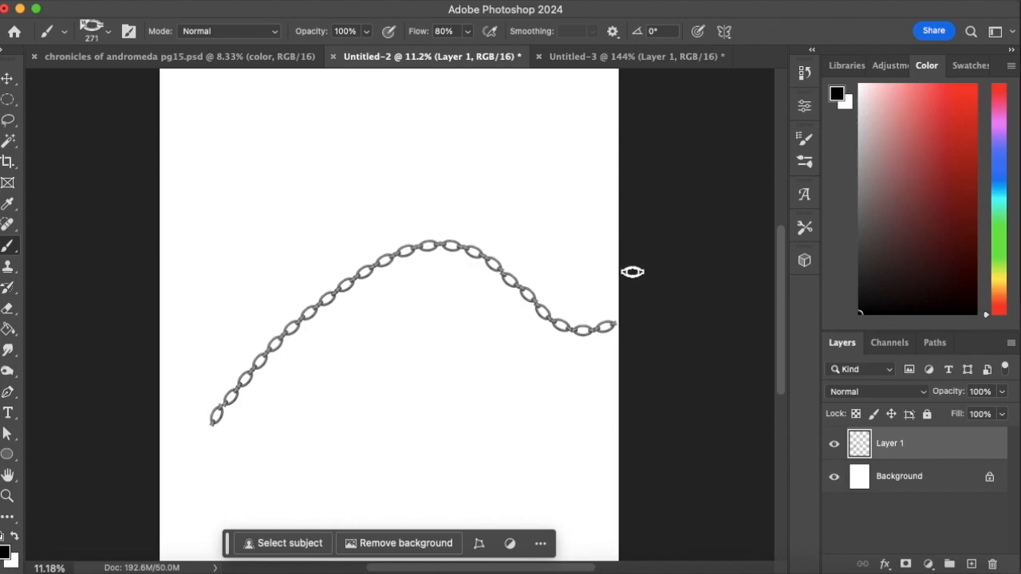
key(super+z)
mouse_move(203, 429)
mouse_down()
mouse_move(384, 211)
mouse_move(529, 323)
mouse_move(599, 335)
mouse_up()
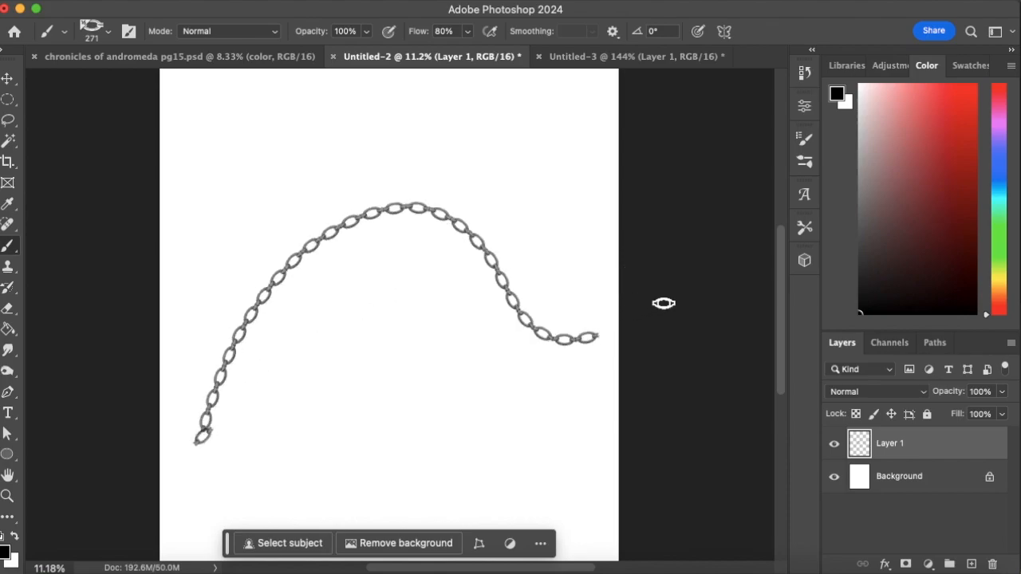
key(super+z)
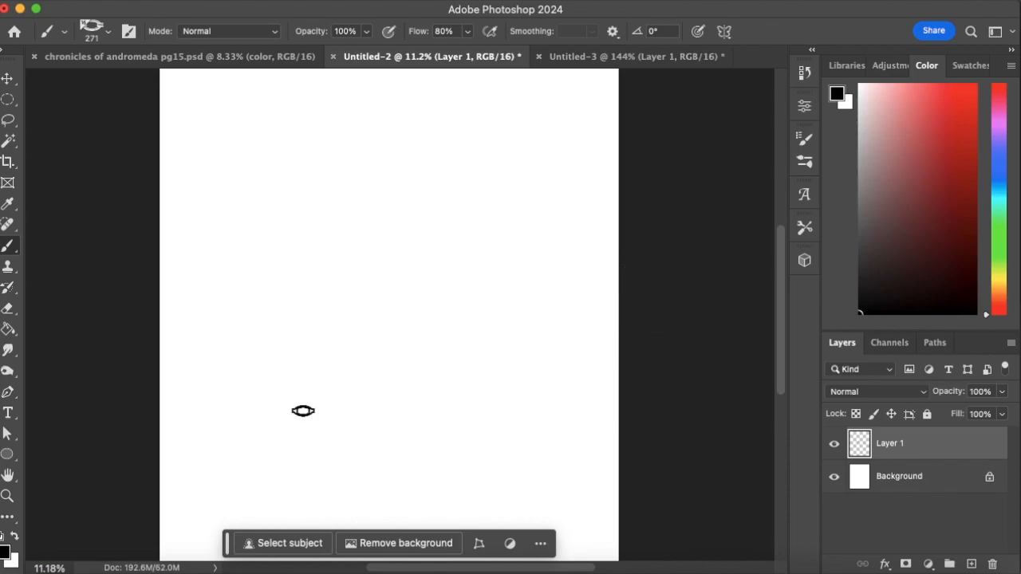
mouse_move(202, 421)
mouse_down()
mouse_move(233, 367)
mouse_move(416, 255)
mouse_move(557, 294)
mouse_move(610, 247)
mouse_up()
key(super+z)
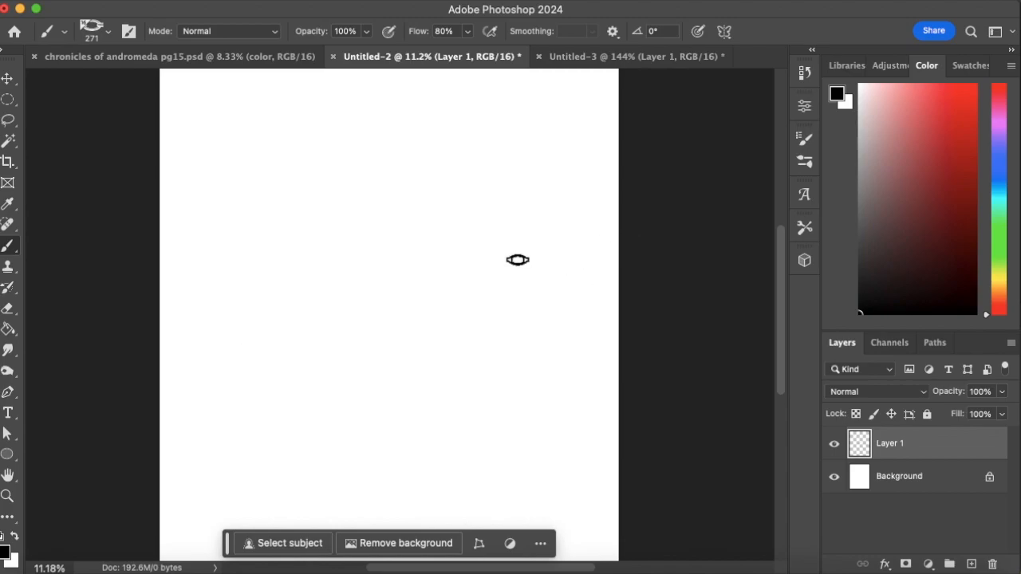
Enlarge the chain brush to 600 px, paint a curved chain across Layer 1 and inspect how its links join up close.
key(bracketright)
key(bracketright)
key(bracketright)
key(bracketright)
mouse_move(206, 421)
mouse_down()
mouse_move(426, 239)
mouse_move(594, 245)
mouse_up()
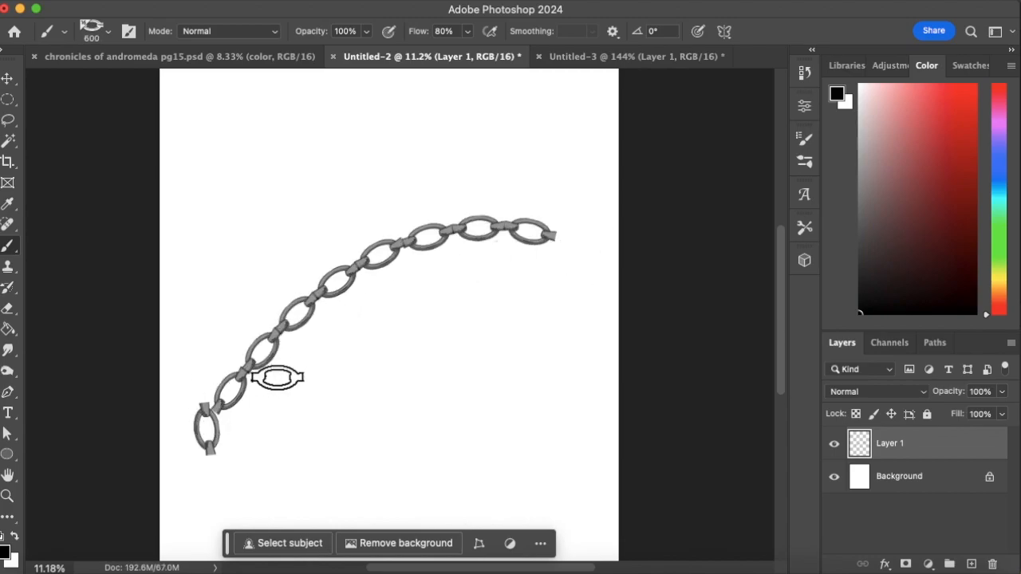
click(7, 495)
mouse_move(240, 378)
mouse_down()
mouse_move(306, 358)
mouse_move(258, 401)
mouse_move(299, 372)
mouse_up()
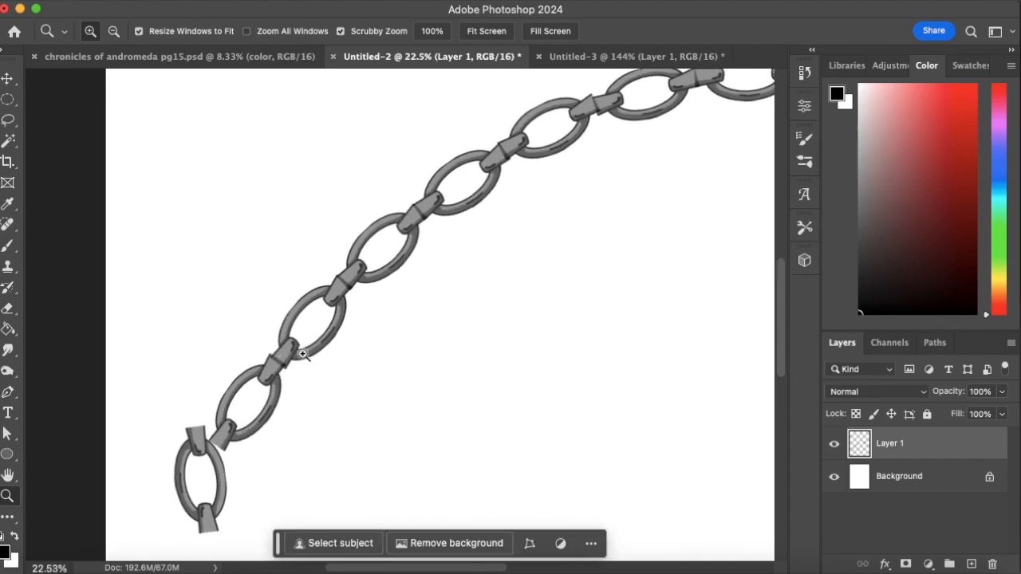
In Untitled-3, erase the outer edge of the chain link's right connector on Layer 2 copy, Layer 1 and the color layer.
click(632, 57)
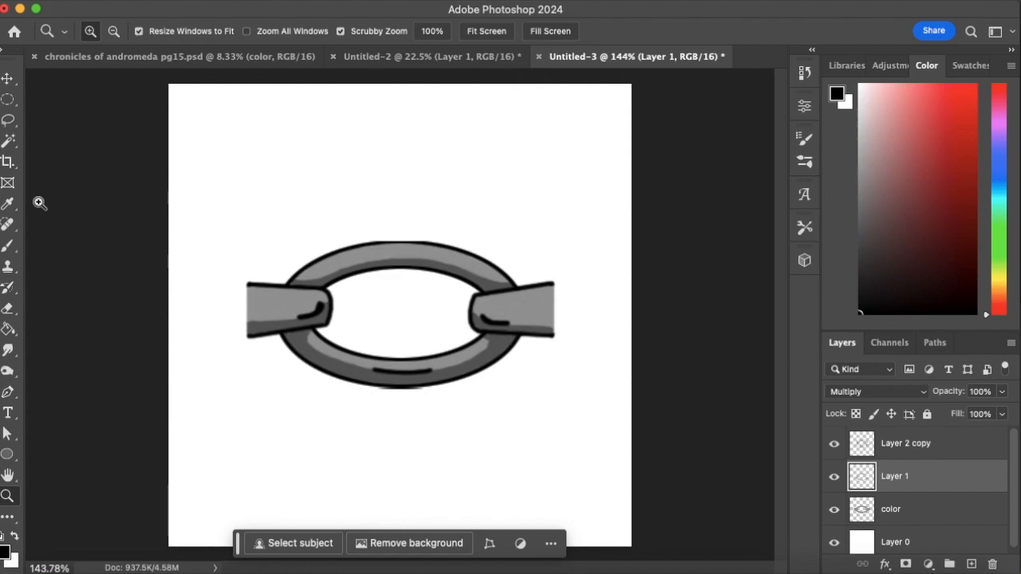
click(9, 309)
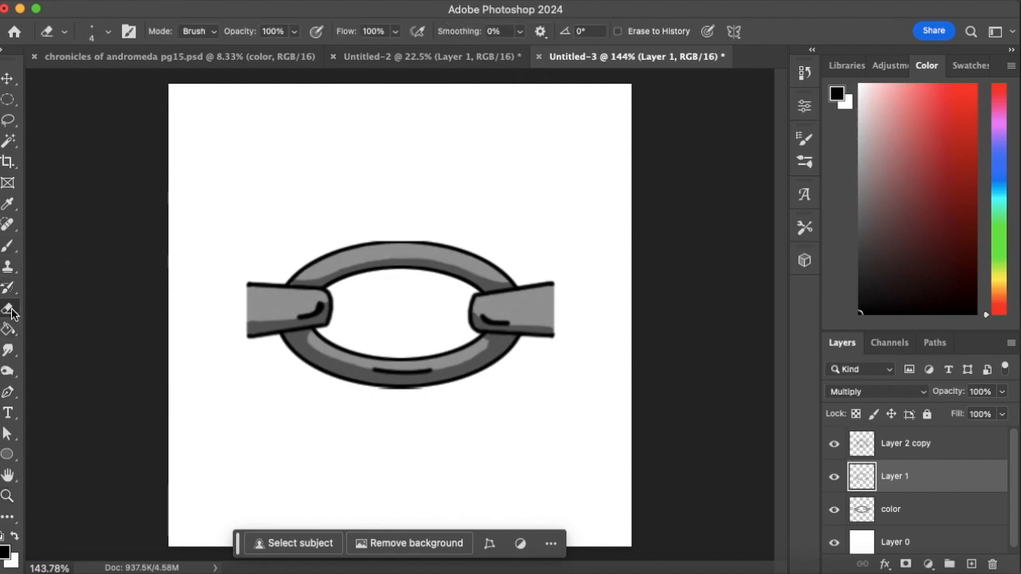
click(932, 511)
click(944, 449)
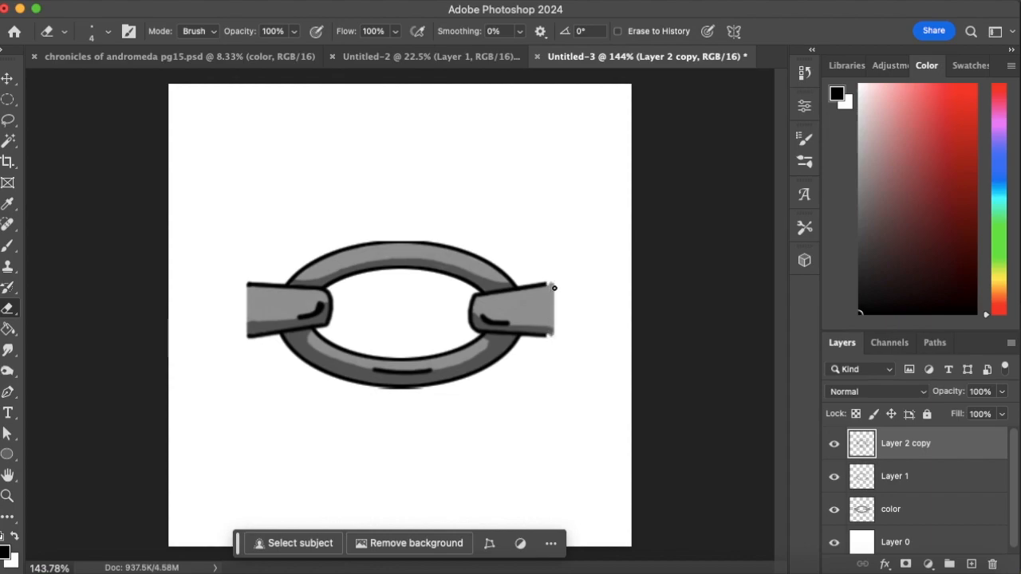
click(913, 477)
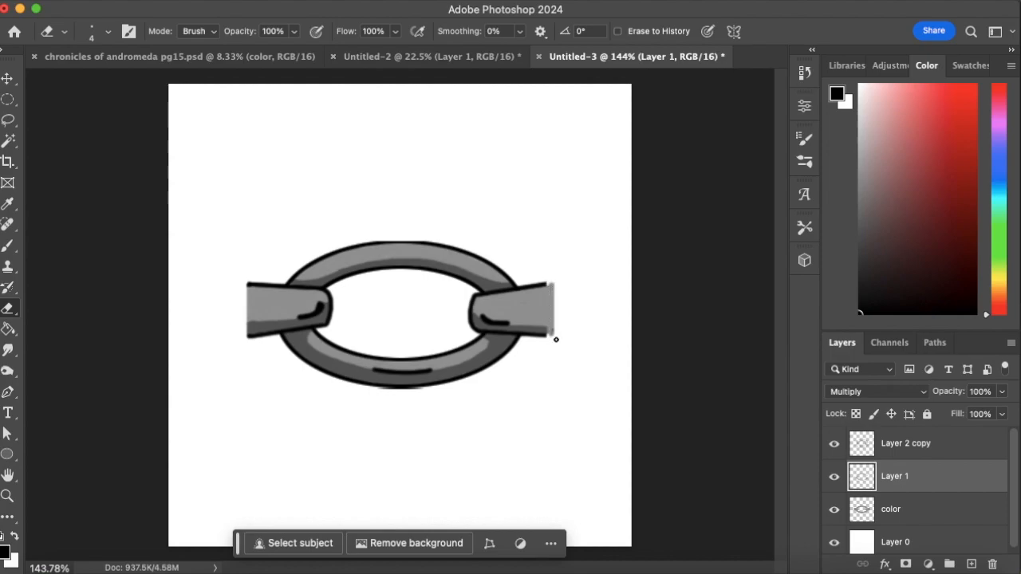
click(916, 509)
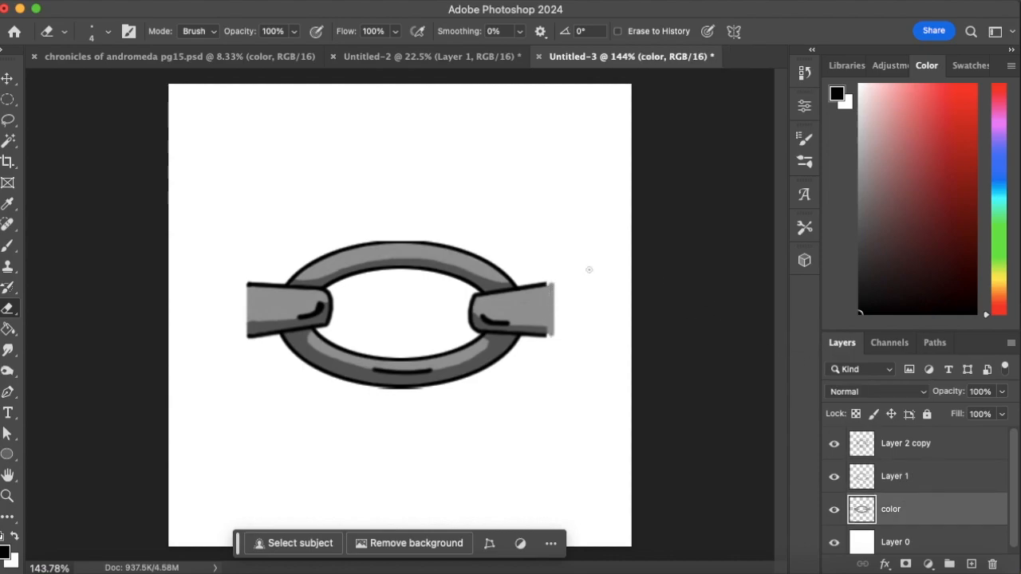
mouse_move(549, 289)
mouse_down()
mouse_move(554, 376)
mouse_move(551, 287)
mouse_up()
Erase the outer edge of the link's left connector on Layer 2 copy, Layer 1 and the color layer.
click(915, 451)
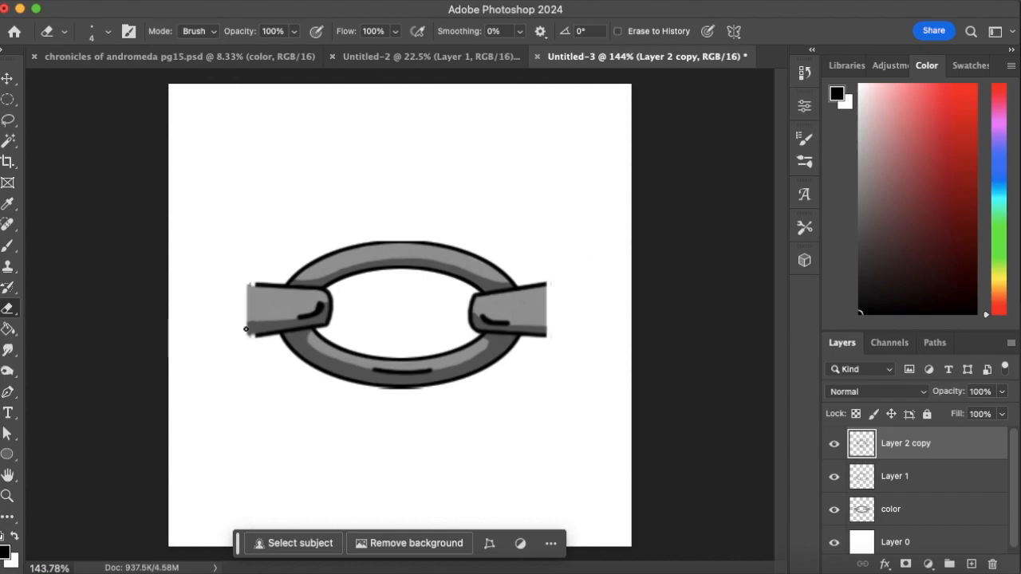
click(912, 474)
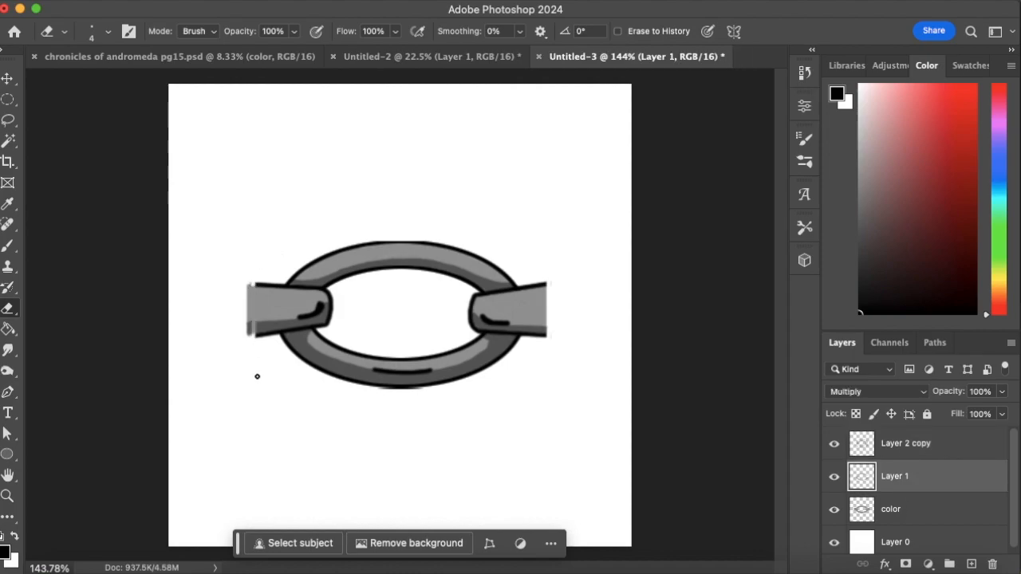
click(909, 514)
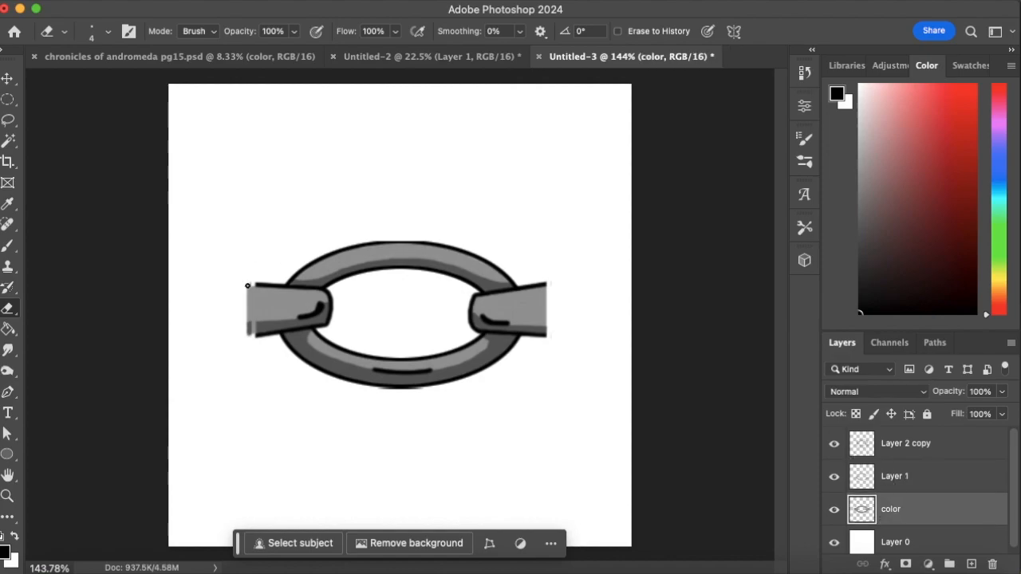
drag(253, 283, 254, 368)
drag(253, 276, 246, 290)
click(916, 488)
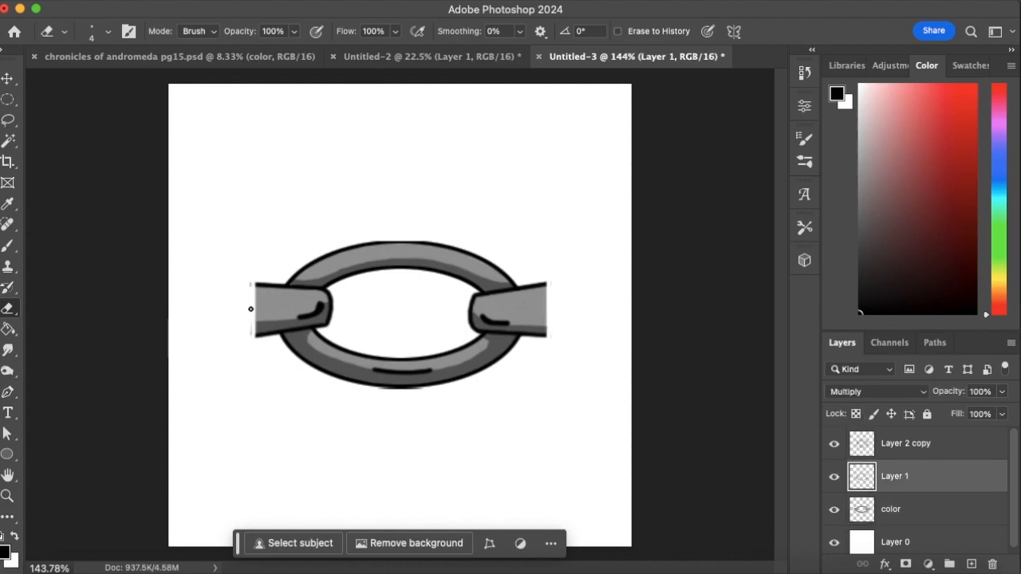
click(916, 446)
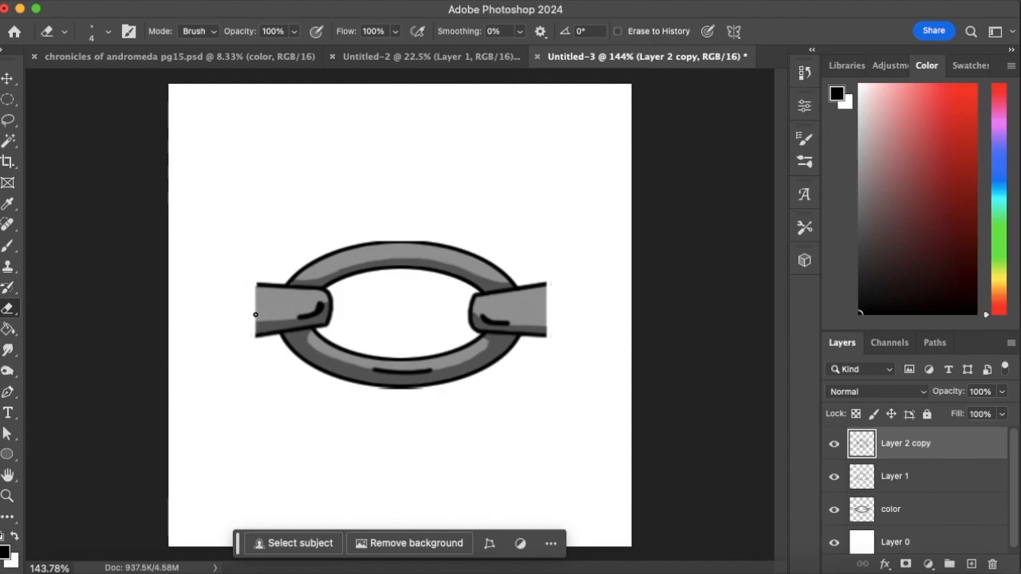
click(900, 511)
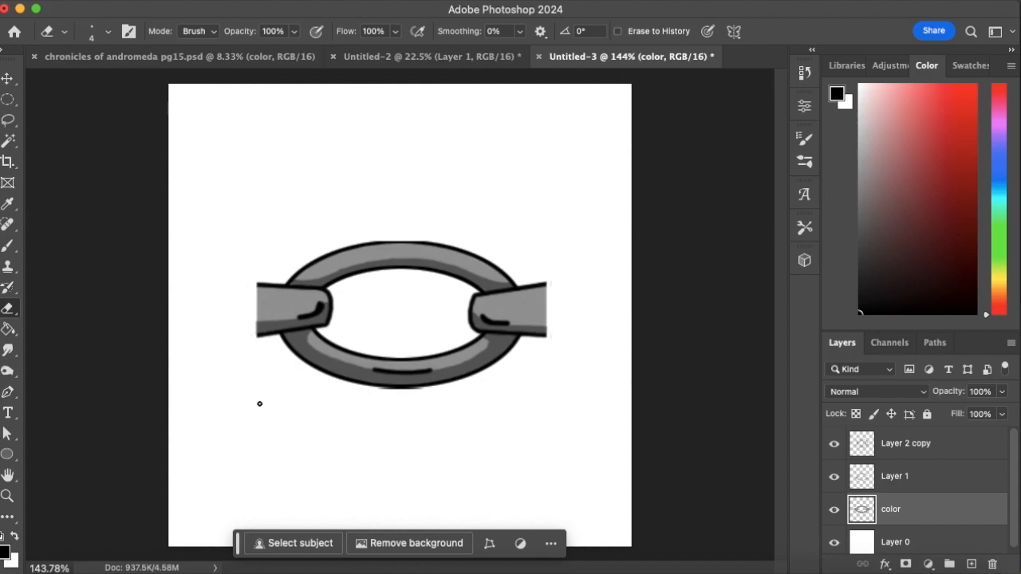
click(886, 465)
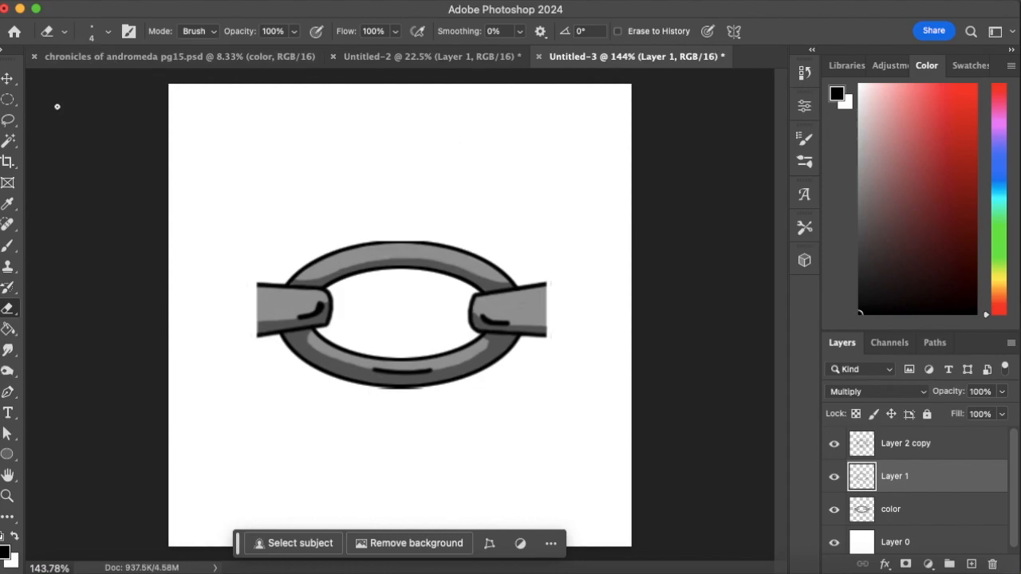
Delete the basic silver chain brush preset and switch the brush to the solid round tip.
click(8, 245)
click(117, 40)
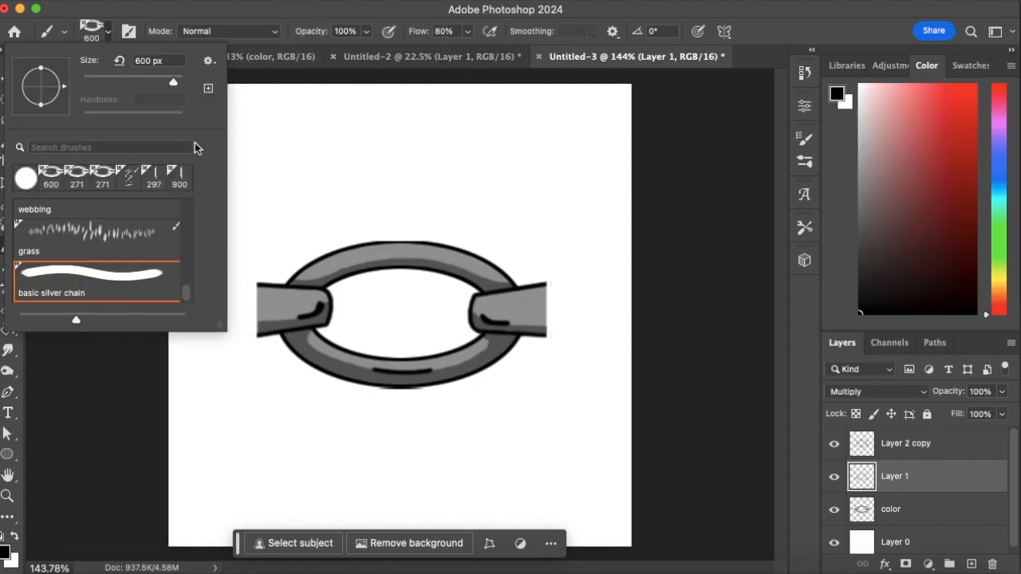
click(209, 62)
click(282, 124)
click(589, 237)
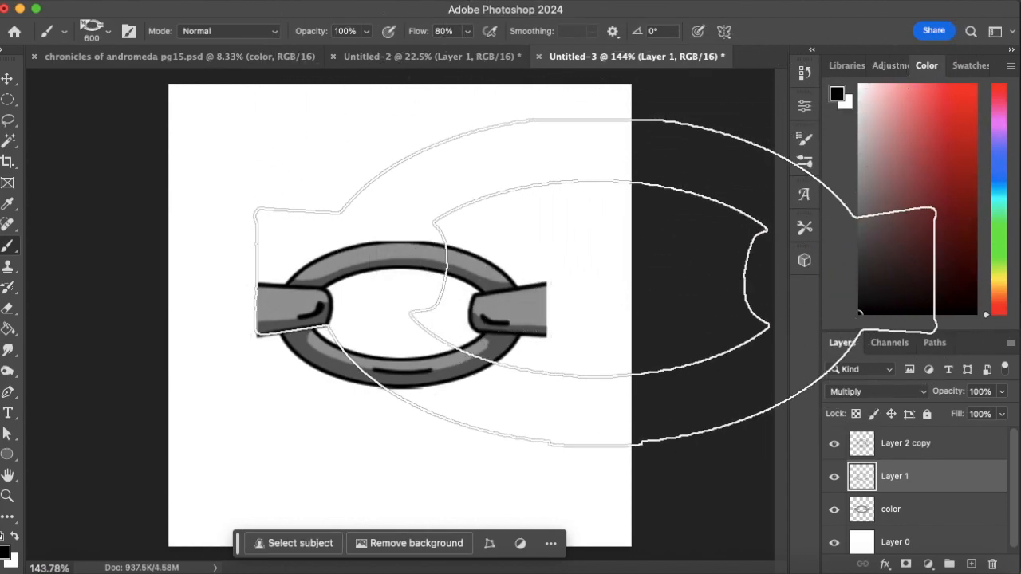
click(109, 32)
click(28, 177)
click(236, 19)
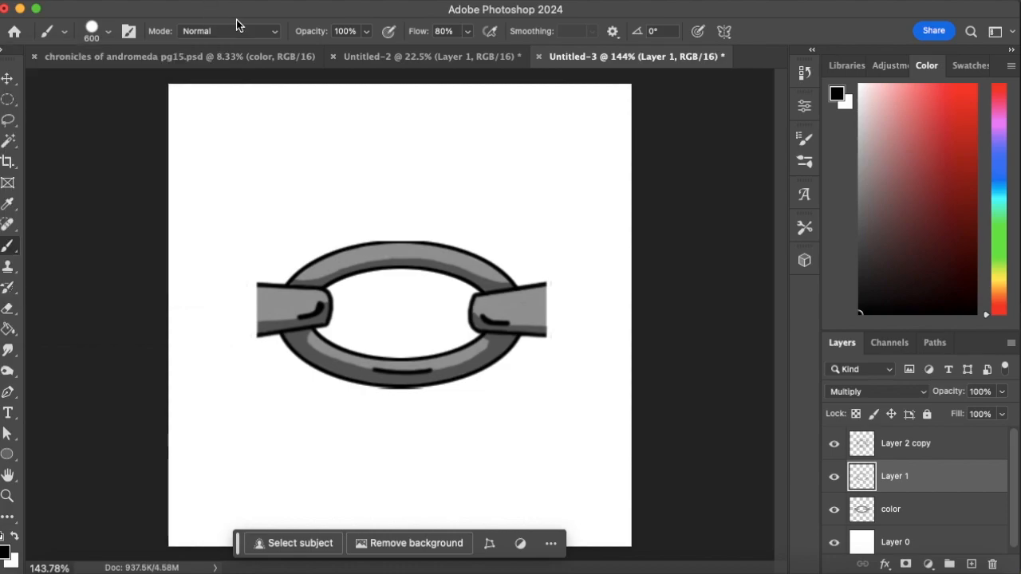
Define the trimmed chain link as a brush preset named basic chain.
click(184, 1)
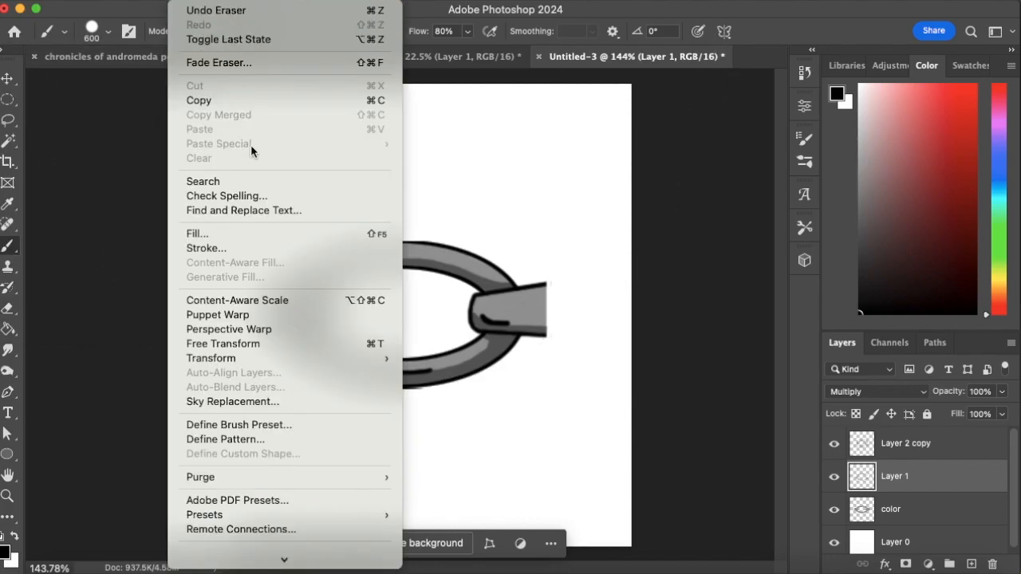
click(310, 424)
text(basic chain)
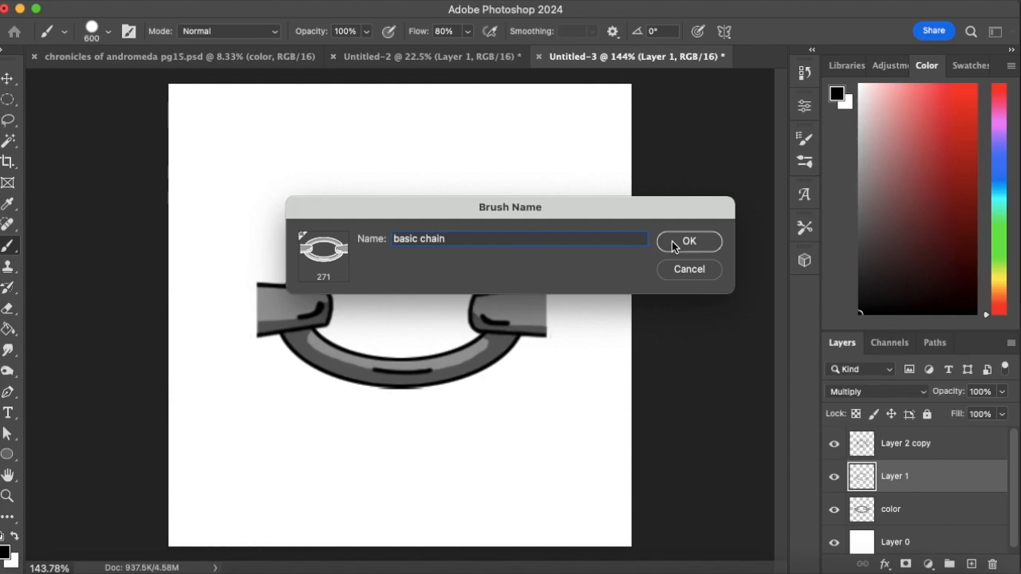
click(673, 246)
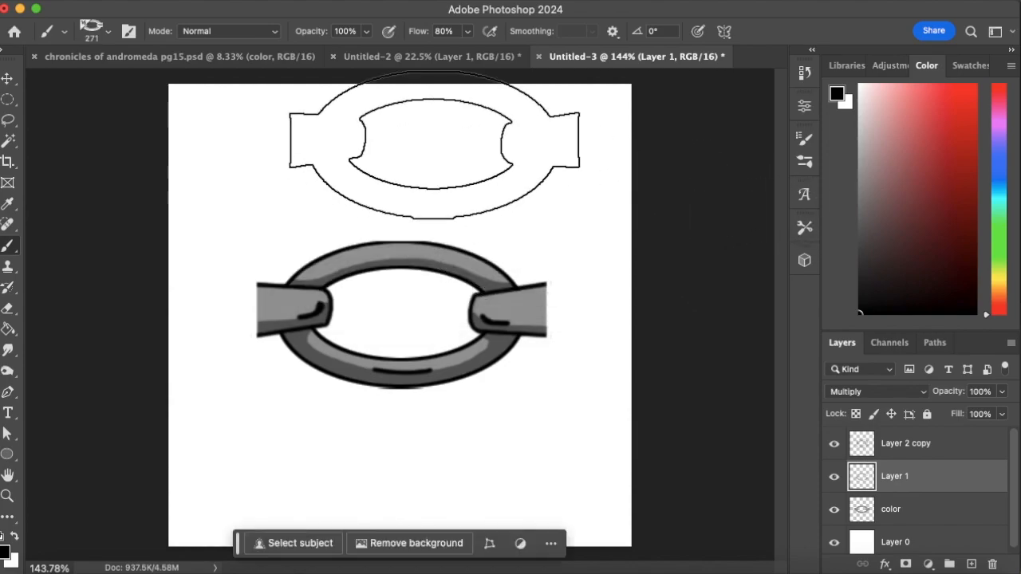
Switch to Untitled-2, delete the layer holding the painted chain and add a new empty layer.
click(394, 59)
click(7, 495)
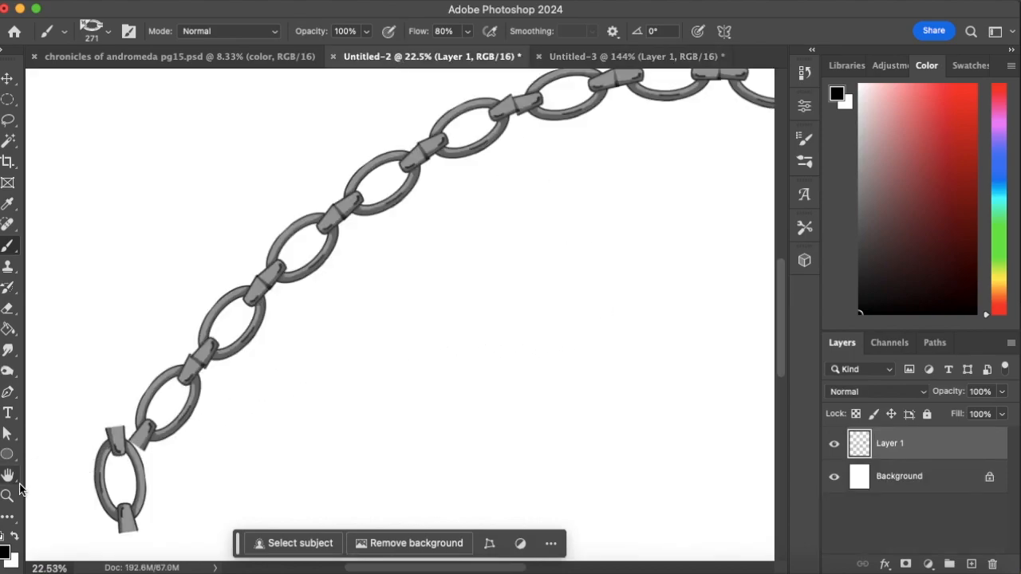
drag(392, 342, 381, 381)
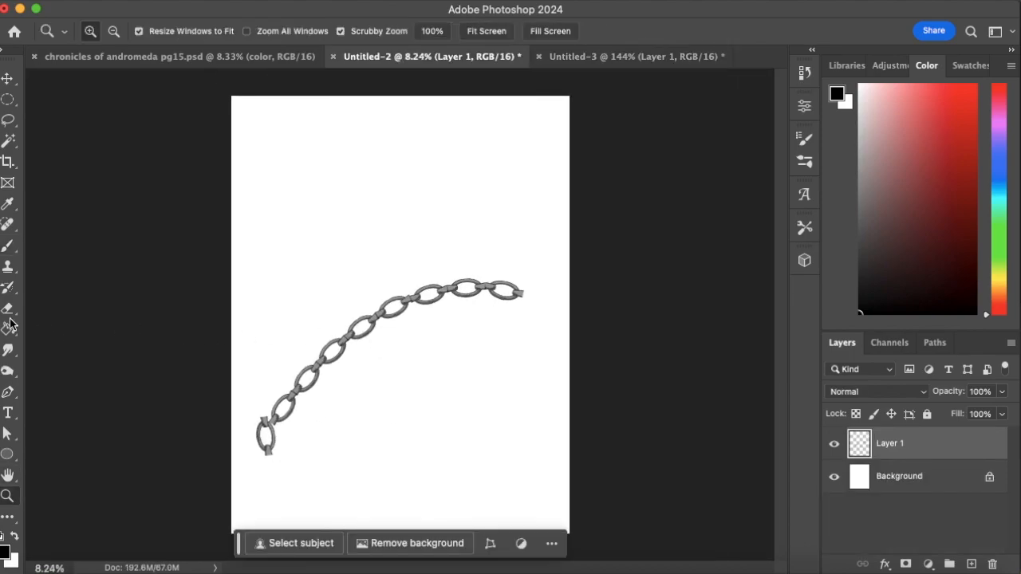
key(e)
click(993, 564)
click(535, 221)
click(972, 564)
Test the new basic chain brush with one curved stroke on the empty layer, and undo it.
click(8, 245)
mouse_move(278, 389)
mouse_down()
mouse_move(325, 342)
mouse_move(458, 263)
mouse_up()
key(super+z)
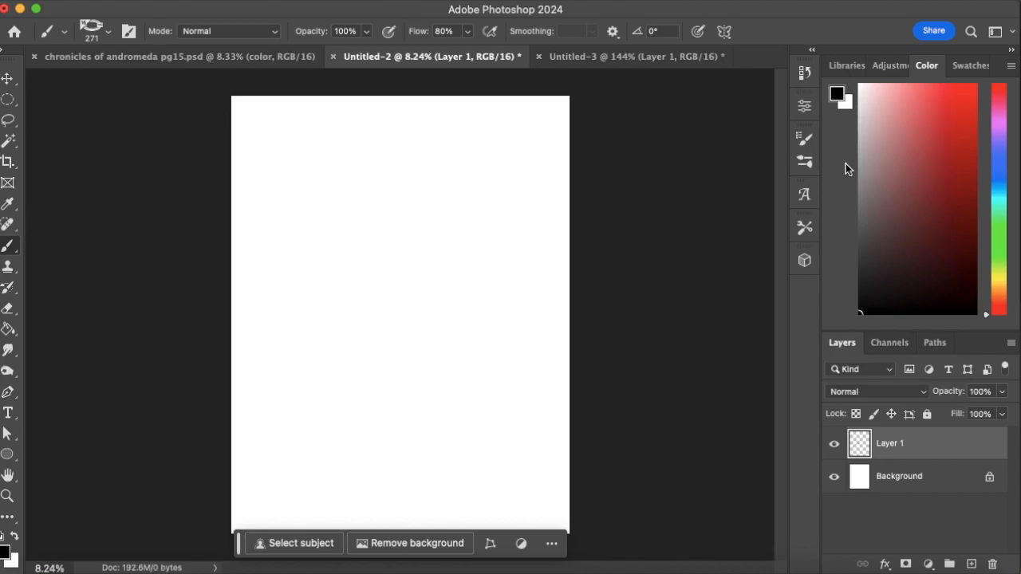
Set the chain brush's spacing to 165% and enable Shape Dynamics with the angle controlled by Direction.
click(802, 135)
mouse_move(629, 405)
mouse_down()
mouse_move(694, 410)
mouse_move(728, 434)
mouse_up()
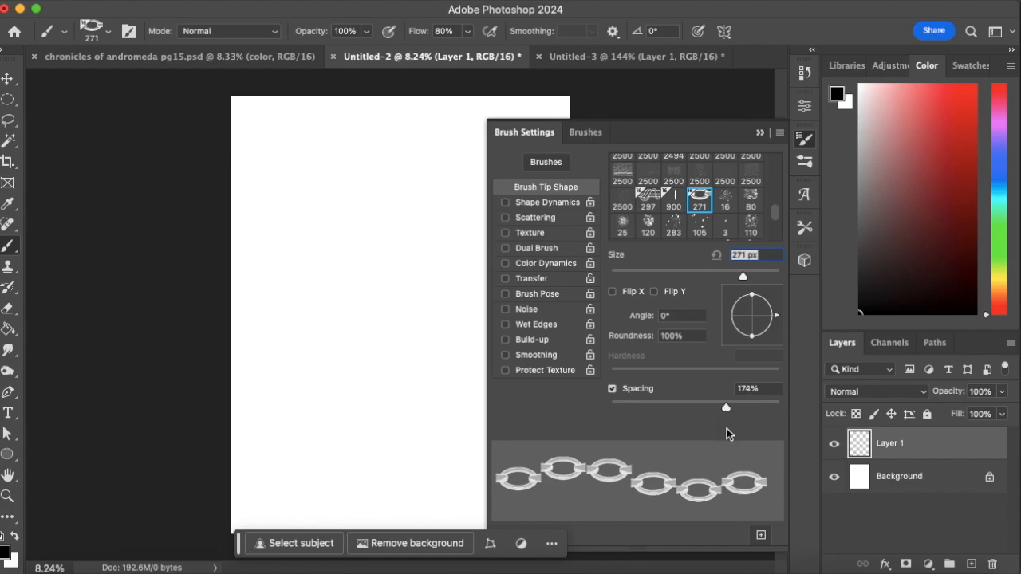
click(542, 203)
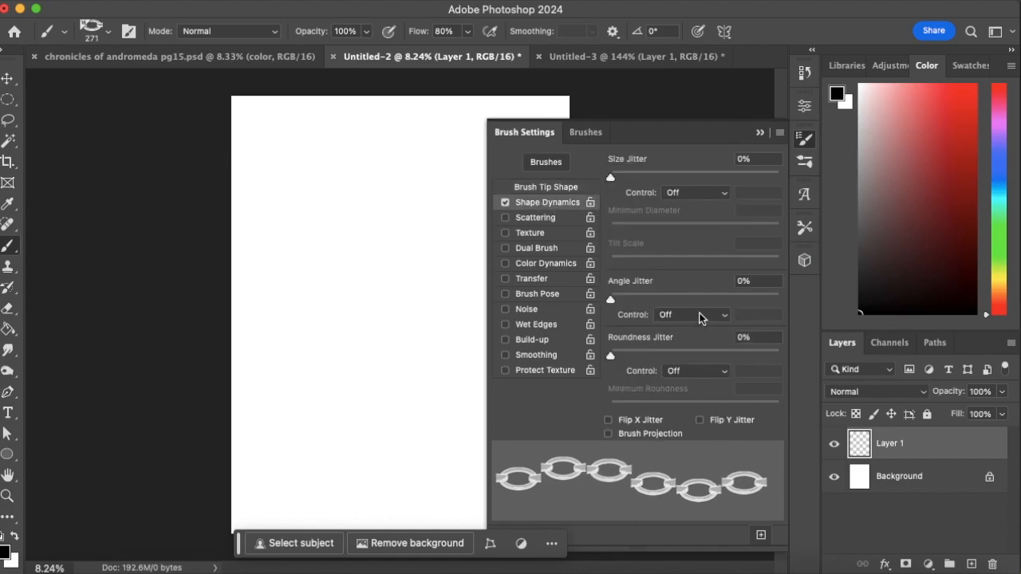
click(700, 318)
click(691, 433)
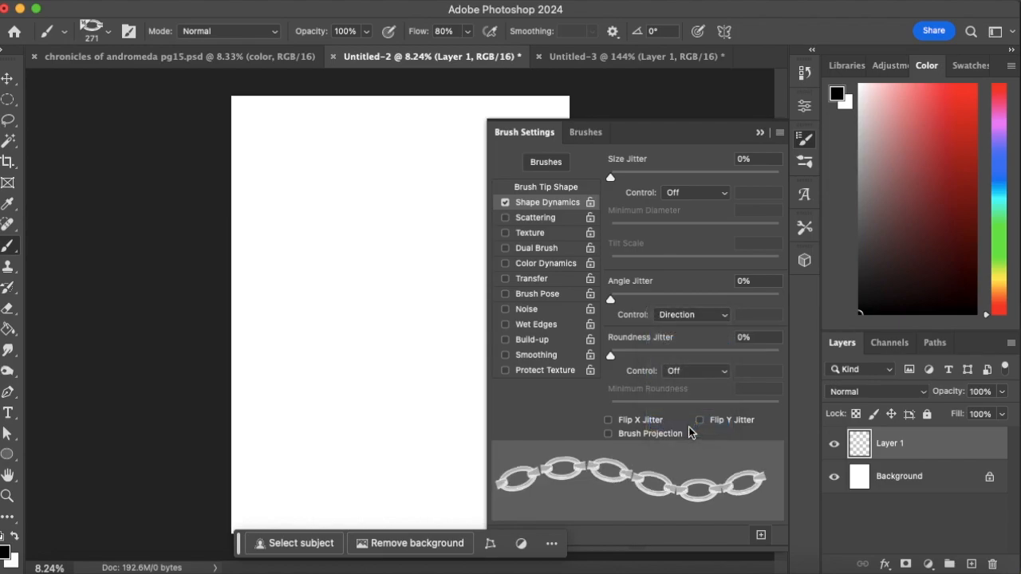
click(568, 189)
drag(724, 404, 723, 408)
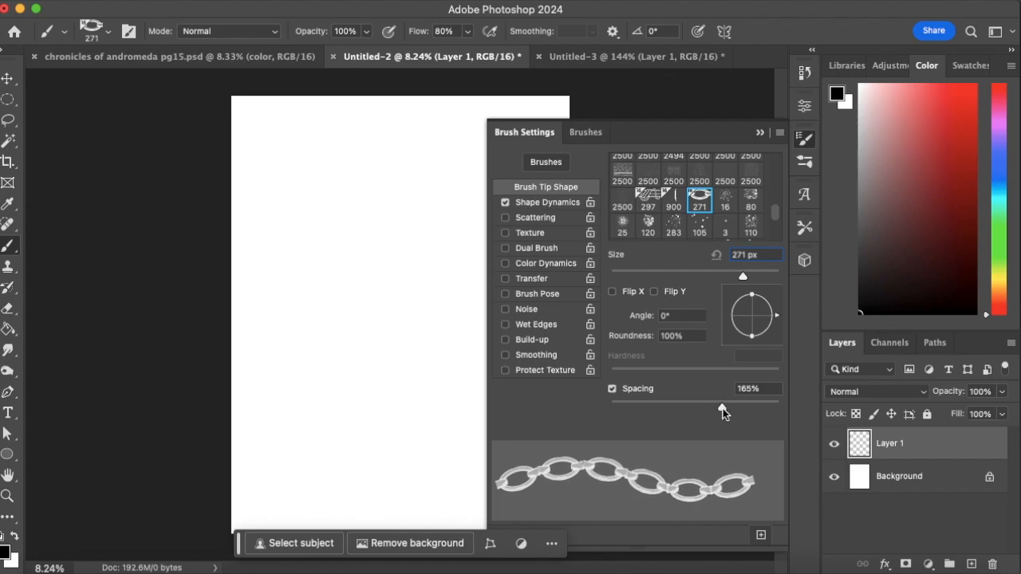
click(761, 133)
Test the chain brush with a curved stroke at 271 px, and with three more curved strokes at 700 px.
mouse_move(272, 376)
mouse_down()
mouse_move(519, 237)
mouse_move(559, 349)
mouse_up()
key(bracketright)
key(bracketright)
key(bracketright)
key(bracketright)
key(bracketright)
mouse_move(263, 390)
mouse_down()
mouse_move(360, 266)
mouse_move(512, 235)
mouse_move(553, 300)
mouse_up()
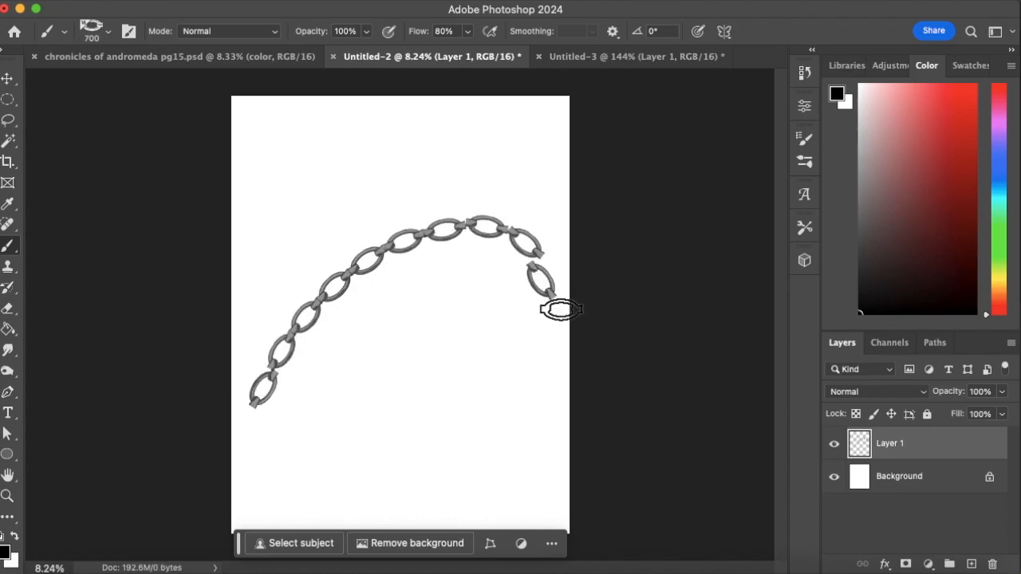
mouse_move(290, 263)
mouse_down()
mouse_move(305, 241)
mouse_move(441, 181)
mouse_move(521, 199)
mouse_up()
mouse_move(275, 504)
mouse_down()
mouse_move(291, 474)
mouse_move(482, 315)
mouse_move(565, 306)
mouse_up()
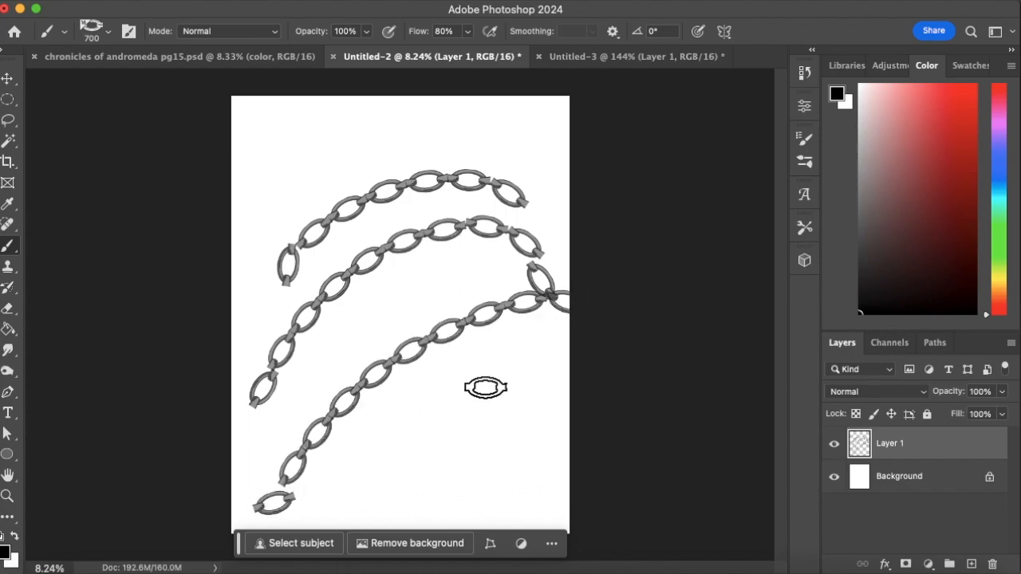
Undo all the chain test strokes on Layer 1.
key(super+z)
key(super+z)
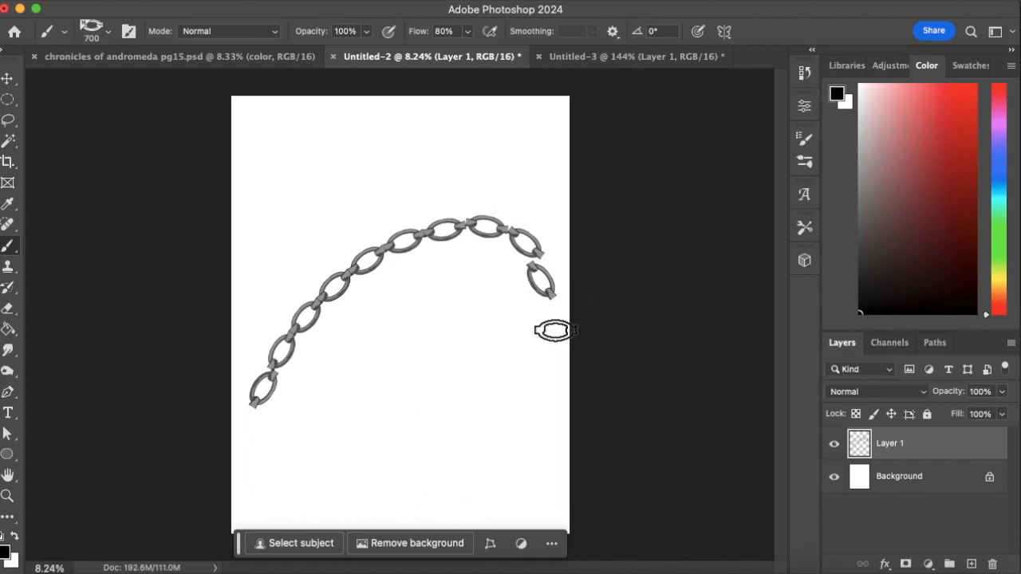
key(super+z)
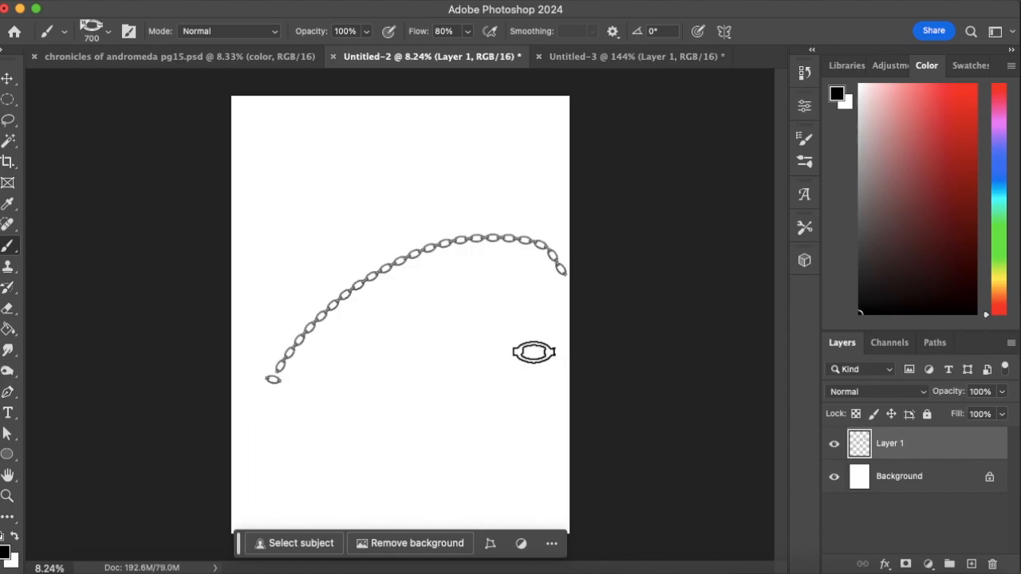
key(super+z)
key(super+z)
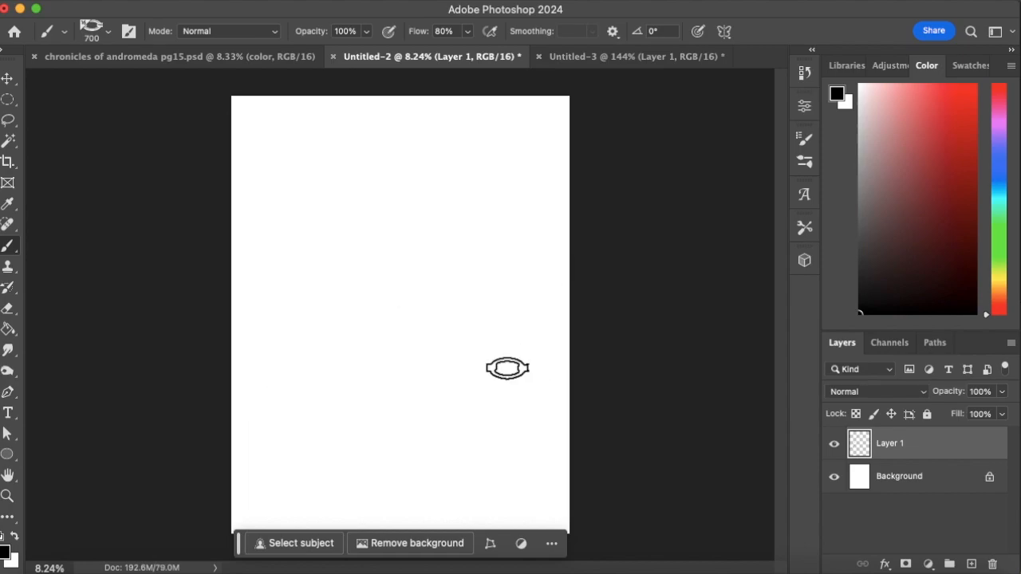
Save the current chain brush as a new brush preset named "basic silver chain", with tool settings included.
click(805, 139)
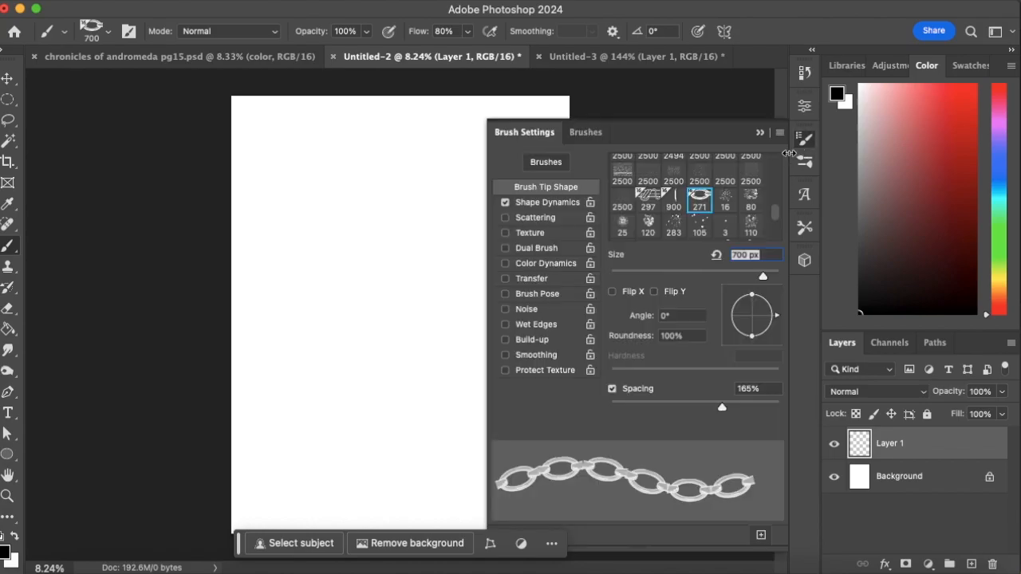
click(779, 132)
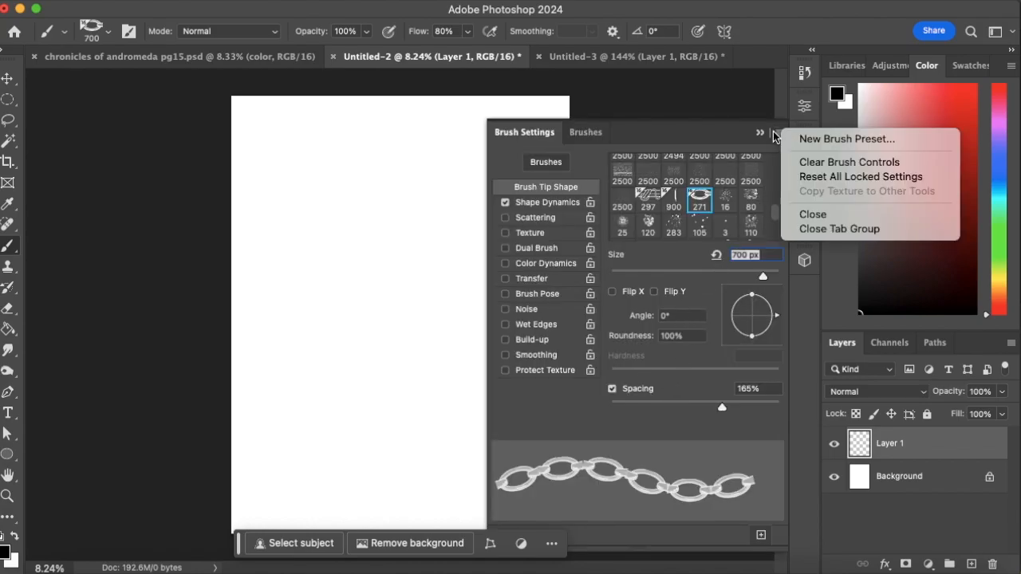
click(857, 141)
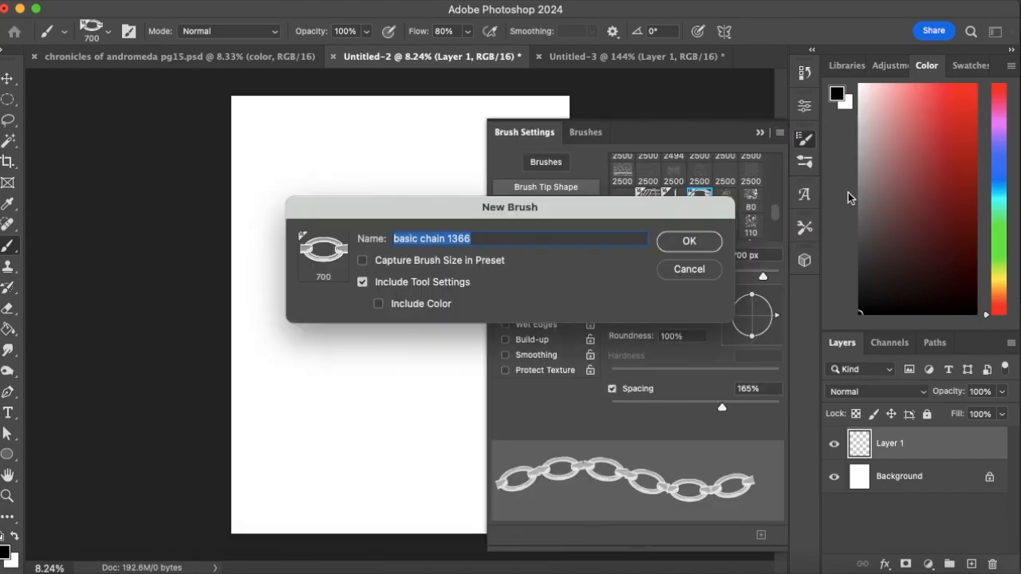
text(basi)
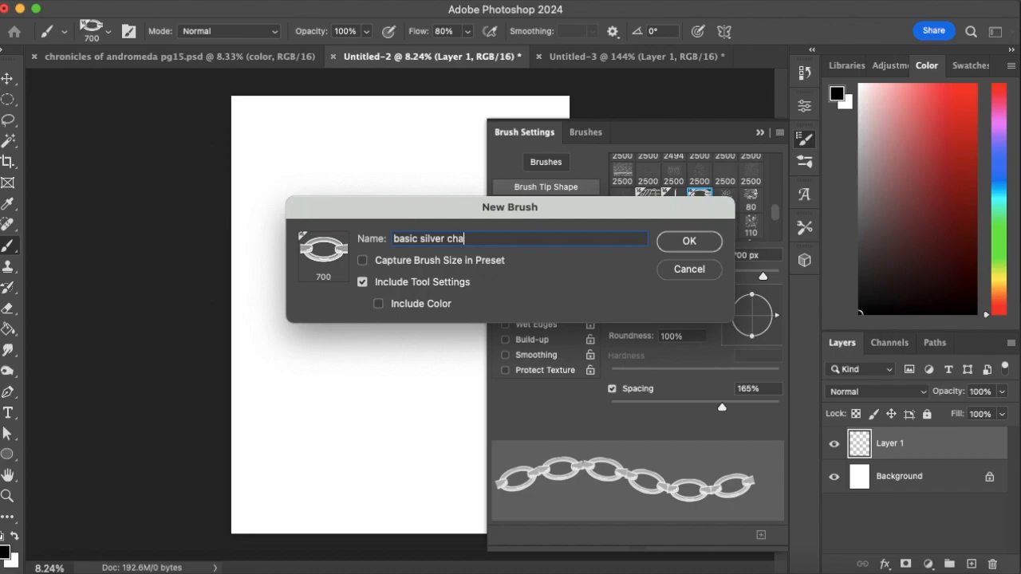
click(686, 242)
click(759, 136)
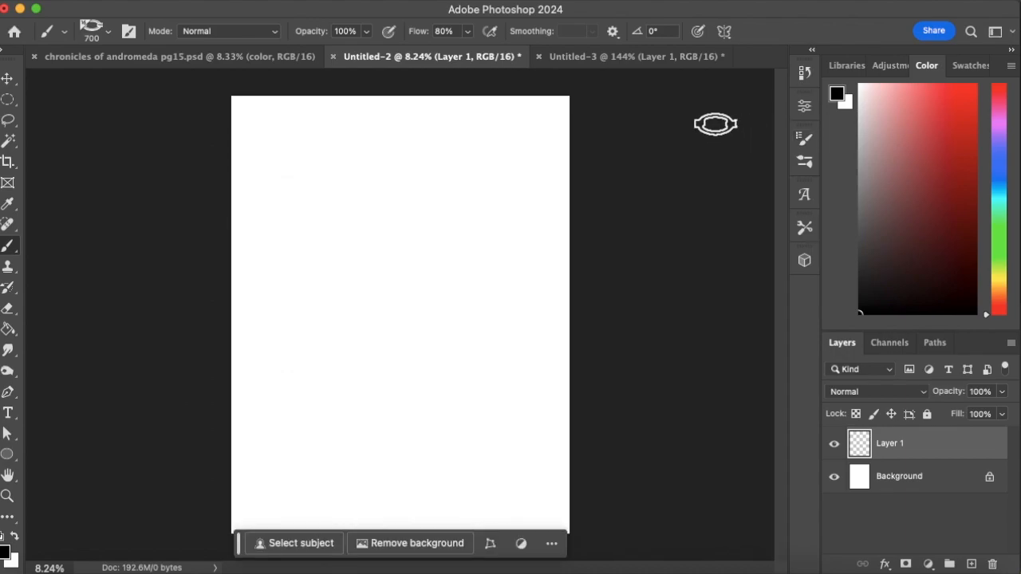
Delete the old "basic chain" brush from the brush presets.
click(107, 31)
click(150, 244)
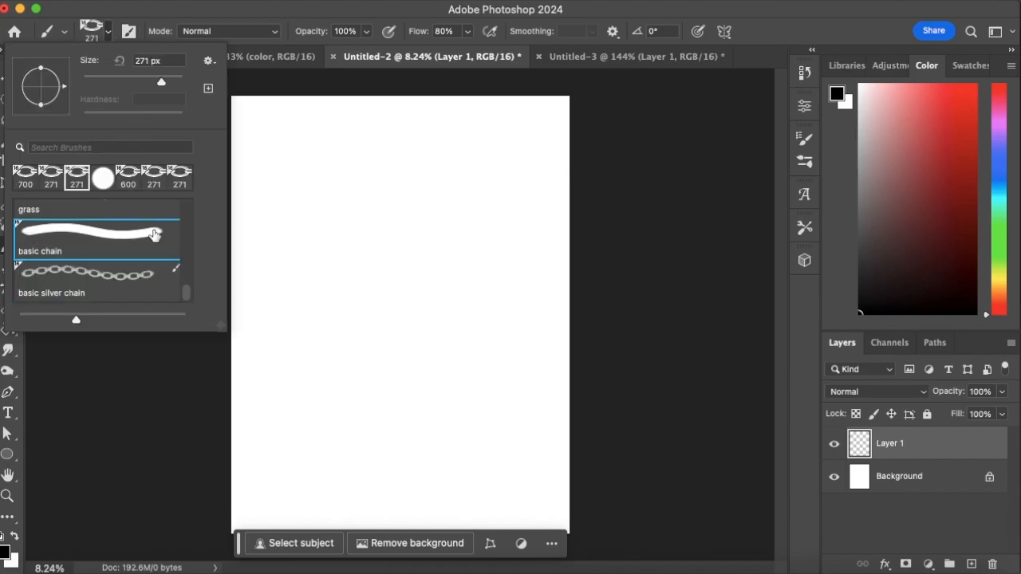
click(208, 63)
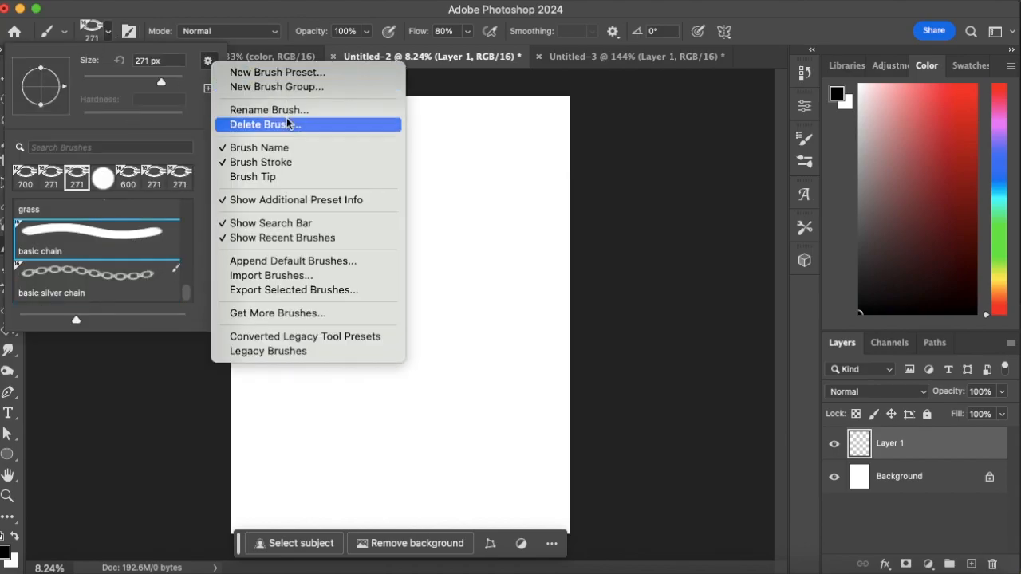
click(289, 125)
click(581, 230)
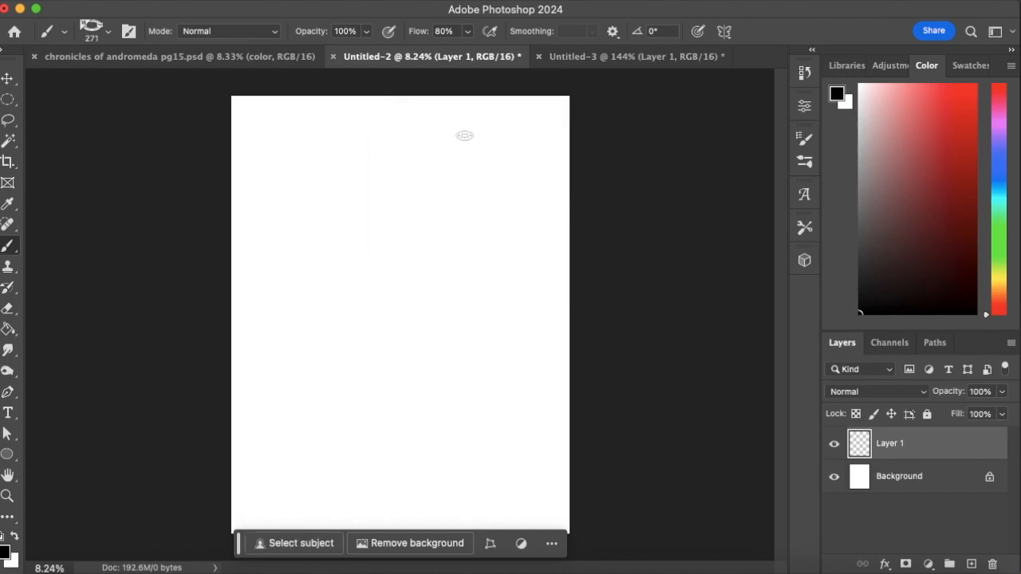
Select the basic silver chain brush and test it with three curved strokes at 271 px, undoing the first two.
click(107, 31)
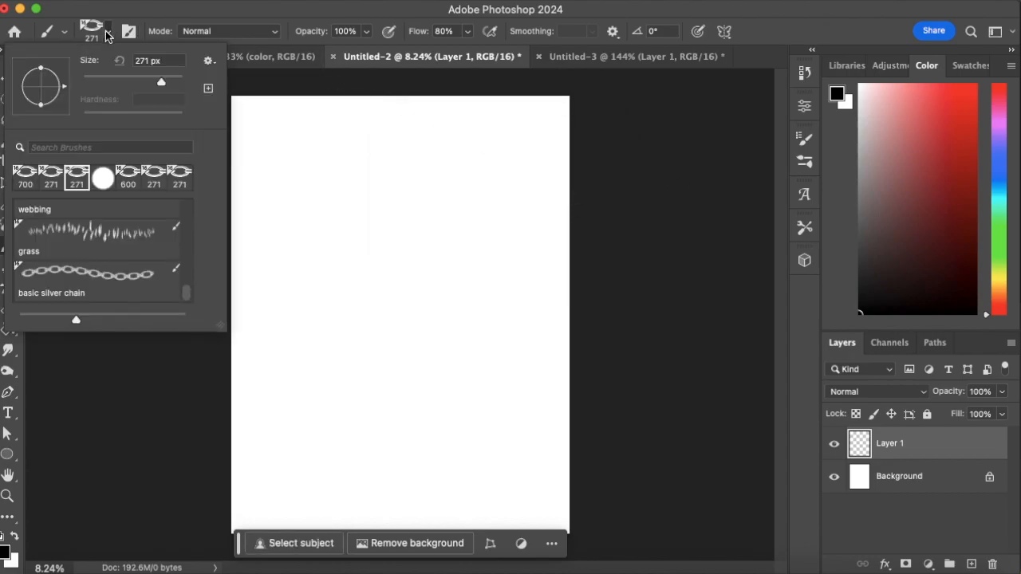
click(110, 246)
click(126, 212)
click(117, 294)
mouse_move(300, 335)
mouse_down()
mouse_move(316, 311)
mouse_move(467, 234)
mouse_move(552, 324)
mouse_up()
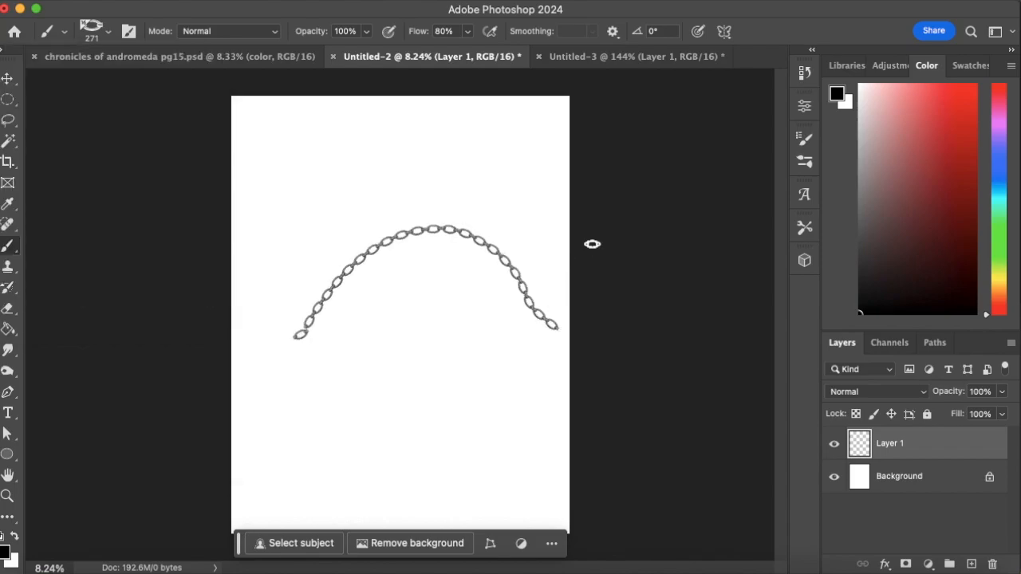
key(super+z)
mouse_move(252, 369)
mouse_down()
mouse_move(314, 289)
mouse_move(512, 273)
mouse_move(605, 298)
mouse_up()
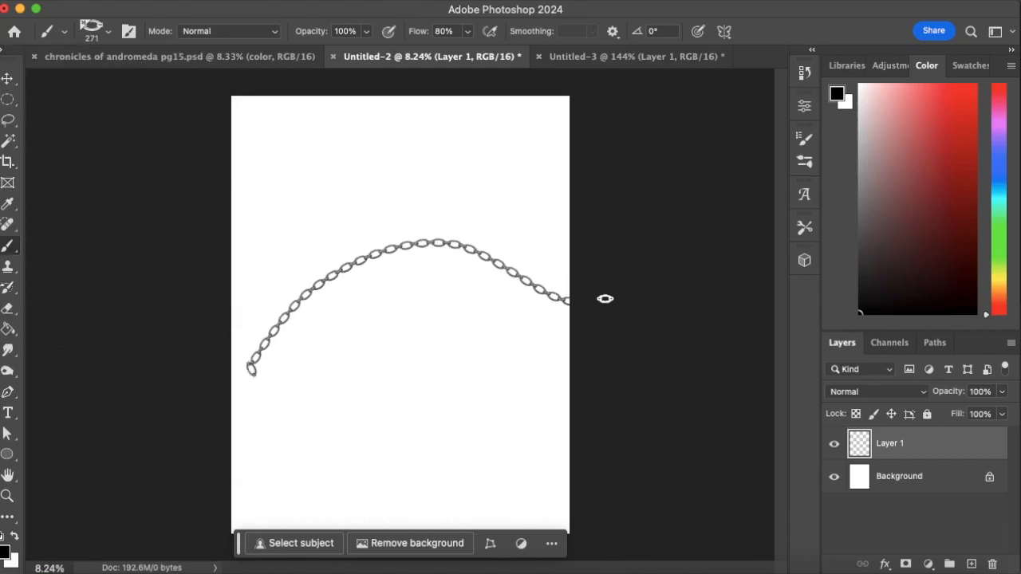
key(super+z)
mouse_move(233, 359)
mouse_down()
mouse_move(519, 237)
mouse_move(665, 267)
mouse_up()
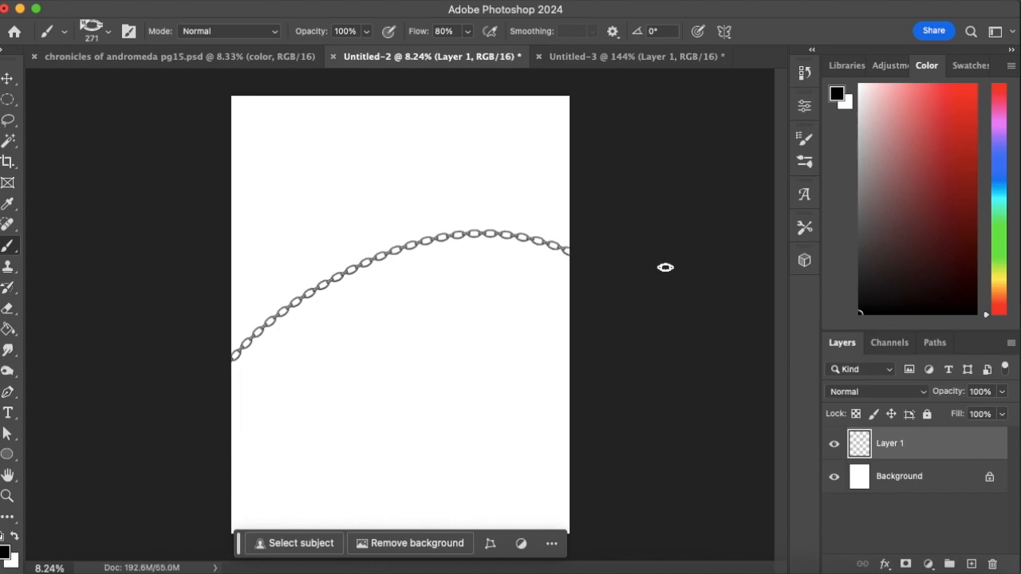
Enlarge the chain brush to 900 px and paint a thick S-shaped chain diagonally across the canvas.
key(bracketright)
key(bracketright)
key(bracketright)
key(bracketright)
key(bracketright)
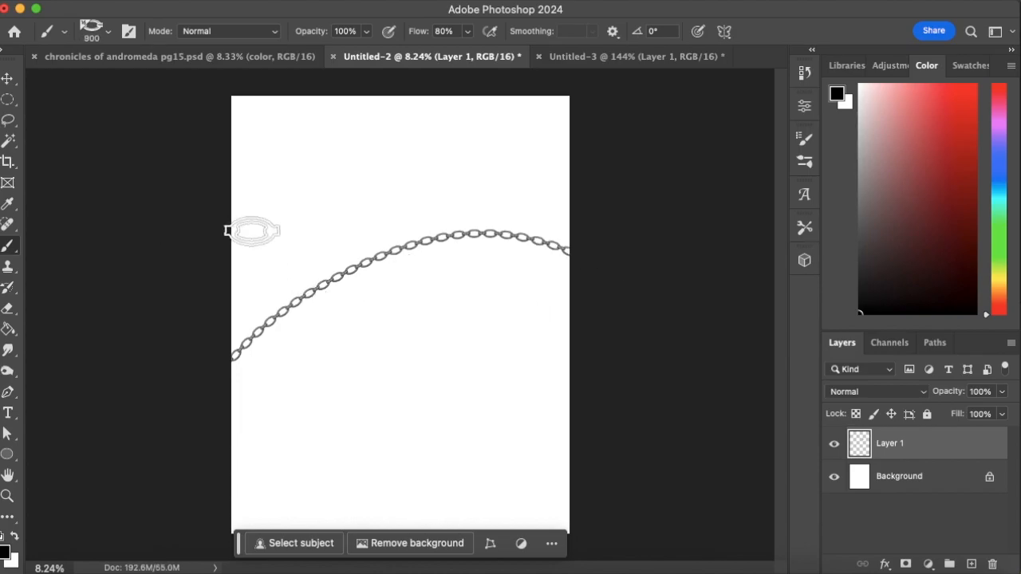
drag(252, 230, 577, 458)
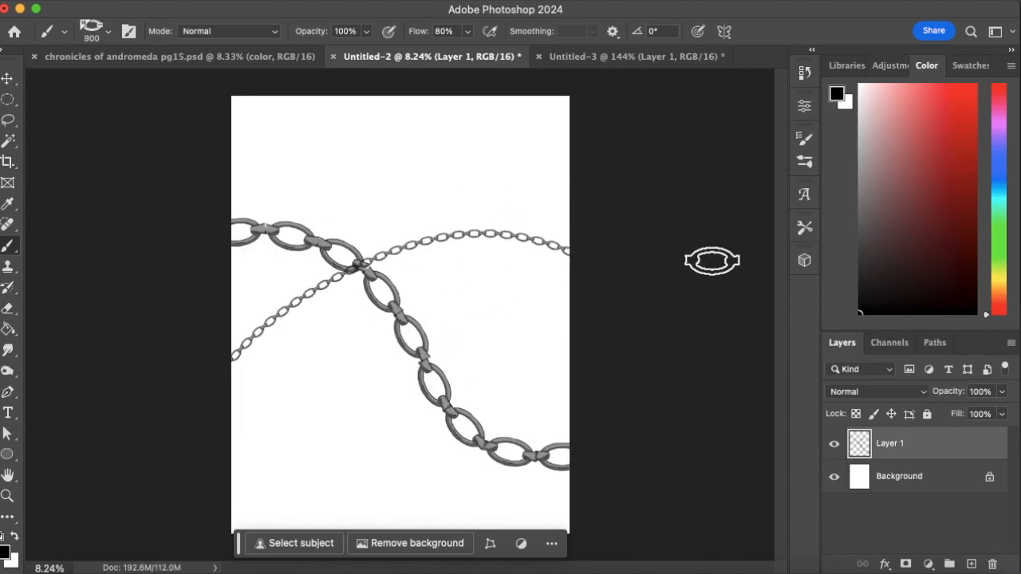
Undo all the silver chain test strokes until Layer 1 is empty.
key(super+z)
key(super+z)
key(super+z)
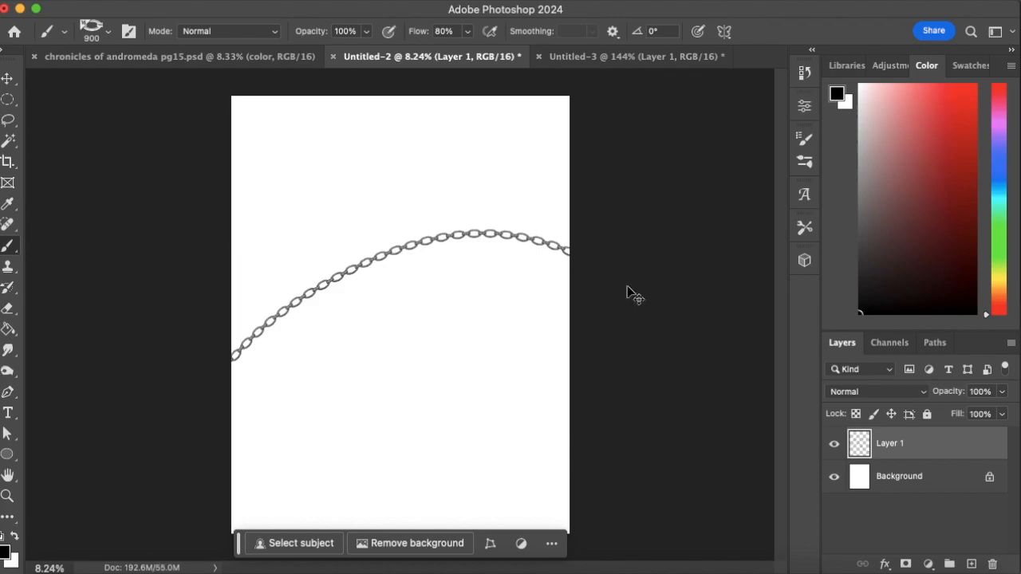
key(super+z)
key(super+z)
key(super+z)
key(super+z)
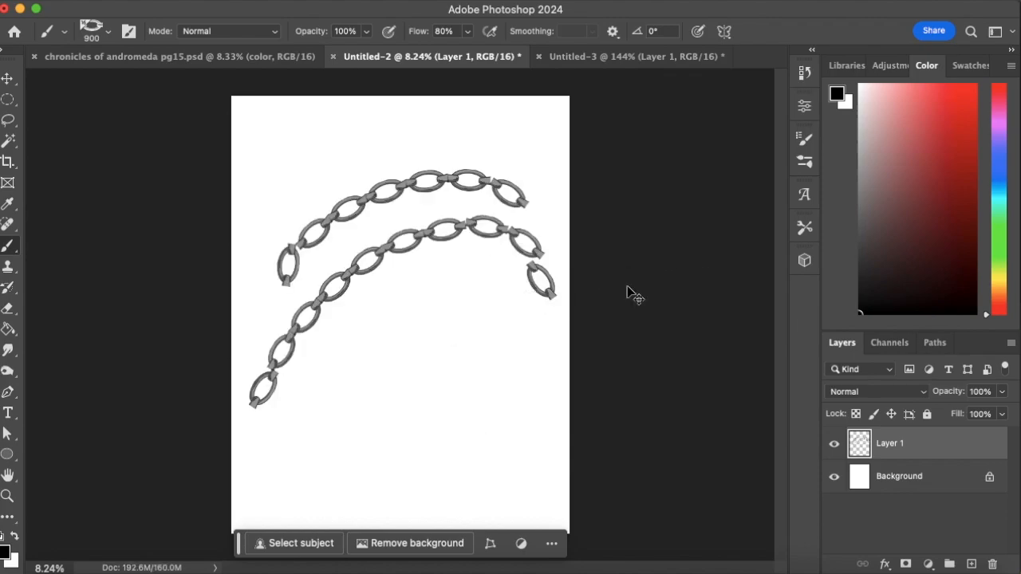
key(super+z)
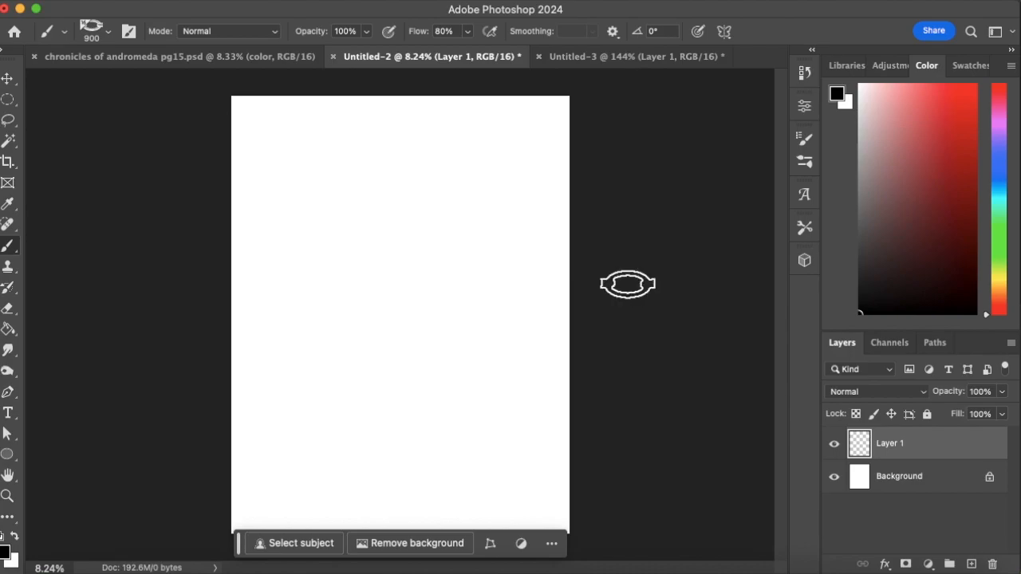
Switch to the Untitled-3 document with the chain link, reduce the brush to 90 px and select the Hard Round brush.
click(582, 57)
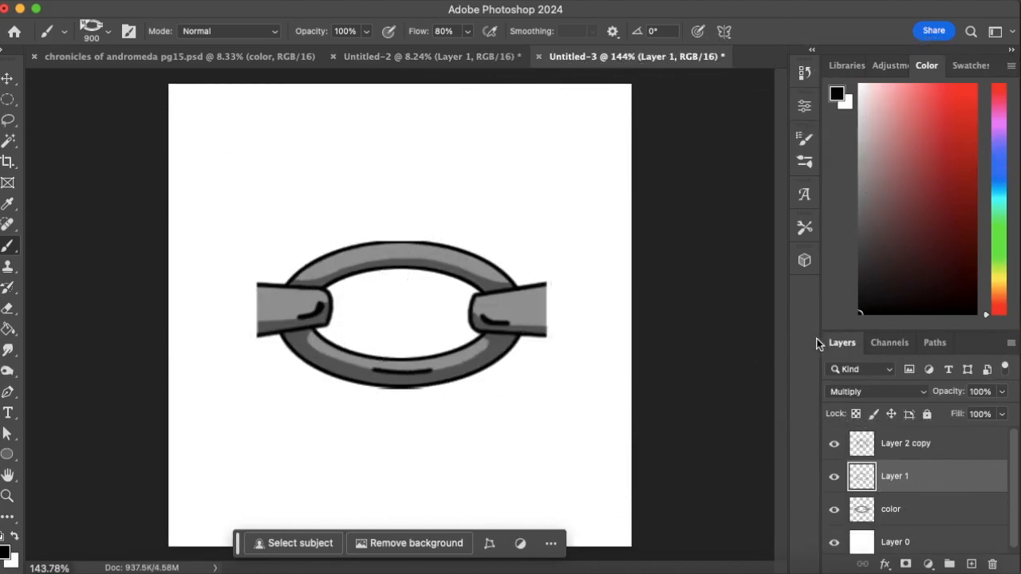
key(bracketleft)
key(bracketleft)
key(bracketleft)
key(bracketleft)
key(bracketleft)
key(bracketleft)
key(bracketleft)
key(bracketleft)
key(bracketleft)
key(bracketleft)
key(bracketleft)
key(bracketleft)
key(bracketleft)
key(bracketleft)
key(bracketleft)
key(bracketleft)
key(bracketleft)
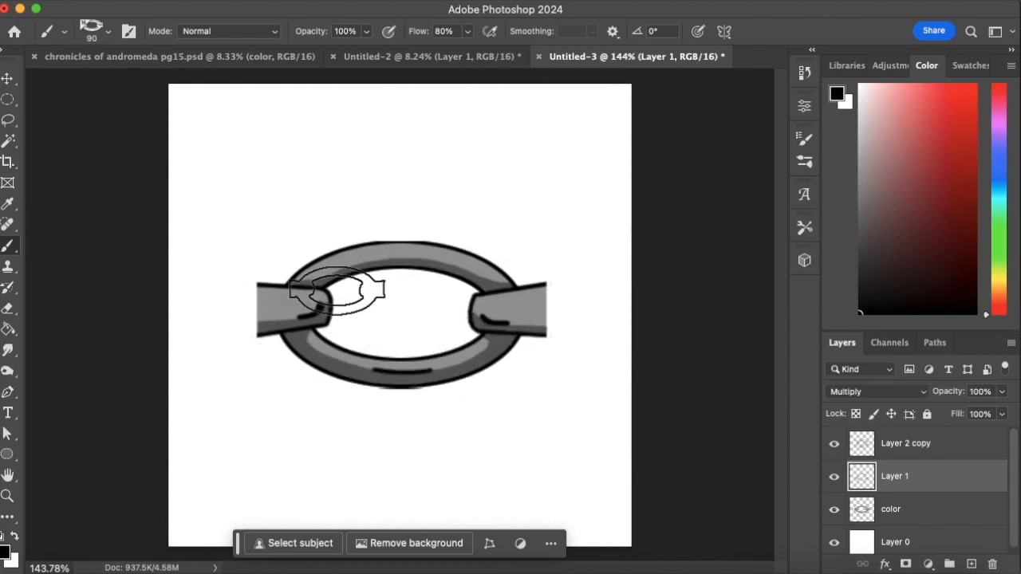
click(109, 31)
click(128, 179)
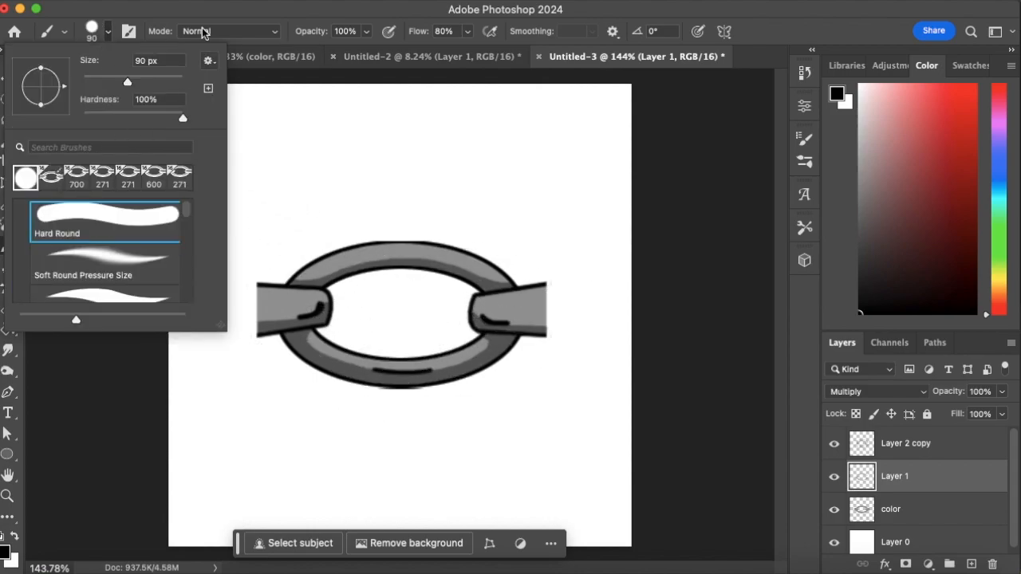
key(Return)
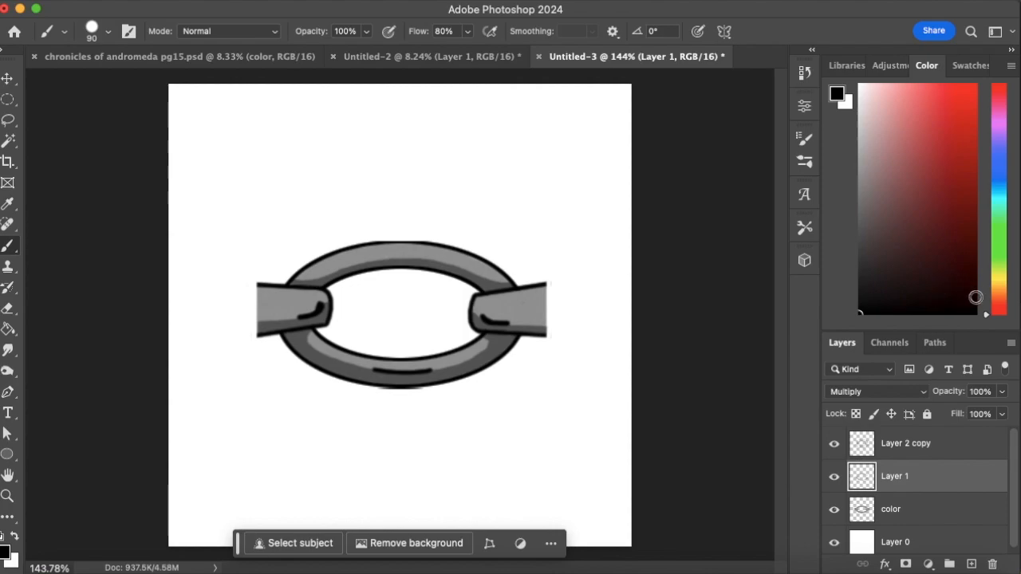
Fill the gray chain link on the color layer with a golden yellow foreground color using the Paint Bucket.
click(907, 511)
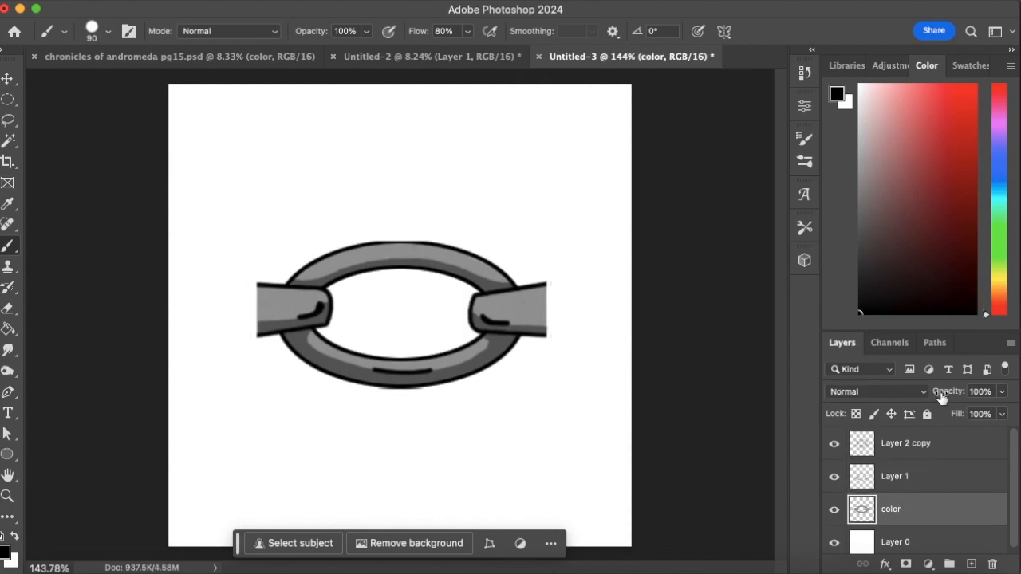
click(999, 279)
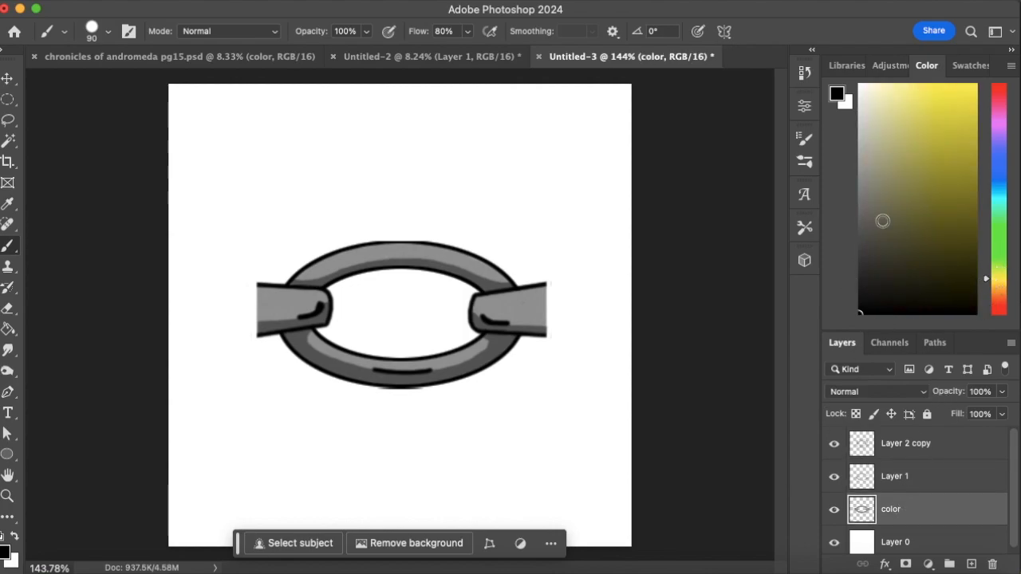
click(984, 86)
click(998, 283)
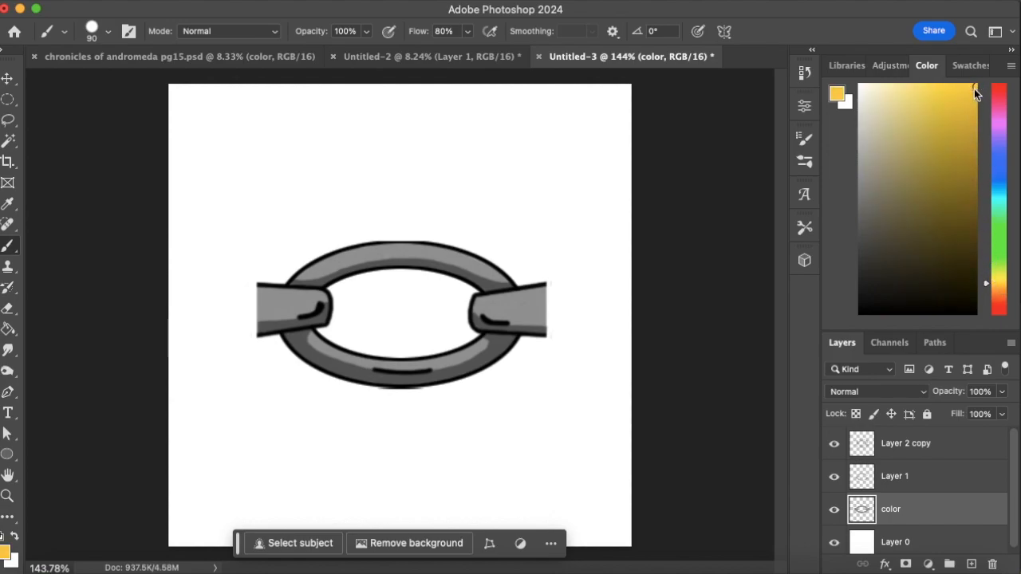
click(998, 286)
click(998, 280)
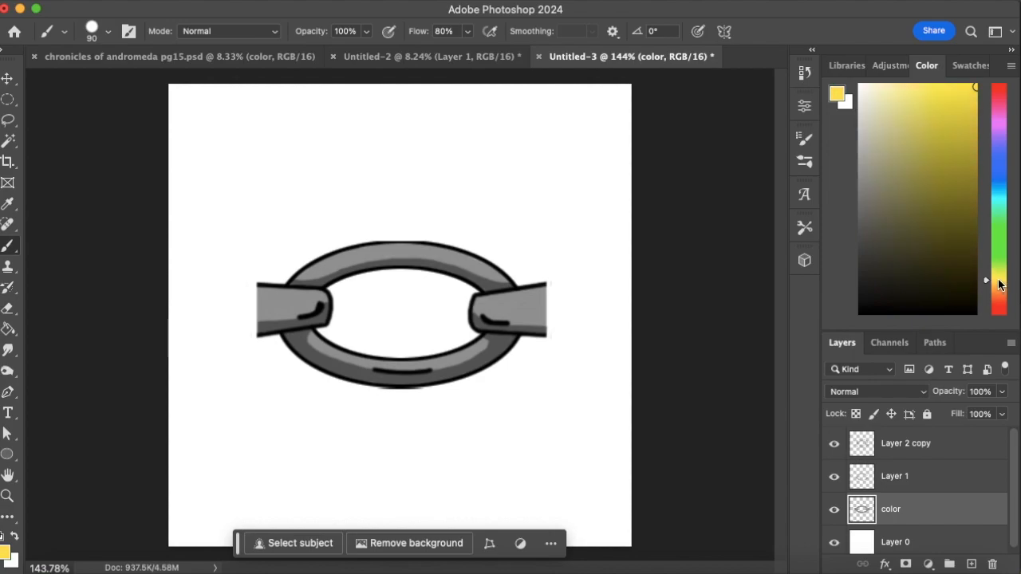
drag(975, 102, 944, 97)
click(7, 329)
click(343, 277)
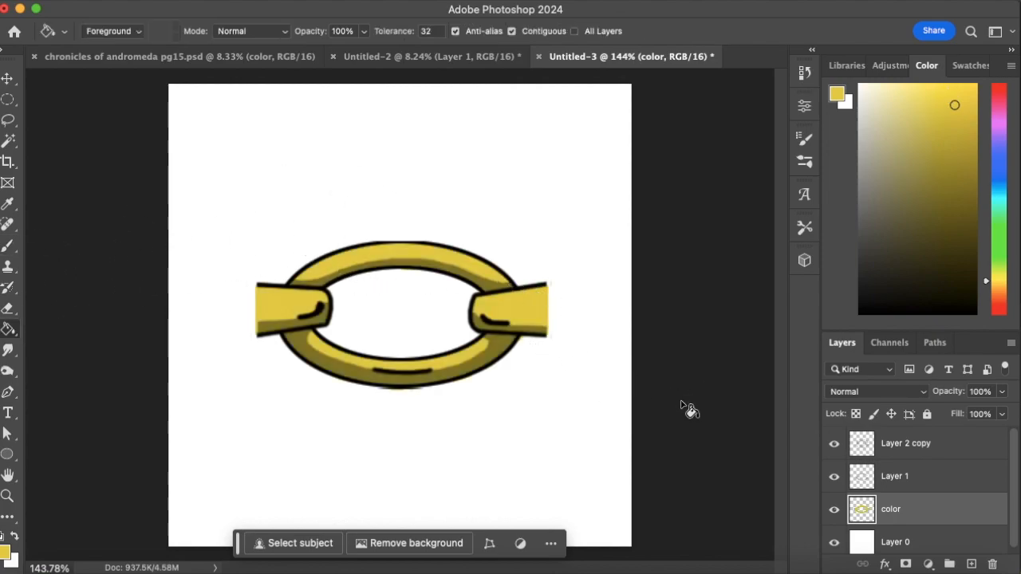
Define the yellow chain link as a new brush preset named "basic chain".
click(189, 0)
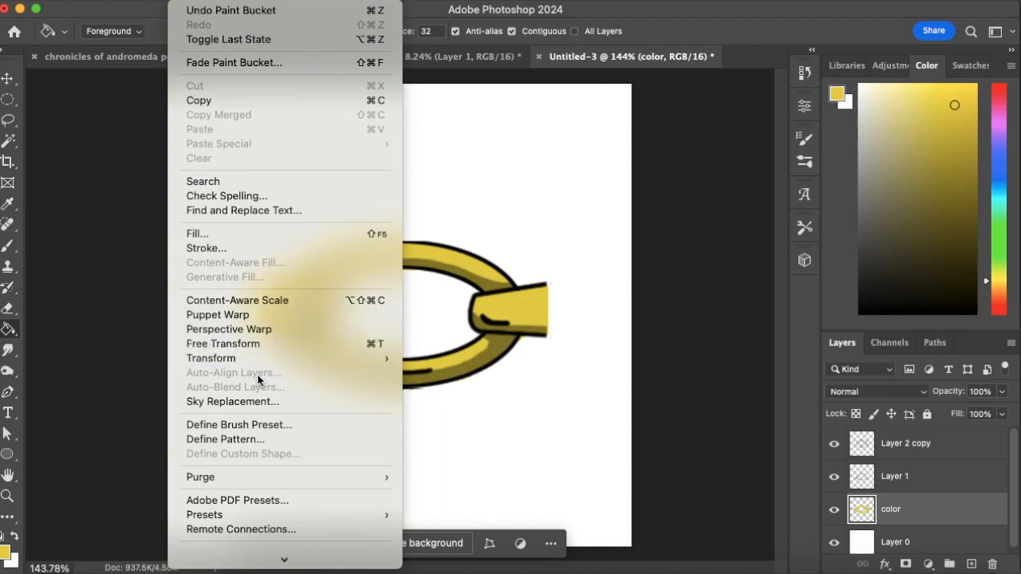
click(269, 425)
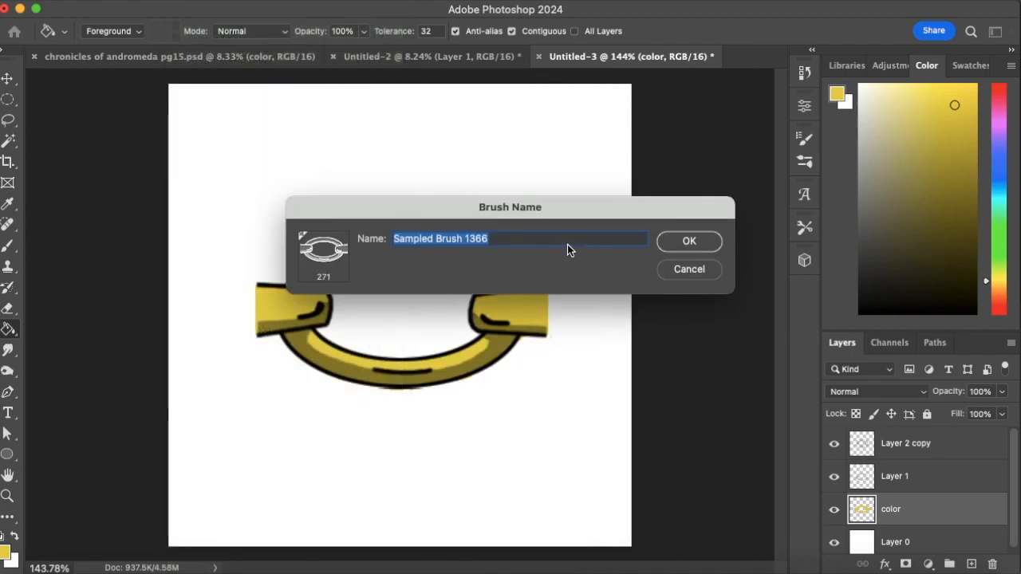
text(basic chain)
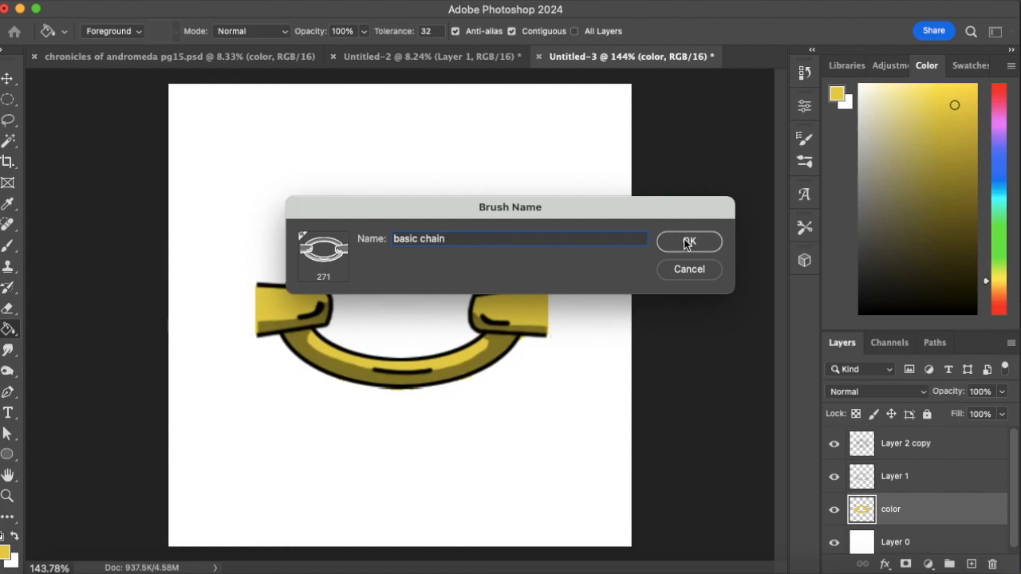
click(688, 242)
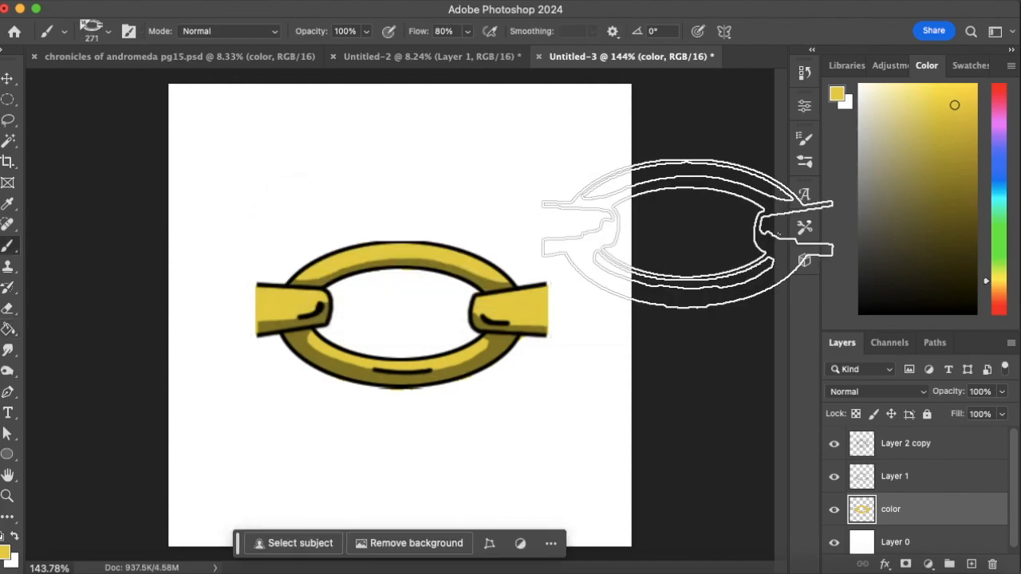
Switch to the Untitled-2 document and raise the "basic chain" brush tip's spacing to 174%.
click(435, 57)
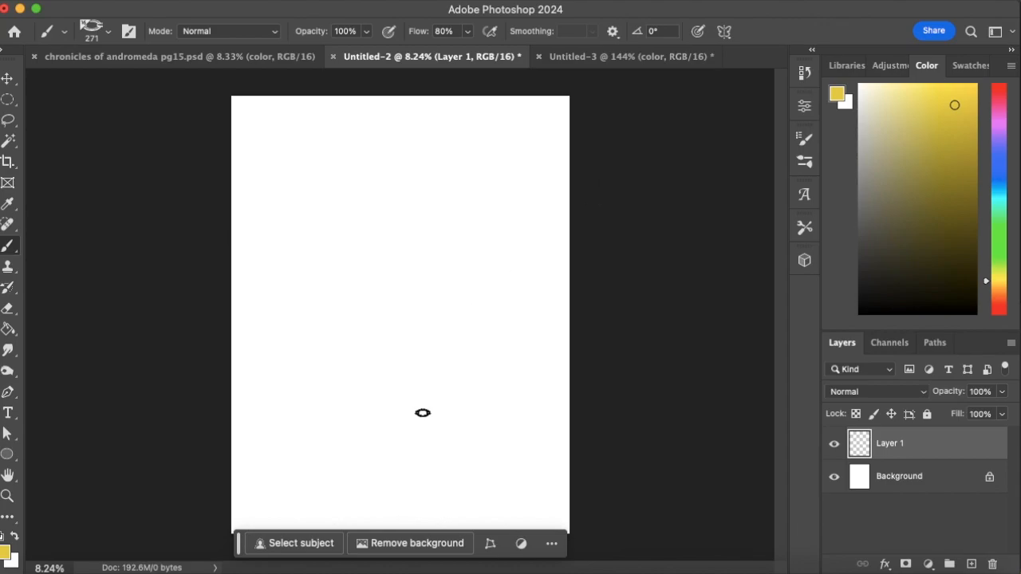
click(806, 141)
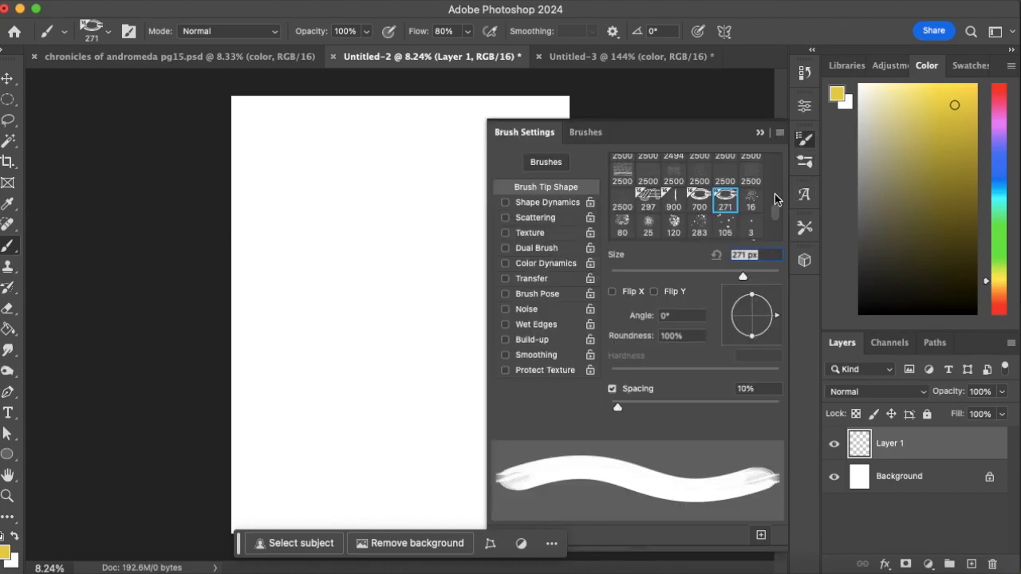
mouse_move(618, 408)
mouse_down()
mouse_move(720, 413)
mouse_move(728, 426)
mouse_up()
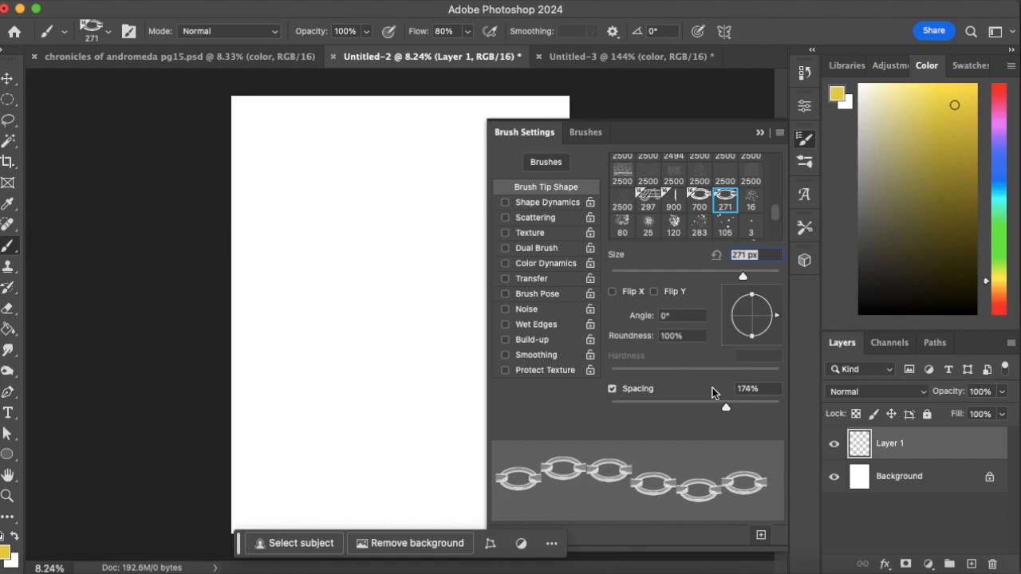
Enable Shape Dynamics with the Angle Jitter control set to Direction and slightly reduce the chain brush's spacing.
click(543, 203)
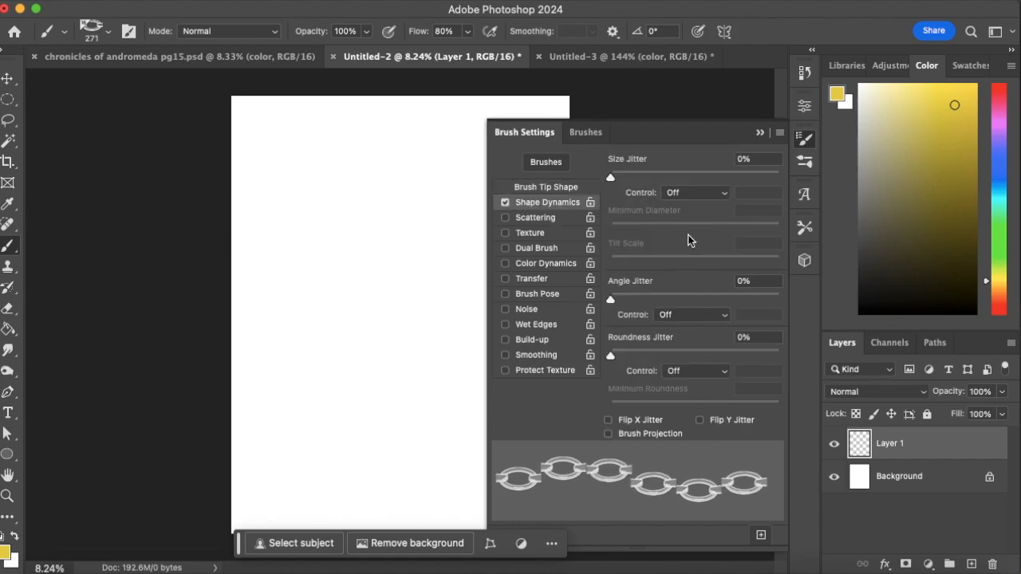
click(692, 315)
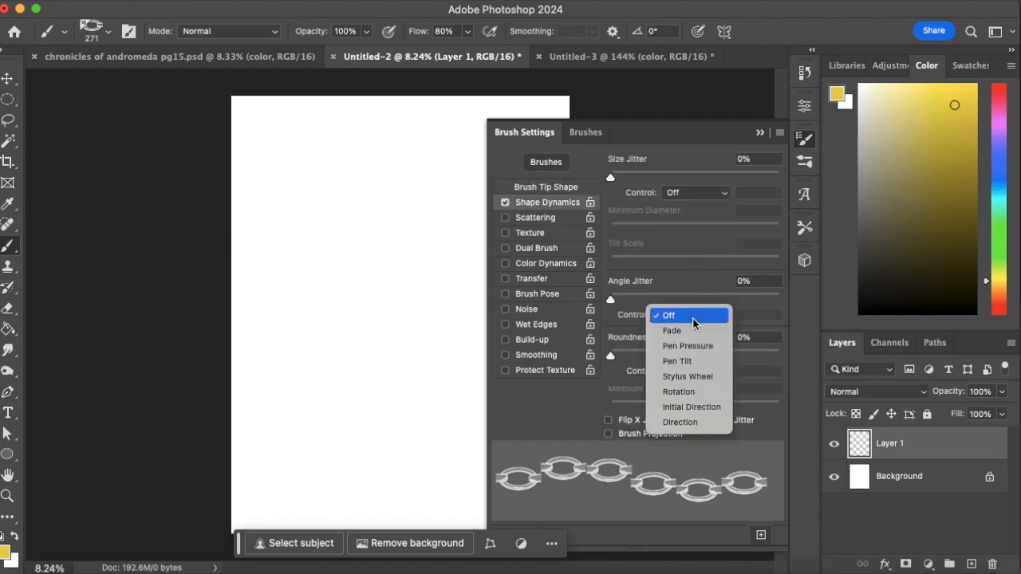
click(691, 422)
click(547, 188)
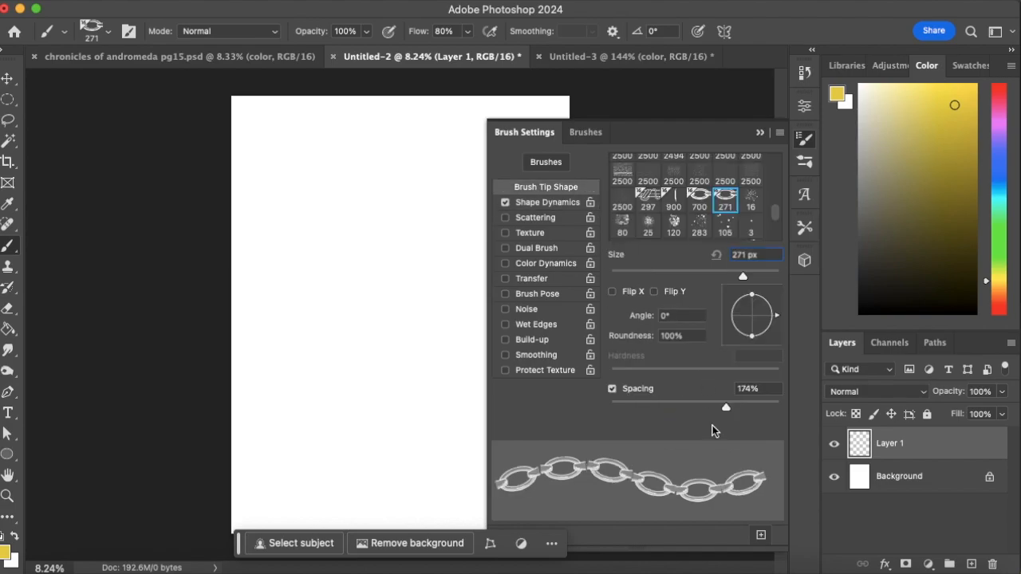
drag(727, 411, 723, 408)
click(761, 134)
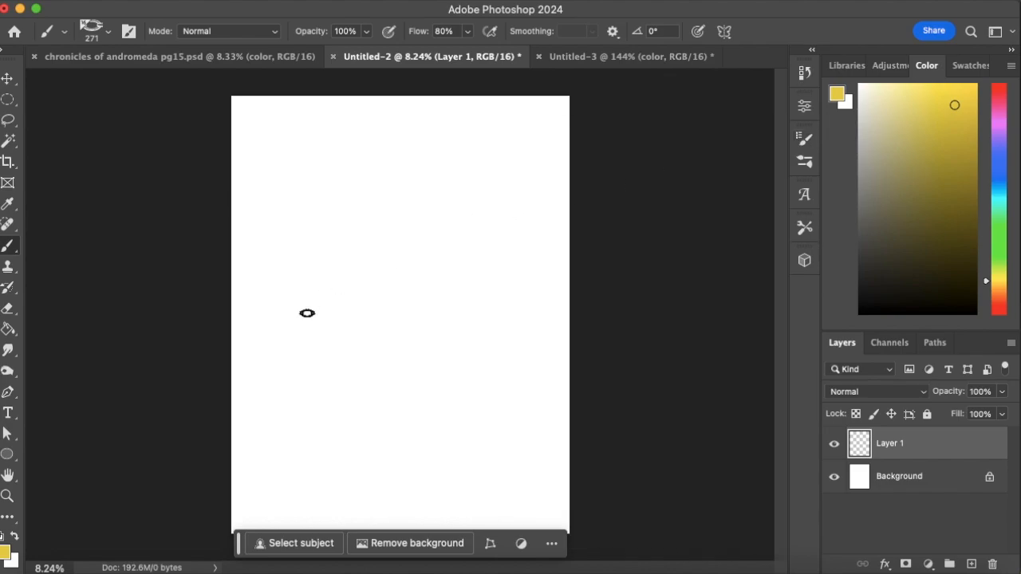
Test the chain brush with yellow strokes across the page, enlarging it to 800 px and undoing each stroke.
mouse_move(265, 371)
mouse_down()
mouse_move(381, 288)
mouse_move(586, 312)
mouse_up()
key(super+z)
key(bracketright)
key(bracketright)
key(bracketright)
key(bracketright)
key(bracketright)
key(bracketright)
mouse_move(261, 414)
mouse_down()
mouse_move(370, 280)
mouse_move(514, 289)
mouse_move(611, 334)
mouse_move(673, 273)
mouse_up()
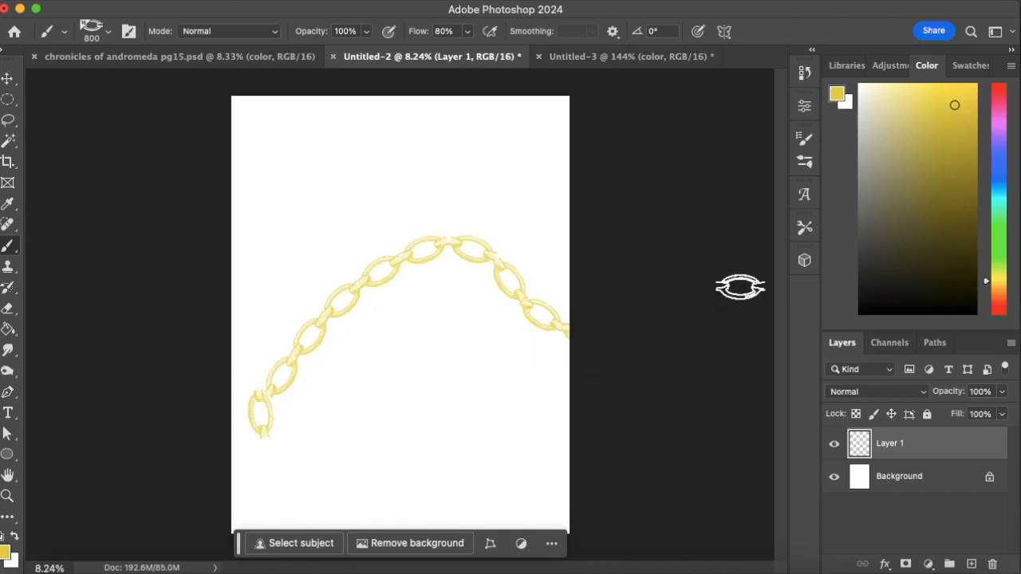
key(super+z)
Set the foreground color to black, undo a first trial stroke and paint an arched chain across the middle of the page.
click(860, 312)
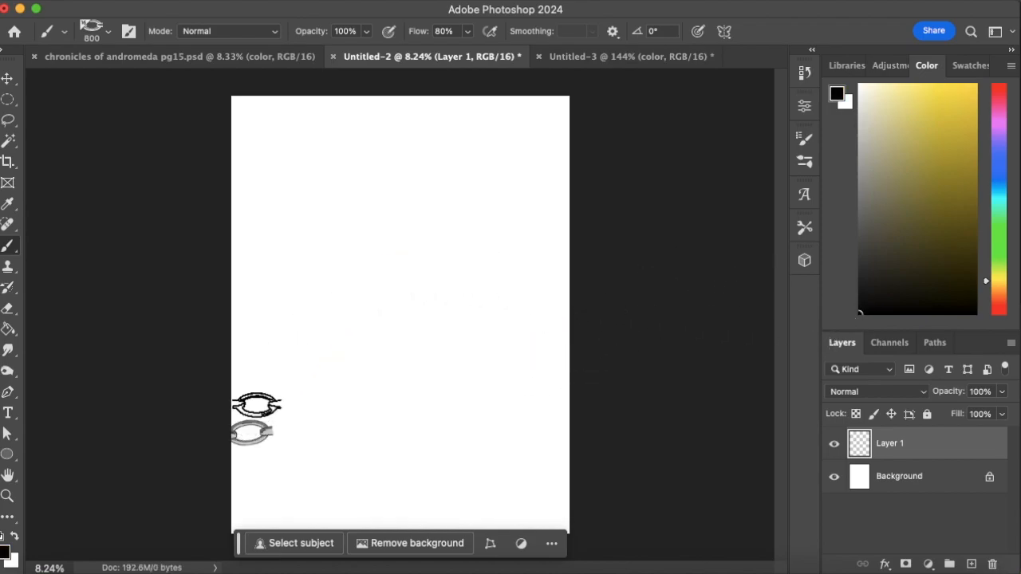
mouse_move(253, 413)
mouse_down()
mouse_move(356, 250)
mouse_move(506, 274)
mouse_up()
key(super+z)
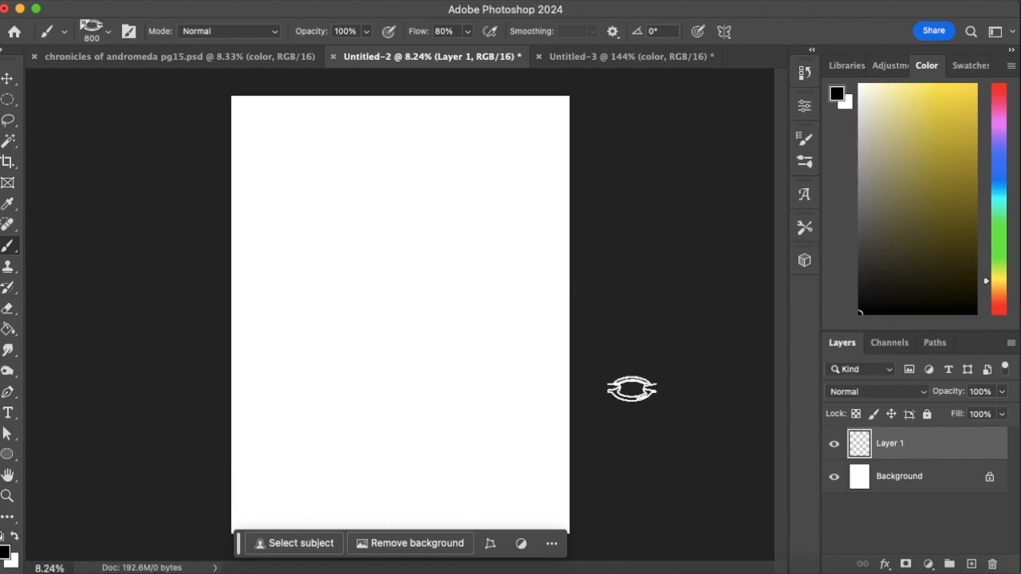
click(109, 33)
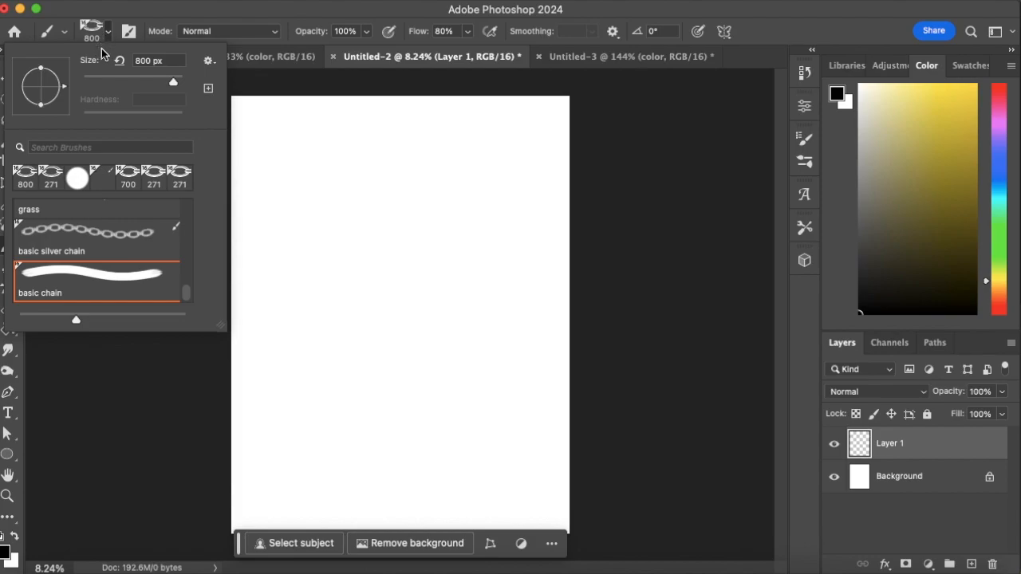
click(244, 13)
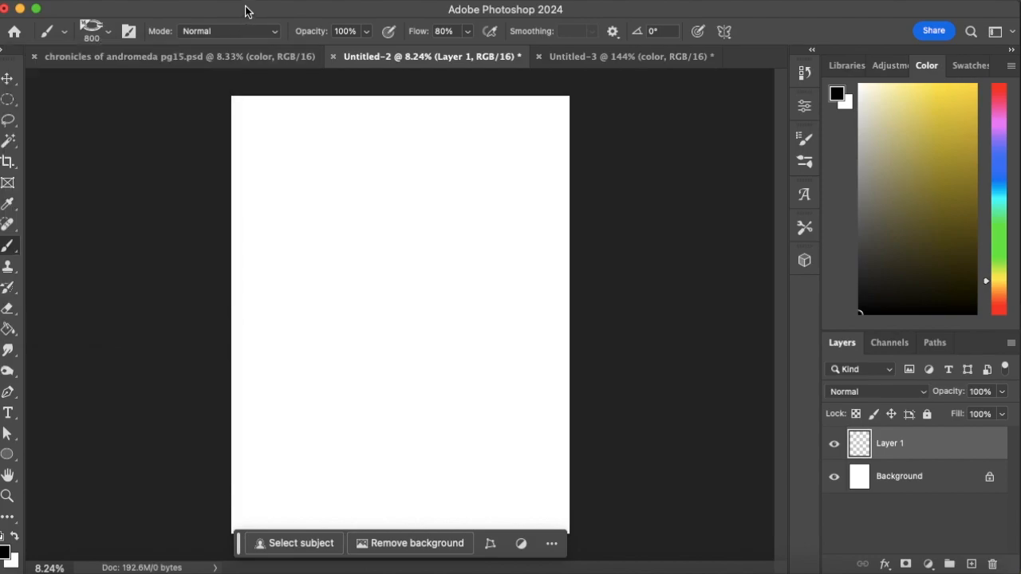
mouse_move(277, 392)
mouse_down()
mouse_move(308, 327)
mouse_move(463, 266)
mouse_move(594, 350)
mouse_up()
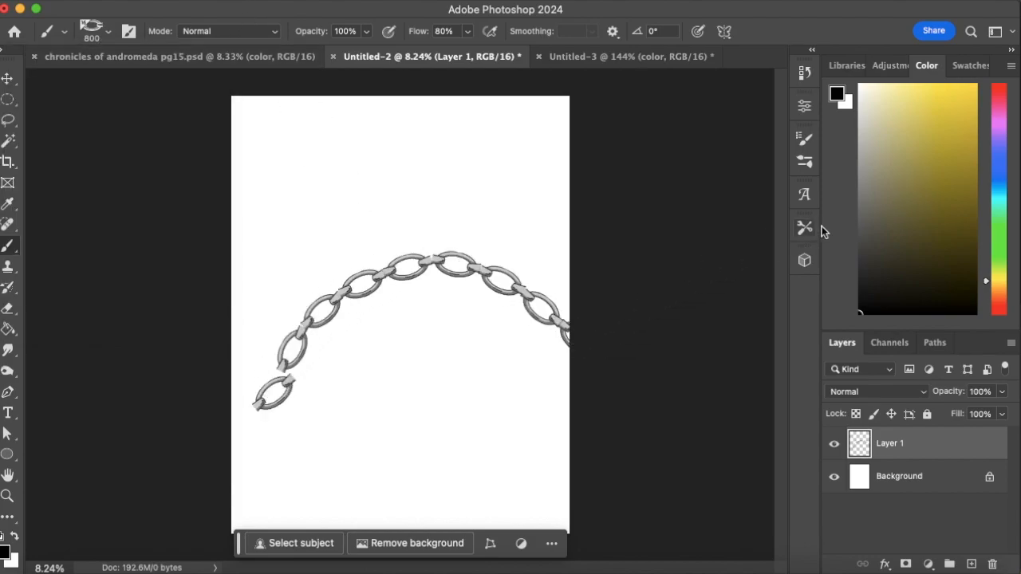
Paint a golden yellow chain above the black one and a bright green chain below it.
click(959, 106)
mouse_move(270, 303)
mouse_down()
mouse_move(280, 273)
mouse_move(475, 163)
mouse_move(651, 233)
mouse_up()
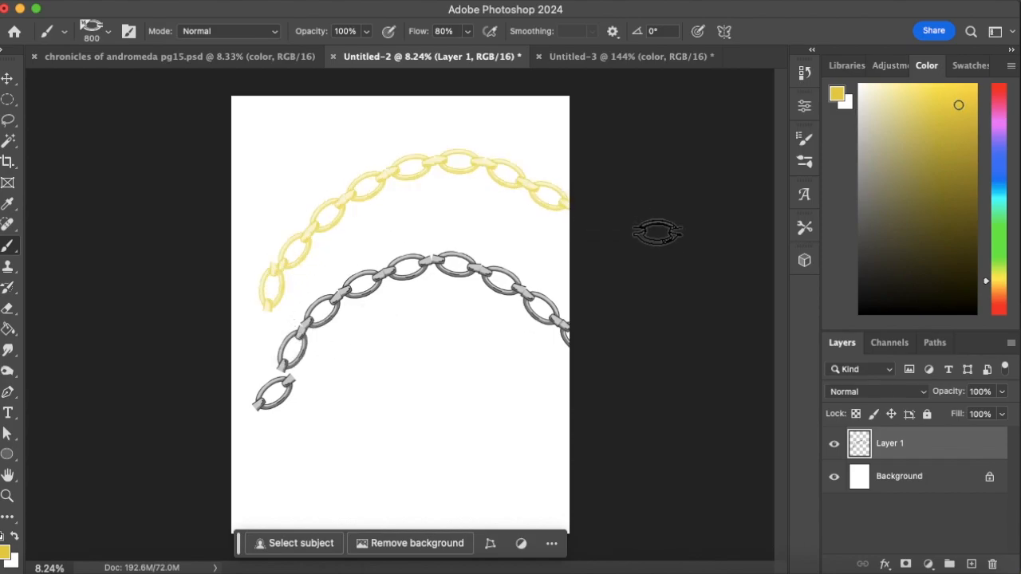
click(999, 235)
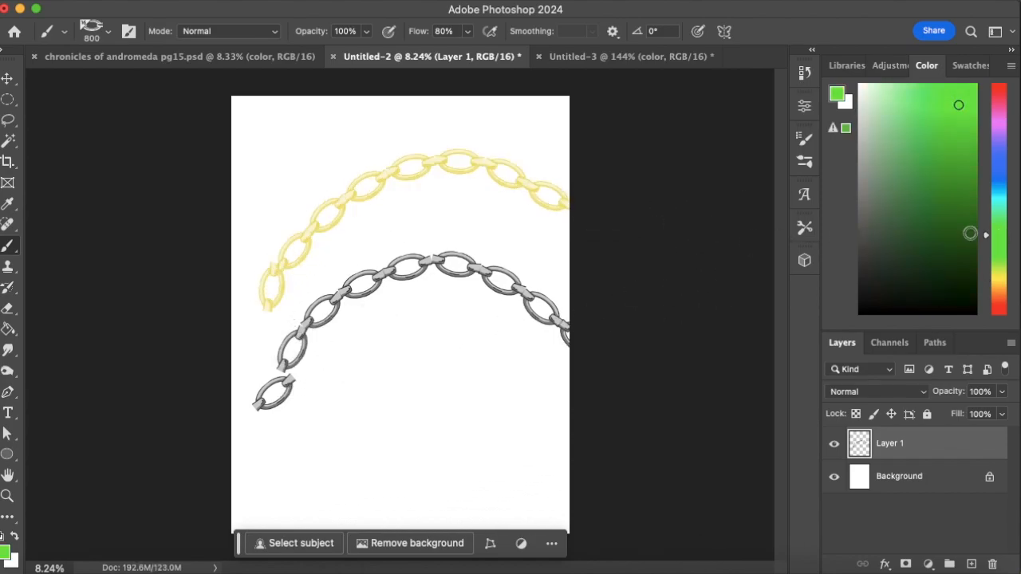
mouse_move(278, 485)
mouse_down()
mouse_move(415, 371)
mouse_move(626, 402)
mouse_up()
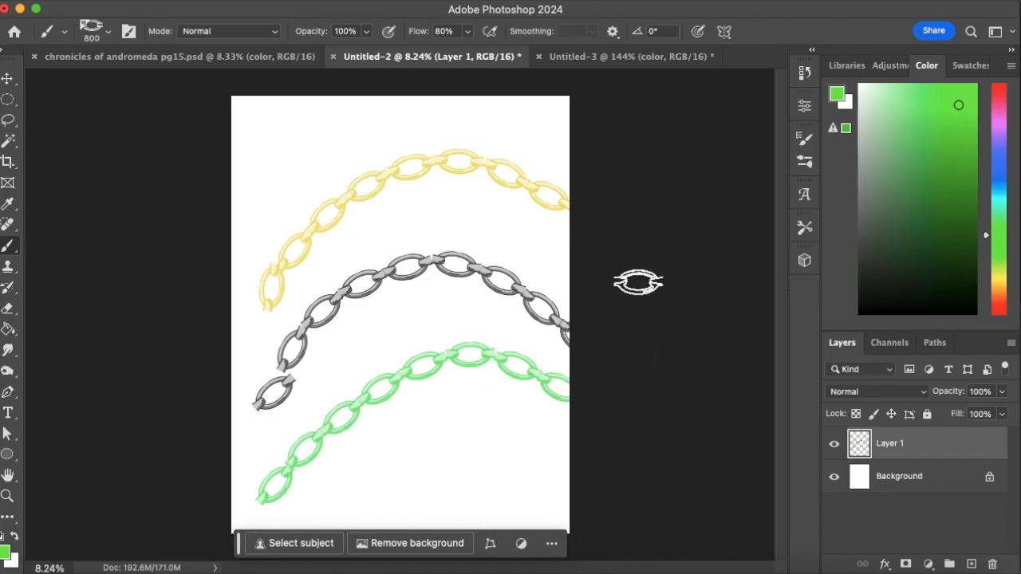
Switch to the Untitled-3 document, set the foreground color to black and delete the "basic chain" brush preset.
click(593, 58)
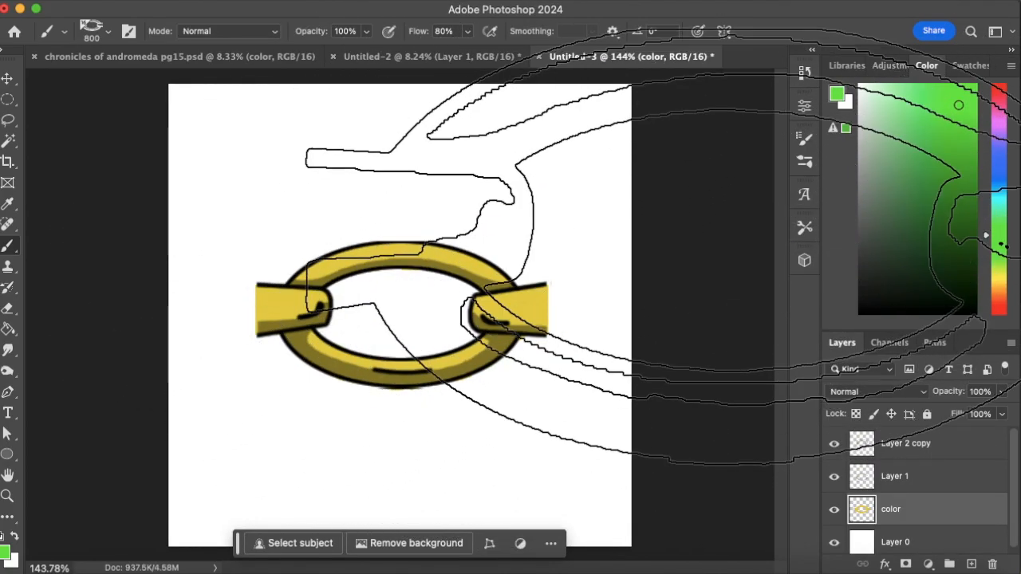
click(869, 316)
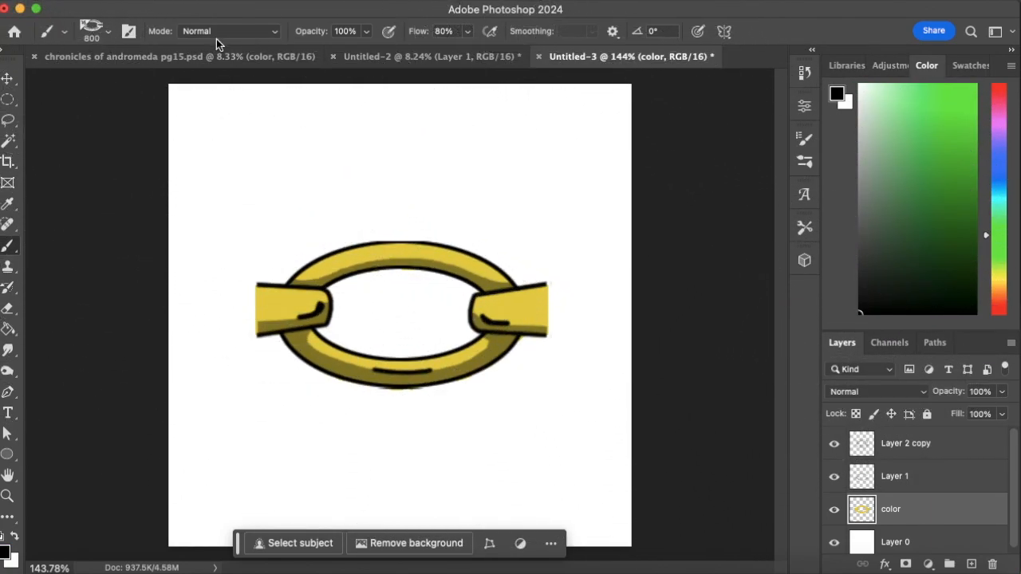
click(108, 34)
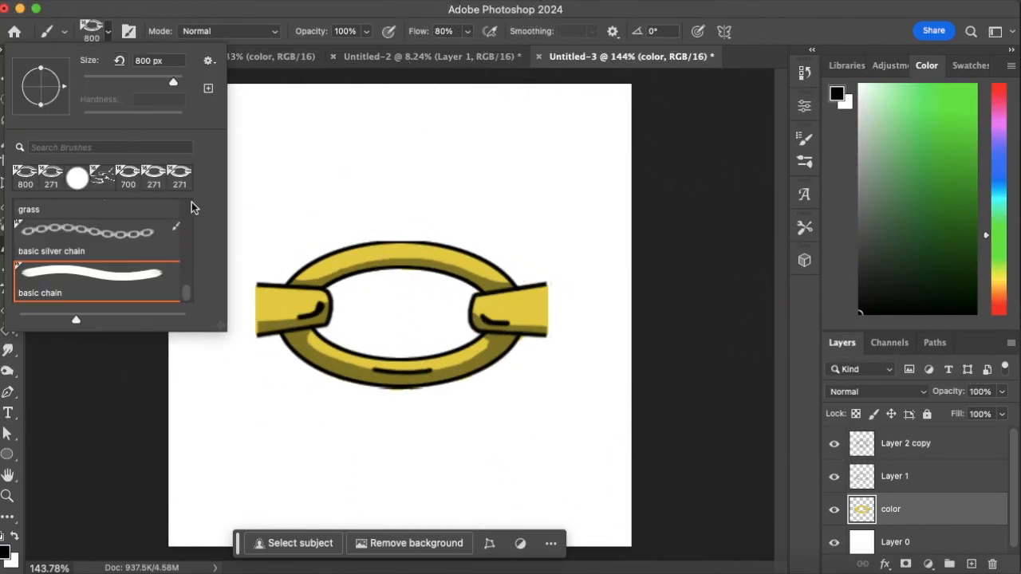
click(209, 62)
click(296, 125)
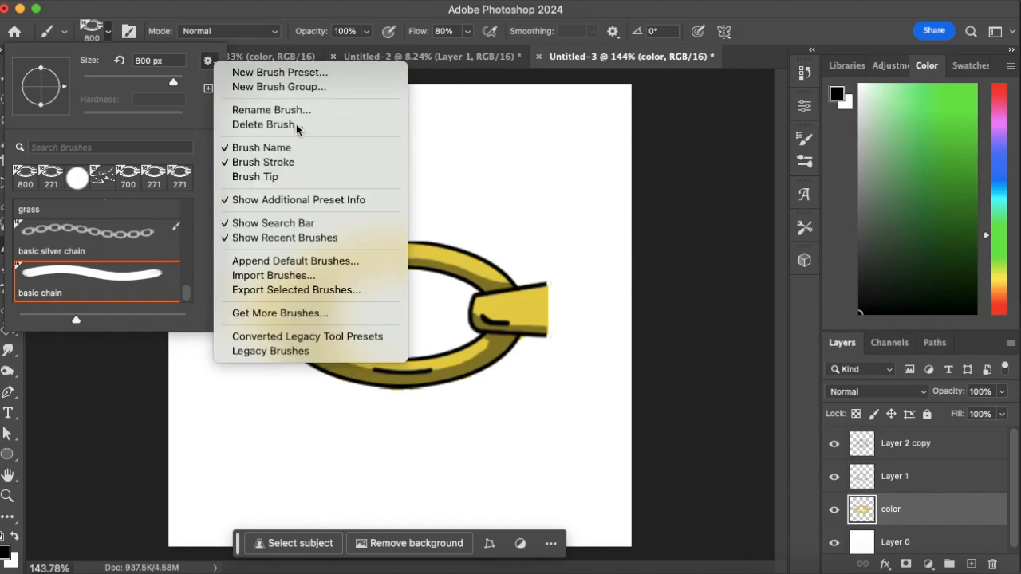
click(586, 228)
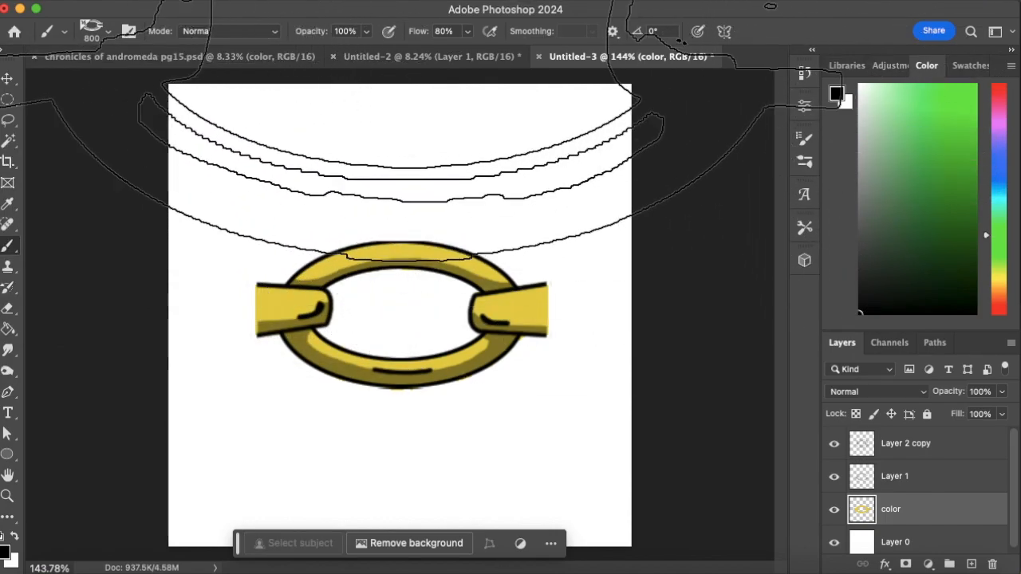
Switch to a round brush and start defining the yellow chain link as a new brush preset.
click(106, 35)
click(246, 15)
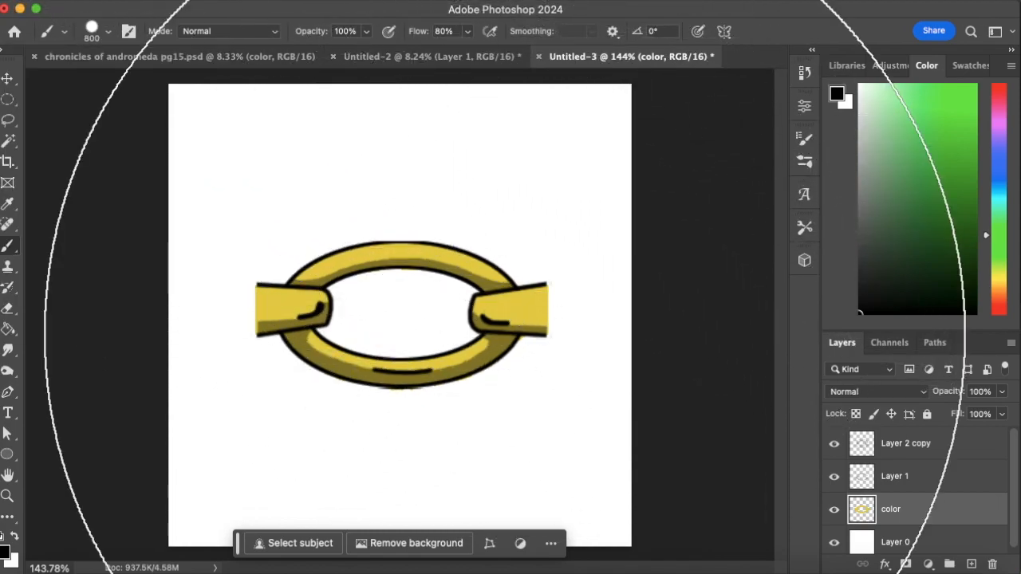
click(183, 1)
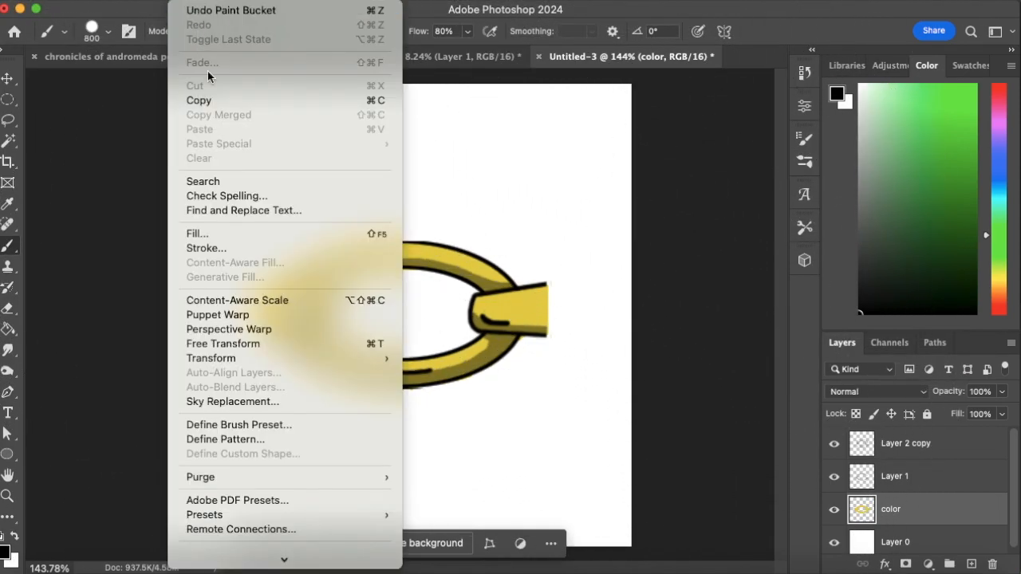
click(266, 427)
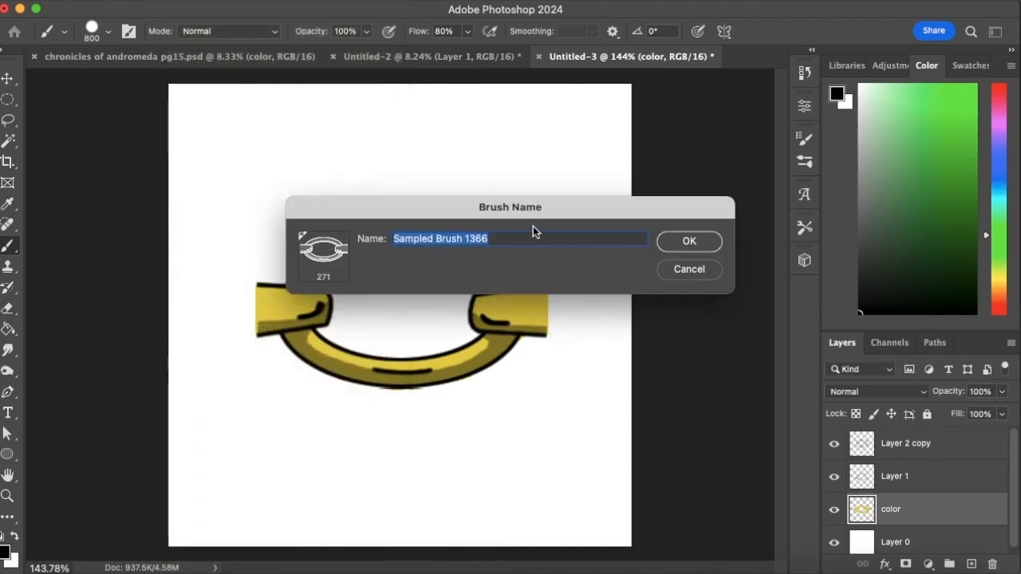
Name the new brush preset "basic chain" and save it.
text(basic chain)
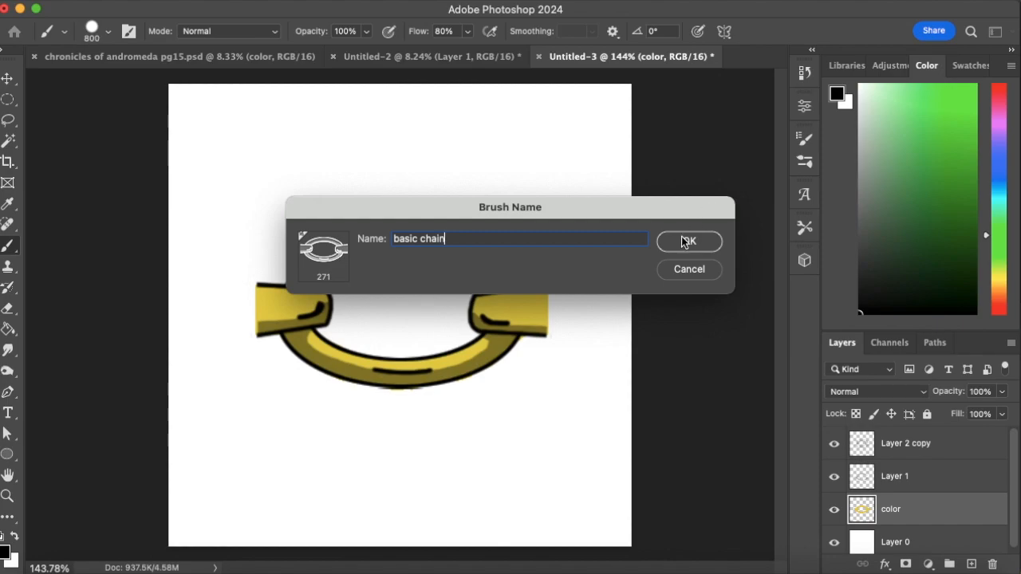
click(682, 240)
In Untitled-2, delete the layer holding the painted chains and add a new empty layer.
click(377, 58)
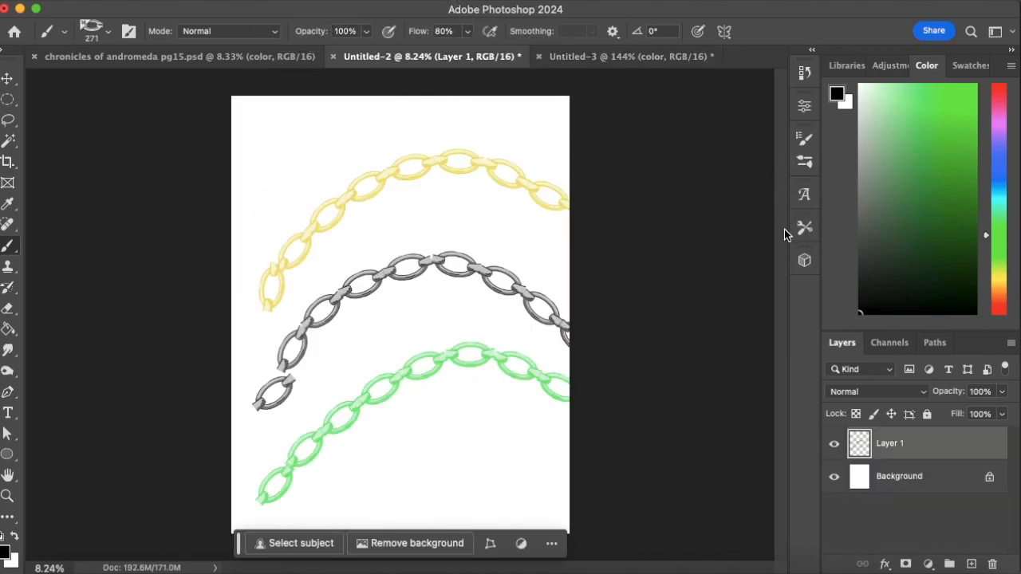
click(989, 563)
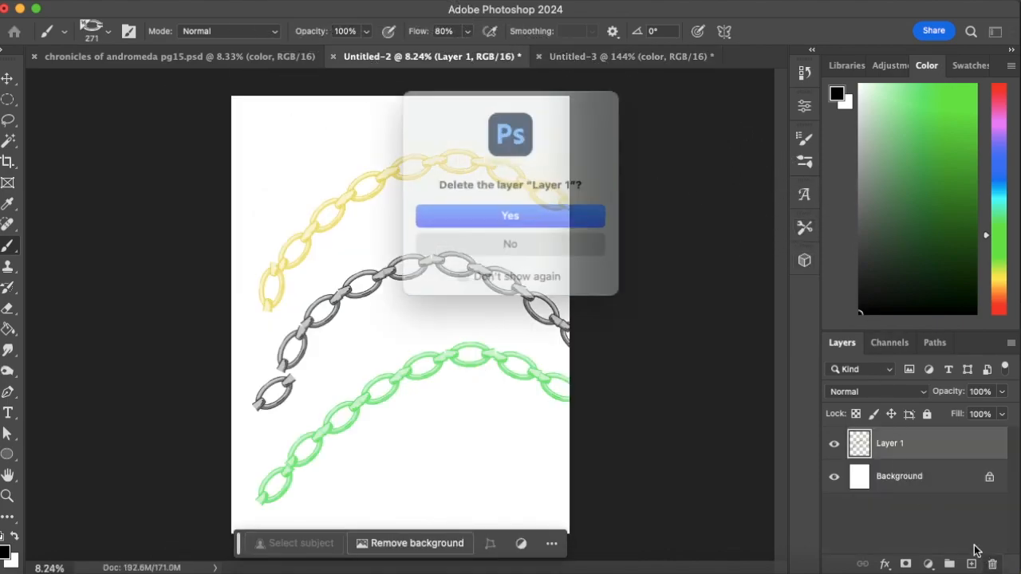
click(574, 210)
click(970, 564)
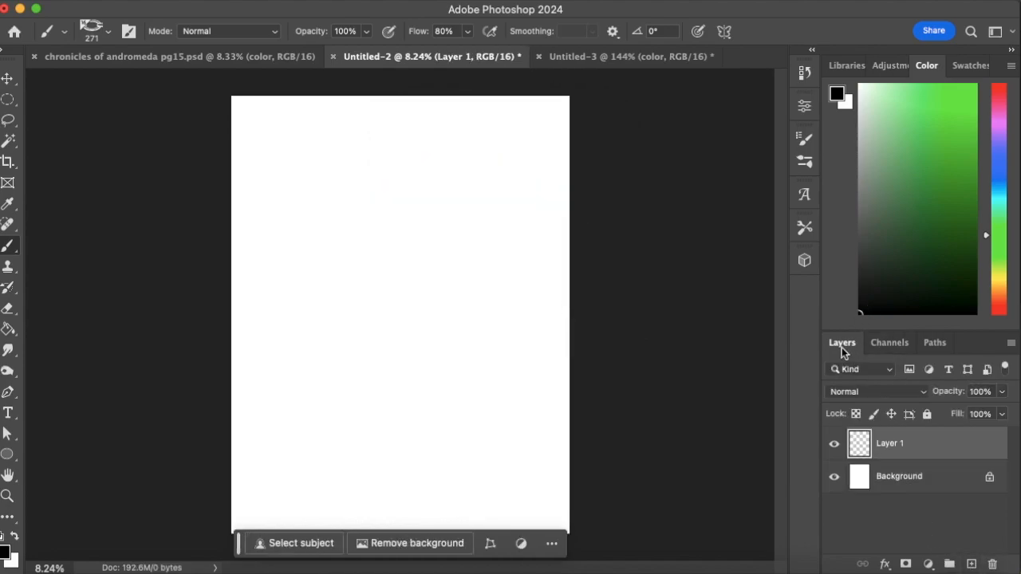
Set the chain brush's spacing to 165% and enable Shape Dynamics with the angle control set to Direction.
click(804, 139)
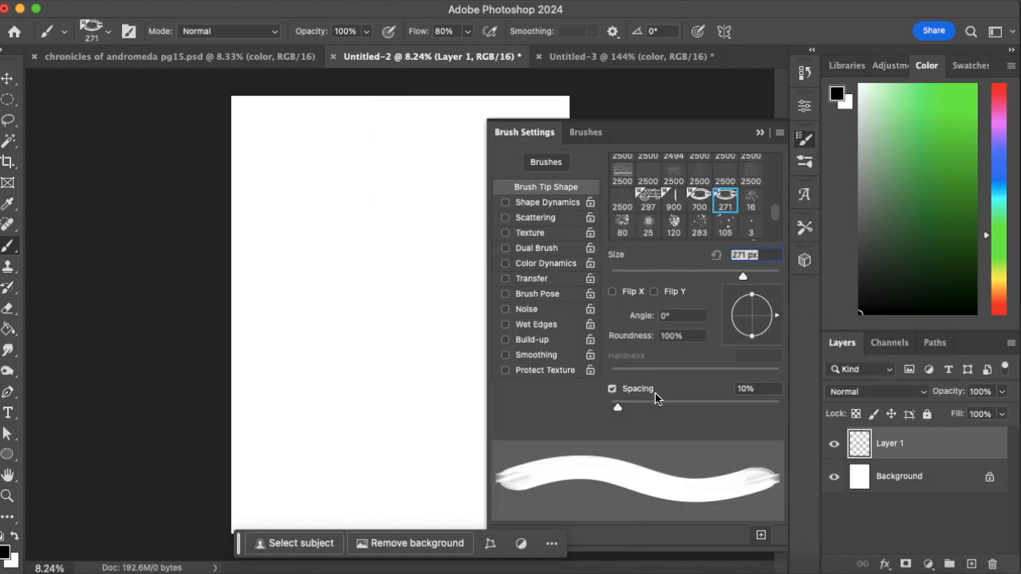
mouse_move(619, 408)
mouse_down()
mouse_move(731, 407)
mouse_move(727, 425)
mouse_up()
click(520, 204)
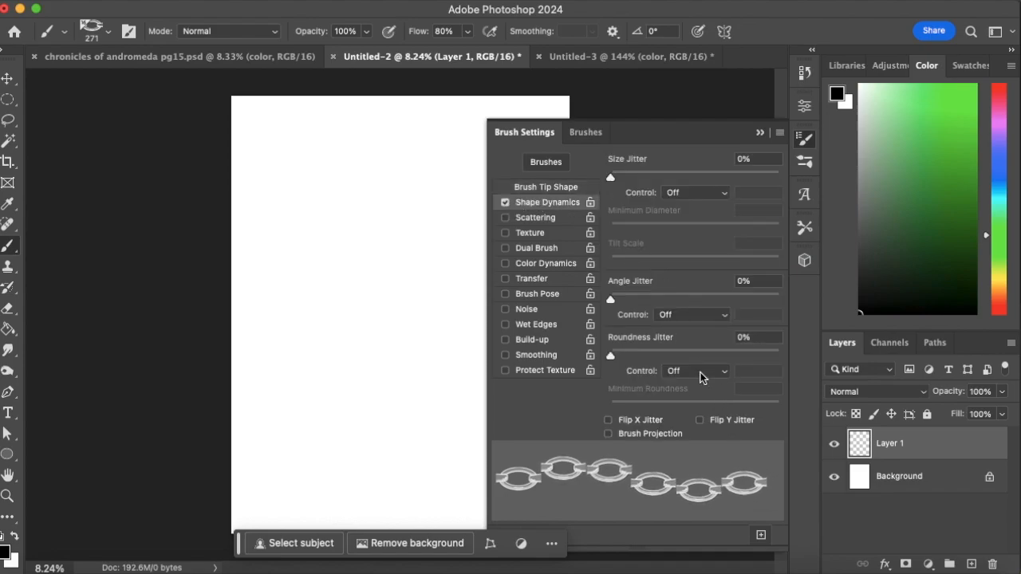
click(696, 320)
click(698, 423)
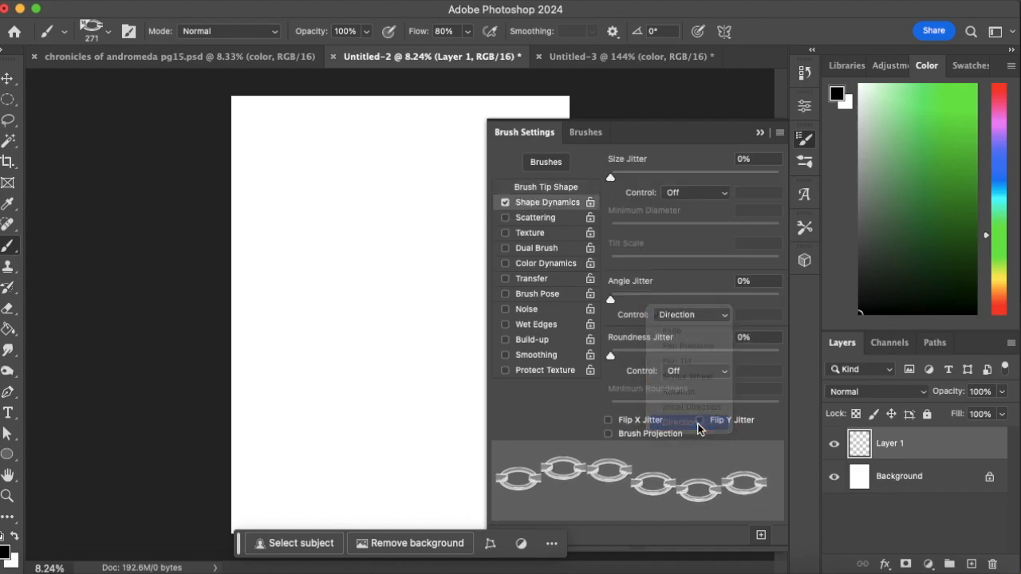
click(558, 189)
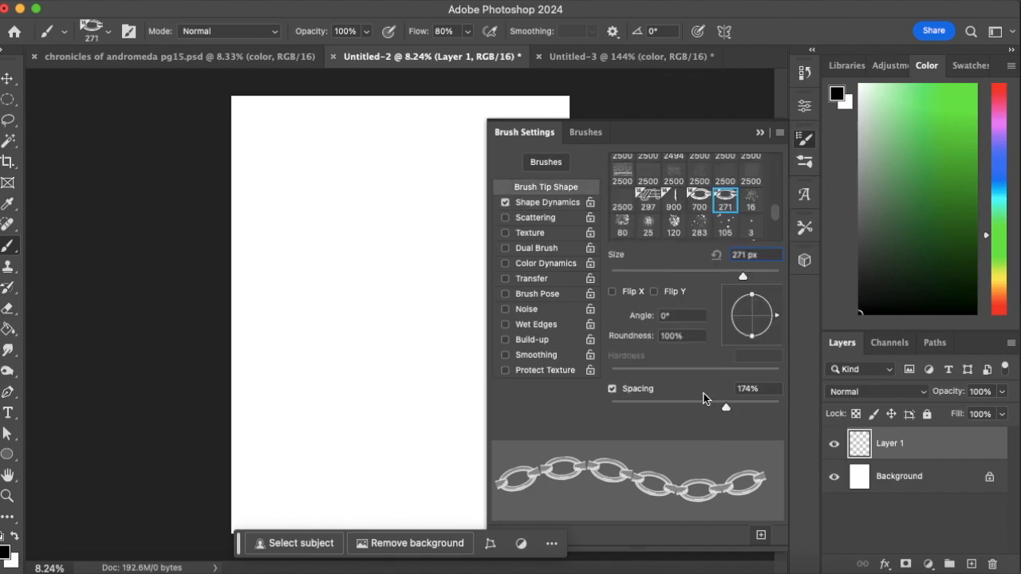
drag(725, 410, 723, 412)
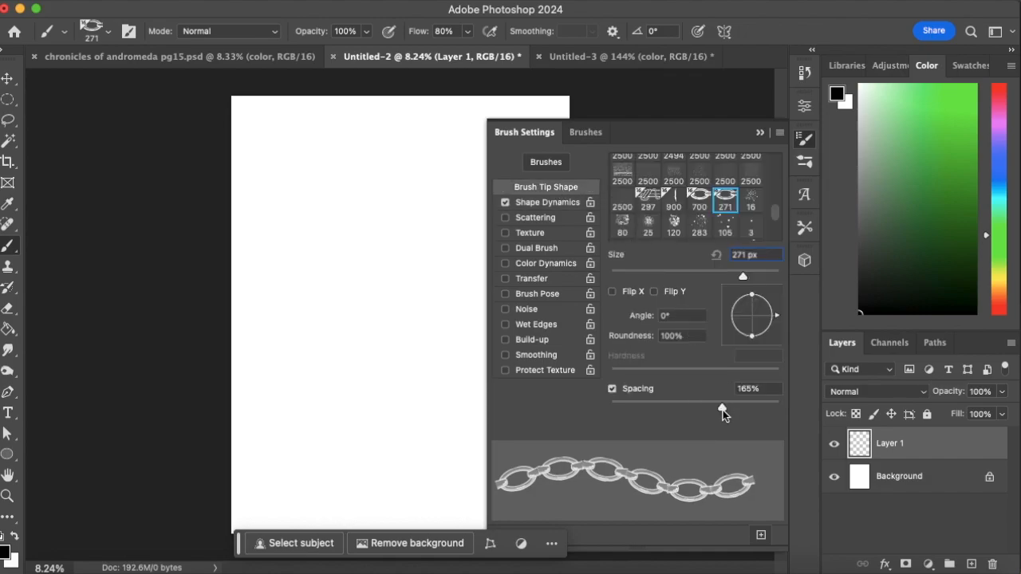
click(761, 134)
Paint two test strokes with the chain brush diagonally across the blank canvas, undoing each one.
mouse_move(265, 391)
mouse_down()
mouse_move(332, 293)
mouse_move(505, 228)
mouse_move(587, 274)
mouse_up()
key(super+z)
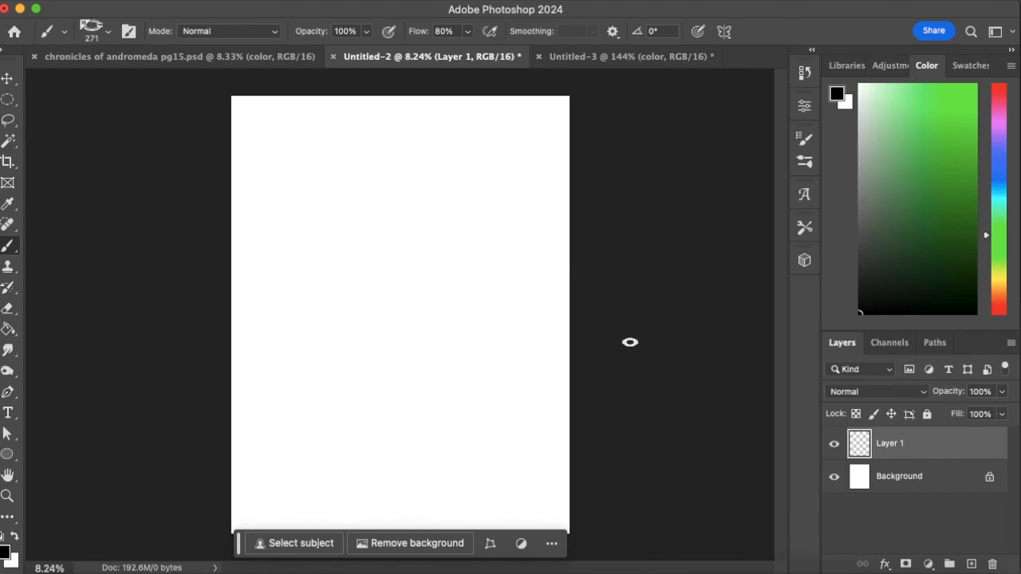
mouse_move(249, 423)
mouse_down()
mouse_move(259, 400)
mouse_move(456, 275)
mouse_move(633, 285)
mouse_up()
key(super+z)
Return to the Untitled-3 document and delete the "basic chain" brush preset.
click(108, 31)
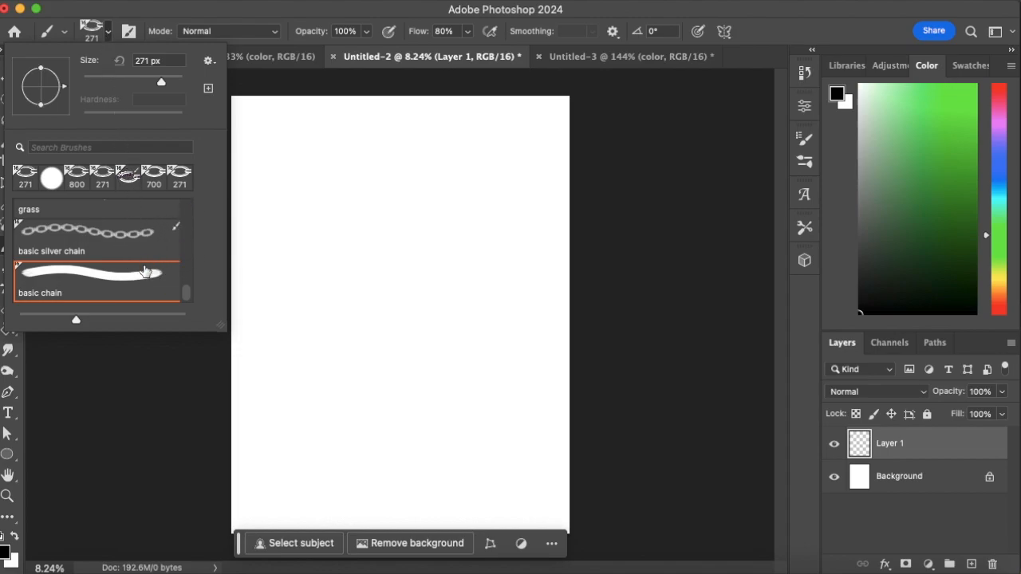
click(581, 57)
click(581, 57)
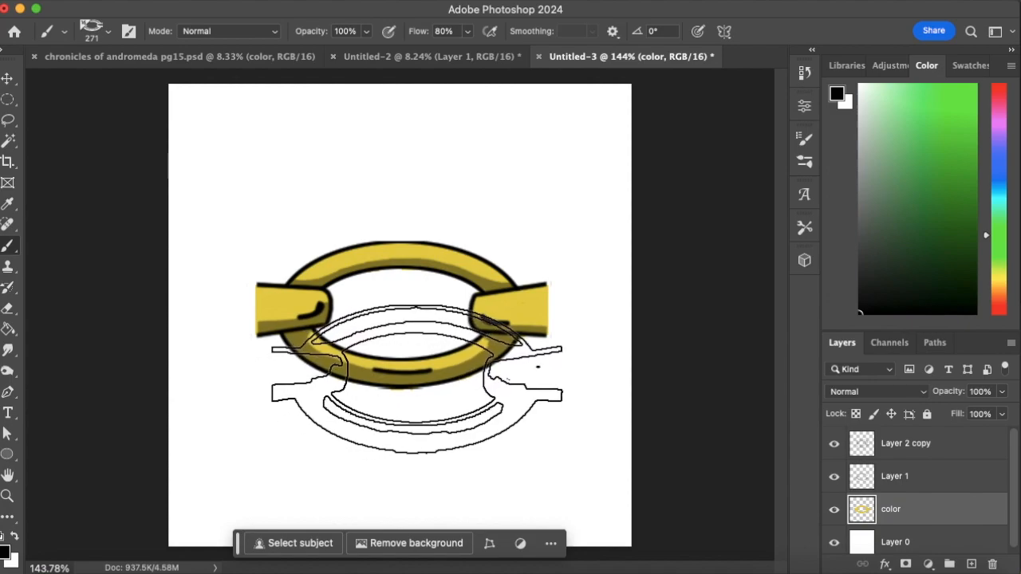
click(109, 31)
click(209, 61)
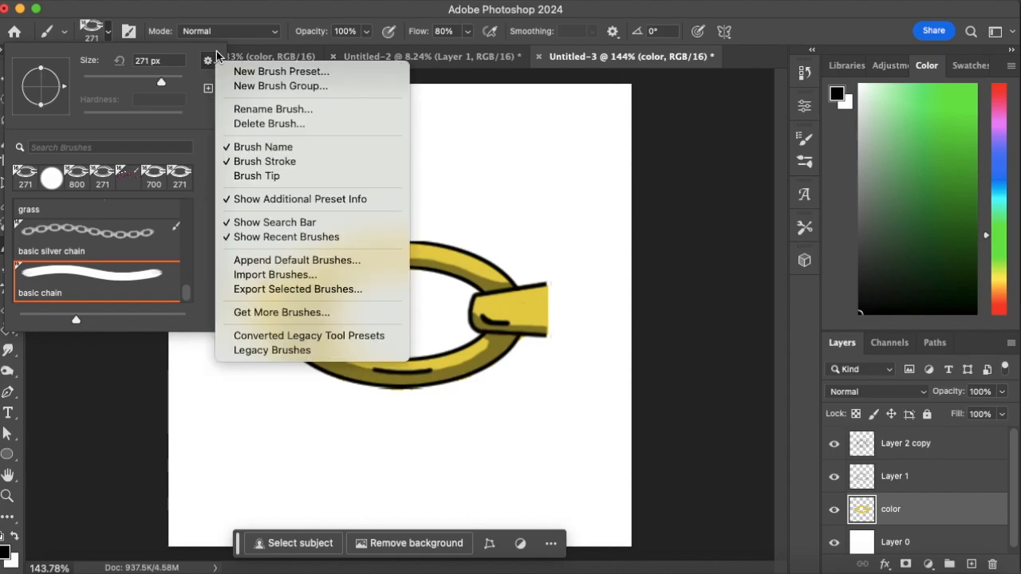
click(280, 133)
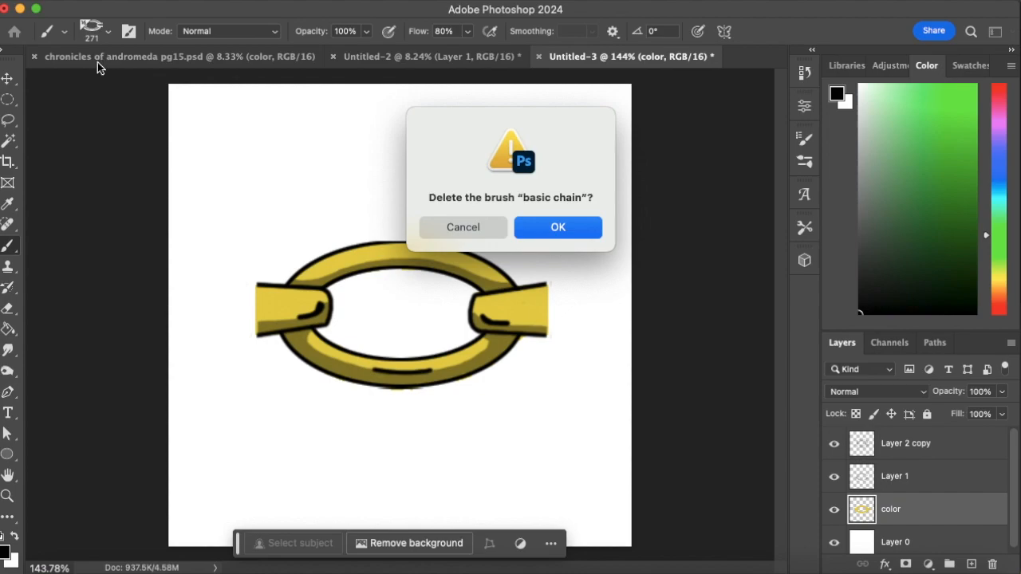
key(Return)
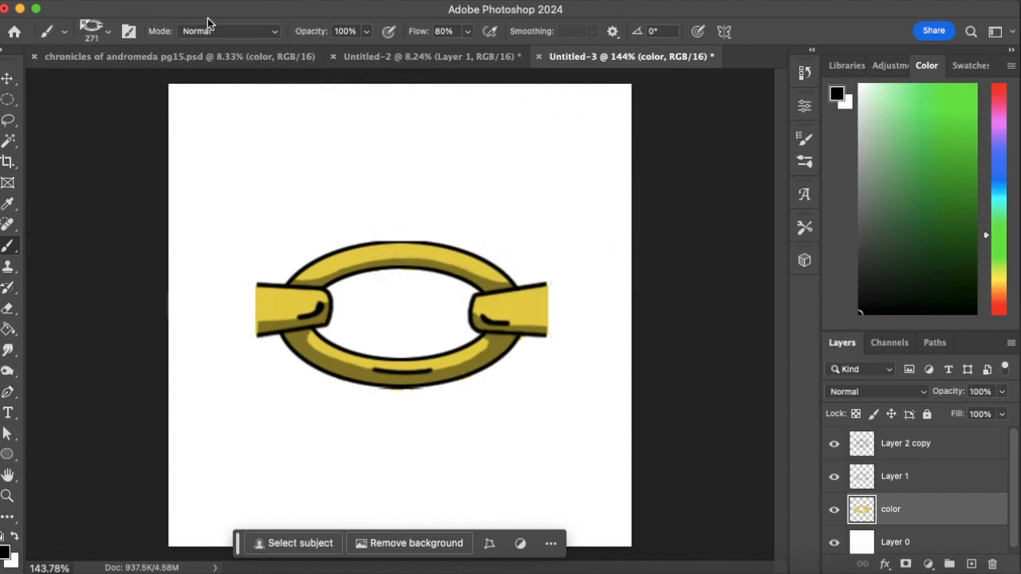
Switch to the recently used hard round brush and reduce its size to 50 px.
click(109, 31)
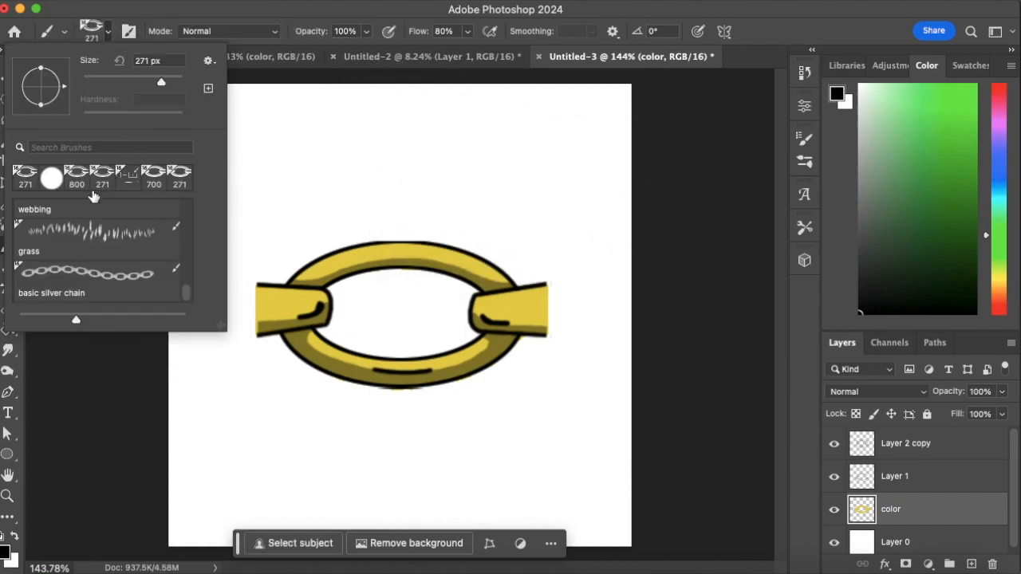
click(51, 181)
click(242, 8)
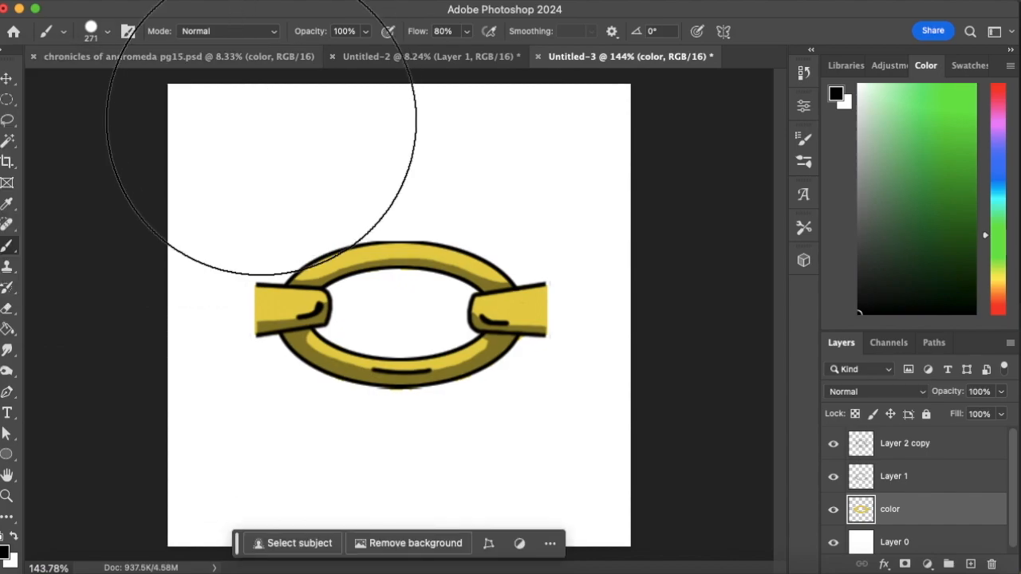
key(bracketleft)
key(bracketleft)
key(bracketleft)
key(bracketleft)
key(bracketleft)
key(bracketleft)
key(bracketleft)
key(bracketleft)
key(bracketleft)
key(bracketleft)
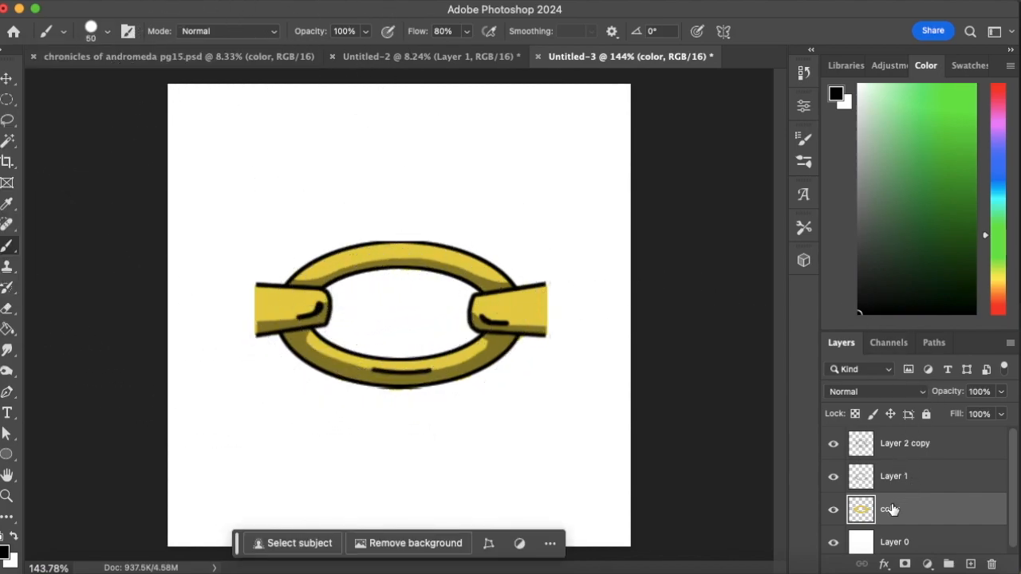
Merge Layer 2 copy, Layer 1 and the color layer into a single layer.
click(924, 452)
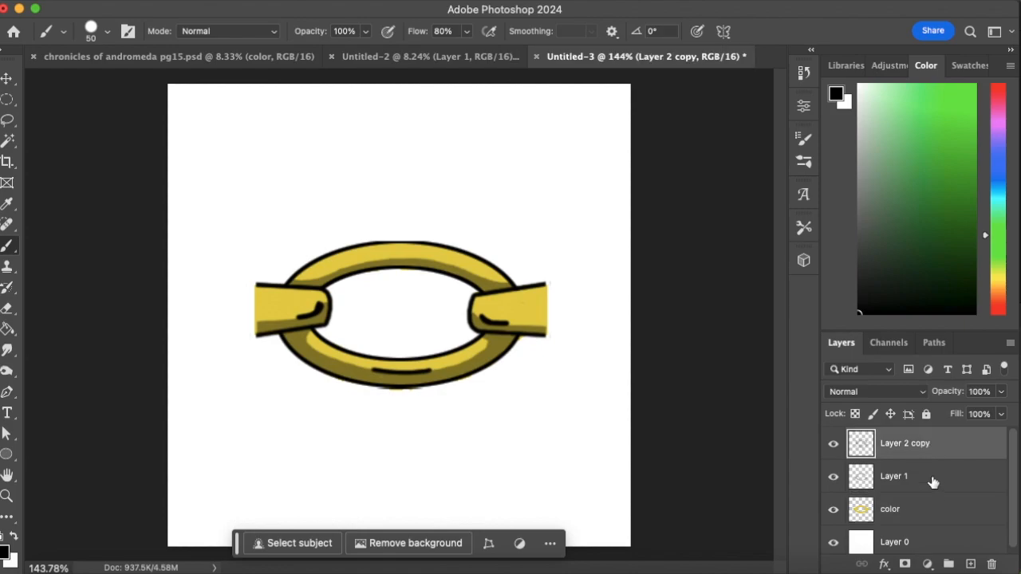
shift+click(933, 511)
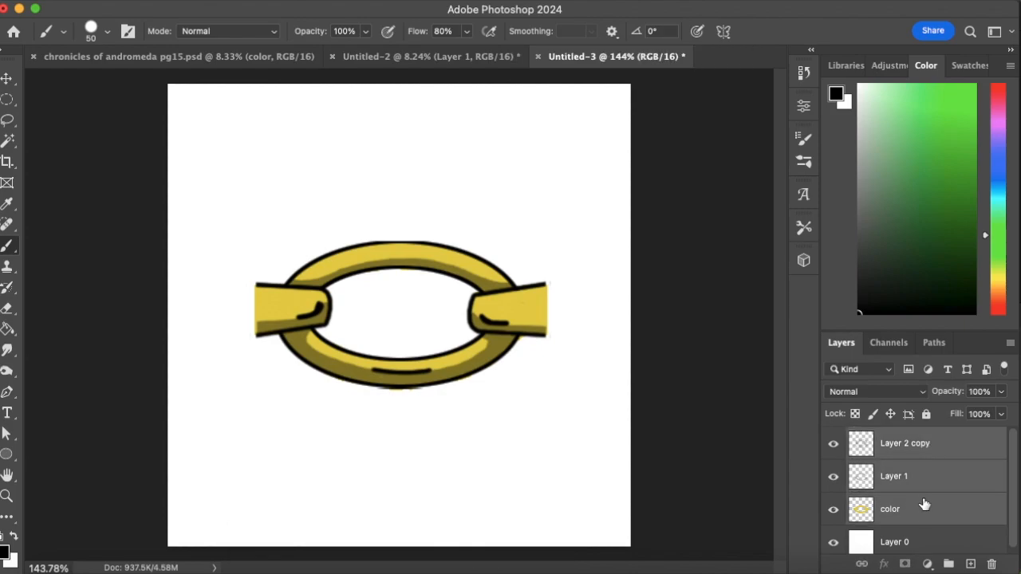
click(255, 4)
scroll(342, 491, down, 2)
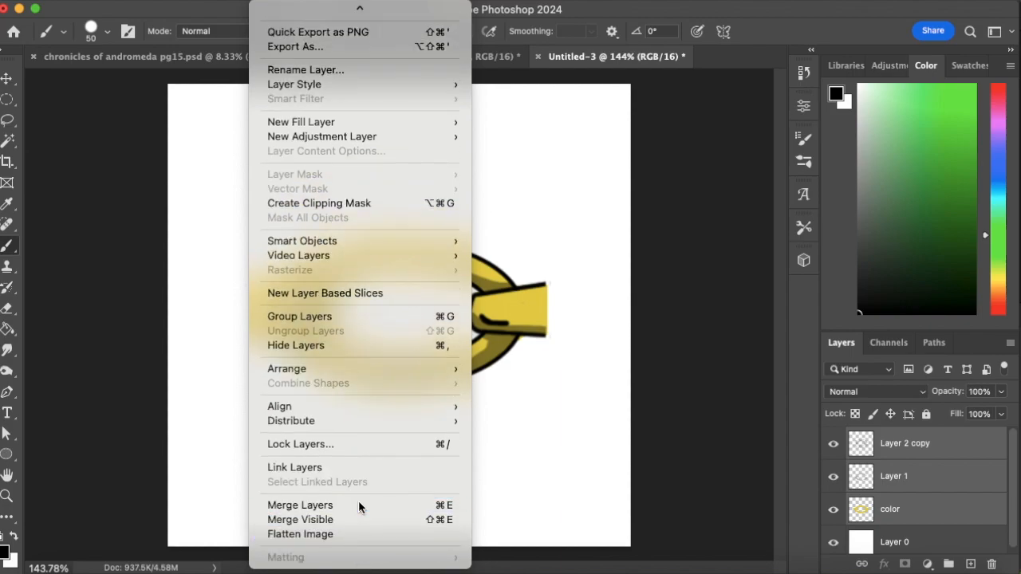
click(358, 505)
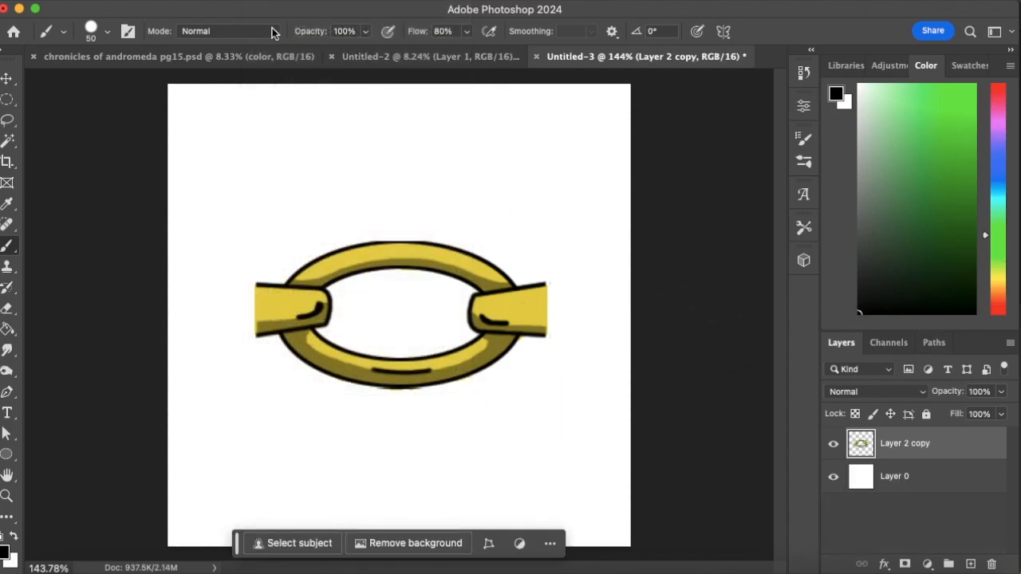
Define a brush preset from the merged gold chain link and name it "basic gold".
click(187, 1)
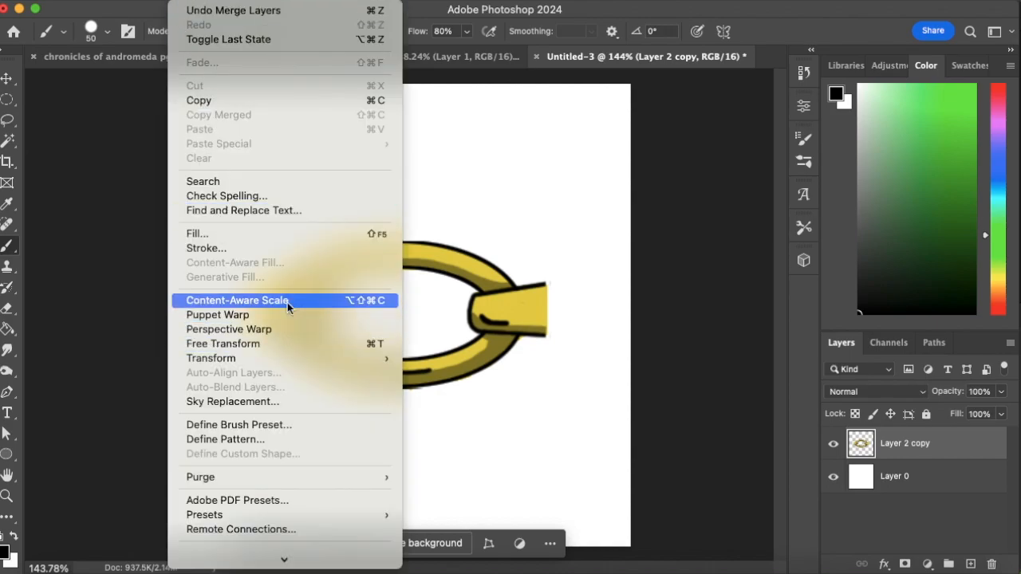
click(276, 427)
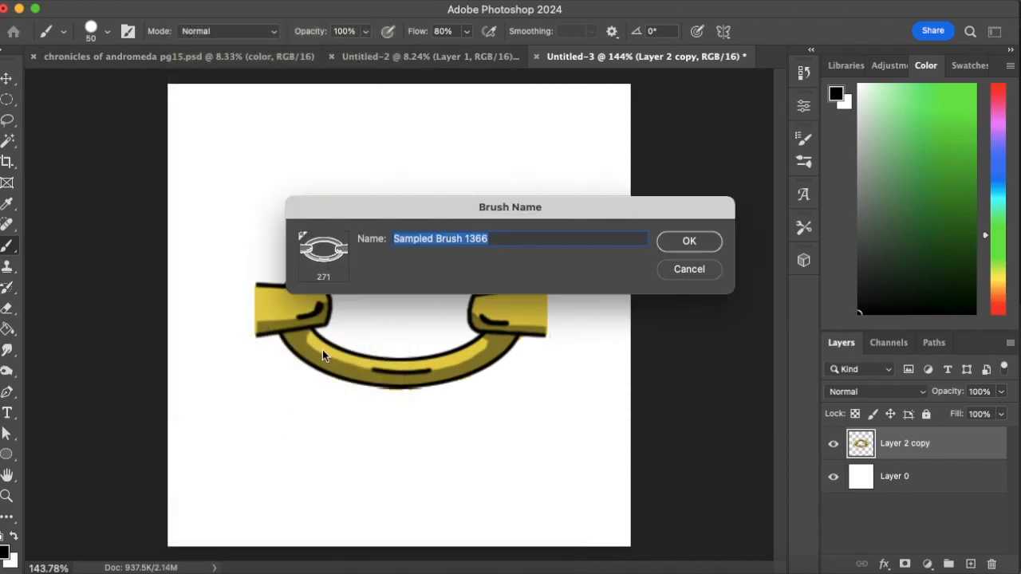
text(basic go)
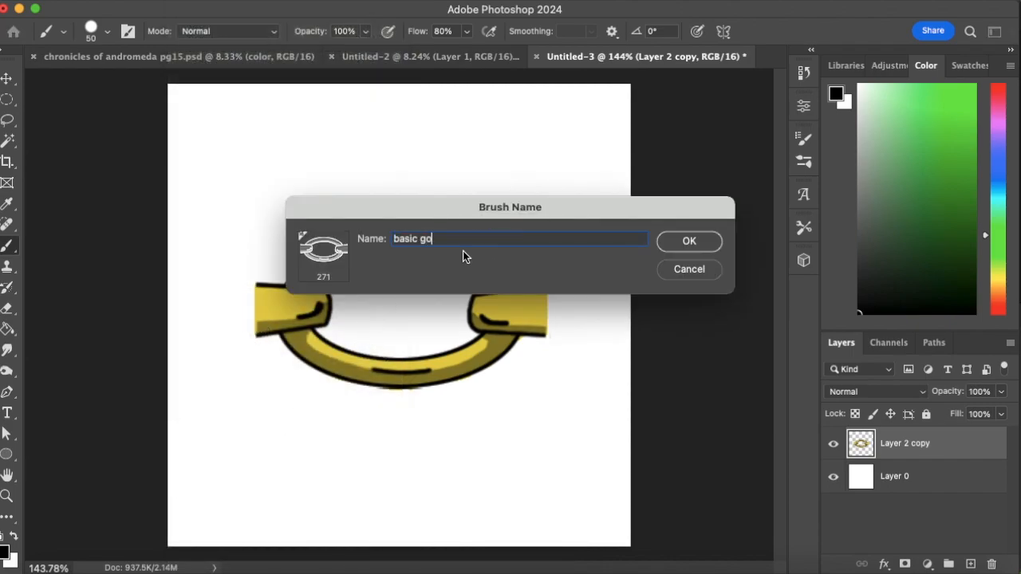
text(ld)
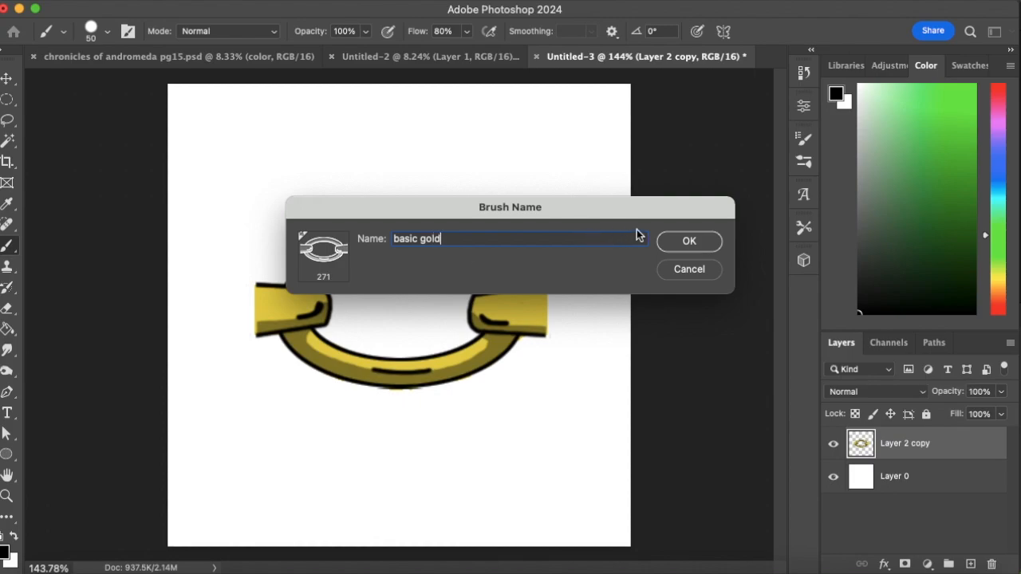
click(689, 241)
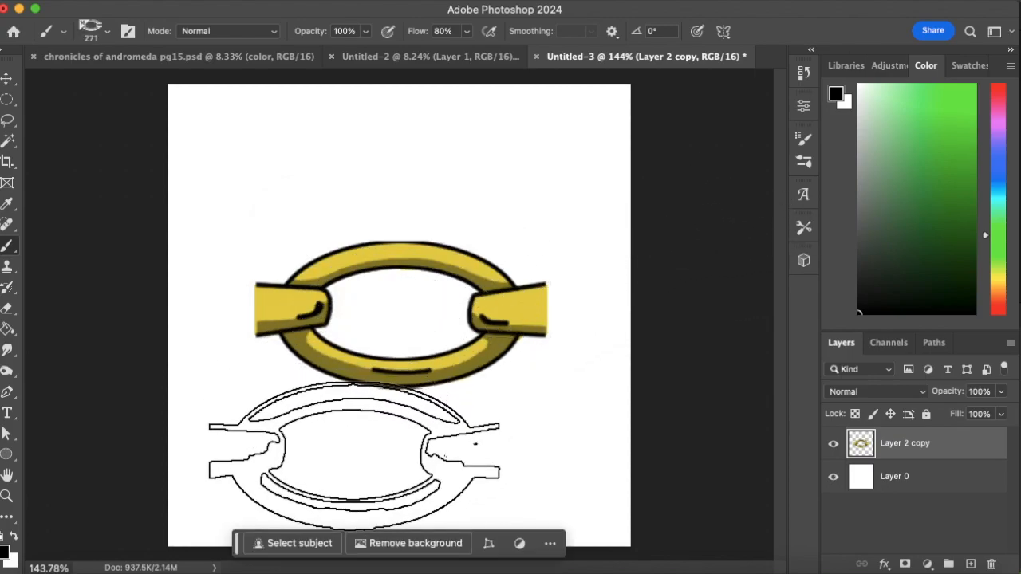
Stamp the new chain brush below and above the gold link as tests, undoing each stamp.
click(353, 456)
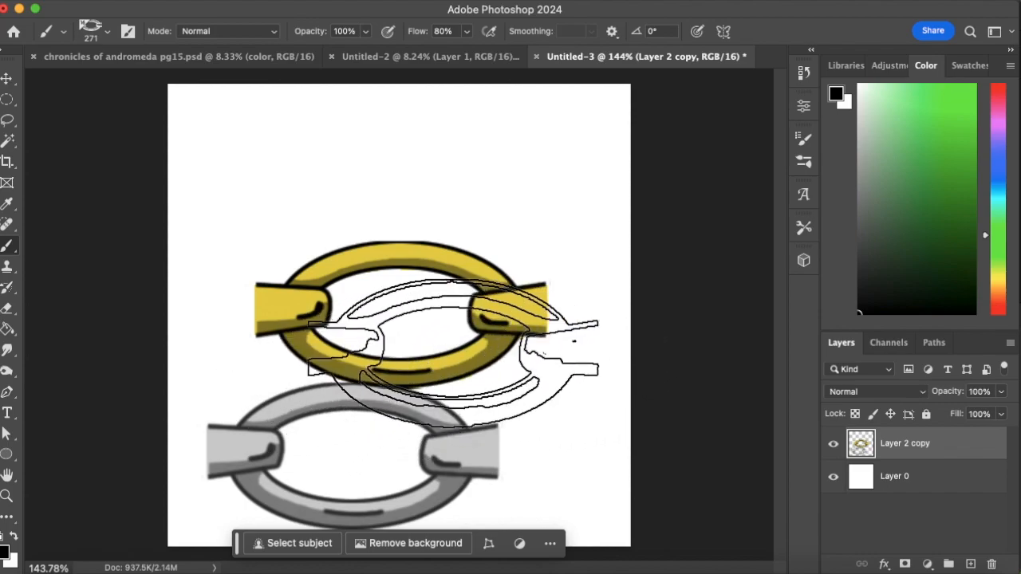
key(super+z)
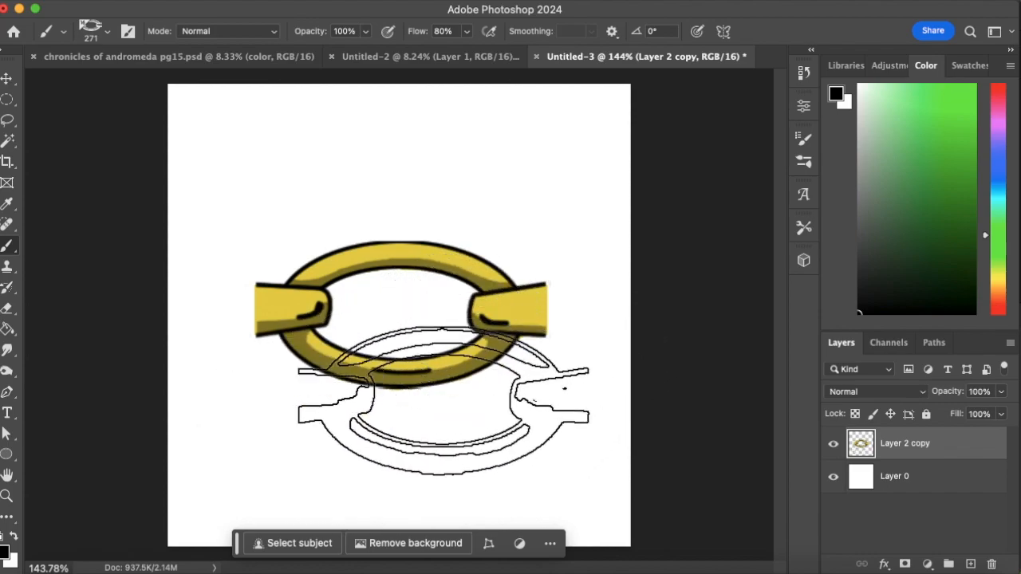
click(397, 166)
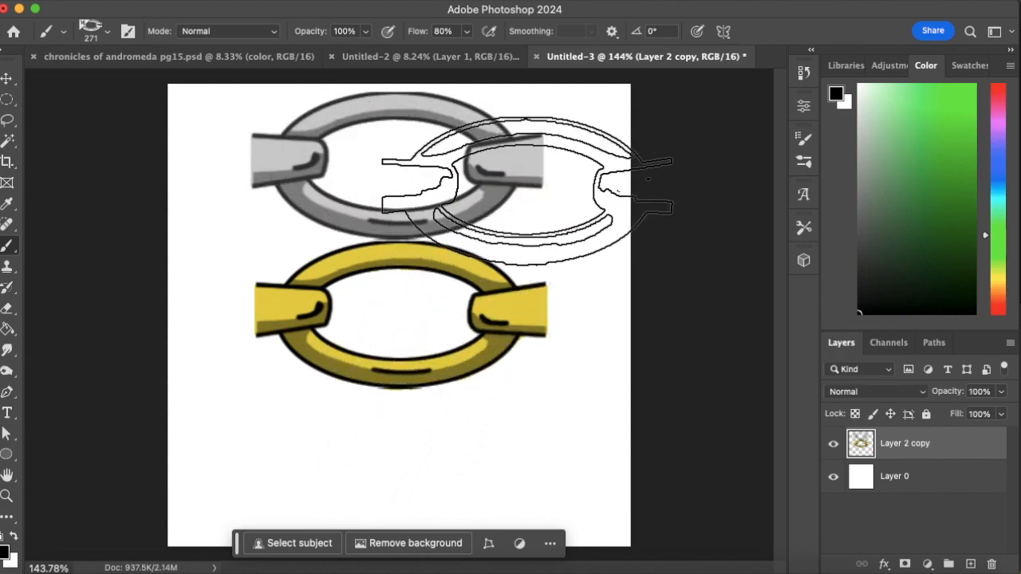
key(super+z)
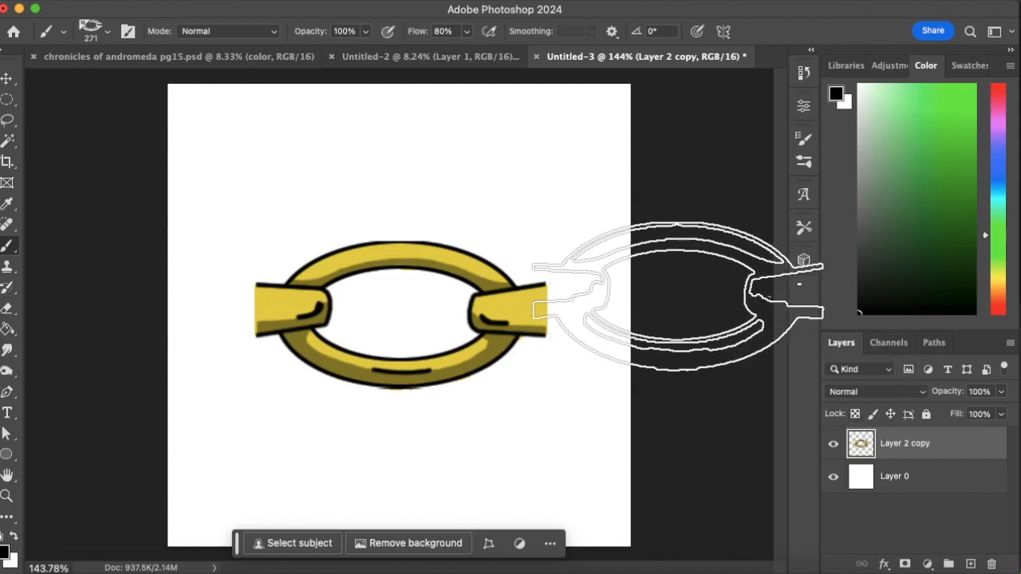
click(361, 150)
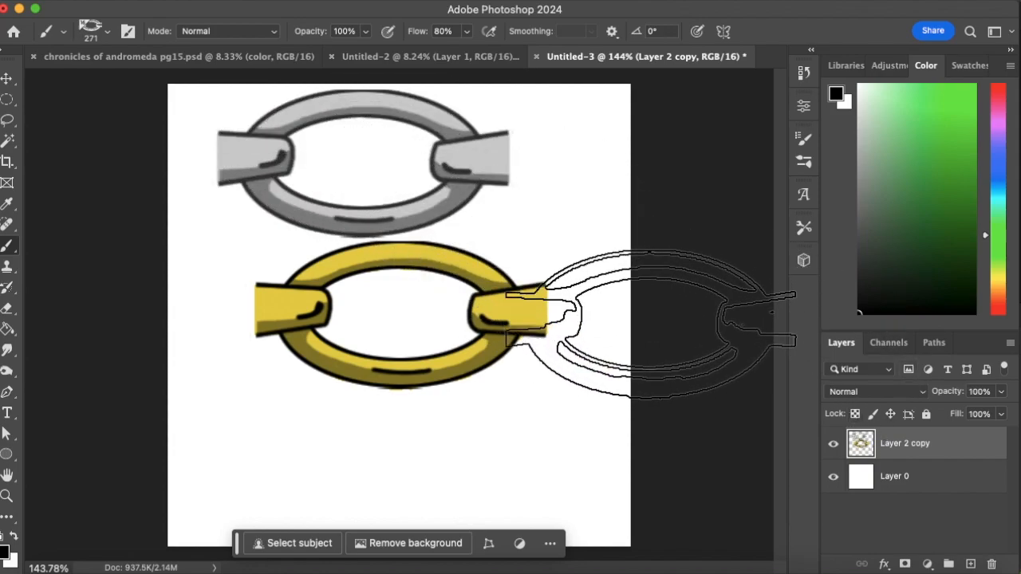
key(super+z)
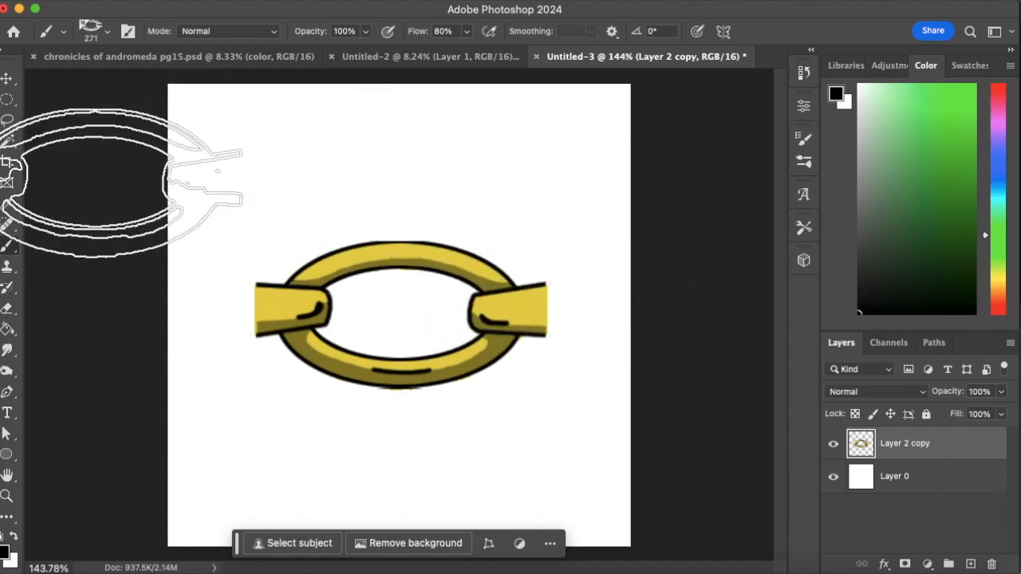
click(107, 31)
click(55, 182)
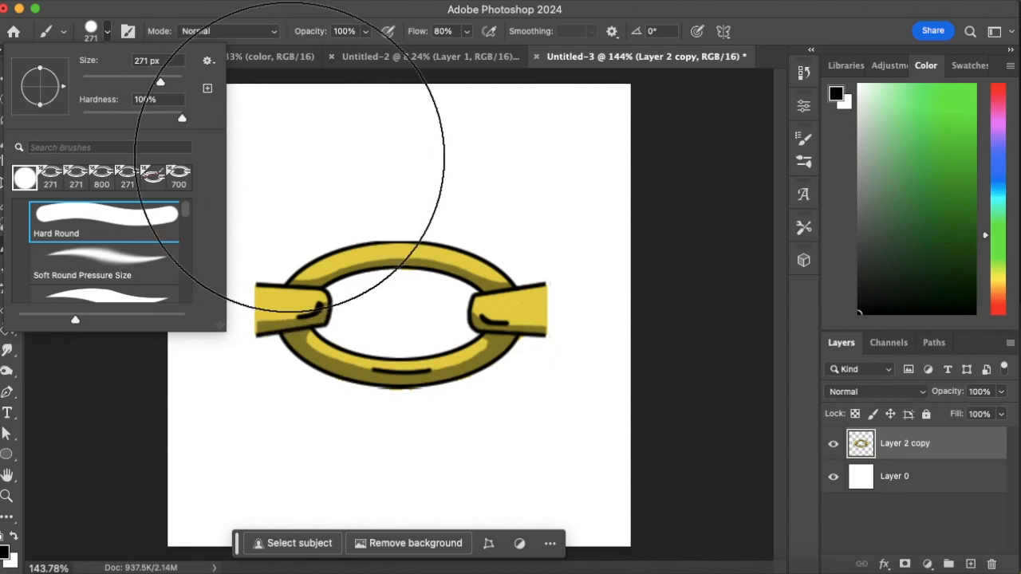
click(304, 11)
click(186, 3)
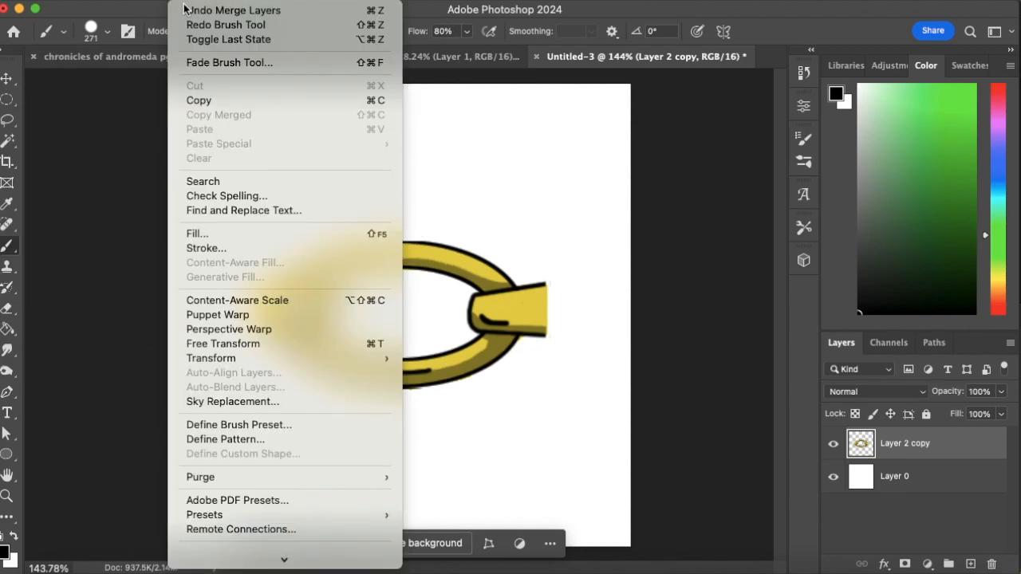
click(312, 427)
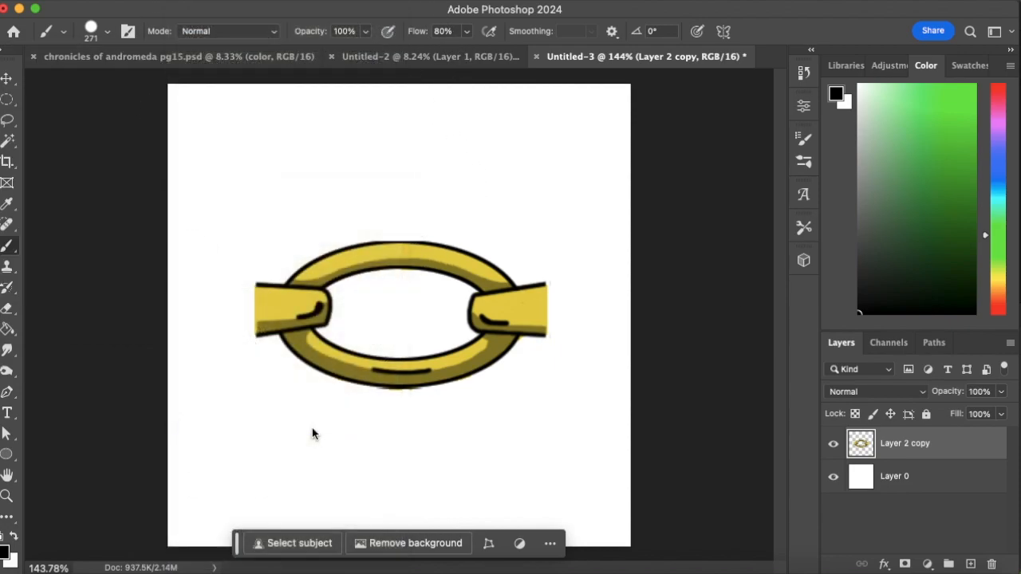
click(676, 277)
Undo the layer merge and delete the color layer, leaving the chain link's outline and shading layers.
key(super+z)
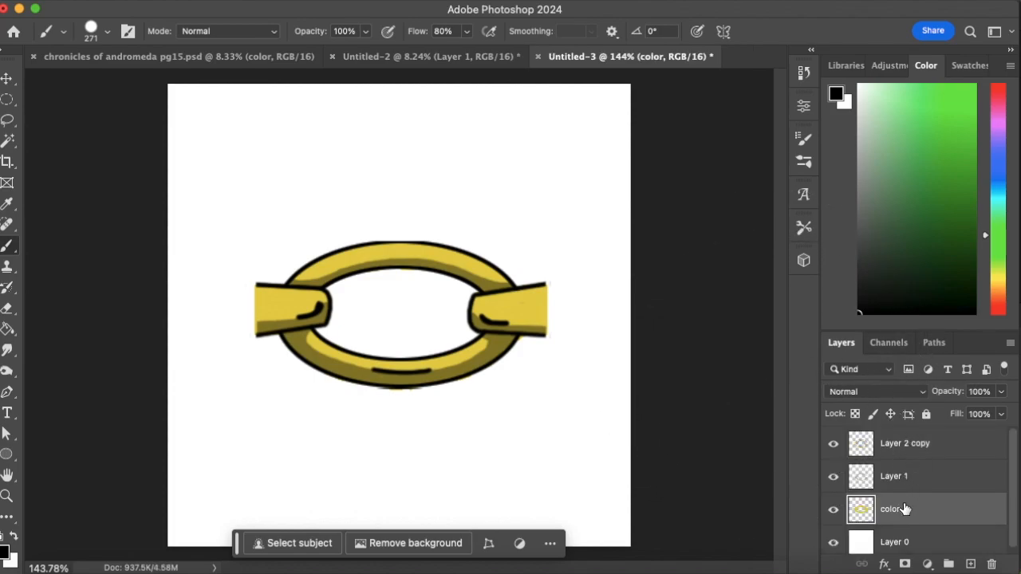
click(991, 564)
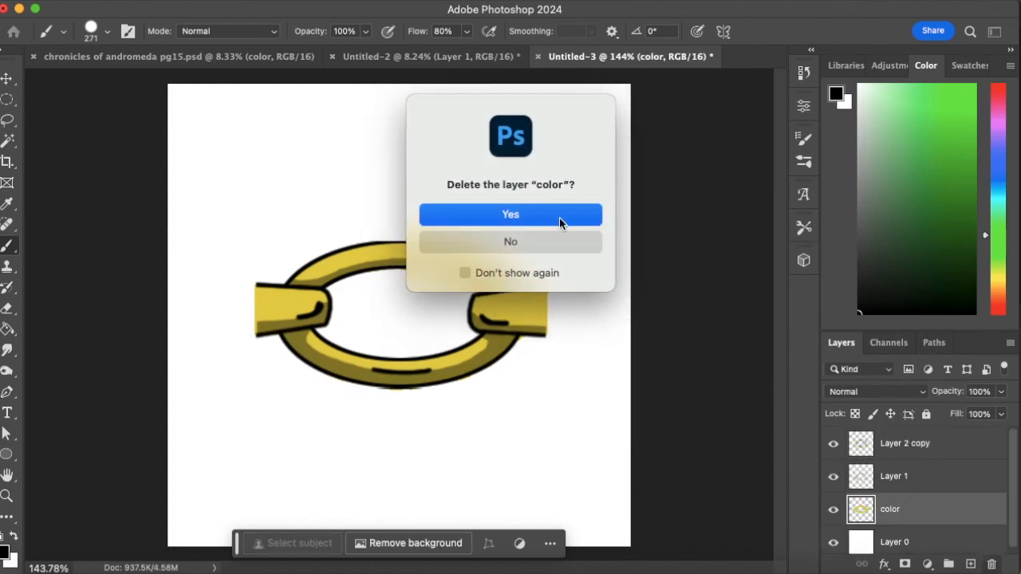
click(558, 214)
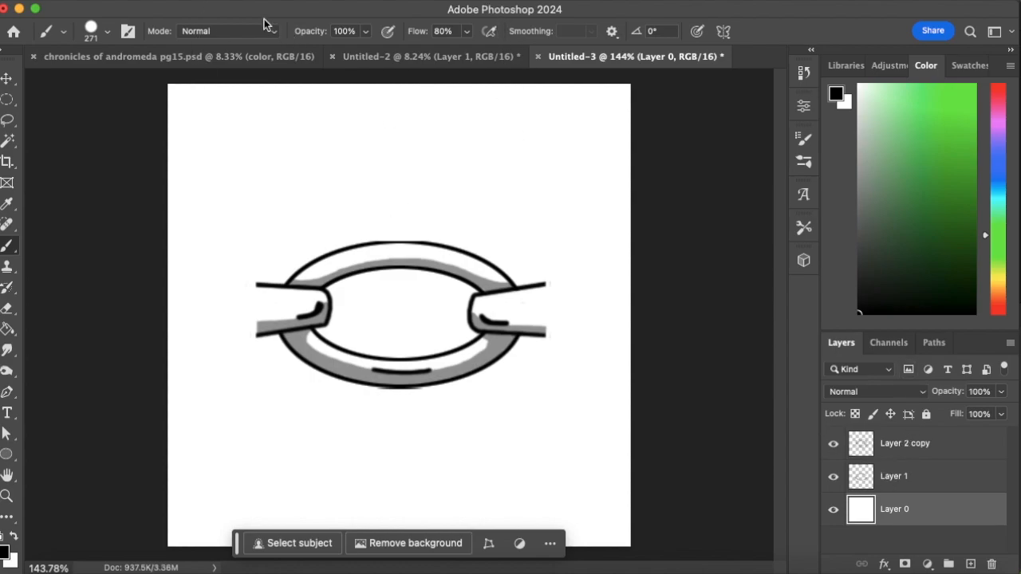
Delete the "basic gold" brush preset.
click(150, 1)
click(391, 20)
click(109, 31)
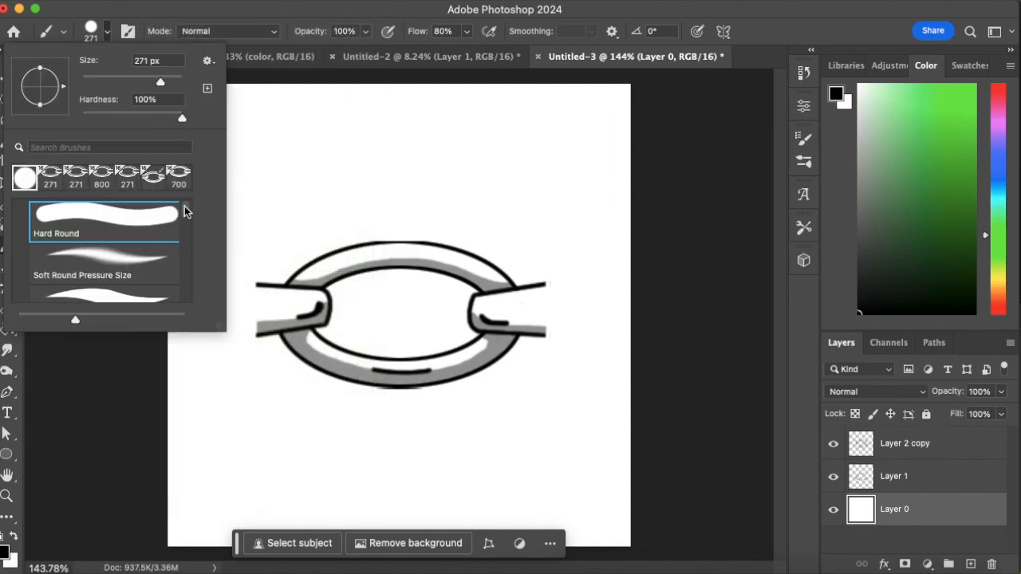
scroll(186, 210, down, 5)
click(154, 295)
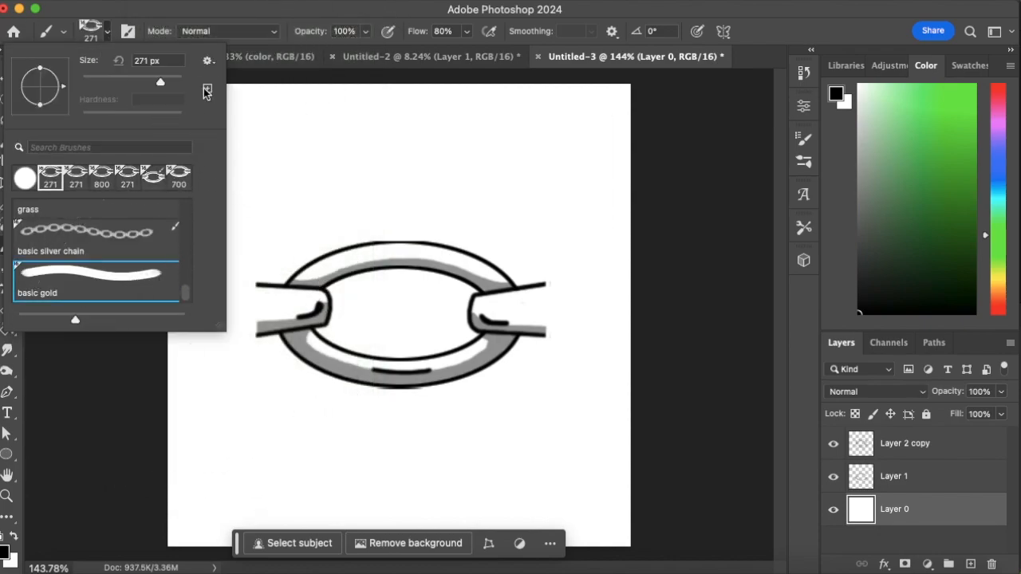
click(207, 60)
click(276, 122)
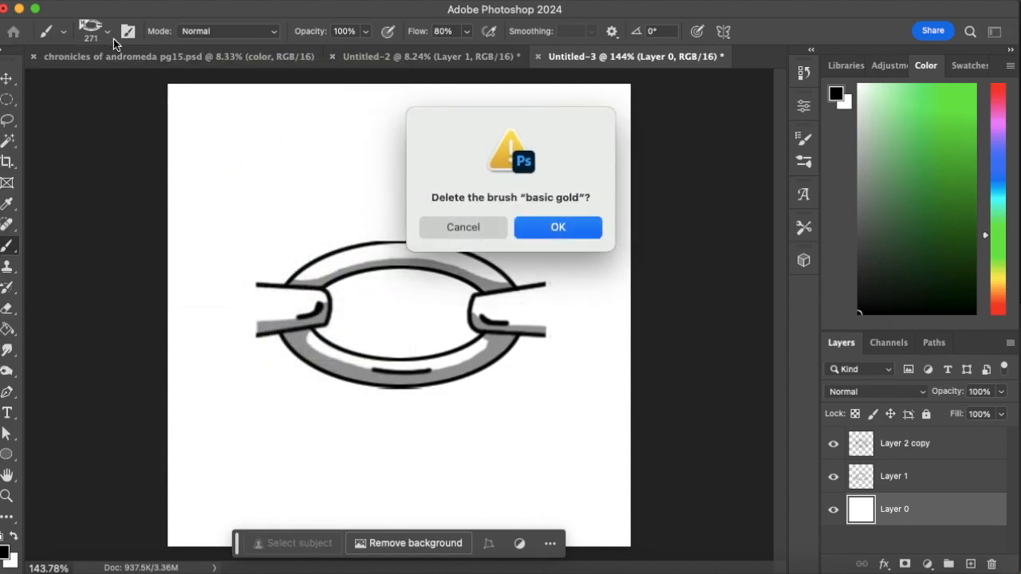
click(520, 236)
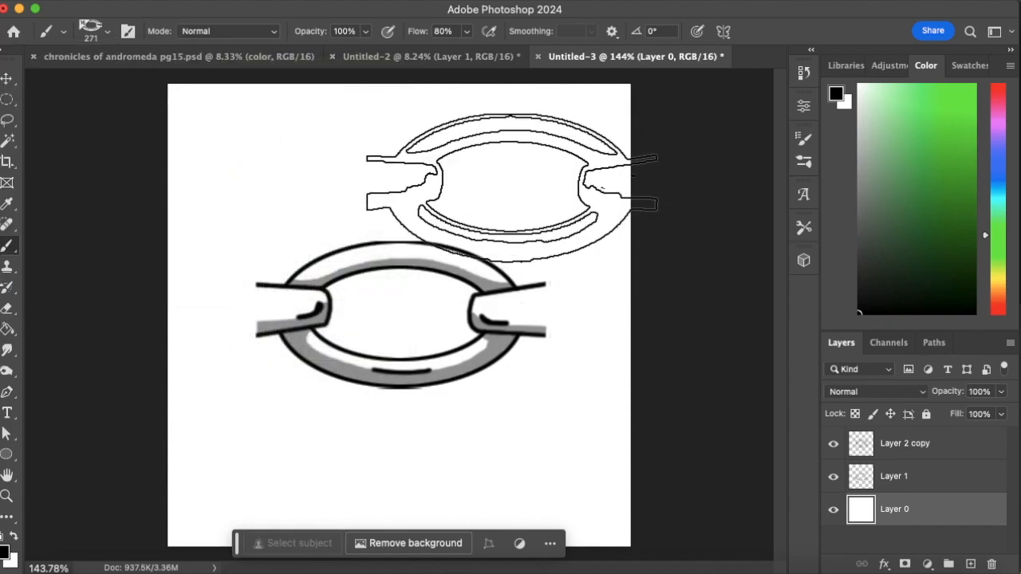
Switch to the recently used hard round brush.
click(109, 32)
click(24, 178)
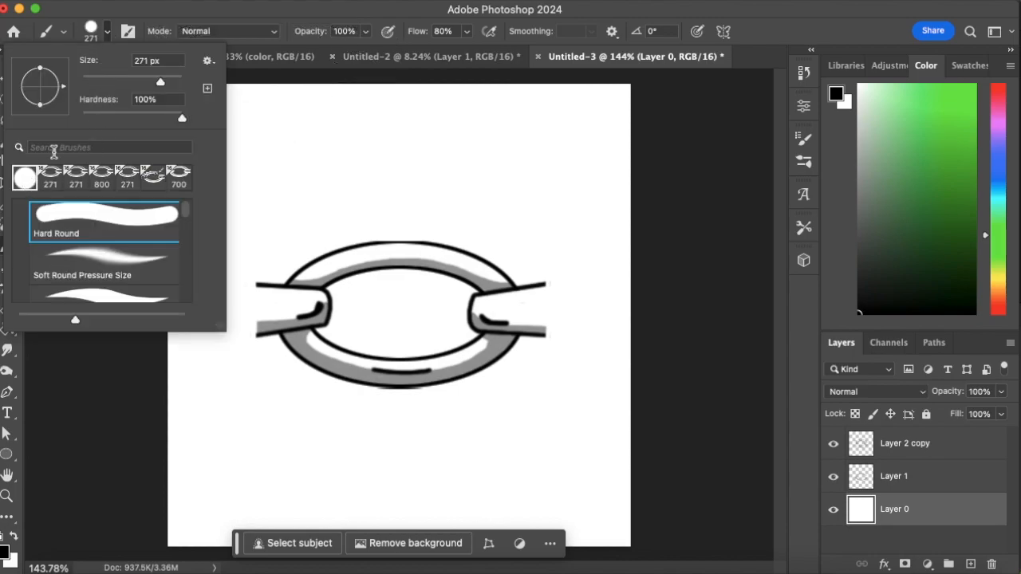
click(237, 8)
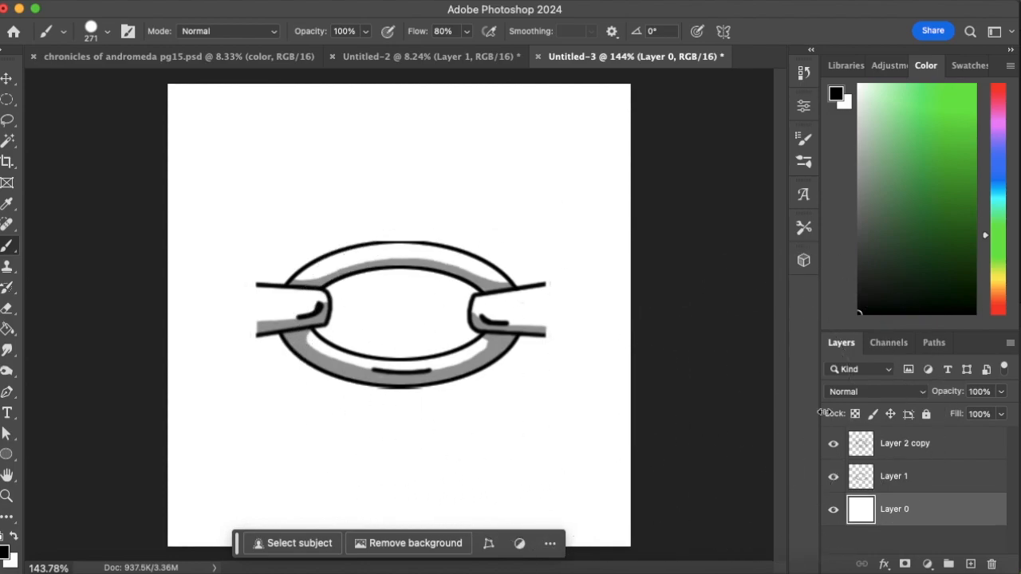
Toggle Layer 1's visibility to check the chain link's shading, and delete that layer.
click(834, 478)
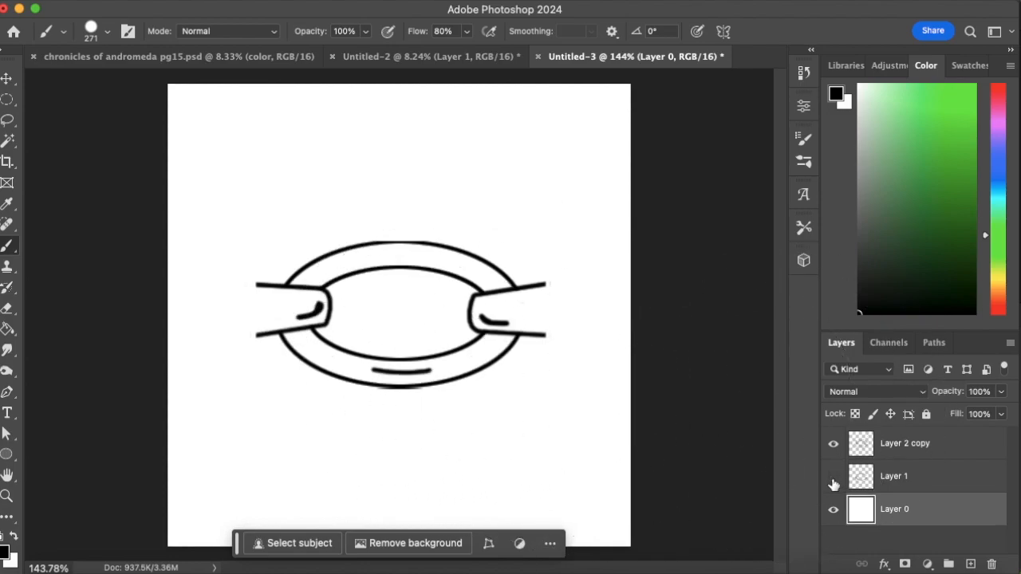
click(833, 478)
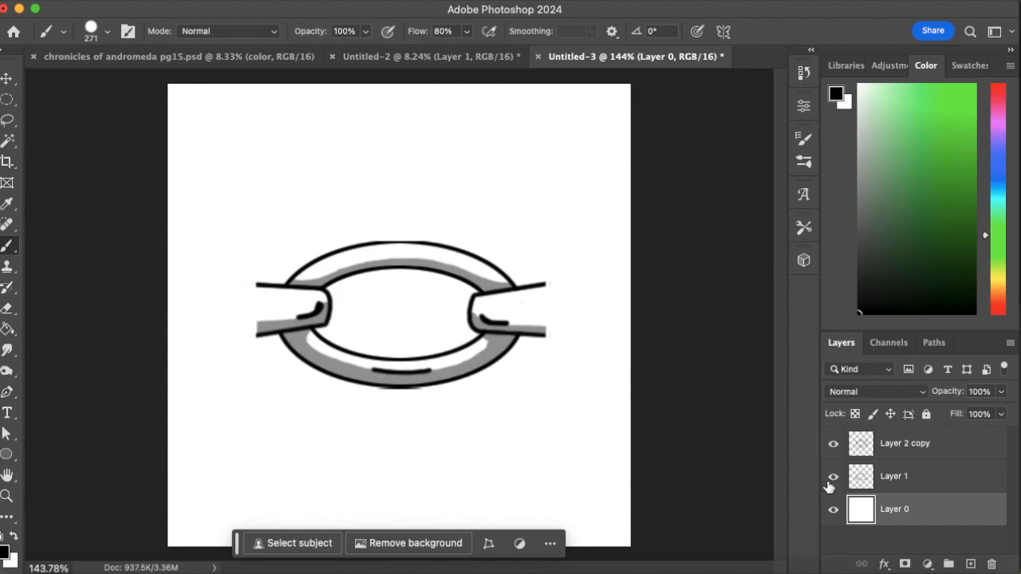
click(833, 479)
click(899, 484)
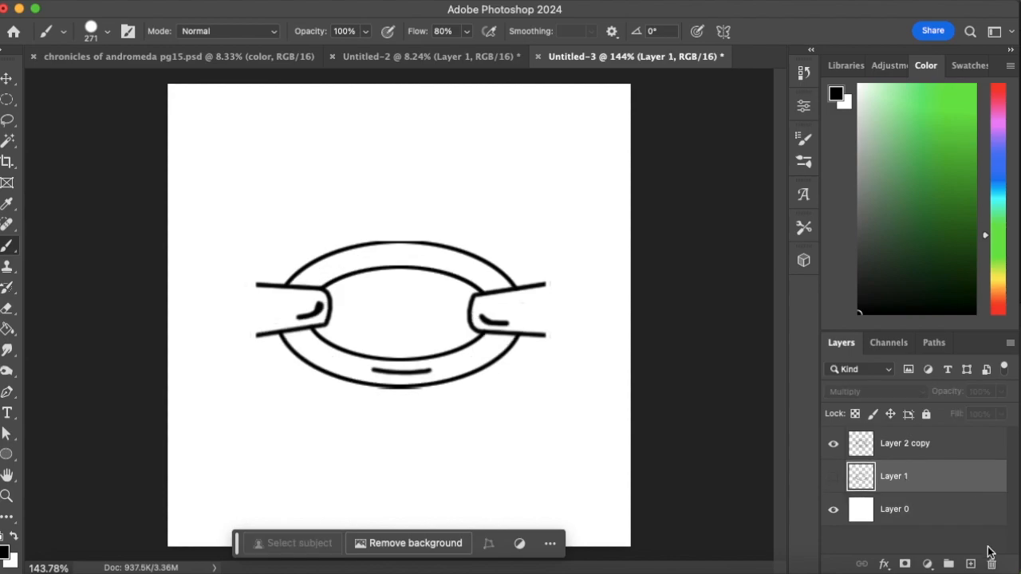
click(991, 564)
click(554, 216)
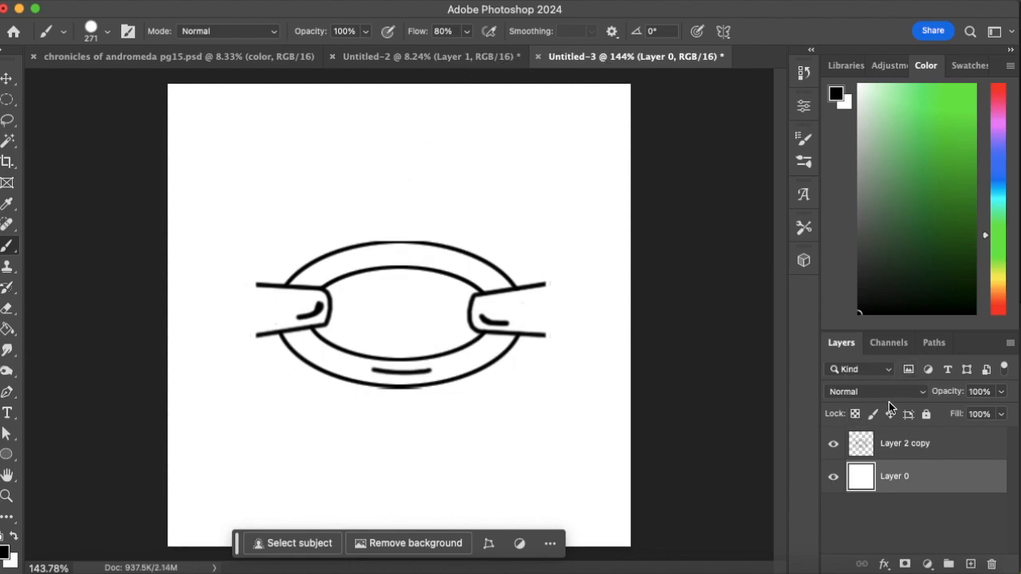
Define a brush preset from the outlined chain link and name it "basic chain".
click(182, 2)
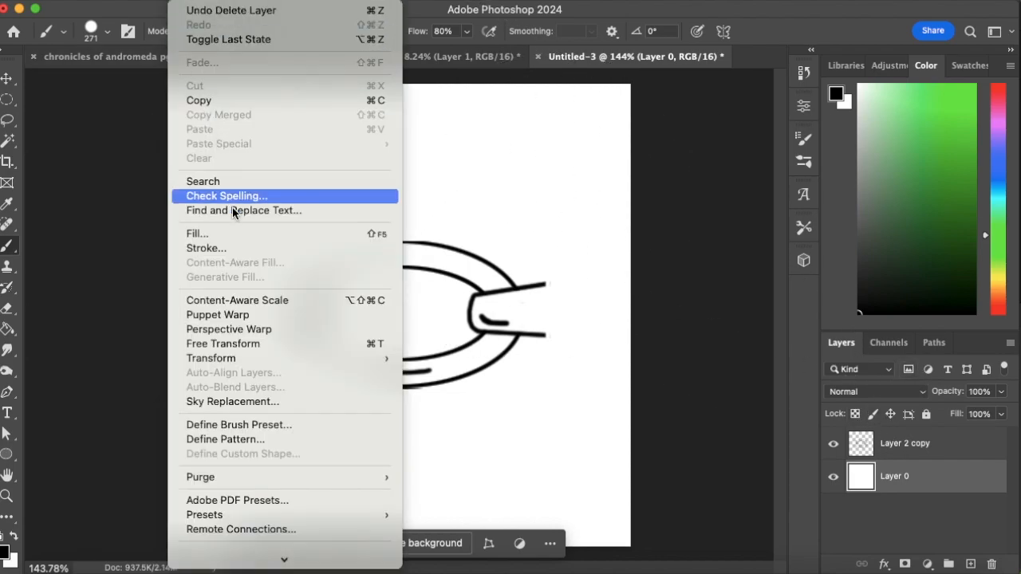
click(263, 424)
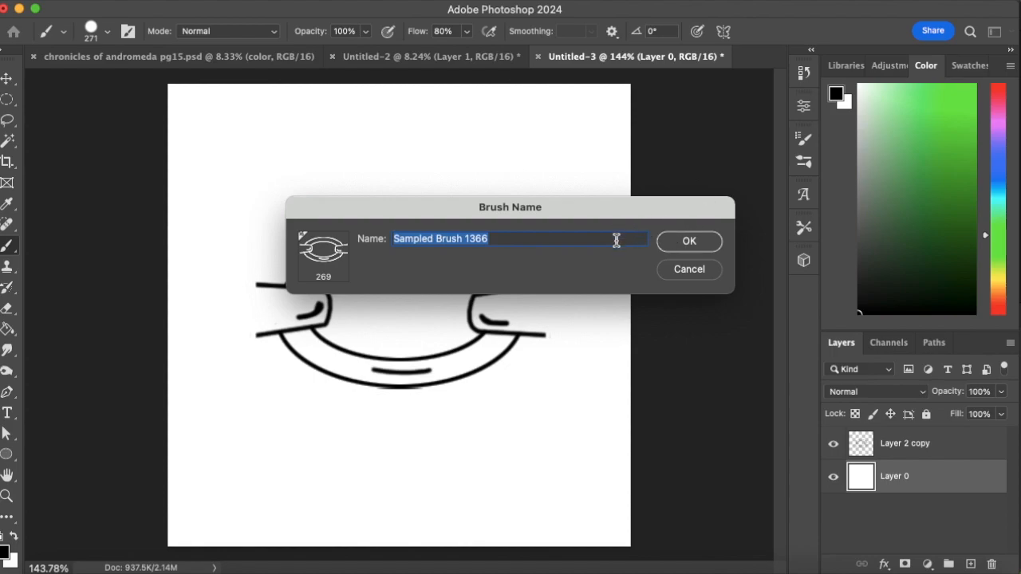
text(basic)
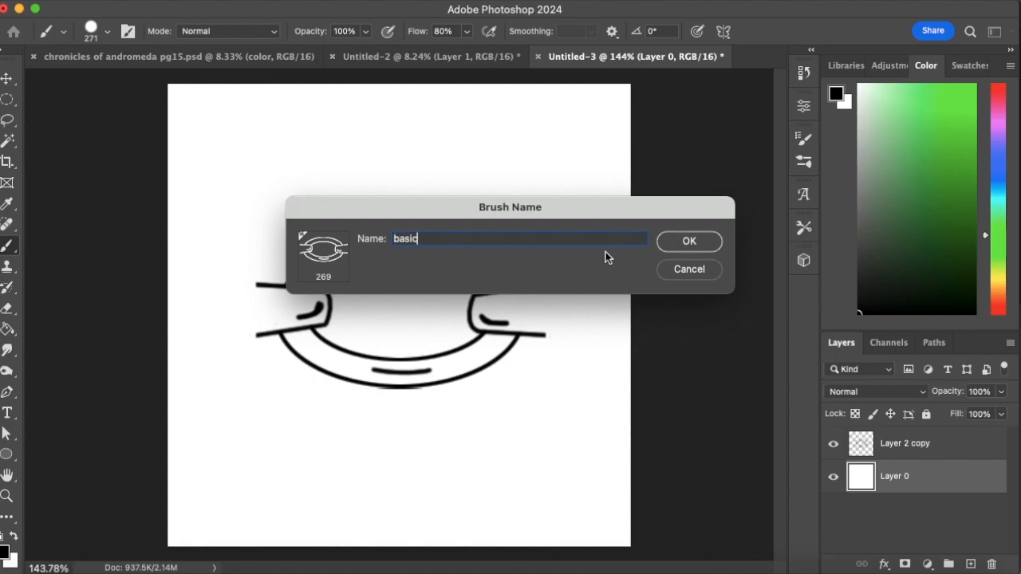
text( chain)
click(687, 243)
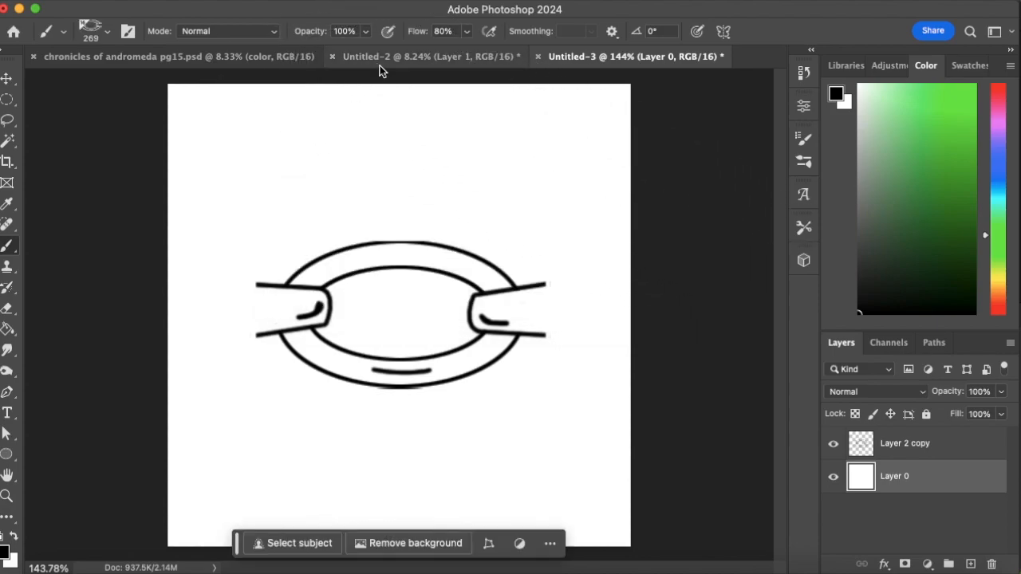
In the Untitled-2 document, set the chain brush's angle jitter control to Direction and its spacing to 167%.
click(381, 63)
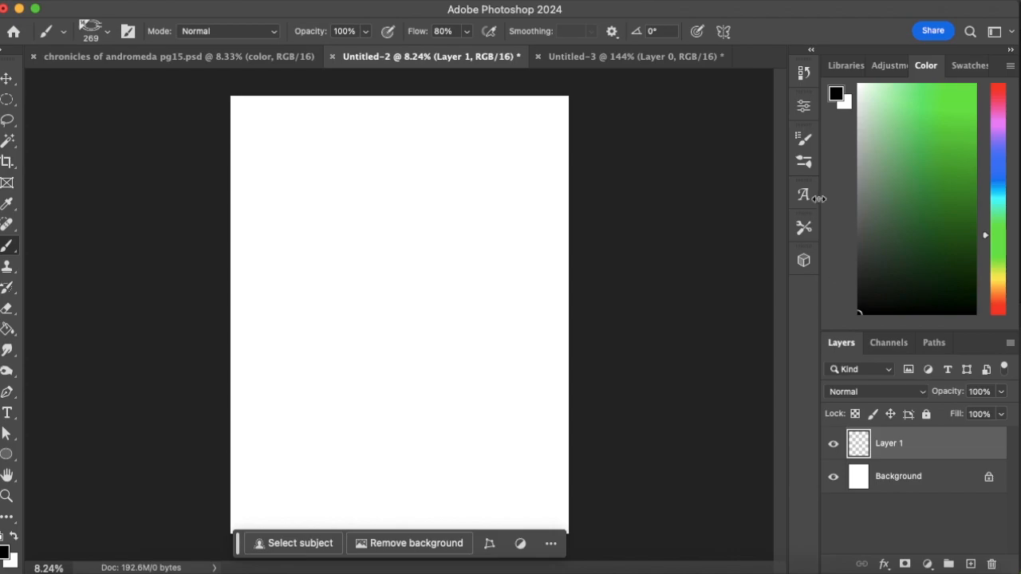
click(804, 139)
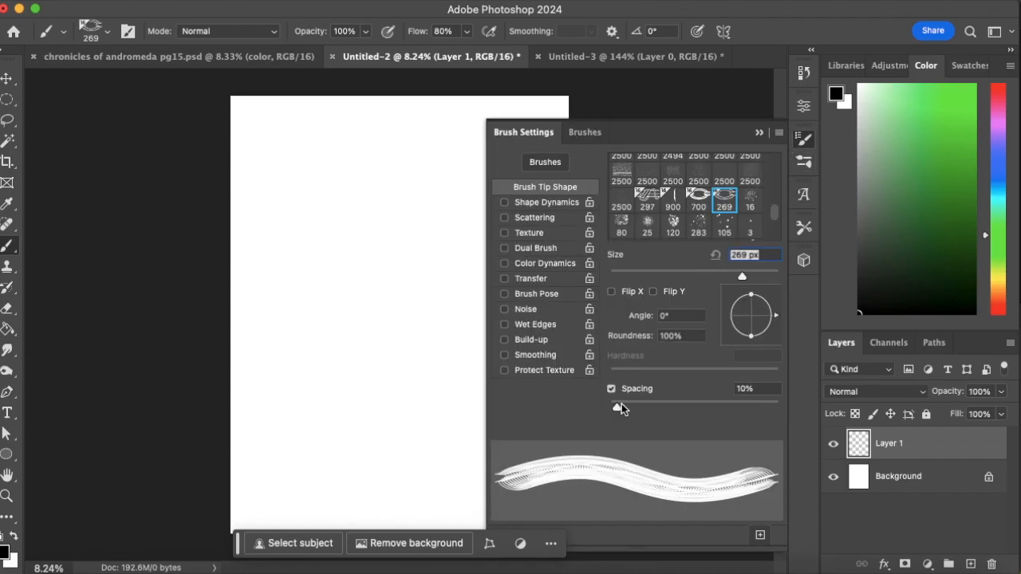
mouse_move(618, 408)
mouse_down()
mouse_move(667, 419)
mouse_move(709, 408)
mouse_move(726, 429)
mouse_up()
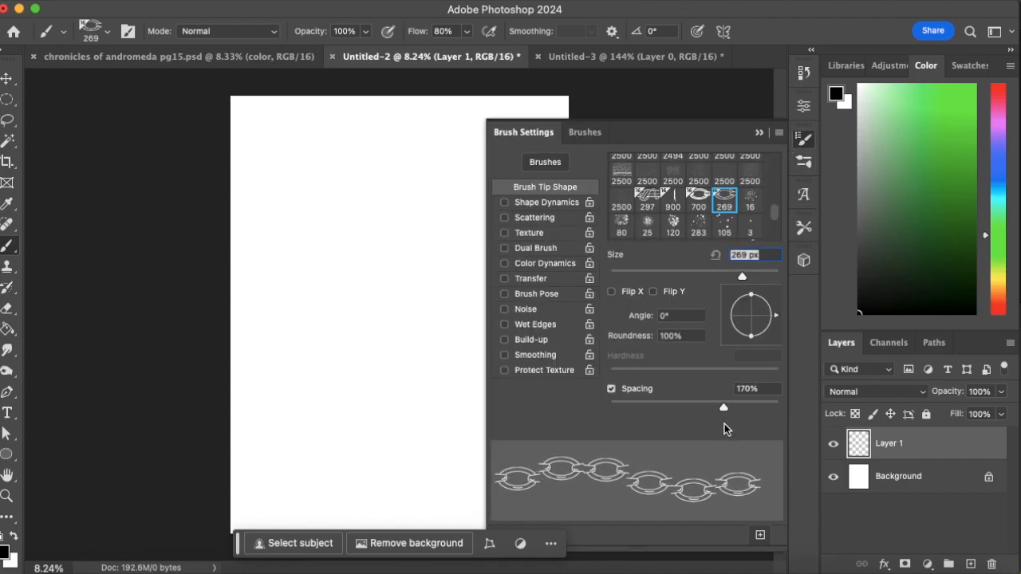
click(533, 204)
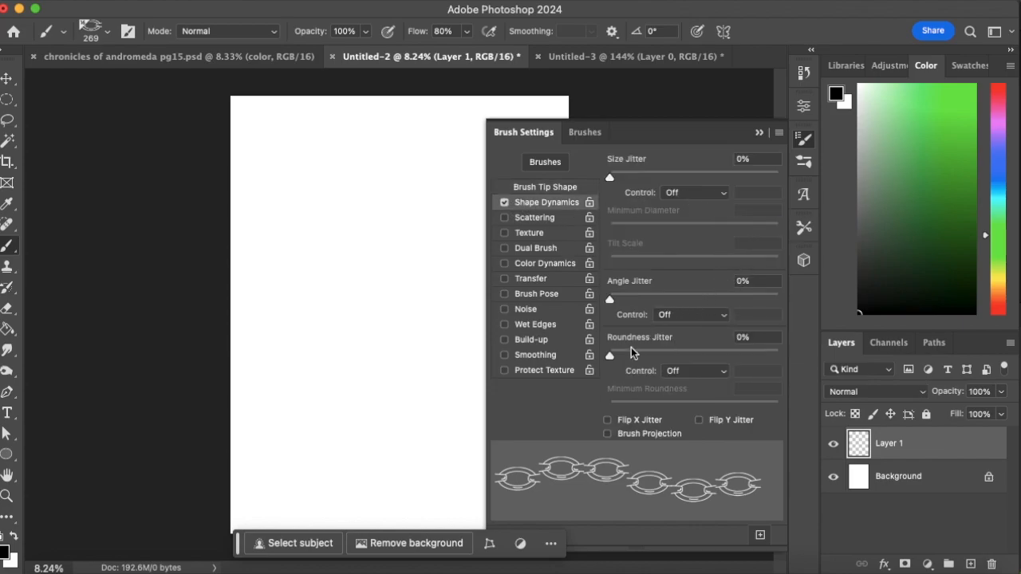
click(699, 316)
click(679, 423)
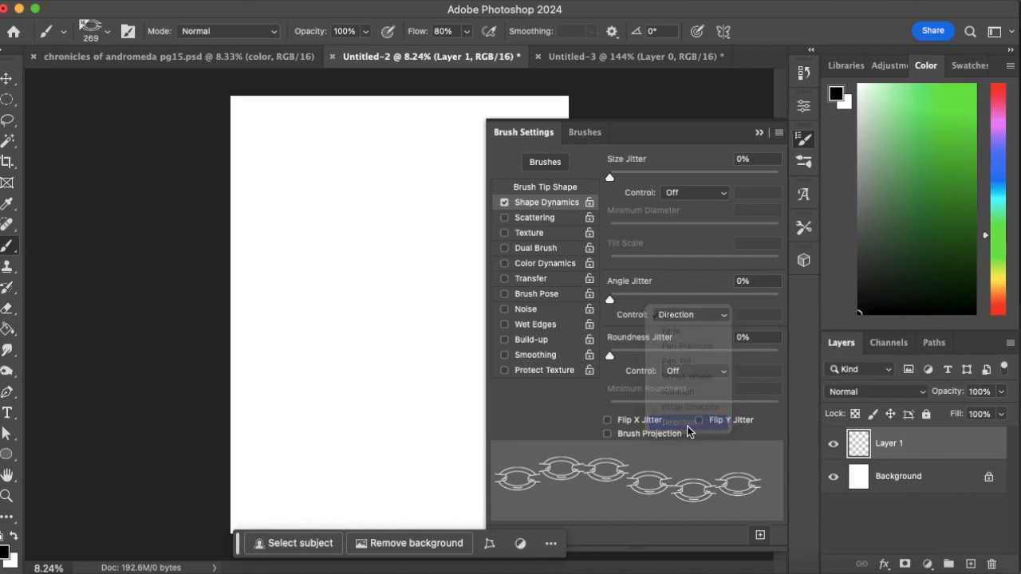
click(545, 187)
drag(724, 409, 722, 409)
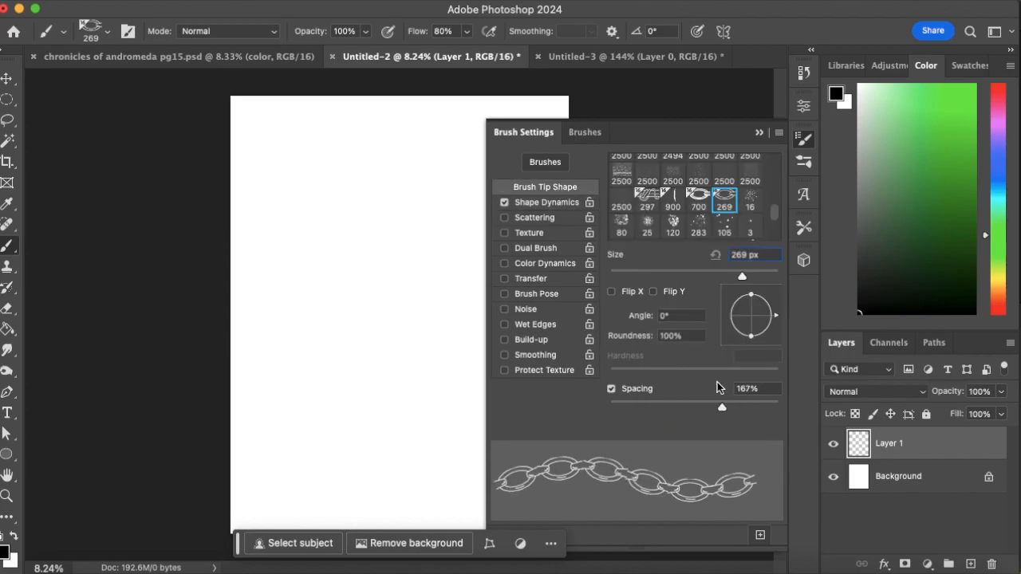
click(759, 133)
Paint an upward test stroke with the chain brush, then an arched one at 700 px, undoing each stroke.
mouse_move(275, 390)
mouse_down()
mouse_move(388, 287)
mouse_move(544, 220)
mouse_move(579, 218)
mouse_up()
key(super+z)
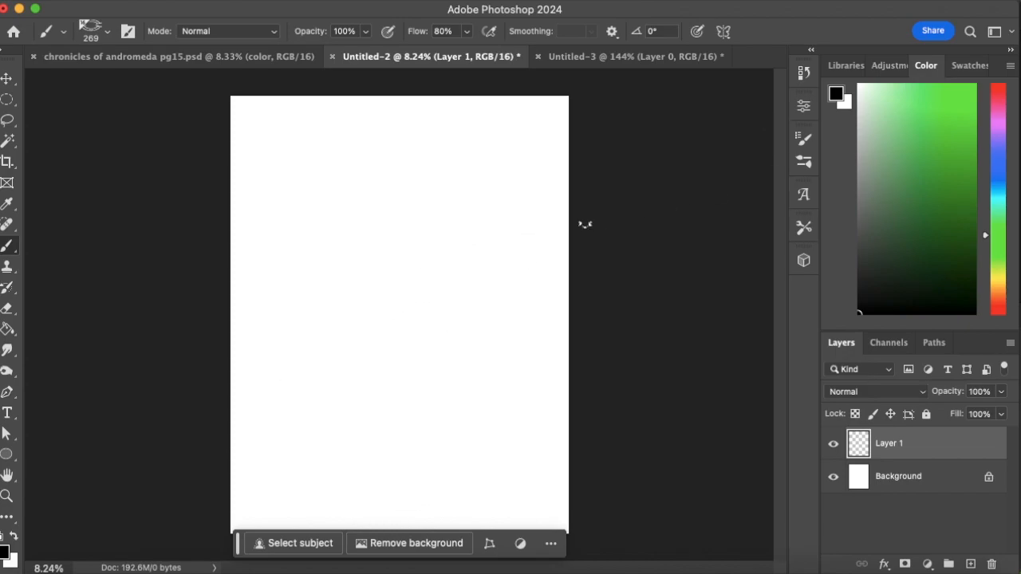
key(bracketright)
key(bracketright)
key(bracketright)
key(bracketright)
mouse_move(260, 417)
mouse_down()
mouse_move(298, 343)
mouse_move(462, 216)
mouse_move(555, 257)
mouse_up()
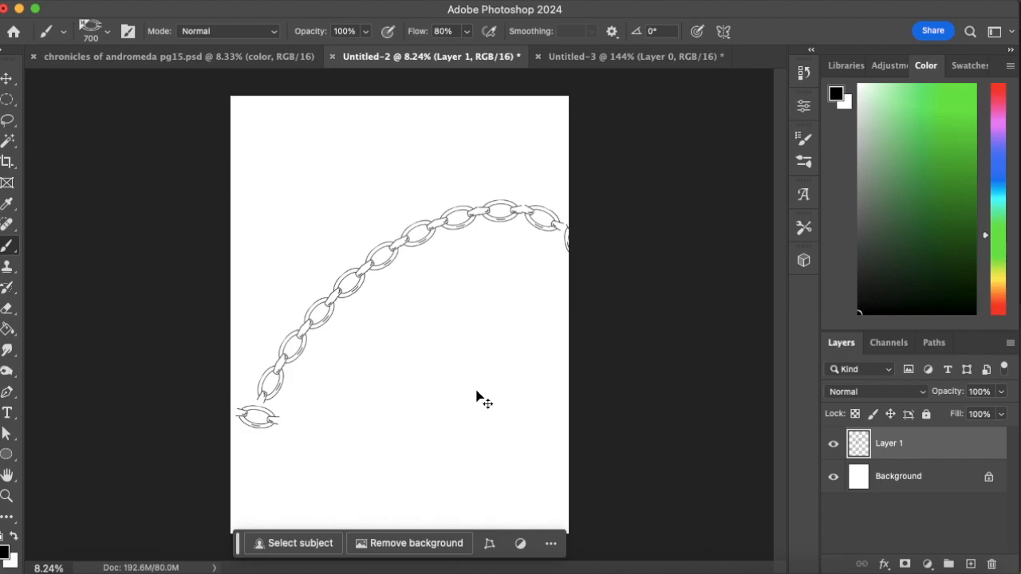
key(super+z)
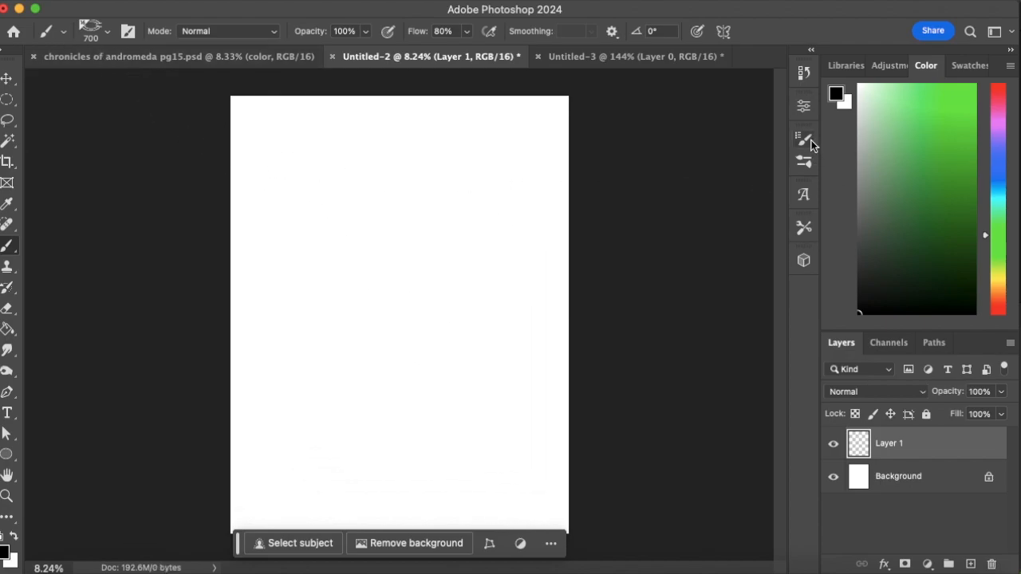
Save the adjusted chain brush as a new preset named "basic chain no color" with tool settings included.
click(809, 140)
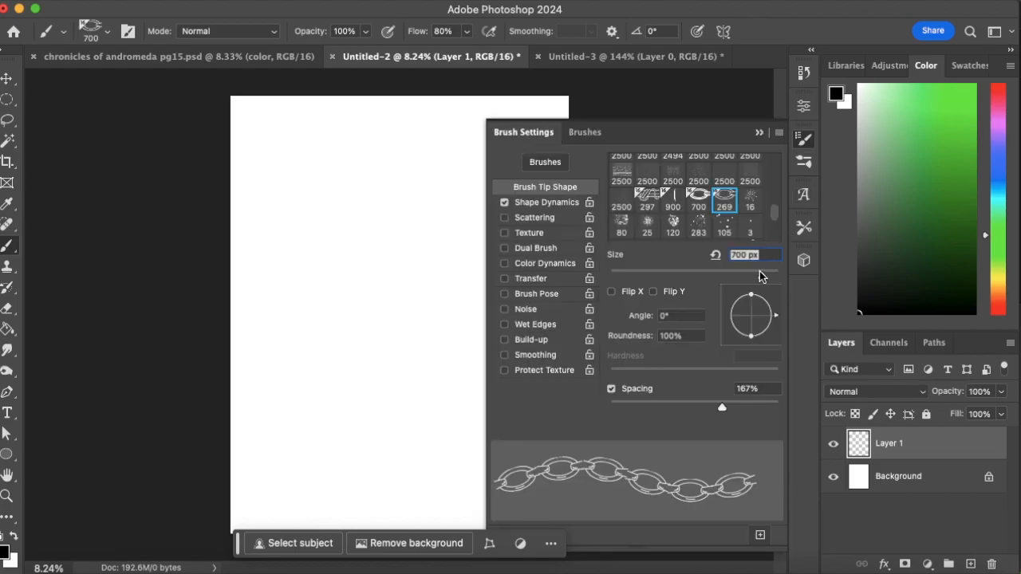
click(779, 133)
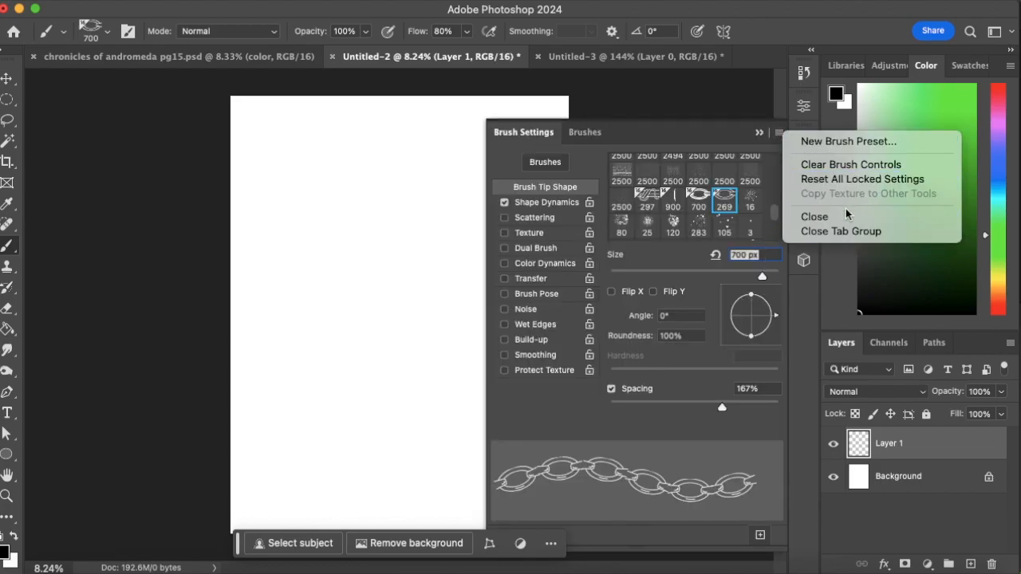
click(853, 142)
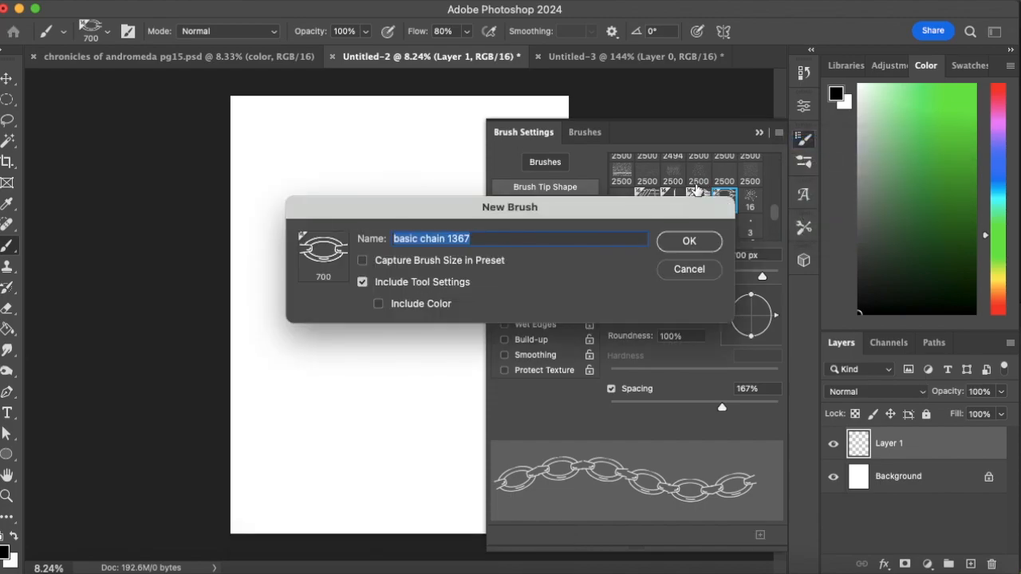
text(bas)
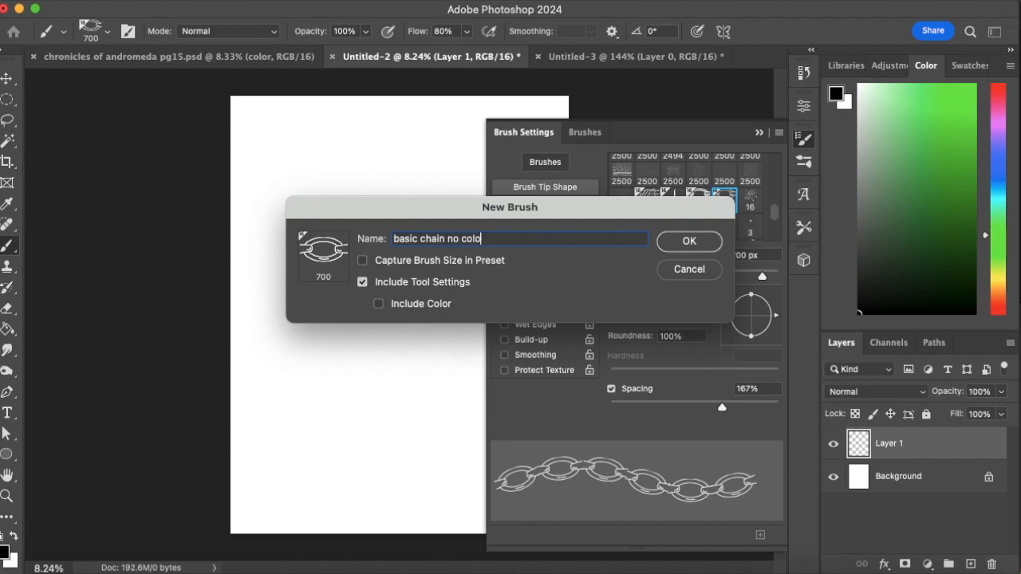
click(696, 244)
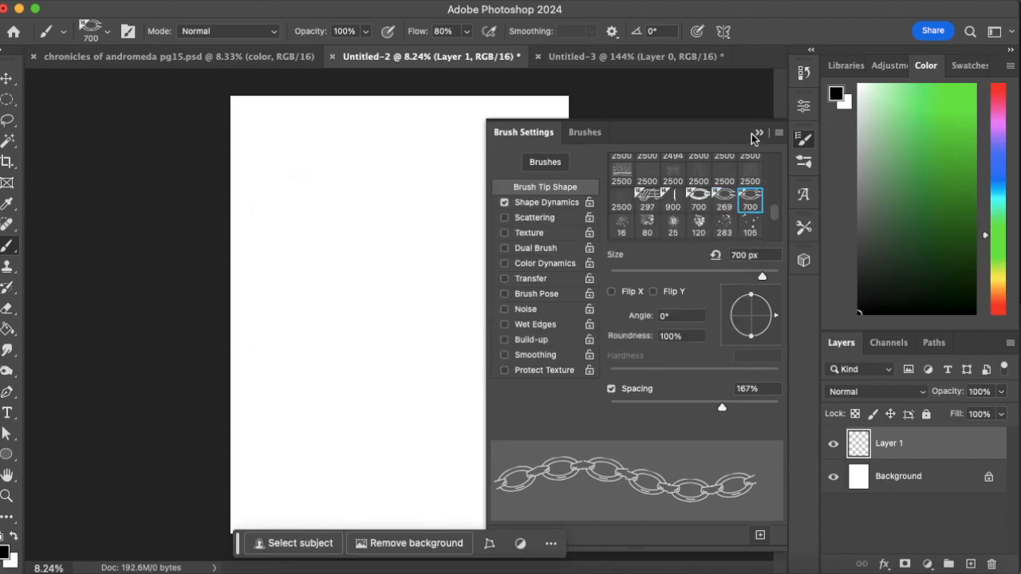
click(760, 133)
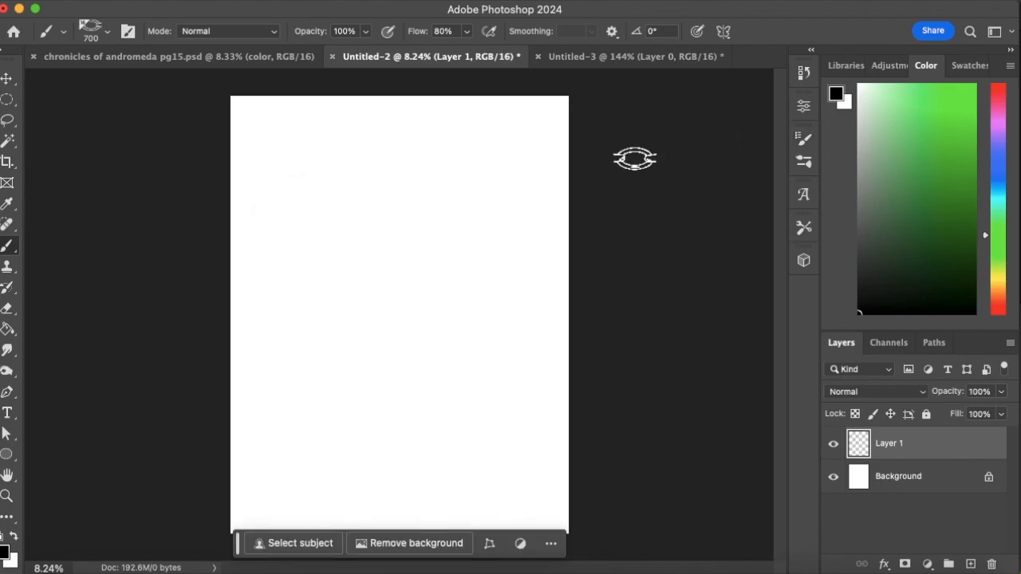
Delete the "basic chain" brush preset from the brush list.
click(100, 35)
click(124, 238)
click(207, 61)
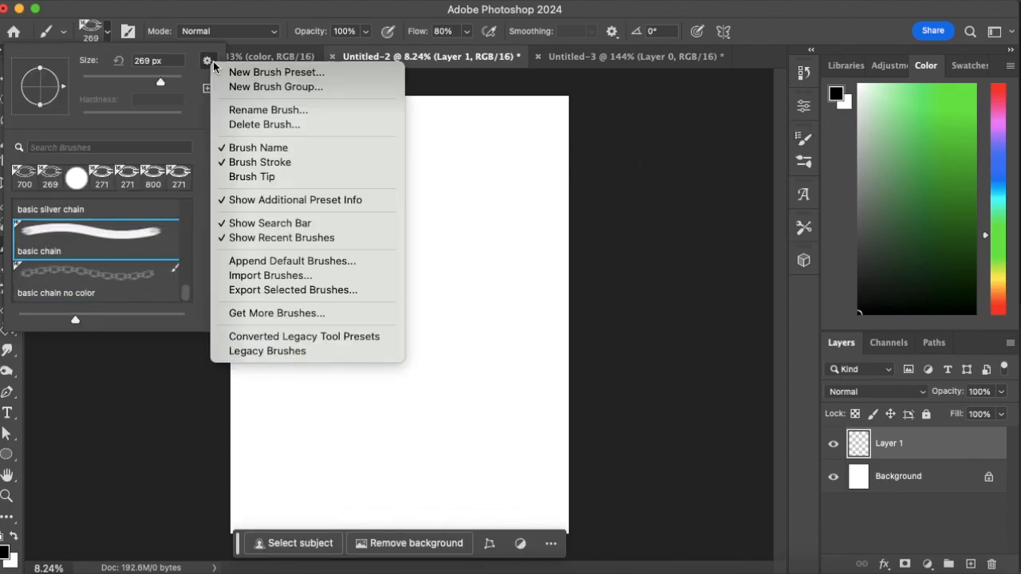
click(296, 124)
key(Return)
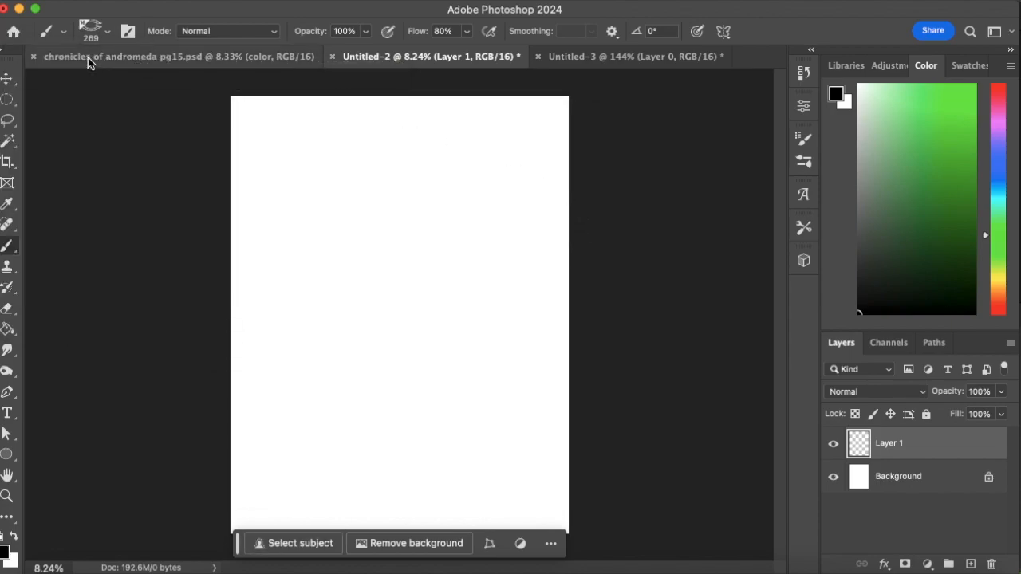
Paint one arched test stroke with the basic silver chain brush and another below it with the basic chain no color brush.
click(108, 32)
click(116, 281)
click(128, 241)
mouse_move(274, 328)
mouse_down()
mouse_move(324, 270)
mouse_move(610, 172)
mouse_up()
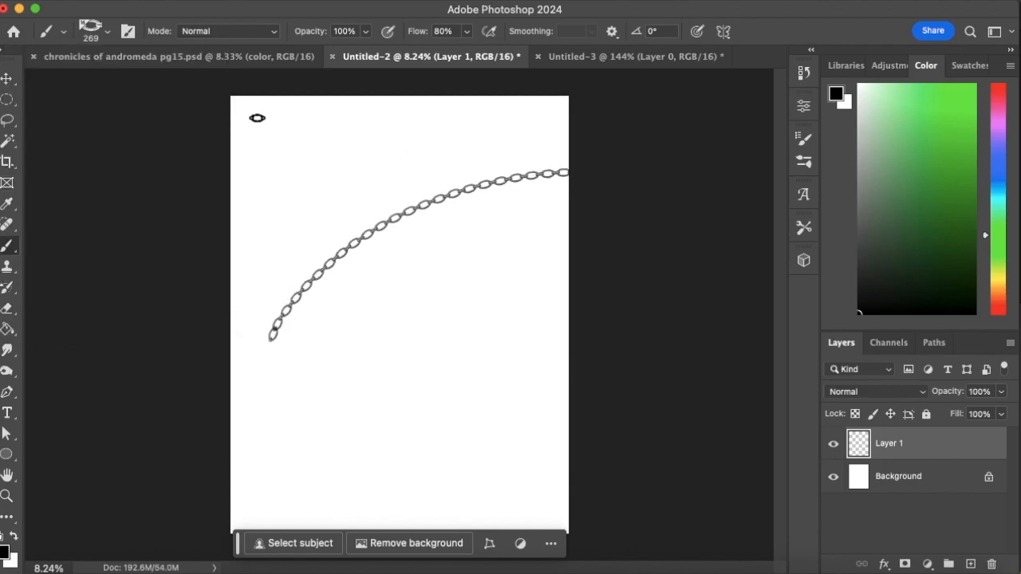
click(112, 37)
click(114, 281)
mouse_move(254, 434)
mouse_down()
mouse_move(376, 296)
mouse_move(635, 208)
mouse_move(719, 265)
mouse_up()
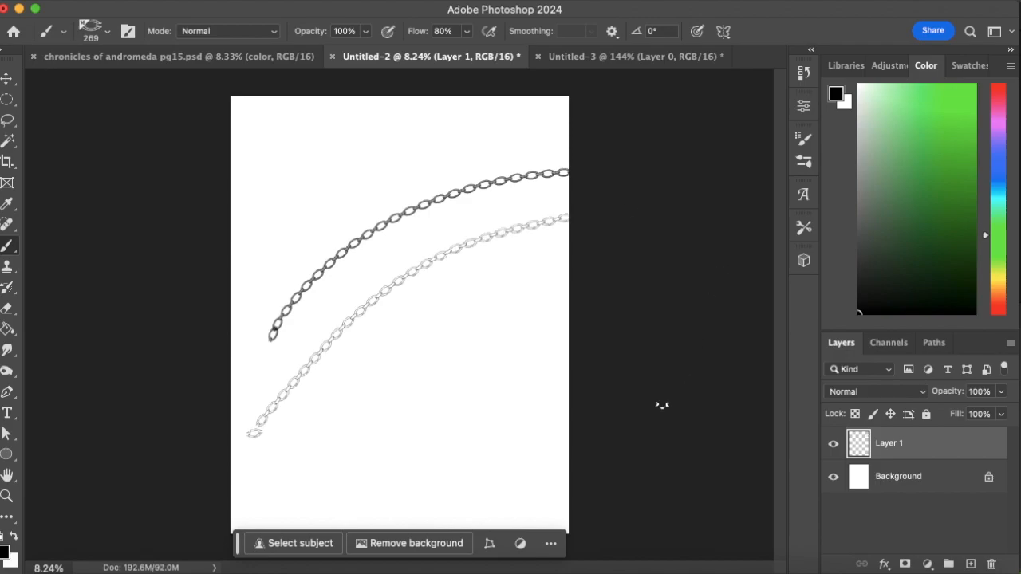
Undo all the chain test strokes on Layer 1.
key(super+z)
key(super+z)
key(super+z)
key(super+z)
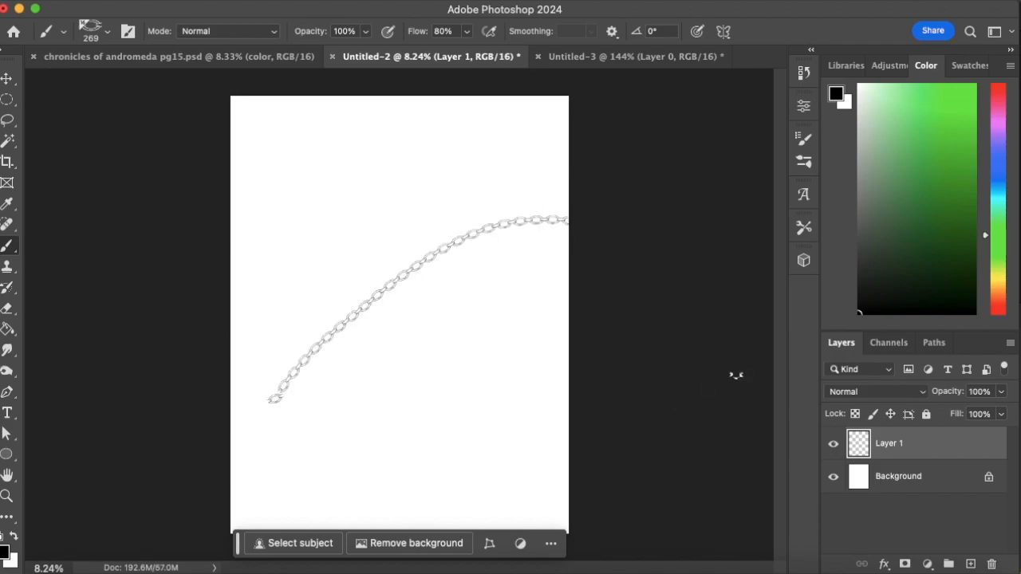
key(super+z)
key(super+z)
key(super+z)
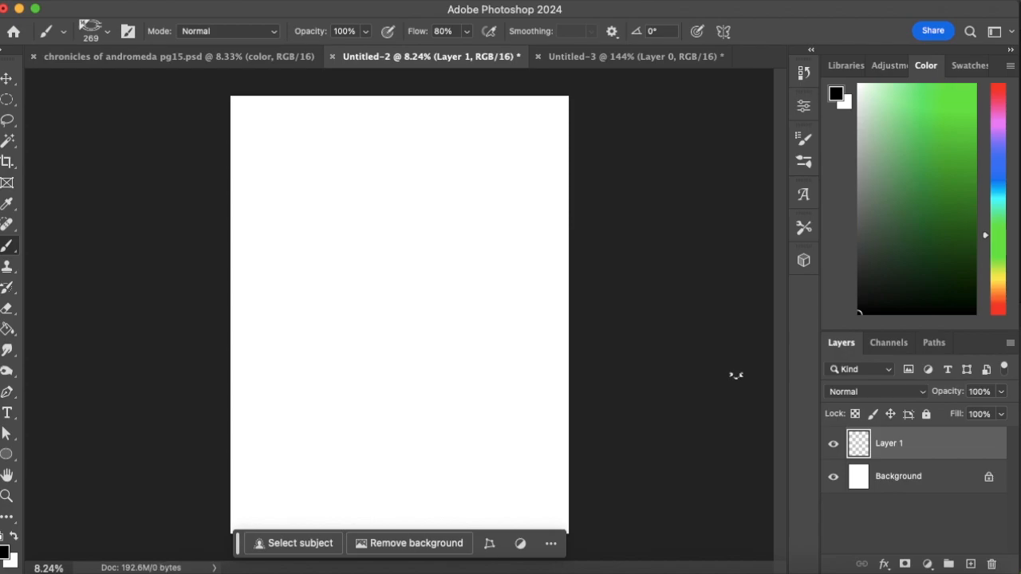
In the Untitled-3 document, delete the chain link layer "Layer 2 copy" and add a new empty layer above Layer 0.
click(591, 57)
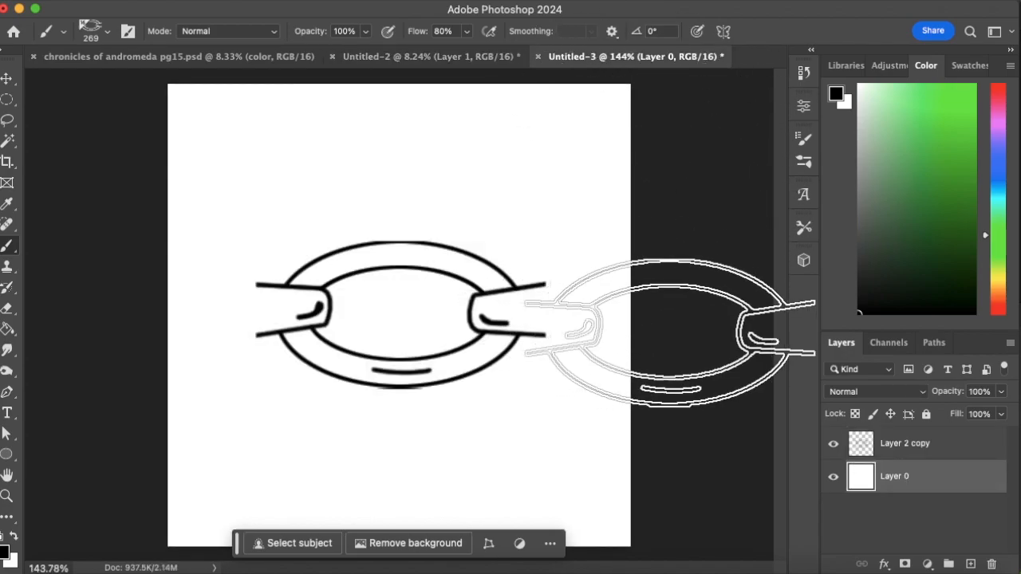
key(e)
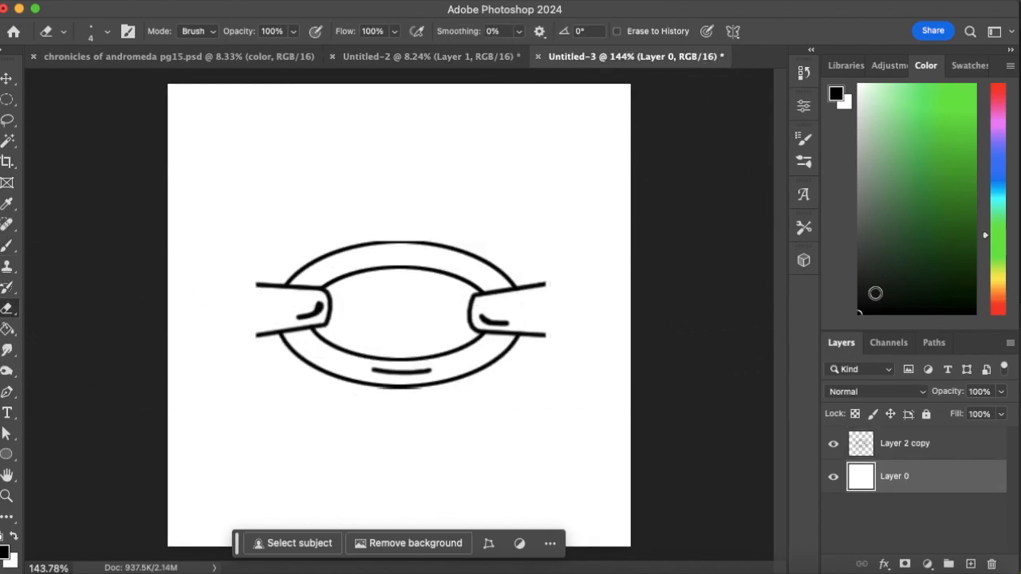
click(911, 448)
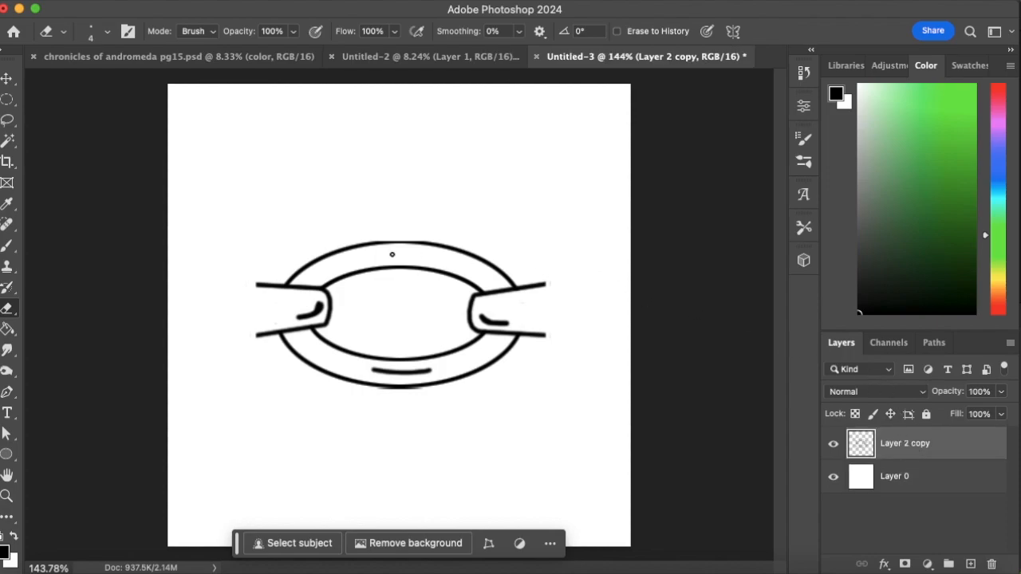
click(992, 564)
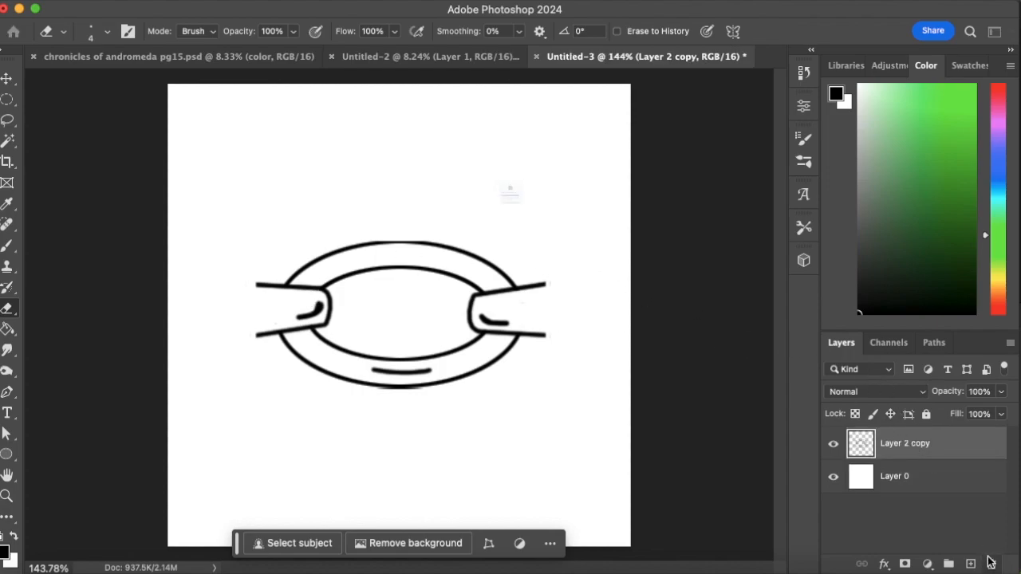
click(574, 212)
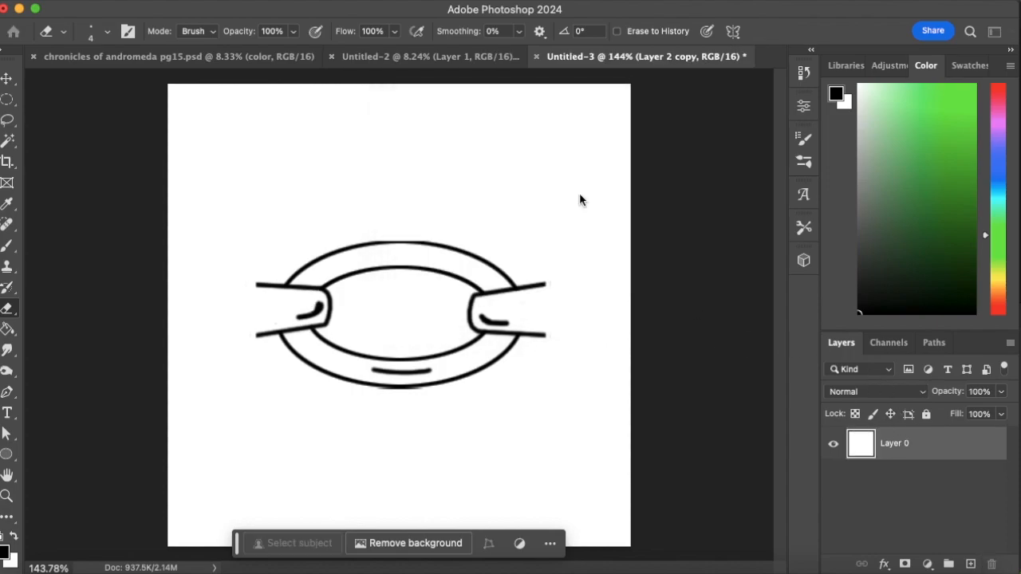
click(971, 564)
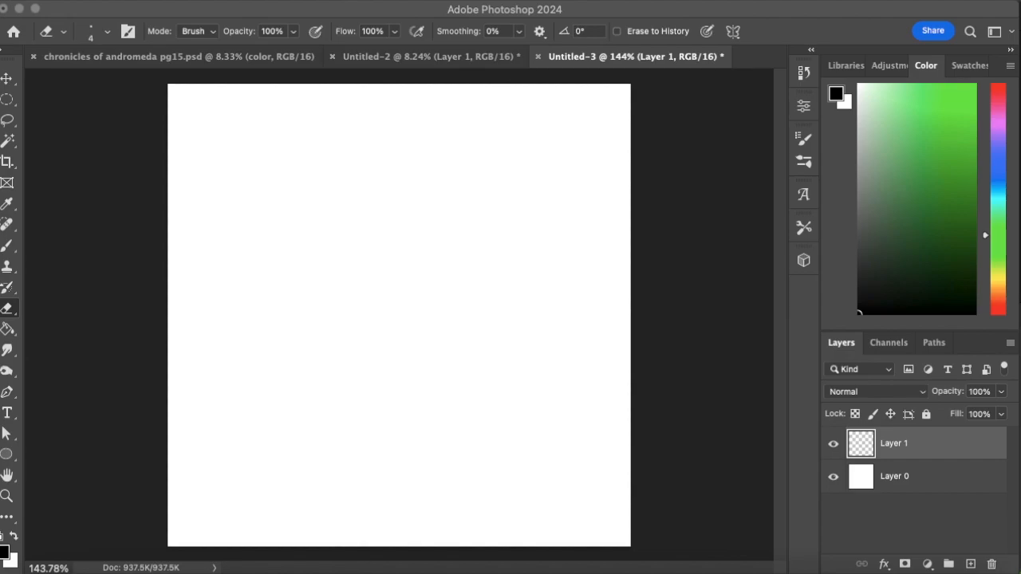
Make a large, nearly circular selection in the middle of the canvas, stroke it in black and deselect it.
click(7, 491)
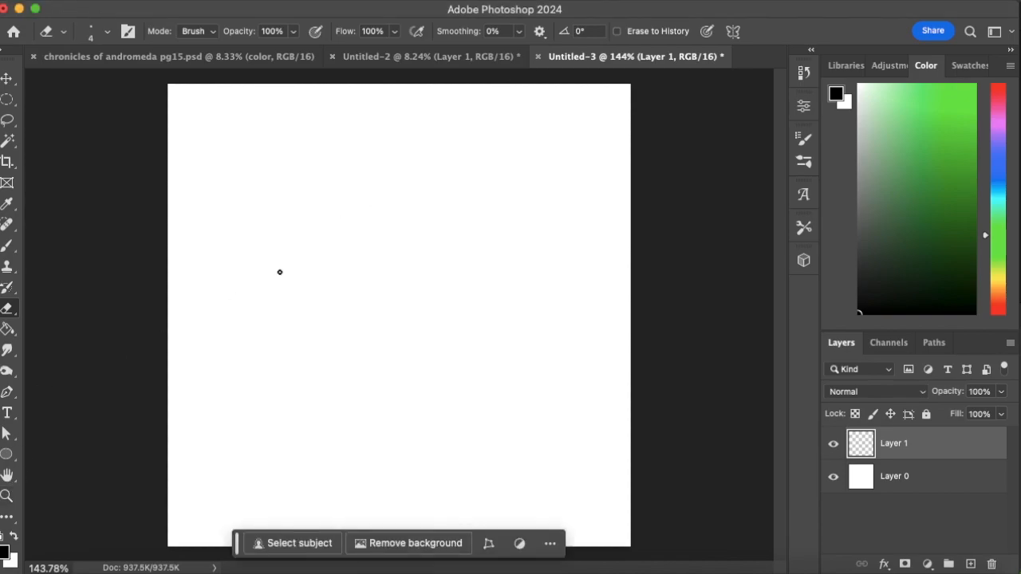
click(7, 99)
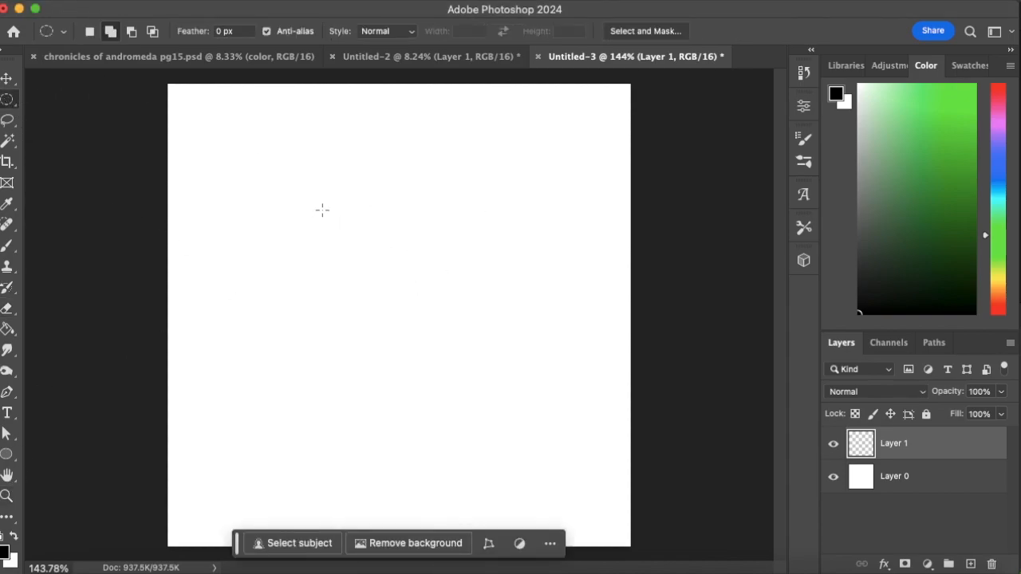
drag(307, 207, 522, 423)
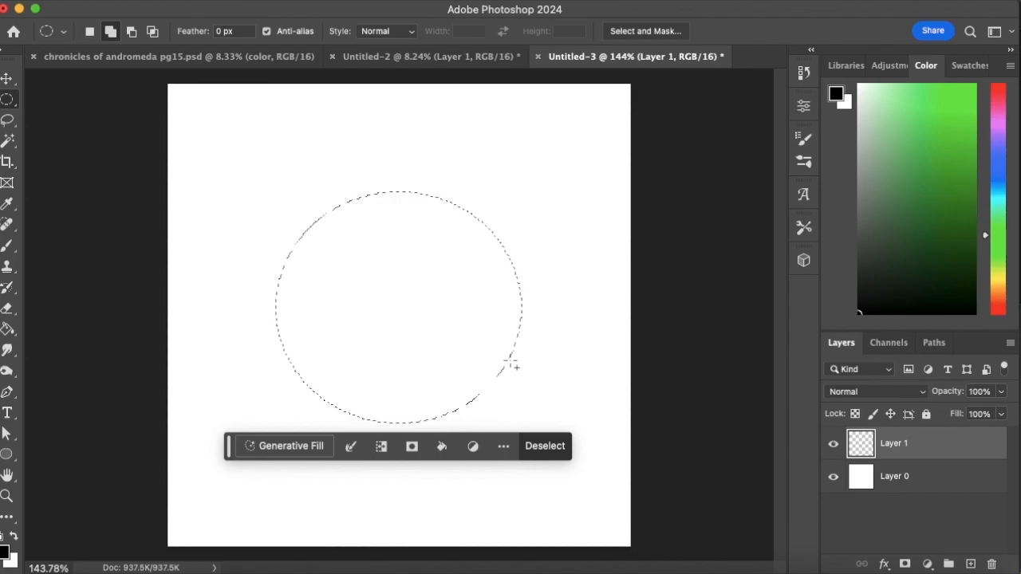
right_click(506, 369)
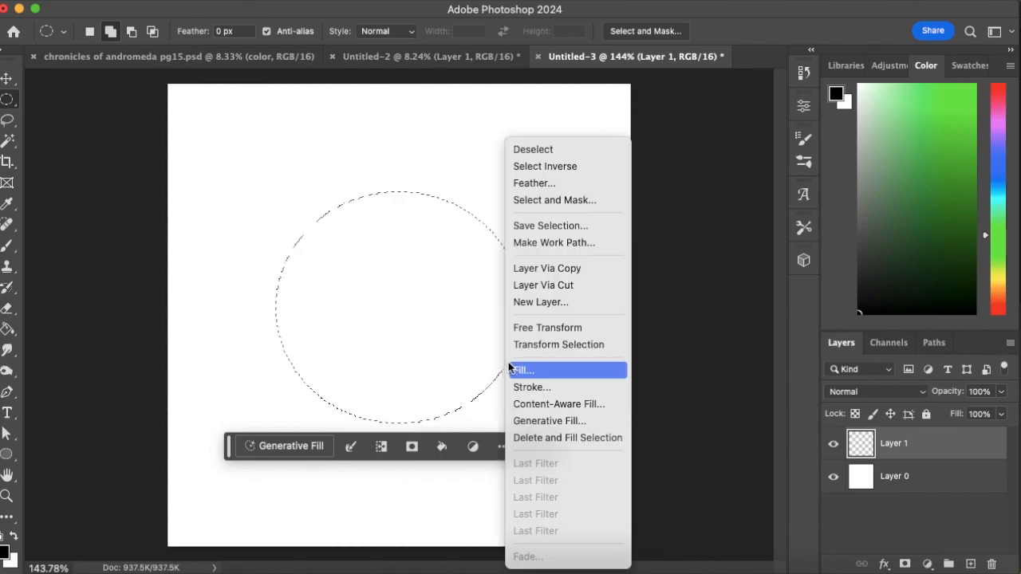
click(564, 387)
click(729, 207)
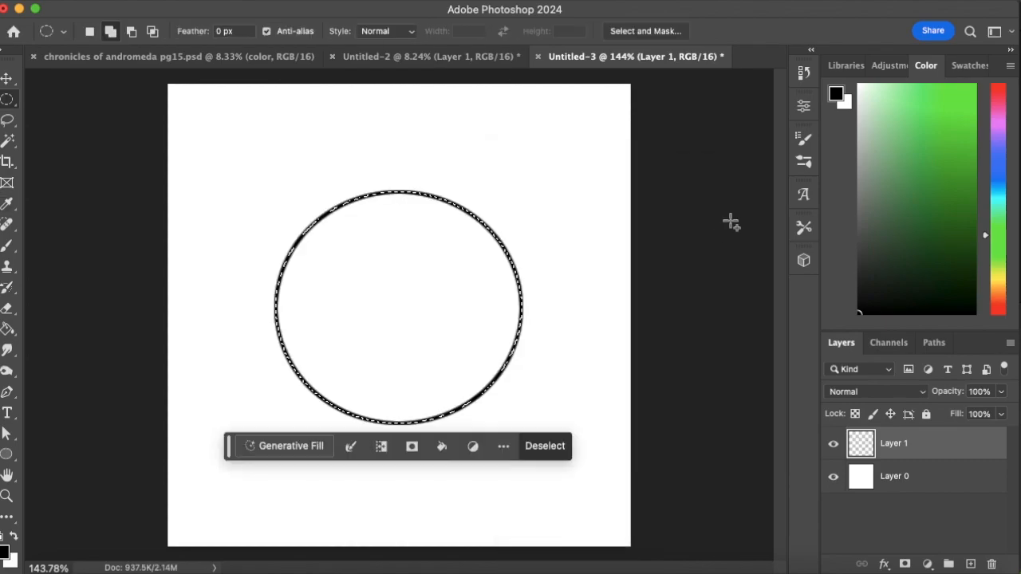
key(super+d)
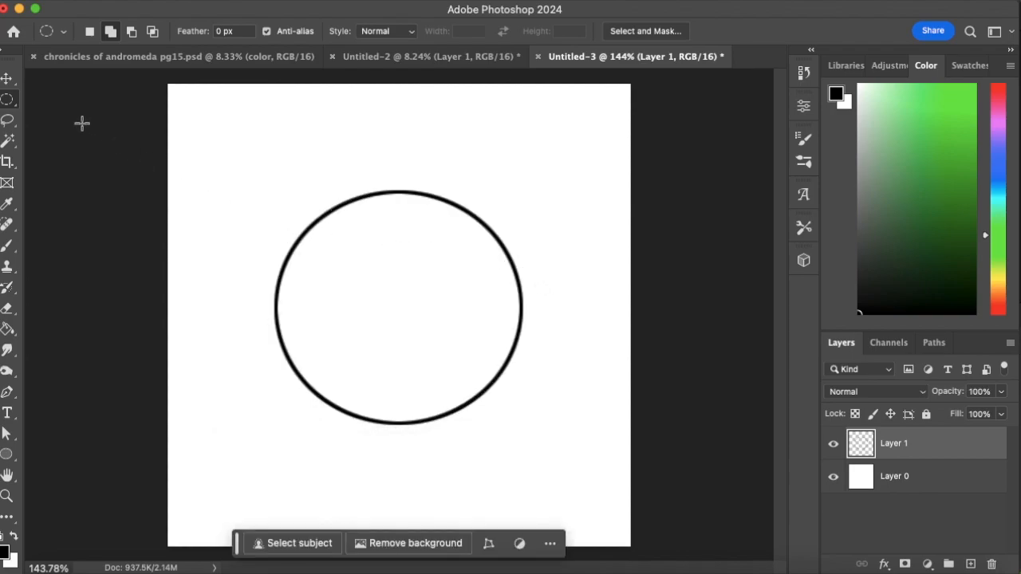
Make a smaller circular selection centred inside the outer ring, stroke it in black and deselect it.
drag(349, 245, 491, 396)
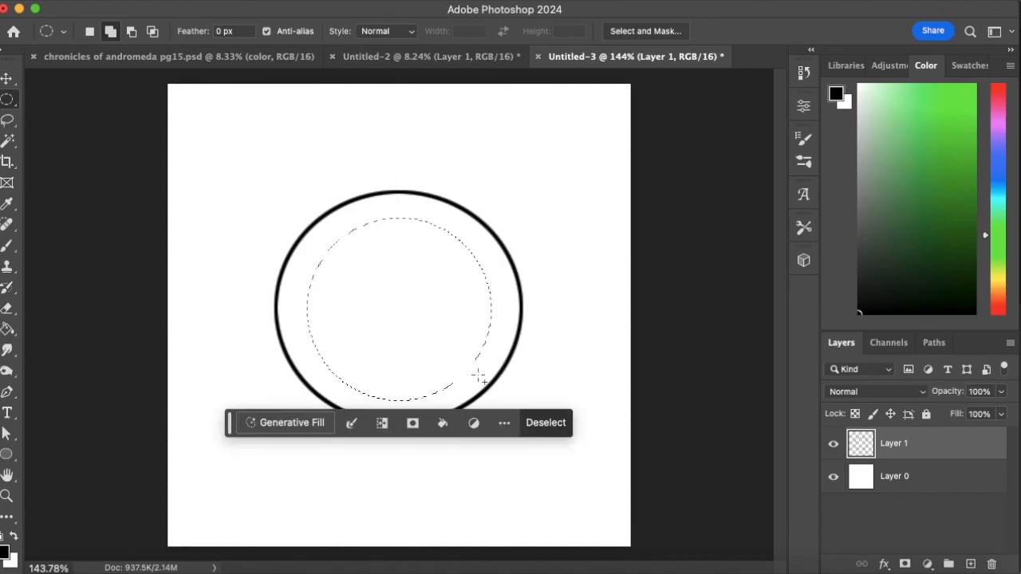
right_click(490, 318)
click(531, 388)
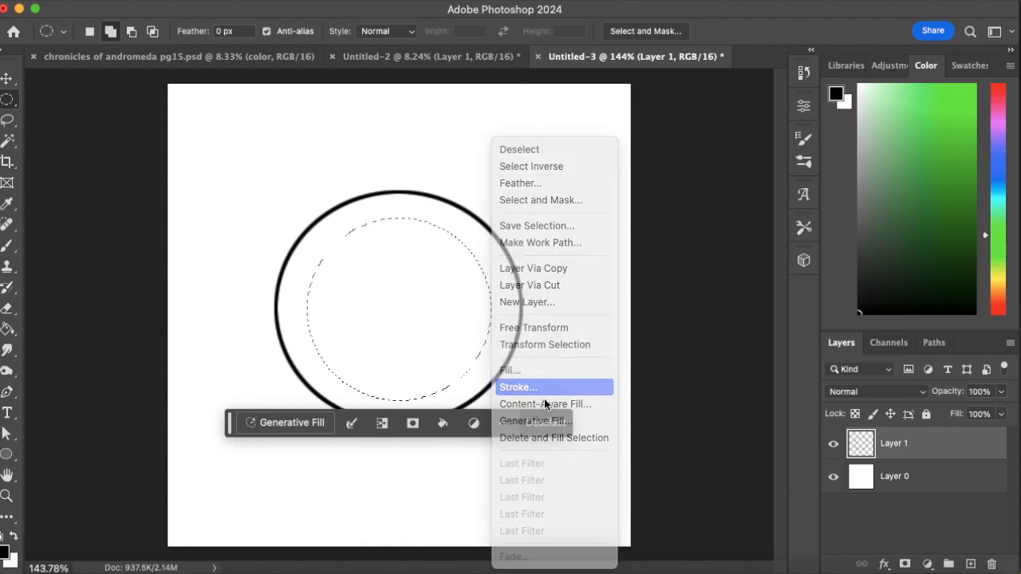
click(734, 201)
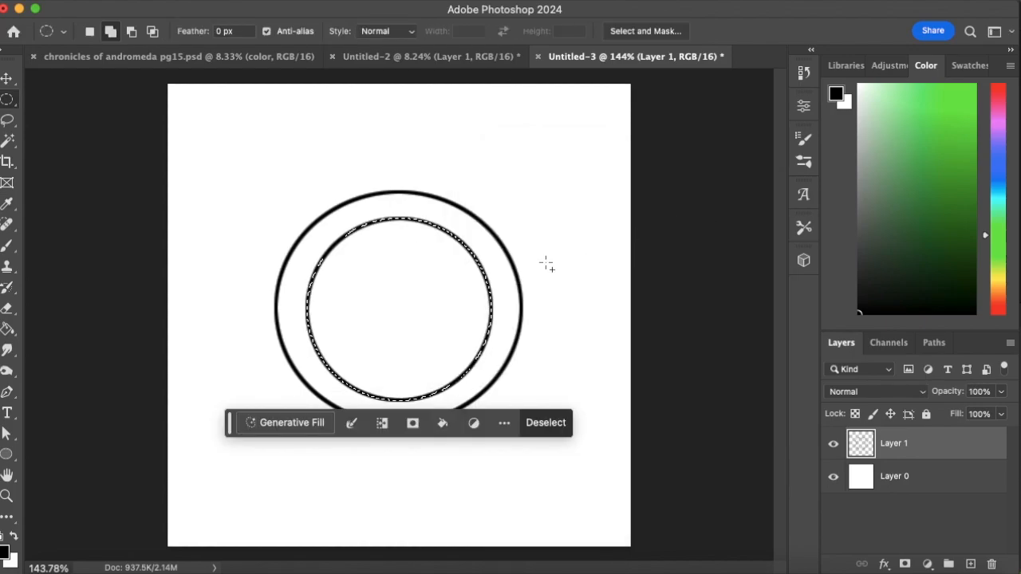
key(super+d)
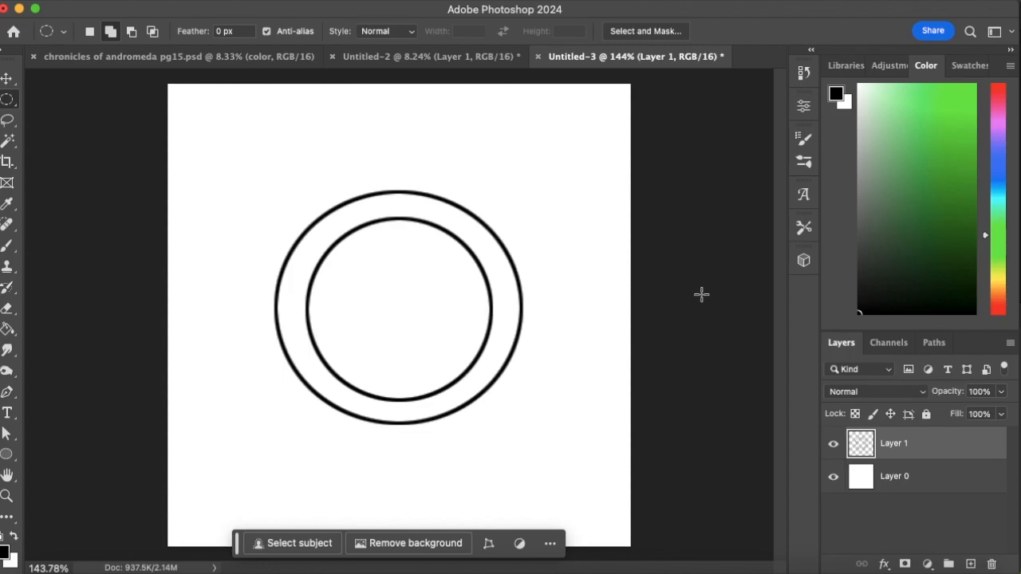
Switch to the Hard Round brush and shrink it to 8 px.
click(16, 249)
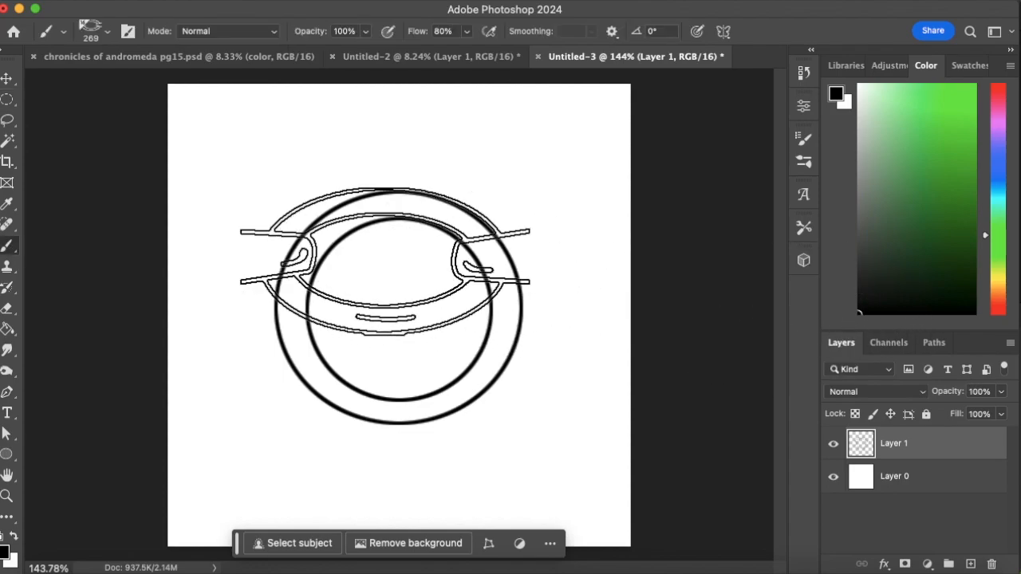
click(107, 32)
click(127, 179)
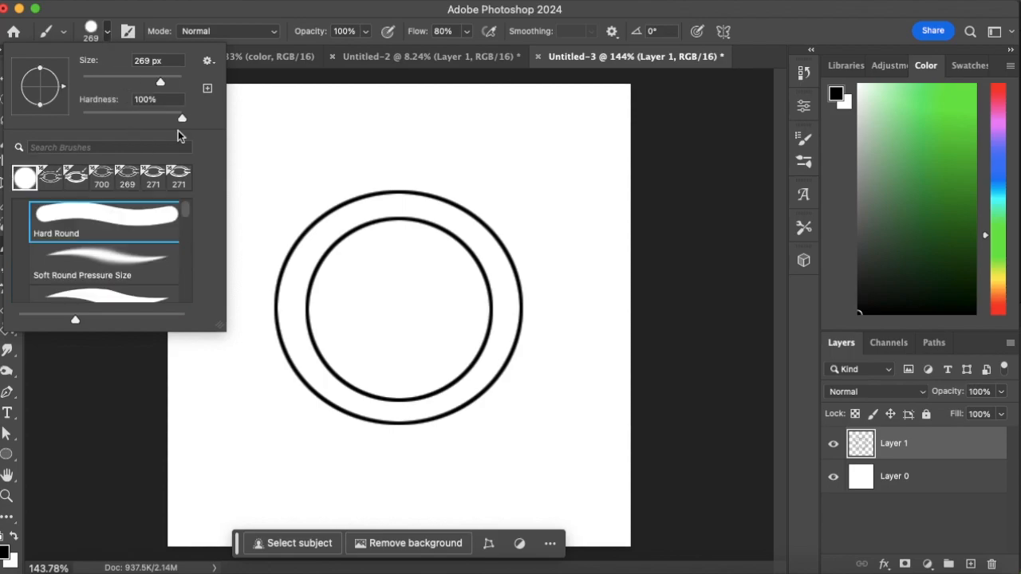
key(bracketleft)
key(bracketleft)
key(bracketleft)
key(bracketleft)
key(bracketleft)
key(bracketleft)
key(bracketleft)
key(bracketleft)
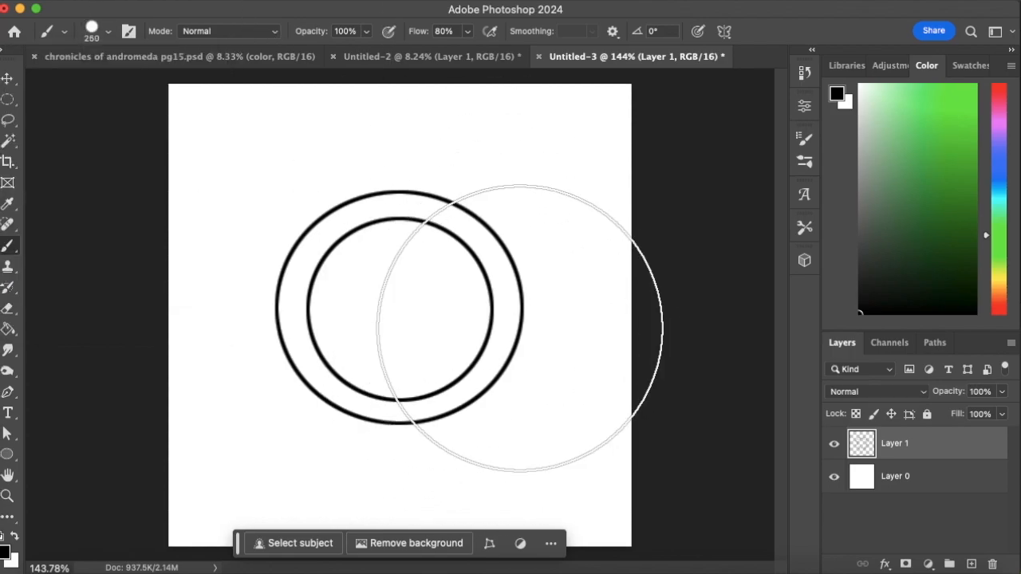
key(bracketleft)
key(bracketleft)
key(bracketleft)
key(bracketleft)
key(bracketleft)
key(bracketleft)
key(bracketleft)
key(bracketleft)
key(bracketleft)
key(bracketleft)
key(bracketleft)
key(bracketleft)
key(bracketleft)
key(bracketleft)
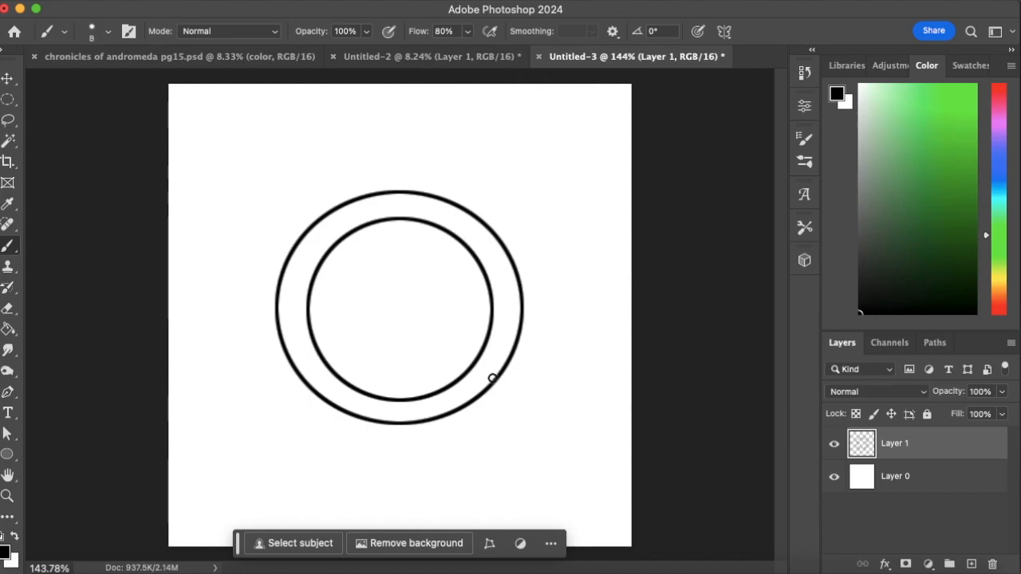
Enable vertical paint symmetry through the canvas centre and draw a mirrored wing outline beneath the rings with a 4 px brush.
click(724, 32)
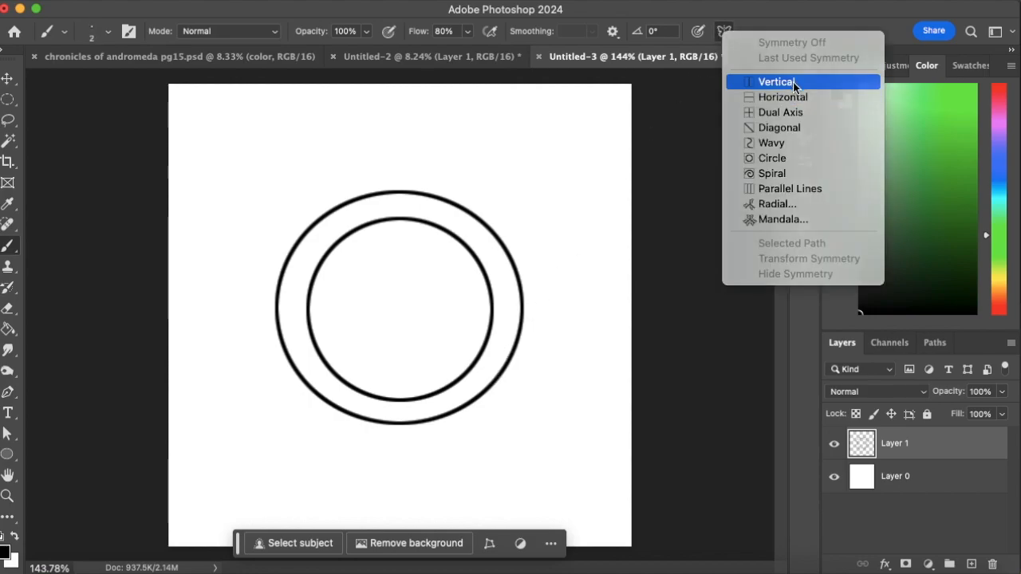
click(793, 83)
click(770, 32)
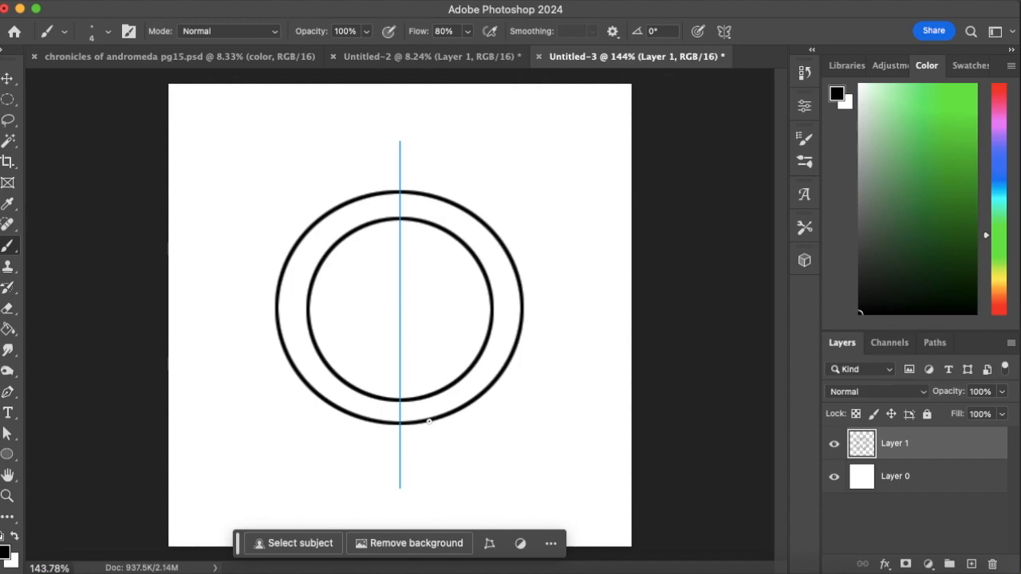
mouse_move(430, 420)
mouse_down()
mouse_move(499, 401)
mouse_move(566, 424)
mouse_move(611, 421)
mouse_move(563, 445)
mouse_move(473, 433)
mouse_move(401, 464)
mouse_up()
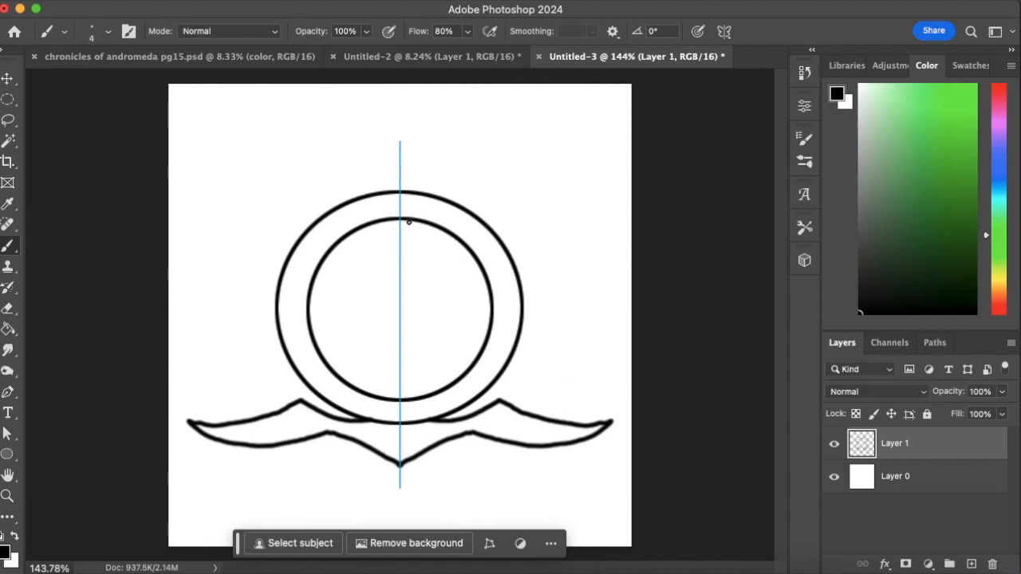
Try a mirrored U-shaped connector over the top of the rings and a stroke below the wing tip, undoing both.
mouse_move(401, 233)
mouse_down()
mouse_move(421, 223)
mouse_move(430, 142)
mouse_up()
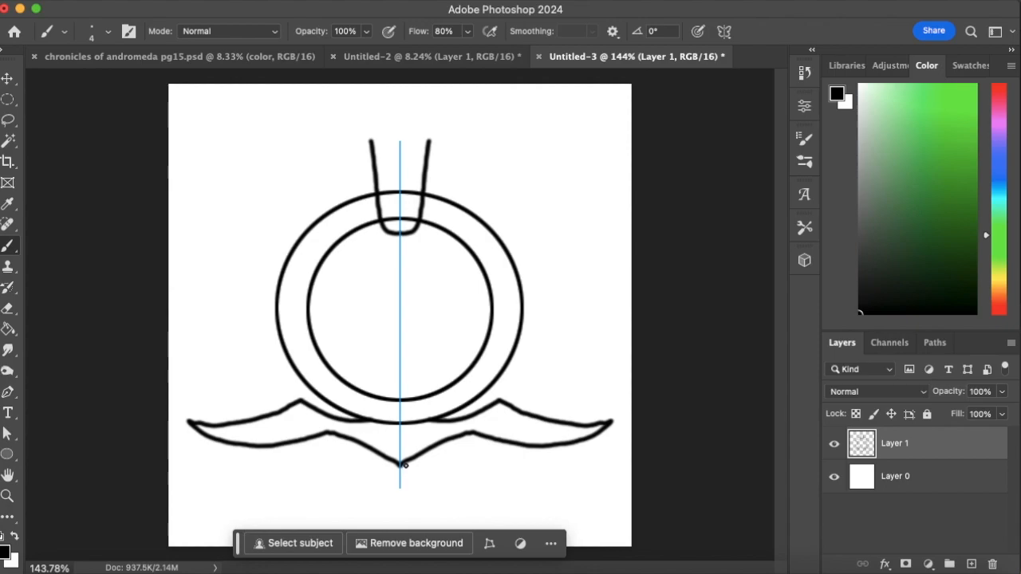
drag(404, 462, 421, 508)
key(super+z)
key(super+z)
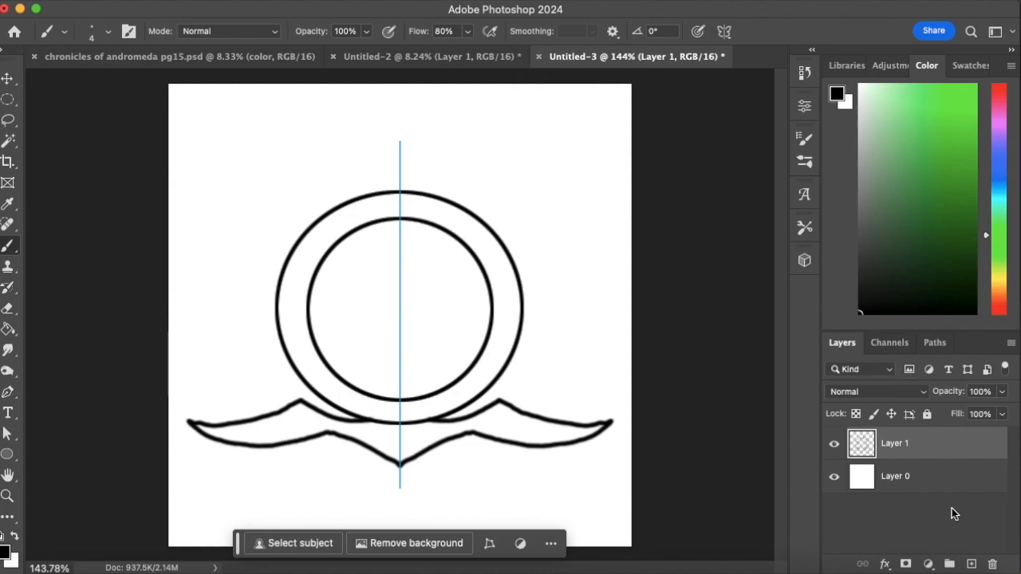
Add a new empty layer above the ring-and-wing drawing.
click(971, 564)
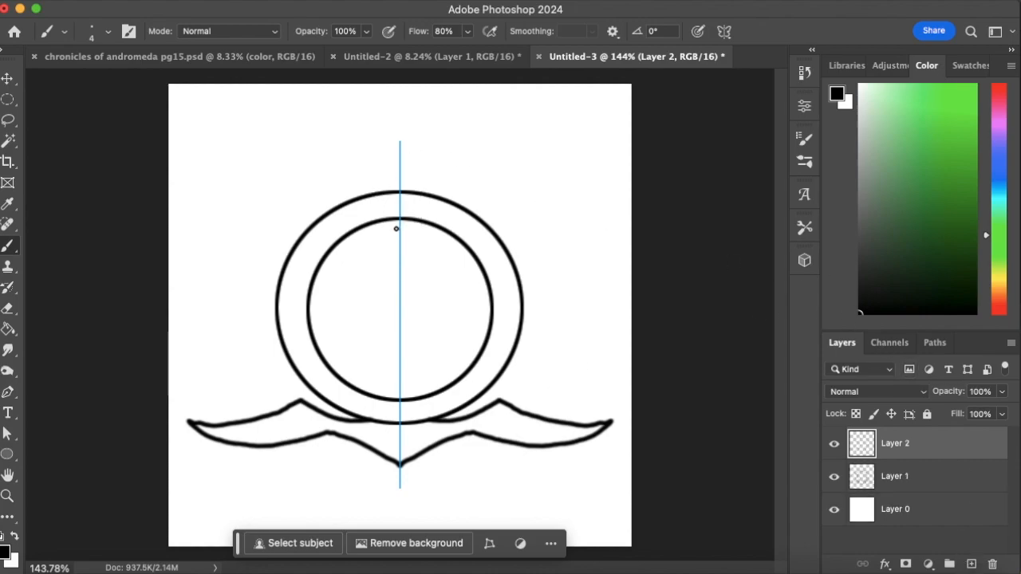
mouse_move(385, 237)
mouse_down()
mouse_move(422, 228)
mouse_move(429, 154)
mouse_up()
key(super+z)
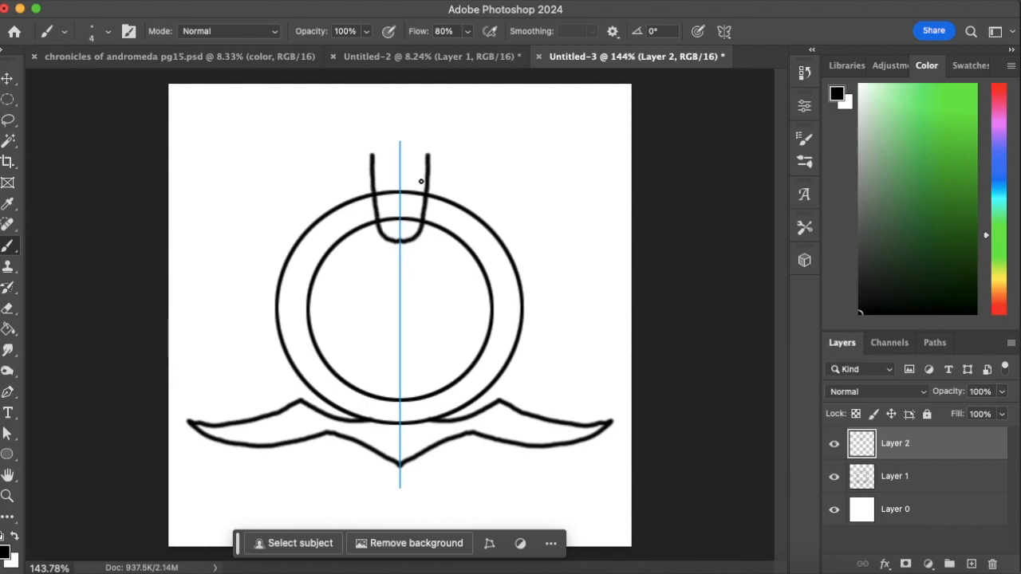
key(super+z)
mouse_move(403, 239)
mouse_down()
mouse_move(418, 221)
mouse_move(419, 142)
mouse_up()
key(super+z)
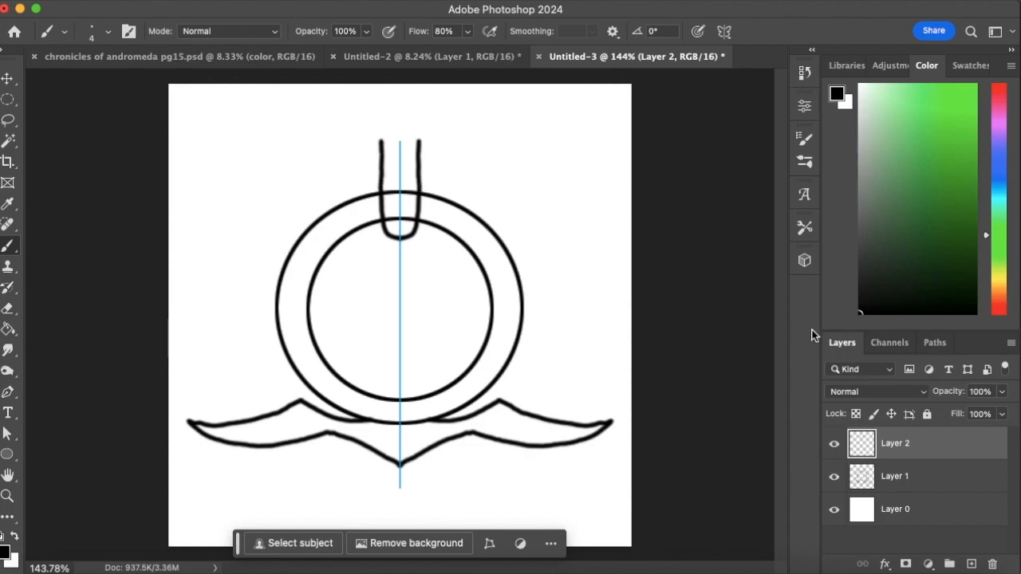
key(super+z)
Draw a mirrored, square-bottomed U-shaped connector that crosses the top of both rings.
drag(400, 236, 414, 236)
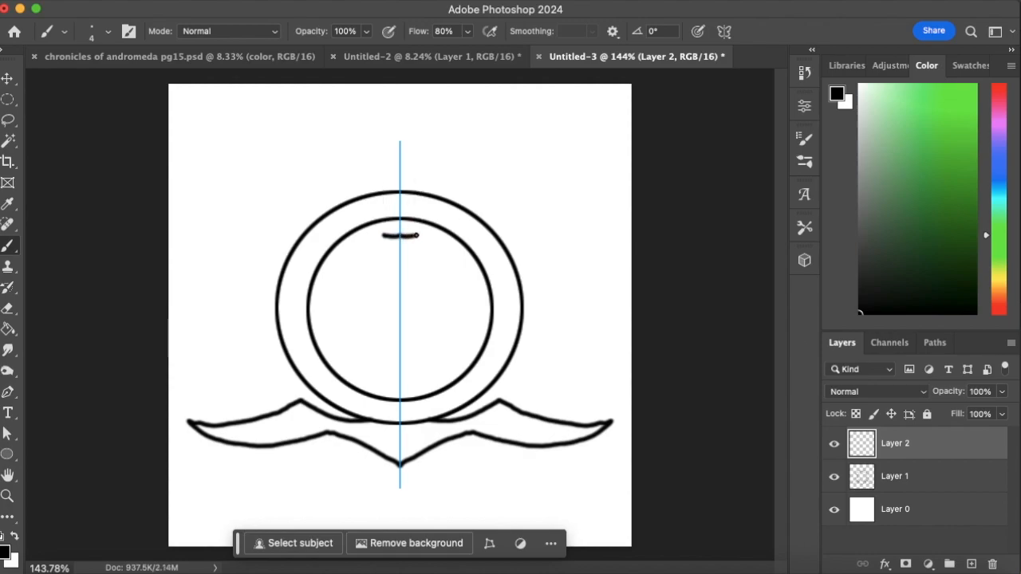
drag(417, 229, 434, 140)
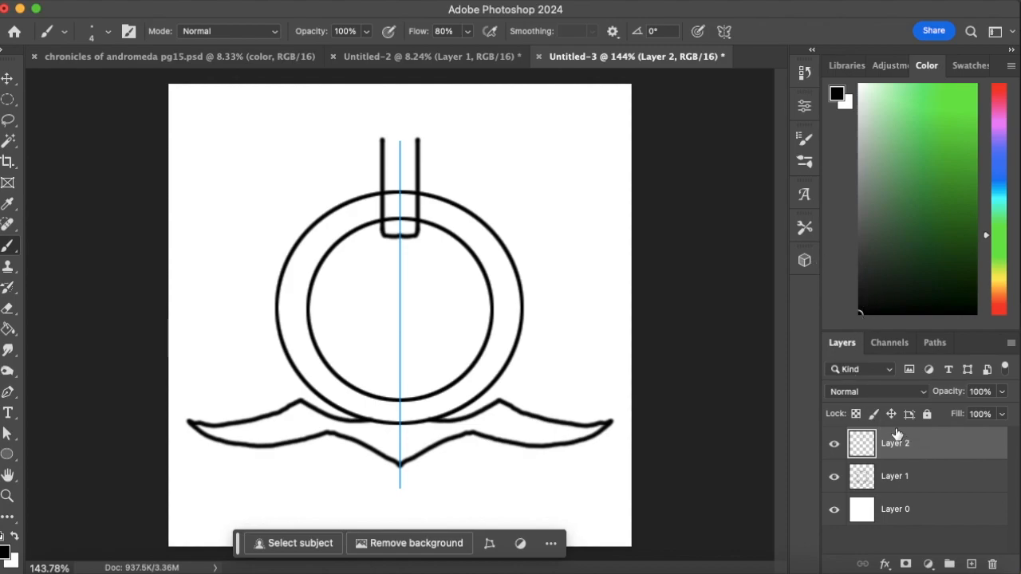
Duplicate the connector layer, rotate the copy 180° and place it over the central wing tip below the rings.
key(ctrl+j)
key(v)
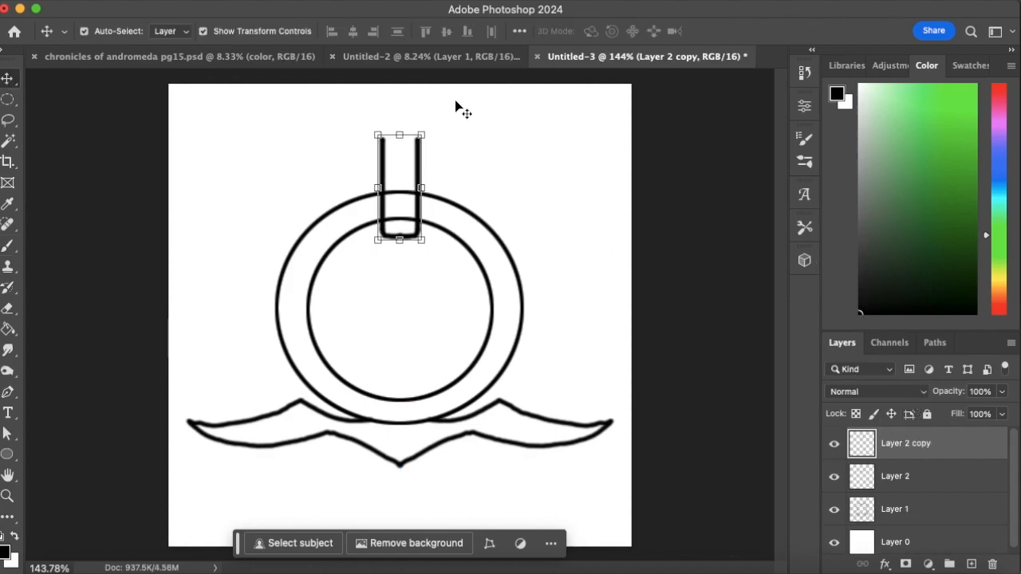
mouse_move(436, 130)
mouse_down()
mouse_move(448, 225)
mouse_move(392, 290)
mouse_move(346, 293)
mouse_up()
drag(405, 146, 437, 444)
key(super+z)
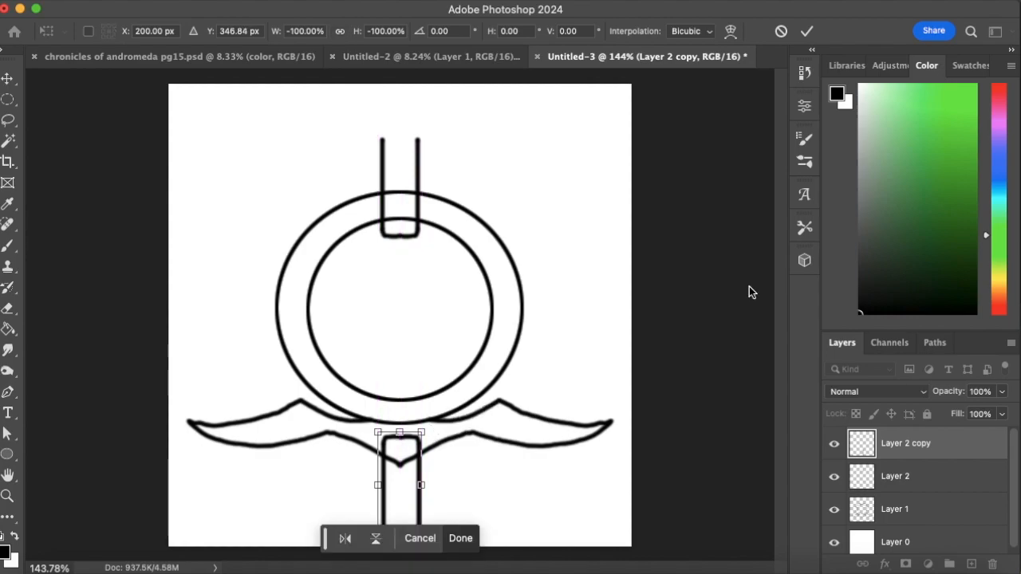
click(806, 31)
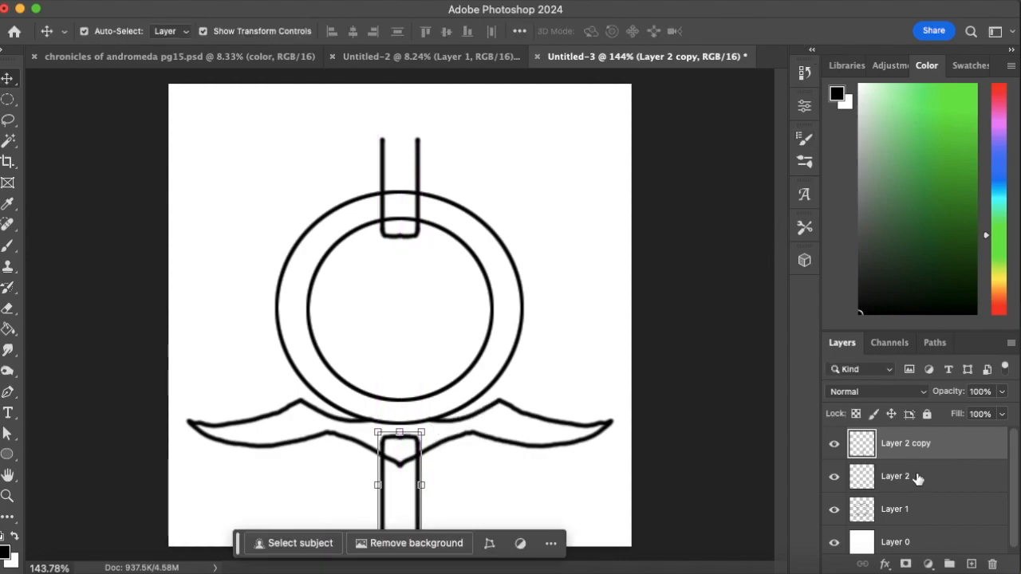
On Layer 1, erase the ring lines inside the upper connector and the wing-tip lines inside the lower connector.
click(916, 507)
key(e)
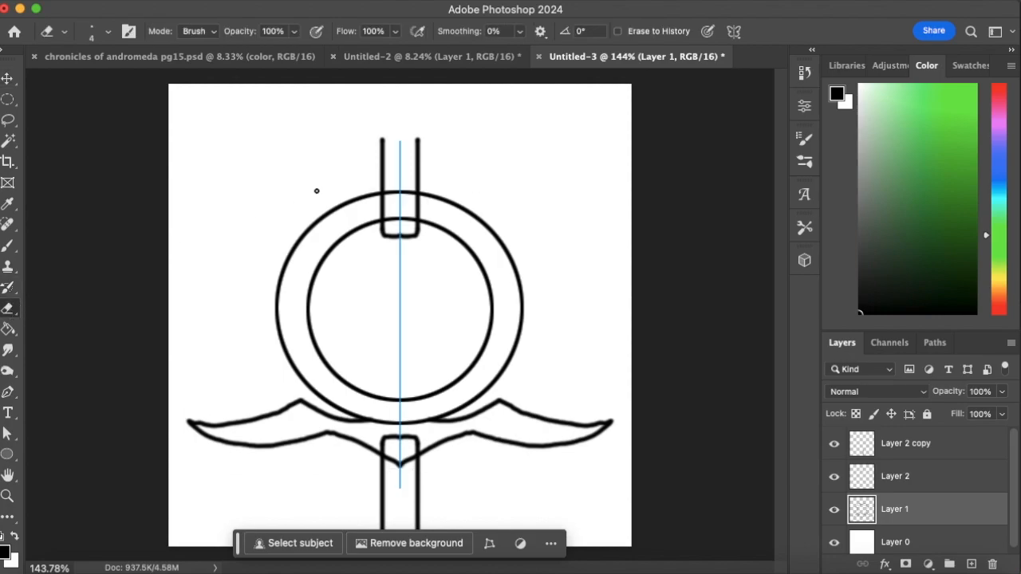
mouse_move(389, 214)
mouse_down()
mouse_move(388, 223)
mouse_move(400, 201)
mouse_move(398, 216)
mouse_up()
mouse_move(399, 454)
mouse_down()
mouse_move(402, 461)
mouse_move(388, 459)
mouse_move(401, 469)
mouse_up()
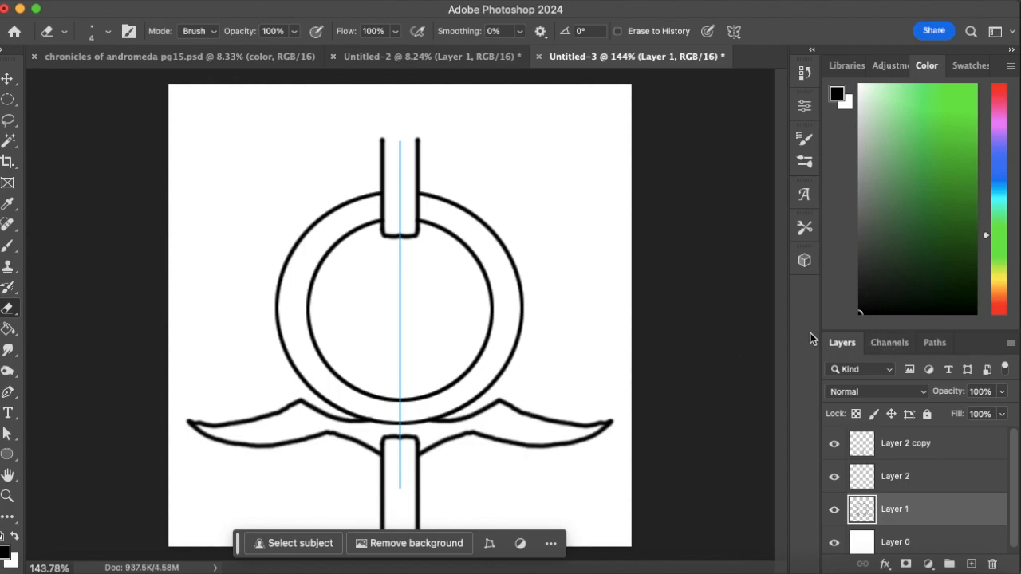
Return to the Brush tool and turn paint symmetry off.
click(8, 245)
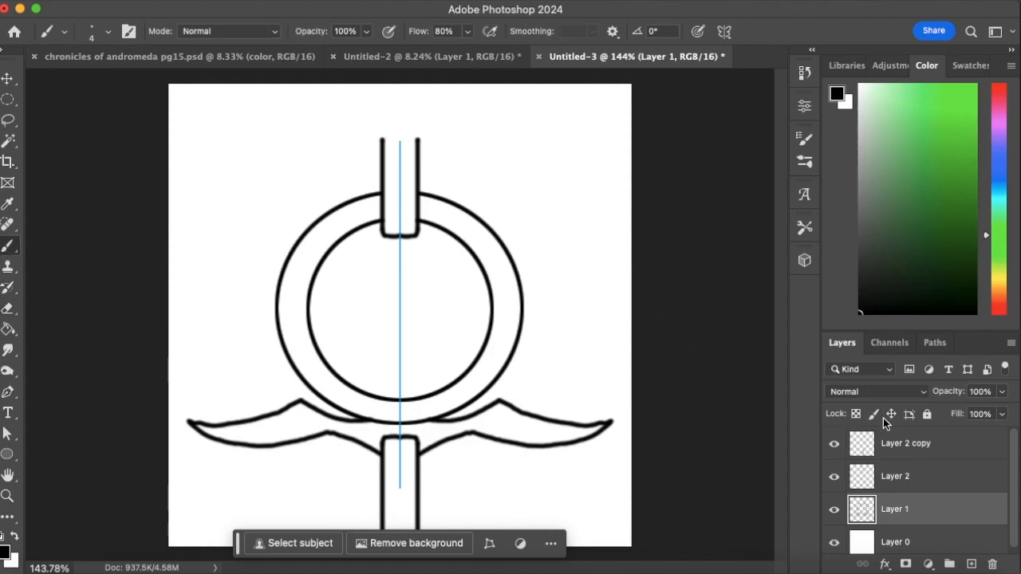
click(724, 31)
click(798, 45)
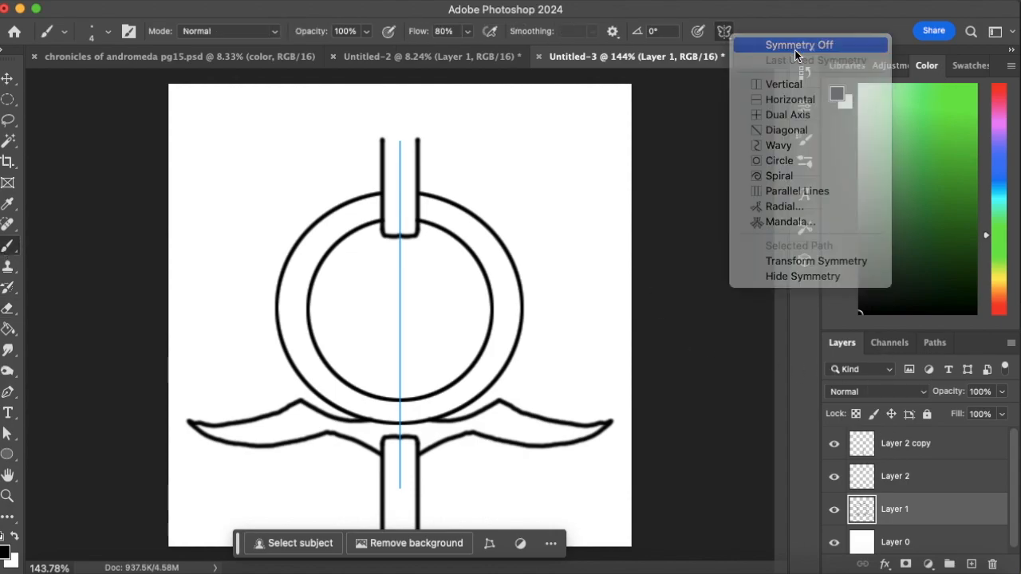
Rotate Layer 1, Layer 2 and Layer 2 copy together 90° clockwise and centre the artwork on the canvas.
shift+click(951, 442)
click(6, 79)
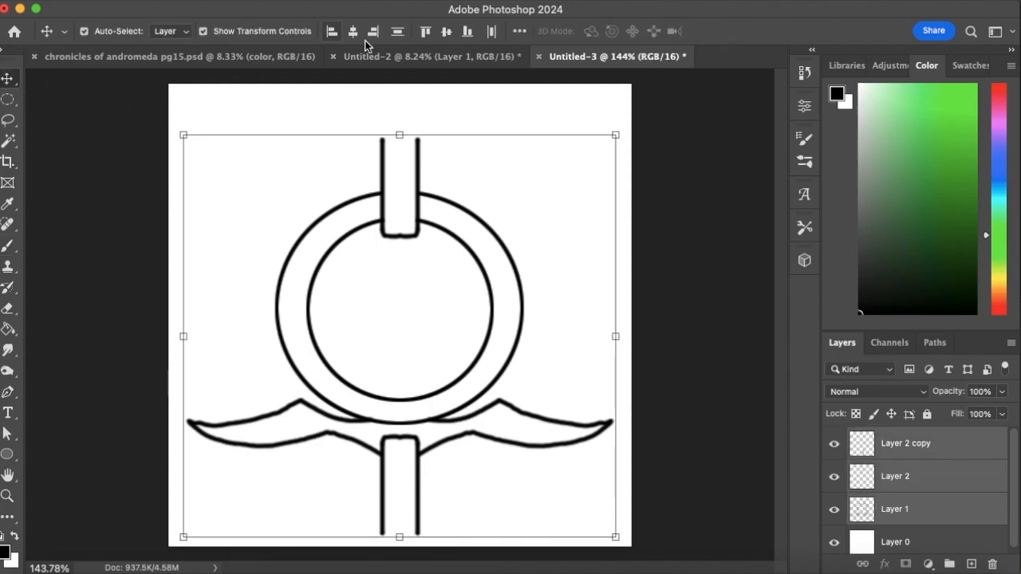
drag(624, 126, 557, 489)
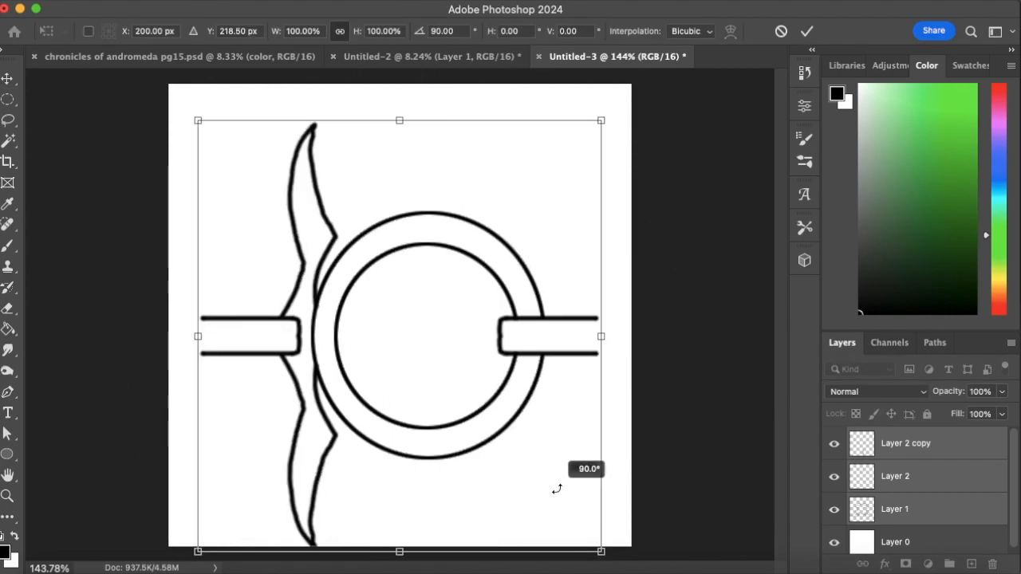
drag(458, 428, 463, 394)
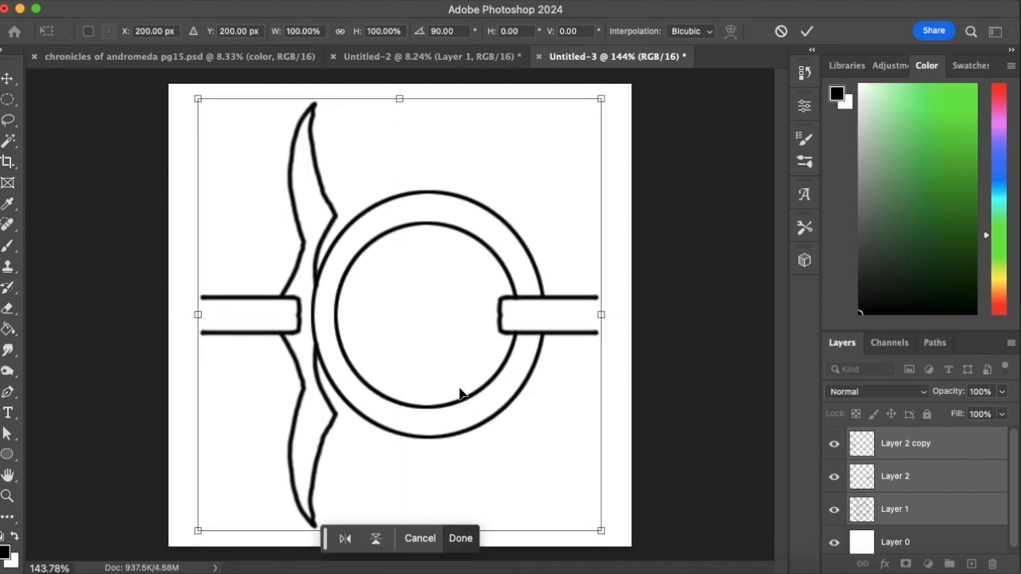
click(808, 32)
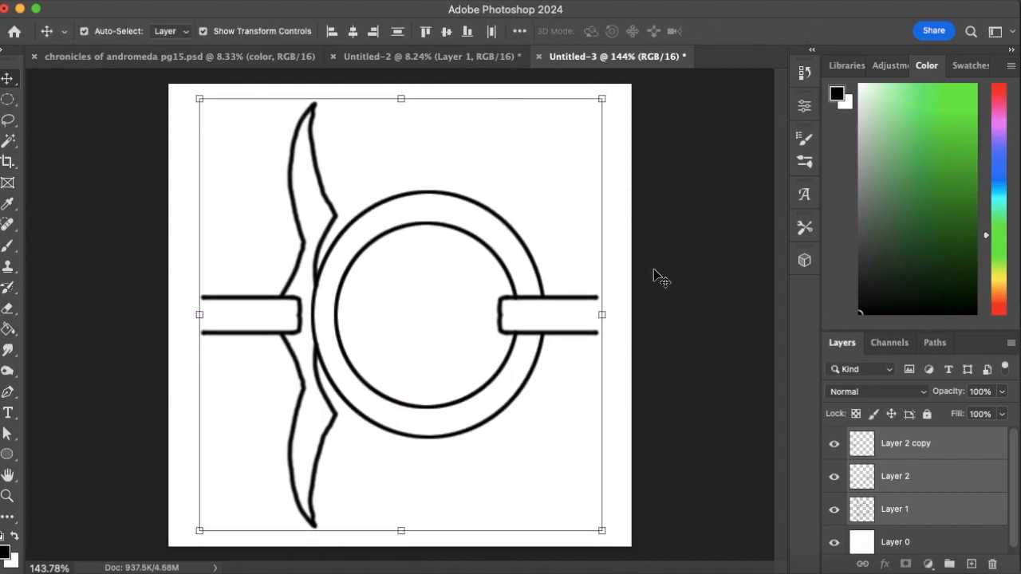
Merge Layer 1, Layer 2 and Layer 2 copy into a single layer.
click(9, 244)
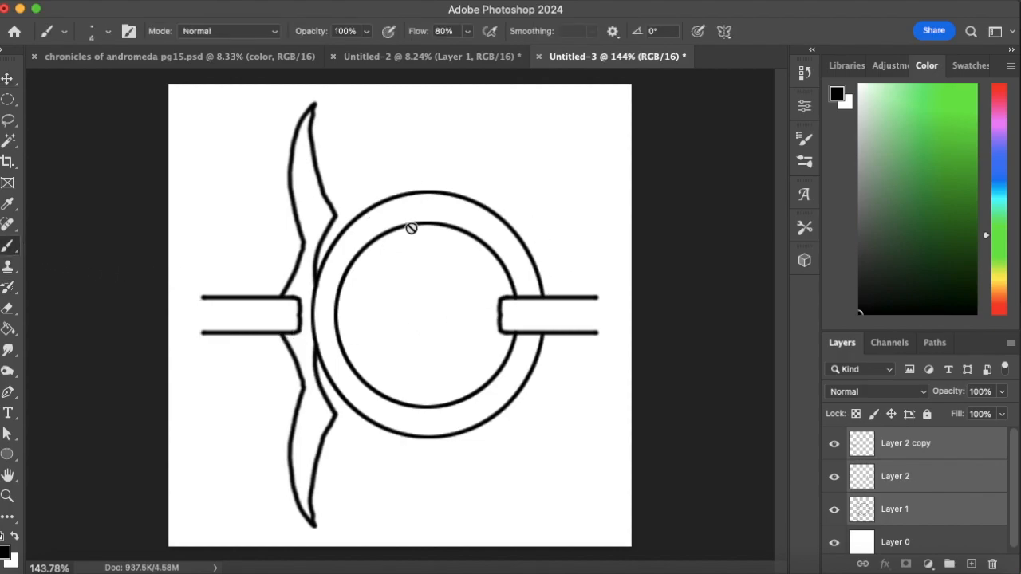
click(921, 515)
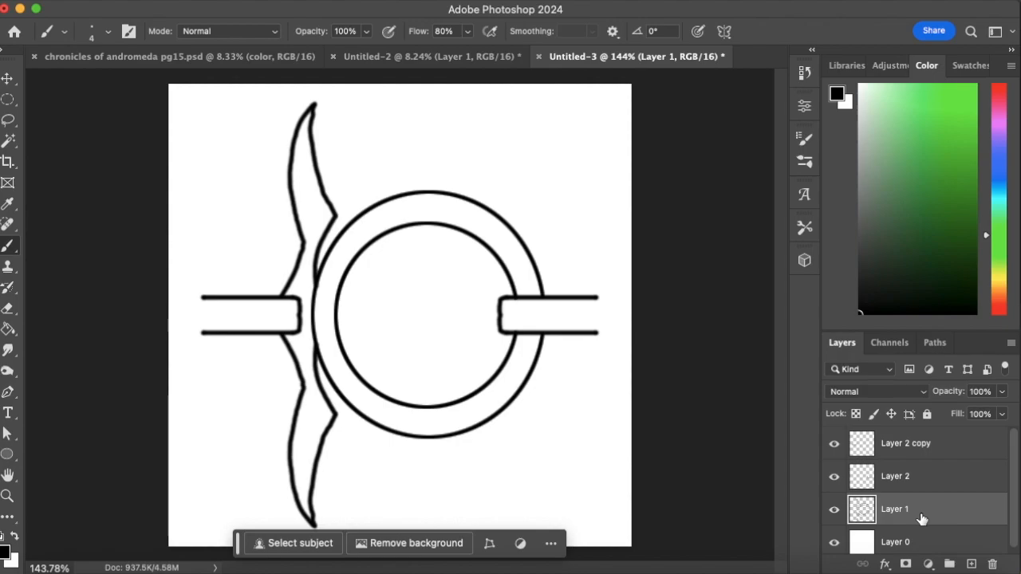
shift+click(939, 445)
click(273, 4)
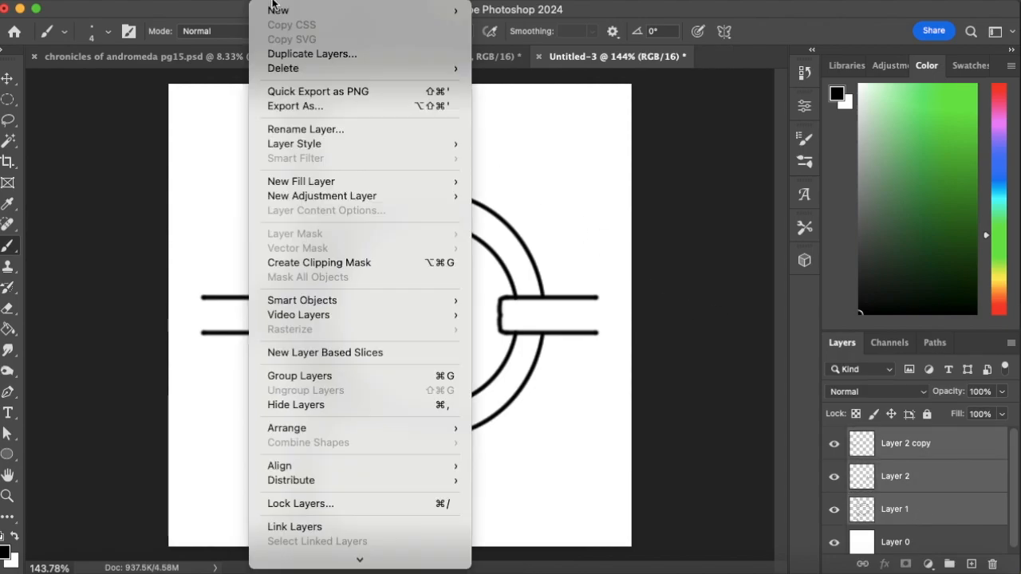
scroll(343, 522, down, 2)
click(353, 508)
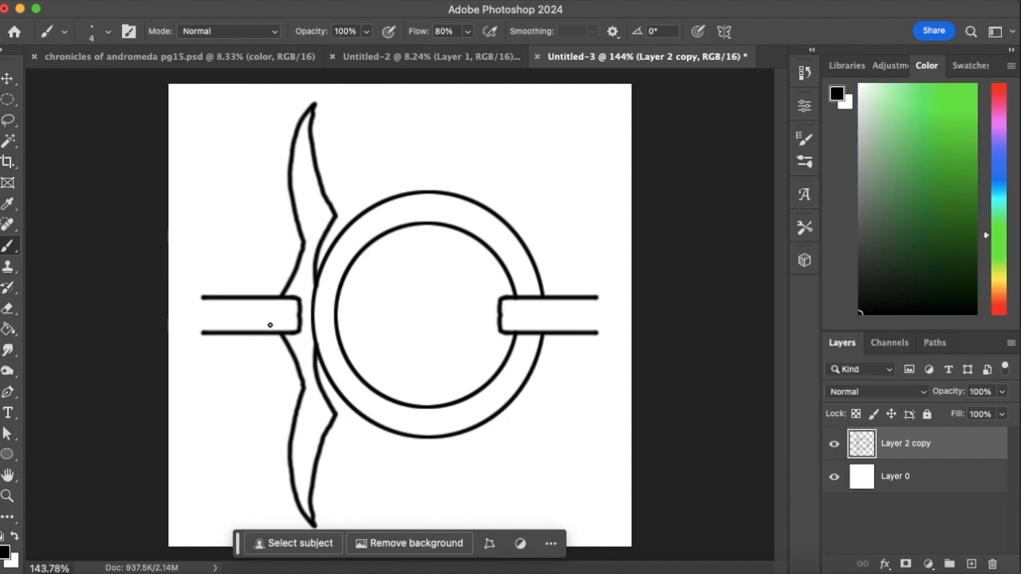
Paint short black shading strokes near the inner ends of the left and right connectors.
drag(269, 324, 283, 323)
drag(276, 324, 268, 324)
key(super+z)
drag(512, 321, 528, 327)
Paint a curved shading stroke along the lower band of the ring and tapered shading strokes inside both wings.
mouse_move(391, 417)
mouse_down()
mouse_move(456, 418)
mouse_move(484, 400)
mouse_move(446, 420)
mouse_up()
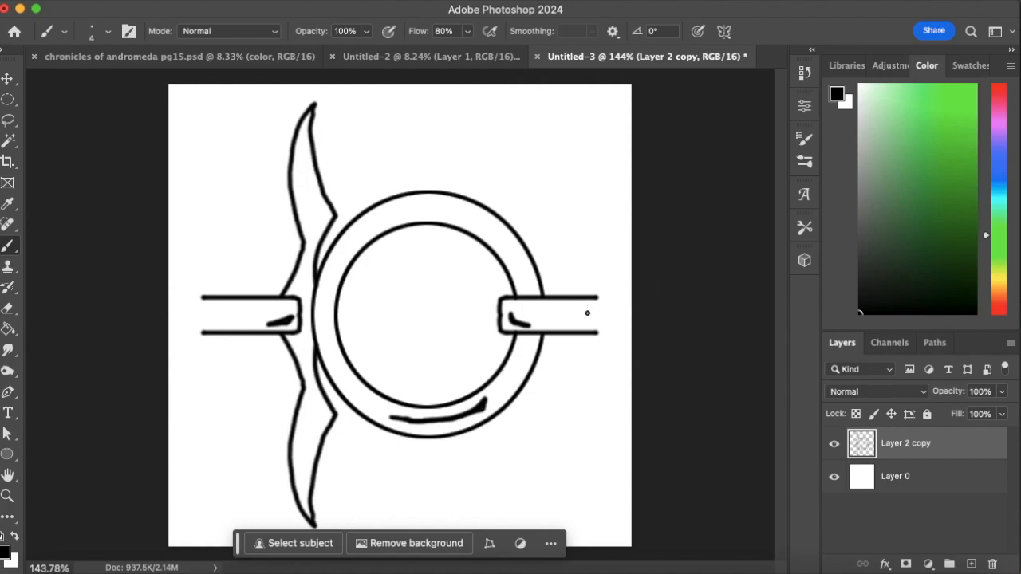
key(super+z)
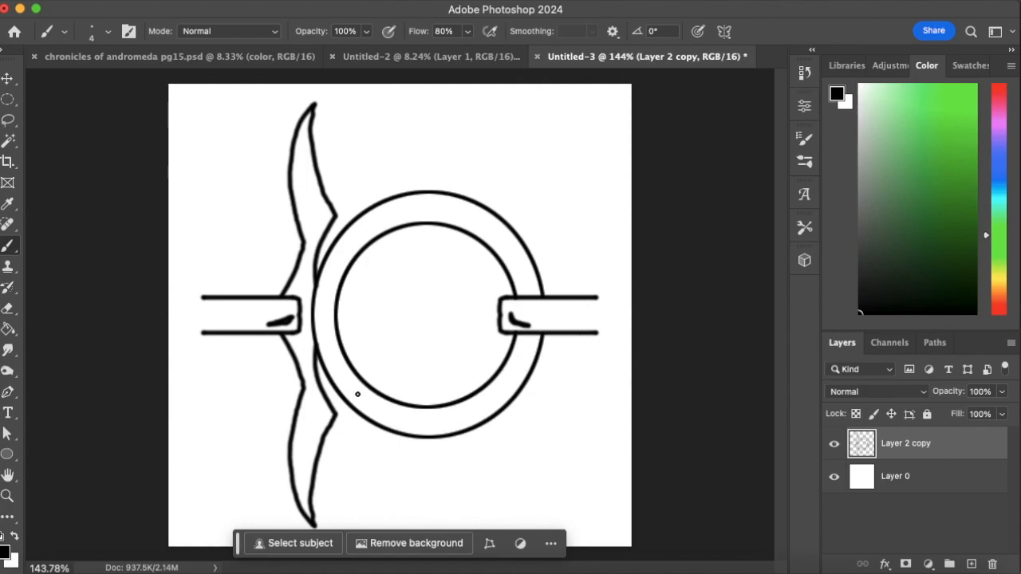
drag(399, 419, 459, 421)
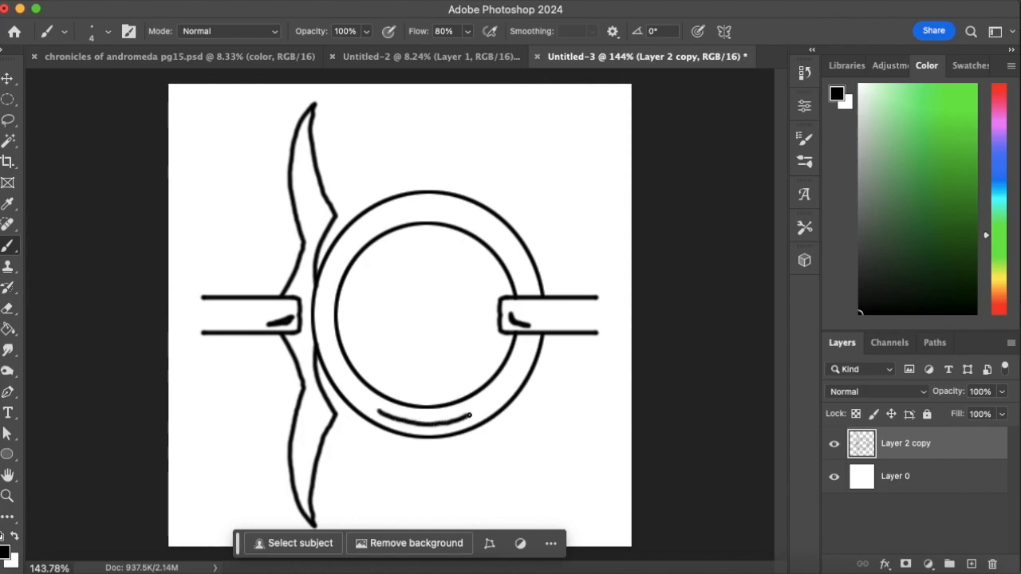
drag(472, 415, 394, 419)
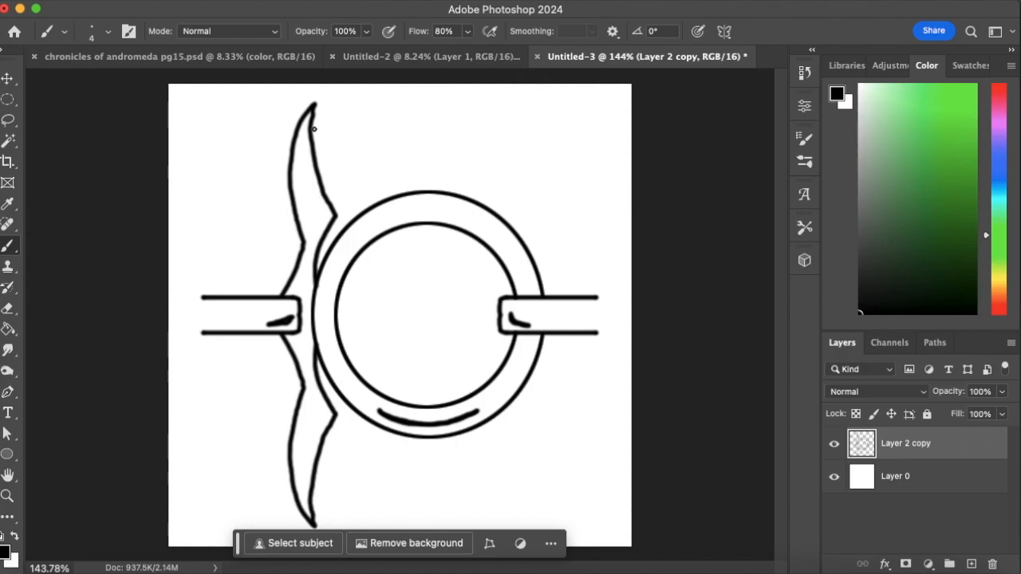
mouse_move(302, 197)
mouse_down()
mouse_move(301, 142)
mouse_move(307, 194)
mouse_up()
mouse_move(306, 429)
mouse_down()
mouse_move(302, 489)
mouse_move(310, 434)
mouse_up()
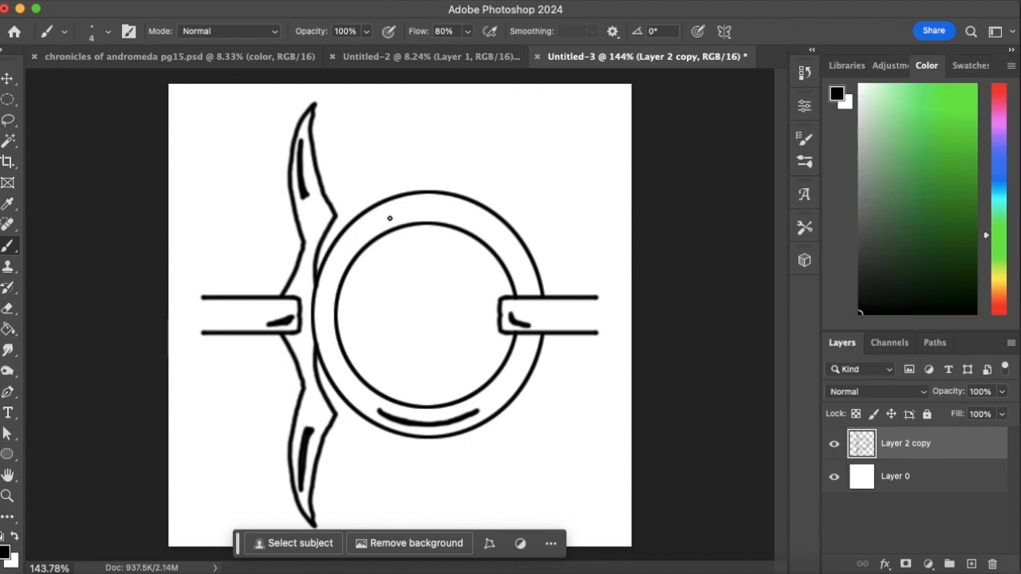
mouse_move(387, 216)
mouse_down()
mouse_move(436, 207)
mouse_move(466, 219)
mouse_up()
drag(428, 210, 400, 212)
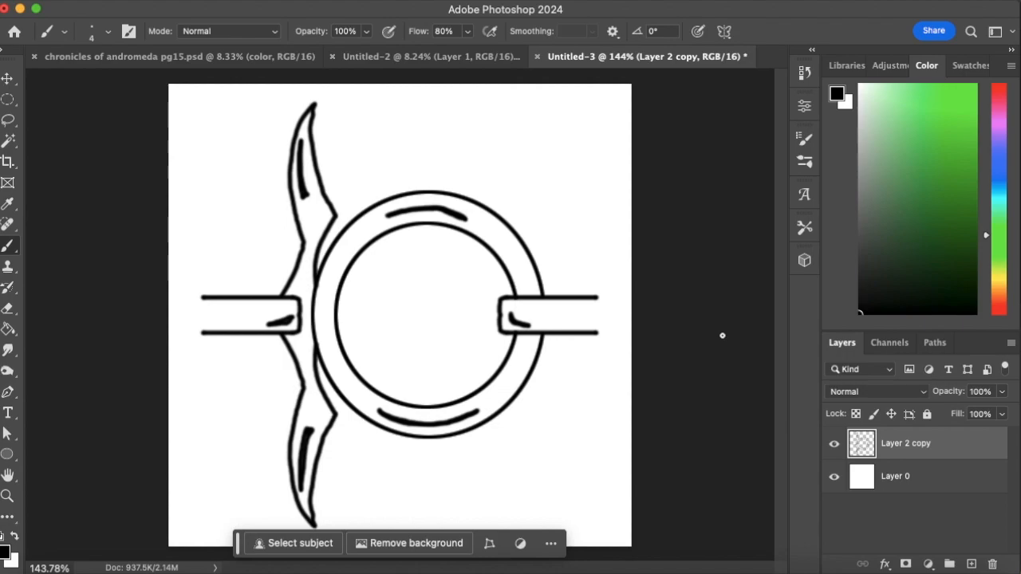
key(super+z)
key(super+z)
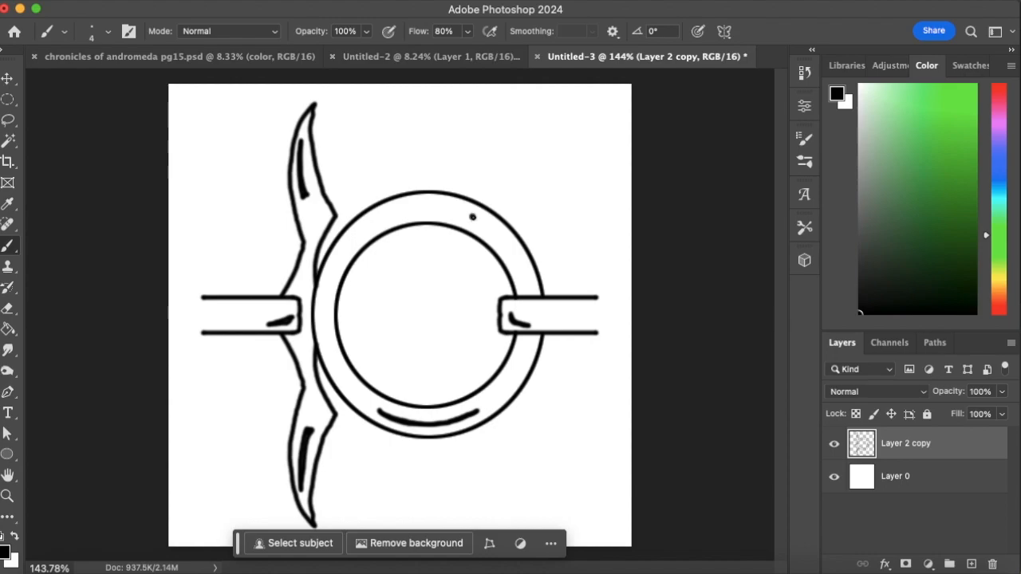
Paint a dot and a short dash on the upper-right band of the ring.
drag(485, 224, 492, 229)
Define the link artwork as a brush preset named "spike chain".
click(188, 0)
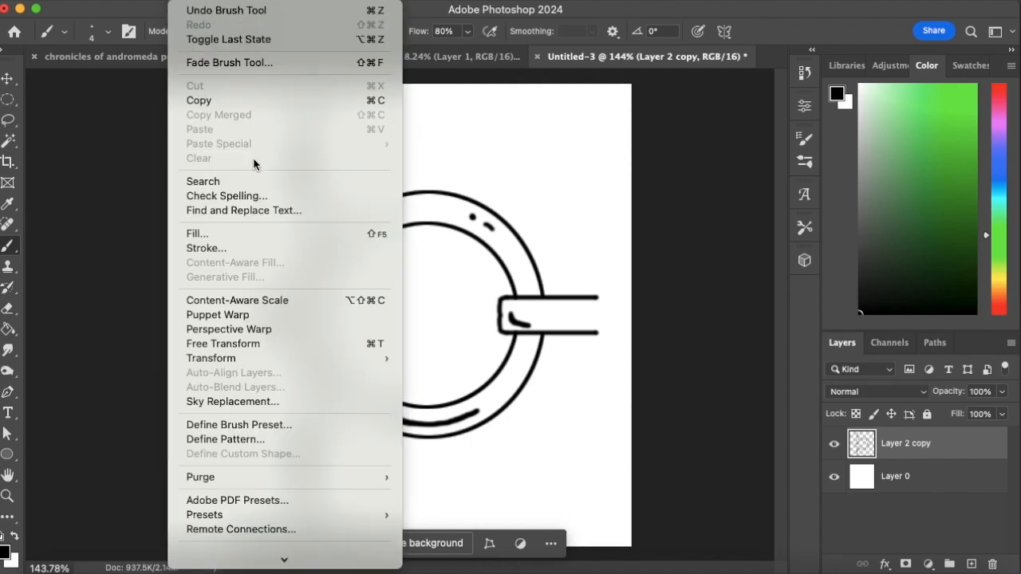
click(280, 427)
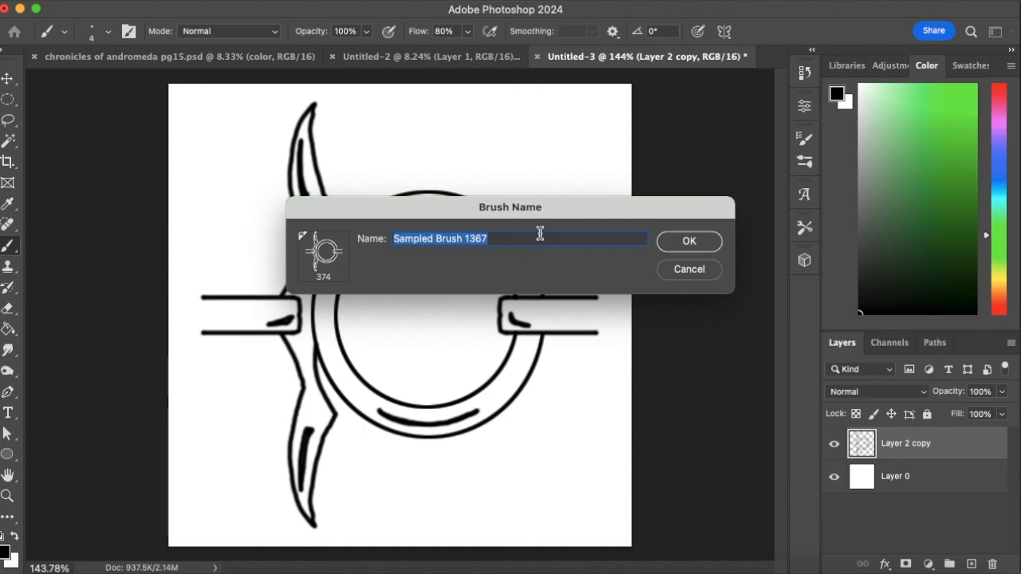
text(spik)
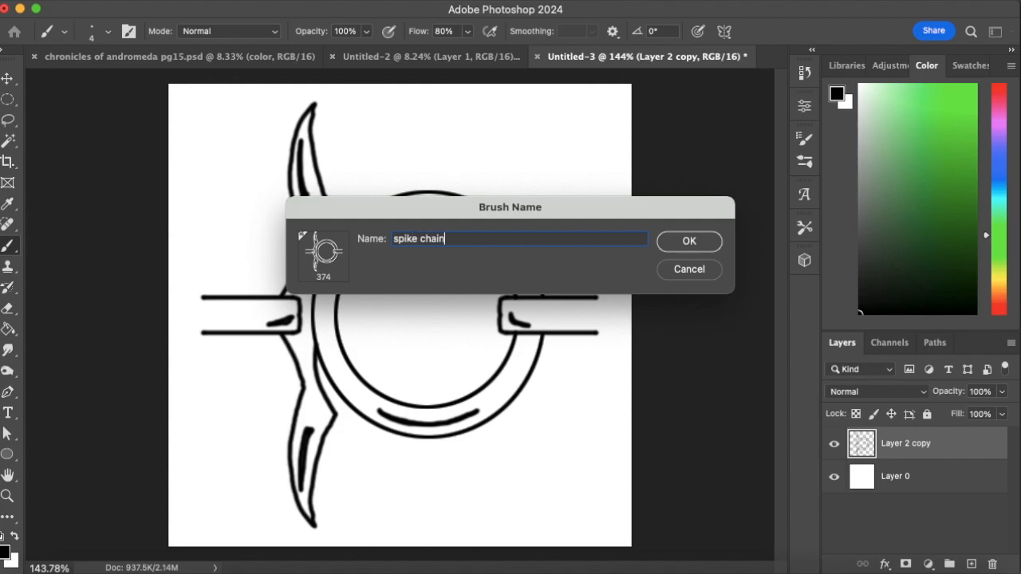
text(e chain)
key(Return)
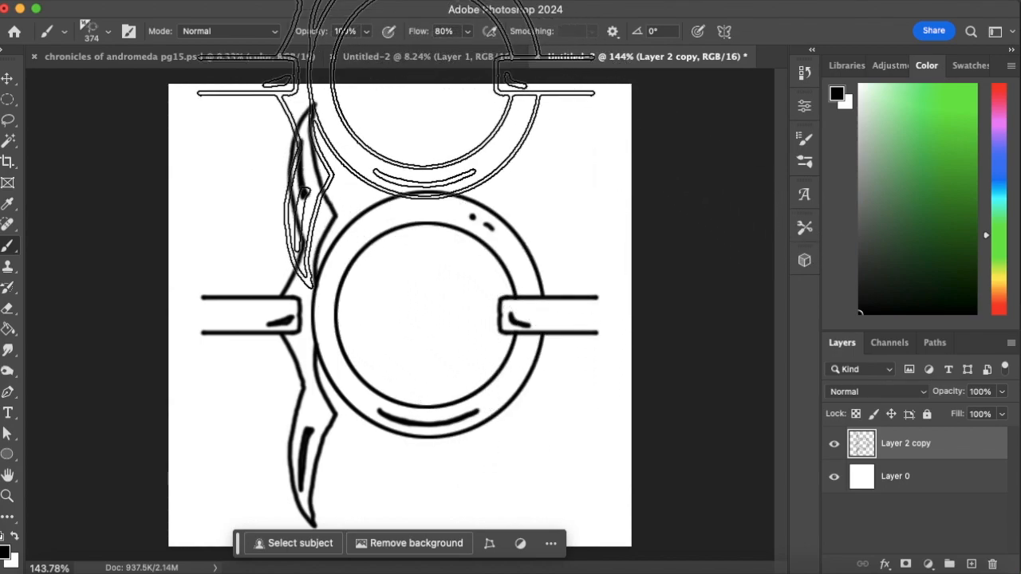
Switch to the Untitled-2 document and set the new chain brush's spacing to 102%.
click(392, 60)
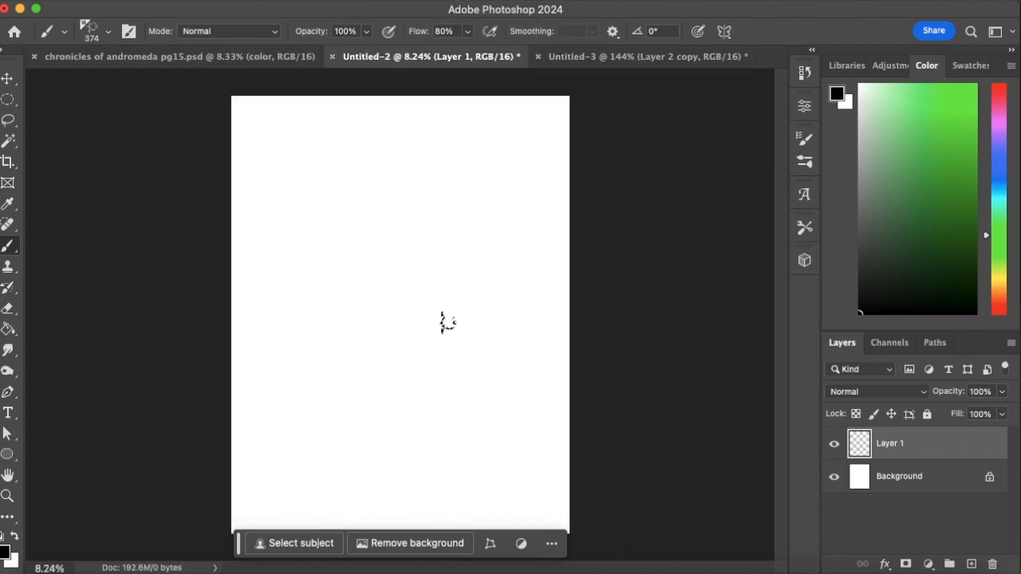
click(802, 141)
drag(619, 408, 696, 431)
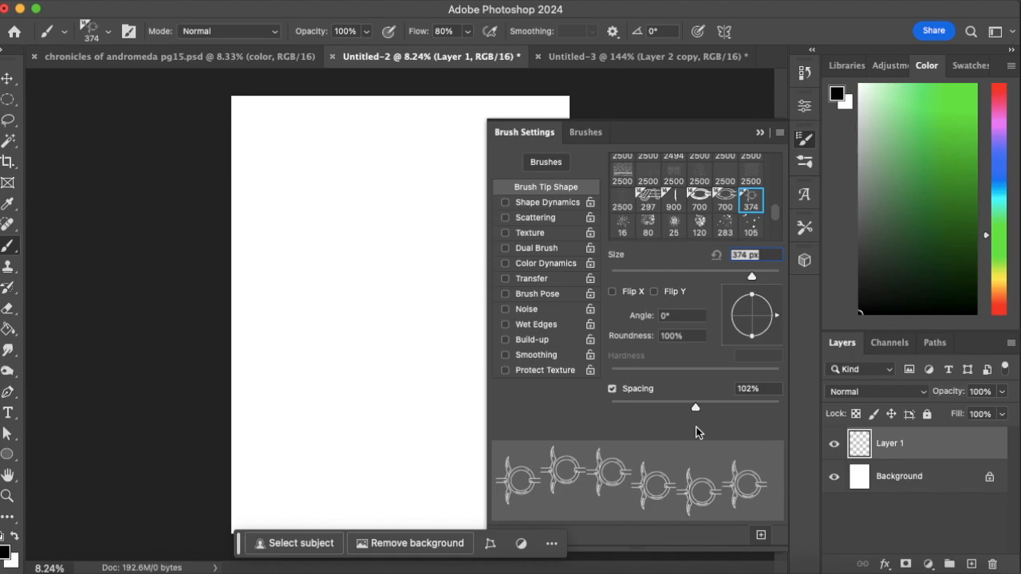
Enable Shape Dynamics for the chain brush with Angle Jitter controlled by Direction, and set its spacing to 95%.
click(536, 204)
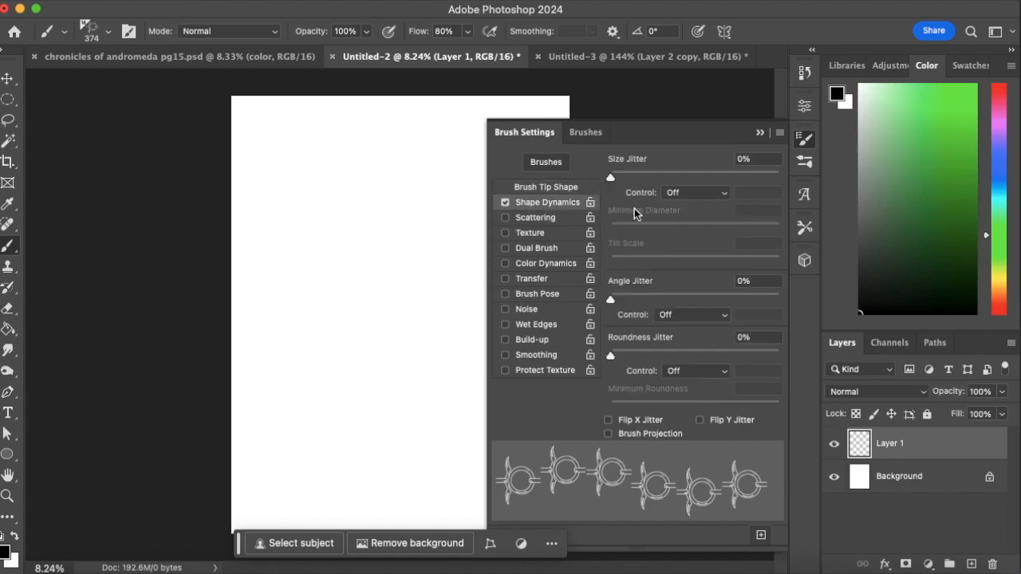
click(716, 318)
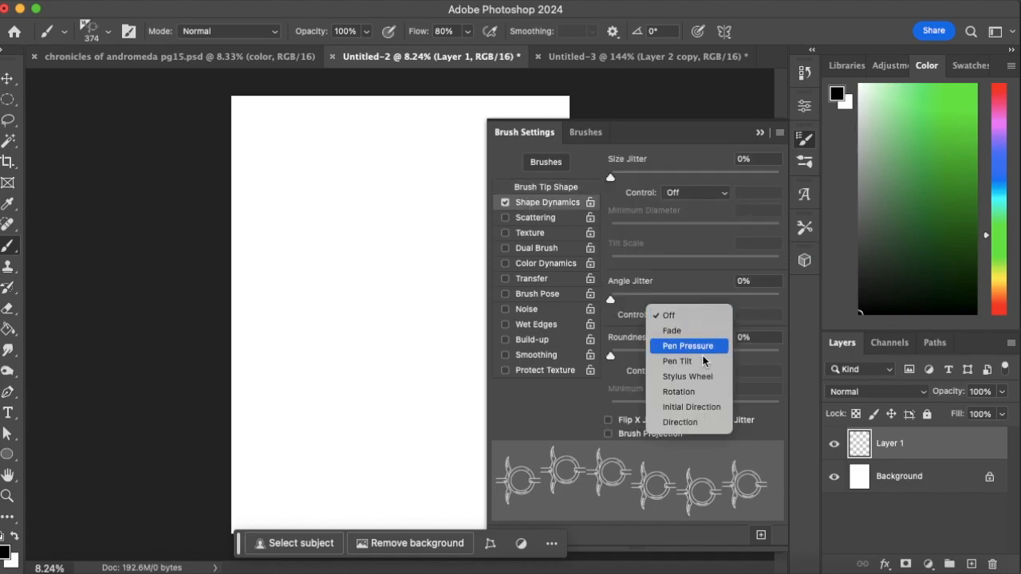
click(705, 423)
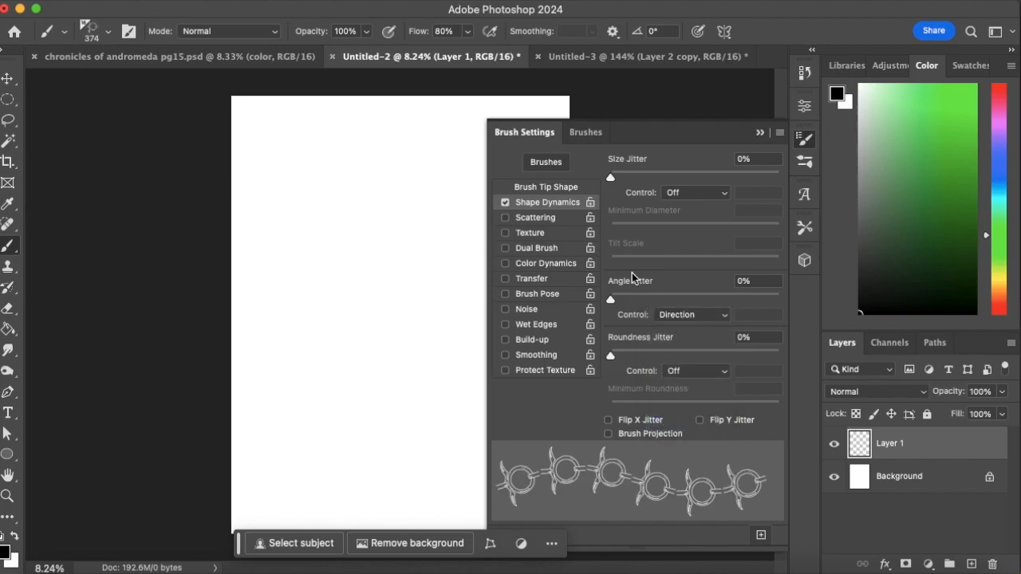
click(547, 190)
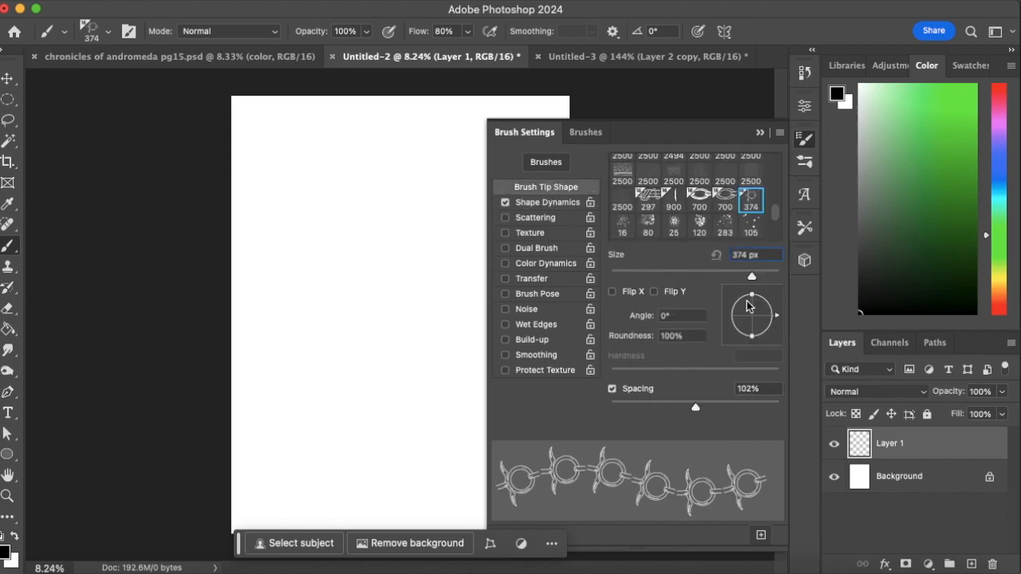
drag(695, 409, 691, 411)
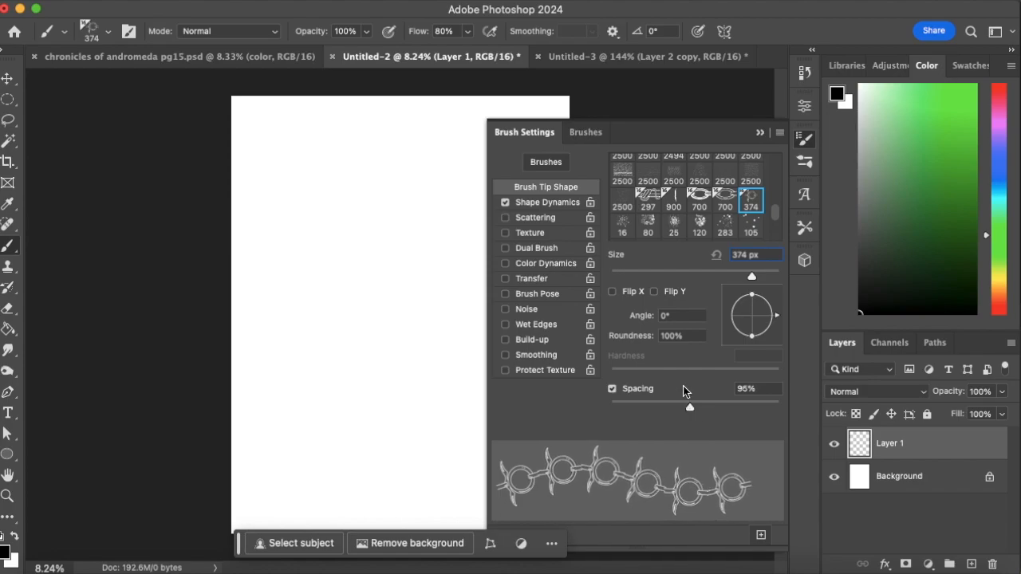
click(760, 133)
Test the chain brush with a curved stroke across the page, undo it, and enlarge the brush to 800 px.
mouse_move(258, 407)
mouse_down()
mouse_move(318, 330)
mouse_move(436, 241)
mouse_move(556, 209)
mouse_up()
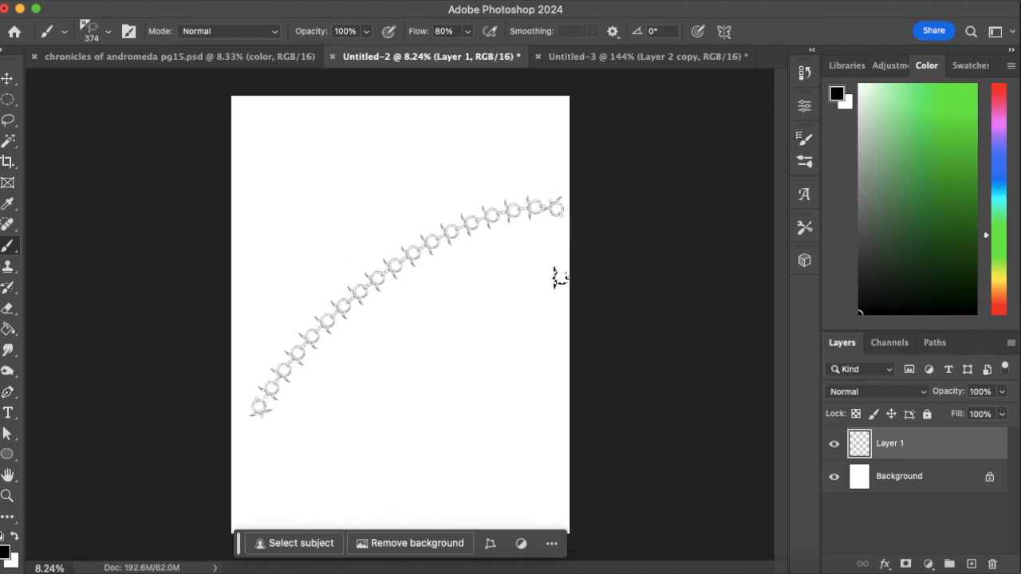
key(super+z)
key(bracketright)
key(bracketright)
key(bracketright)
key(bracketright)
key(bracketright)
key(bracketright)
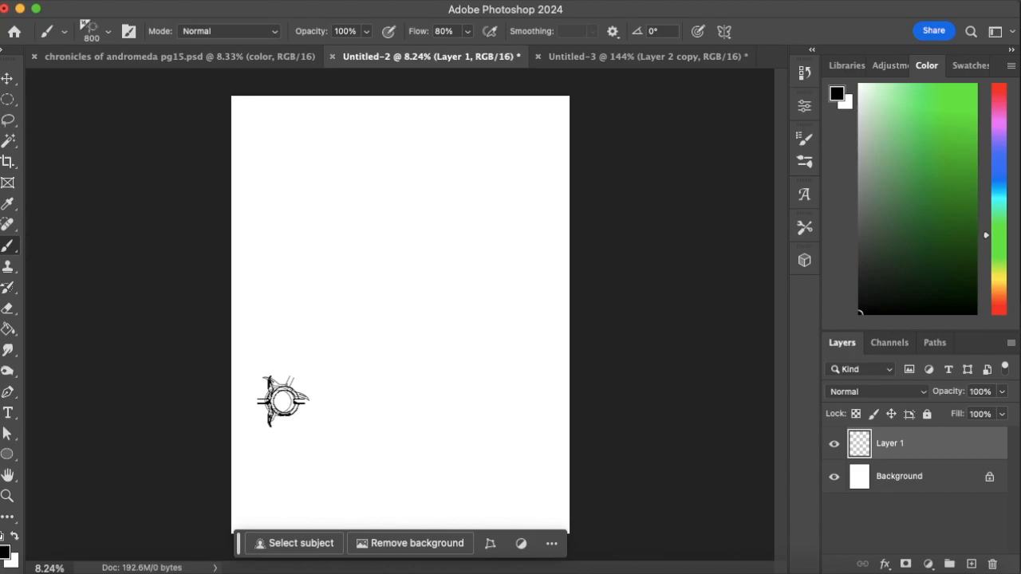
Try several curved diagonal chain strokes across the blank page at 800 px, undoing each one.
mouse_move(278, 401)
mouse_down()
mouse_move(368, 304)
mouse_move(548, 230)
mouse_up()
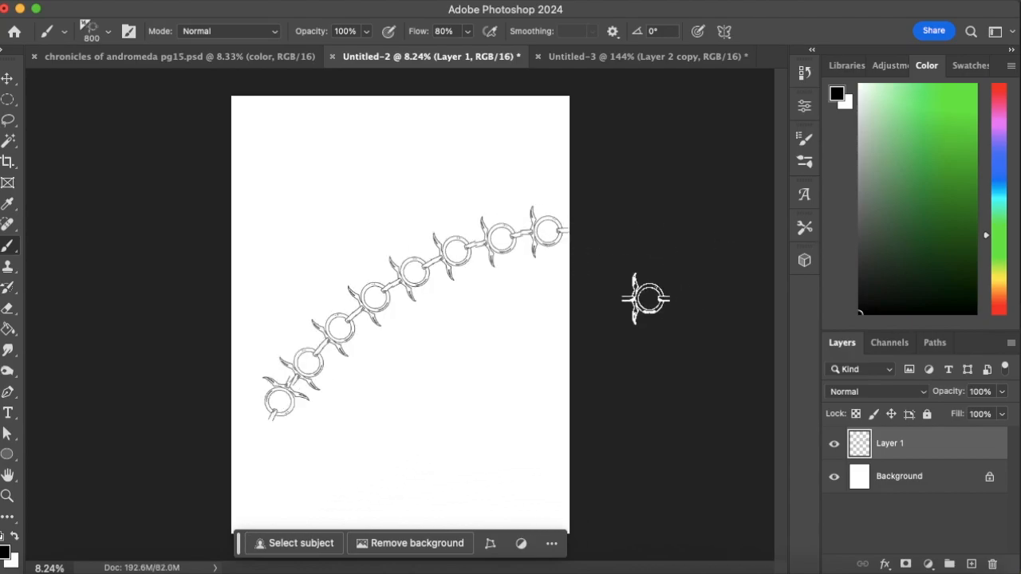
key(super+z)
mouse_move(258, 435)
mouse_down()
mouse_move(298, 372)
mouse_move(618, 165)
mouse_up()
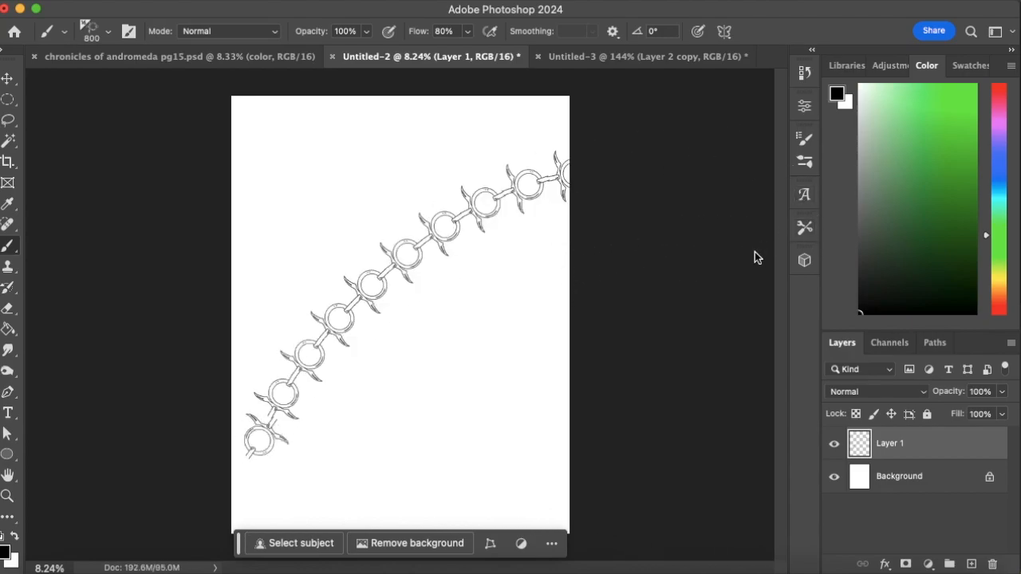
key(super+z)
mouse_move(239, 469)
mouse_down()
mouse_move(368, 307)
mouse_move(750, 176)
mouse_up()
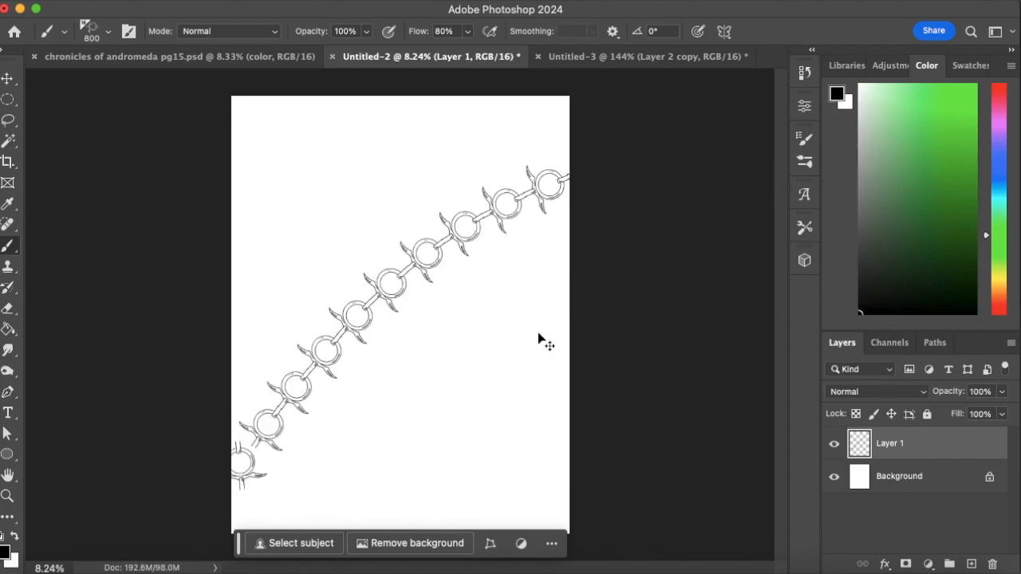
key(super+z)
mouse_move(266, 436)
mouse_down()
mouse_move(477, 222)
mouse_move(741, 182)
mouse_up()
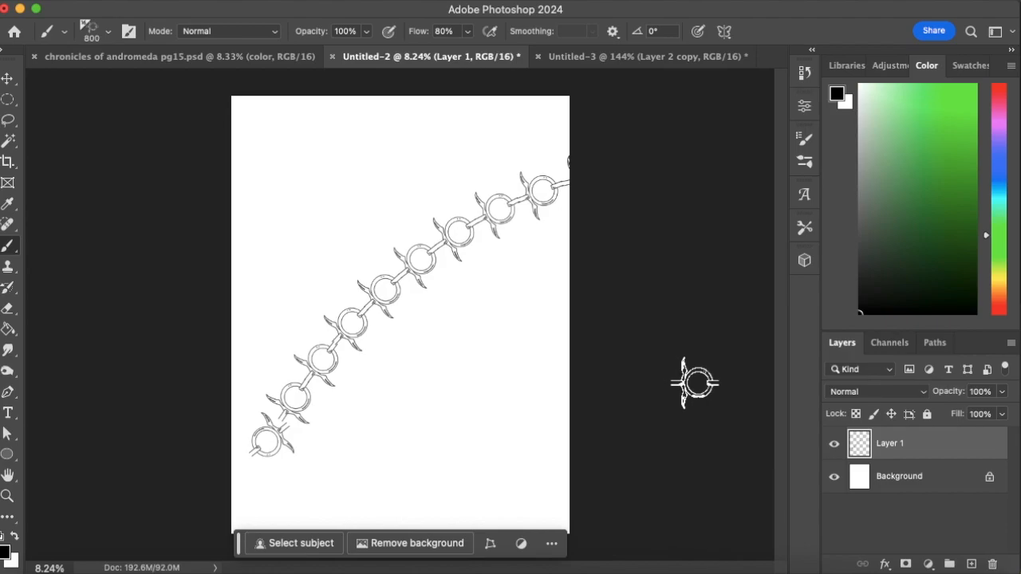
key(super+z)
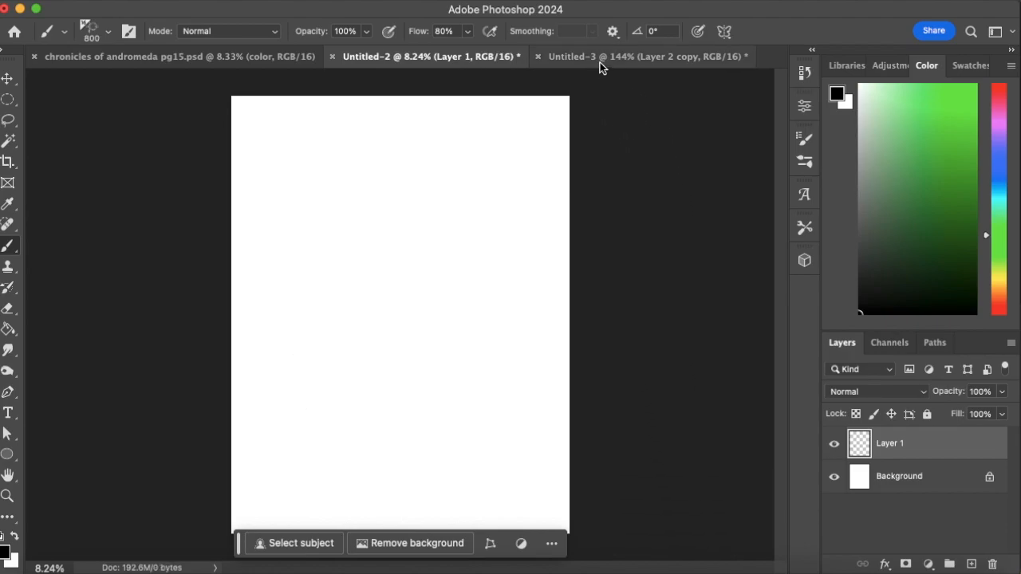
click(600, 62)
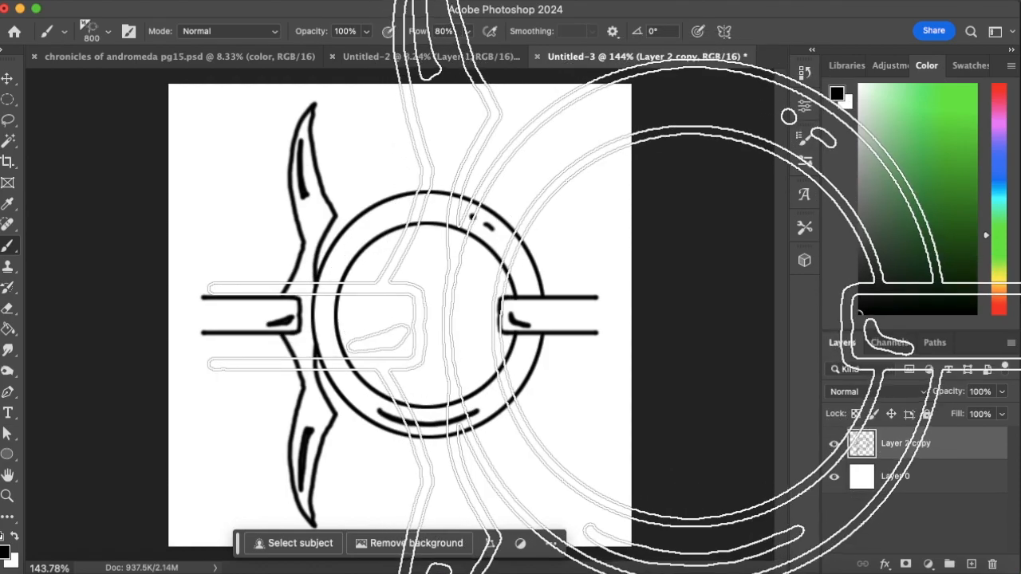
click(419, 56)
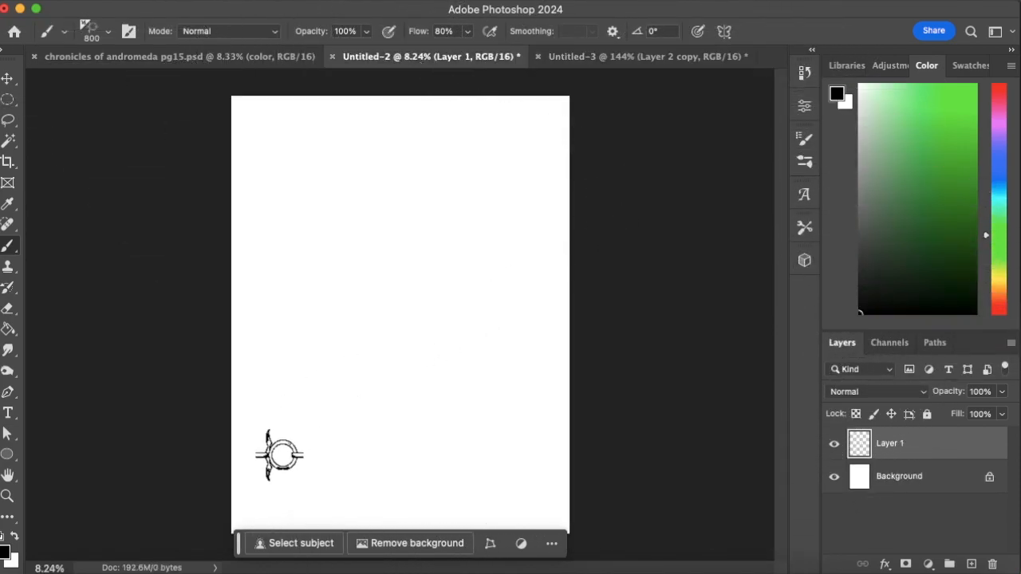
mouse_move(276, 456)
mouse_down()
mouse_move(368, 322)
mouse_move(558, 213)
mouse_up()
key(super+z)
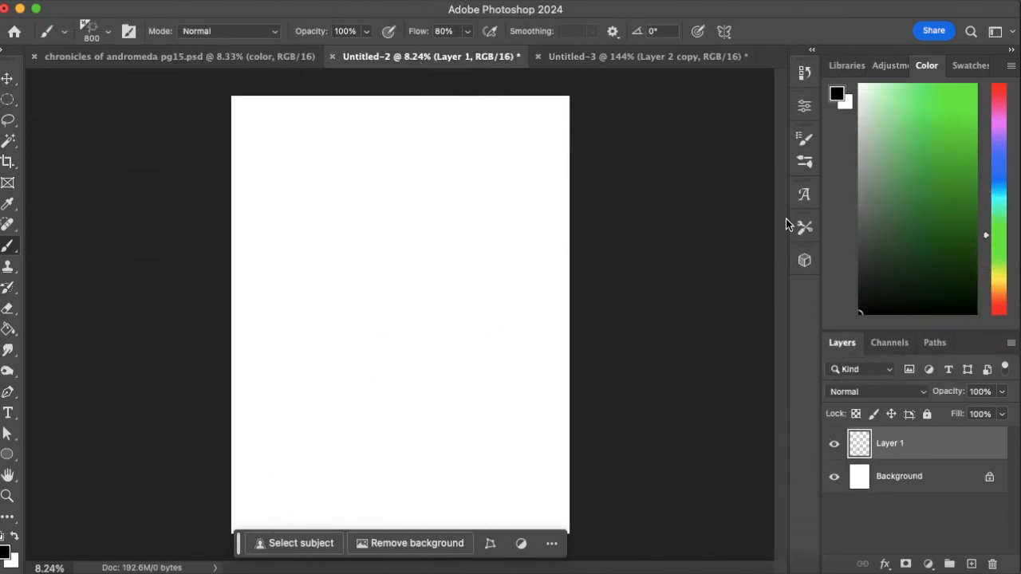
Save the configured brush as a preset named "spike chain no color" including tool settings, and try it with one stroke that is undone.
click(805, 137)
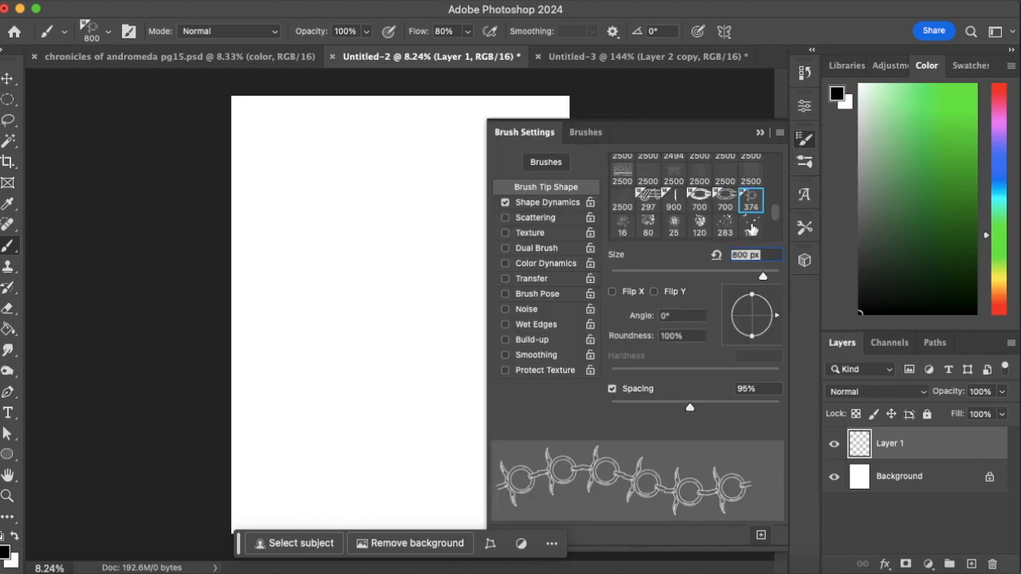
click(780, 133)
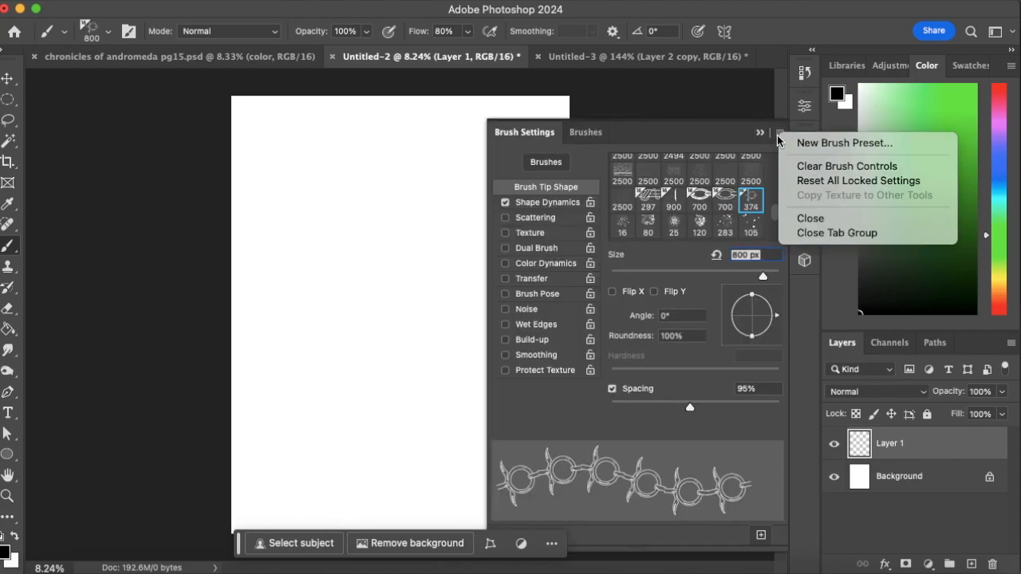
click(844, 143)
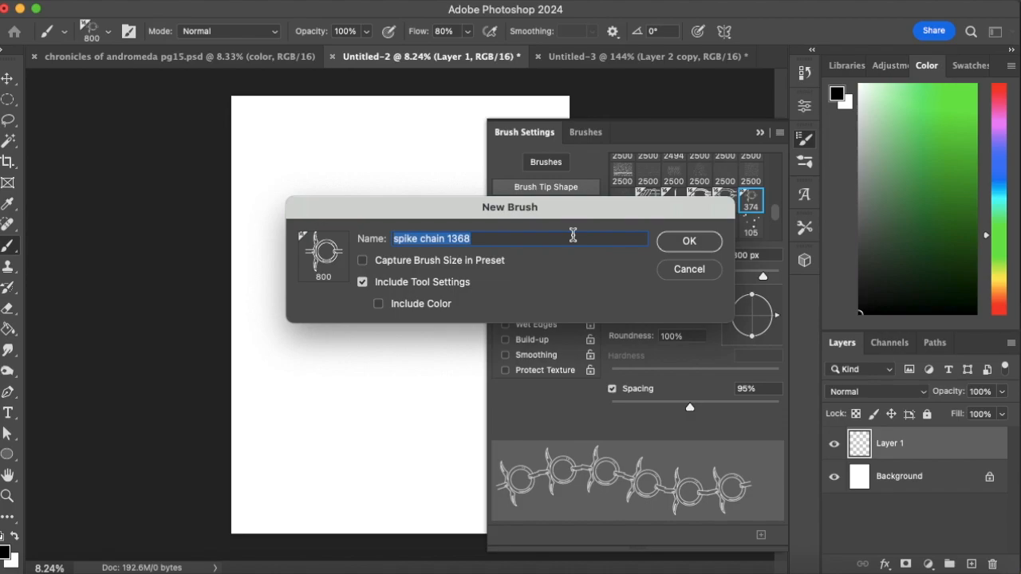
text(bas)
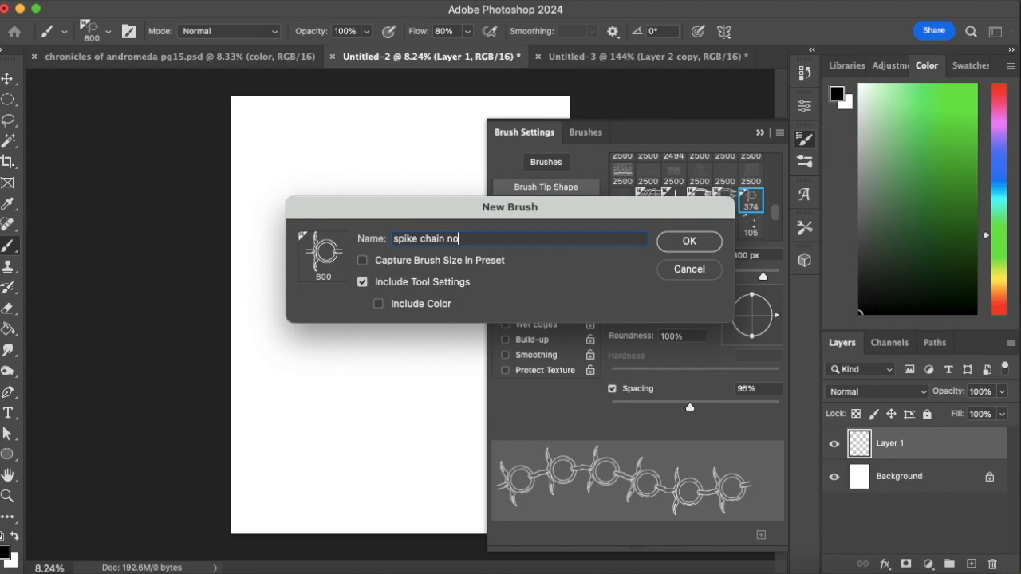
text(col)
click(693, 243)
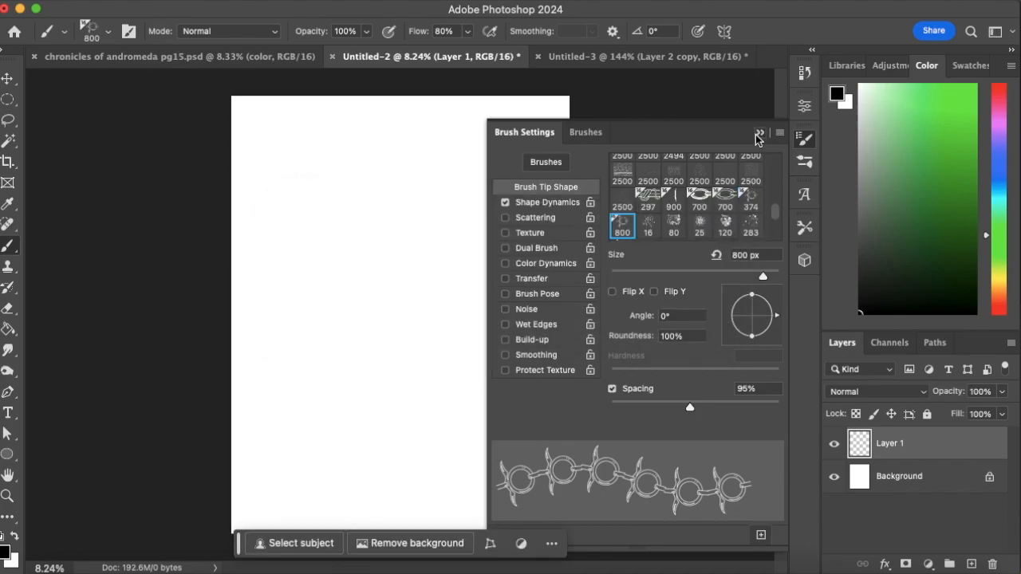
click(758, 133)
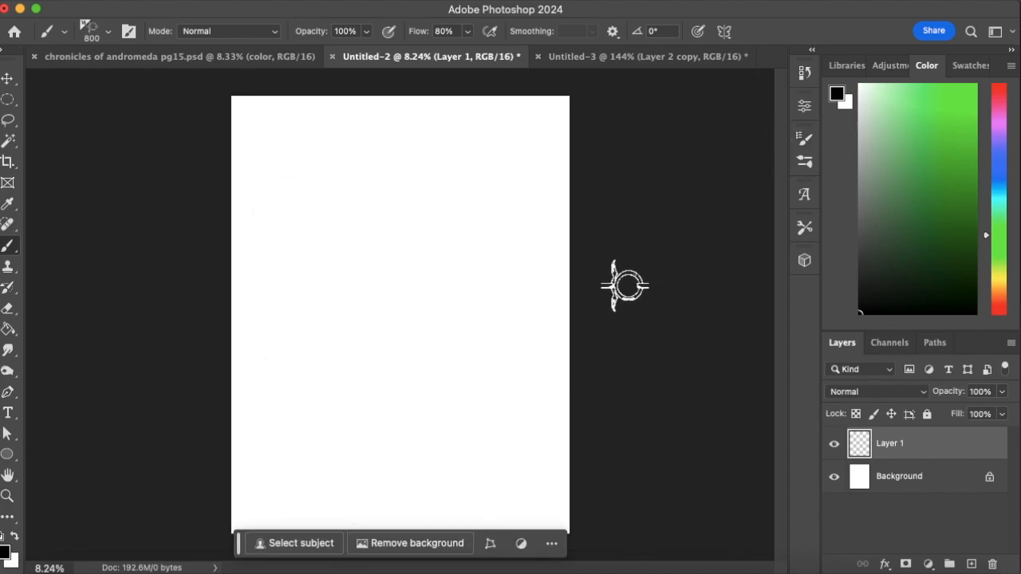
mouse_move(259, 420)
mouse_down()
mouse_move(427, 269)
mouse_move(523, 224)
mouse_up()
key(super+z)
Delete the original "spike chain" preset from the brush list.
click(100, 33)
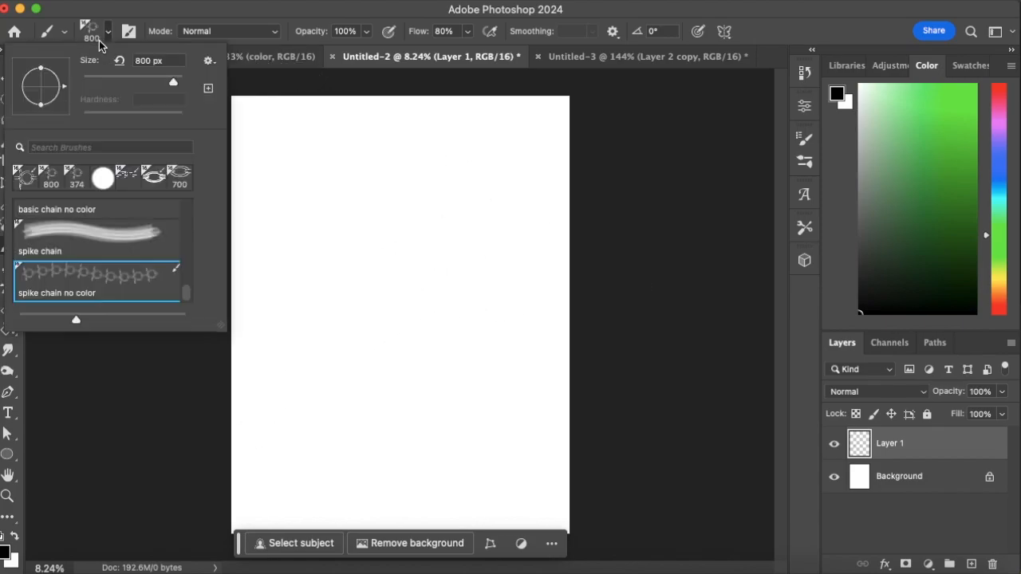
click(138, 239)
click(208, 61)
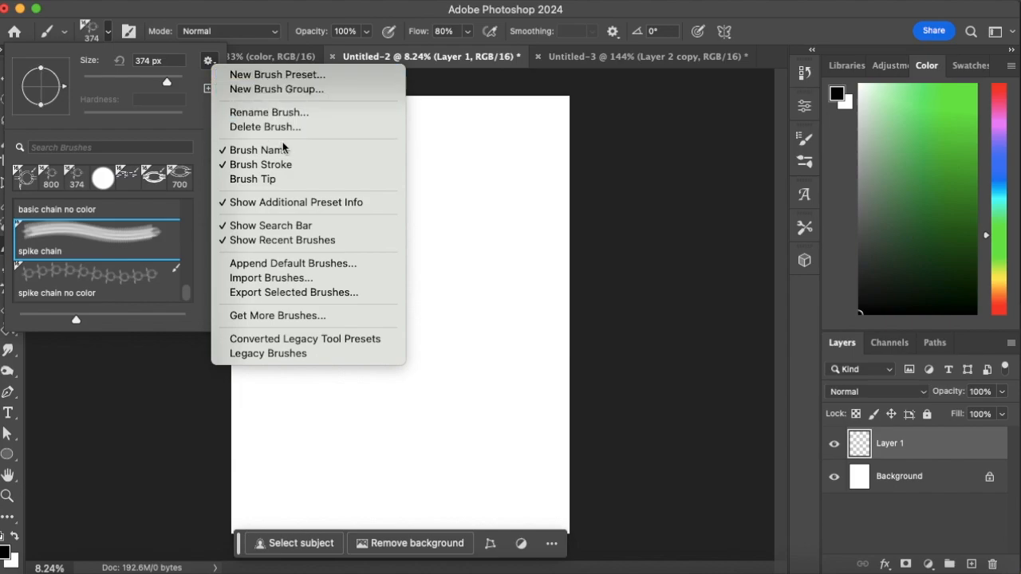
click(295, 126)
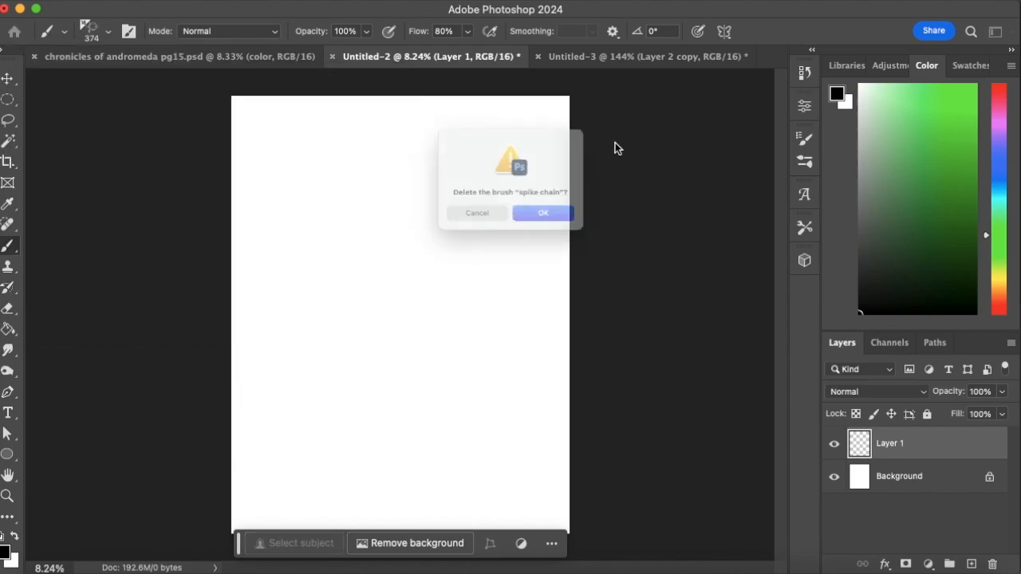
key(Return)
Select the "spike chain no color" preset and try it with two curved strokes across the page, undoing both.
click(109, 32)
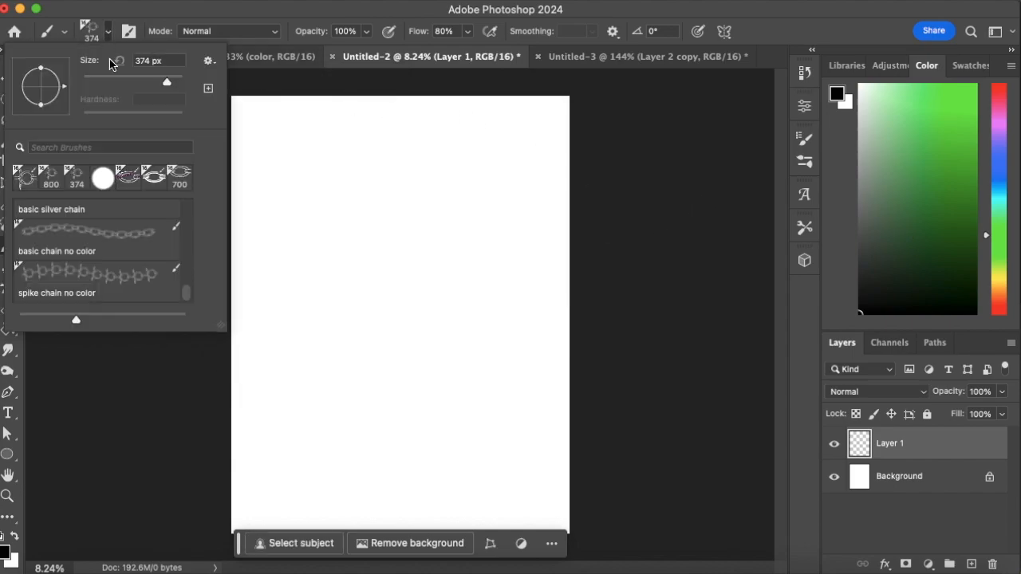
click(131, 285)
mouse_move(270, 436)
mouse_down()
mouse_move(311, 357)
mouse_move(514, 208)
mouse_move(604, 210)
mouse_up()
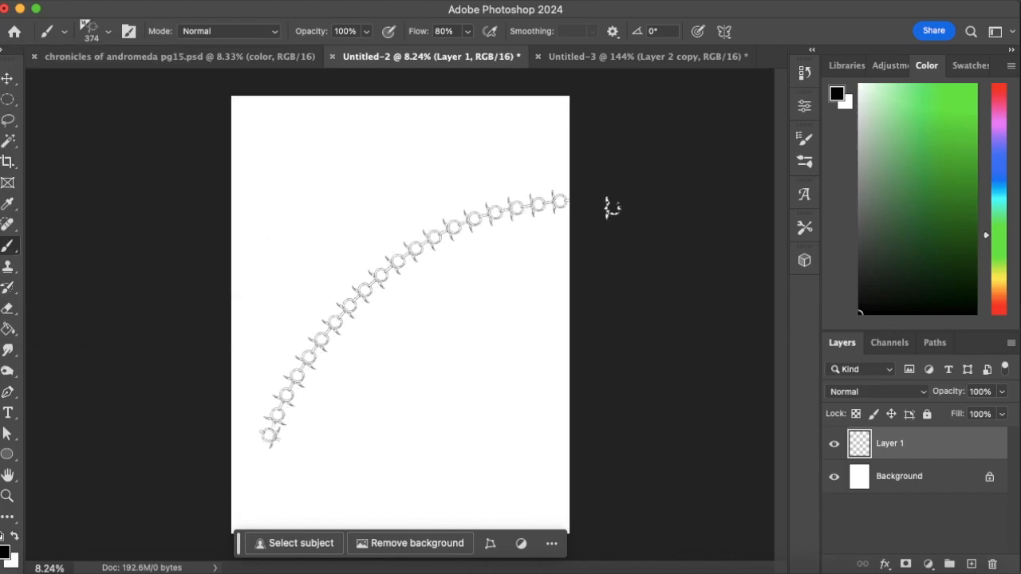
key(super+z)
mouse_move(222, 405)
mouse_down()
mouse_move(337, 291)
mouse_move(713, 200)
mouse_up()
key(super+z)
Switch to the Untitled-3 document, choose the hard round brush, and reduce its size to 30 px.
click(606, 56)
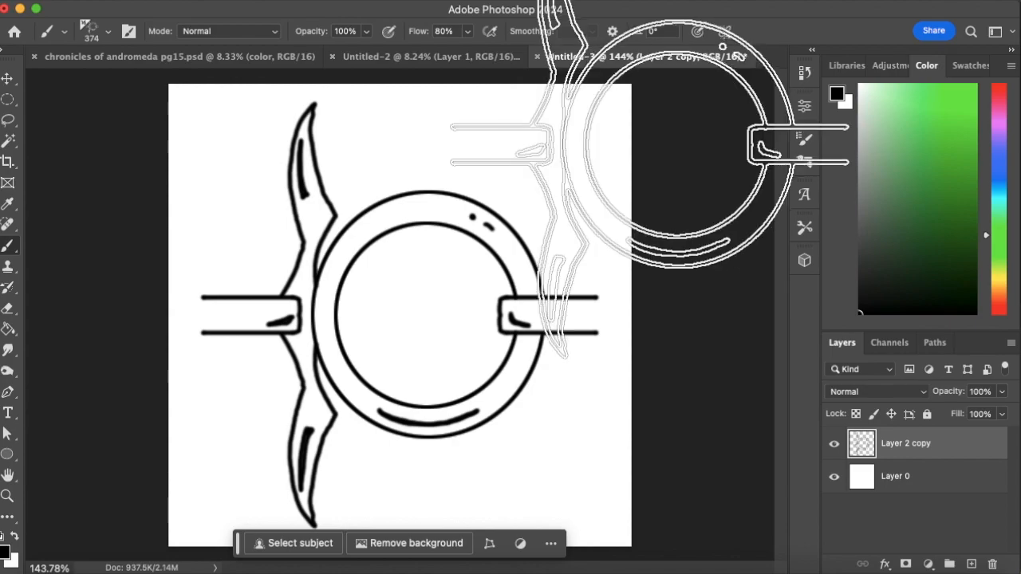
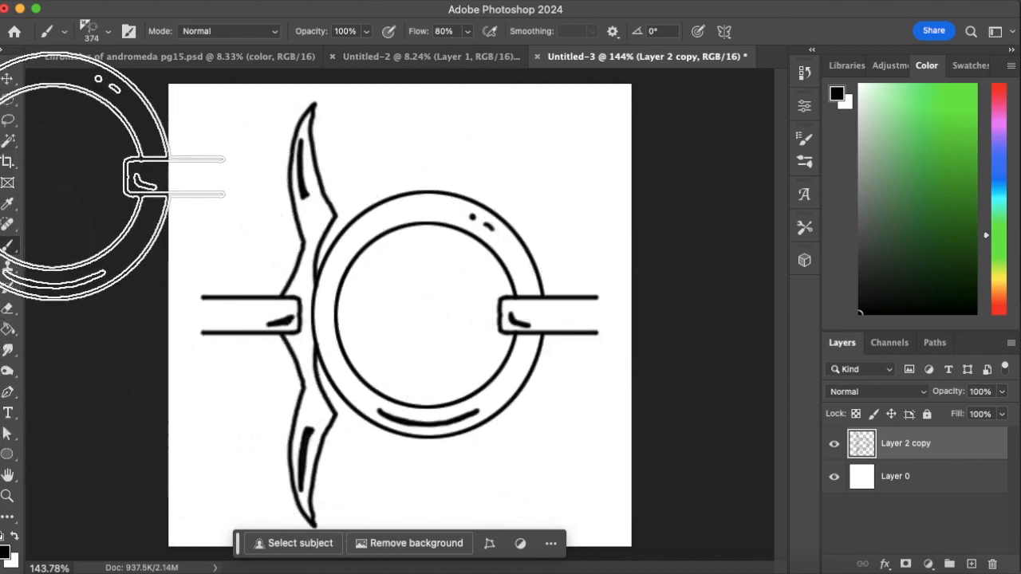
click(107, 32)
click(101, 172)
click(224, 17)
key(bracketleft)
key(bracketleft)
key(bracketleft)
key(bracketleft)
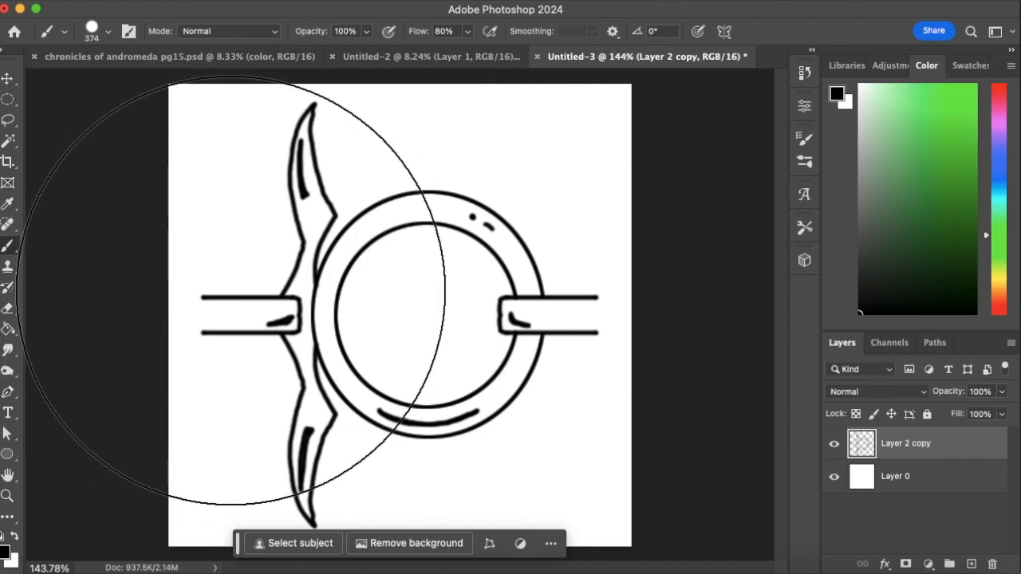
key(bracketleft)
key(bracketleft)
key(bracketleft)
key(bracketleft)
key(bracketleft)
key(bracketleft)
key(bracketleft)
key(bracketleft)
key(bracketleft)
key(bracketleft)
key(bracketleft)
key(bracketleft)
key(bracketleft)
key(bracketleft)
key(bracketleft)
key(bracketleft)
key(bracketleft)
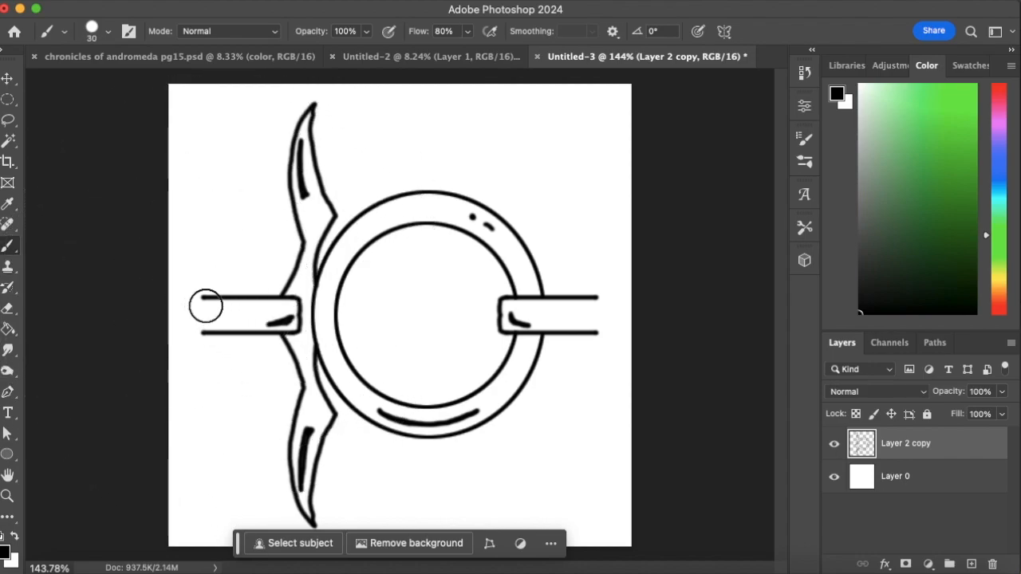
Close the open outer ends of both connector bars with short vertical lines using a 4 px brush.
click(204, 298)
drag(204, 300, 206, 325)
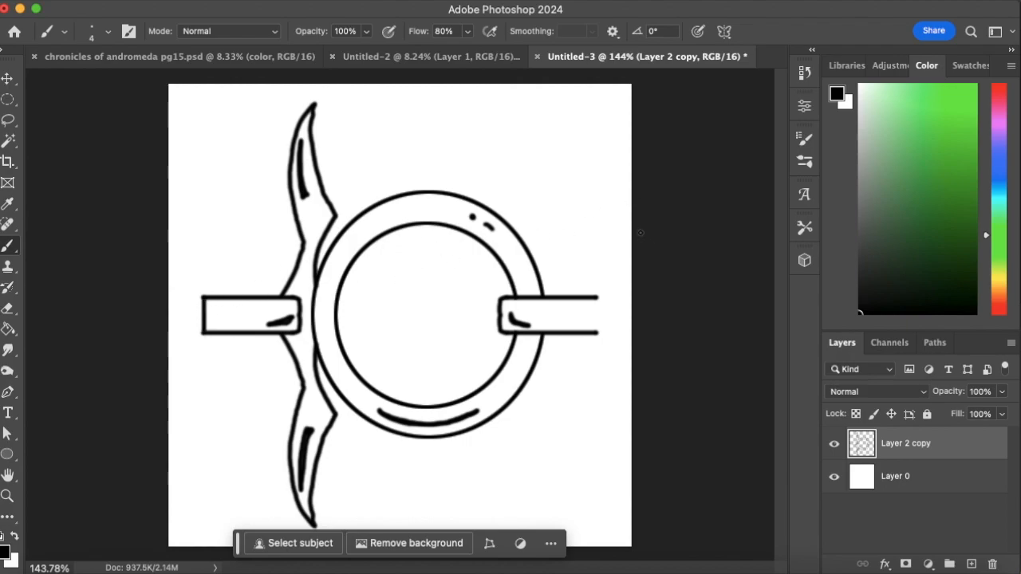
drag(597, 330, 597, 305)
Brush the left connector bar solid black with the 4 px brush, leaving a thin white highlight along its upper edge.
click(10, 329)
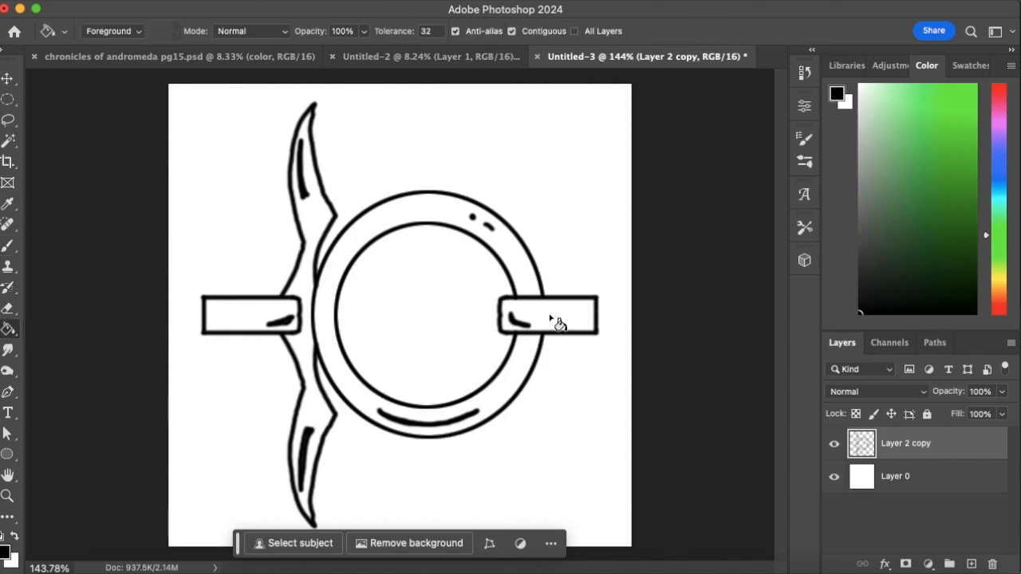
click(11, 249)
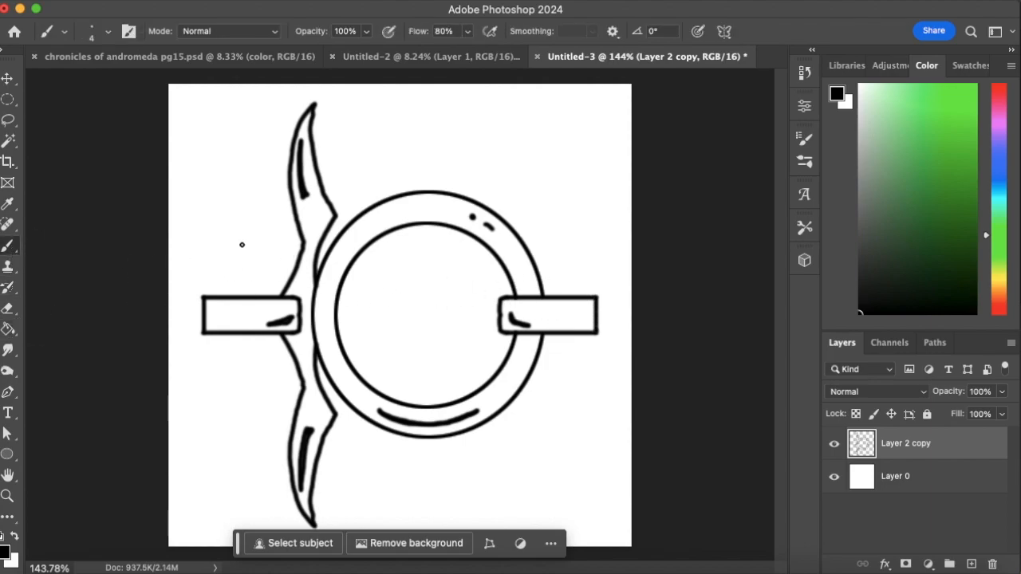
drag(213, 330, 299, 329)
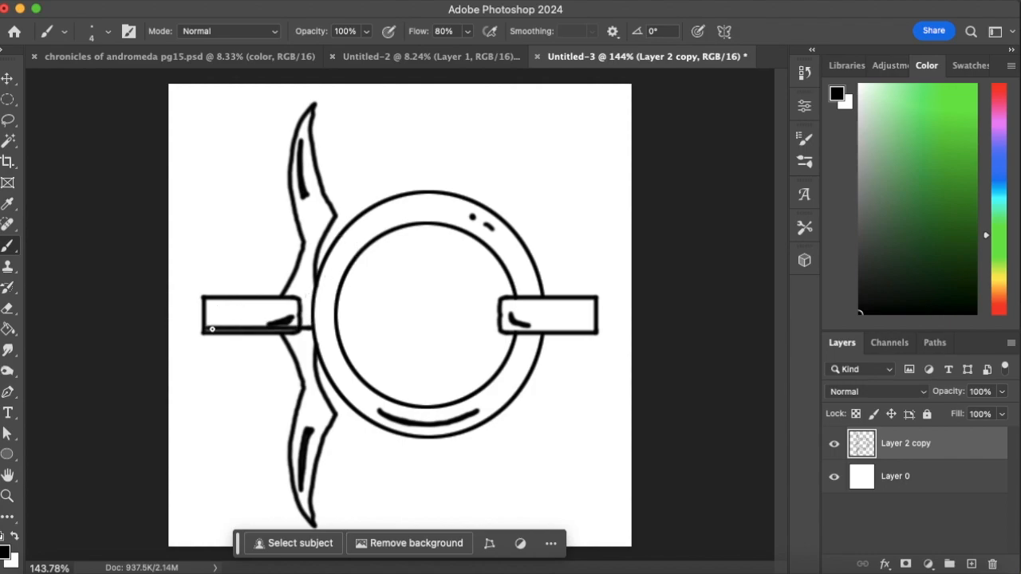
mouse_move(208, 329)
mouse_down()
mouse_move(287, 325)
mouse_move(244, 332)
mouse_move(283, 323)
mouse_move(210, 321)
mouse_move(222, 322)
mouse_move(212, 312)
mouse_move(221, 306)
mouse_move(302, 312)
mouse_up()
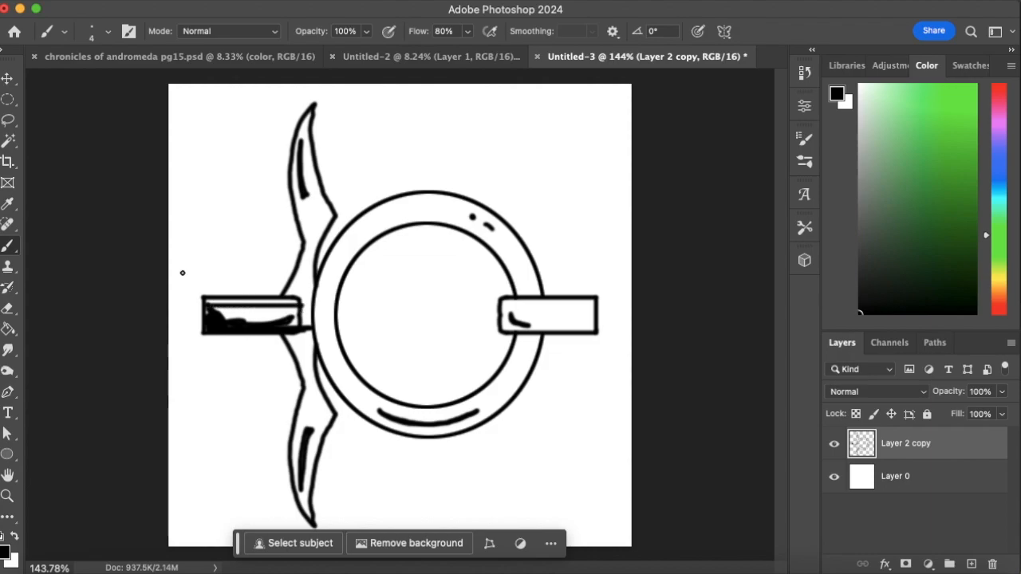
drag(210, 305, 300, 310)
mouse_move(228, 314)
mouse_down()
mouse_move(281, 312)
mouse_move(229, 321)
mouse_move(219, 318)
mouse_move(301, 312)
mouse_move(267, 309)
mouse_up()
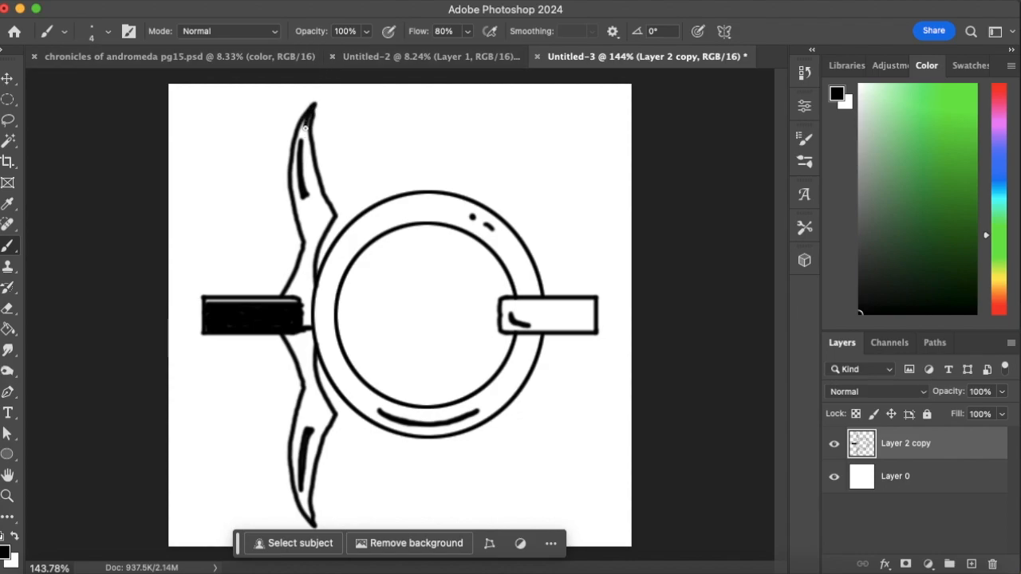
Fill the upper and lower spikes with black brush strokes, leaving a thin white highlight along the edges facing the ring.
drag(304, 139, 309, 166)
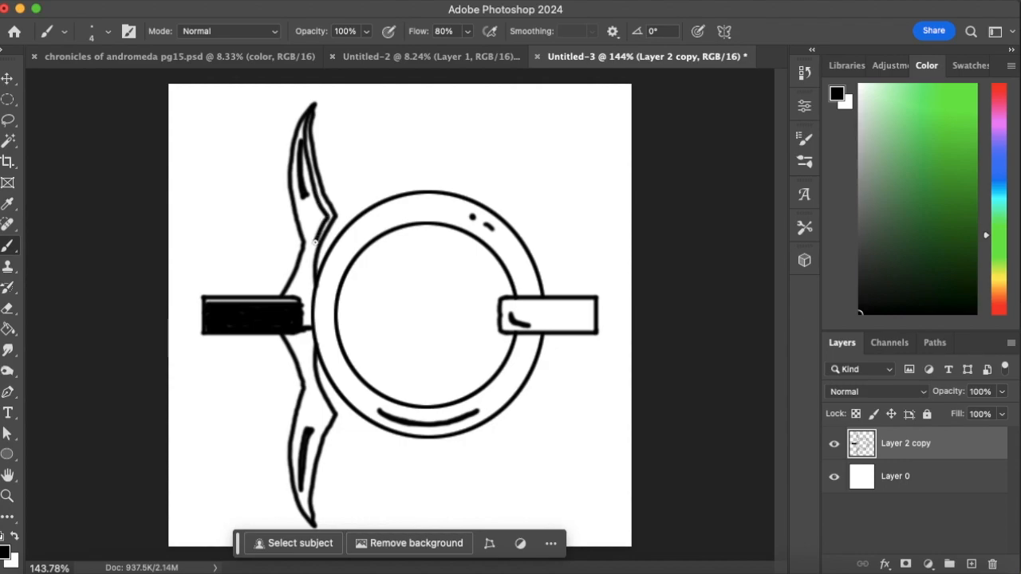
mouse_move(313, 253)
mouse_down()
mouse_move(304, 322)
mouse_move(305, 280)
mouse_move(303, 306)
mouse_move(287, 296)
mouse_move(310, 250)
mouse_move(307, 285)
mouse_move(311, 233)
mouse_move(308, 284)
mouse_move(294, 183)
mouse_move(310, 226)
mouse_move(324, 215)
mouse_move(304, 161)
mouse_move(315, 227)
mouse_move(317, 215)
mouse_move(300, 192)
mouse_move(304, 230)
mouse_move(293, 154)
mouse_move(303, 123)
mouse_move(304, 164)
mouse_move(303, 127)
mouse_up()
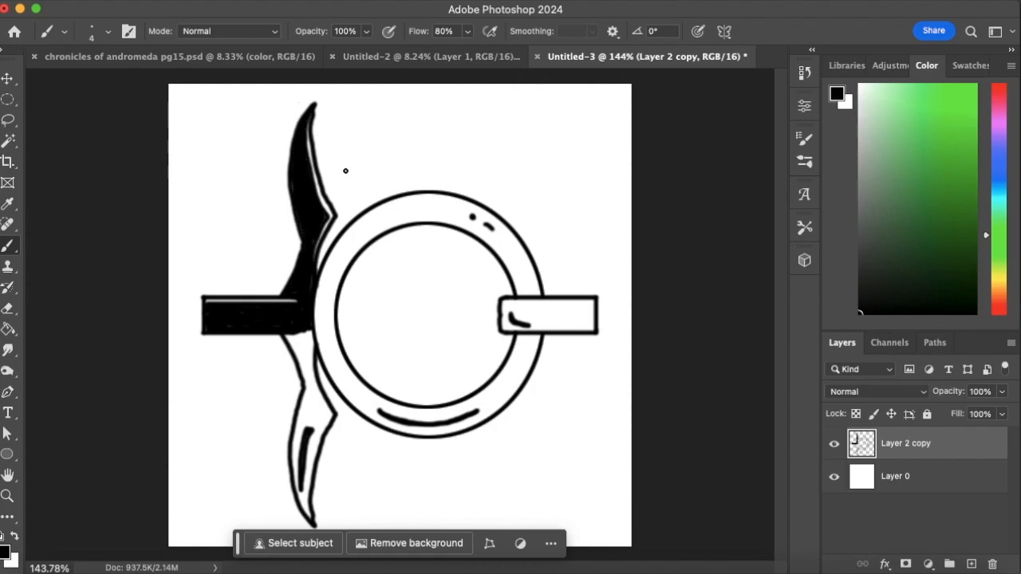
mouse_move(315, 351)
mouse_down()
mouse_move(327, 416)
mouse_move(306, 483)
mouse_up()
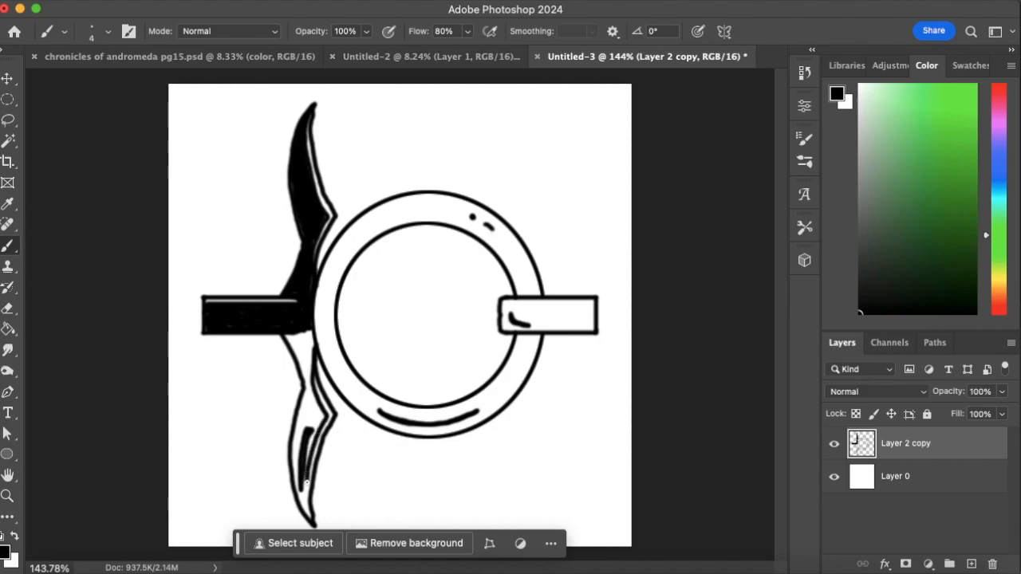
mouse_move(311, 522)
mouse_down()
mouse_move(294, 434)
mouse_move(302, 491)
mouse_move(307, 392)
mouse_move(306, 461)
mouse_move(323, 417)
mouse_move(314, 394)
mouse_move(309, 438)
mouse_move(295, 325)
mouse_move(320, 414)
mouse_move(304, 350)
mouse_move(307, 382)
mouse_move(302, 350)
mouse_move(290, 339)
mouse_move(303, 368)
mouse_move(287, 336)
mouse_move(302, 332)
mouse_move(309, 357)
mouse_move(309, 331)
mouse_move(301, 347)
mouse_move(293, 324)
mouse_up()
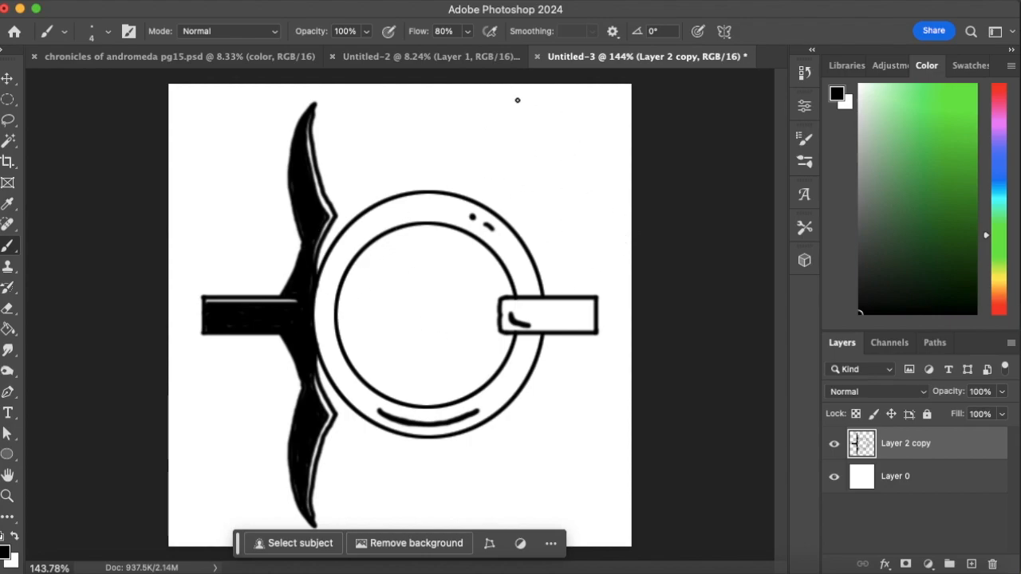
Paint the ring band black, leaving thin white highlights along its upper outer edge and lower inner edge.
mouse_move(318, 277)
mouse_down()
mouse_move(347, 234)
mouse_move(396, 205)
mouse_up()
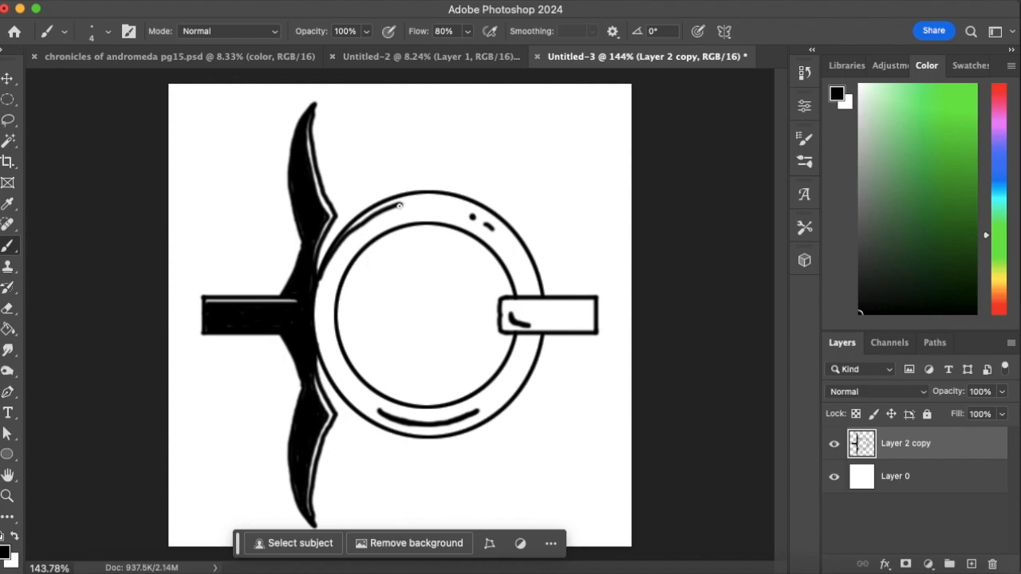
drag(427, 201, 441, 202)
drag(448, 202, 462, 206)
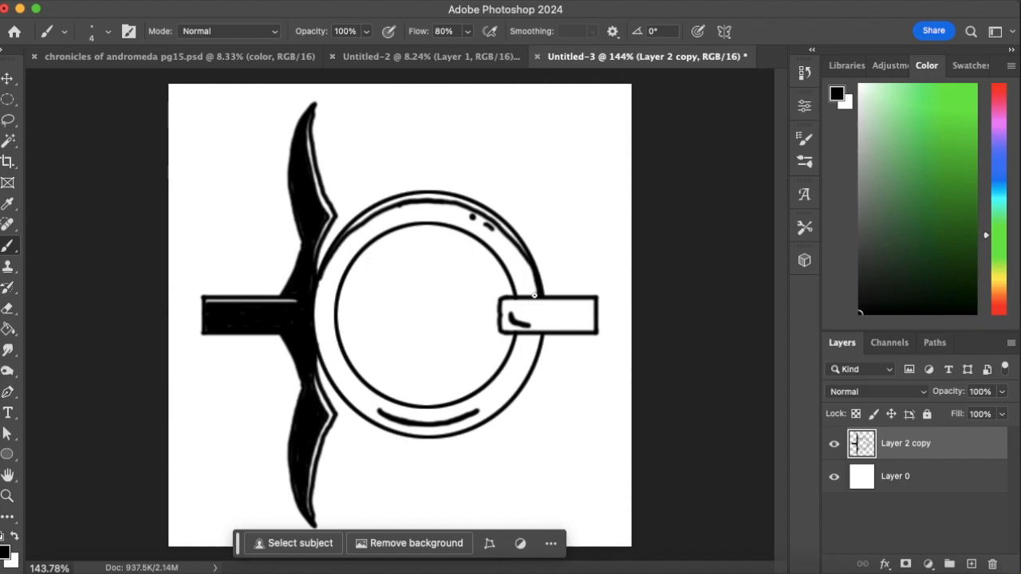
mouse_move(523, 294)
mouse_down()
mouse_move(514, 264)
mouse_move(518, 293)
mouse_move(514, 274)
mouse_move(521, 294)
mouse_move(530, 284)
mouse_move(481, 228)
mouse_move(529, 263)
mouse_move(530, 275)
mouse_move(491, 226)
mouse_move(516, 253)
mouse_move(482, 219)
mouse_move(503, 236)
mouse_move(458, 208)
mouse_move(491, 241)
mouse_move(451, 211)
mouse_move(488, 244)
mouse_up()
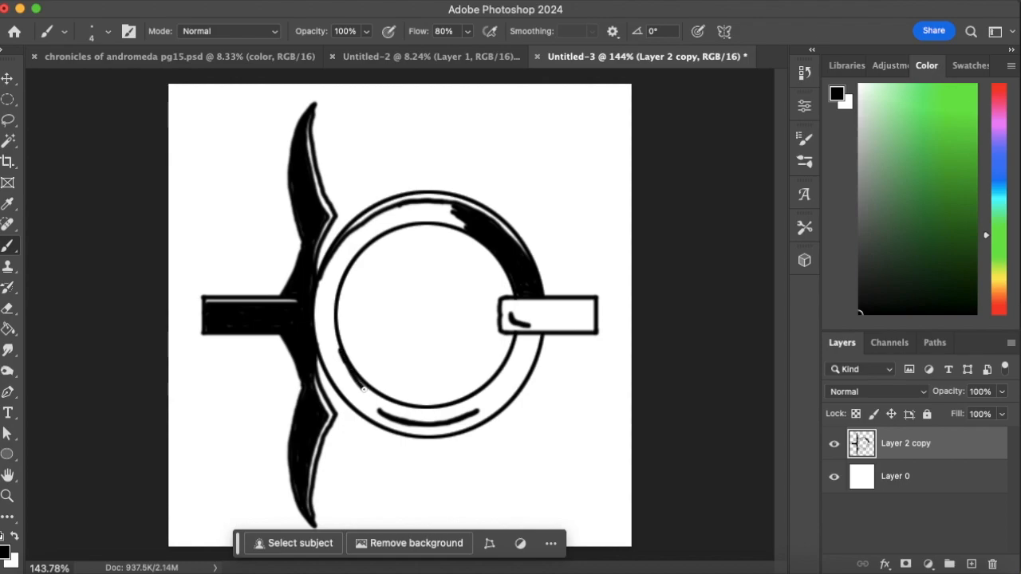
drag(379, 402, 405, 414)
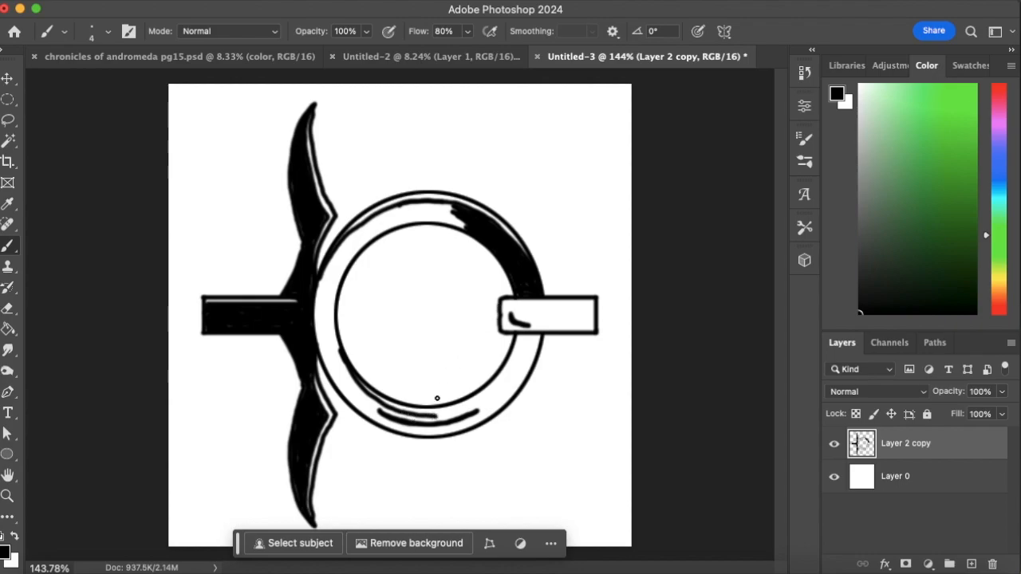
mouse_move(460, 411)
mouse_down()
mouse_move(518, 338)
mouse_move(539, 337)
mouse_move(521, 337)
mouse_move(535, 353)
mouse_move(514, 386)
mouse_move(474, 410)
mouse_move(519, 347)
mouse_move(530, 357)
mouse_move(501, 388)
mouse_move(520, 342)
mouse_move(508, 385)
mouse_move(523, 381)
mouse_move(483, 410)
mouse_move(498, 394)
mouse_move(486, 413)
mouse_move(501, 406)
mouse_move(454, 425)
mouse_move(485, 401)
mouse_move(468, 415)
mouse_move(482, 418)
mouse_move(406, 428)
mouse_up()
mouse_move(433, 431)
mouse_down()
mouse_move(471, 421)
mouse_move(397, 411)
mouse_move(416, 421)
mouse_move(403, 421)
mouse_move(360, 405)
mouse_move(390, 426)
mouse_move(336, 376)
mouse_move(347, 397)
mouse_move(342, 377)
mouse_move(373, 403)
mouse_move(328, 342)
mouse_move(335, 370)
mouse_move(311, 321)
mouse_move(319, 345)
mouse_move(330, 314)
mouse_move(340, 352)
mouse_move(324, 313)
mouse_move(332, 279)
mouse_move(324, 315)
mouse_move(329, 269)
mouse_move(322, 295)
mouse_move(319, 268)
mouse_move(340, 264)
mouse_move(330, 272)
mouse_move(367, 230)
mouse_move(338, 282)
mouse_move(365, 231)
mouse_move(345, 267)
mouse_up()
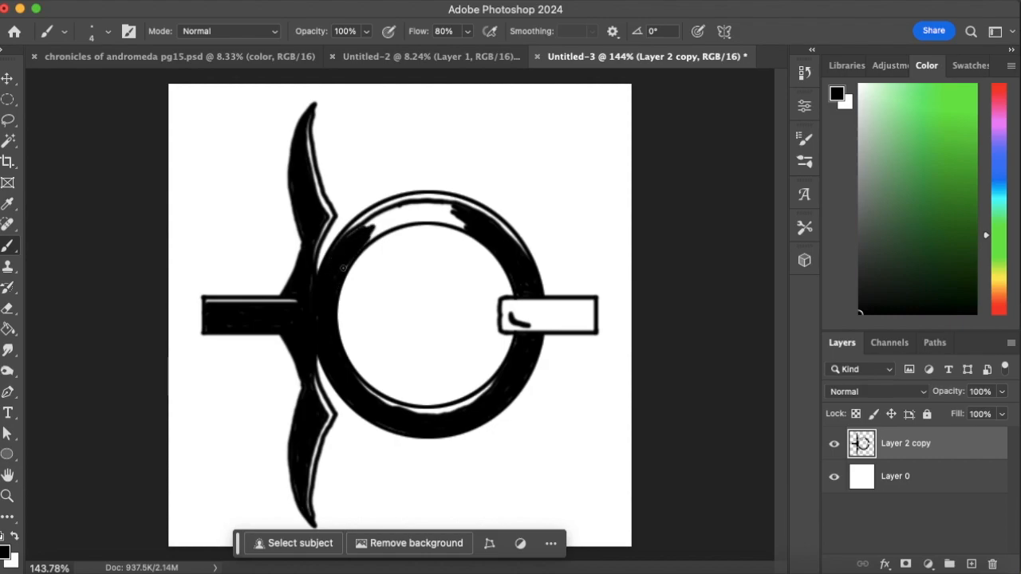
mouse_move(363, 232)
mouse_down()
mouse_move(386, 221)
mouse_move(347, 238)
mouse_move(395, 210)
mouse_move(405, 214)
mouse_move(368, 238)
mouse_move(412, 212)
mouse_move(401, 209)
mouse_move(426, 209)
mouse_move(407, 206)
mouse_move(459, 212)
mouse_up()
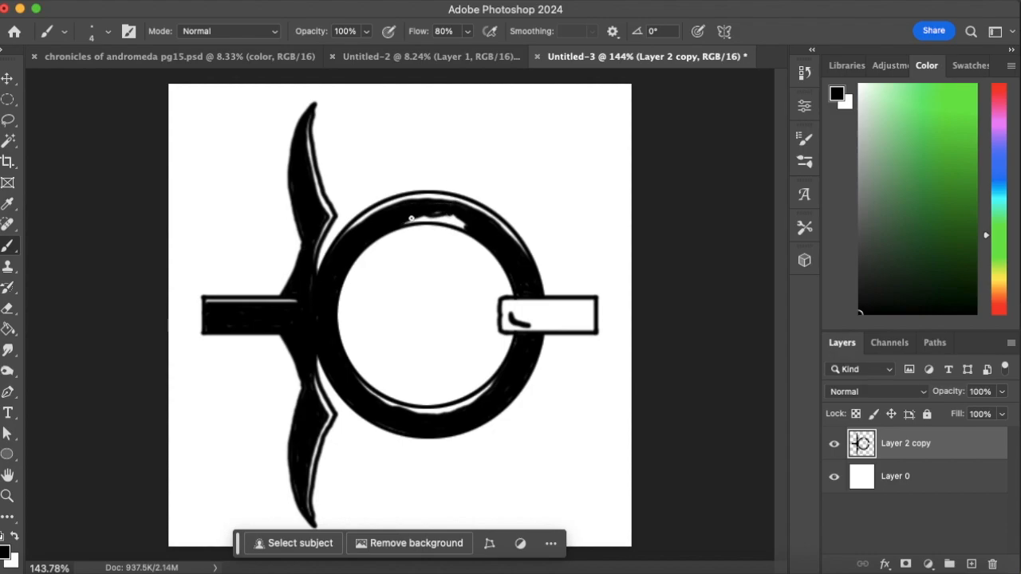
drag(436, 222, 459, 222)
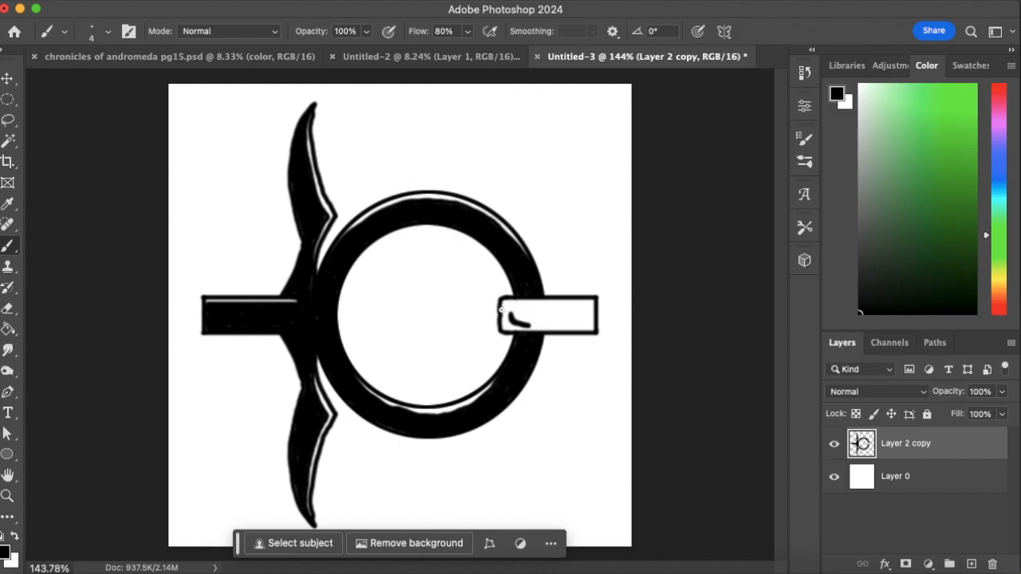
Brush the right connector bar solid black, leaving a thin white highlight line below its upper edge.
mouse_move(508, 307)
mouse_down()
mouse_move(593, 308)
mouse_move(555, 305)
mouse_up()
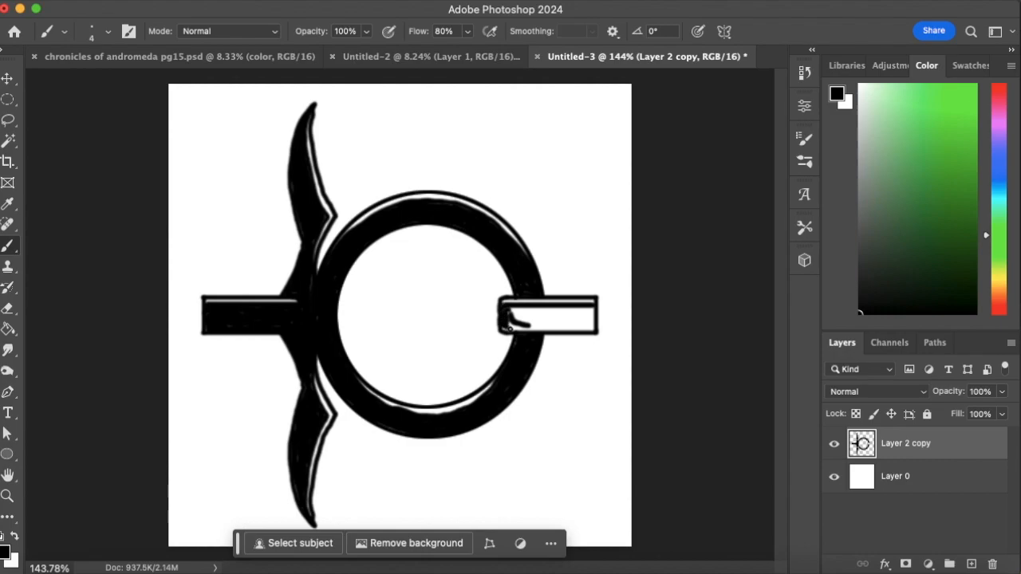
mouse_move(504, 330)
mouse_down()
mouse_move(544, 331)
mouse_move(509, 313)
mouse_move(562, 313)
mouse_move(543, 323)
mouse_move(571, 327)
mouse_move(547, 333)
mouse_up()
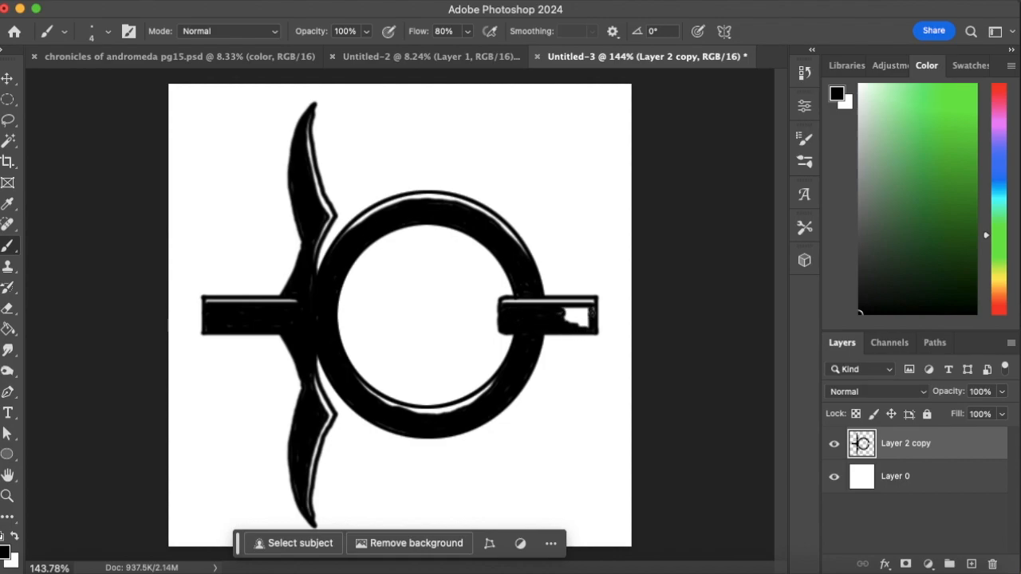
drag(592, 312, 556, 315)
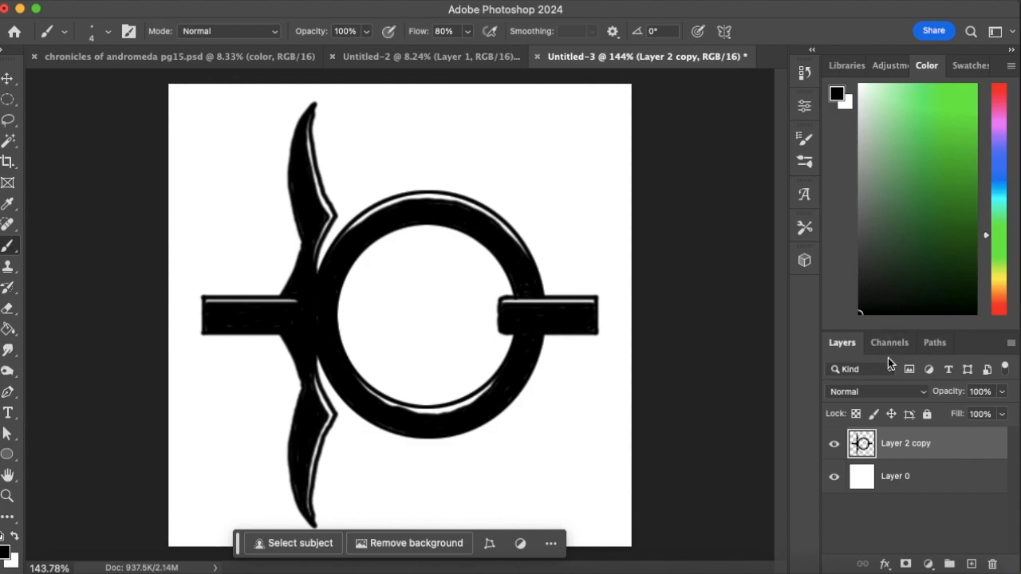
Define the filled link artwork as a brush preset named "basic slio".
click(196, 2)
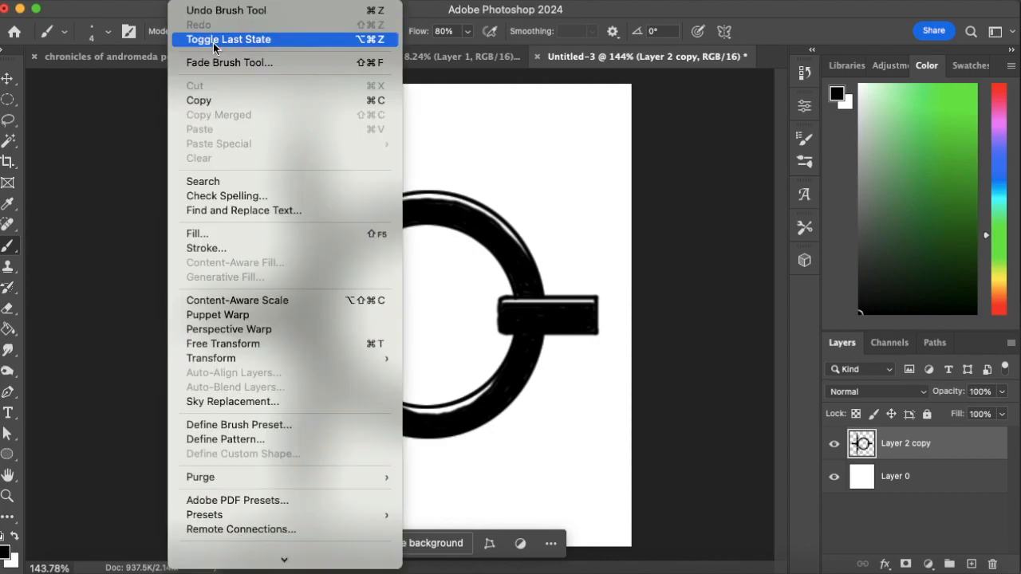
click(274, 425)
text(ba)
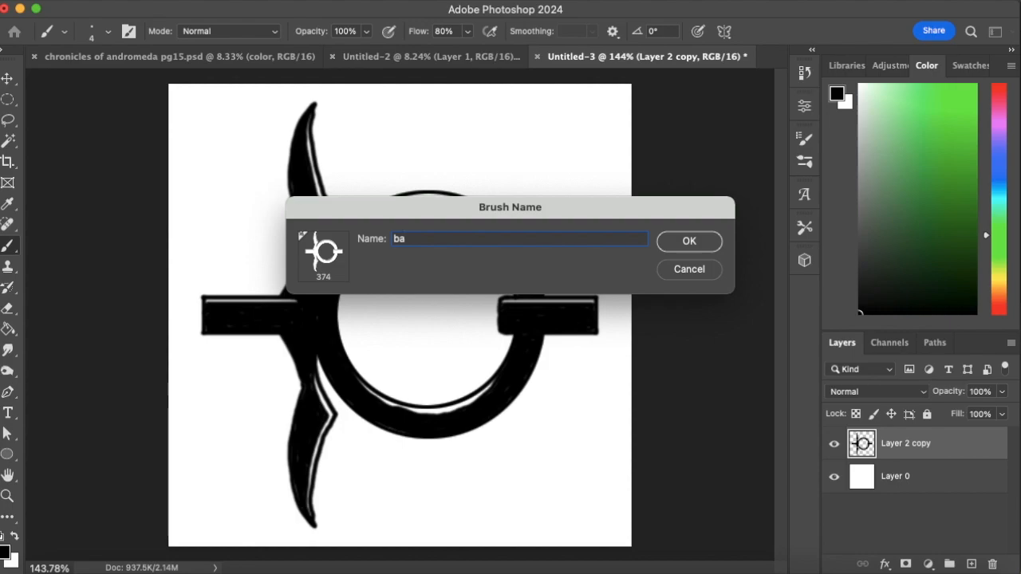
text(sic slic)
click(690, 241)
In the Untitled-2 document, set the new brush's angle jitter control to Direction and its spacing to 97%.
click(420, 58)
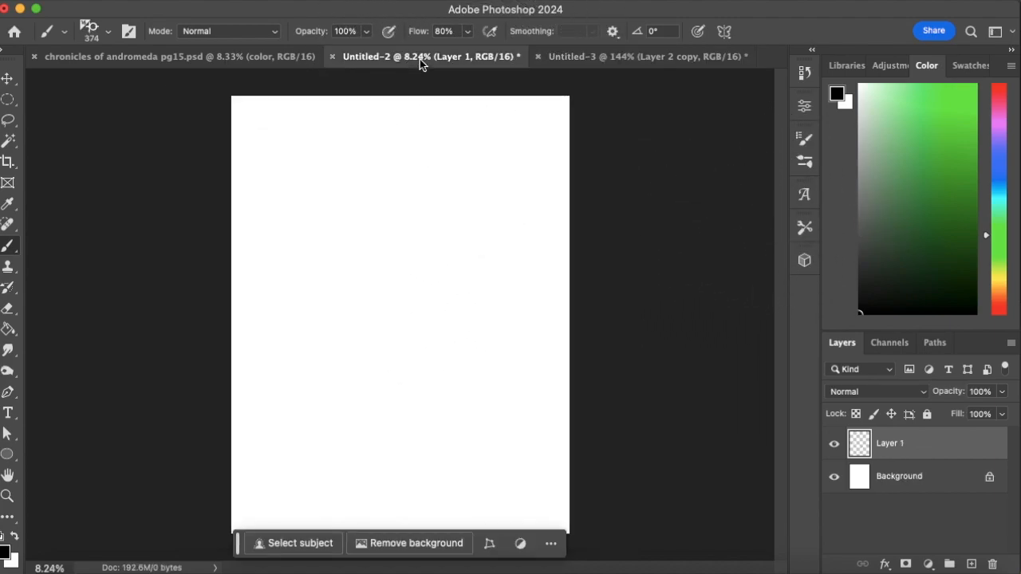
click(804, 138)
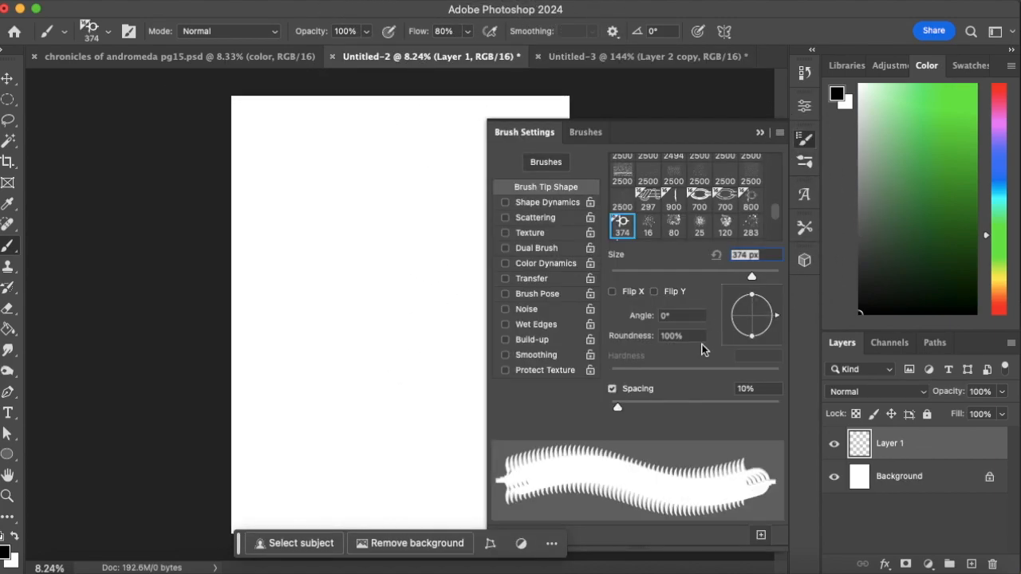
drag(627, 412, 688, 412)
click(534, 204)
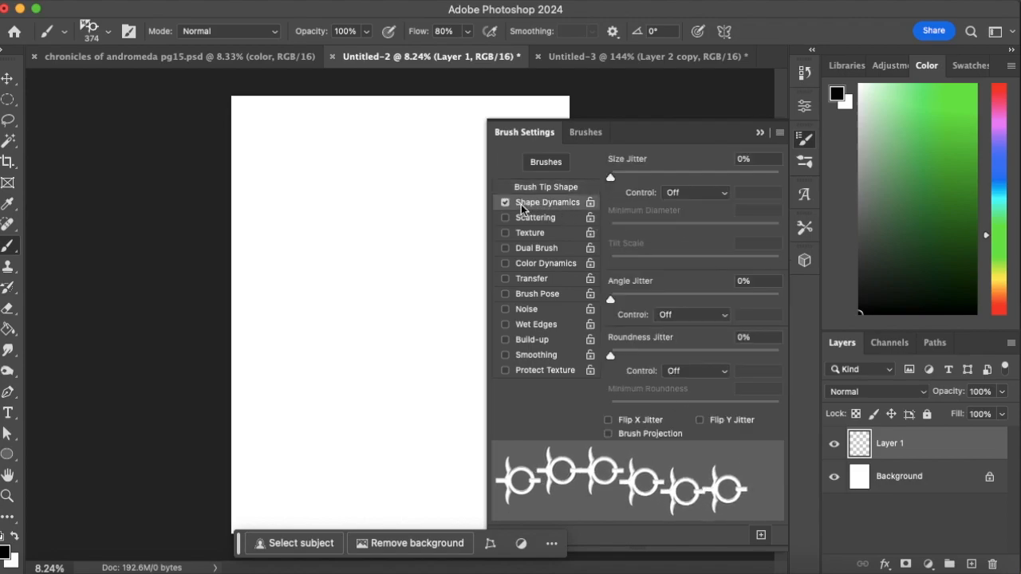
click(703, 318)
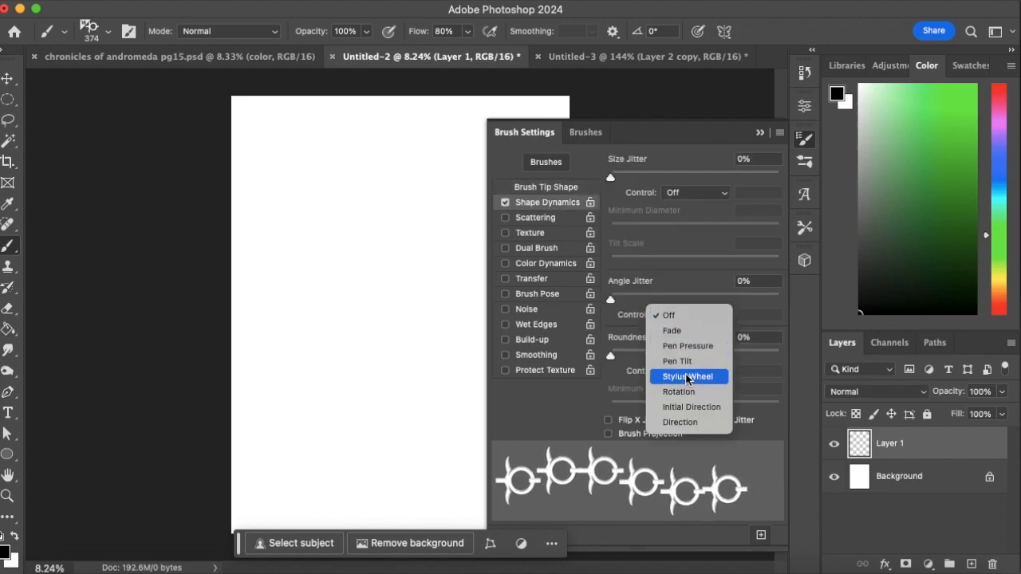
click(693, 422)
click(544, 189)
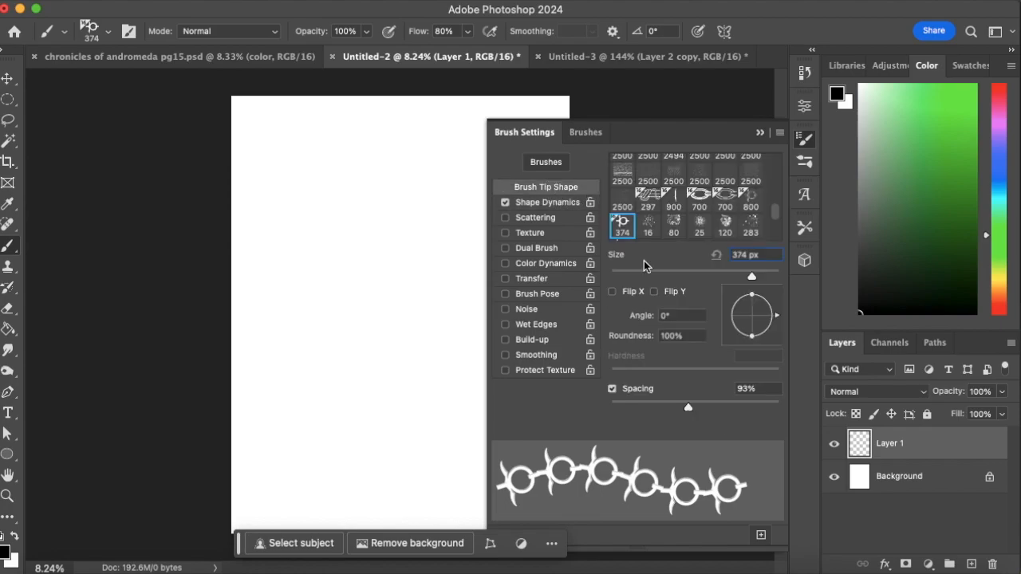
drag(684, 415, 692, 411)
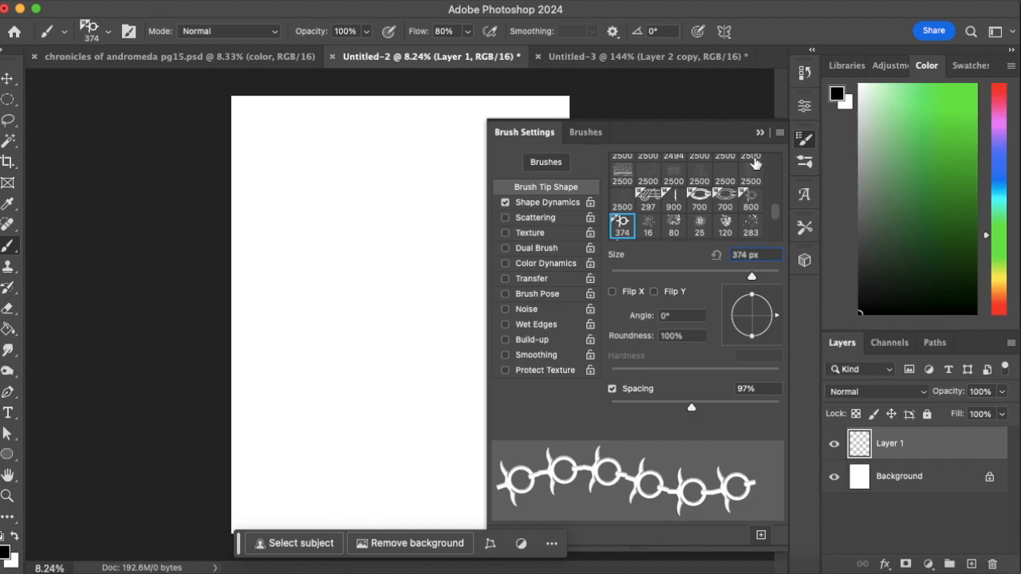
Try the brush with a curved stroke across the page and undo it.
click(760, 133)
mouse_move(255, 407)
mouse_down()
mouse_move(468, 243)
mouse_move(588, 244)
mouse_up()
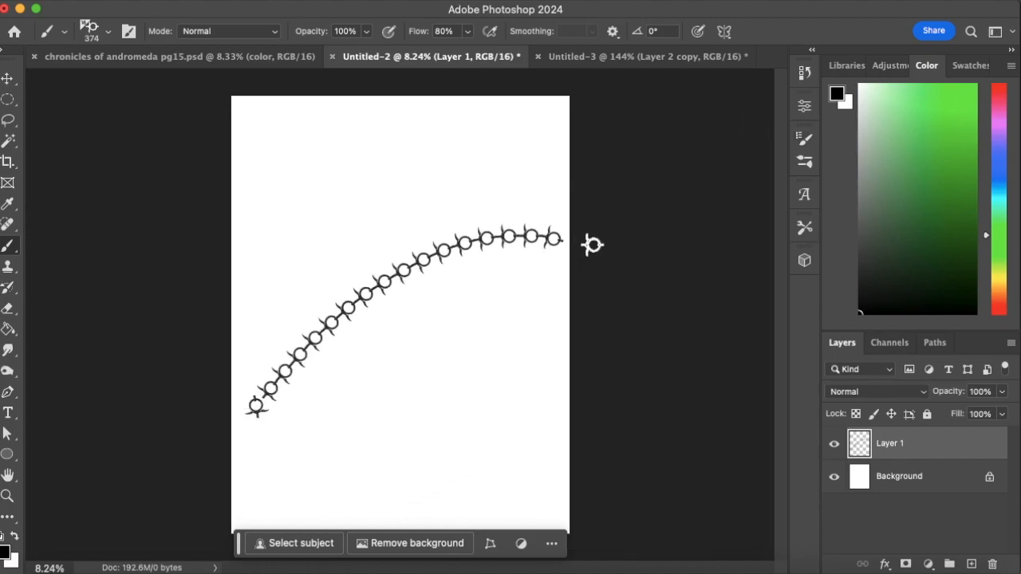
key(super+z)
Enlarge the brush to 700 px, test it with a long diagonal stroke across the page, and undo the stroke.
key(bracketright)
key(bracketright)
key(bracketright)
key(bracketright)
mouse_move(209, 459)
mouse_down()
mouse_move(288, 371)
mouse_move(691, 163)
mouse_up()
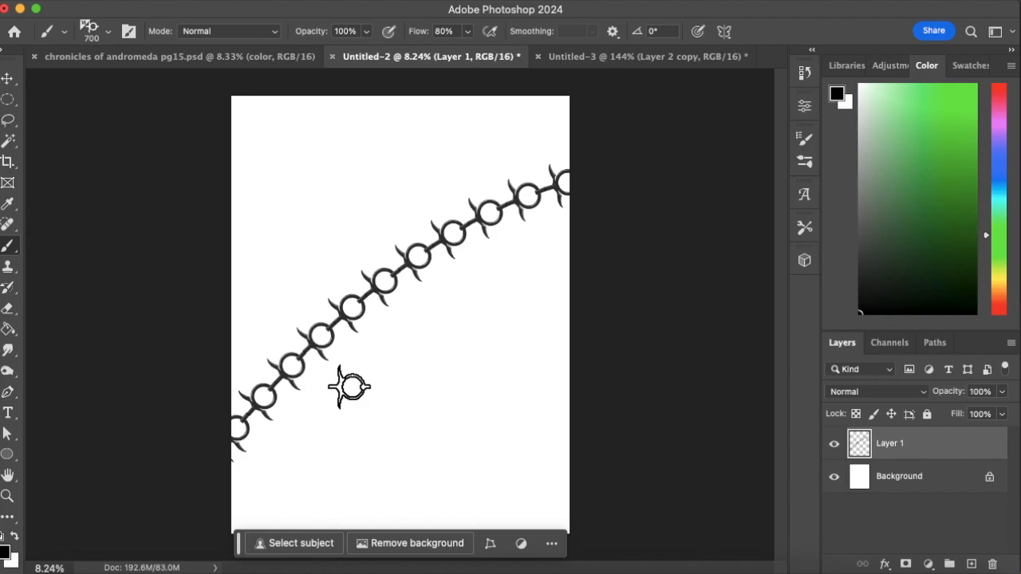
key(super+z)
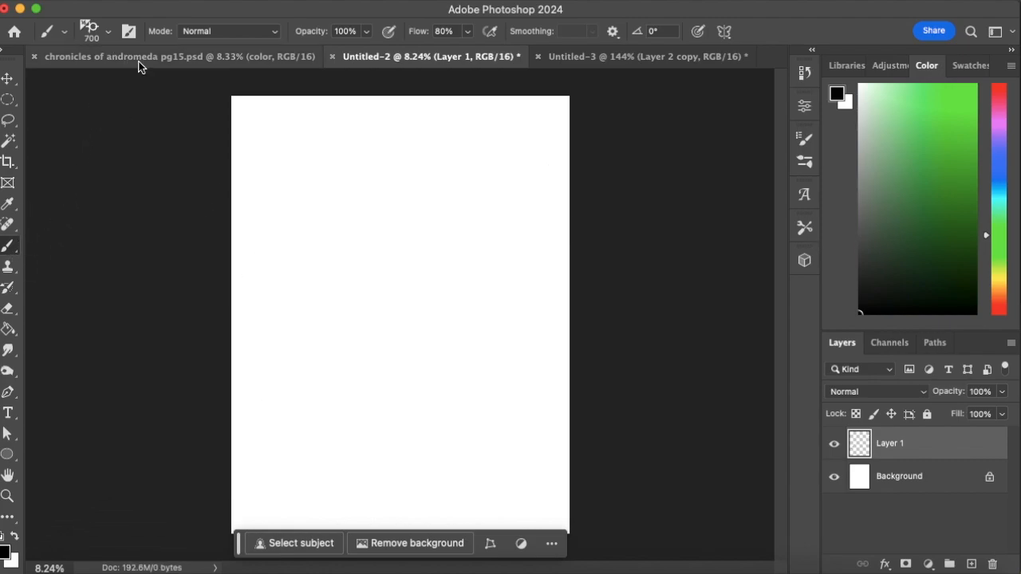
Save the brush as a new preset named "Spike Chain Silo", including tool settings but not capturing the brush size.
click(804, 138)
click(780, 134)
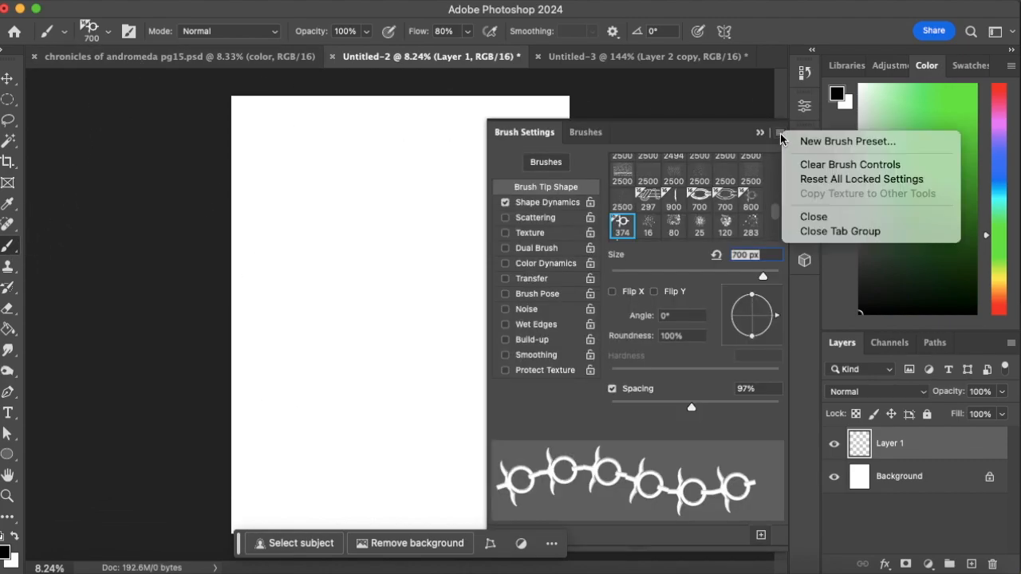
click(836, 144)
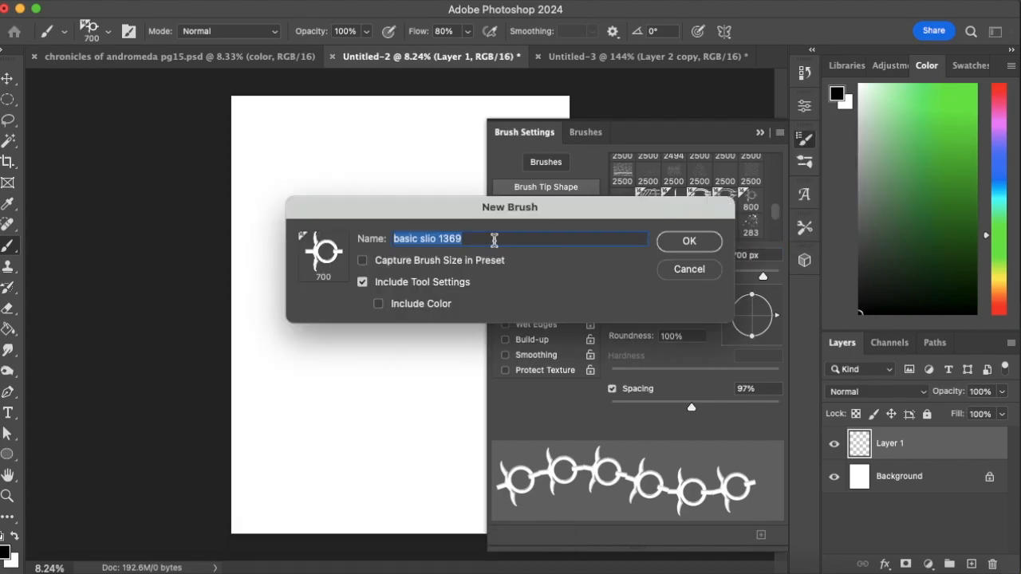
text(S)
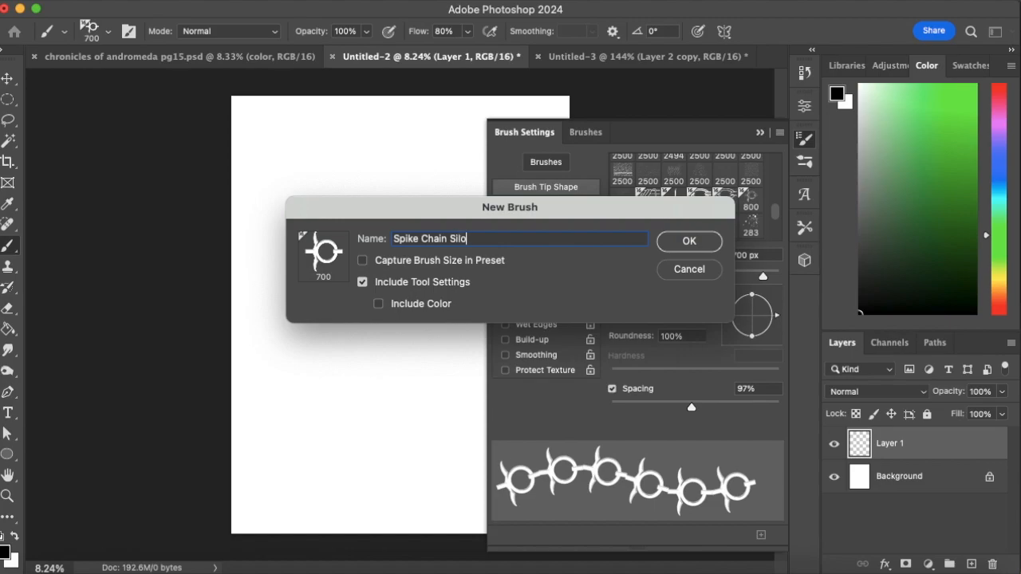
text(pike Chain Silo)
click(677, 242)
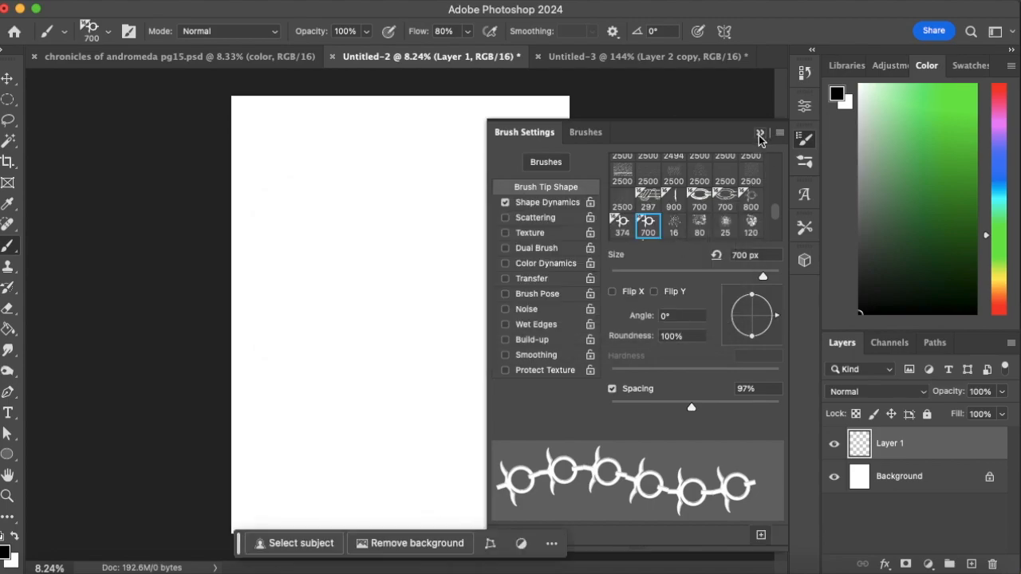
click(760, 133)
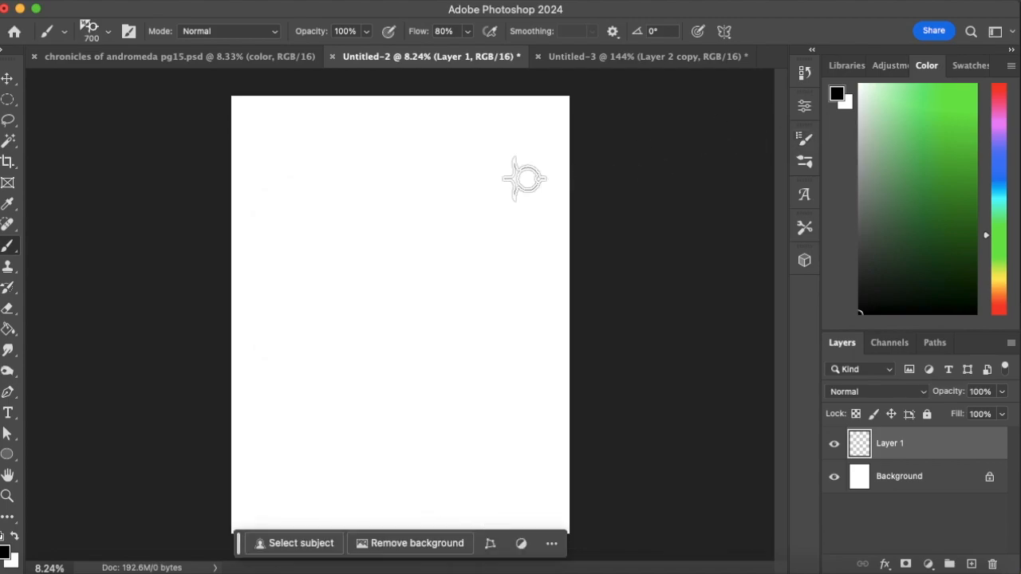
Delete the "basic silo" brush preset from the brush list.
click(106, 31)
click(134, 244)
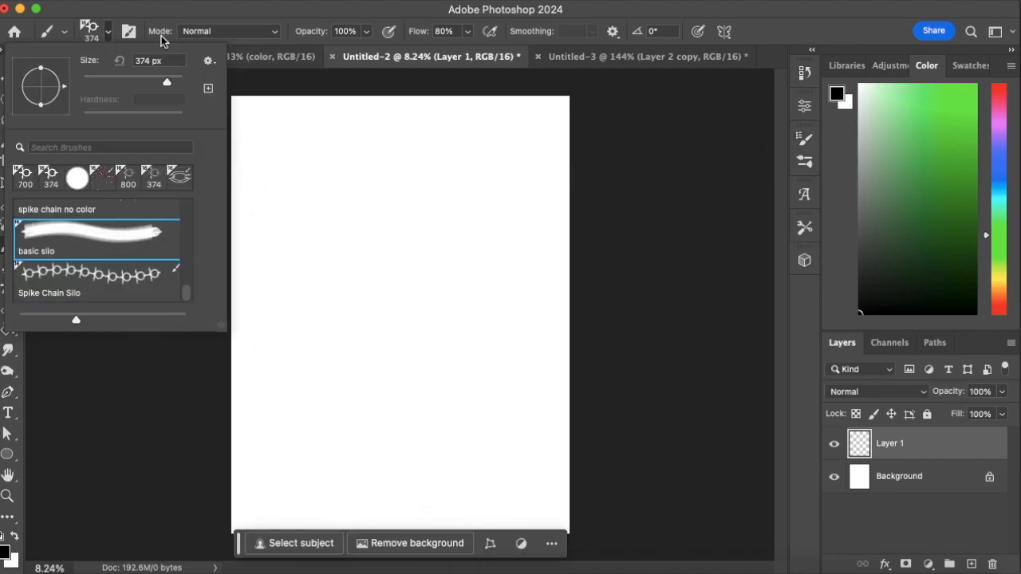
click(211, 63)
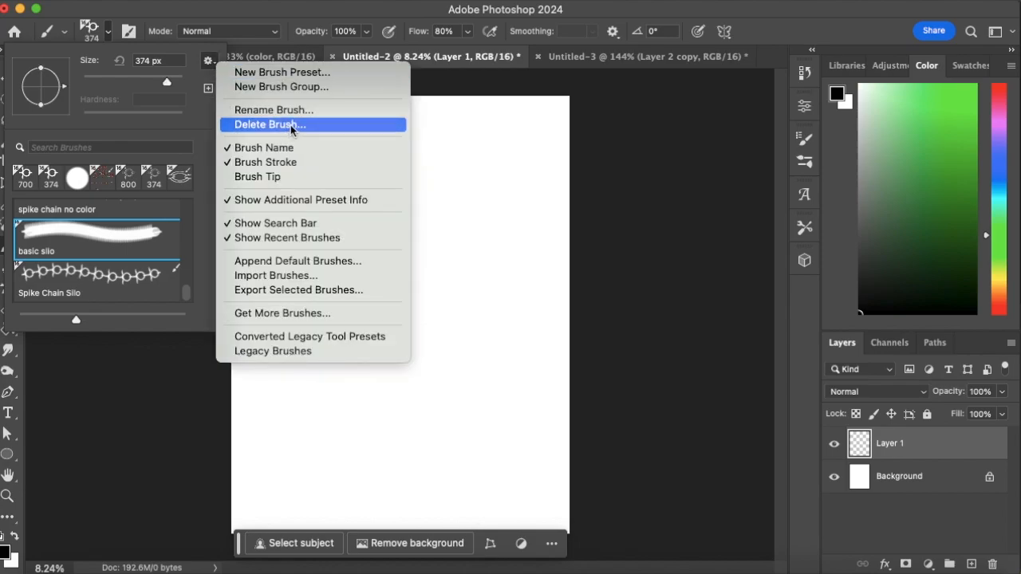
click(292, 126)
click(575, 228)
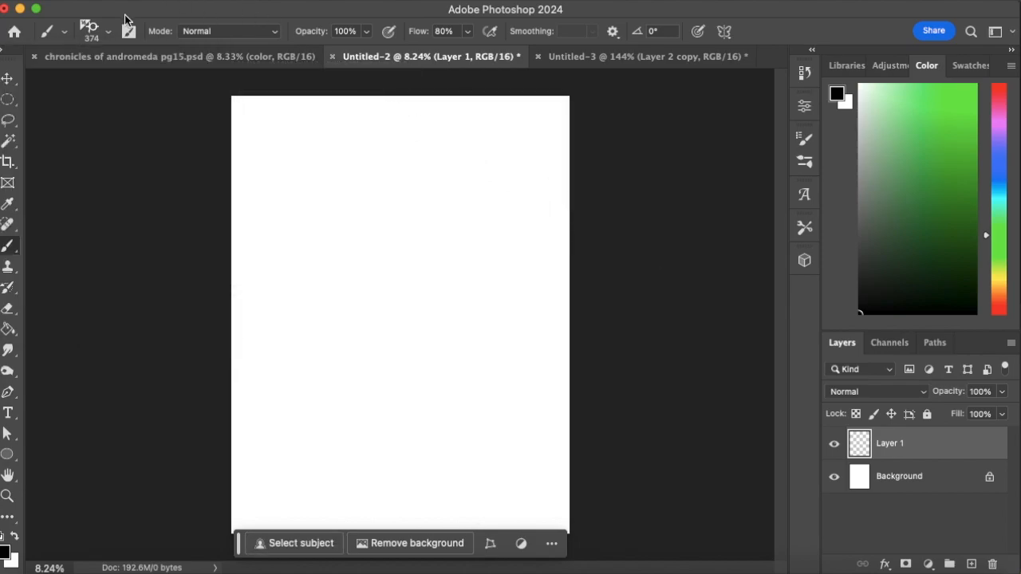
Enlarge the "spike chain no color" brush well beyond 700 px and draw one large diagonal chain rising across the page on Layer 1.
click(107, 32)
click(125, 242)
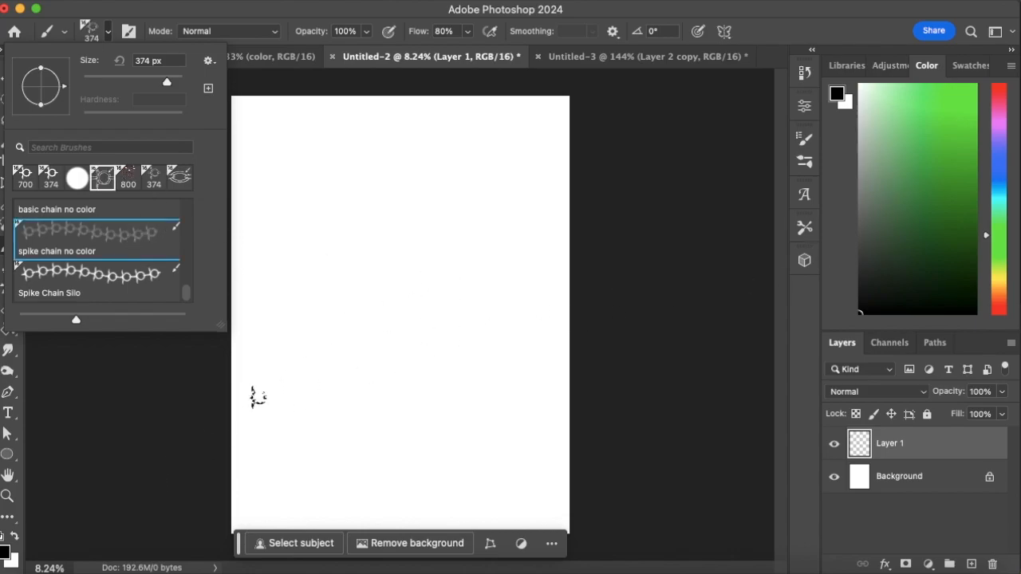
click(265, 9)
key(])
key(])
key(])
key(])
key(])
key(])
key(])
key(])
key(])
key(])
key(])
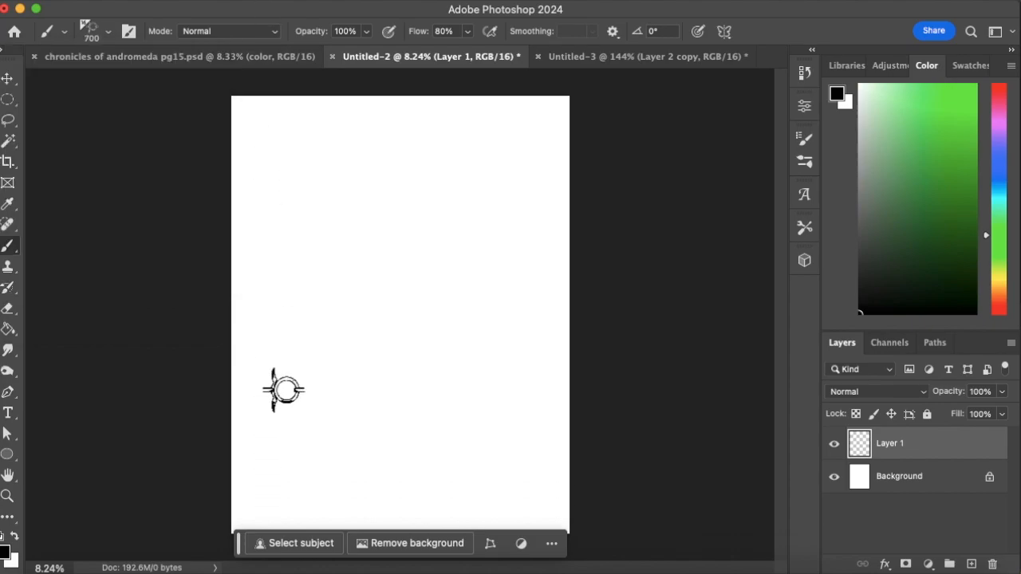
mouse_move(207, 477)
mouse_down()
mouse_move(283, 420)
mouse_move(711, 268)
mouse_move(784, 326)
mouse_up()
Reduce the brush to 600 px and add a new layer directly above the Background.
key(bracketleft)
key(bracketleft)
key(bracketleft)
key(bracketleft)
key(bracketleft)
key(bracketleft)
key(bracketleft)
key(bracketleft)
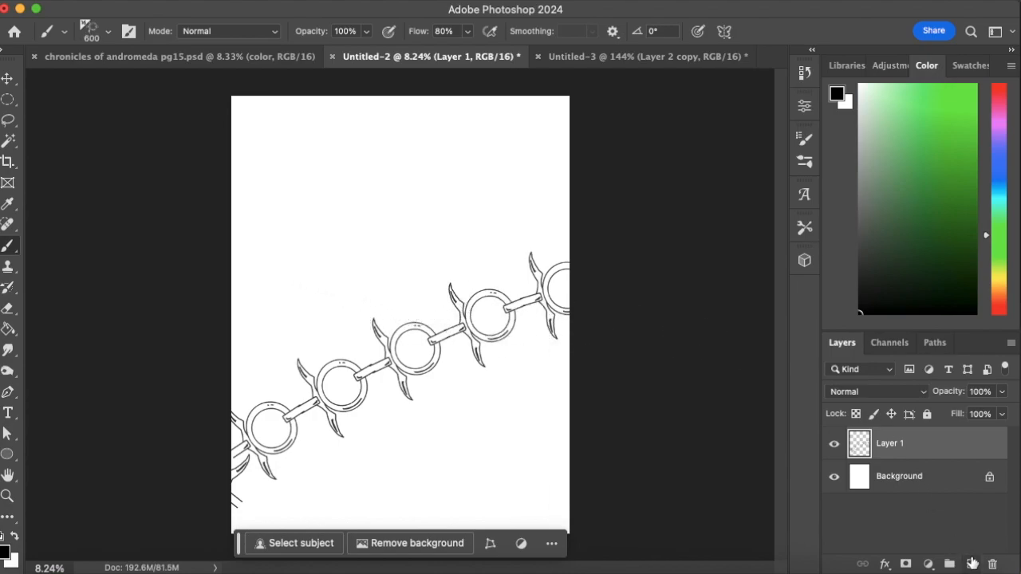
click(935, 479)
click(971, 564)
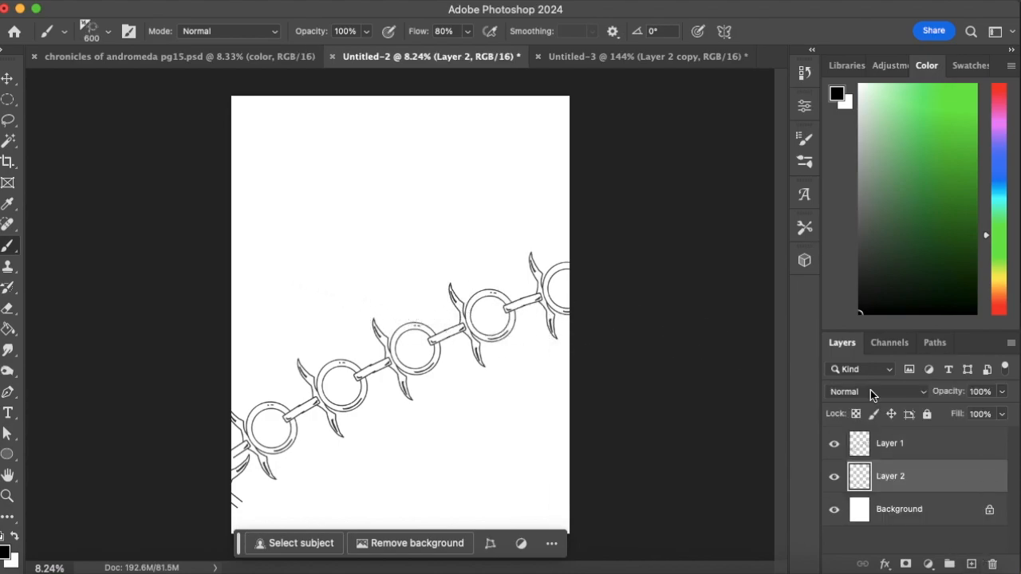
Undo a 600 px trial chain on Layer 2 and redraw it at 900 px, descending diagonally across and beyond the first chain.
mouse_move(239, 240)
mouse_down()
mouse_move(381, 281)
mouse_move(565, 439)
mouse_up()
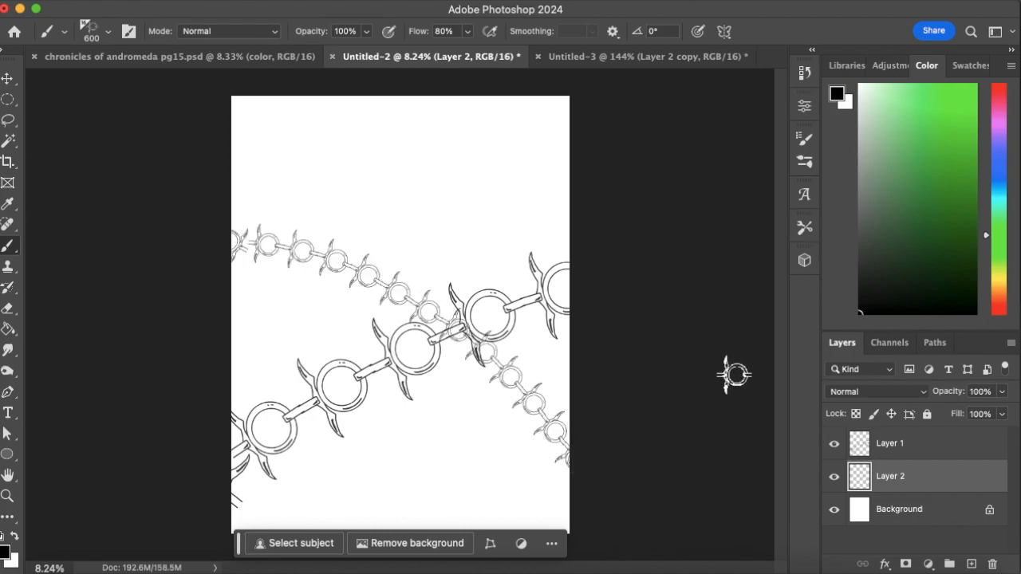
key(super+z)
key(bracketright)
key(bracketright)
key(bracketright)
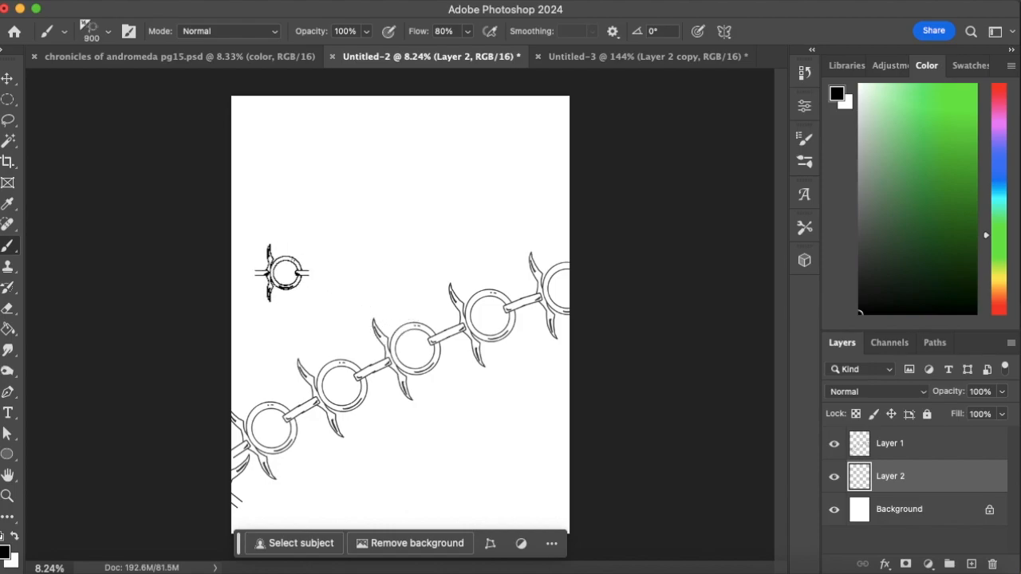
mouse_move(228, 246)
mouse_down()
mouse_move(418, 356)
mouse_move(593, 547)
mouse_up()
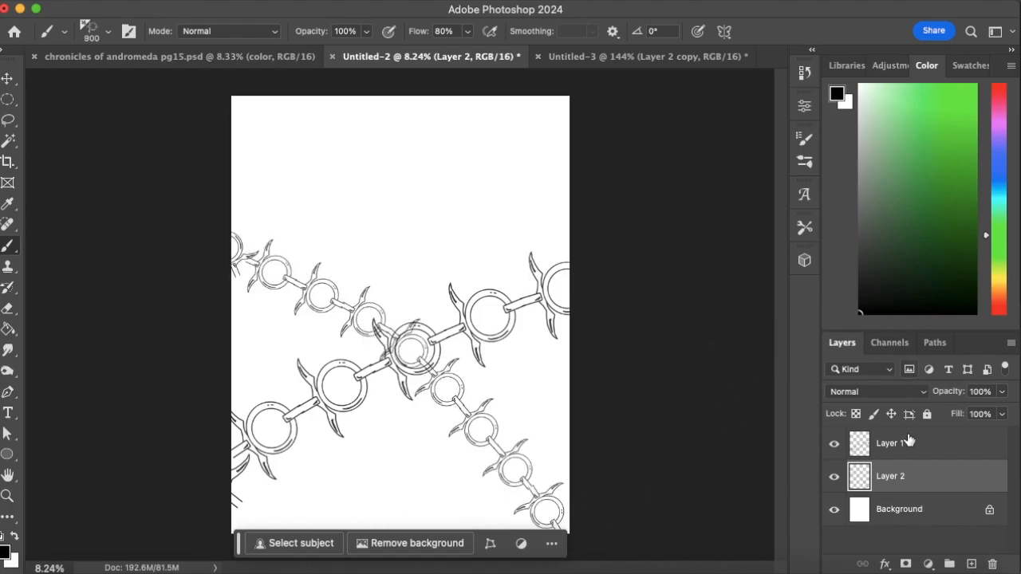
On another new layer directly above the Background, draw two curving chains across the page with the Spike Chain Silo brush at 400 px.
click(917, 510)
click(971, 564)
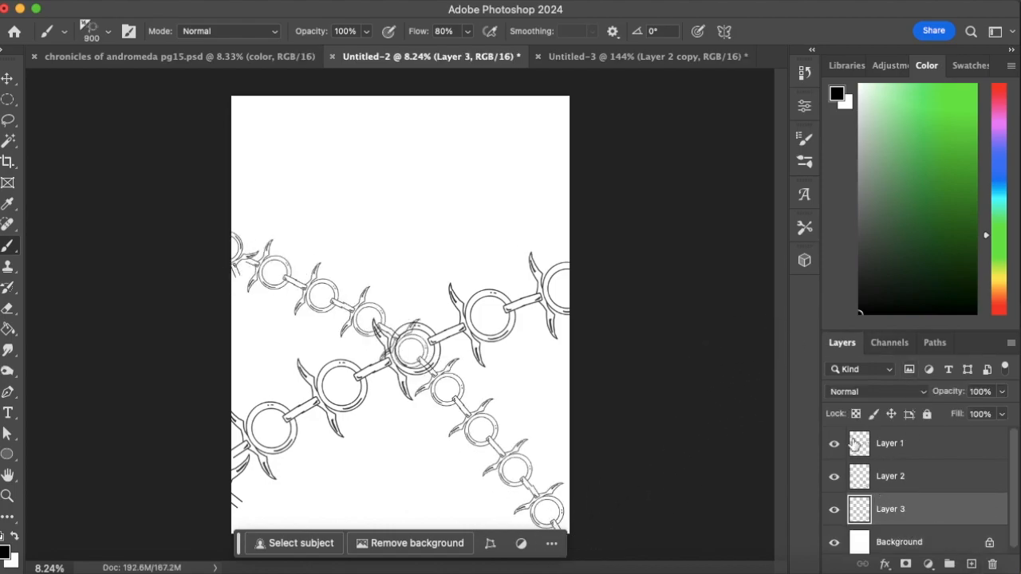
click(108, 32)
click(122, 275)
key(Return)
click(273, 349)
key(bracketleft)
key(bracketleft)
key(bracketleft)
key(bracketleft)
key(bracketleft)
mouse_move(183, 404)
mouse_down()
mouse_move(332, 221)
mouse_move(569, 118)
mouse_up()
mouse_move(209, 190)
mouse_down()
mouse_move(367, 180)
mouse_move(373, 409)
mouse_move(576, 494)
mouse_up()
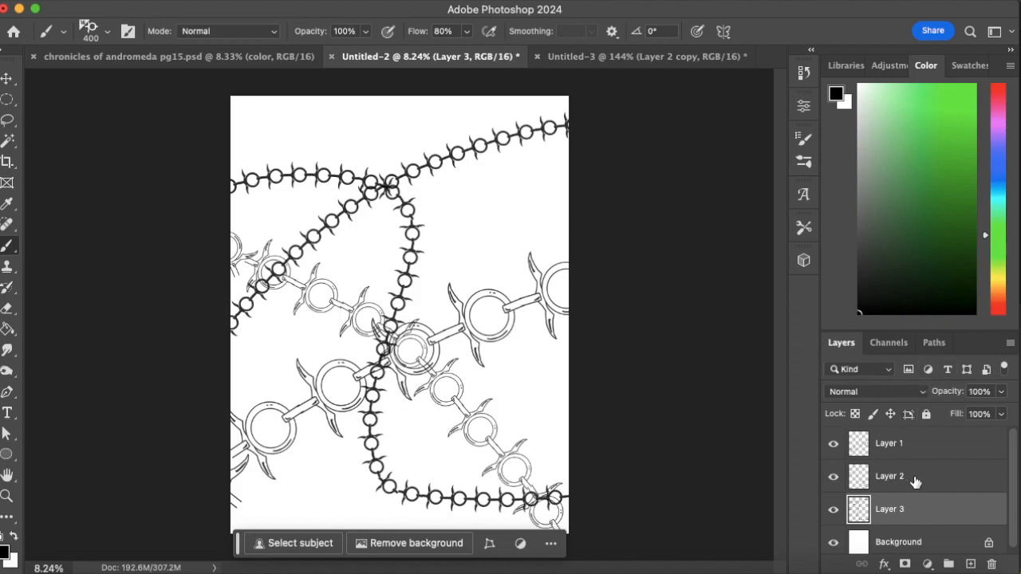
On Layer 1, erase the stray spike fragments at the large chain's lower-left end with an 80 px eraser.
click(891, 477)
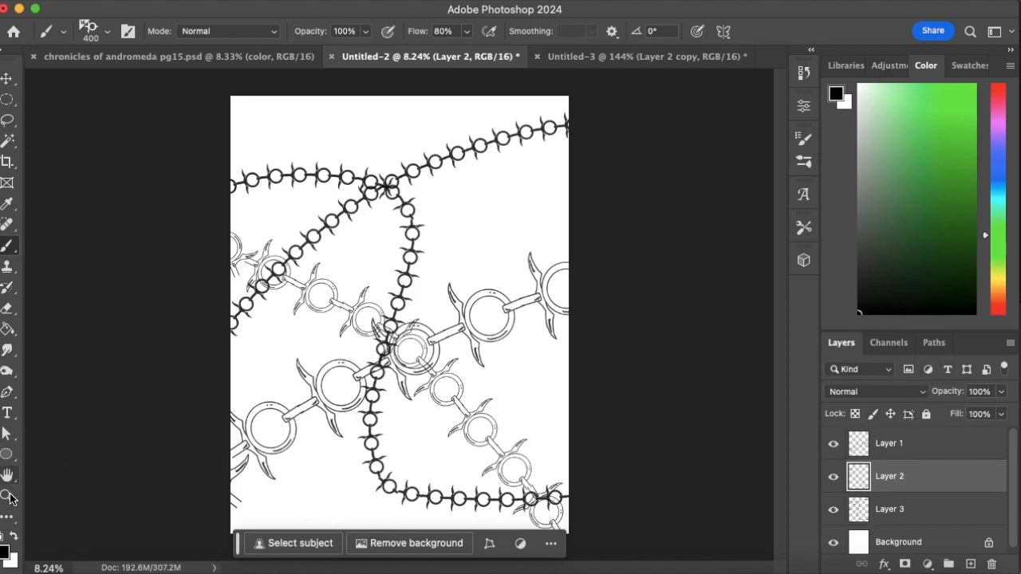
key(z)
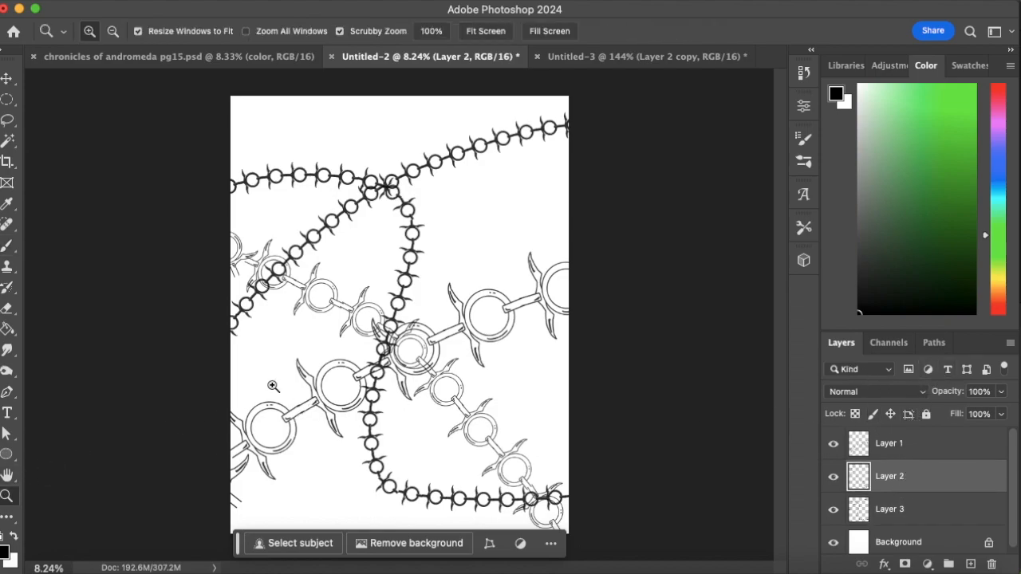
click(927, 453)
drag(309, 451, 345, 438)
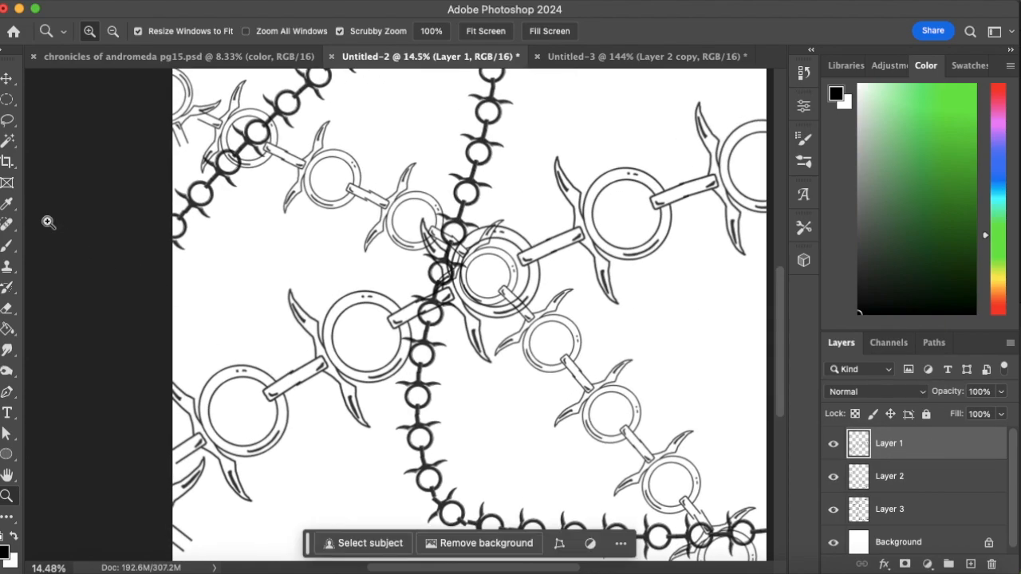
click(10, 144)
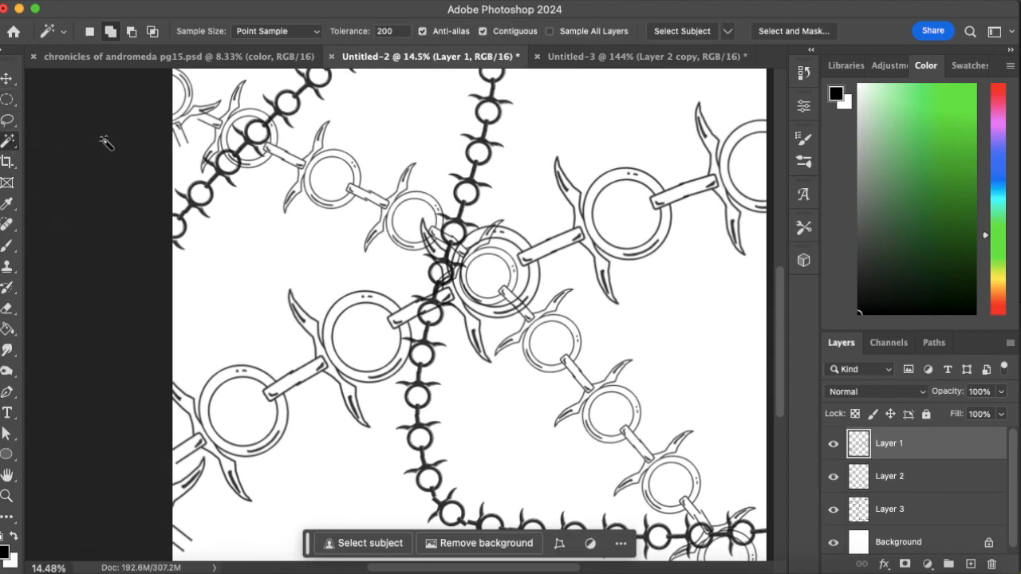
click(8, 310)
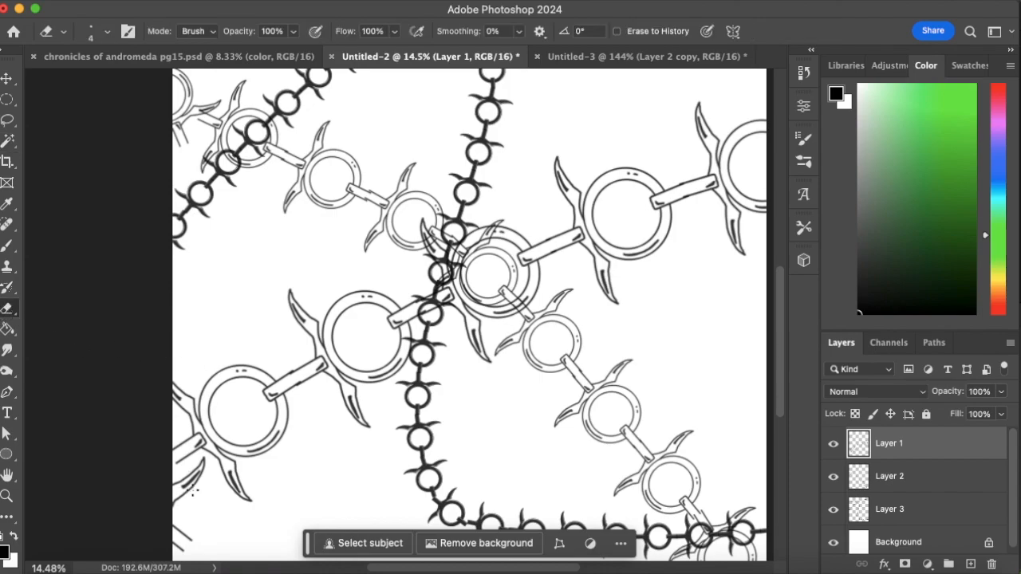
key(bracketright)
key(bracketright)
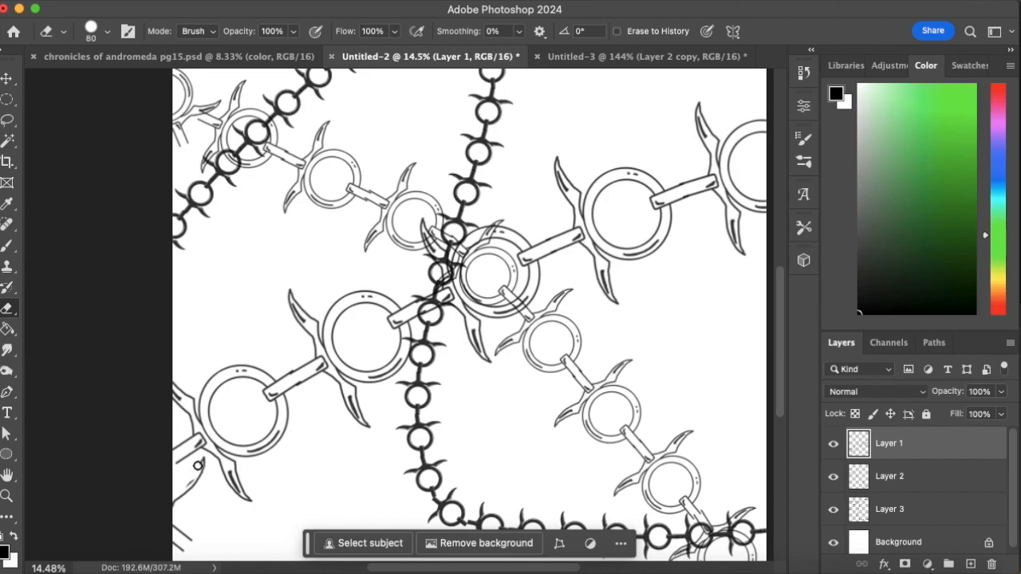
mouse_move(201, 469)
mouse_down()
mouse_move(172, 511)
mouse_move(187, 539)
mouse_move(180, 522)
mouse_up()
Complete the cut link's outline at the page's left edge on Layer 1 with a hard round brush at 10 px.
key(b)
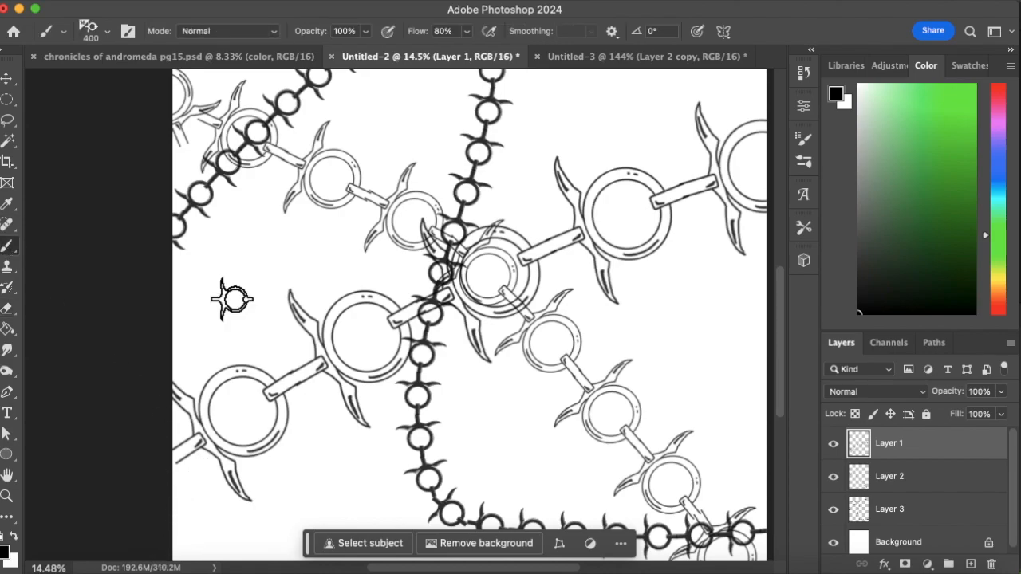
click(108, 31)
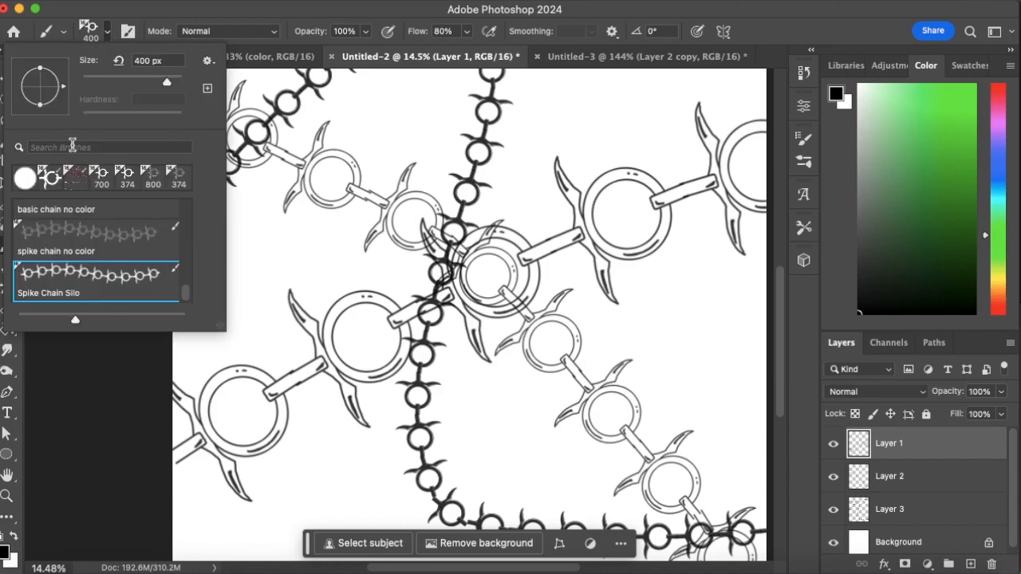
click(24, 177)
click(164, 32)
key(bracketleft)
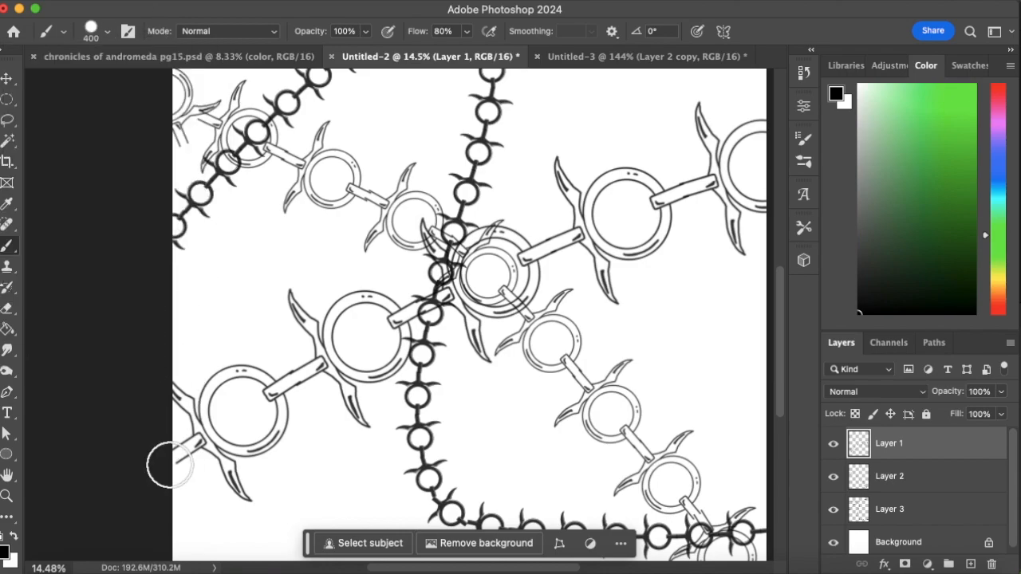
key(bracketleft)
key(bracketleft)
key(bracketleft)
key(bracketleft)
key(bracketleft)
key(bracketleft)
key(bracketleft)
key(bracketleft)
key(bracketleft)
key(bracketleft)
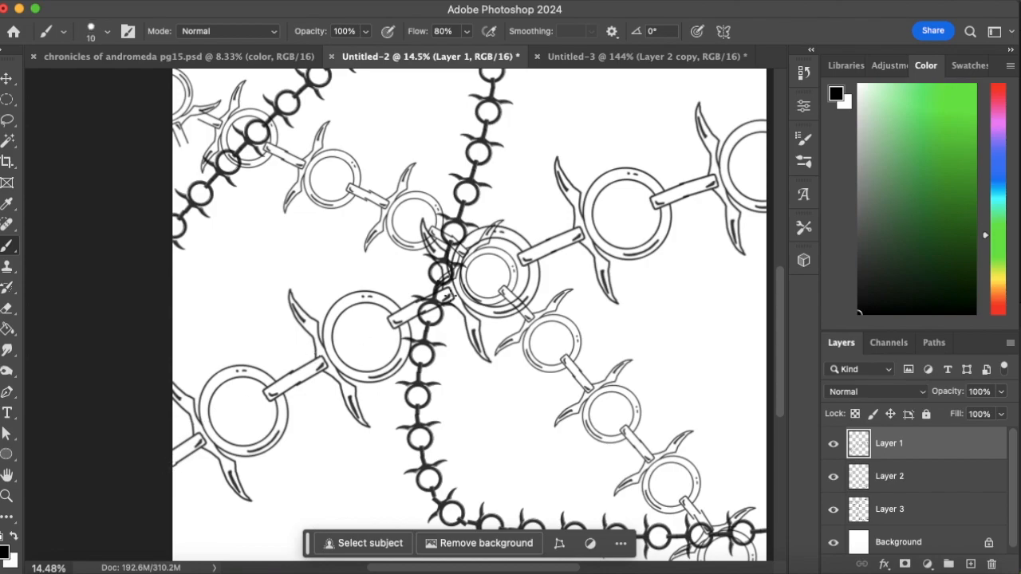
Magic Wand-select the empty areas around and inside the large chain's links on Layer 1, and invert the selection.
click(8, 140)
click(290, 452)
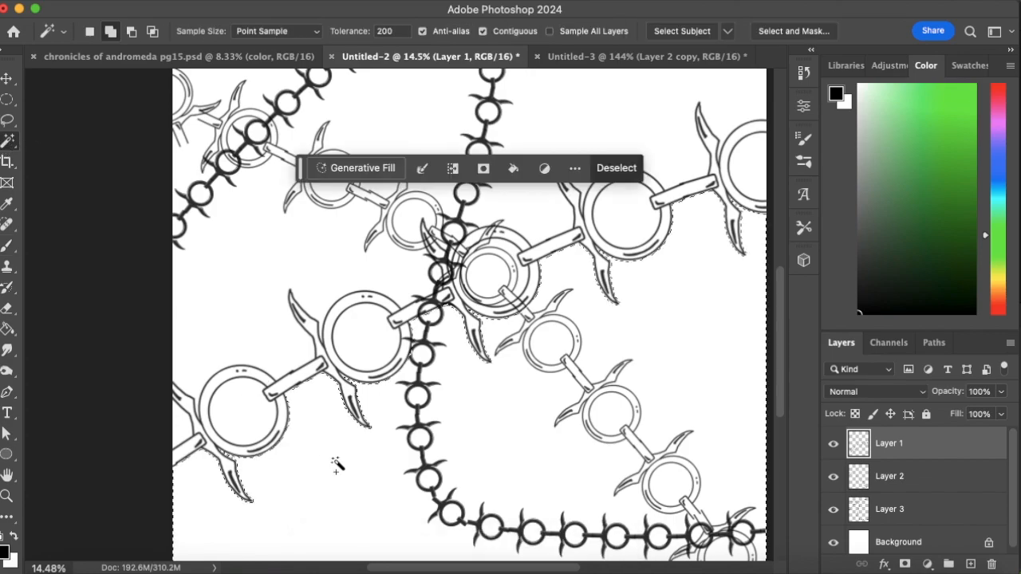
click(185, 429)
click(256, 416)
click(362, 343)
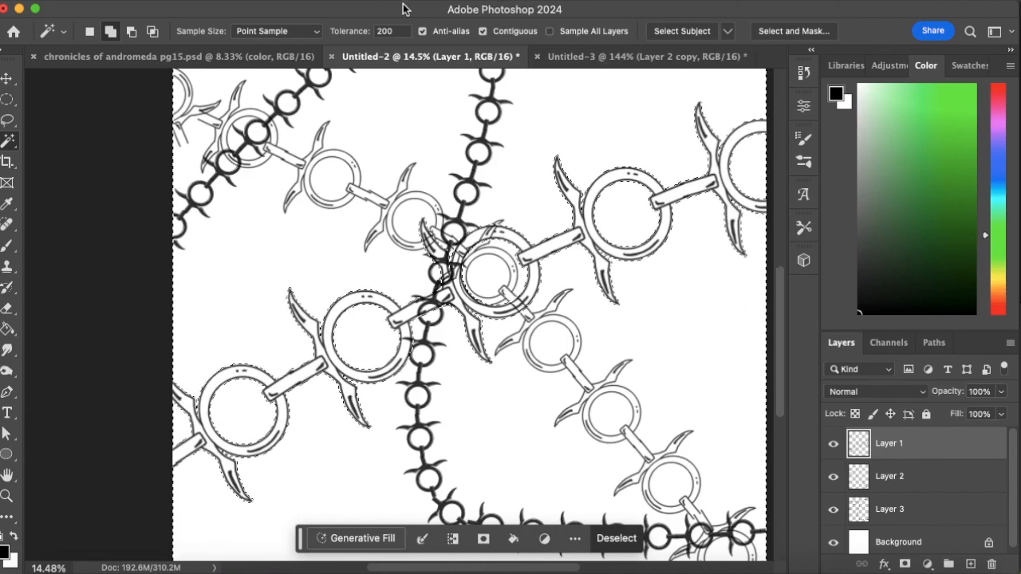
click(367, 2)
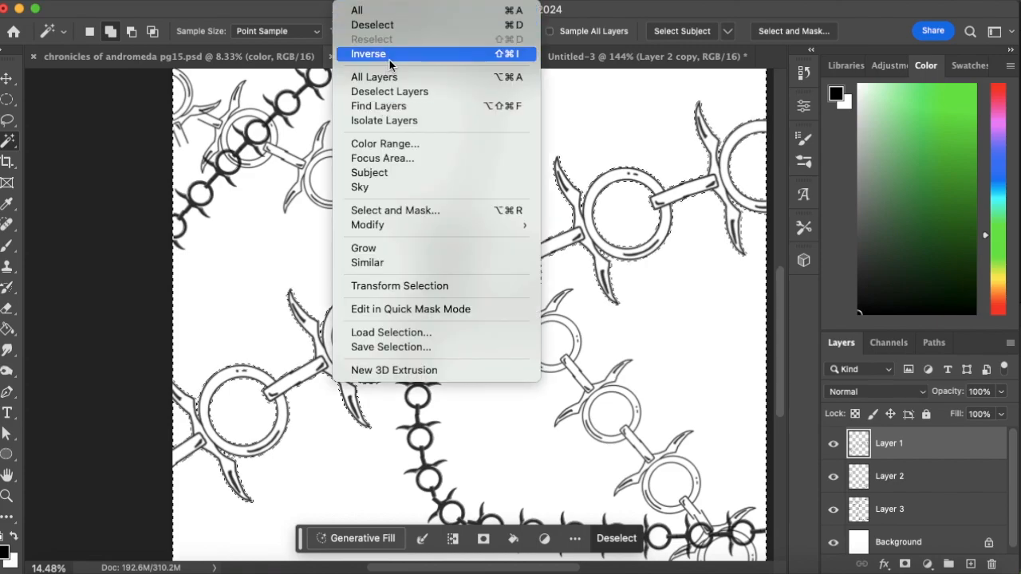
click(390, 55)
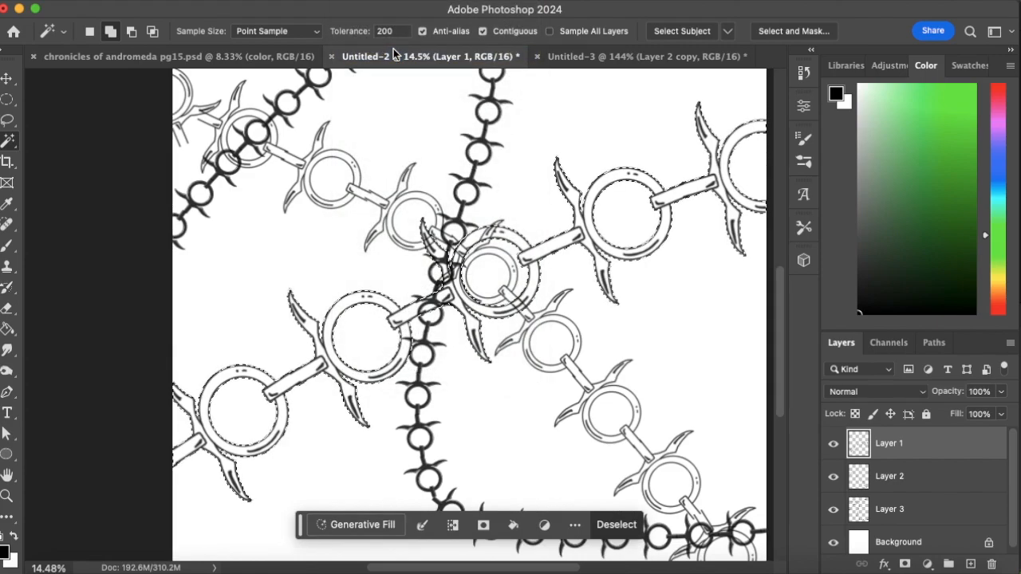
Add a new layer above Layer 2 and fill the large chain's selection with medium gray using the Paint Bucket.
click(929, 479)
click(970, 562)
click(859, 202)
click(10, 329)
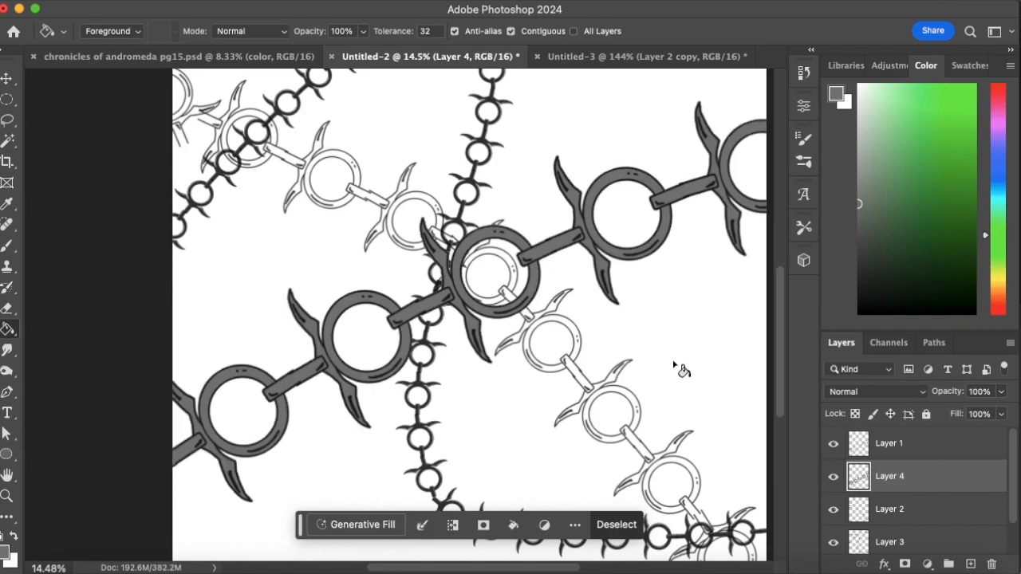
Clear the selection and erase the stray link fragments at the second chain's upper-left end on Layer 2.
click(900, 509)
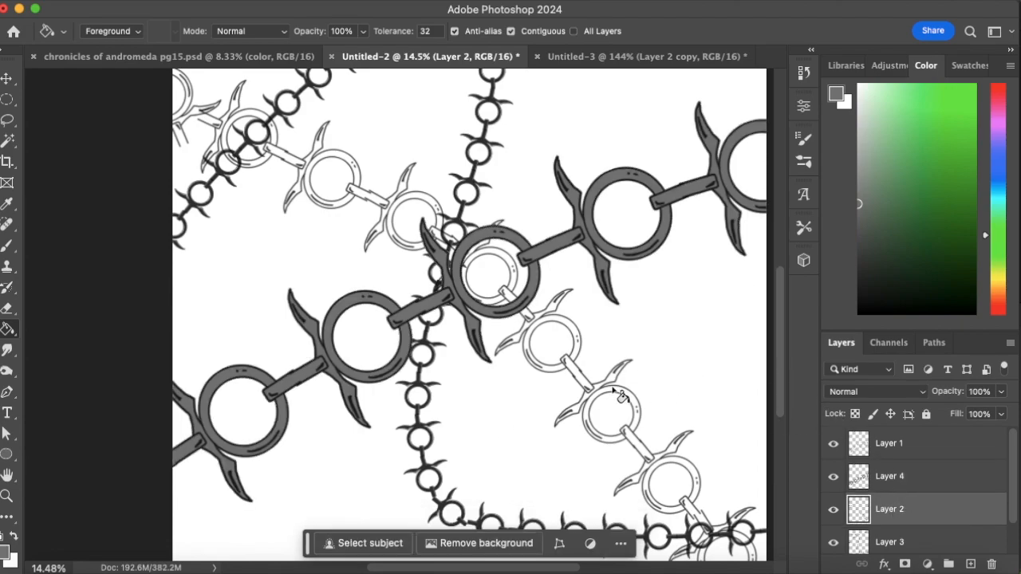
click(8, 245)
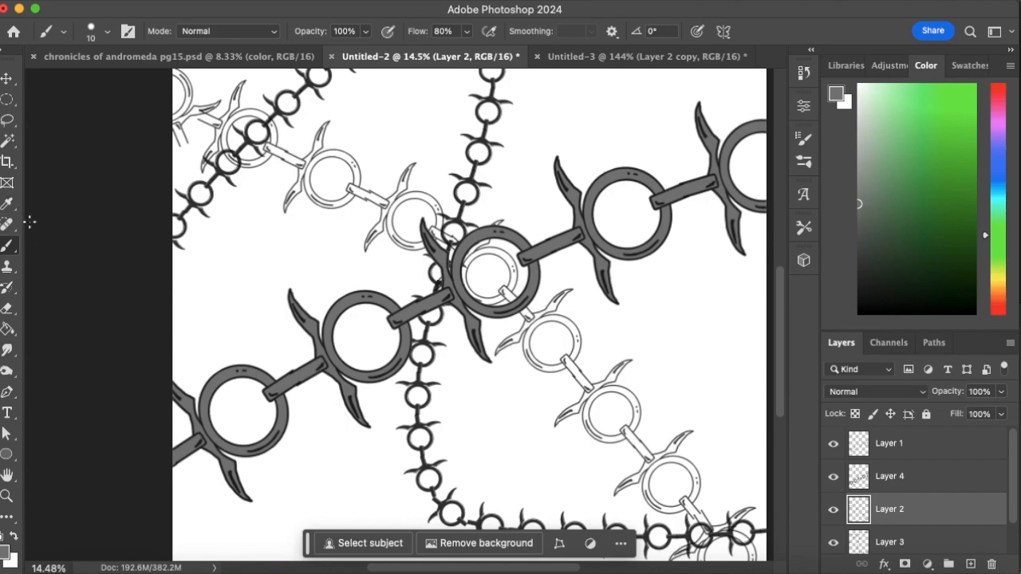
click(8, 141)
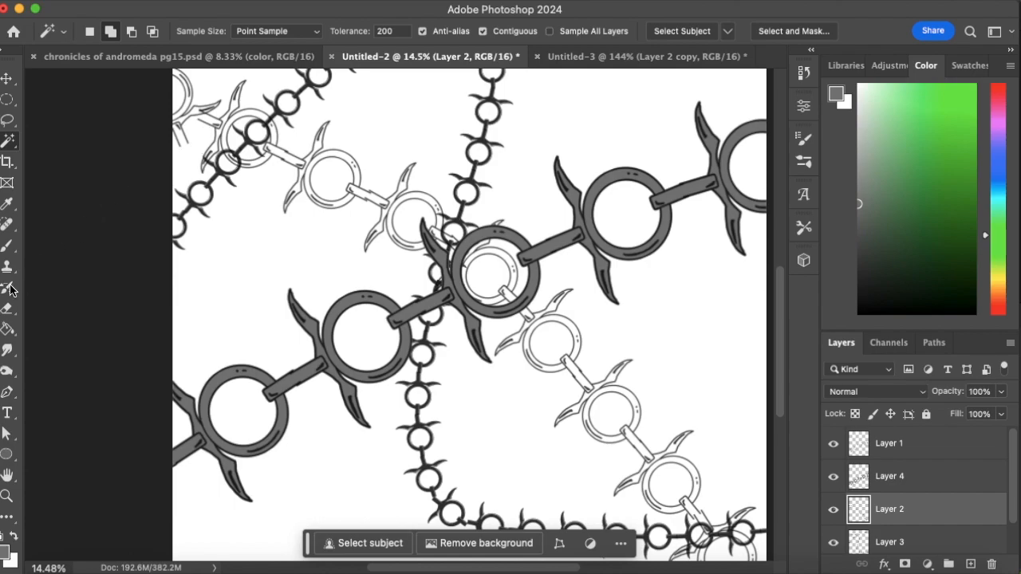
click(7, 308)
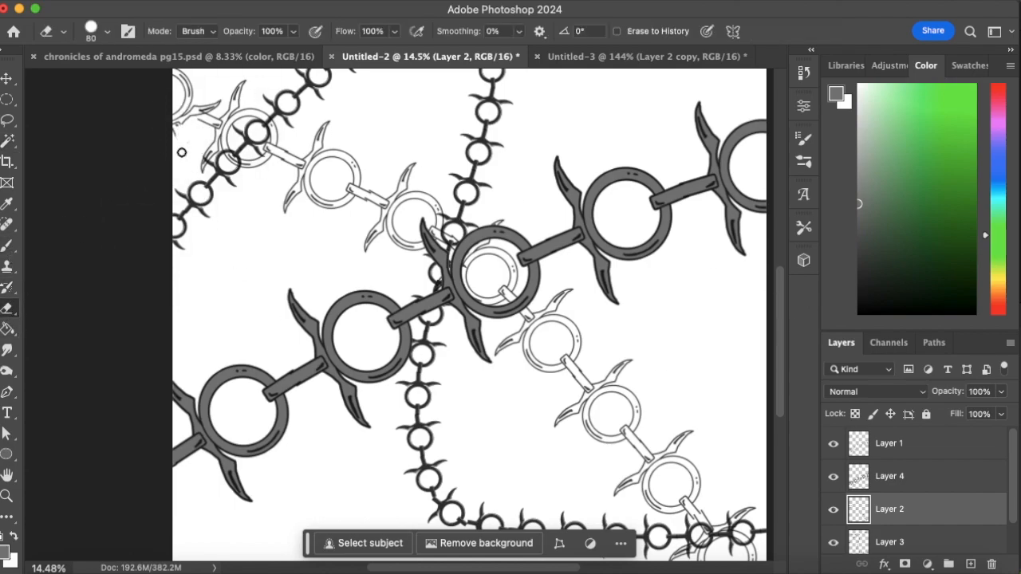
drag(183, 106, 176, 114)
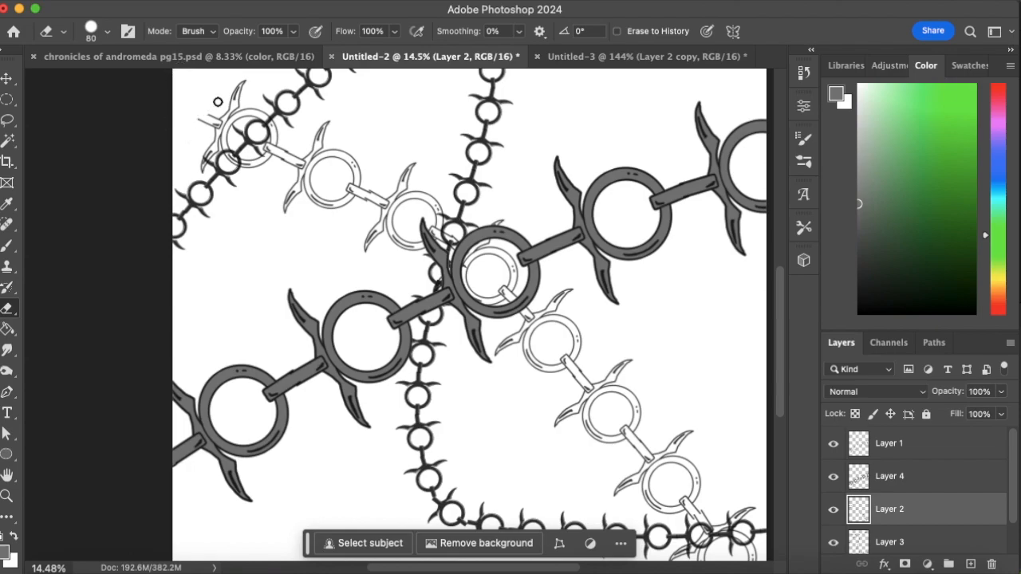
Draw the second chain's missing connecting bar to the page's left edge in black on Layer 2 with the 10 px brush.
click(9, 242)
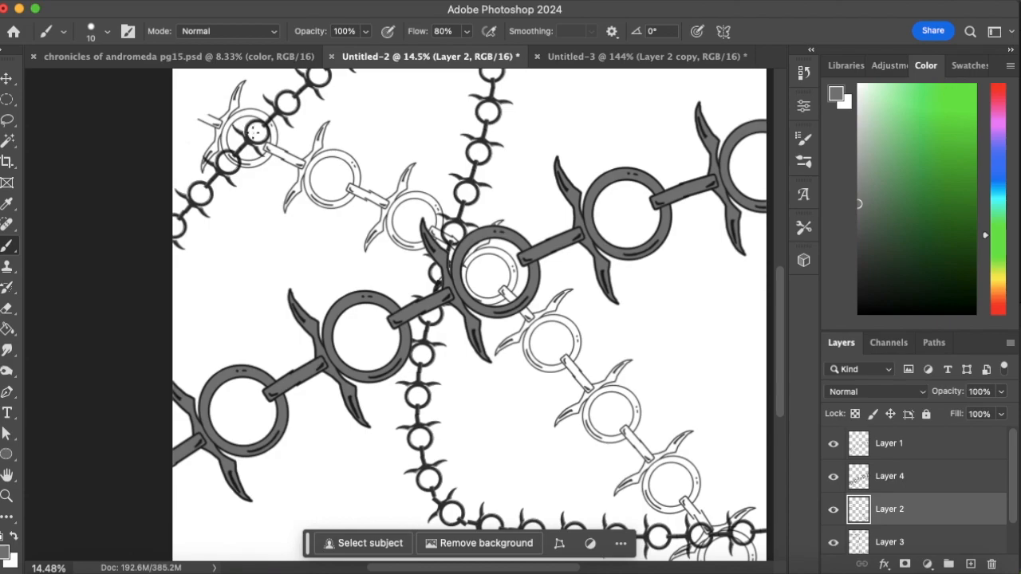
click(860, 313)
Magic Wand-select the empty areas around and inside the second chain's links on Layer 2, and invert the selection.
click(9, 140)
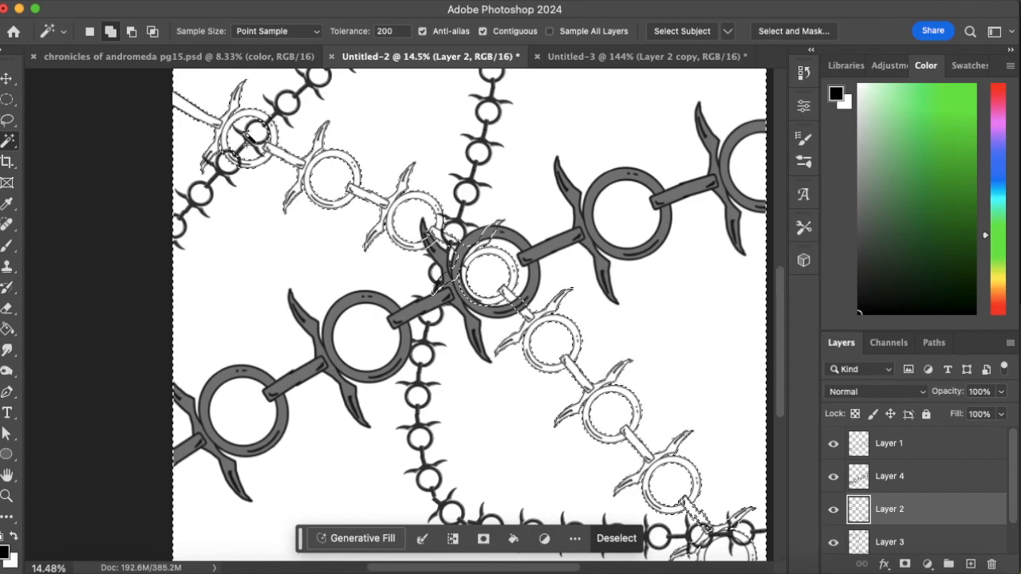
drag(620, 326, 486, 242)
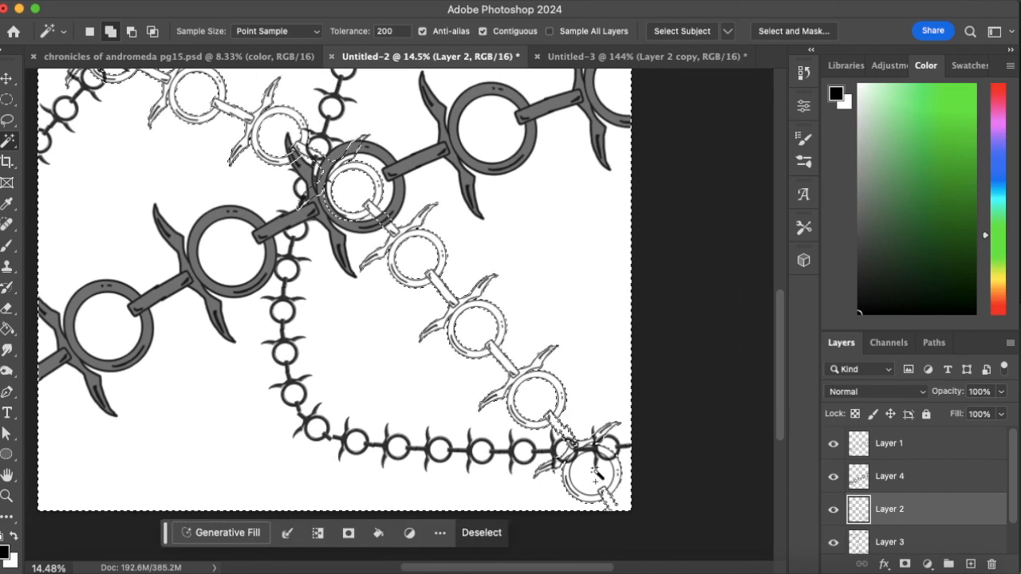
click(363, 6)
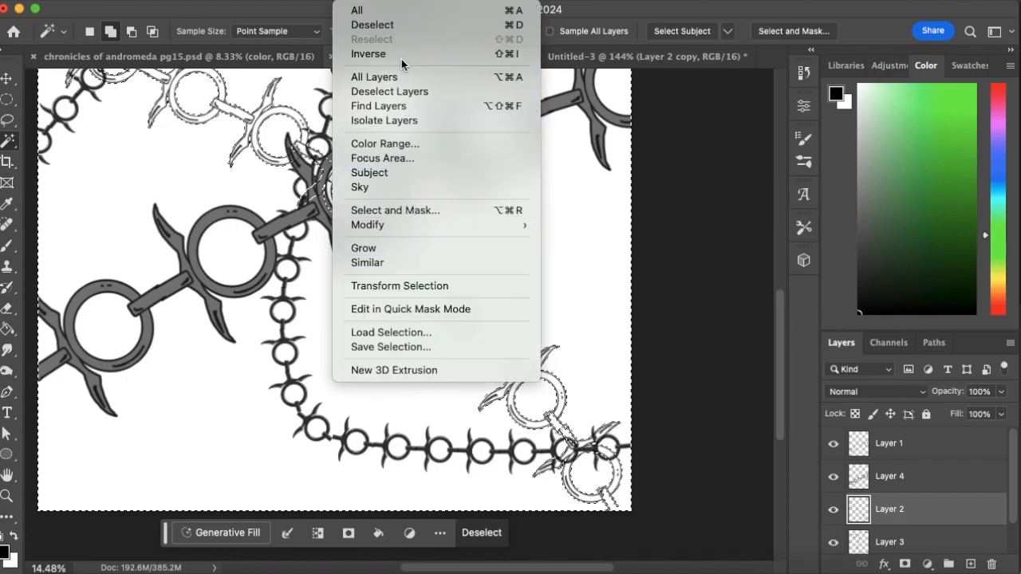
click(401, 54)
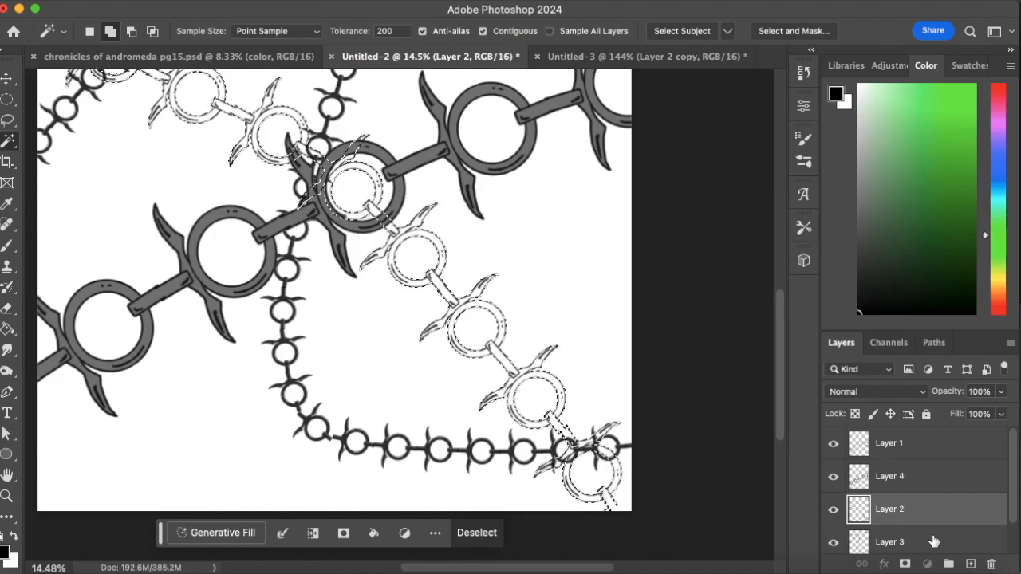
Add a new layer between Layer 2 and Layer 3, fill the second chain's selection with medium gray, and deselect.
click(928, 540)
click(971, 564)
click(859, 193)
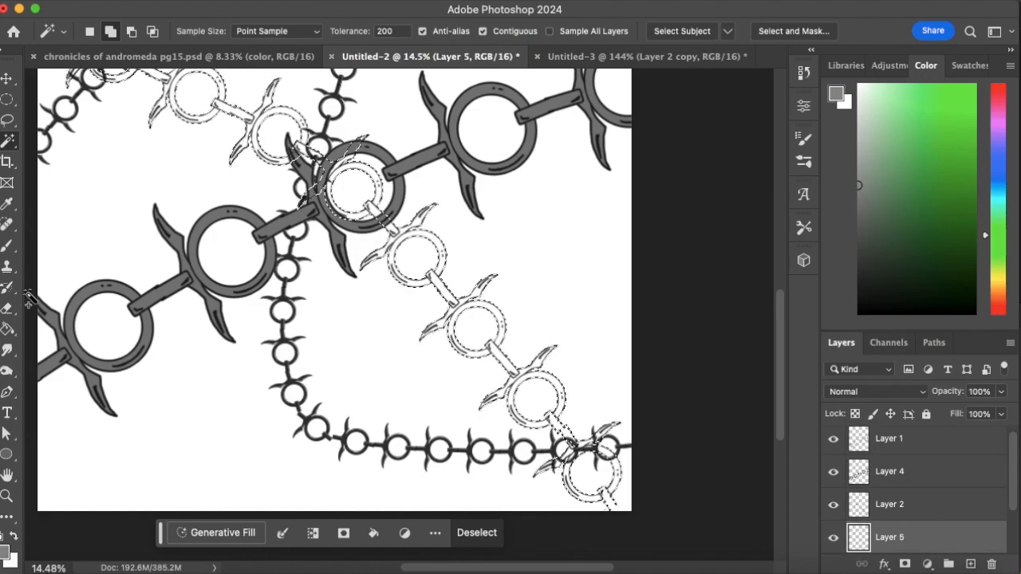
click(7, 328)
click(363, 209)
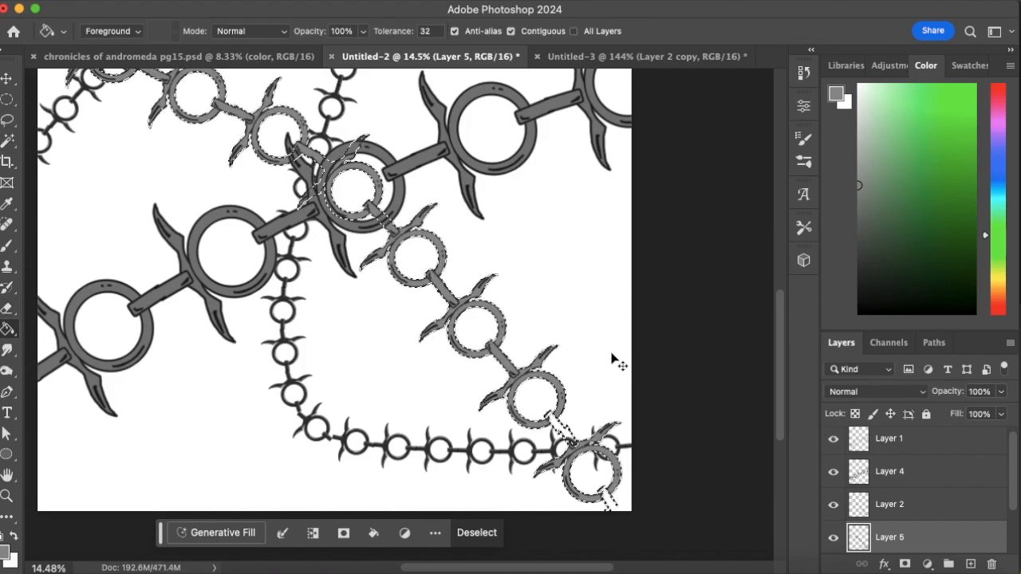
key(ctrl+d)
Merge the second chain's outline on Layer 2 with its gray fill on Layer 5.
key(z)
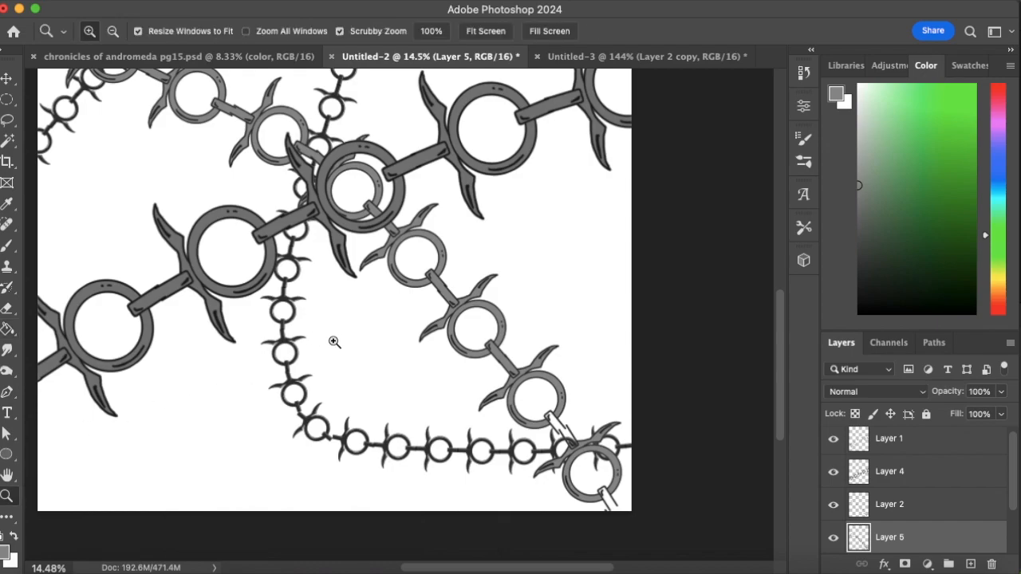
drag(337, 338, 289, 372)
drag(499, 310, 538, 285)
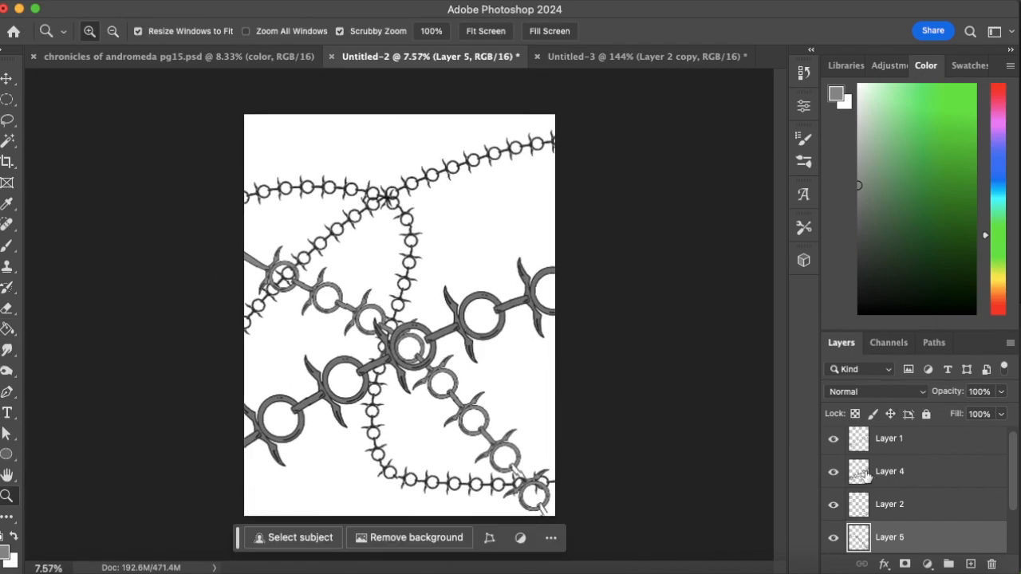
click(921, 477)
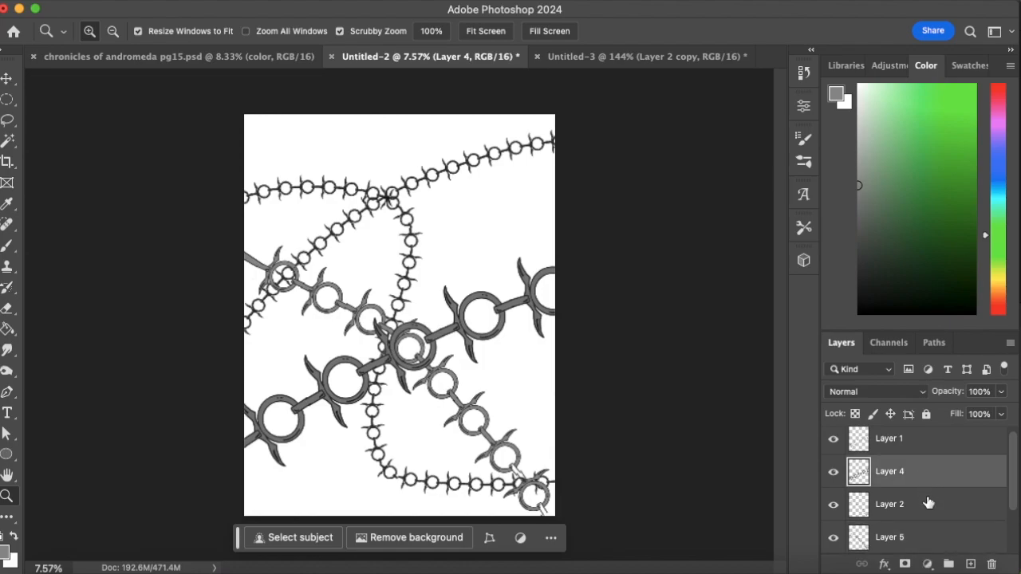
click(922, 512)
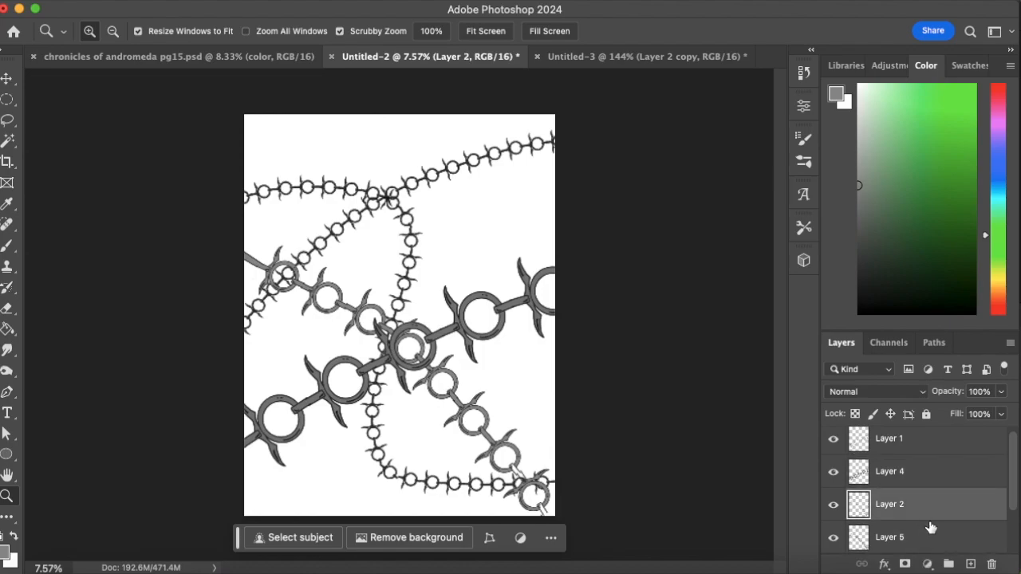
click(834, 541)
click(834, 541)
shift+click(930, 541)
click(284, 2)
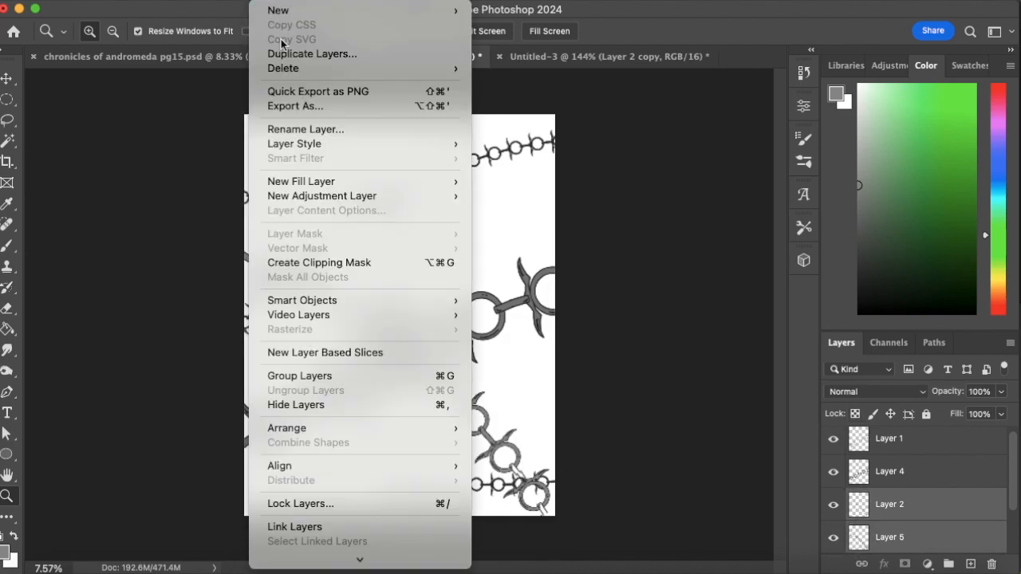
scroll(335, 478, down, 3)
click(347, 512)
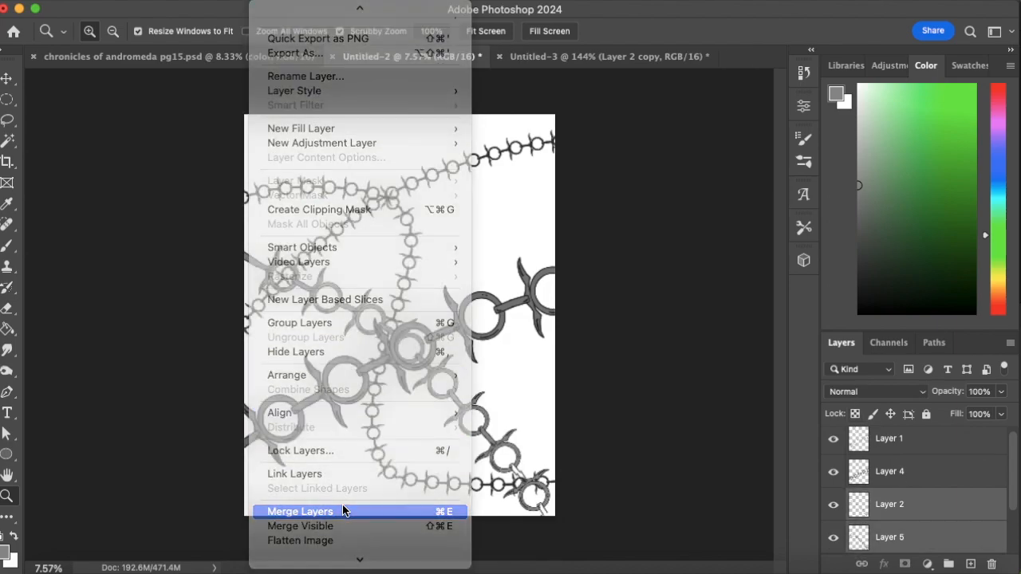
Merge the large chain's outline on Layer 1 with its gray fill on Layer 4.
click(833, 438)
click(833, 439)
click(907, 445)
shift+click(913, 476)
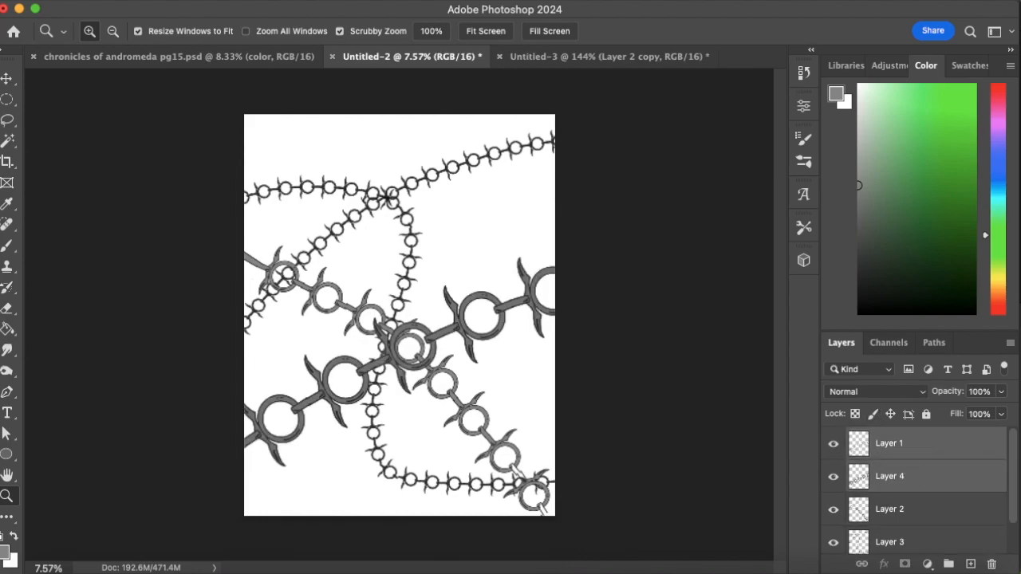
click(284, 2)
scroll(349, 520, down, 2)
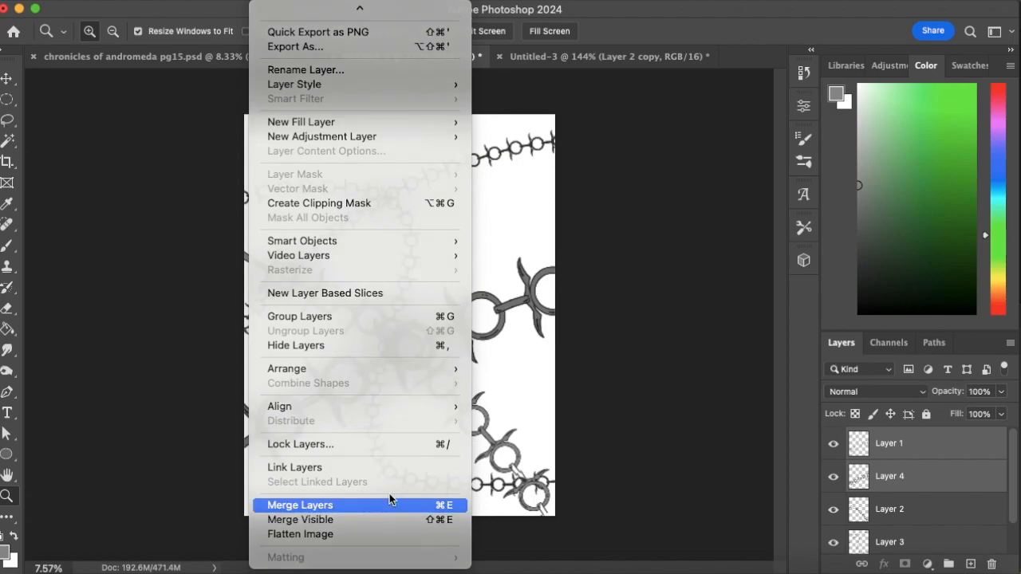
click(378, 501)
Apply a Gaussian Blur with a 9.5-pixel radius to the second chain on Layer 2.
click(908, 485)
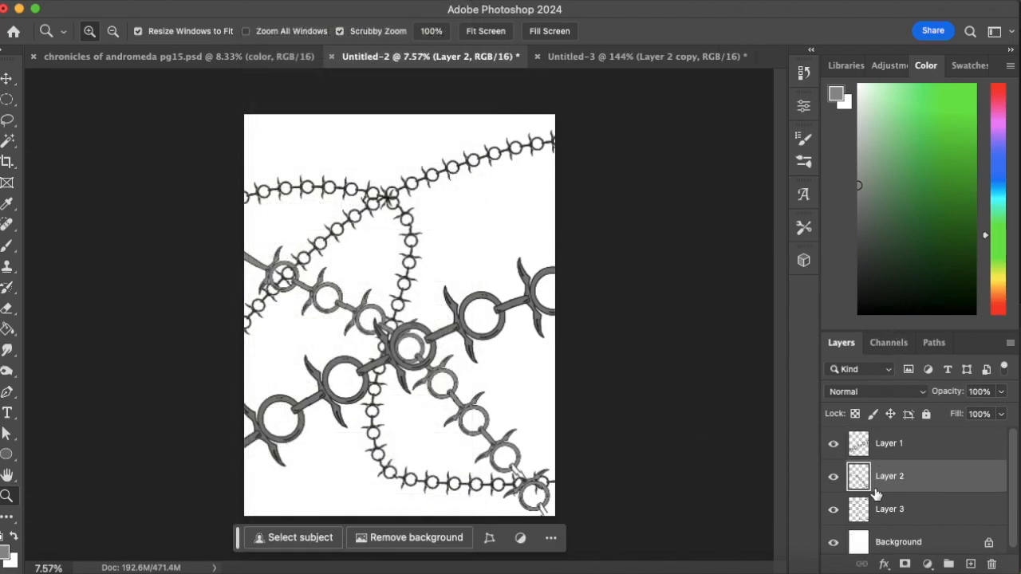
click(834, 477)
click(834, 477)
click(398, 1)
mouse_move(516, 215)
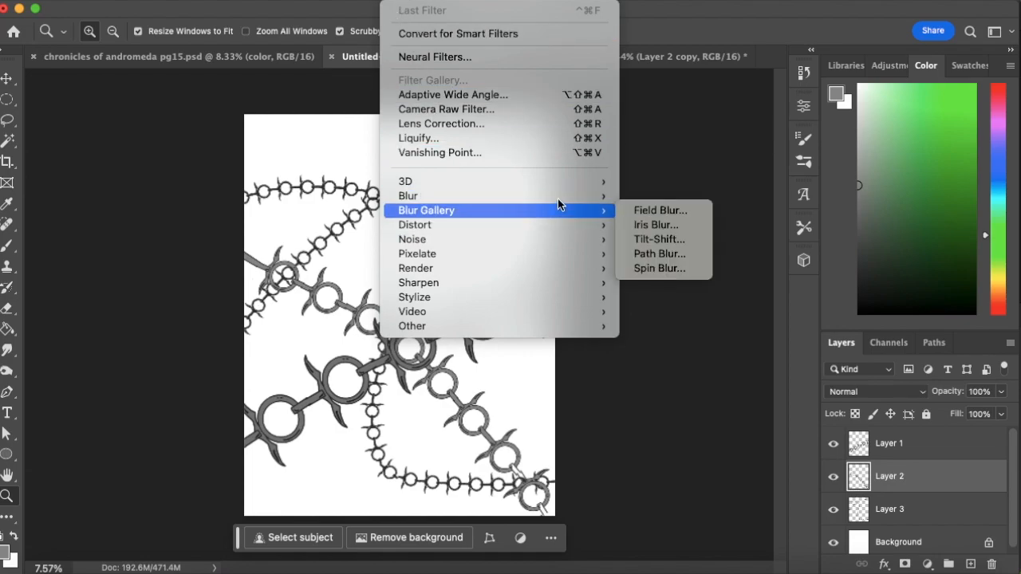
mouse_move(558, 197)
click(678, 254)
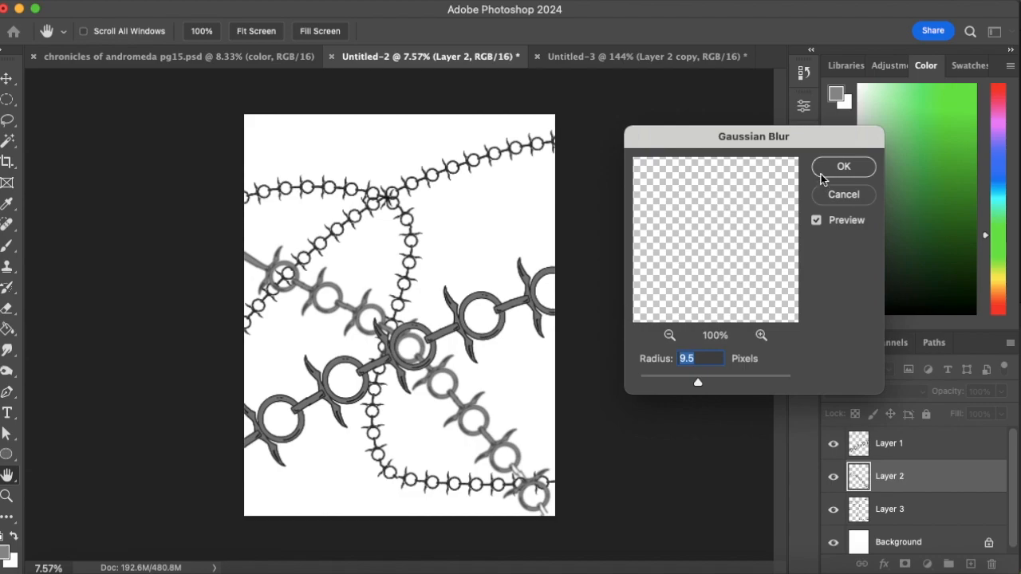
click(830, 173)
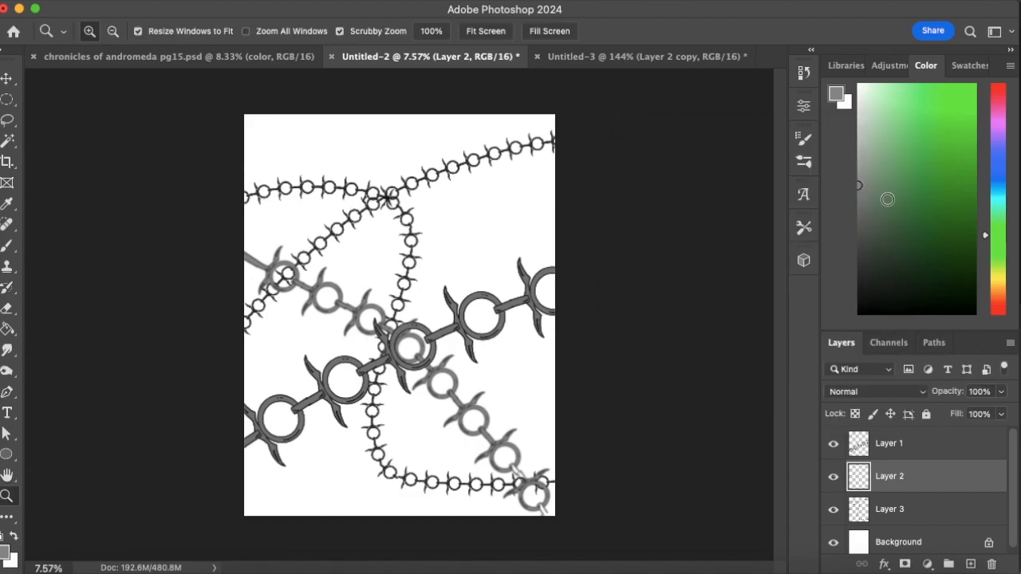
Repeat the same Gaussian Blur on the small background chains on Layer 3.
click(900, 514)
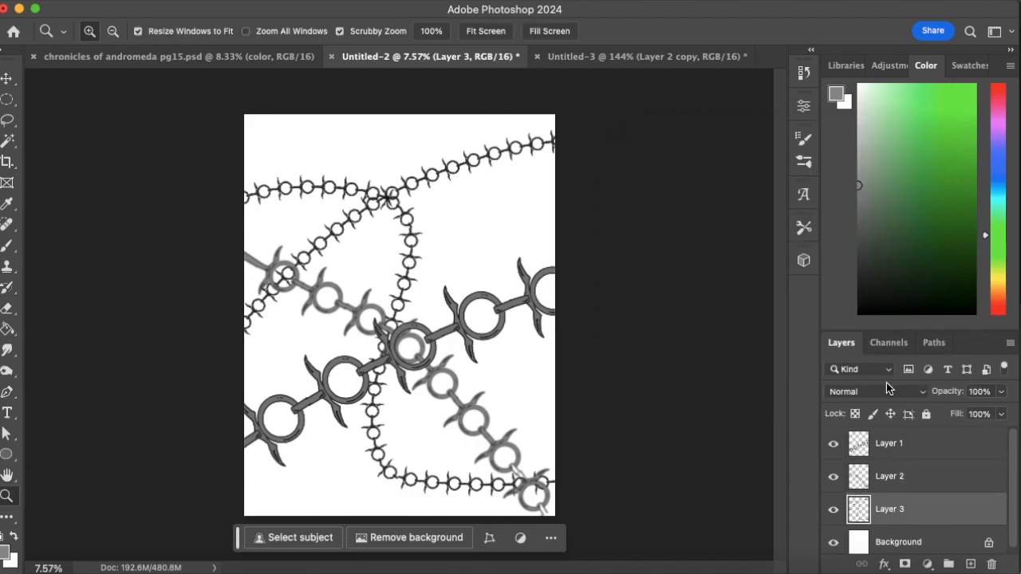
click(378, 4)
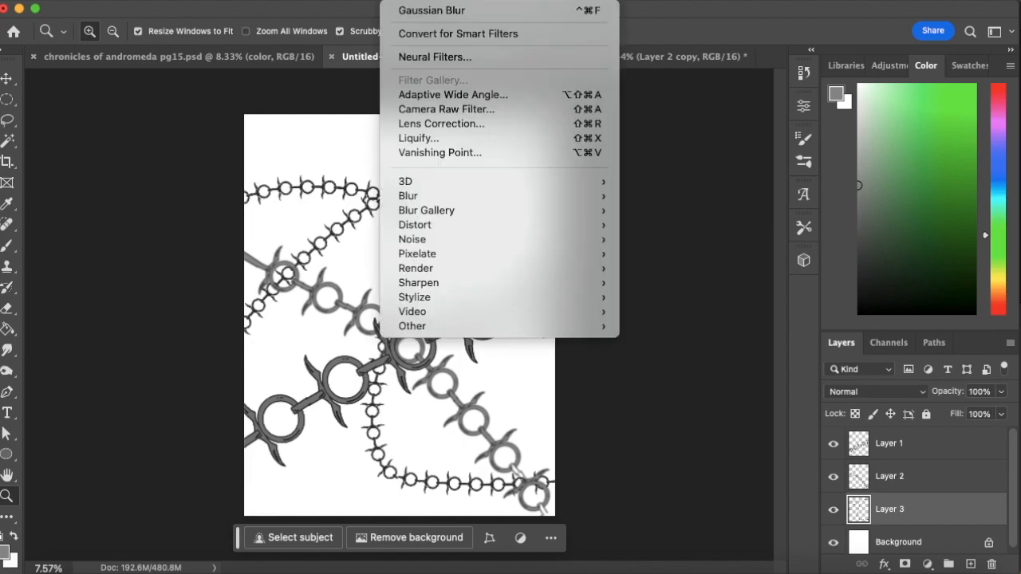
click(470, 11)
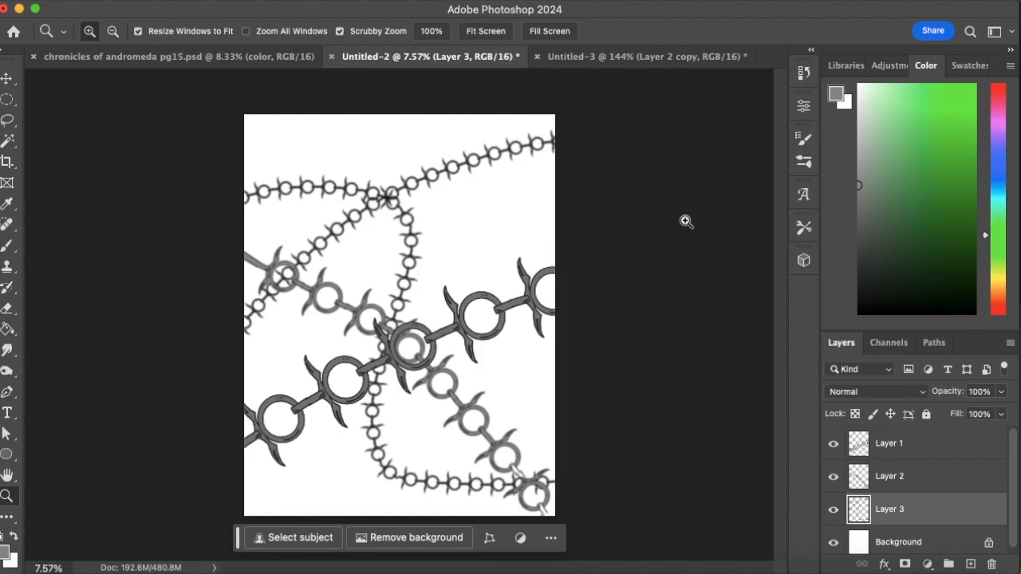
Delete Layers 1, 2 and 3 with all the chains, and add a new empty layer above the background.
drag(316, 189, 387, 160)
drag(395, 288, 448, 341)
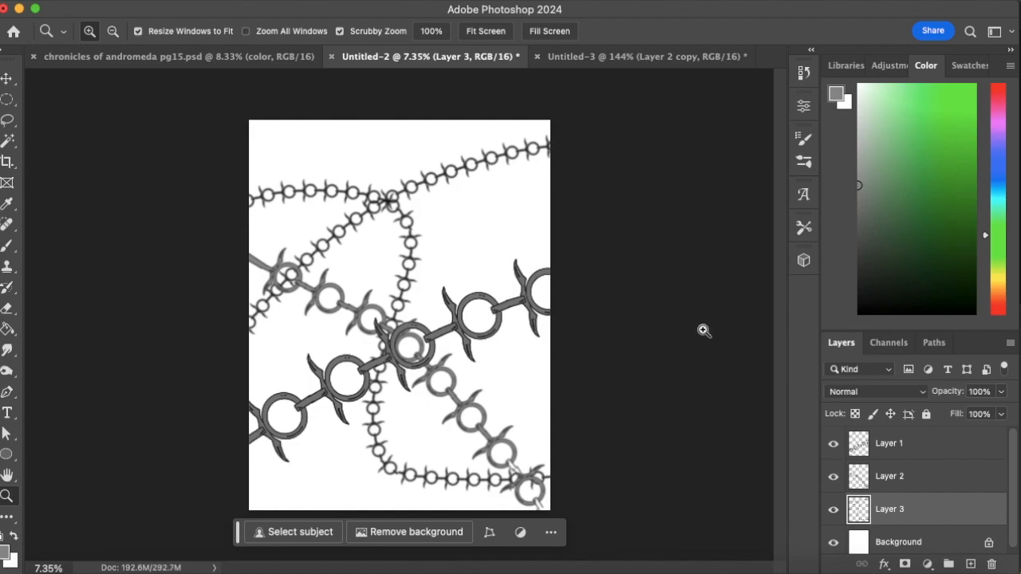
click(932, 451)
shift+click(927, 512)
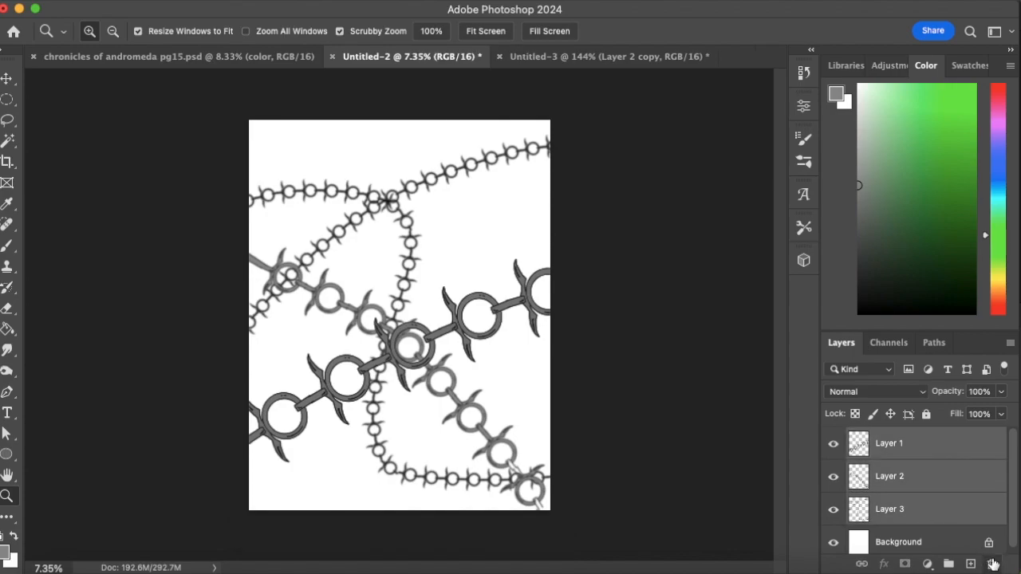
click(991, 564)
click(568, 216)
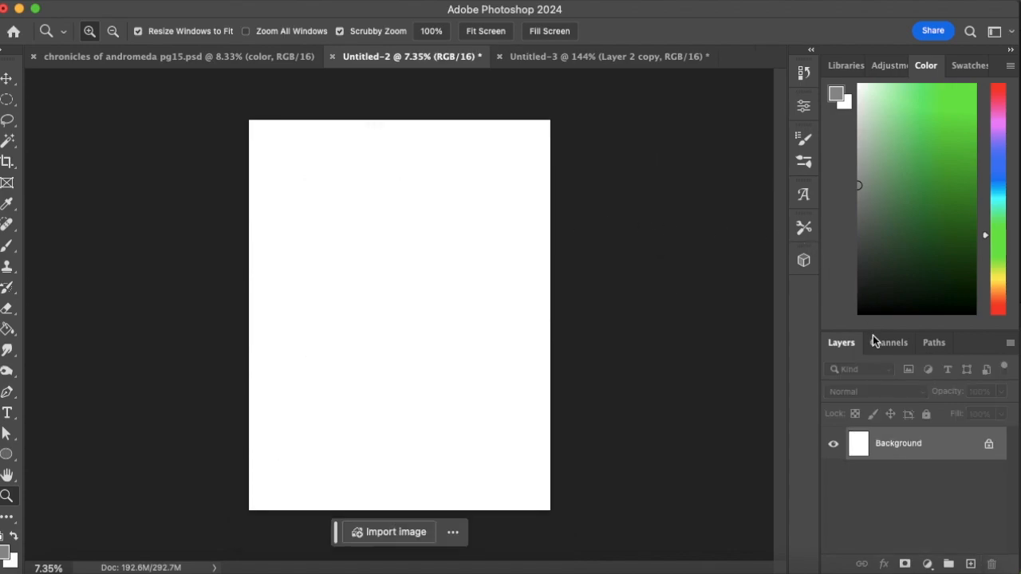
click(969, 564)
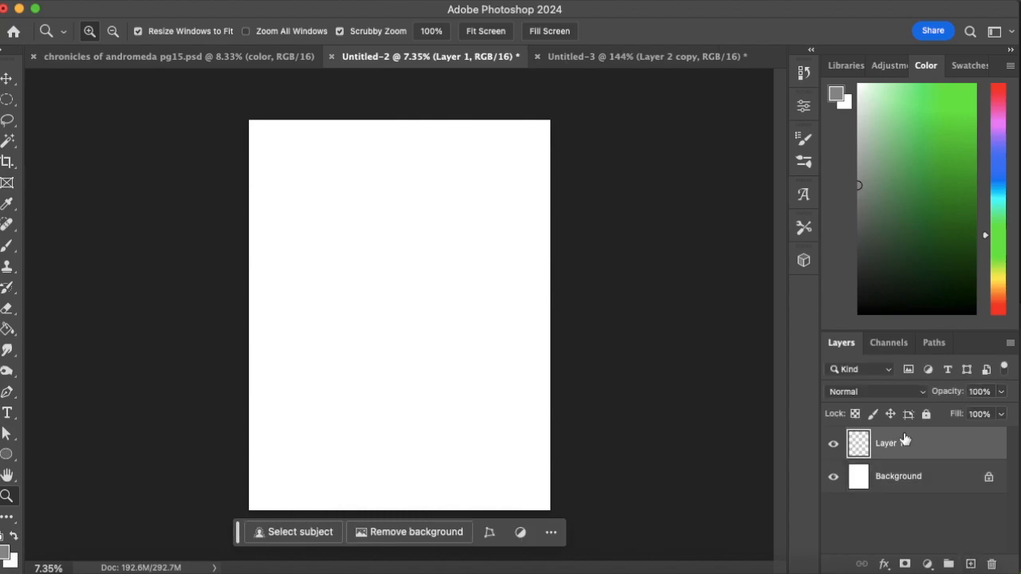
Switch to the Untitled-3 document and choose the "basic chain no color" brush preset.
click(599, 57)
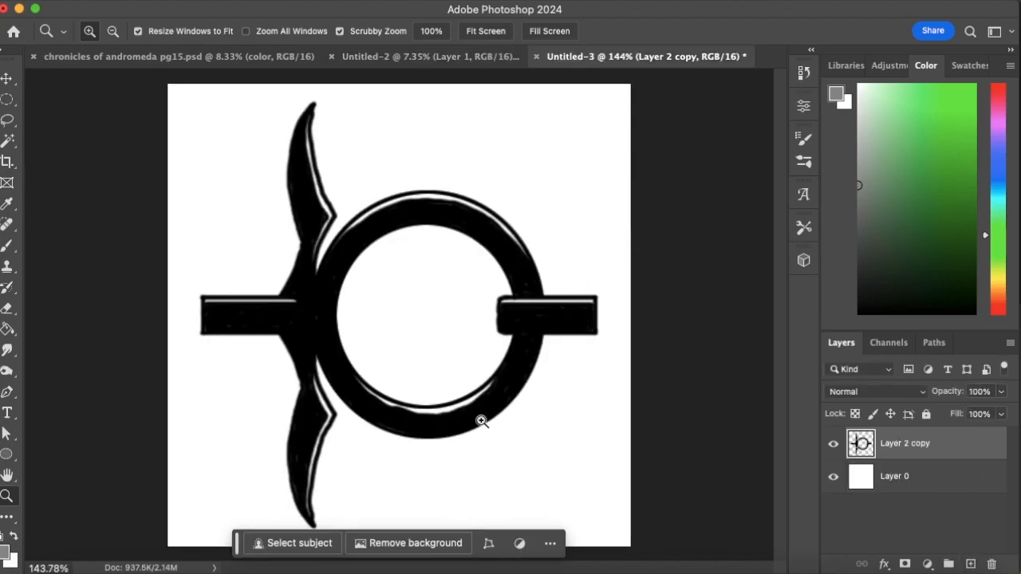
click(7, 246)
click(107, 32)
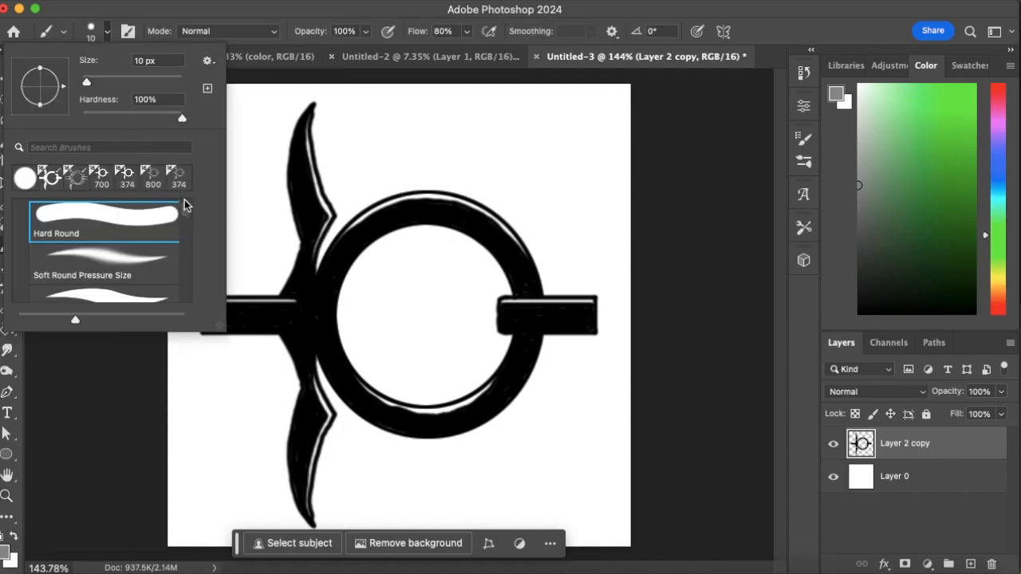
drag(184, 200, 186, 310)
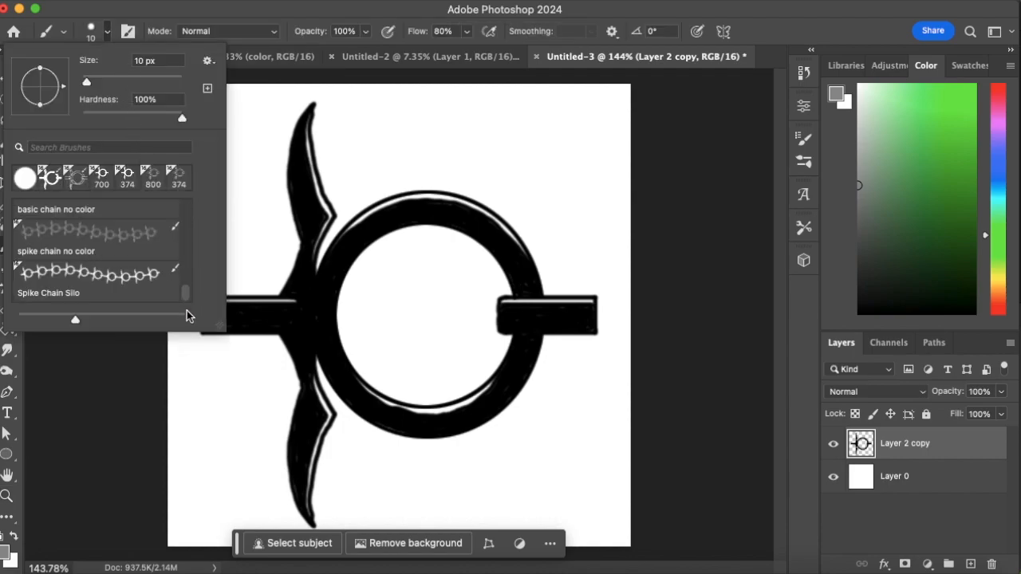
click(140, 221)
drag(187, 287, 187, 284)
click(303, 8)
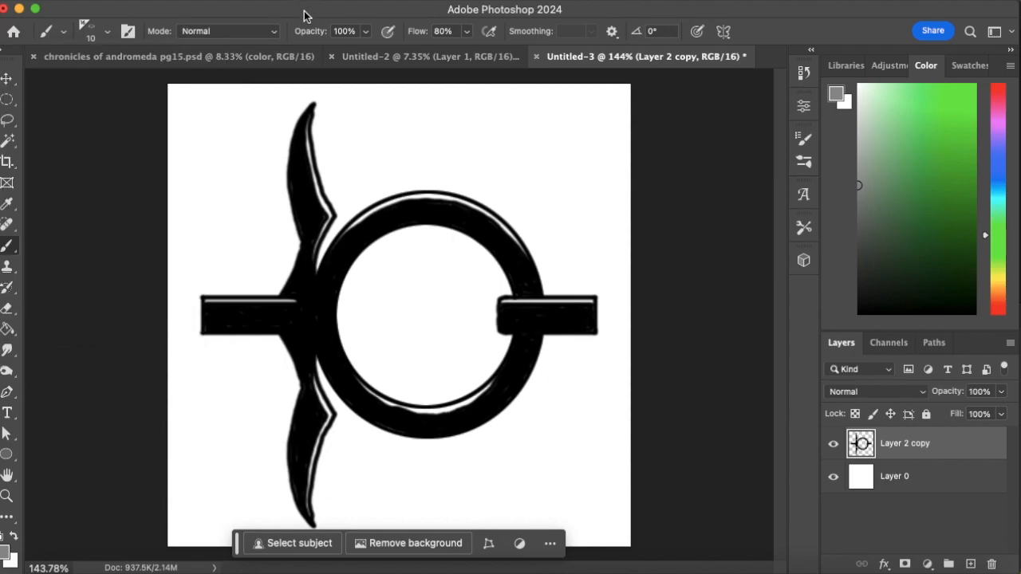
Delete the solid spike link's layer, Layer 2 copy, and add a new empty layer above Layer 0.
click(992, 564)
click(547, 214)
click(968, 564)
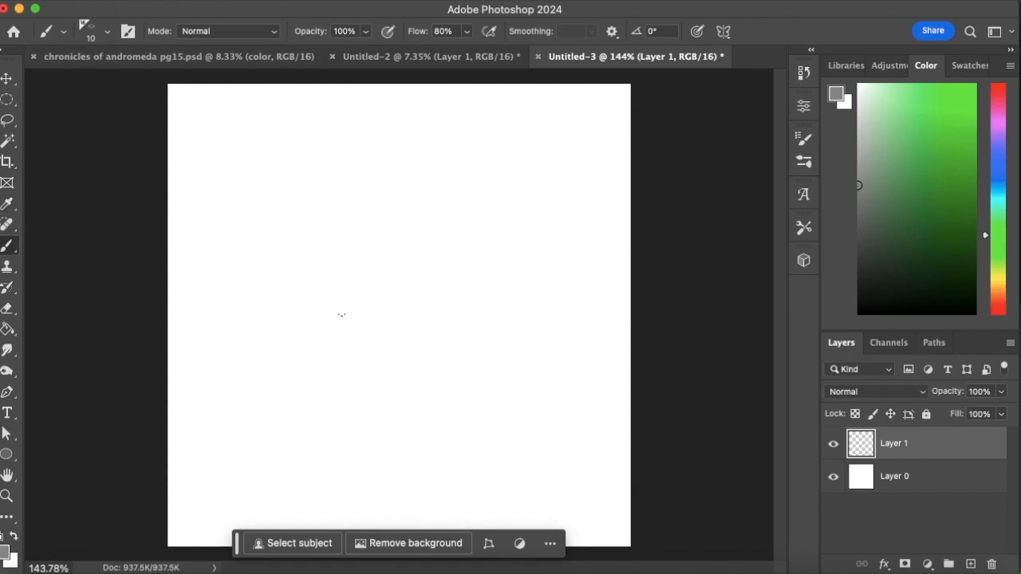
Set the chain brush to 250 px and stamp one black basic chain link near the middle of the canvas on Layer 1.
key(bracketright)
key(bracketright)
key(bracketright)
key(bracketright)
key(bracketright)
key(bracketright)
key(bracketright)
key(bracketright)
key(bracketright)
key(bracketright)
key(bracketright)
key(bracketright)
key(bracketright)
key(bracketright)
key(bracketright)
key(bracketright)
key(bracketright)
key(bracketright)
key(bracketright)
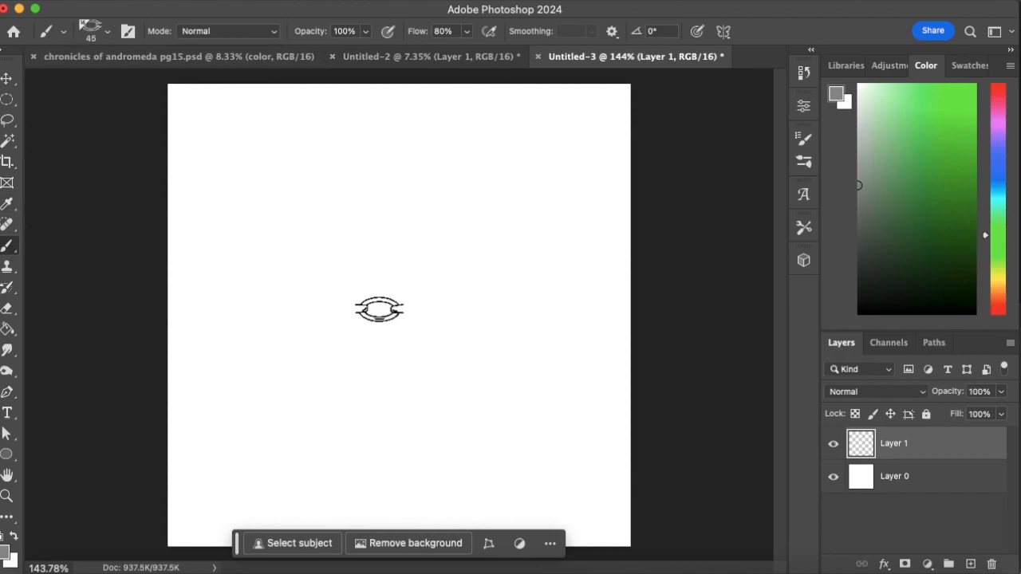
key(bracketleft)
key(bracketleft)
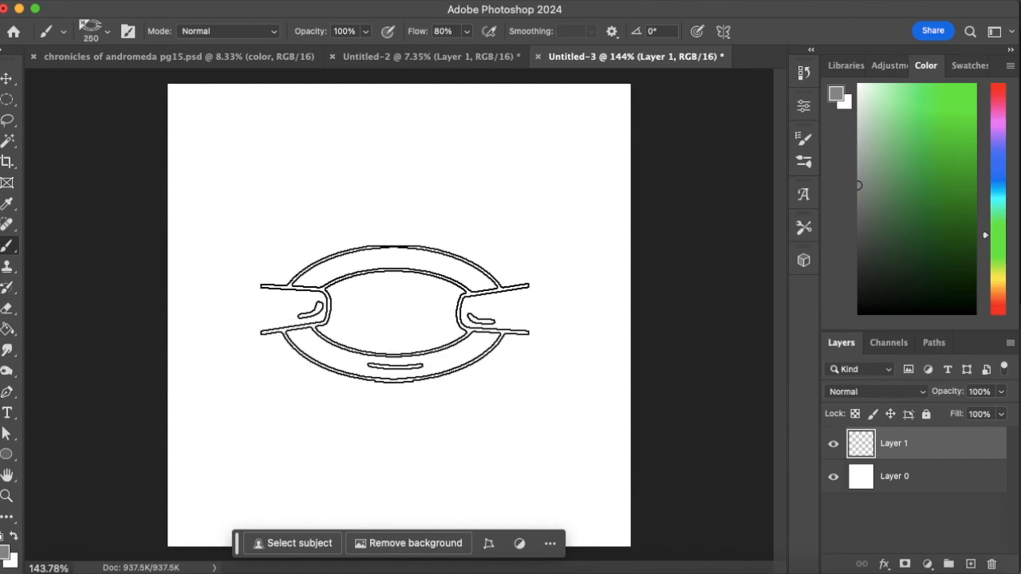
click(859, 312)
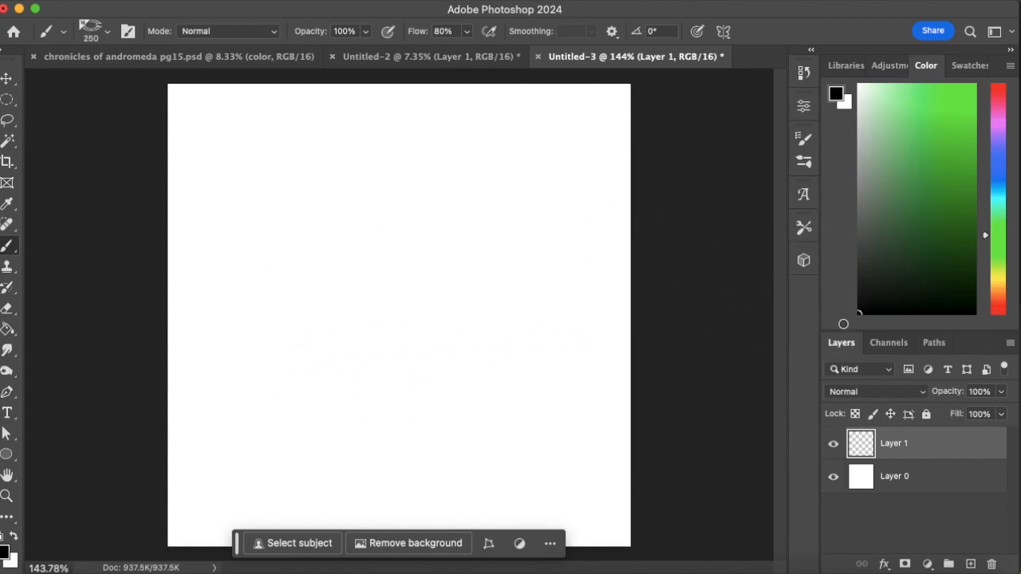
click(375, 325)
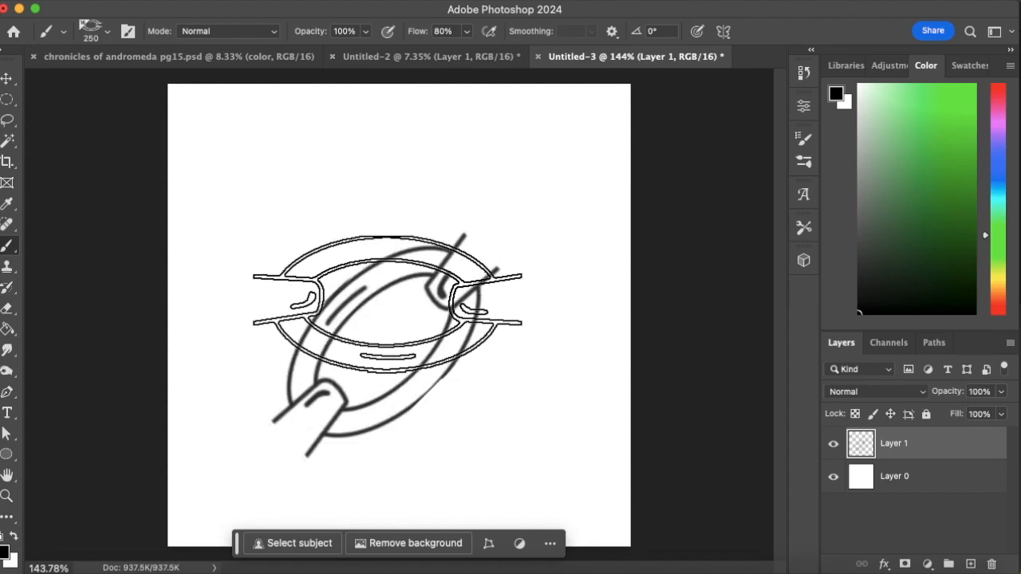
Replace the stamped link on Layer 1 with a new black basic chain link at a different random angle near the canvas centre.
key(super+z)
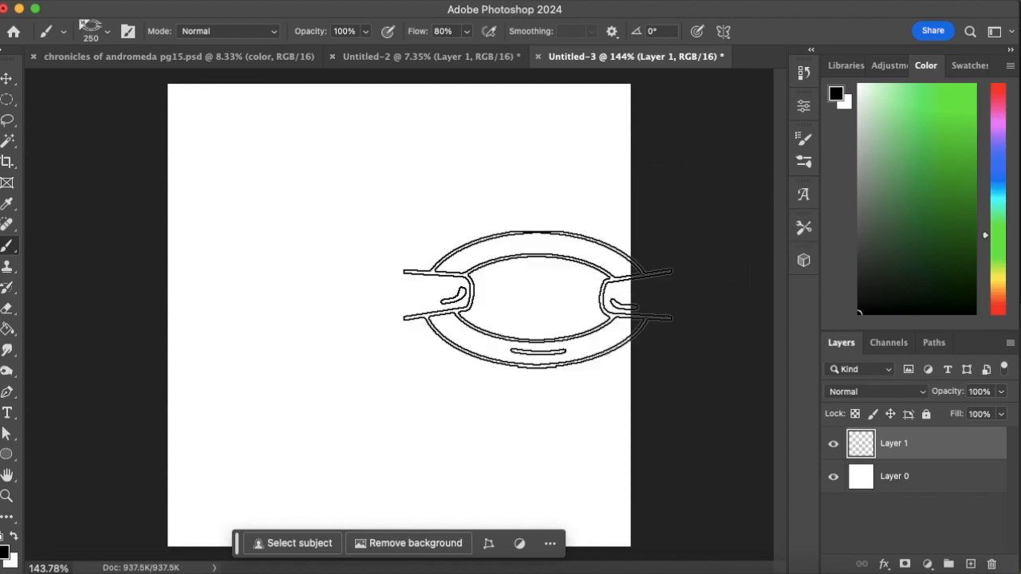
click(406, 329)
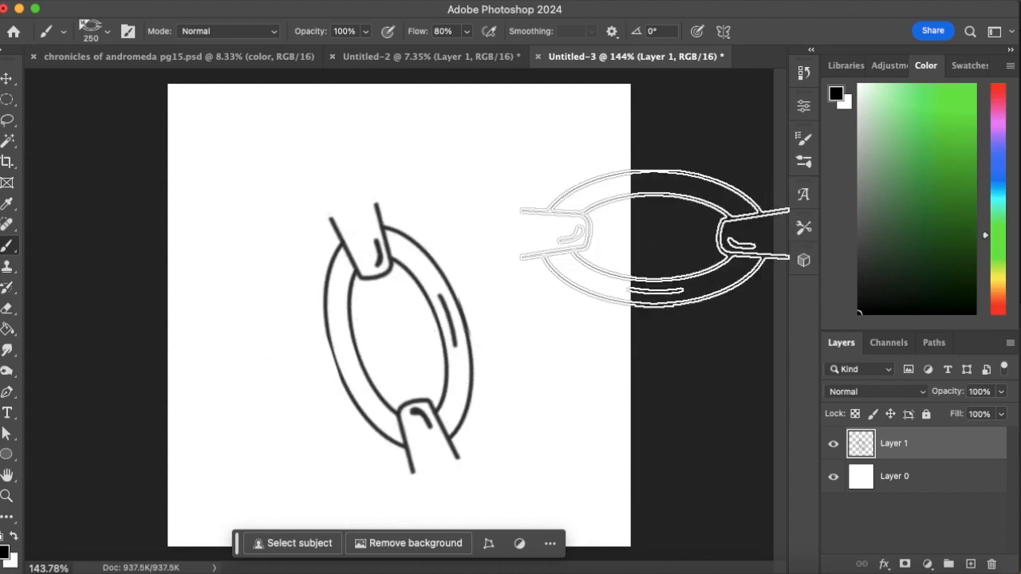
key(super+z)
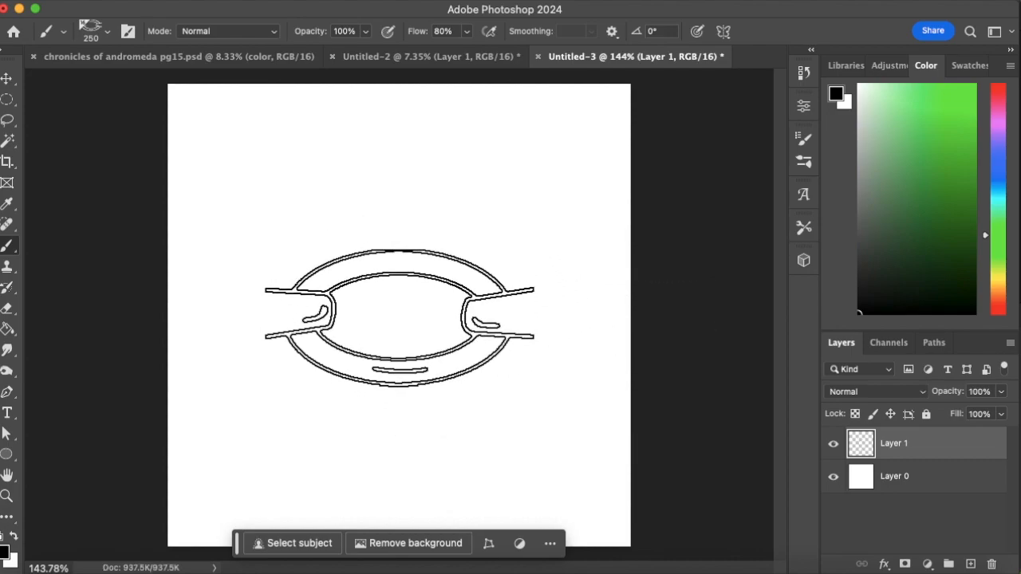
click(387, 334)
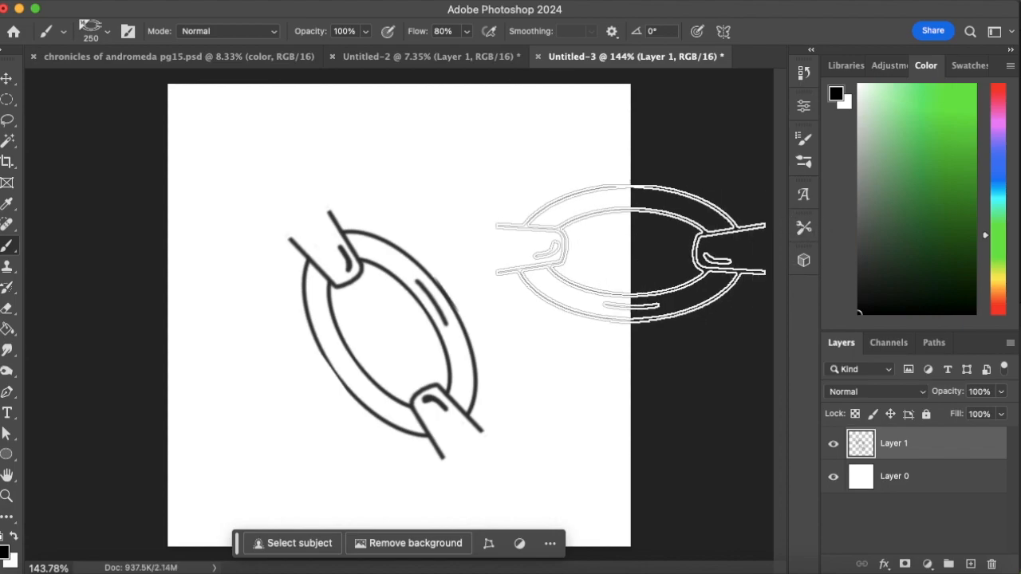
Rotate the stamped link about 56° counterclockwise so it lies horizontally, and apply the transform.
click(6, 78)
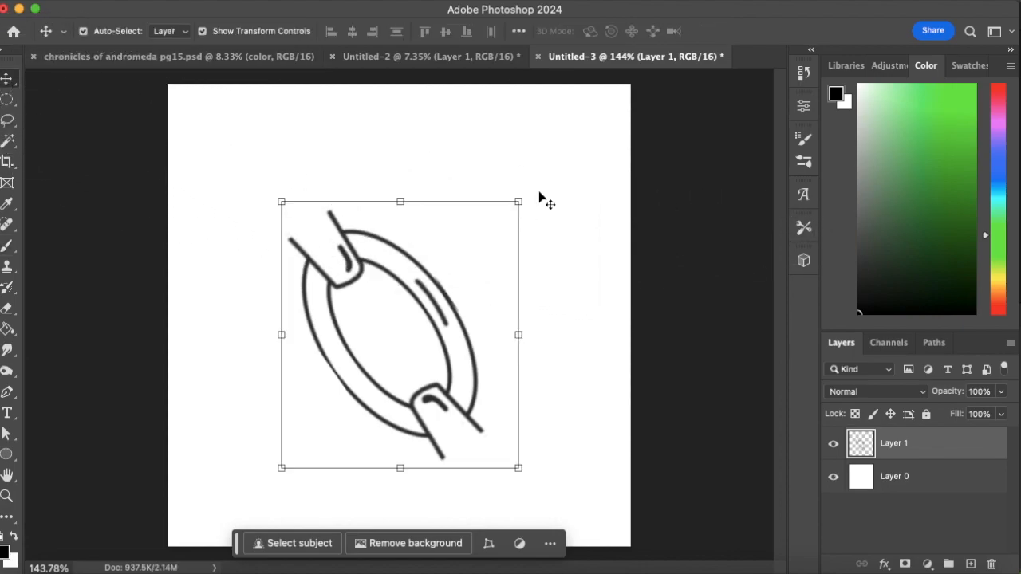
drag(531, 189, 345, 128)
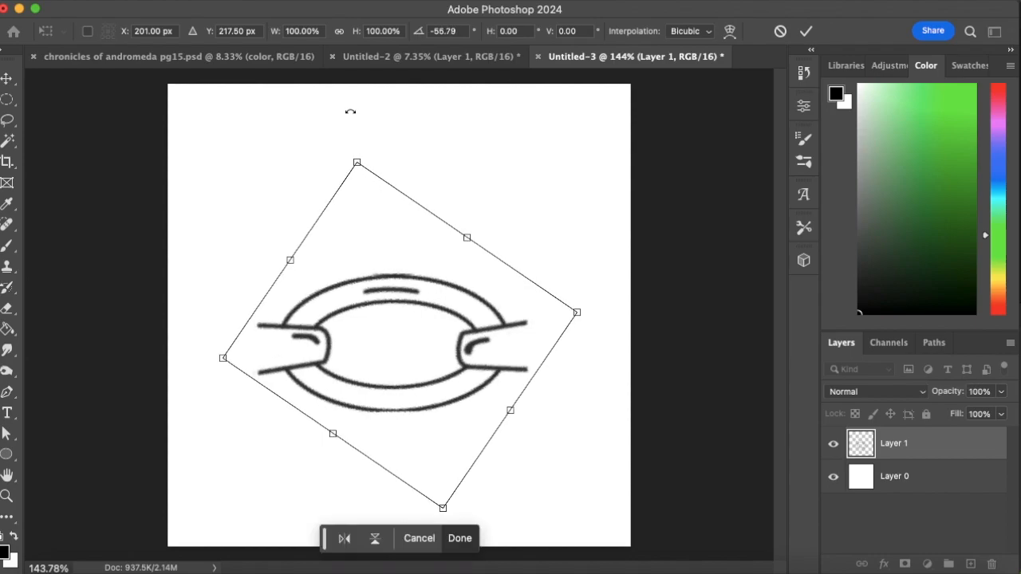
click(780, 32)
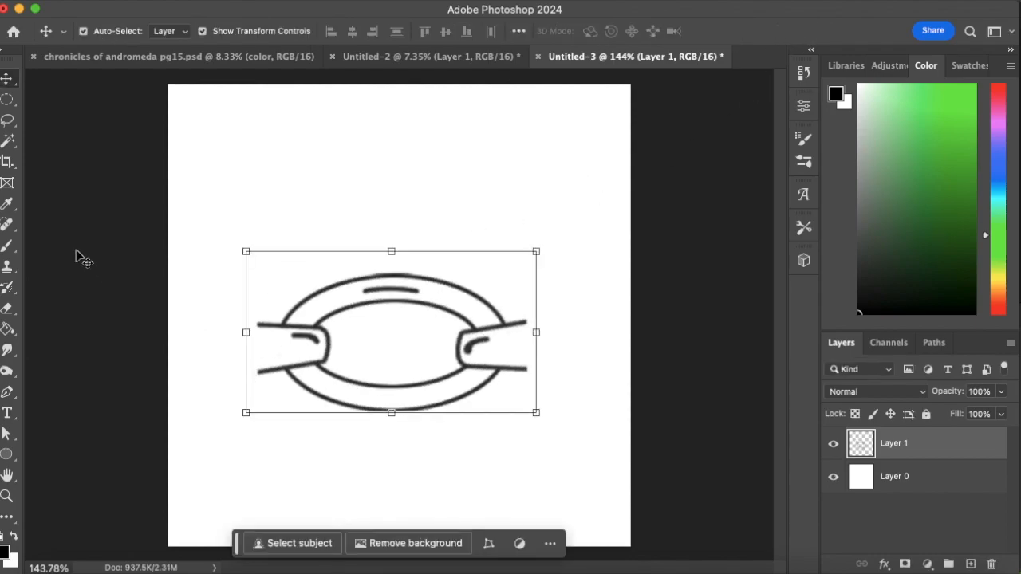
Switch the Brush tool from the chain preset to the Hard Round preset.
key(b)
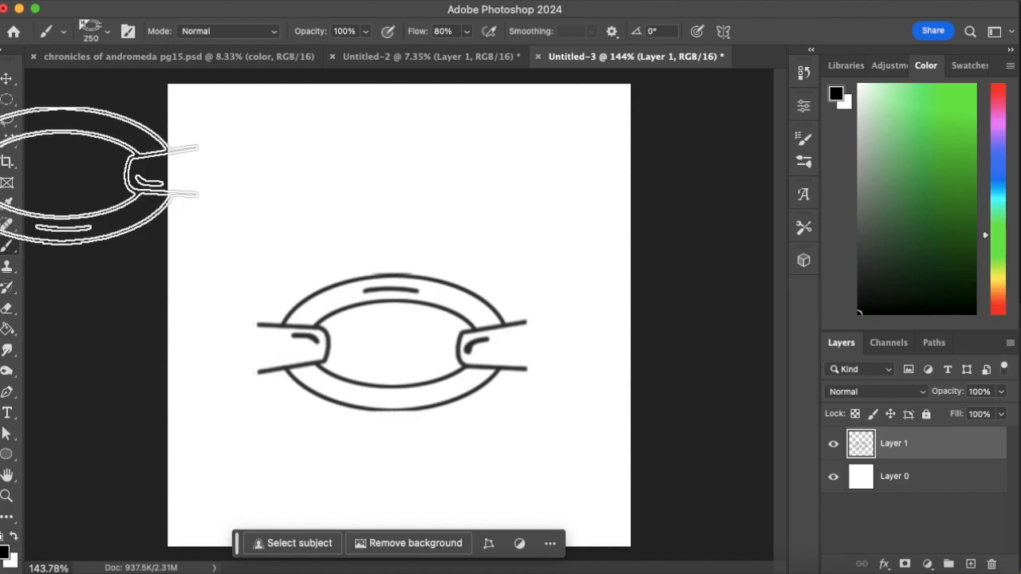
click(107, 32)
click(24, 177)
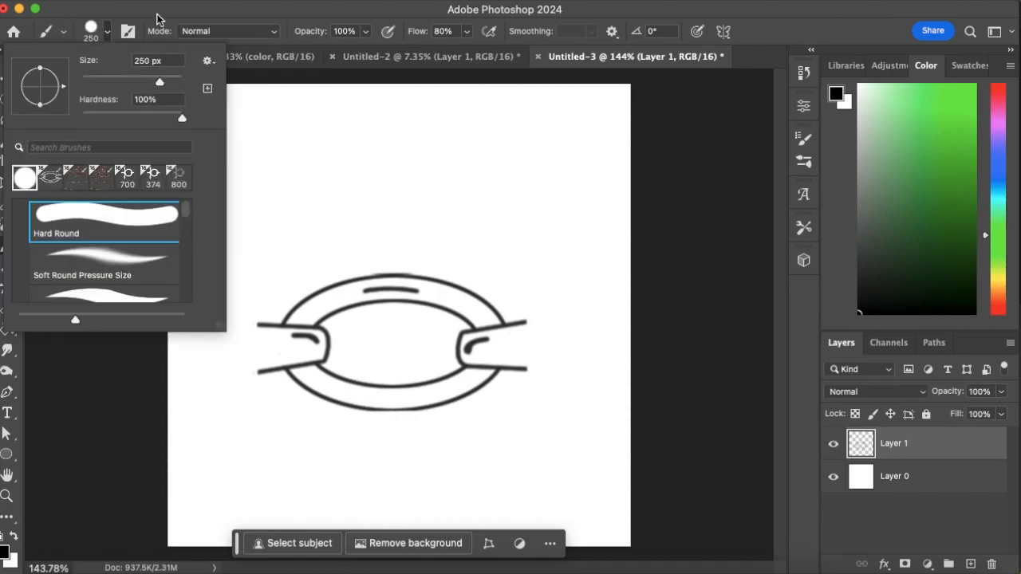
click(157, 18)
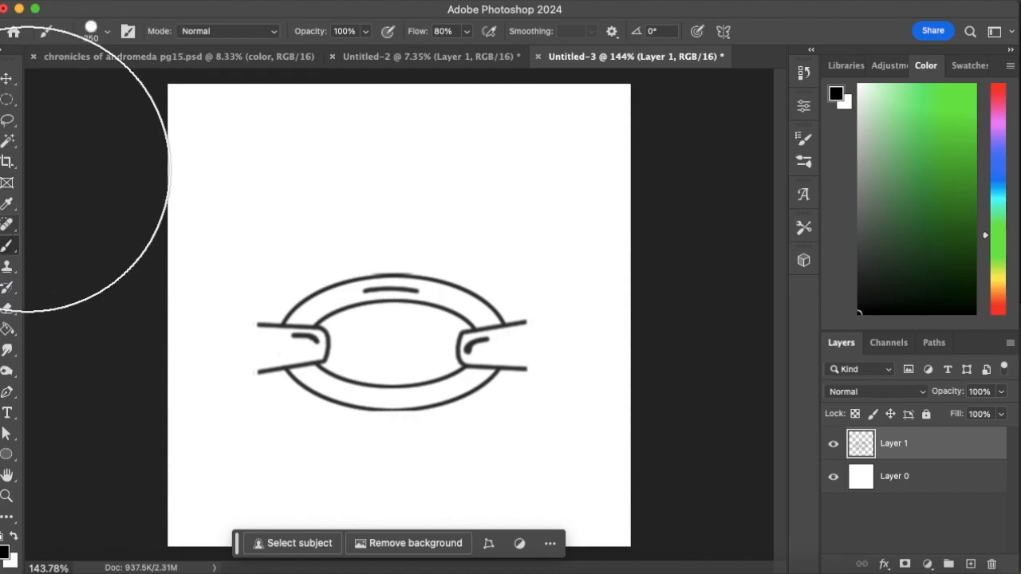
click(10, 144)
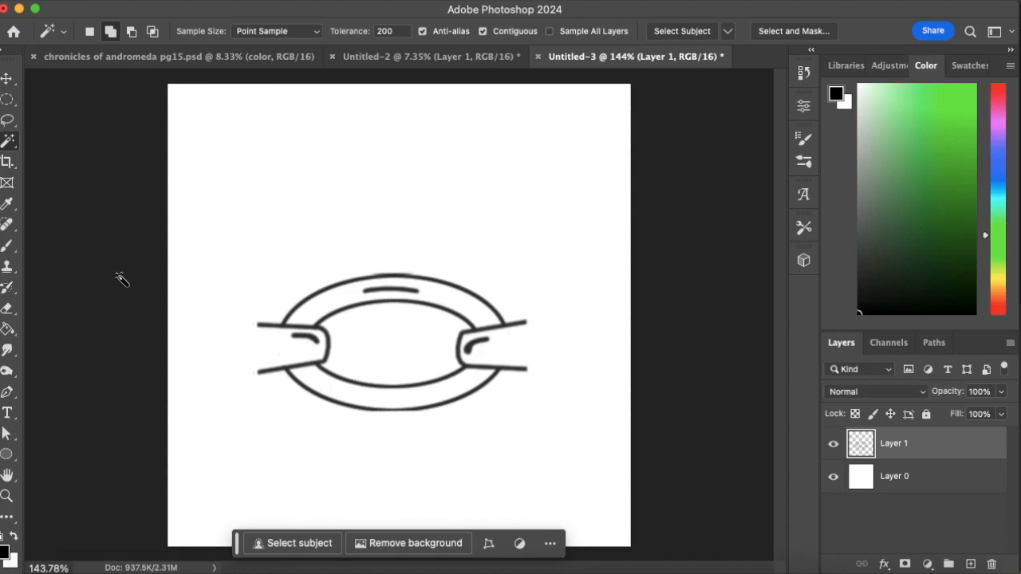
click(7, 245)
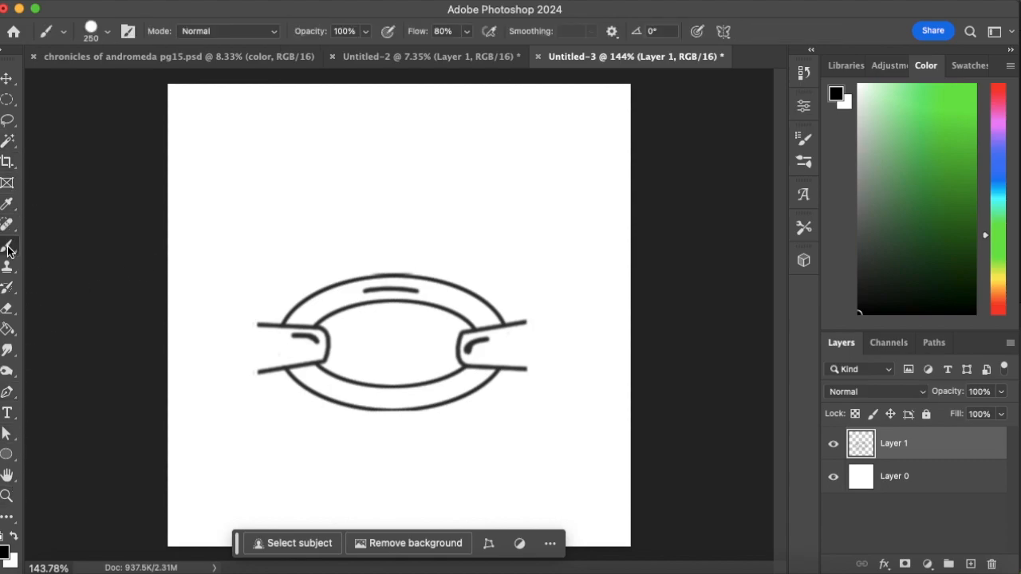
Reduce the hard round brush's size to 2 px for detail work on the link.
click(6, 497)
drag(293, 387, 351, 381)
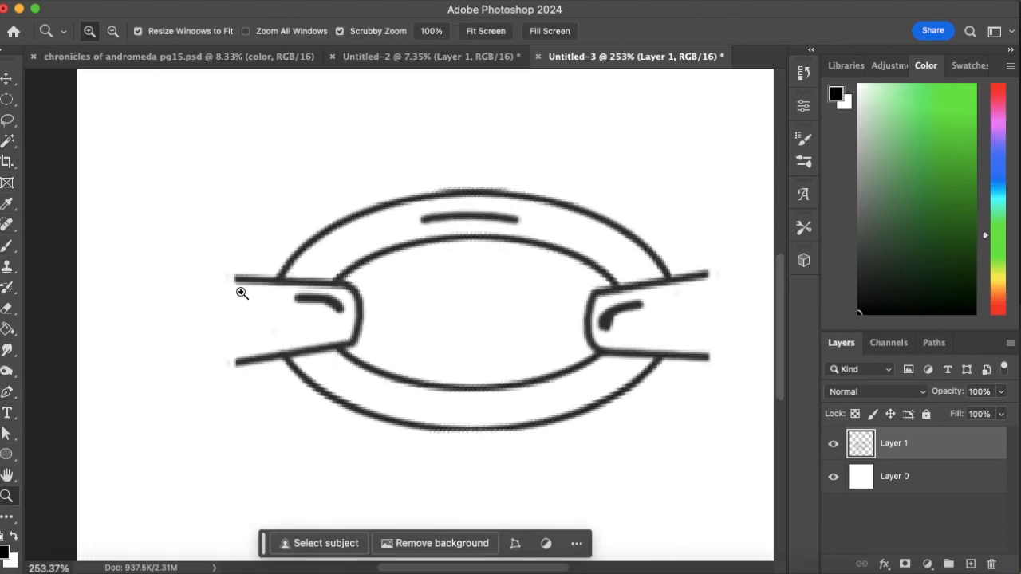
click(7, 245)
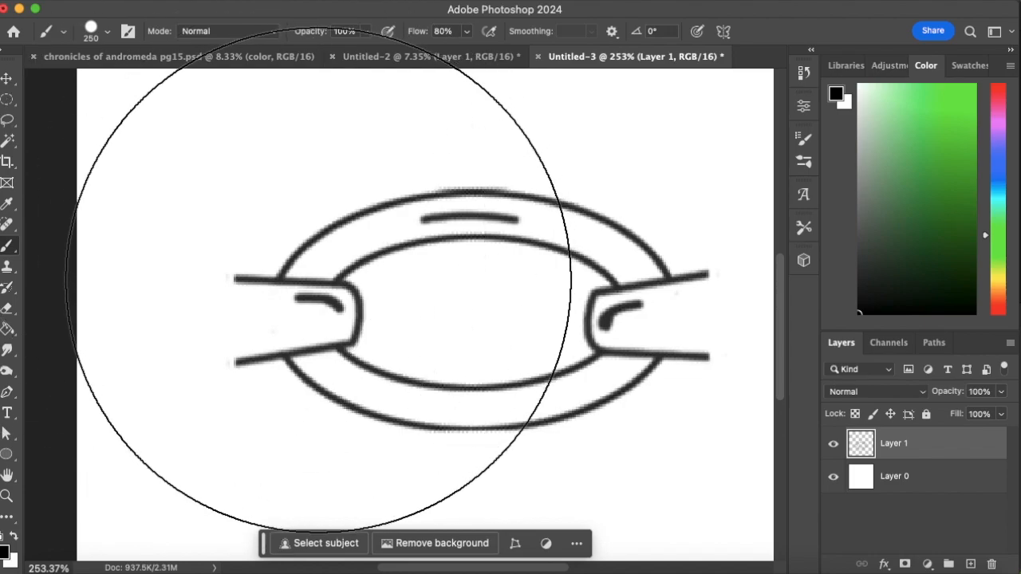
key(bracketleft)
key(bracketleft)
key(bracketleft)
key(bracketleft)
key(bracketleft)
key(bracketleft)
key(bracketleft)
key(bracketleft)
key(bracketleft)
key(bracketleft)
key(bracketleft)
key(bracketleft)
key(bracketleft)
key(bracketleft)
key(bracketleft)
key(bracketleft)
key(bracketleft)
key(bracketleft)
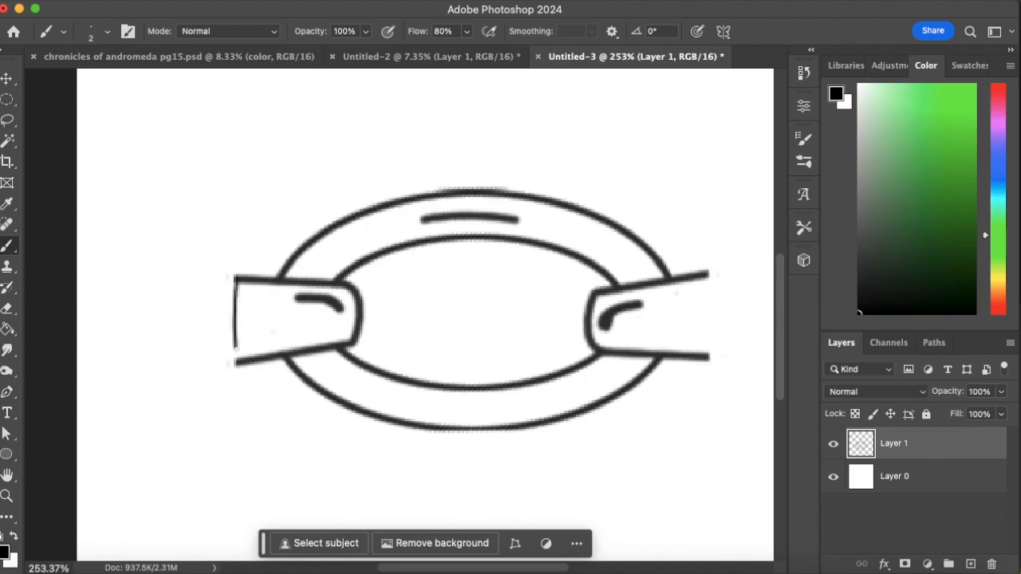
Close the left connector's open end and paint it black with a 4 px brush, leaving a thin white highlight along its upper edge.
drag(237, 361, 236, 294)
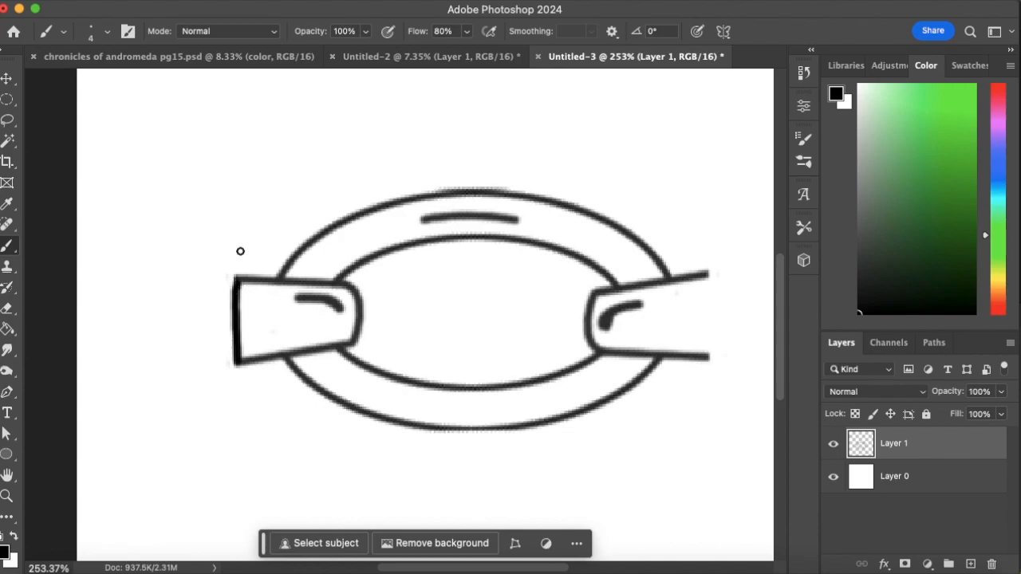
mouse_move(244, 293)
mouse_down()
mouse_move(355, 308)
mouse_move(352, 319)
mouse_move(332, 303)
mouse_move(257, 305)
mouse_move(274, 302)
mouse_move(245, 355)
mouse_move(283, 347)
mouse_move(261, 338)
mouse_move(243, 357)
mouse_move(244, 302)
mouse_move(281, 306)
mouse_move(235, 303)
mouse_move(344, 305)
mouse_move(351, 335)
mouse_move(297, 346)
mouse_up()
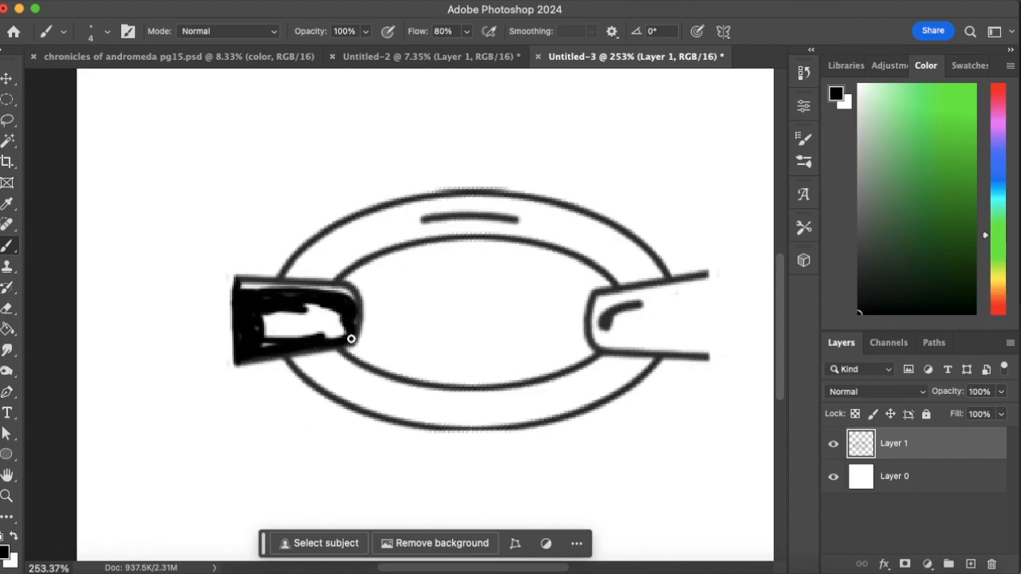
mouse_move(351, 315)
mouse_down()
mouse_move(254, 314)
mouse_move(260, 327)
mouse_move(300, 342)
mouse_move(336, 335)
mouse_move(336, 308)
mouse_move(284, 302)
mouse_move(303, 303)
mouse_move(328, 327)
mouse_move(257, 339)
mouse_up()
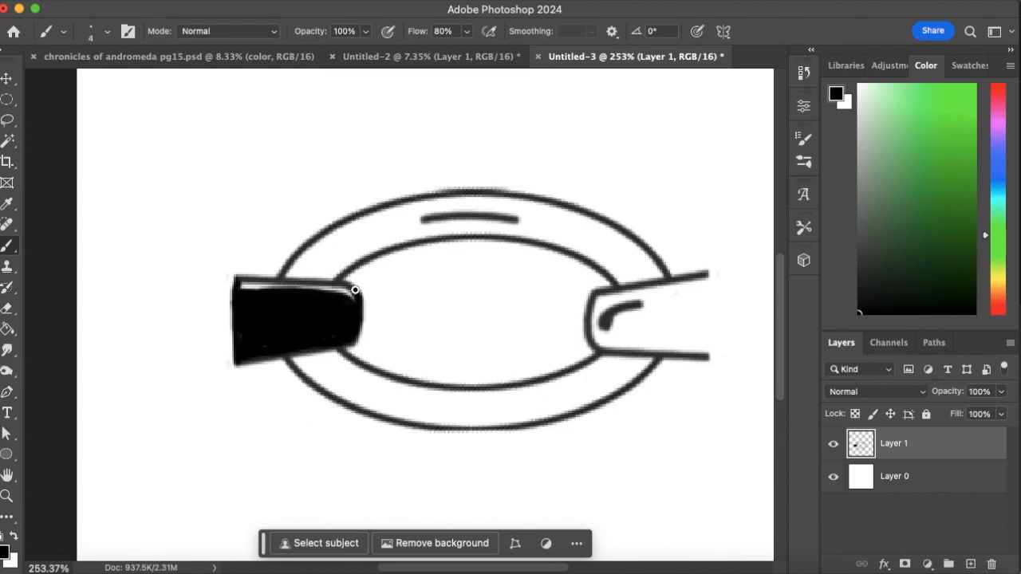
drag(310, 279, 252, 279)
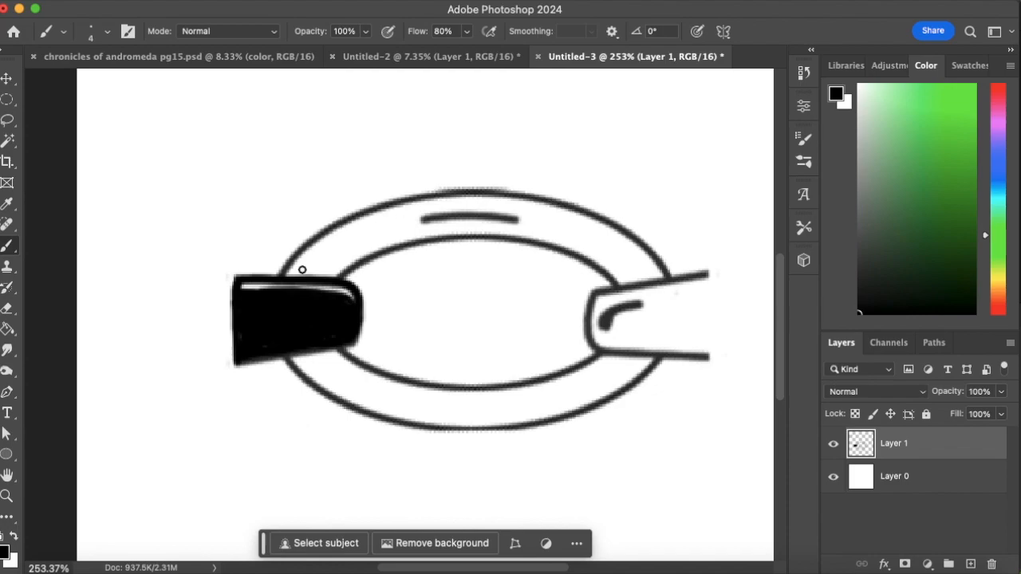
Fill the link's upper arc with black, leaving a thin white highlight near its outer edge, and thicken the left connector's outer end.
mouse_move(294, 273)
mouse_down()
mouse_move(312, 254)
mouse_move(290, 270)
mouse_move(396, 215)
mouse_move(490, 205)
mouse_move(574, 218)
mouse_move(655, 266)
mouse_move(634, 240)
mouse_move(658, 264)
mouse_up()
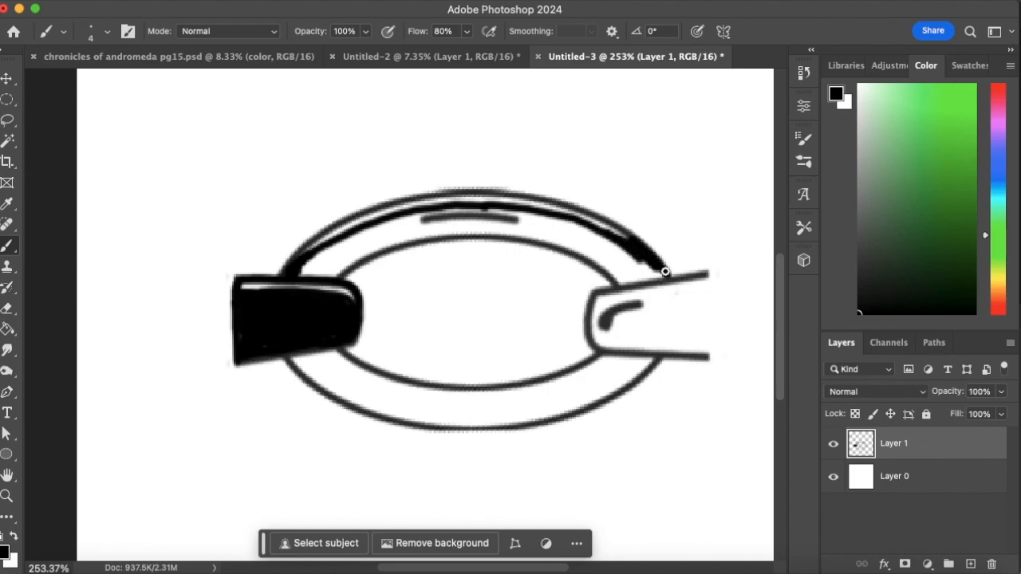
mouse_move(620, 232)
mouse_down()
mouse_move(537, 199)
mouse_move(463, 193)
mouse_move(365, 209)
mouse_move(313, 237)
mouse_move(291, 262)
mouse_move(323, 266)
mouse_move(426, 236)
mouse_move(492, 237)
mouse_move(549, 246)
mouse_move(616, 284)
mouse_move(664, 280)
mouse_up()
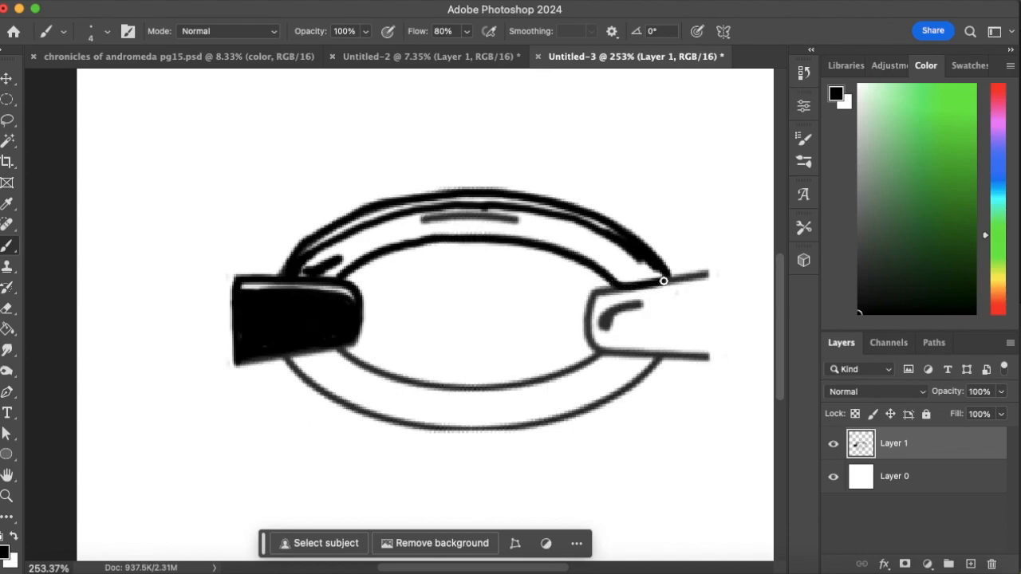
click(10, 327)
click(365, 253)
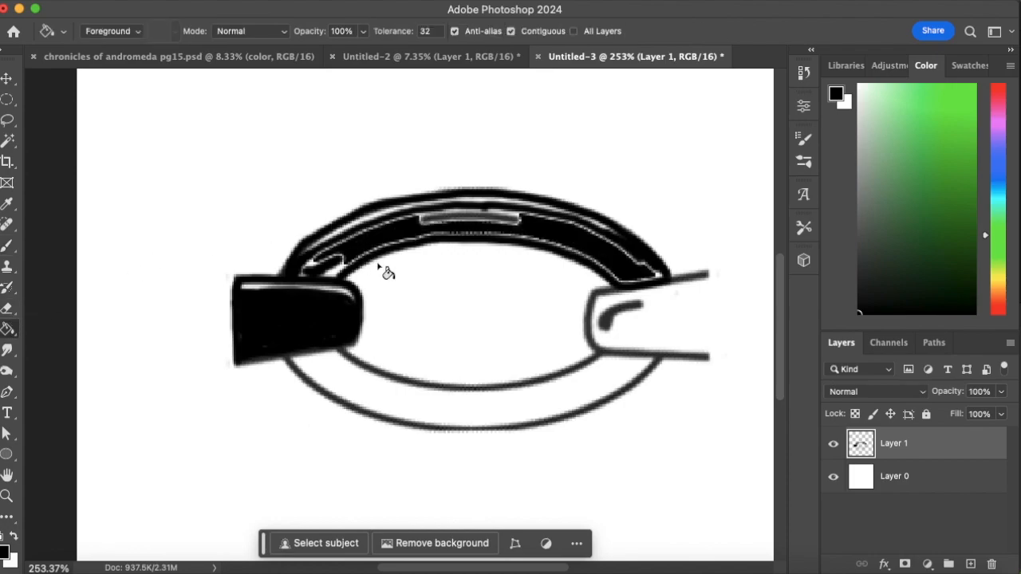
click(7, 245)
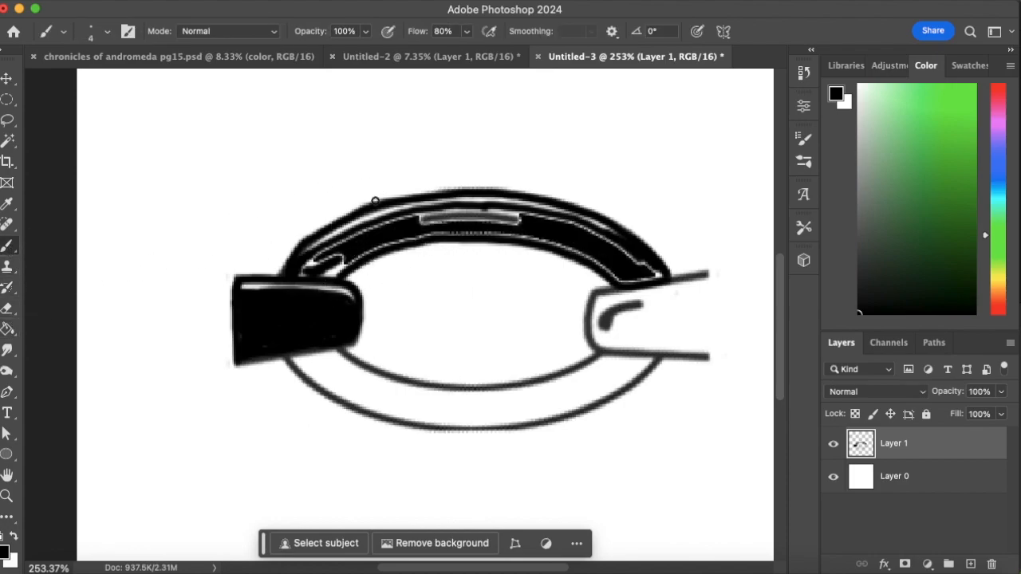
mouse_move(308, 270)
mouse_down()
mouse_move(343, 249)
mouse_move(342, 269)
mouse_move(392, 241)
mouse_move(465, 221)
mouse_move(345, 242)
mouse_move(427, 218)
mouse_move(396, 237)
mouse_move(493, 233)
mouse_move(424, 220)
mouse_move(478, 221)
mouse_move(476, 212)
mouse_move(407, 221)
mouse_move(529, 220)
mouse_move(537, 233)
mouse_move(578, 243)
mouse_move(555, 243)
mouse_move(580, 214)
mouse_up()
mouse_move(513, 215)
mouse_down()
mouse_move(614, 242)
mouse_move(660, 276)
mouse_move(621, 281)
mouse_move(570, 244)
mouse_up()
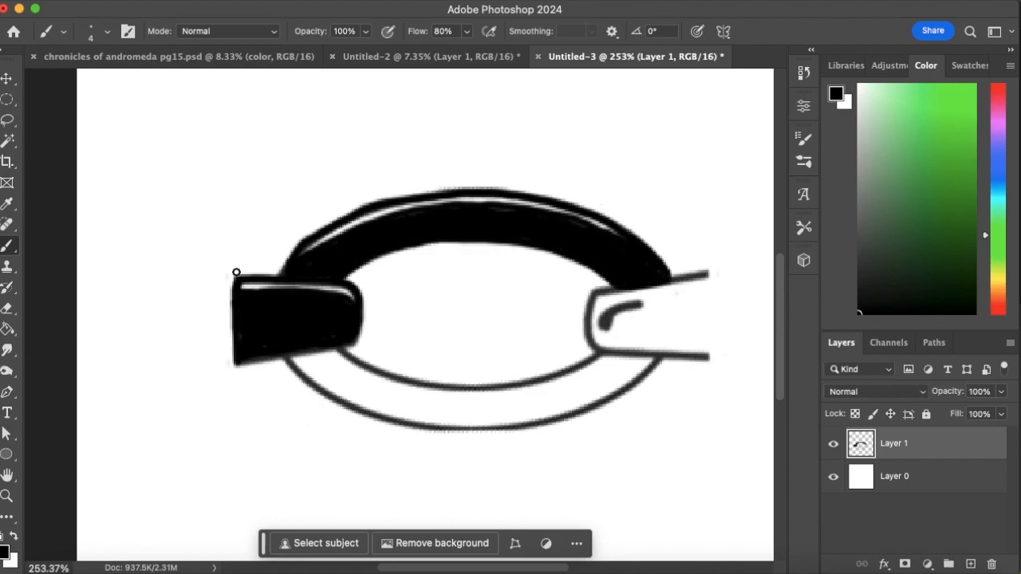
drag(234, 284, 240, 358)
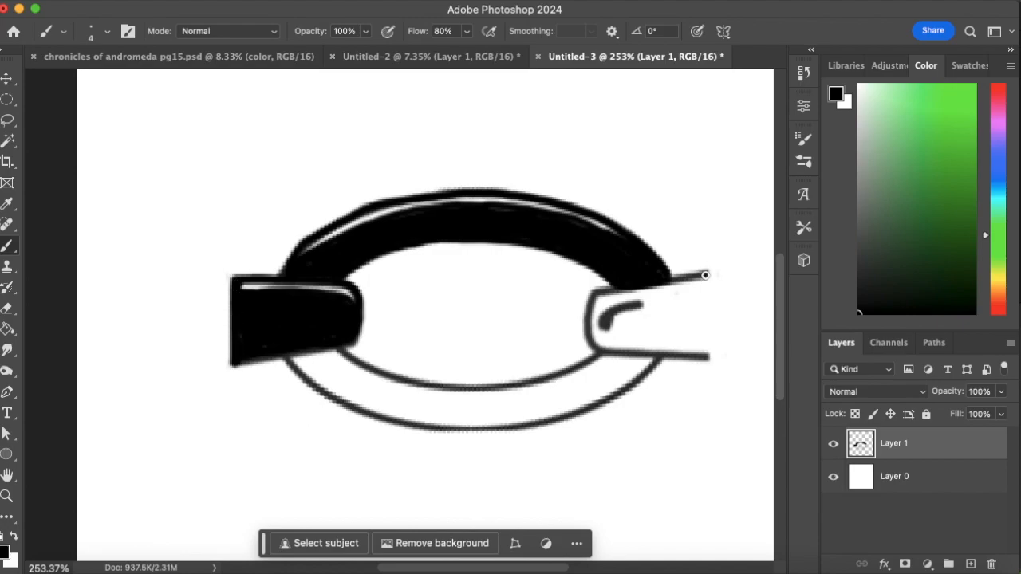
Close the right connector's open end and fill it with black, leaving a thin white highlight along its upper edge.
drag(705, 276, 705, 346)
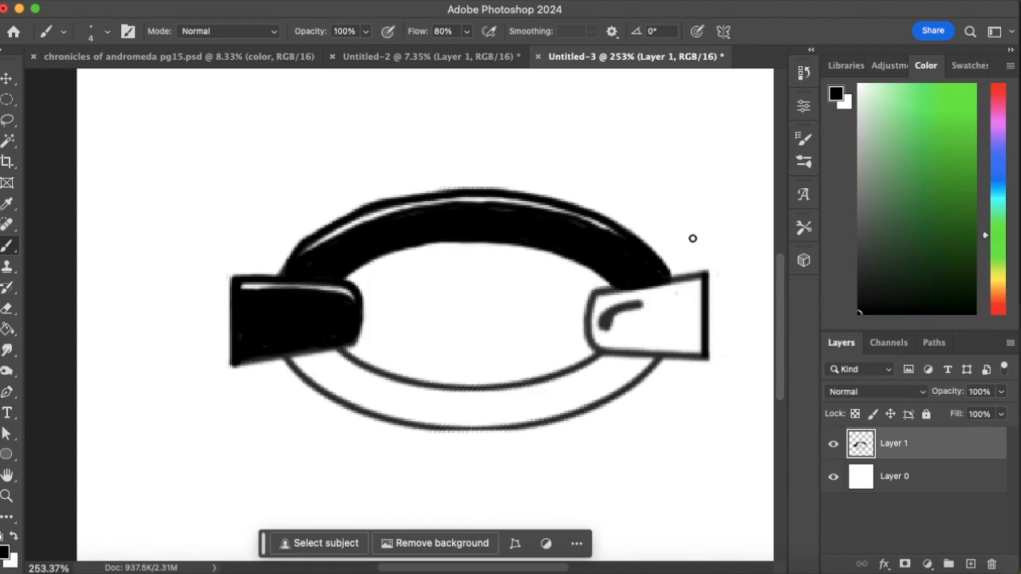
mouse_move(597, 308)
mouse_down()
mouse_move(698, 289)
mouse_move(704, 278)
mouse_move(619, 290)
mouse_up()
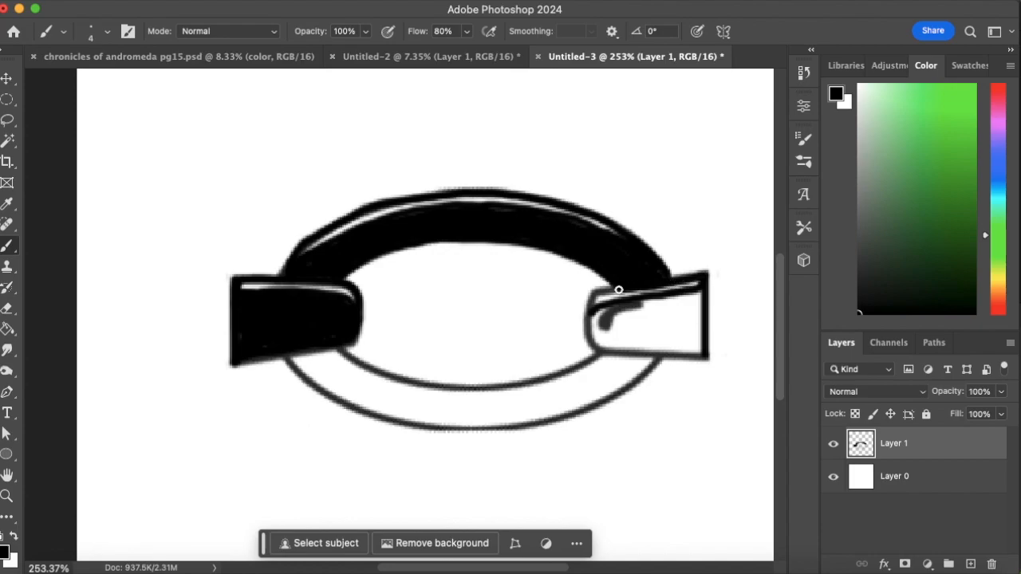
drag(597, 349, 700, 354)
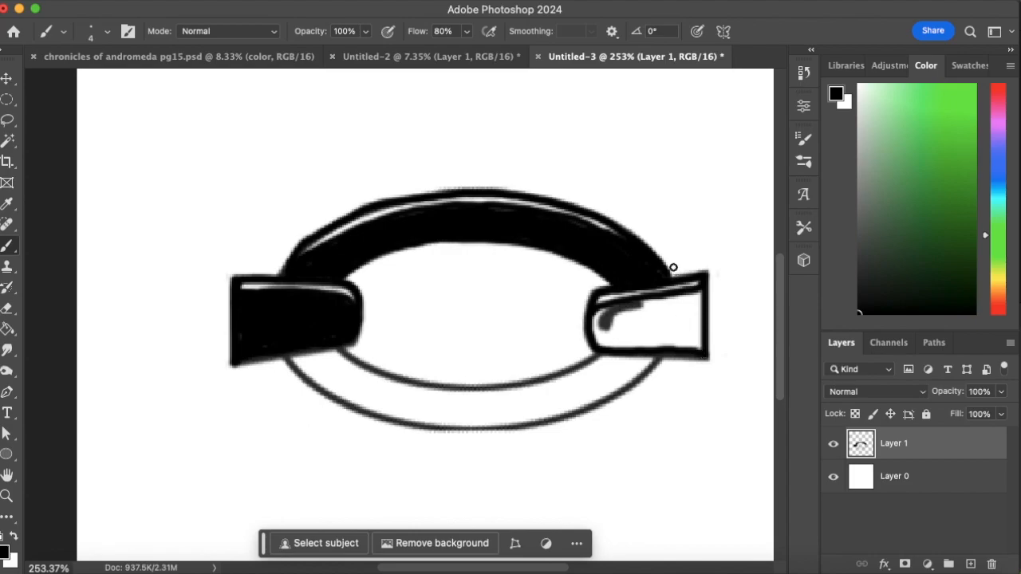
click(8, 329)
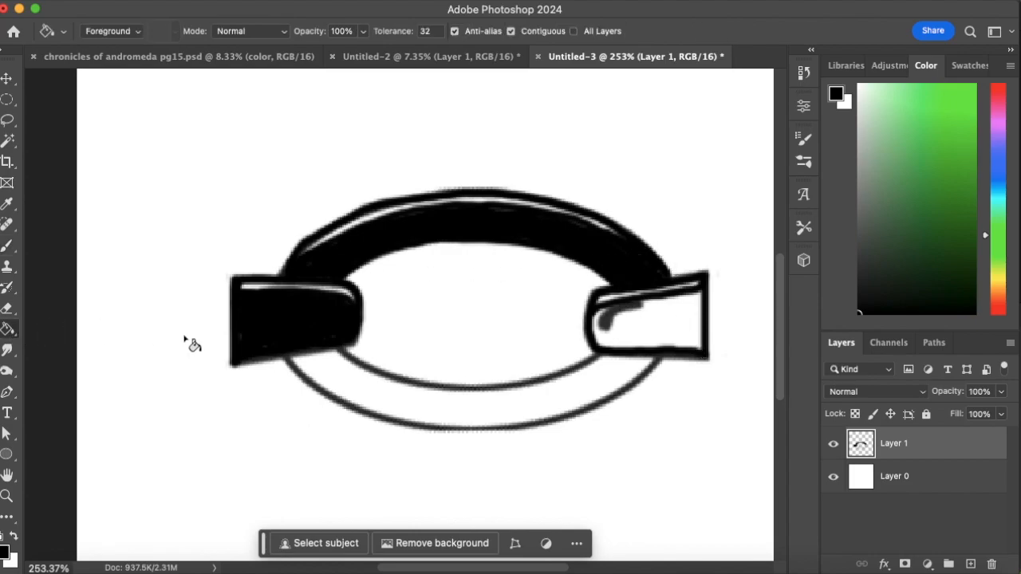
click(663, 342)
click(8, 246)
mouse_move(601, 341)
mouse_down()
mouse_move(698, 296)
mouse_move(698, 325)
mouse_move(697, 293)
mouse_move(699, 333)
mouse_move(699, 292)
mouse_move(700, 349)
mouse_move(613, 347)
mouse_up()
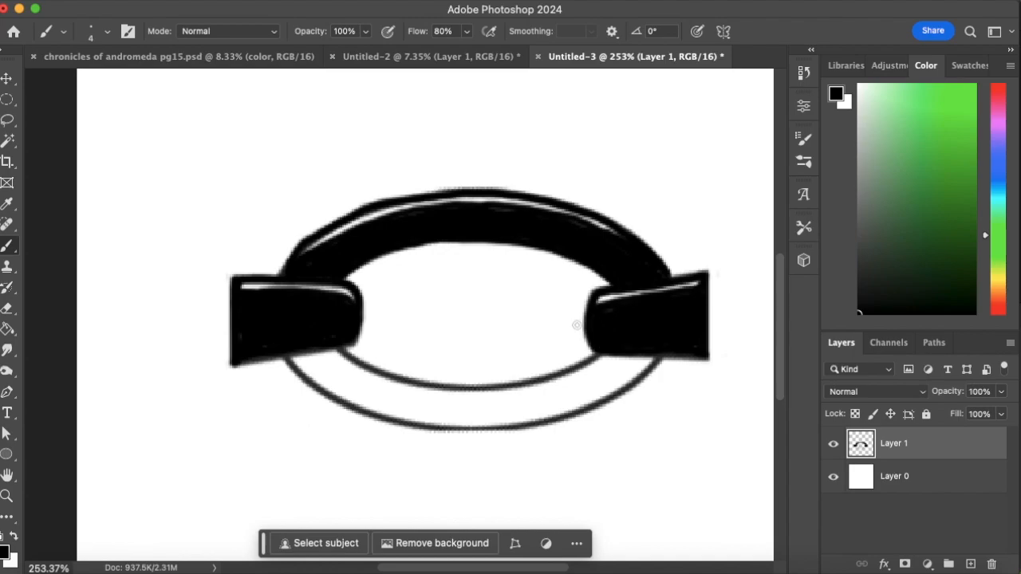
Fill the link's lower arc with black, leaving a thin white highlight along its inner edge.
mouse_move(339, 345)
mouse_down()
mouse_move(379, 373)
mouse_move(440, 387)
mouse_move(501, 388)
mouse_move(582, 365)
mouse_up()
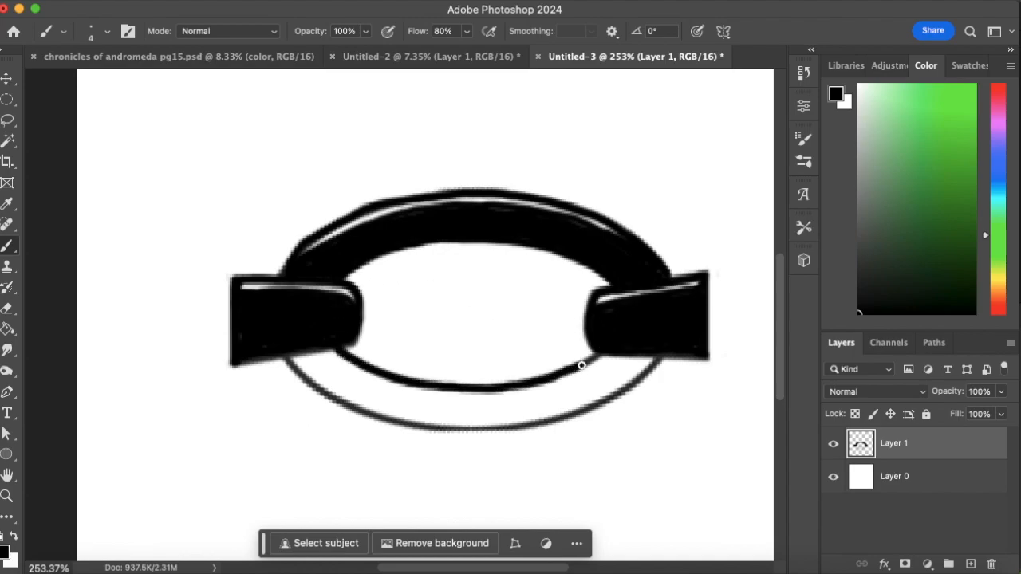
mouse_move(338, 352)
mouse_down()
mouse_move(409, 393)
mouse_move(501, 403)
mouse_move(558, 391)
mouse_move(613, 348)
mouse_up()
mouse_move(293, 363)
mouse_down()
mouse_move(336, 395)
mouse_move(391, 415)
mouse_up()
mouse_move(333, 395)
mouse_down()
mouse_move(410, 425)
mouse_move(523, 428)
mouse_move(533, 425)
mouse_move(516, 420)
mouse_move(562, 379)
mouse_move(532, 425)
mouse_move(660, 356)
mouse_up()
key(g)
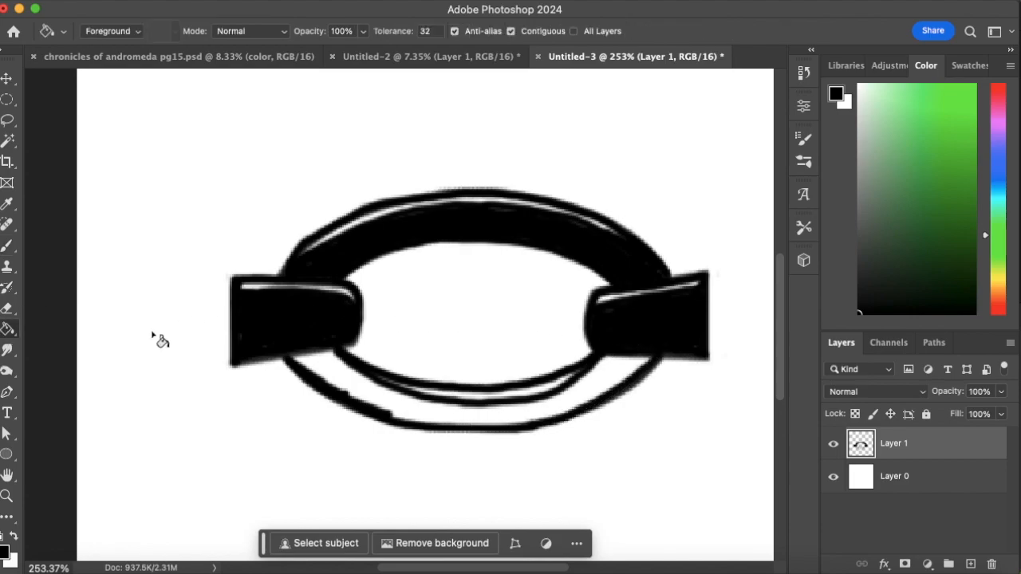
click(461, 418)
click(12, 249)
mouse_move(301, 347)
mouse_down()
mouse_move(329, 383)
mouse_move(344, 390)
mouse_move(345, 367)
mouse_move(368, 377)
mouse_move(305, 352)
mouse_move(352, 395)
mouse_move(403, 418)
mouse_move(375, 402)
mouse_move(445, 423)
mouse_move(398, 399)
mouse_move(461, 412)
mouse_move(451, 416)
mouse_move(498, 386)
mouse_move(457, 420)
mouse_move(482, 425)
mouse_move(461, 426)
mouse_move(504, 407)
mouse_move(447, 405)
mouse_move(578, 396)
mouse_move(508, 426)
mouse_move(578, 406)
mouse_move(597, 394)
mouse_move(586, 392)
mouse_move(600, 363)
mouse_move(631, 354)
mouse_move(623, 378)
mouse_up()
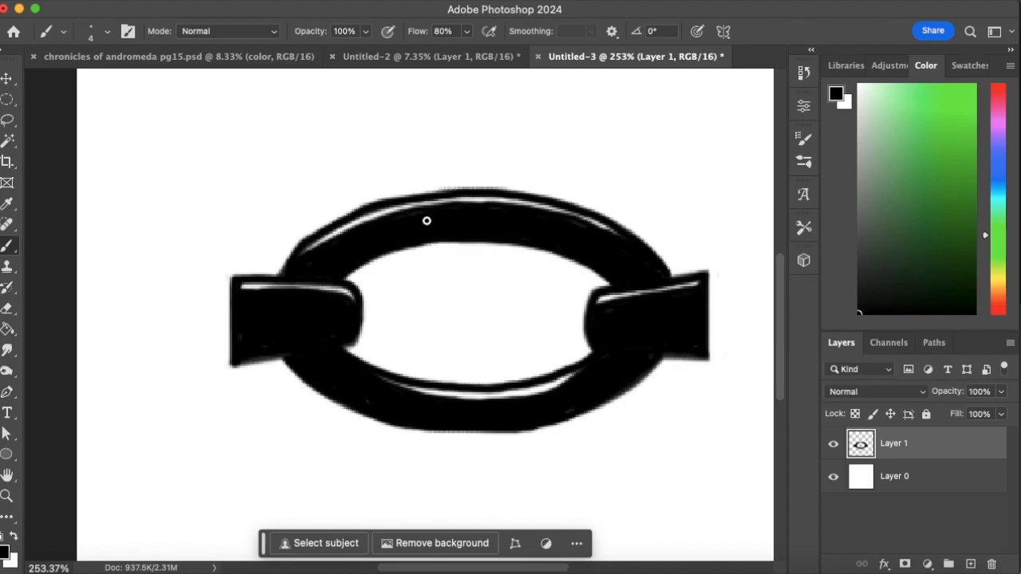
click(6, 496)
mouse_move(426, 321)
mouse_down()
mouse_move(410, 354)
mouse_move(429, 211)
mouse_up()
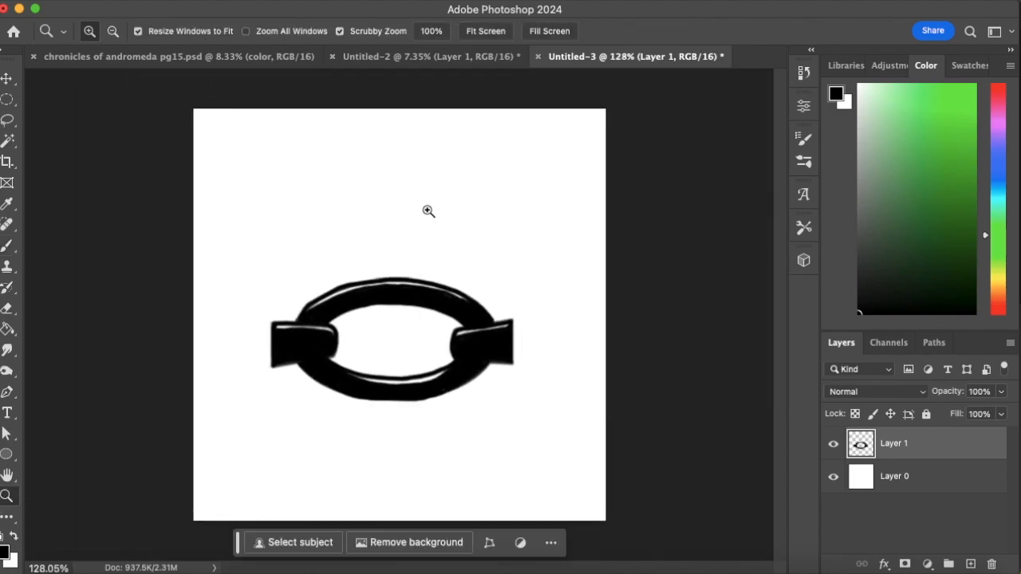
click(8, 246)
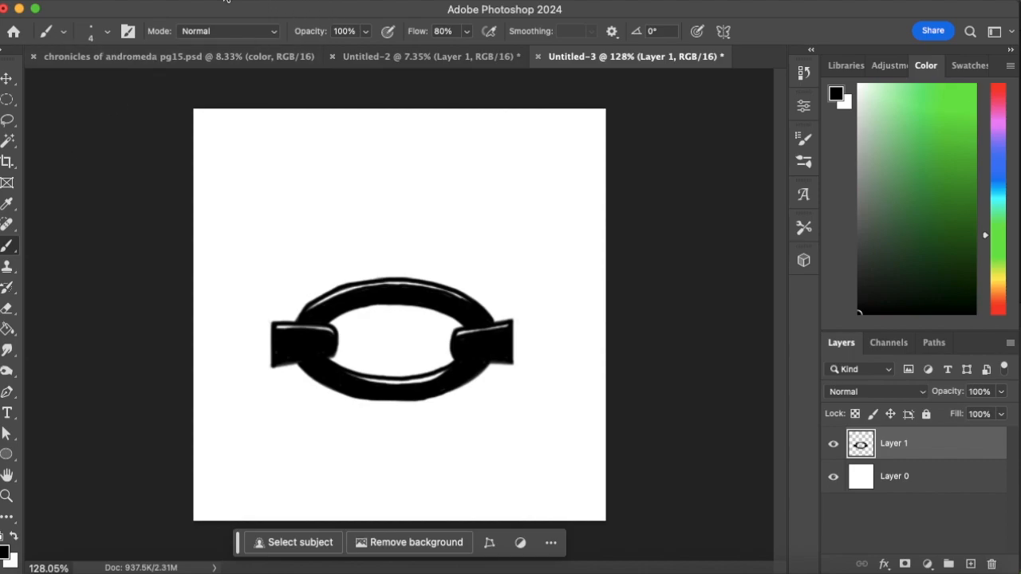
Define the painted chain link as a new brush preset named "basic chain".
click(226, 2)
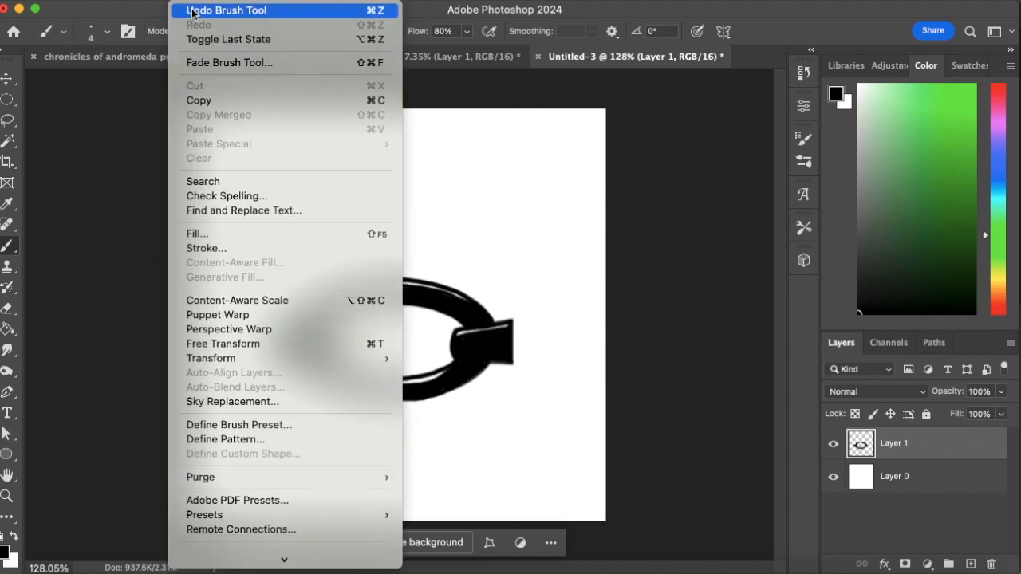
click(274, 426)
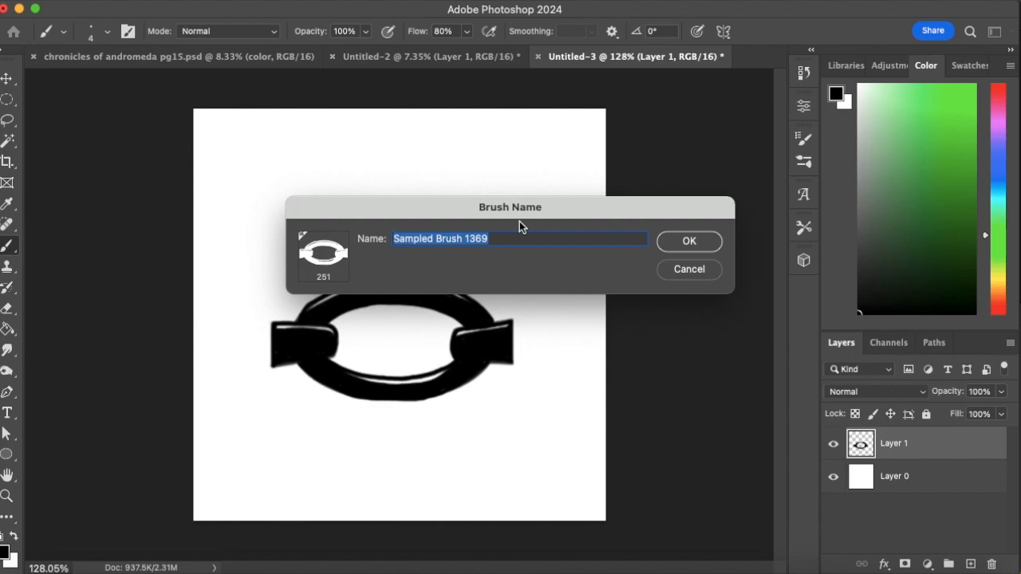
text(basic chain)
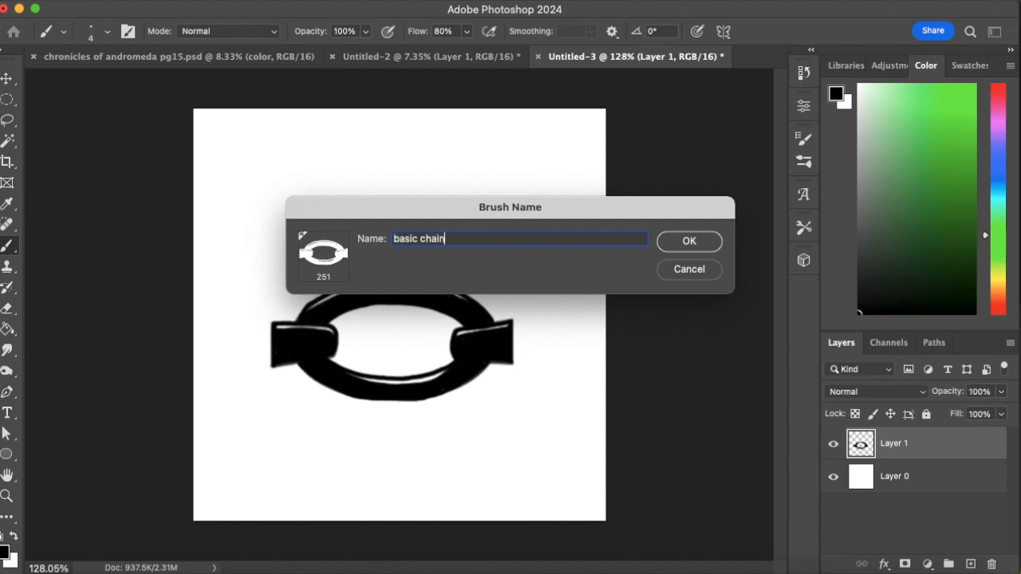
click(691, 244)
In the Untitled-2 document, widen the basic chain brush's spacing, enable Shape Dynamics and set the angle jitter control to Direction.
click(453, 52)
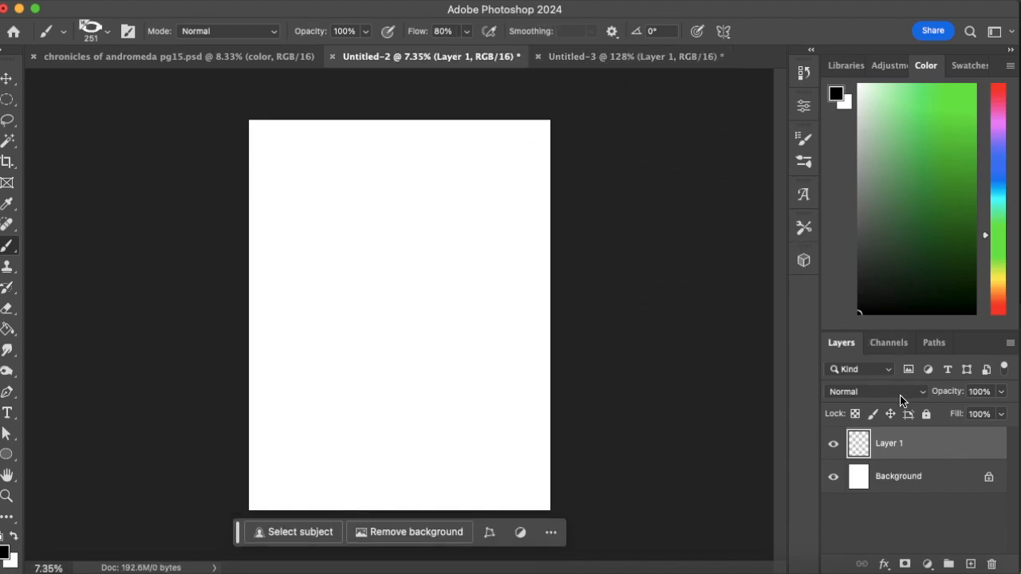
click(804, 139)
drag(626, 411, 721, 411)
click(505, 203)
click(535, 203)
click(696, 314)
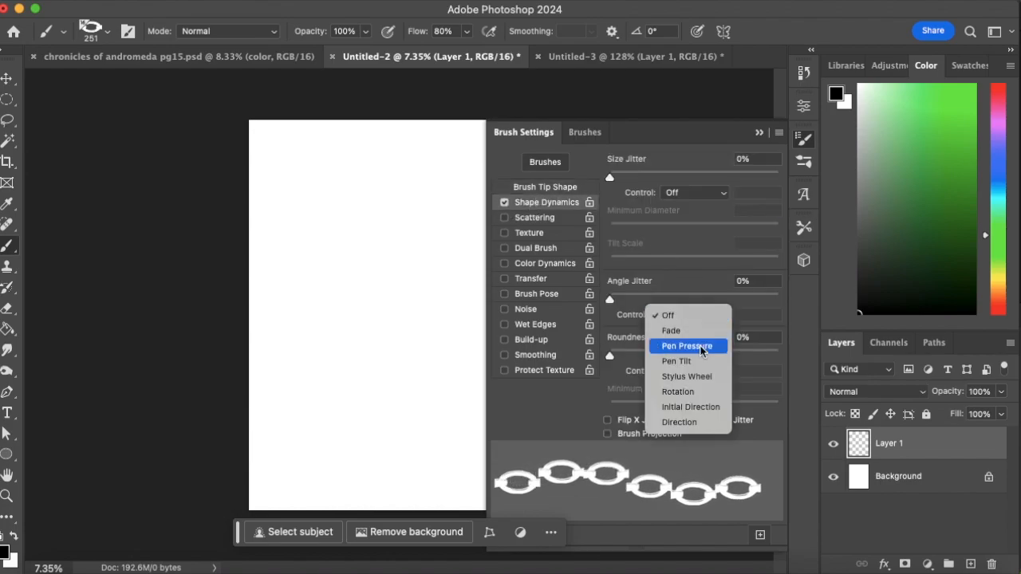
click(695, 421)
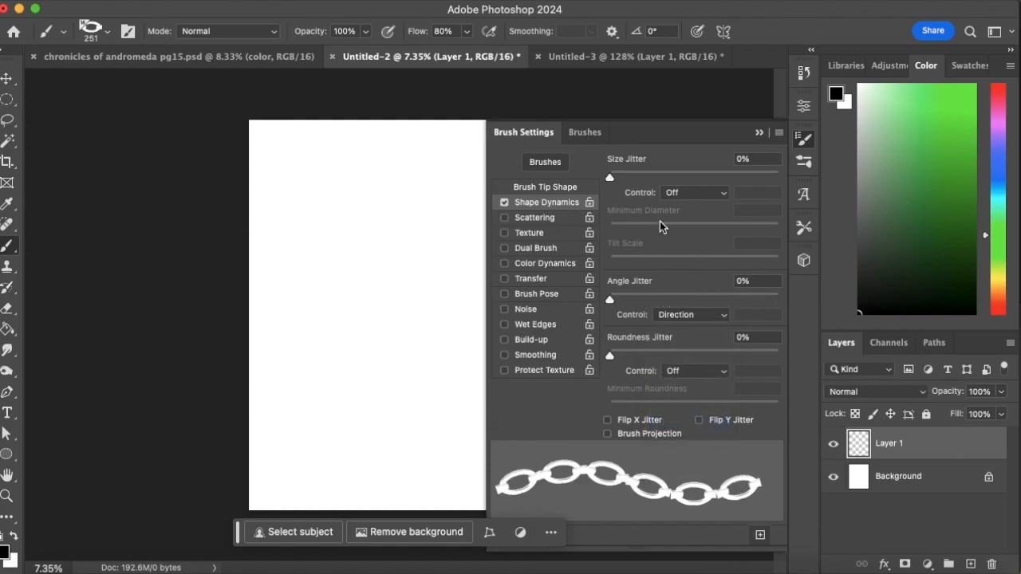
click(759, 133)
Try rising chain strokes across the page with the brush at 251 px and 700 px, undoing each one.
mouse_move(278, 405)
mouse_down()
mouse_move(380, 303)
mouse_move(721, 171)
mouse_up()
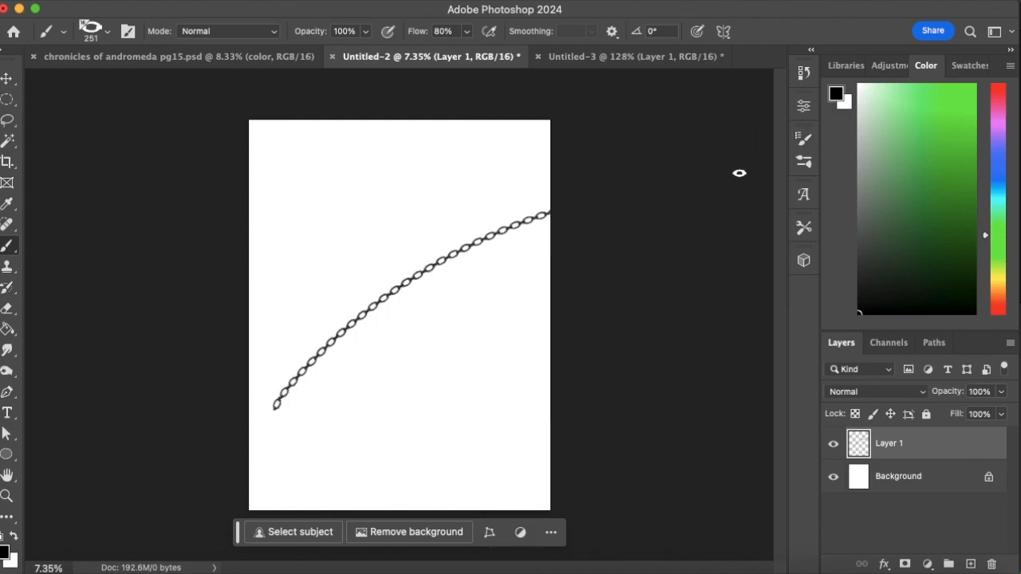
key(super+z)
key(bracketright)
key(bracketright)
key(bracketright)
key(bracketright)
key(bracketright)
mouse_move(255, 417)
mouse_down()
mouse_move(367, 309)
mouse_move(739, 176)
mouse_up()
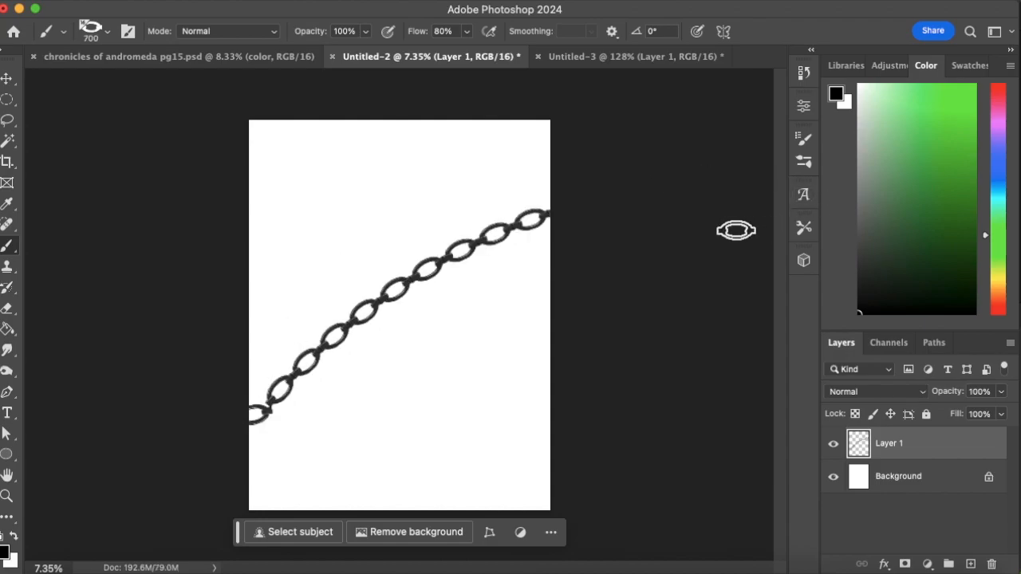
key(super+z)
Try two larger chain strokes across the page with the brush at 1300 px, undoing each one.
key(bracketright)
key(bracketright)
key(bracketright)
key(bracketright)
key(bracketright)
key(bracketright)
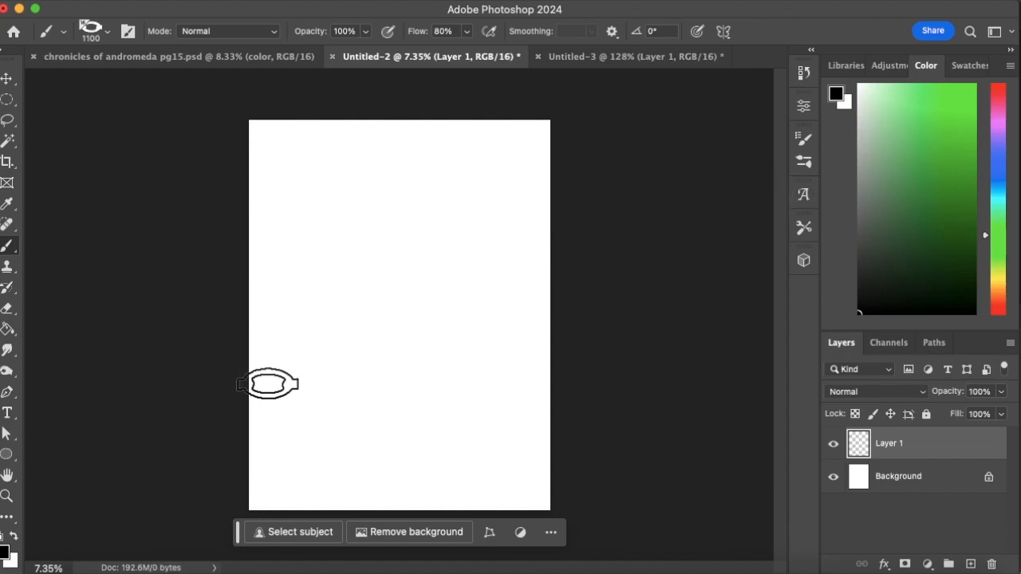
mouse_move(255, 418)
mouse_down()
mouse_move(390, 316)
mouse_move(662, 215)
mouse_move(758, 223)
mouse_up()
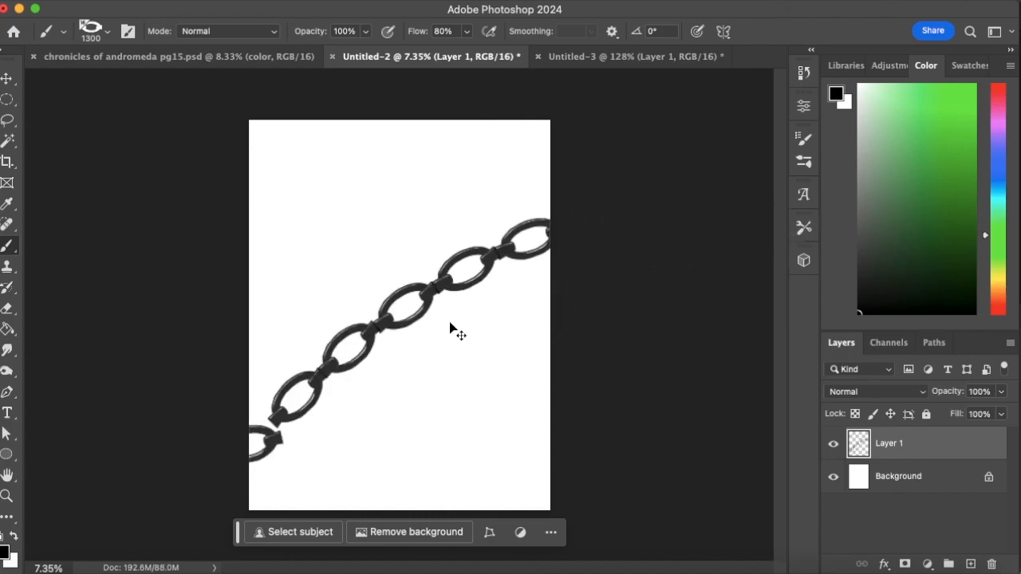
key(super+z)
drag(255, 456, 684, 228)
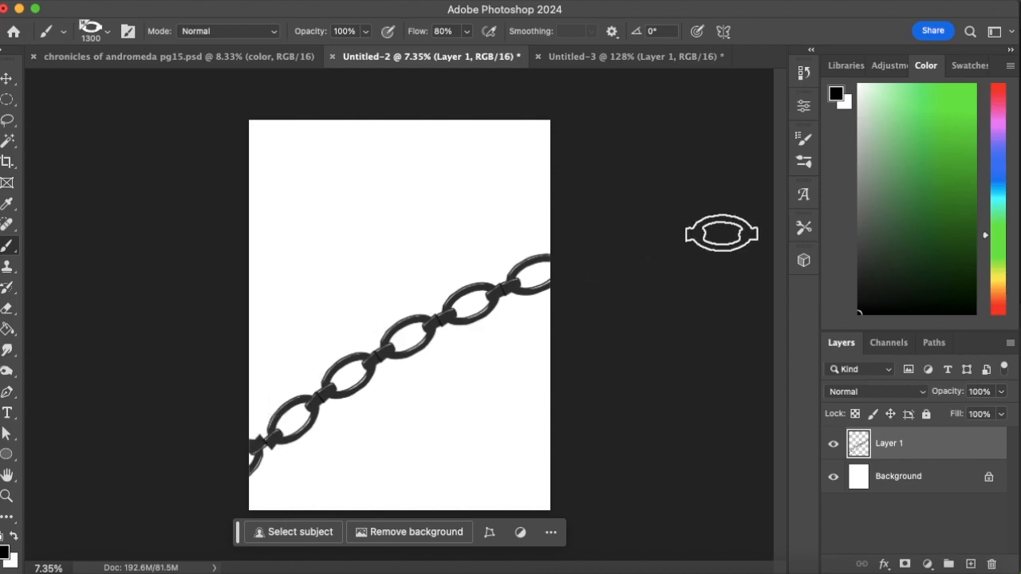
key(super+z)
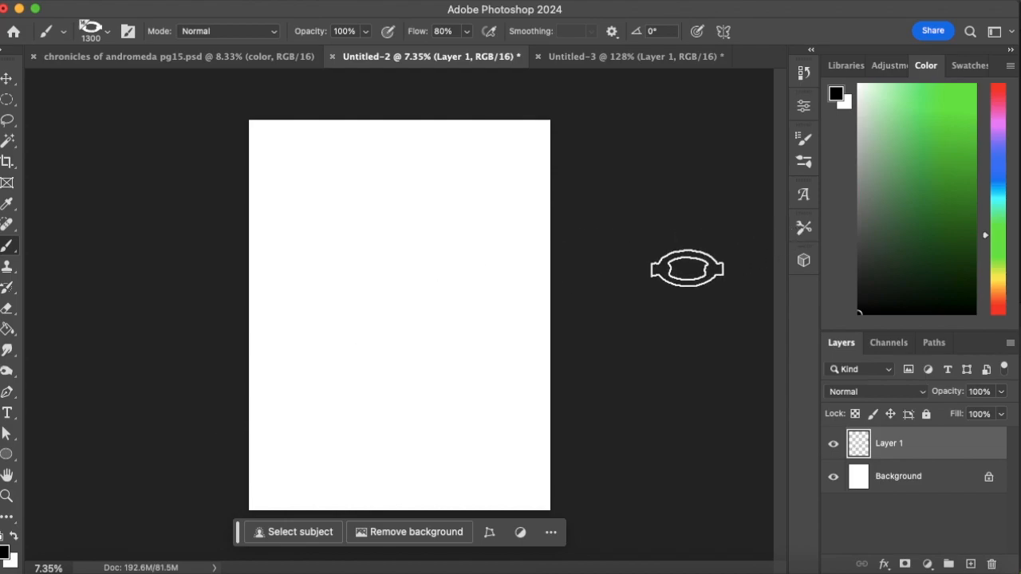
Save the configured chain brush as a new preset named "basic chain silo" with tool settings included.
click(804, 139)
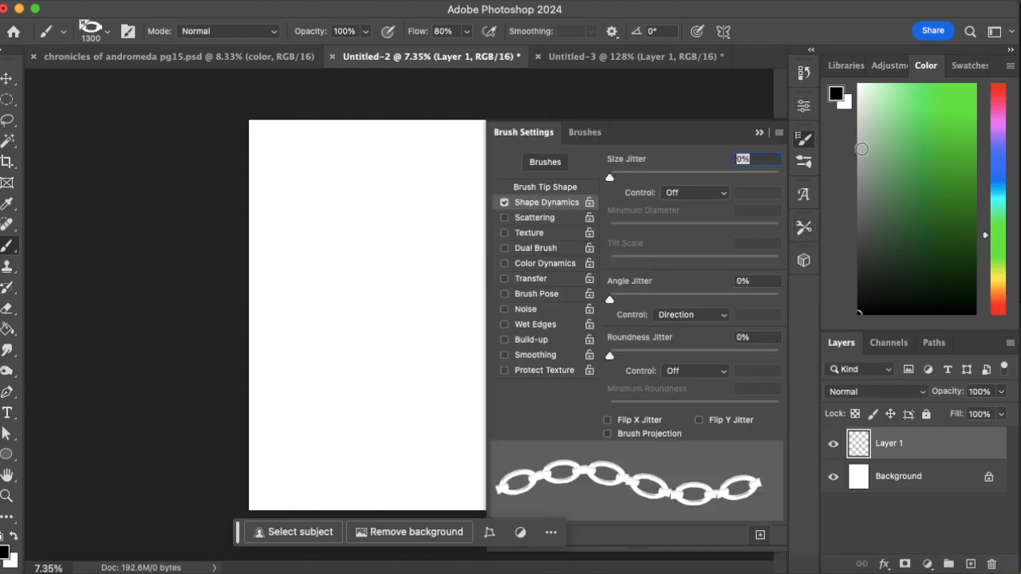
click(776, 138)
click(857, 145)
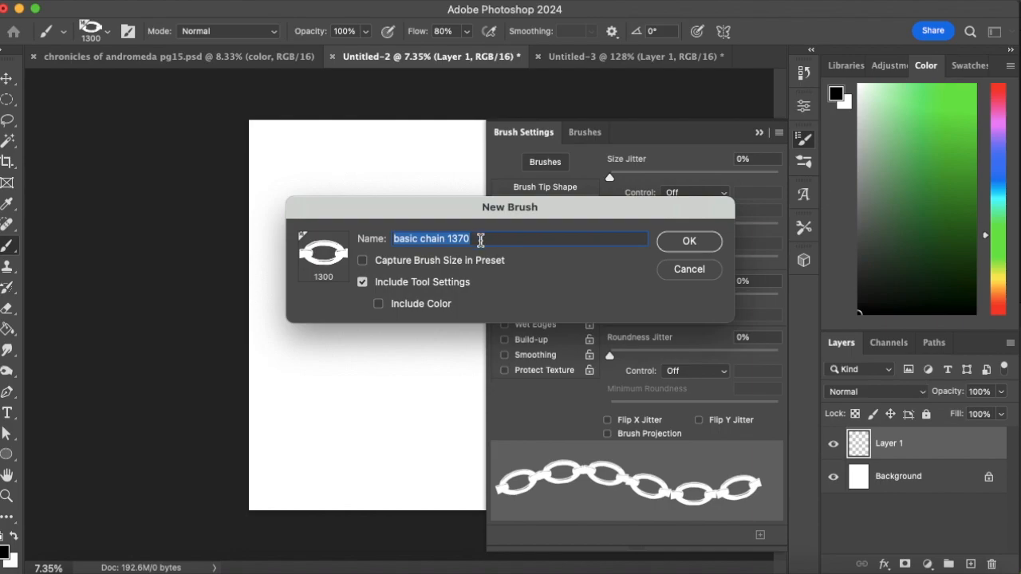
click(477, 237)
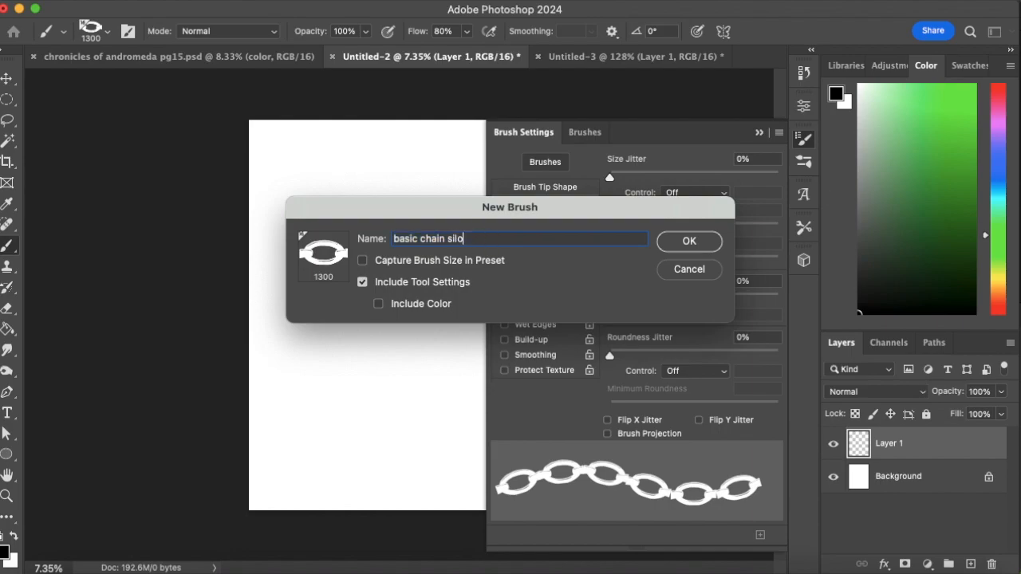
click(689, 243)
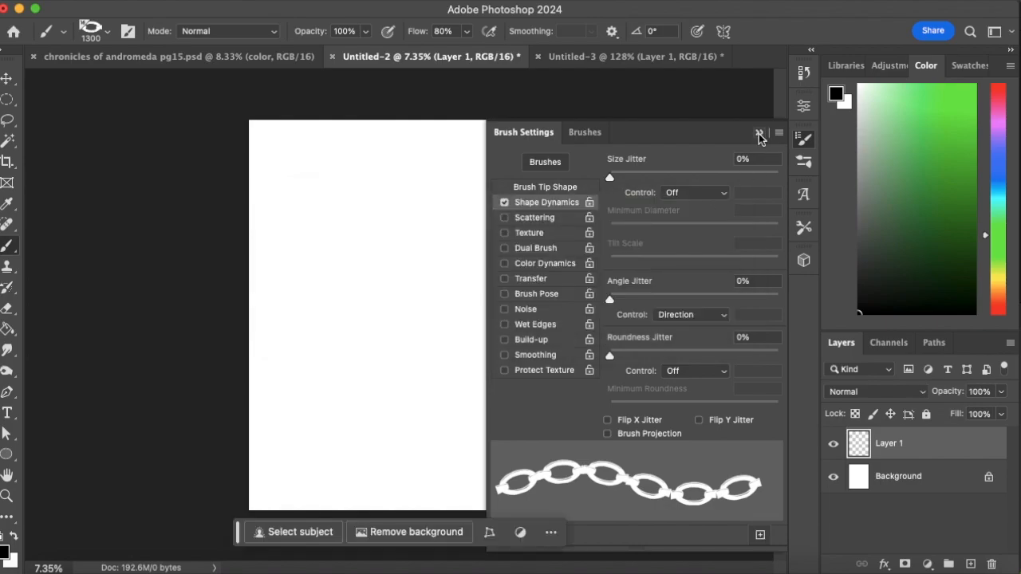
click(759, 135)
Delete the original "basic chain" preset from the brush presets.
click(107, 33)
click(128, 247)
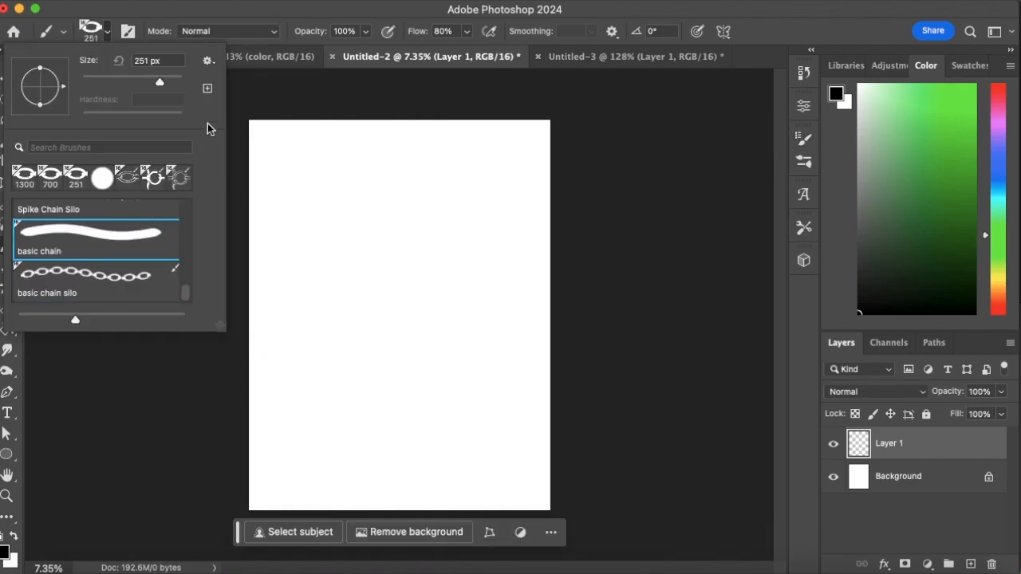
click(208, 61)
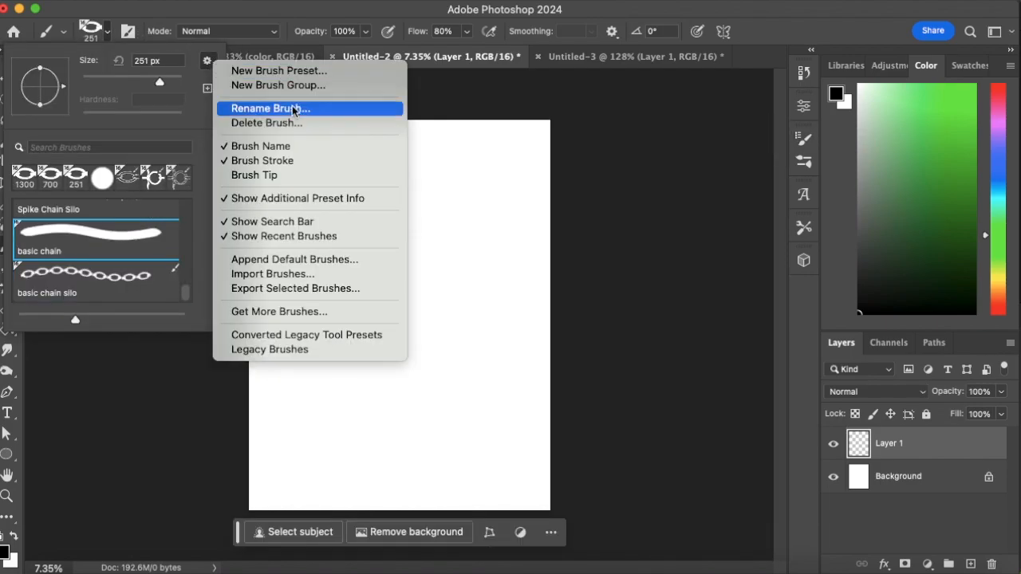
click(310, 122)
click(568, 228)
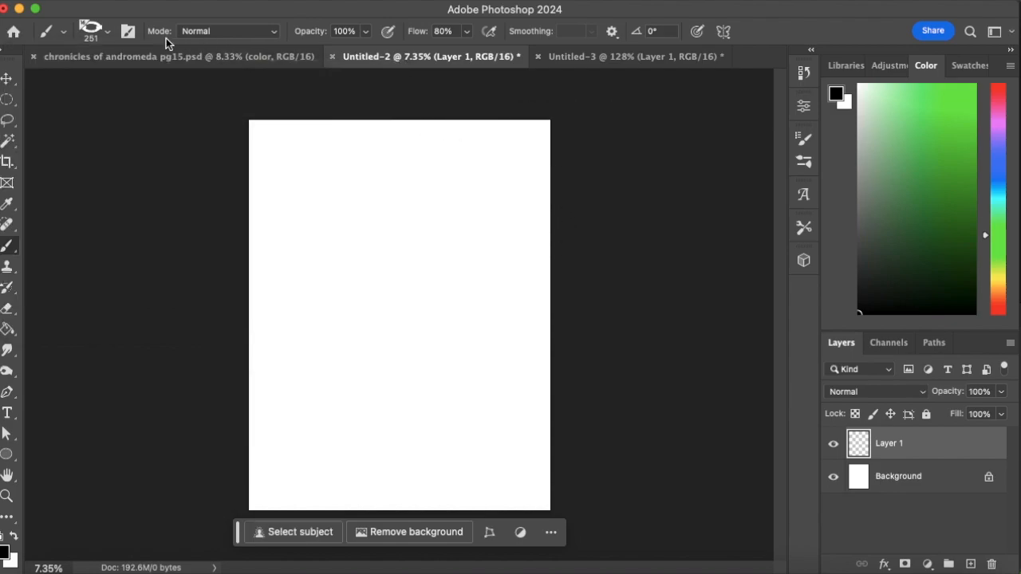
Browse the saved brush presets and select the webbing brush.
click(106, 35)
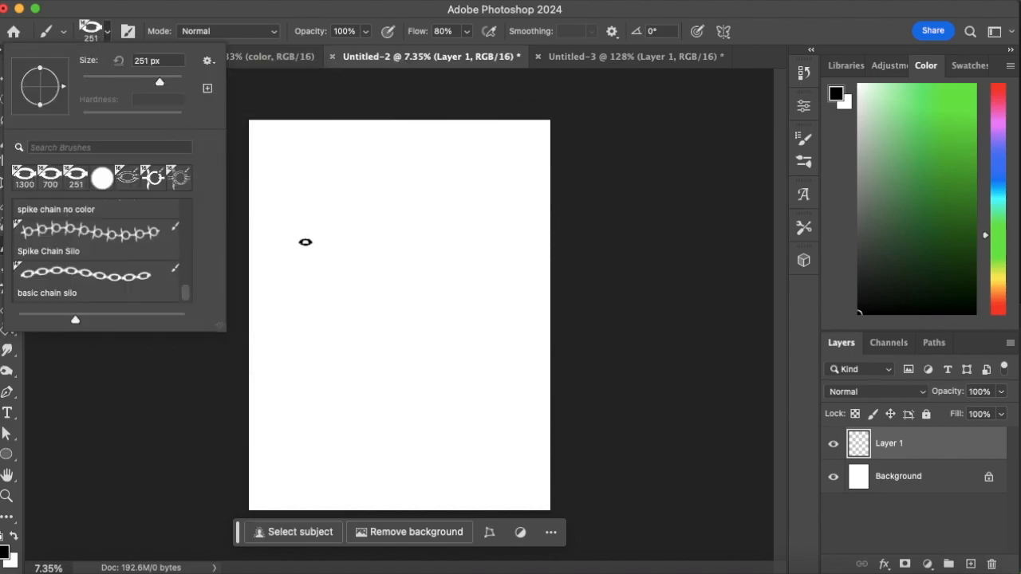
scroll(184, 287, up, 10)
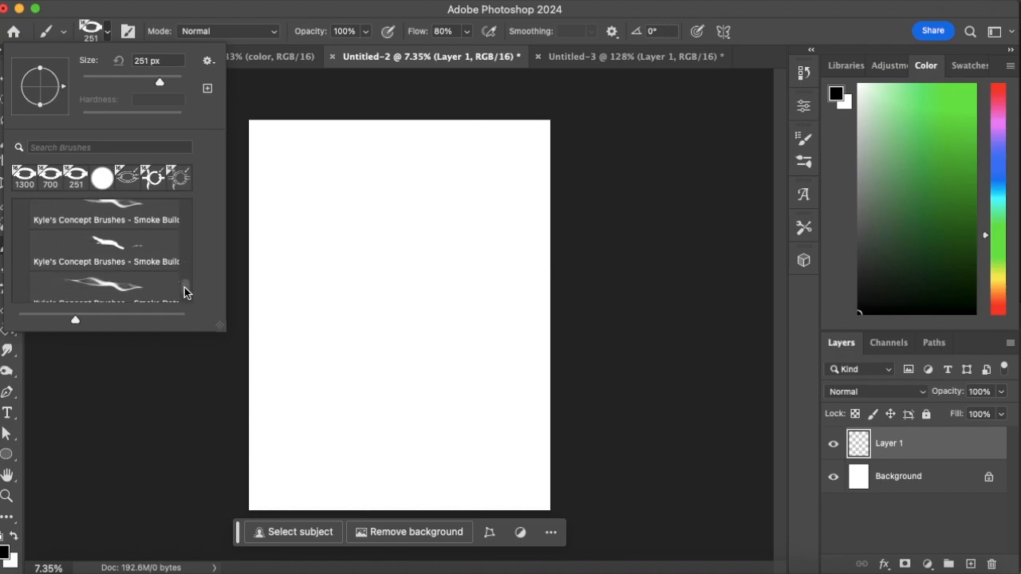
scroll(185, 292, down, 8)
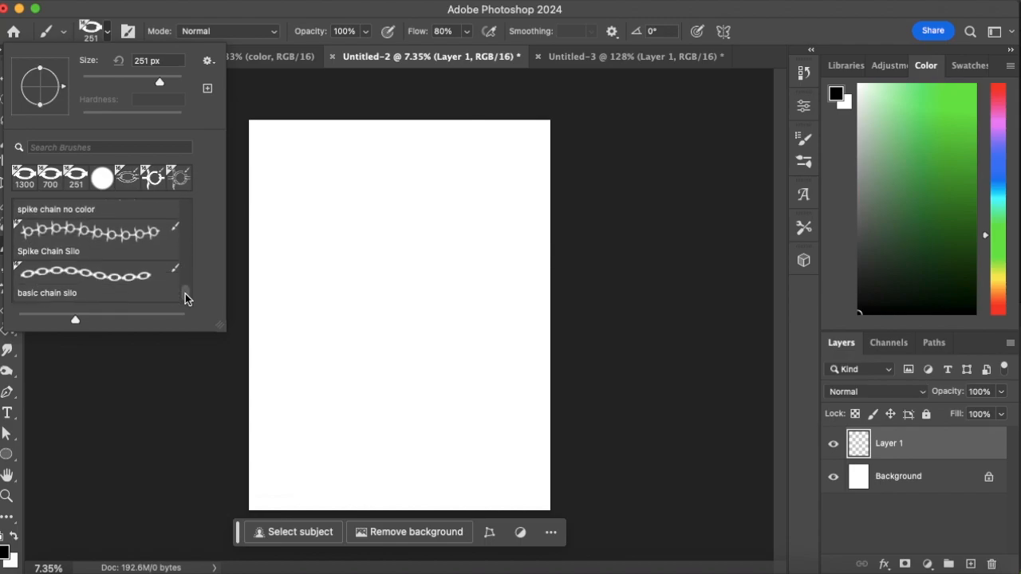
click(130, 241)
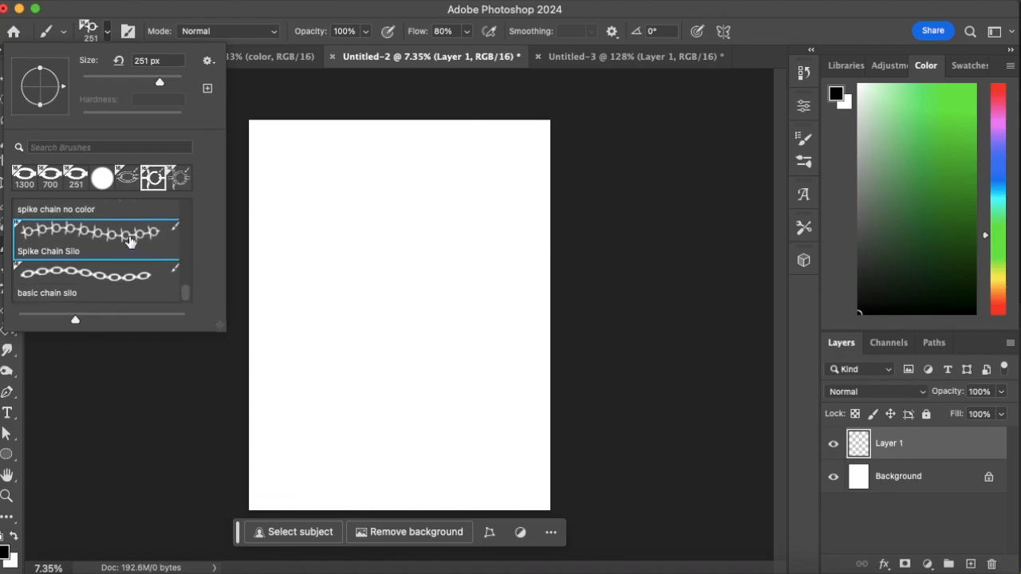
key(comma)
key(comma)
key(comma)
key(comma)
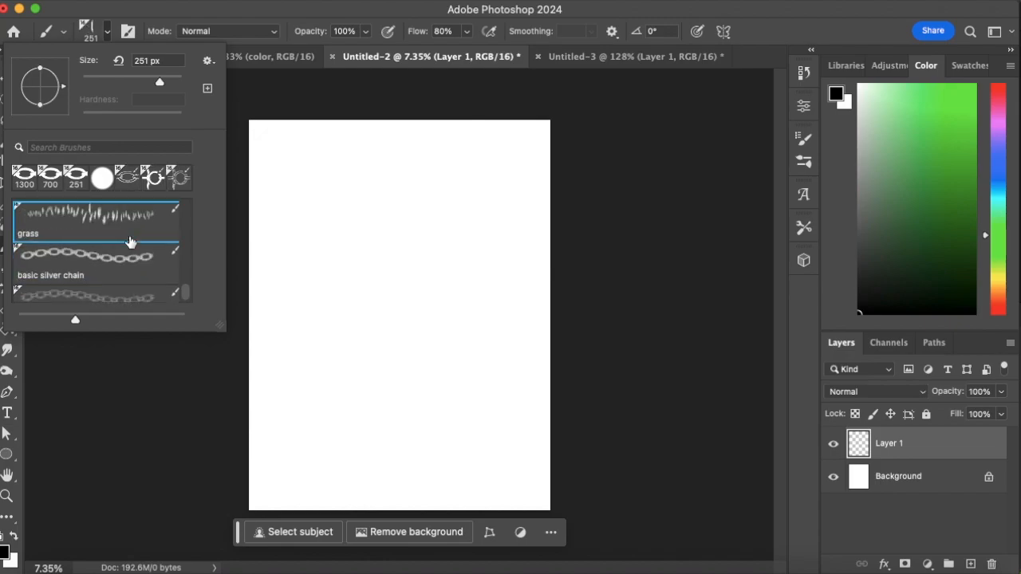
click(267, 19)
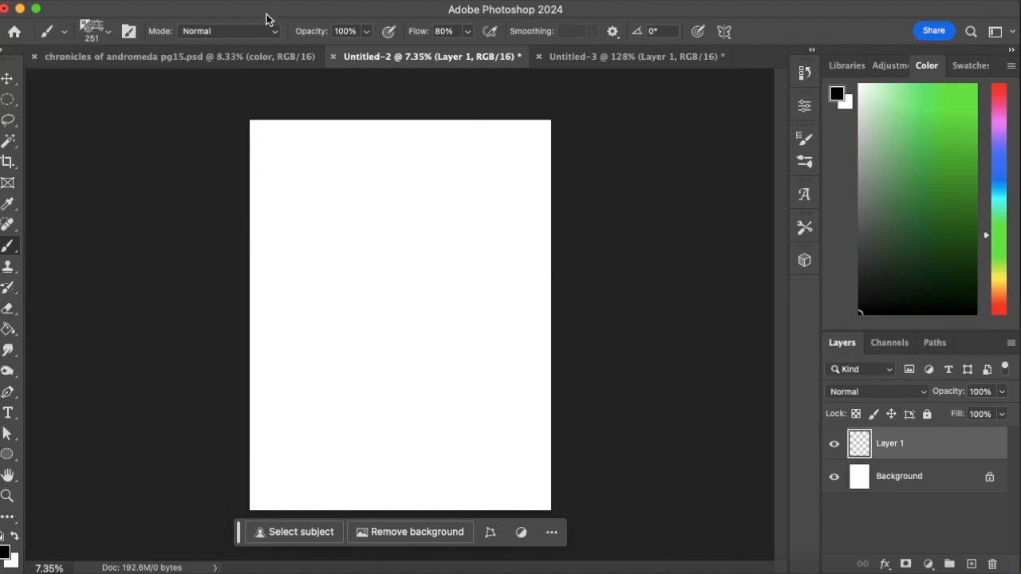
Enlarge the webbing brush to 600 px and paint a curved strip across the page's upper-left corner, replacing a trial stroke.
key(bracketright)
key(bracketright)
key(bracketright)
key(bracketright)
mouse_move(255, 277)
mouse_down()
mouse_move(391, 166)
mouse_move(588, 105)
mouse_up()
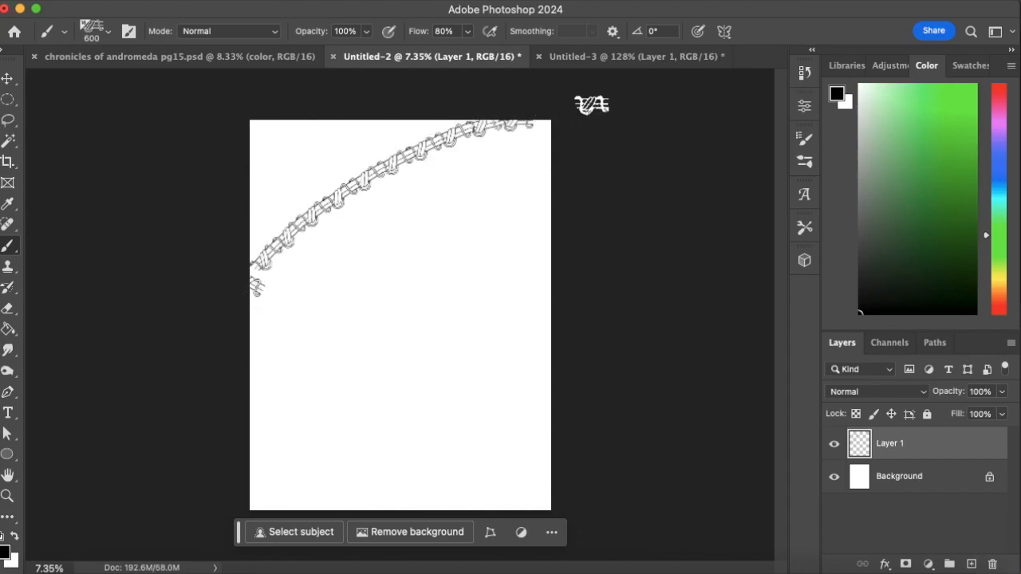
key(super+z)
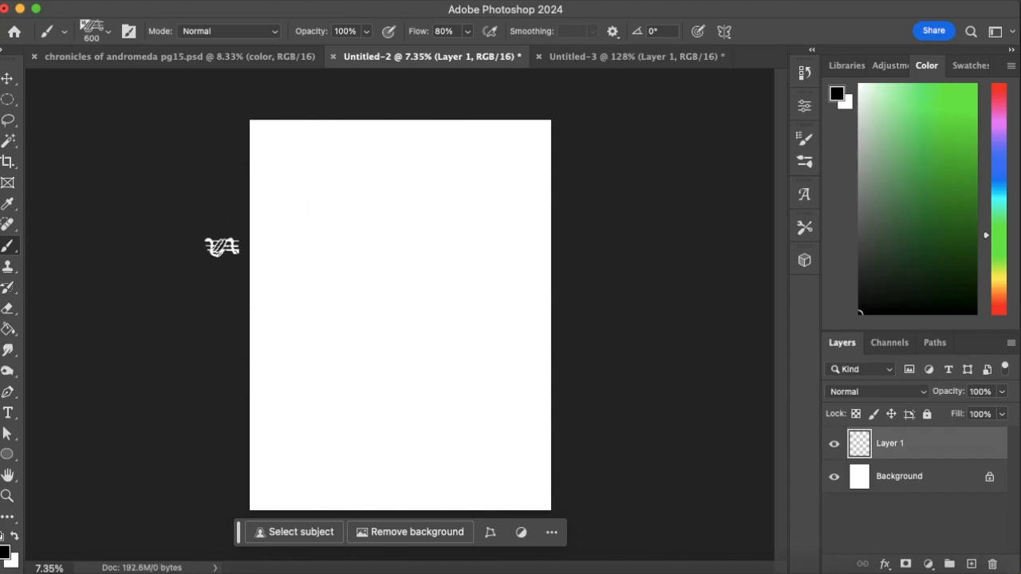
key(super+shift+z)
key(super+z)
key(super+shift+z)
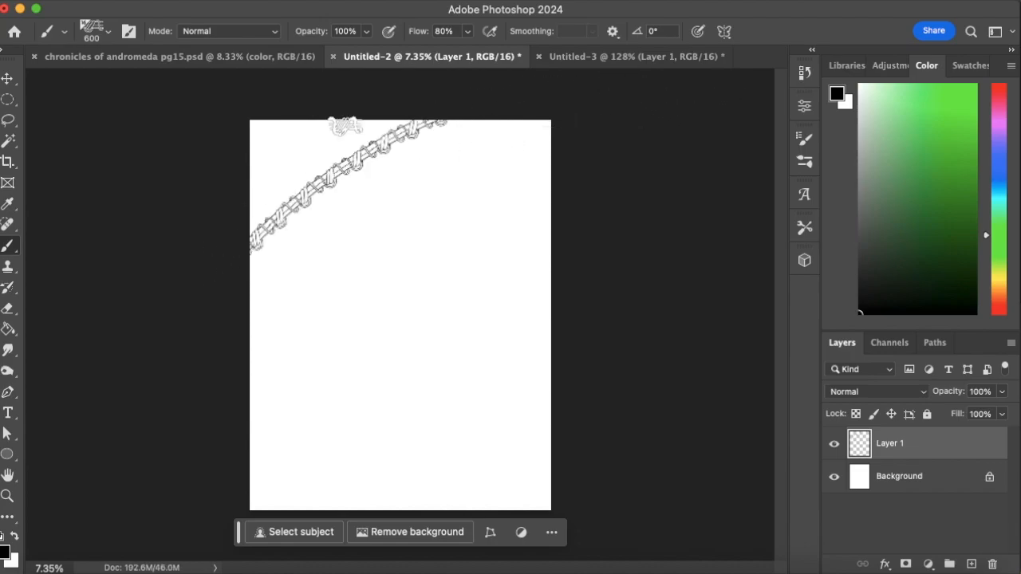
Select the grass brush and paint a bright green band of grass from mid-page to the page's right edge.
click(109, 33)
click(124, 263)
click(338, 16)
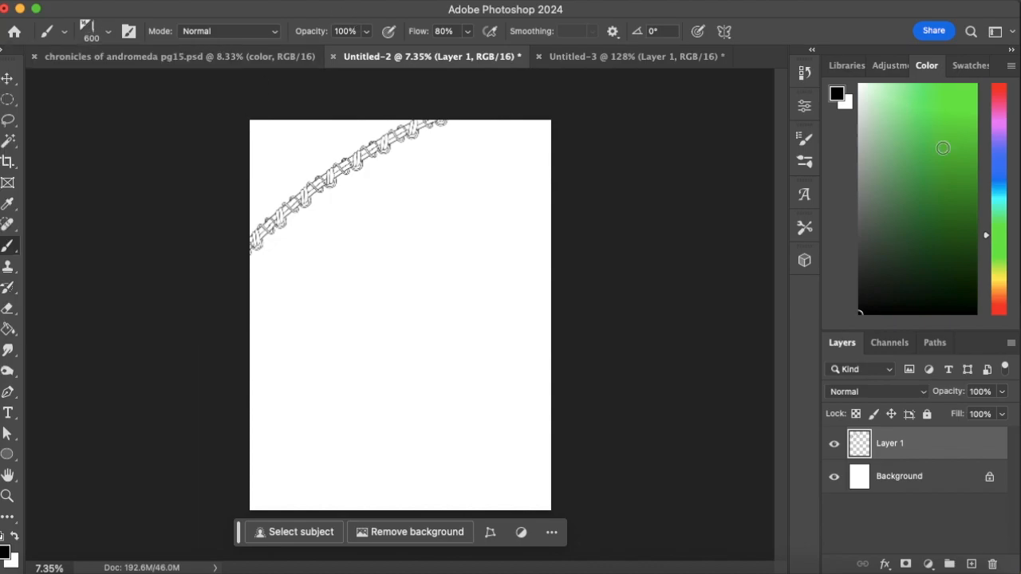
click(943, 136)
mouse_move(340, 250)
mouse_down()
mouse_move(421, 212)
mouse_move(376, 231)
mouse_move(509, 201)
mouse_move(327, 255)
mouse_move(564, 196)
mouse_move(331, 262)
mouse_move(483, 206)
mouse_up()
Layer progressively darker green bands of grass along the underside of the bright green band.
click(943, 157)
click(949, 174)
mouse_move(400, 243)
mouse_down()
mouse_move(393, 249)
mouse_move(405, 232)
mouse_move(486, 221)
mouse_move(359, 279)
mouse_move(559, 211)
mouse_move(349, 282)
mouse_up()
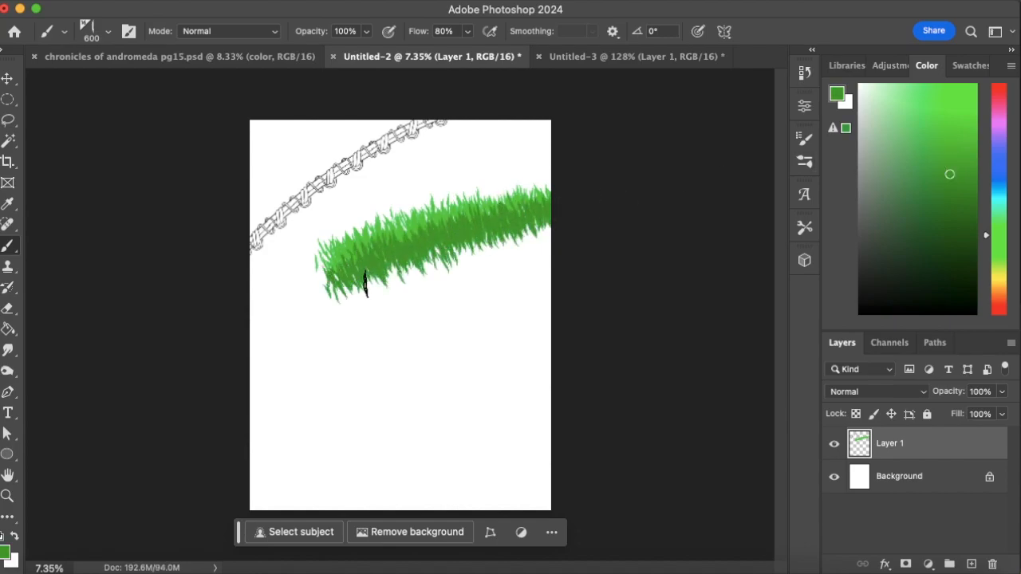
click(954, 218)
mouse_move(496, 251)
mouse_down()
mouse_move(399, 262)
mouse_move(351, 283)
mouse_move(543, 223)
mouse_move(369, 297)
mouse_move(539, 239)
mouse_move(364, 310)
mouse_move(527, 240)
mouse_move(363, 308)
mouse_move(561, 241)
mouse_move(369, 323)
mouse_up()
click(956, 256)
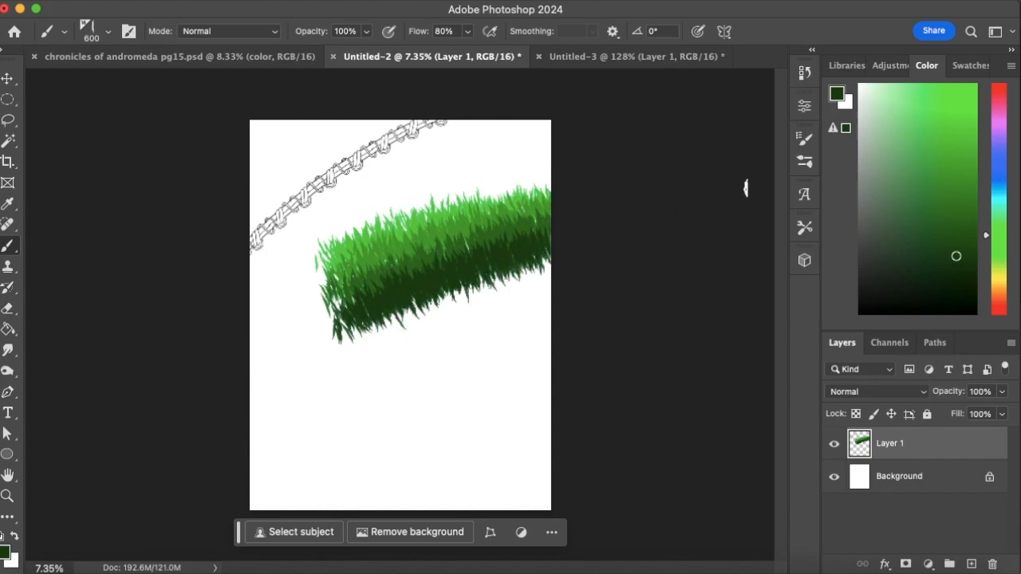
Try a black stroke with the basic silver chain brush across the page's lower part and undo it.
drag(874, 308, 846, 320)
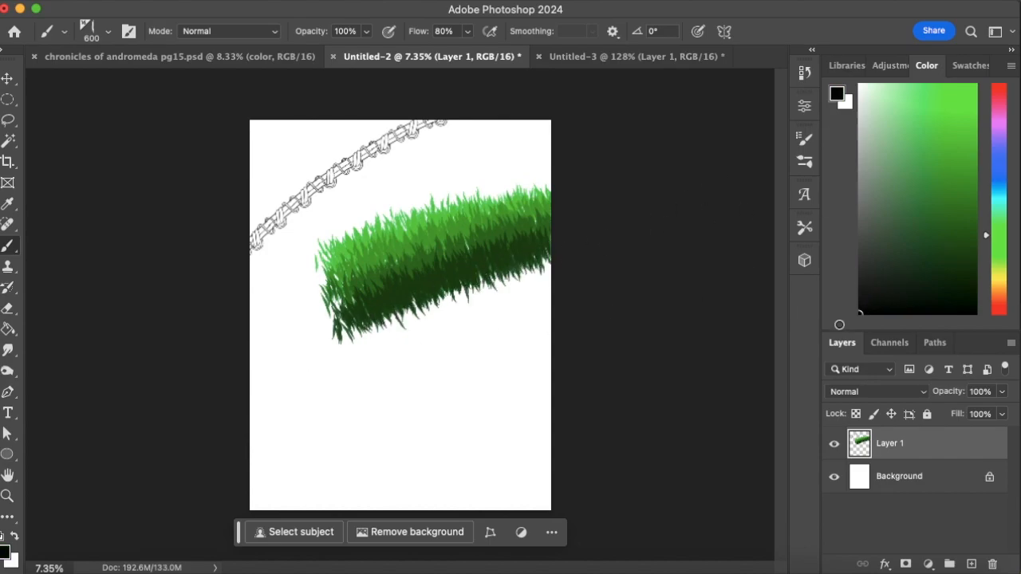
click(111, 36)
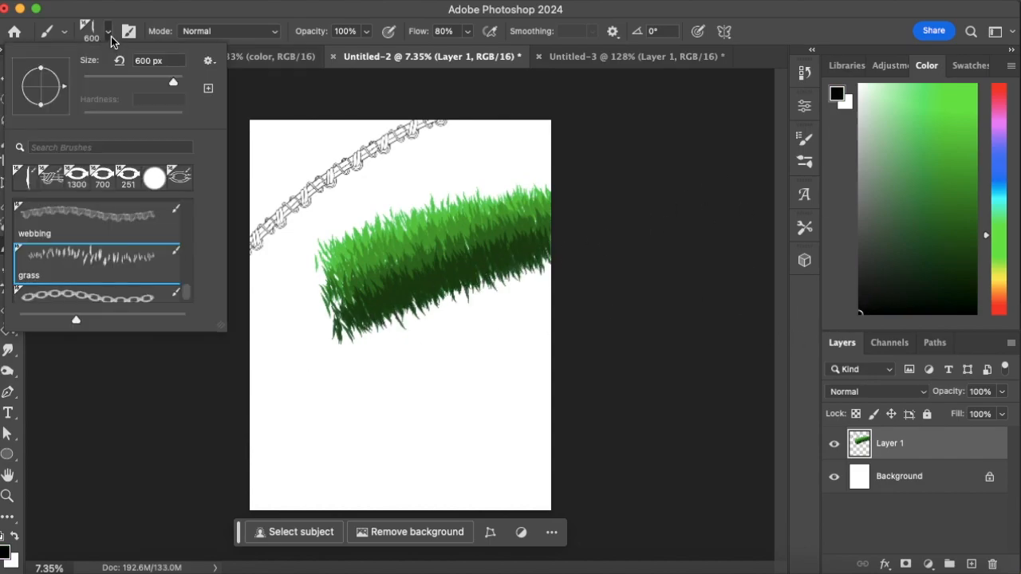
click(105, 297)
click(269, 397)
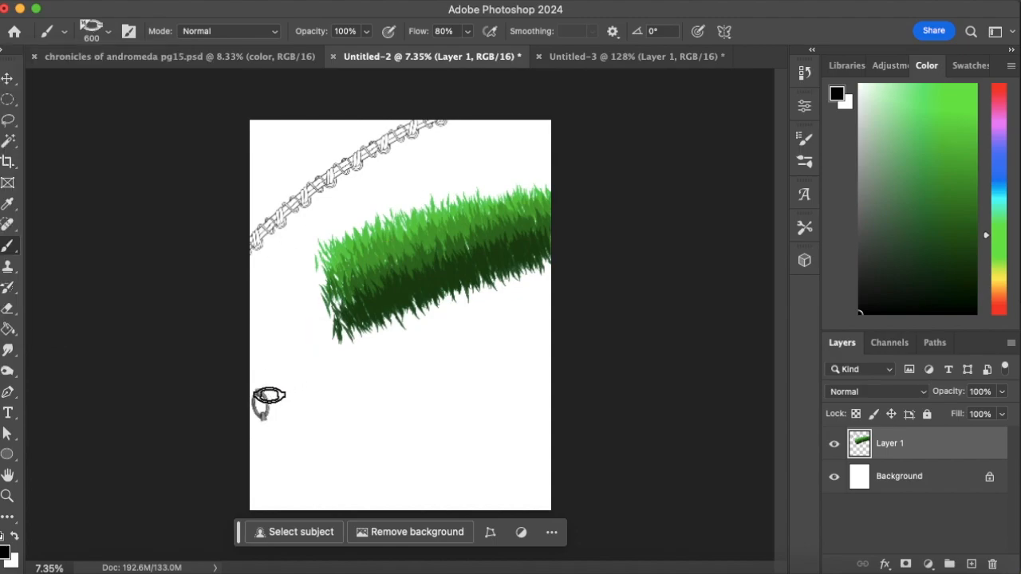
mouse_move(269, 397)
mouse_down()
mouse_move(398, 340)
mouse_move(581, 292)
mouse_up()
key(super+z)
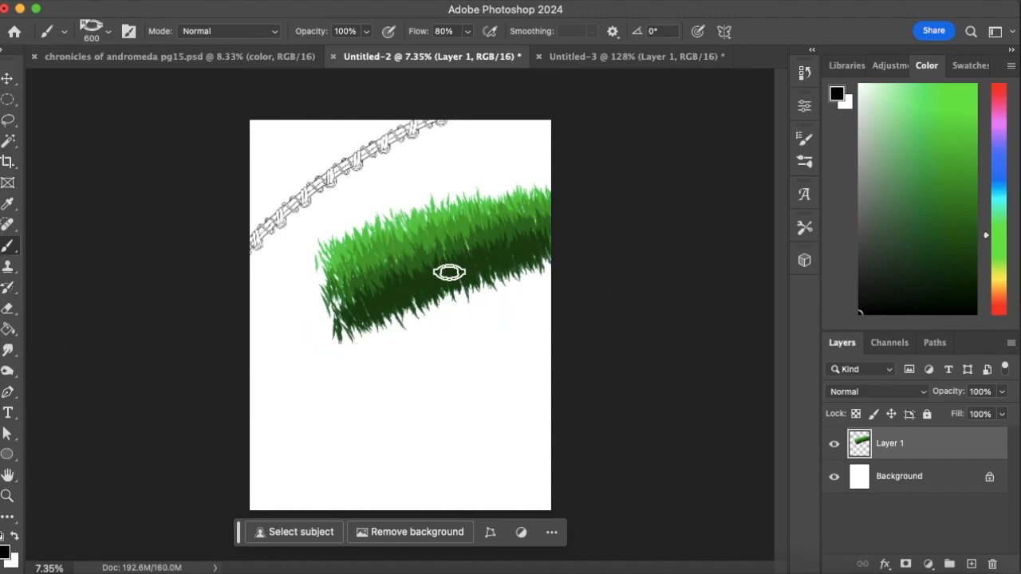
Paint a basic silver chain strip beneath the grass and a basic chain no color strip below it, replacing that strip's first try.
drag(237, 378, 630, 278)
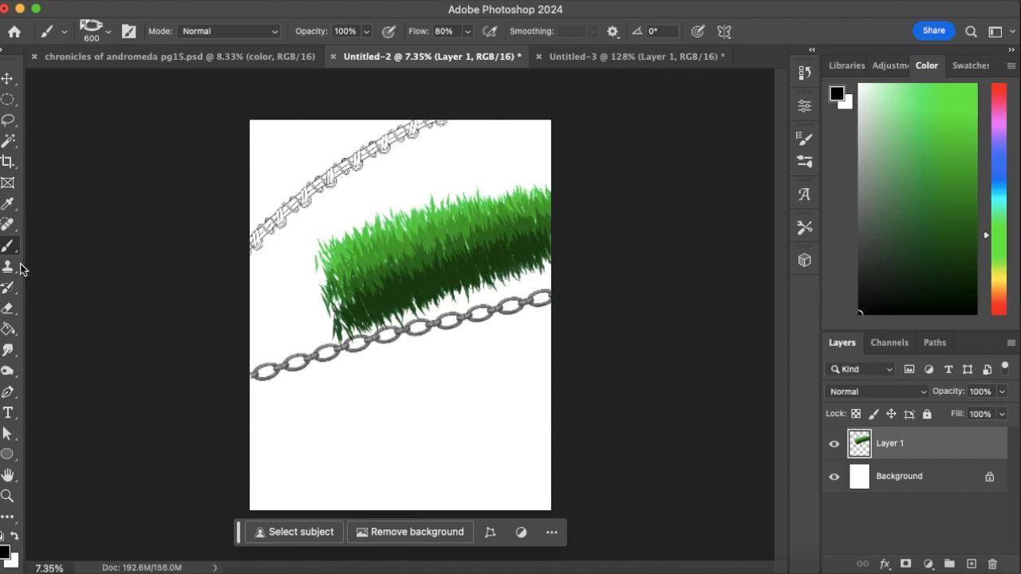
click(109, 33)
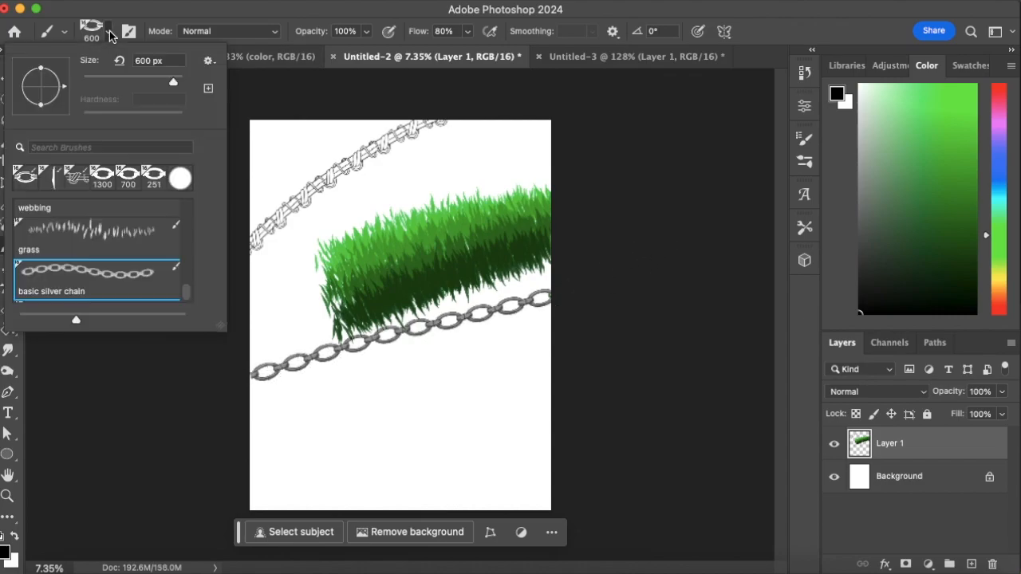
scroll(154, 266, down, 1)
click(154, 271)
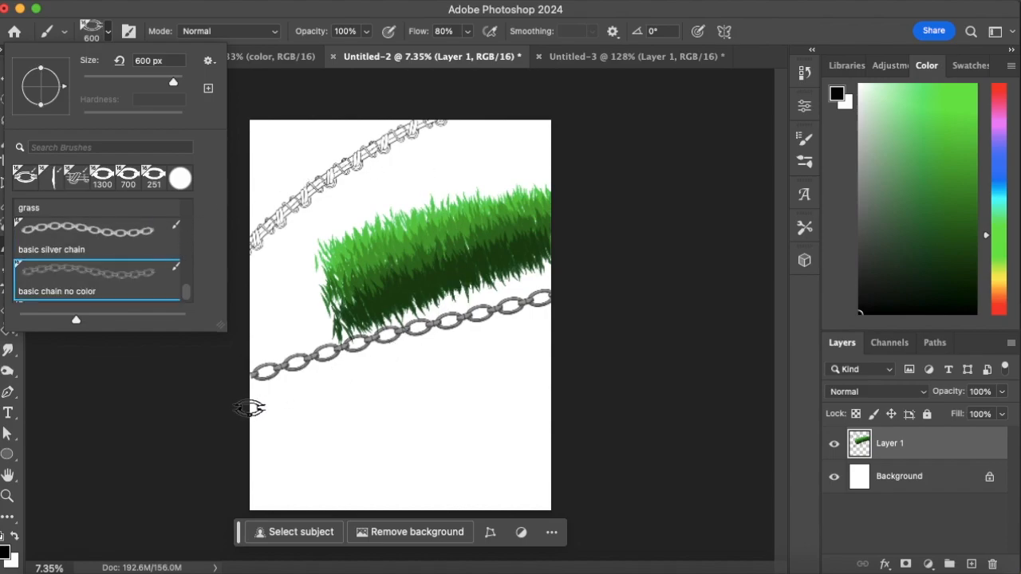
drag(232, 411, 604, 300)
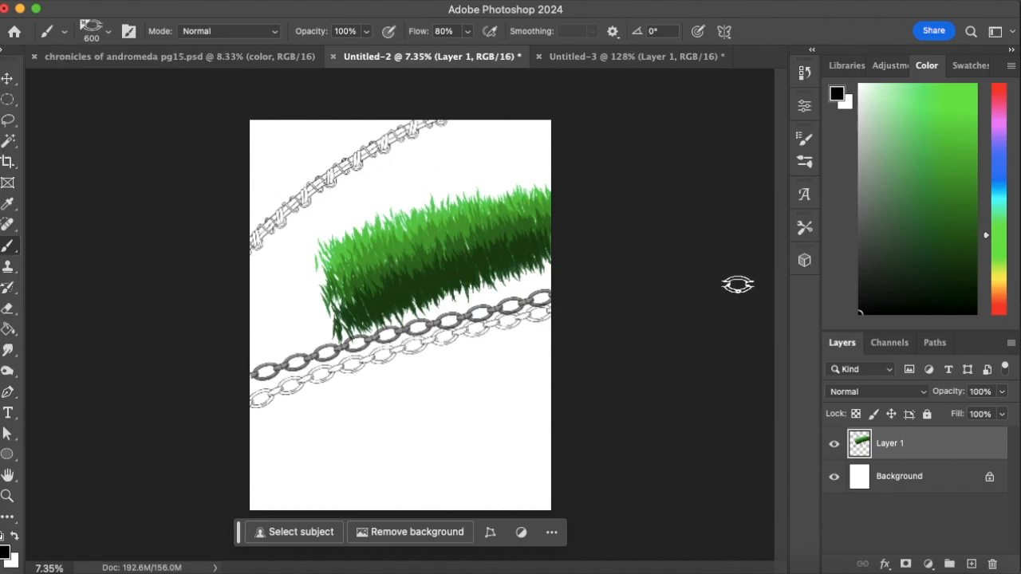
key(super+z)
mouse_move(240, 410)
mouse_down()
mouse_move(408, 346)
mouse_move(703, 292)
mouse_up()
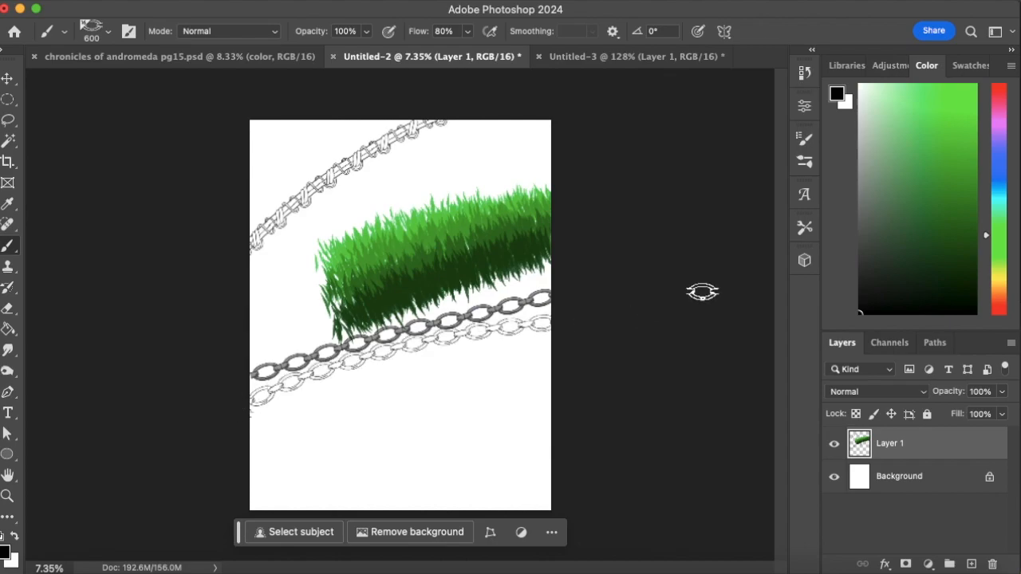
Select the basic chain silo brush and paint a rising black chain across the page below the uncoloured chain.
click(108, 34)
drag(185, 295, 186, 302)
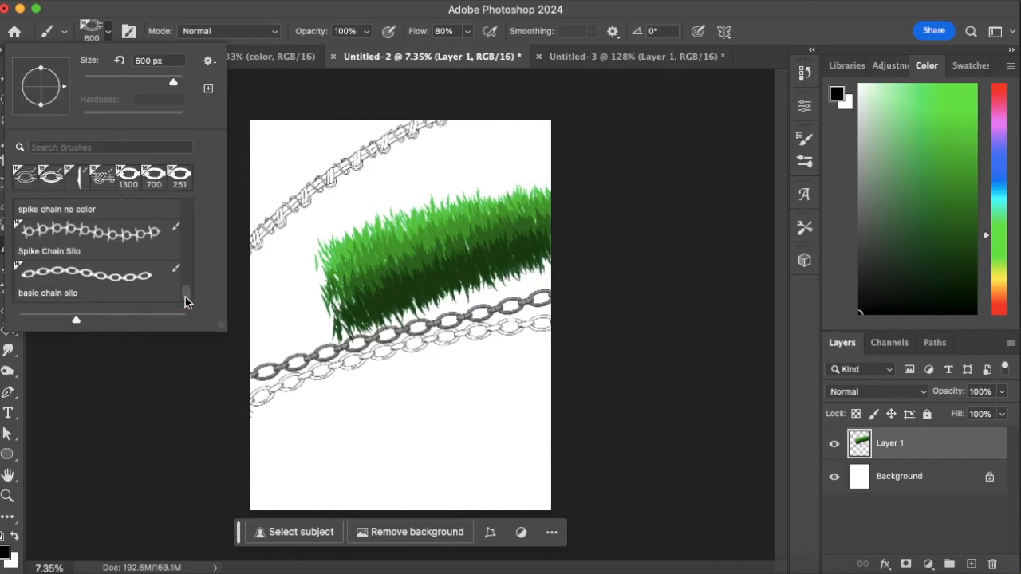
click(122, 286)
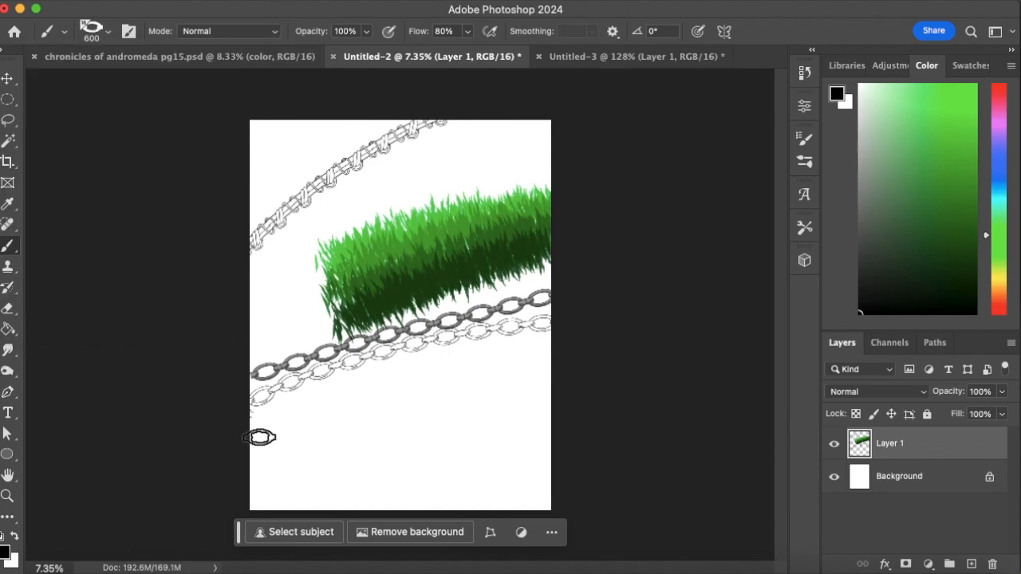
mouse_move(276, 421)
mouse_down()
mouse_move(663, 305)
mouse_move(758, 285)
mouse_up()
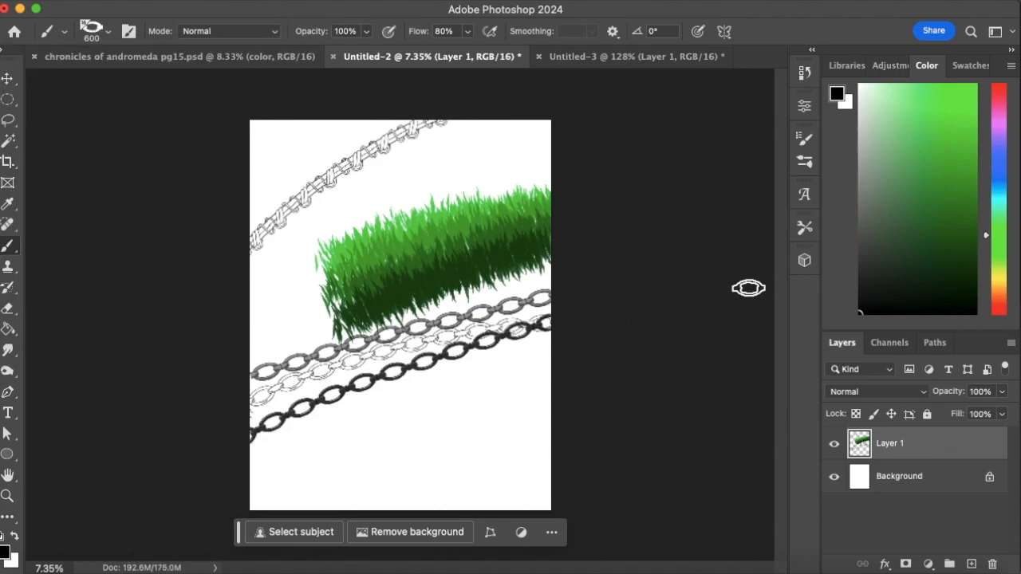
Select the spike chain no color brush and paint a strip at 800 px below the black chain, replacing a 600 px trial stroke.
click(107, 32)
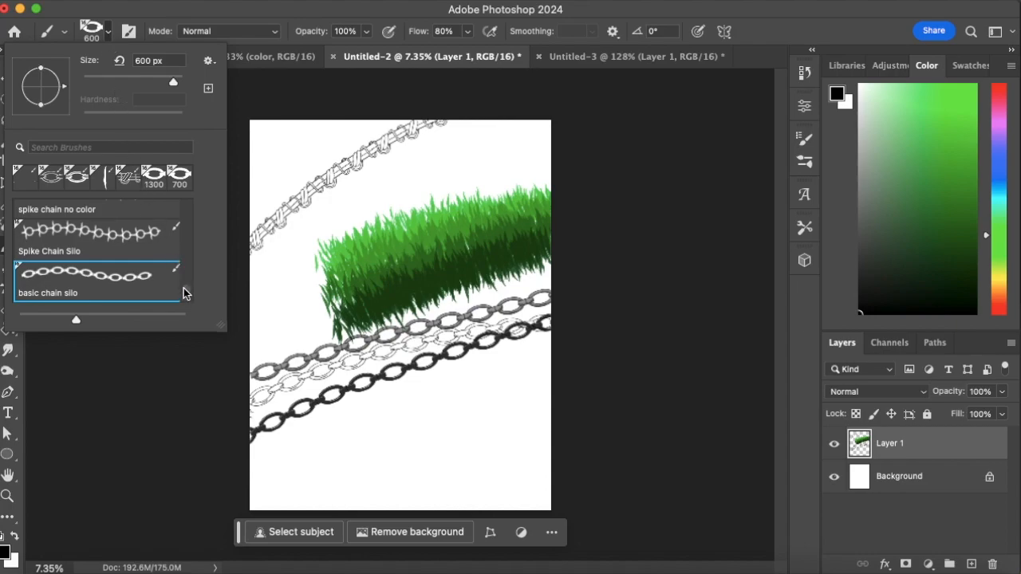
click(148, 239)
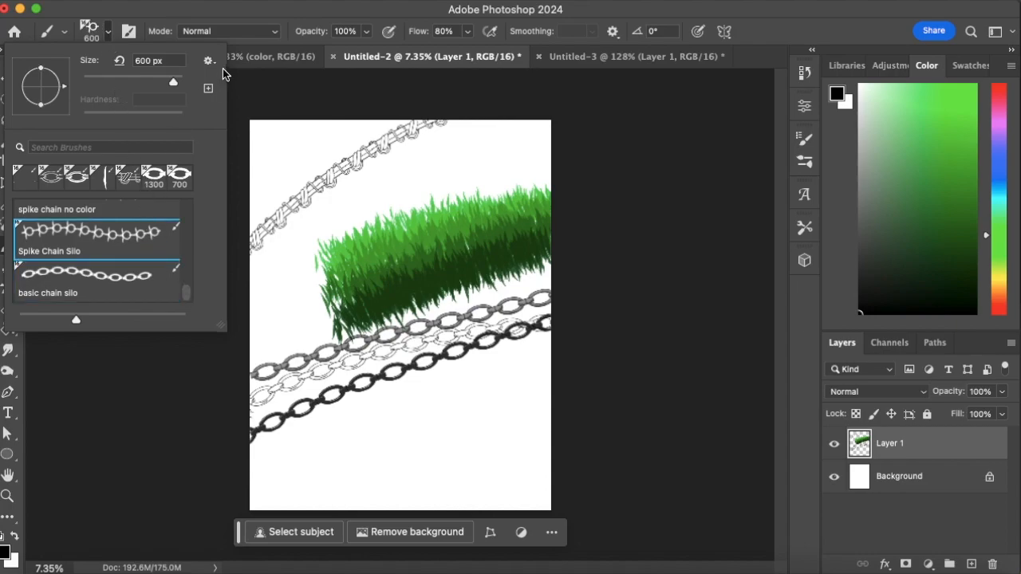
click(118, 216)
mouse_move(224, 490)
mouse_down()
mouse_move(355, 416)
mouse_move(740, 328)
mouse_up()
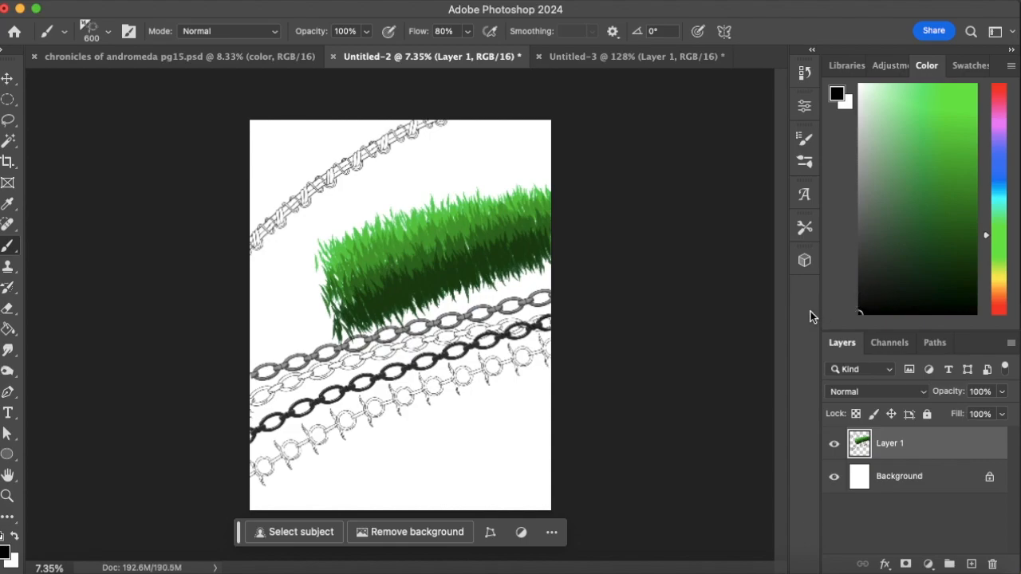
key(super+z)
key(bracketright)
key(bracketright)
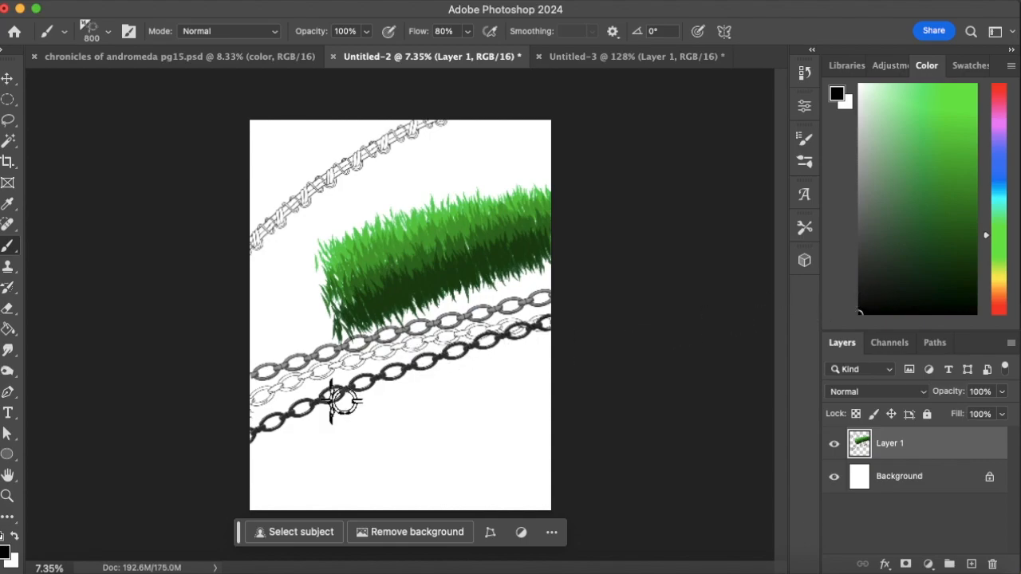
drag(233, 474, 846, 323)
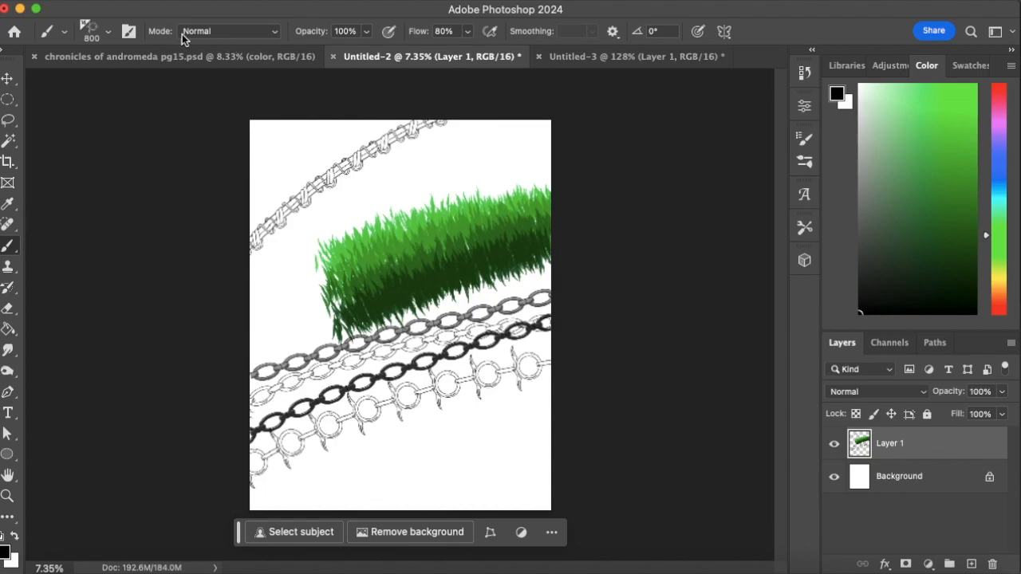
Select the Spike Chain Silo brush and paint a black spiked chain across the bottom of the page.
click(107, 32)
click(117, 275)
key(Return)
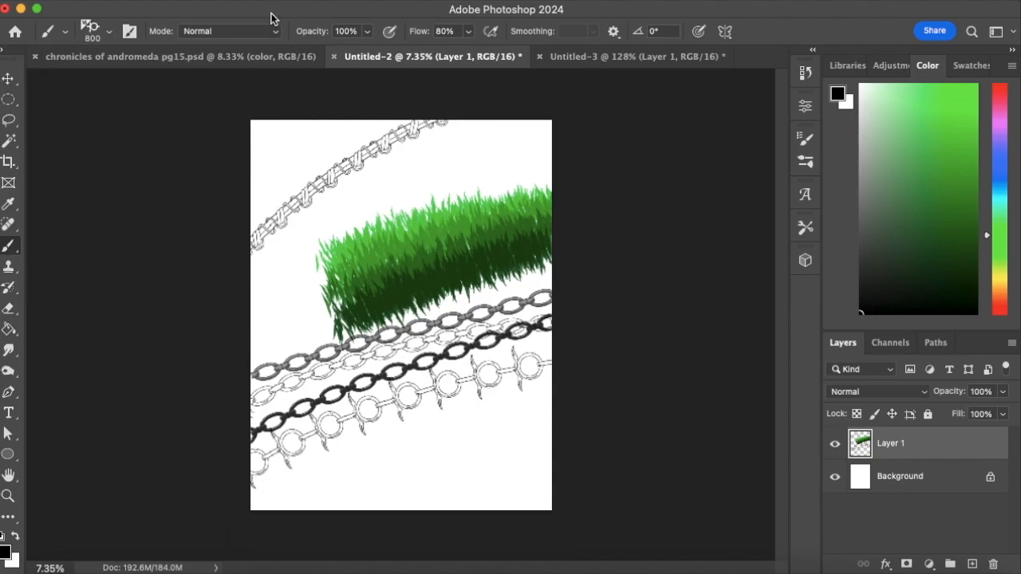
drag(301, 493, 890, 371)
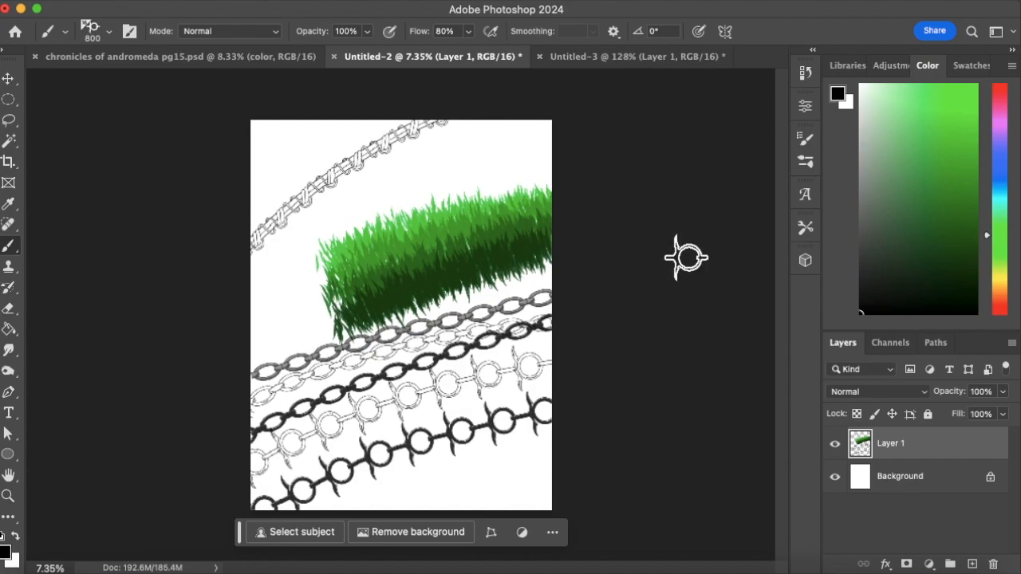
Select the webbing brush, enlarge it to 1100 px and paint a diagonal strip between the existing webbing and the grass.
click(107, 31)
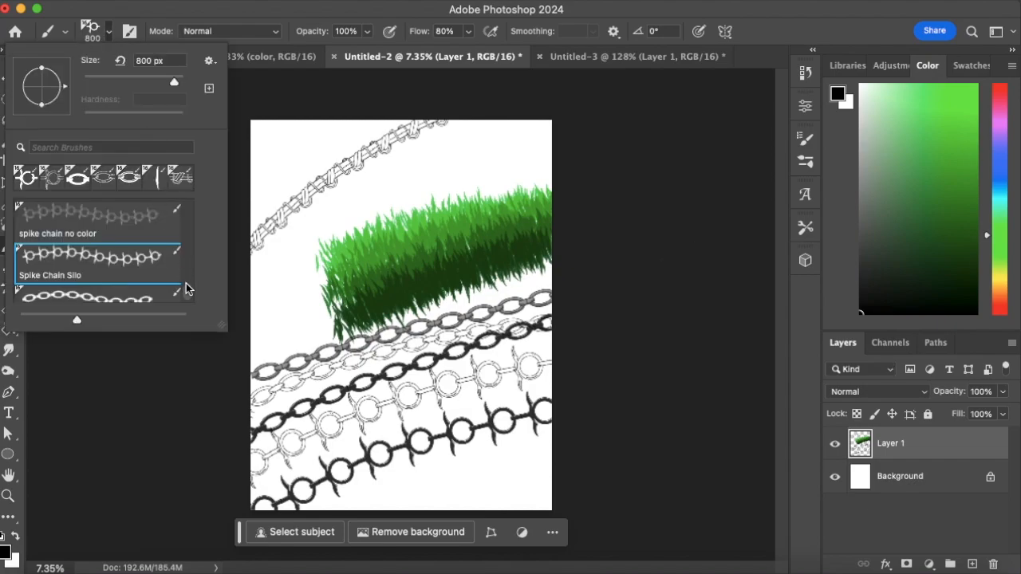
click(356, 11)
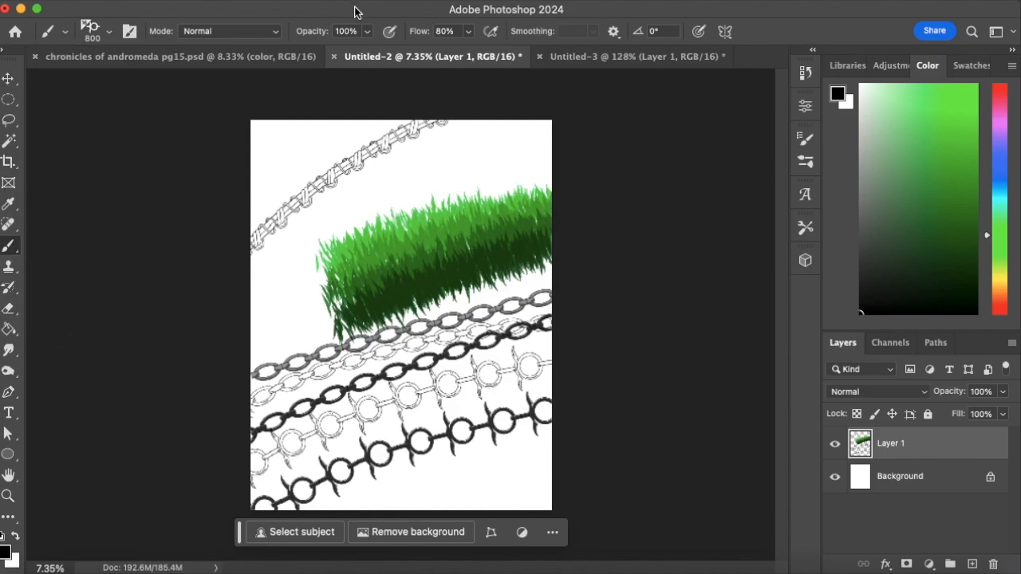
click(109, 32)
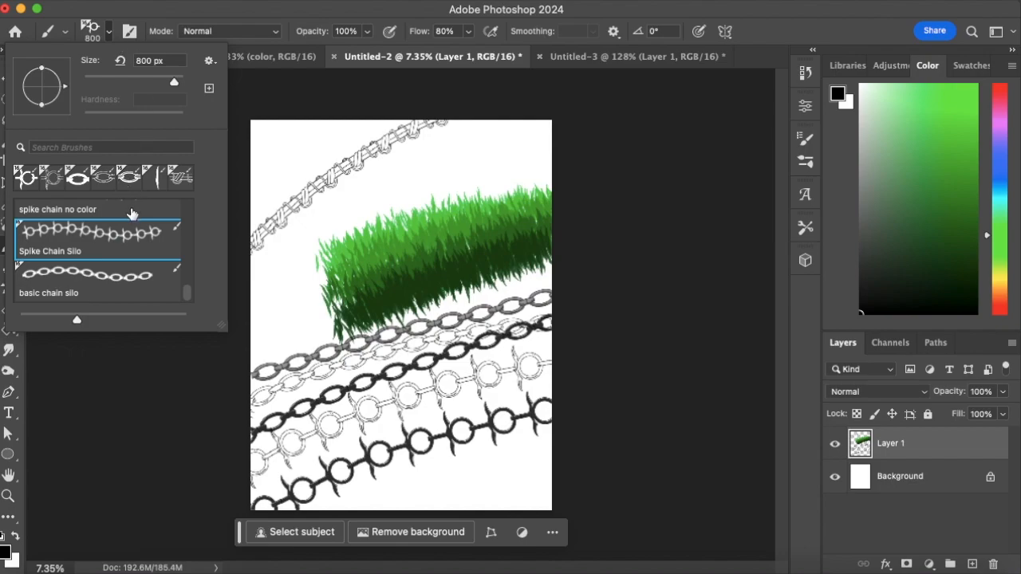
key(comma)
key(comma)
key(comma)
key(comma)
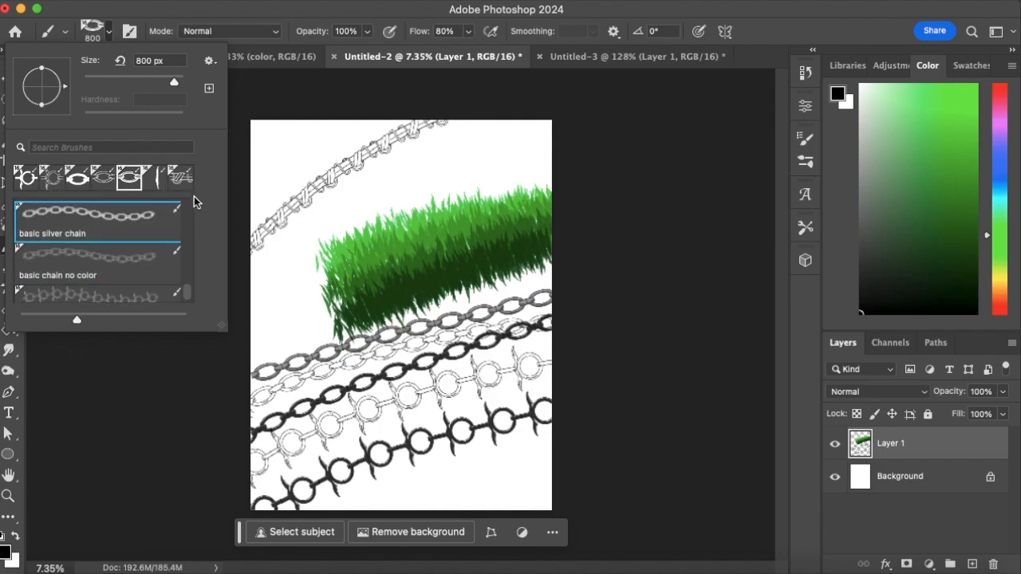
key(comma)
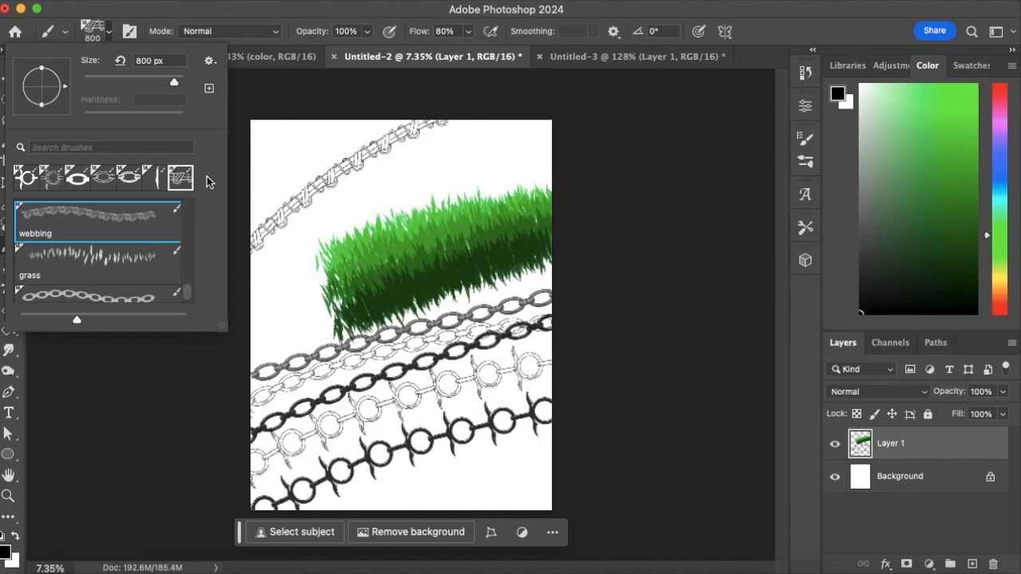
click(227, 8)
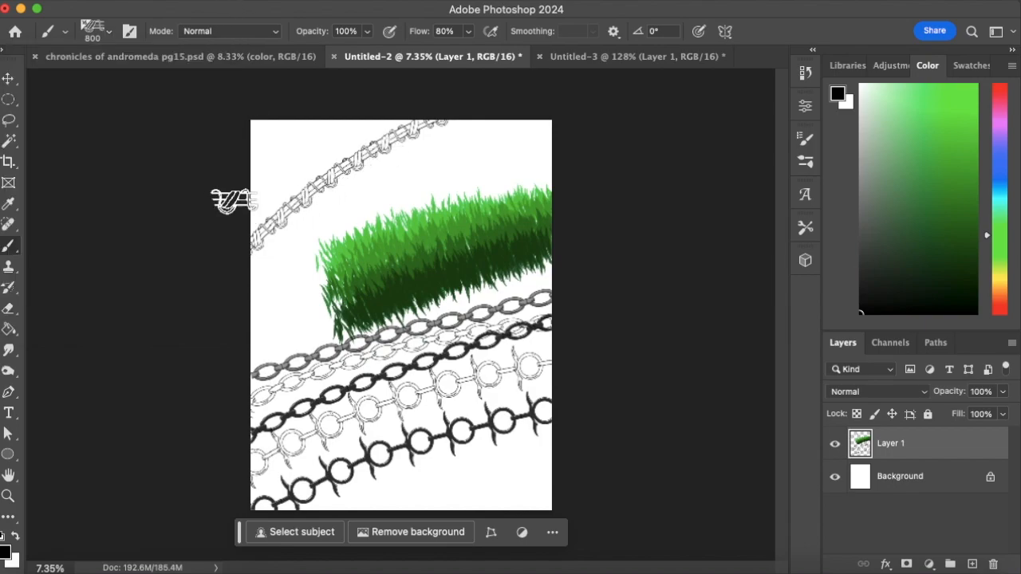
key(bracketright)
key(bracketright)
key(bracketright)
mouse_move(217, 308)
mouse_down()
mouse_move(335, 227)
mouse_move(630, 71)
mouse_up()
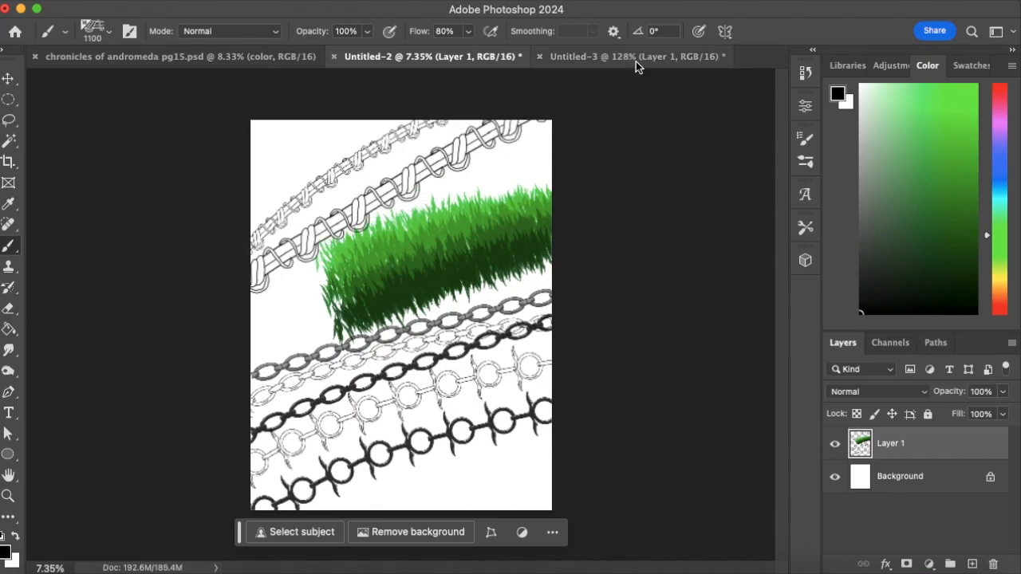
Reduce the webbing brush to 400 px and paint a tight curved strip around the page's upper-left corner, replacing two trial strokes.
key(bracketleft)
key(bracketleft)
key(bracketleft)
key(bracketleft)
key(bracketleft)
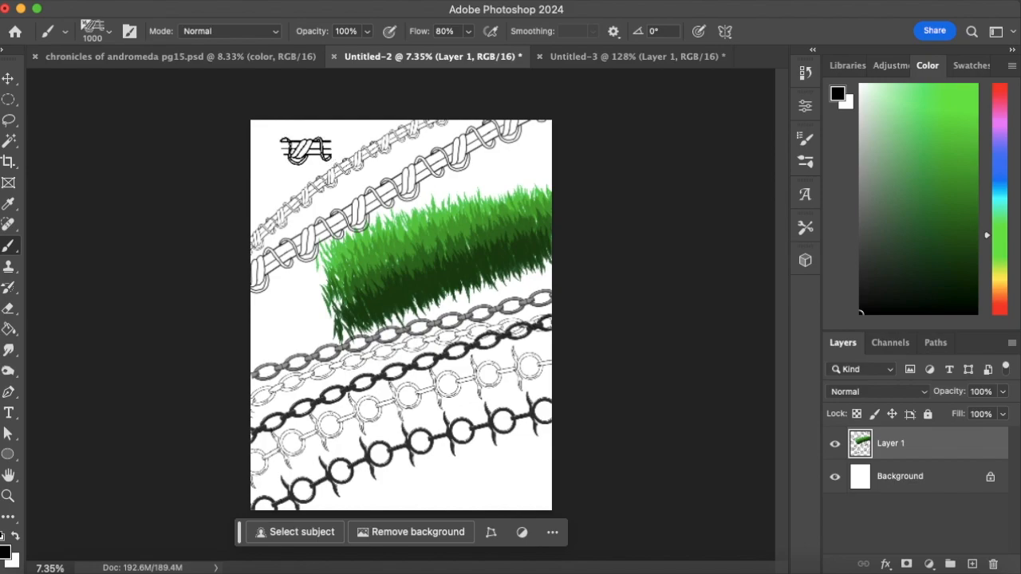
key(bracketleft)
key(bracketleft)
mouse_move(279, 112)
mouse_down()
mouse_move(351, 143)
mouse_move(256, 249)
mouse_up()
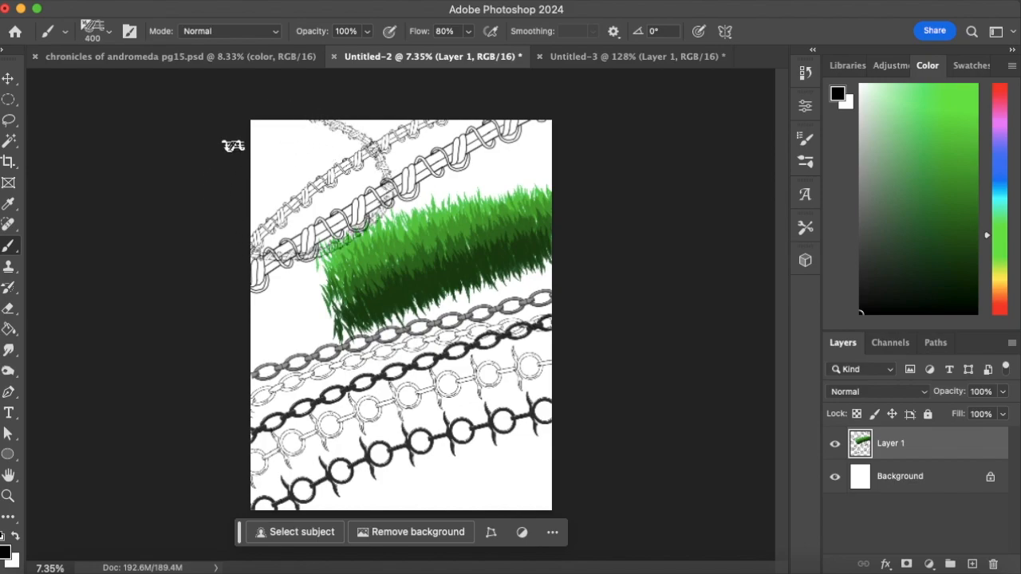
key(ctrl+z)
mouse_move(295, 118)
mouse_down()
mouse_move(326, 122)
mouse_move(252, 217)
mouse_up()
key(ctrl+z)
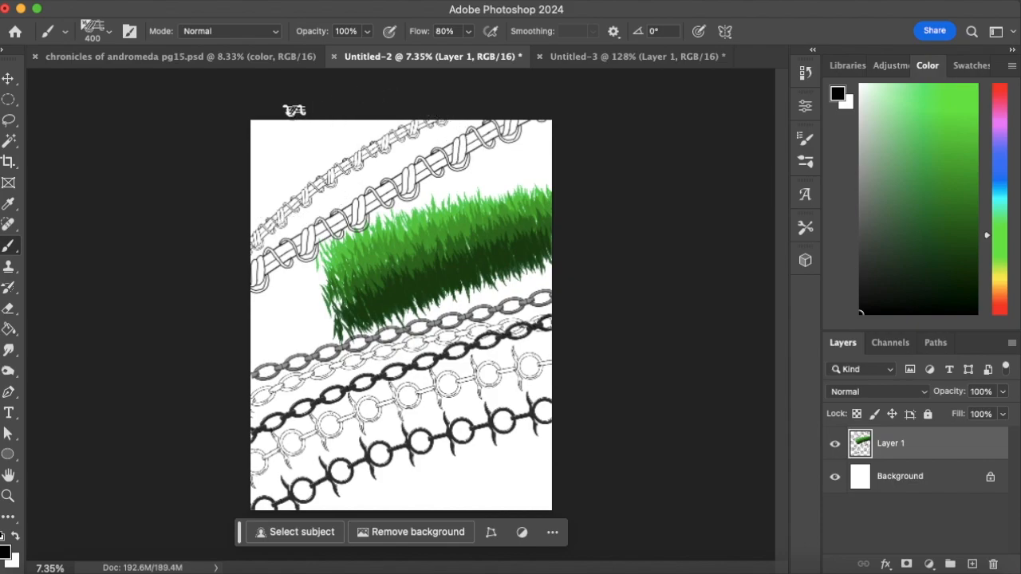
drag(293, 110, 236, 214)
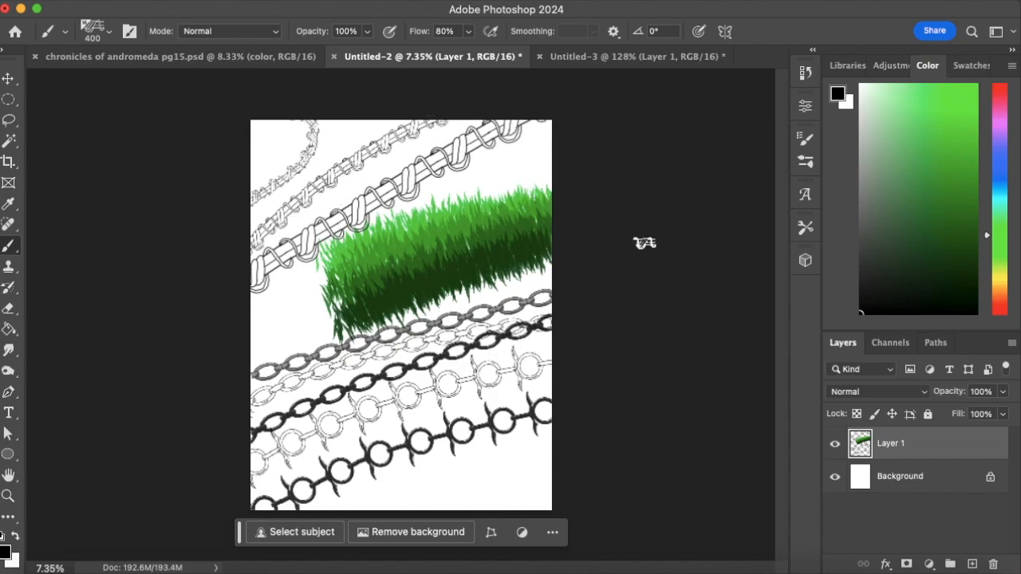